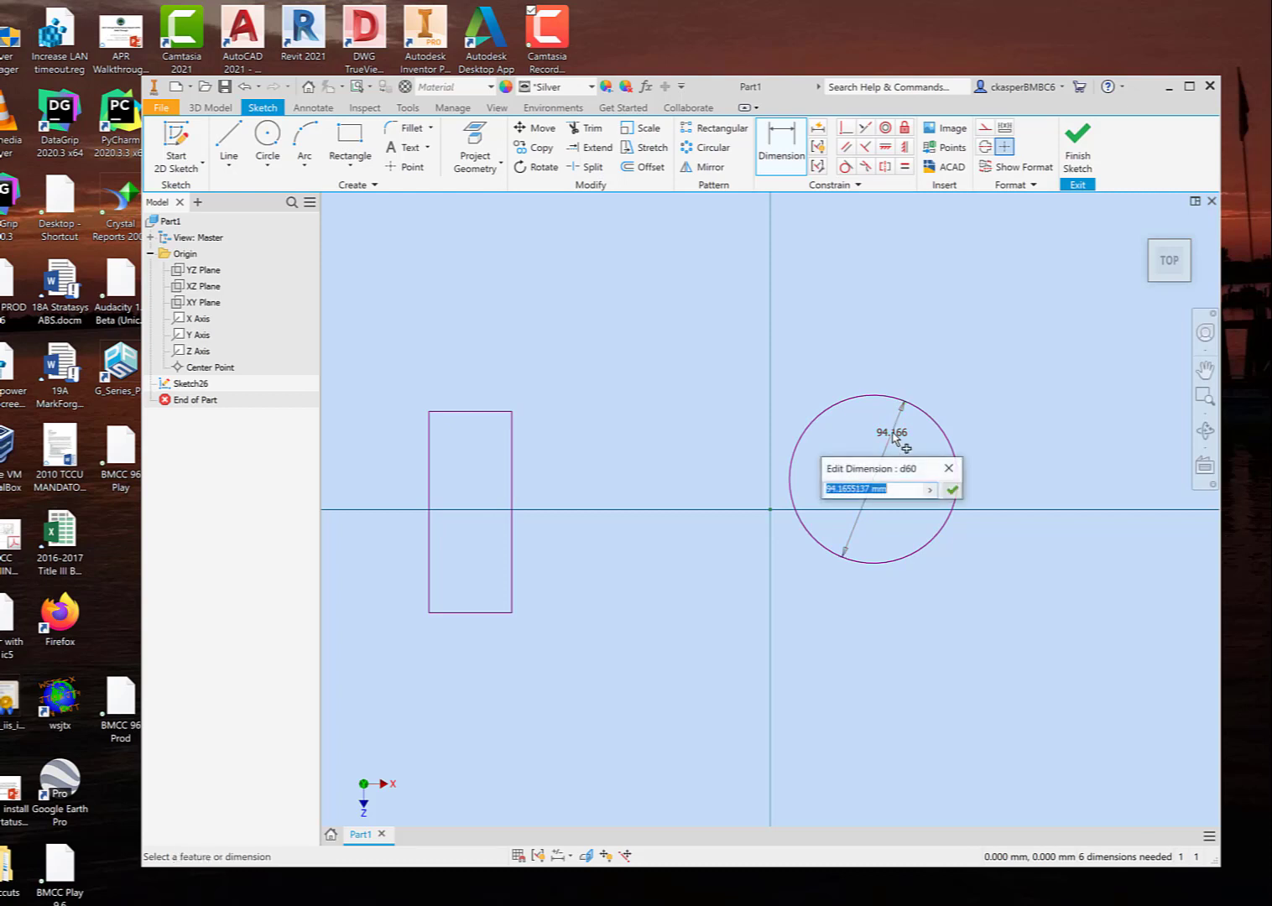
Step: Set the circle's diameter dimension to 100 mm
{"action": "type", "text": "100"}
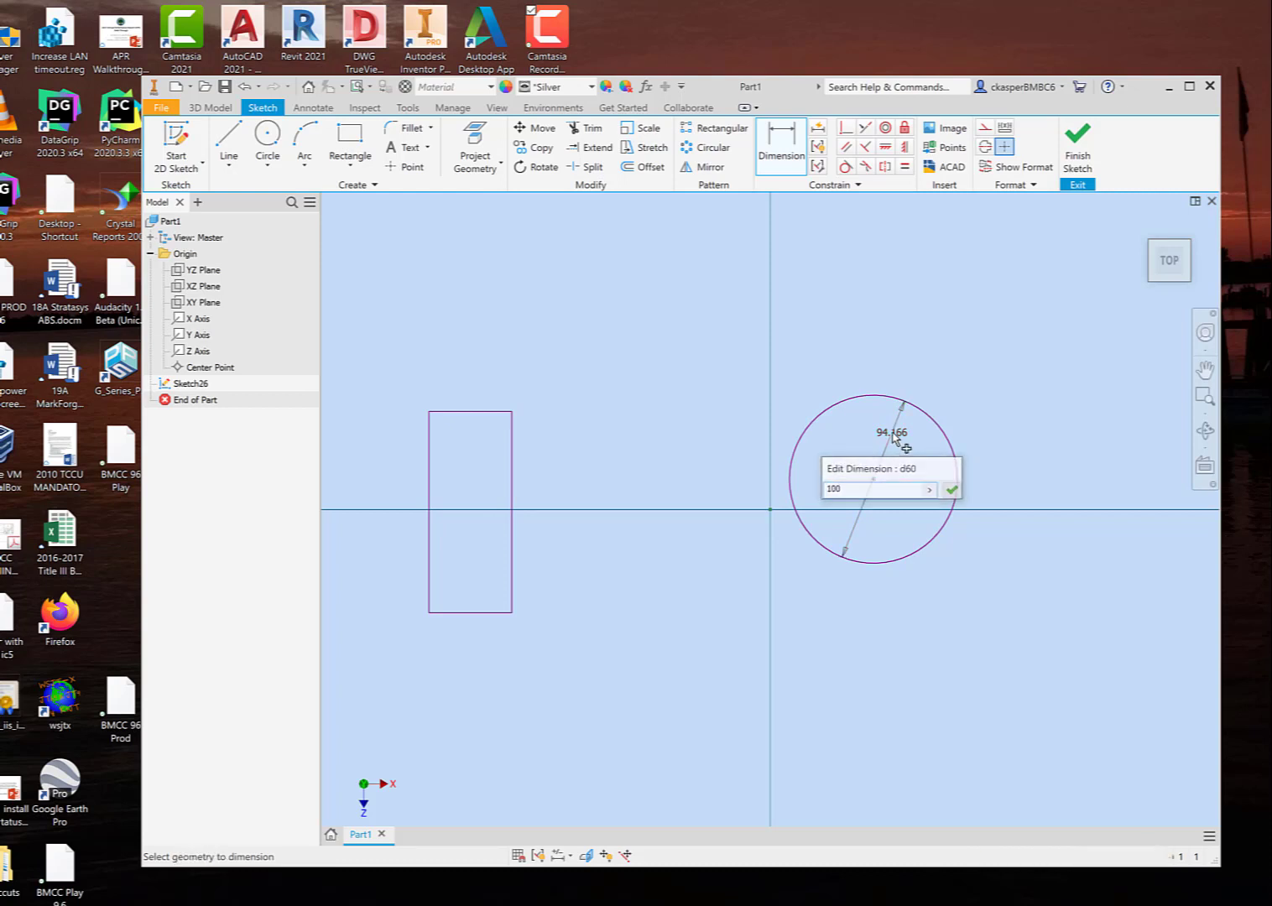
{"action": "key", "text": "Return"}
Step: Dimension the rectangle's long vertical side and set it to 100 mm
{"action": "left_click", "coordinate": [781, 144]}
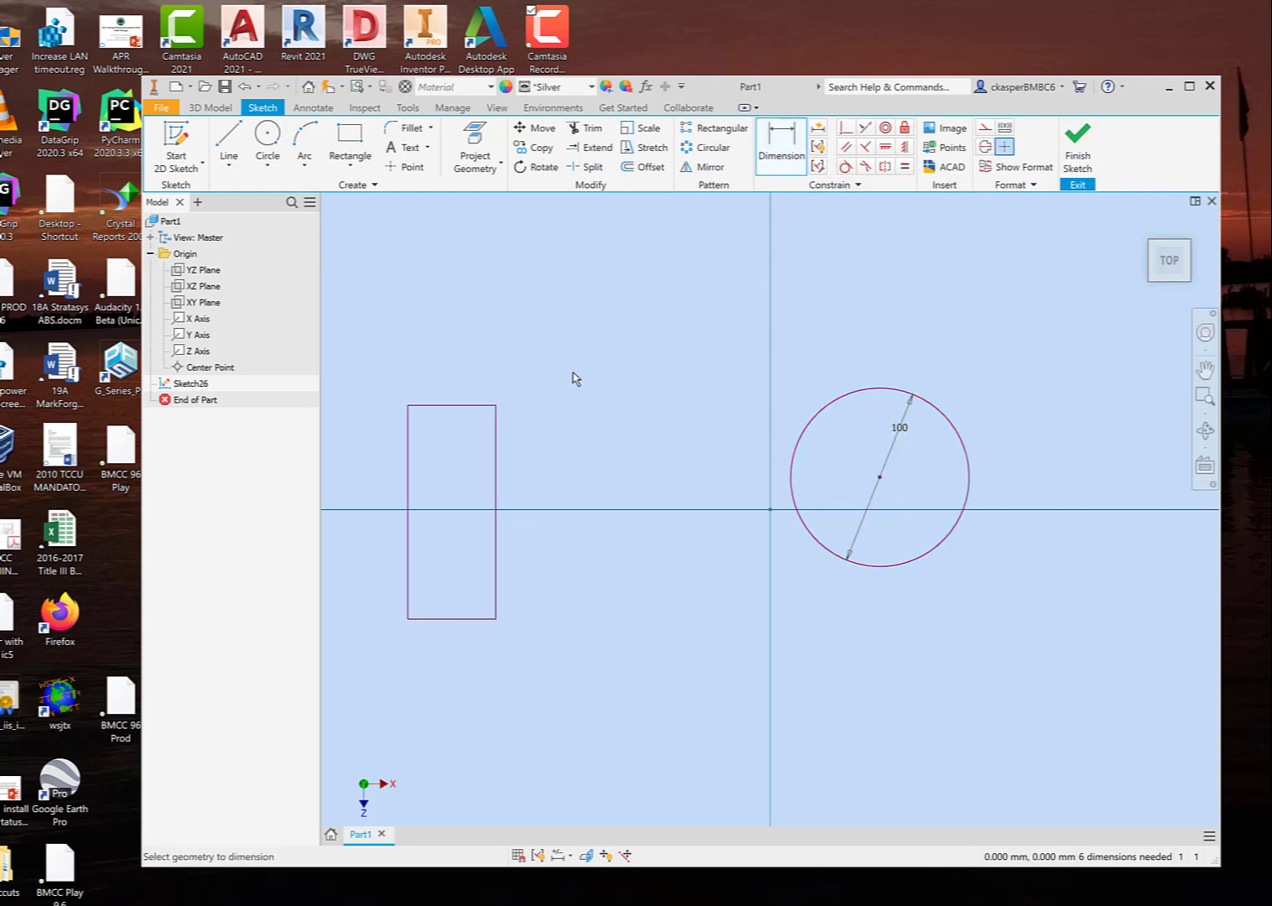
{"action": "left_click", "coordinate": [496, 463]}
{"action": "left_click", "coordinate": [526, 462]}
{"action": "left_click", "coordinate": [529, 463]}
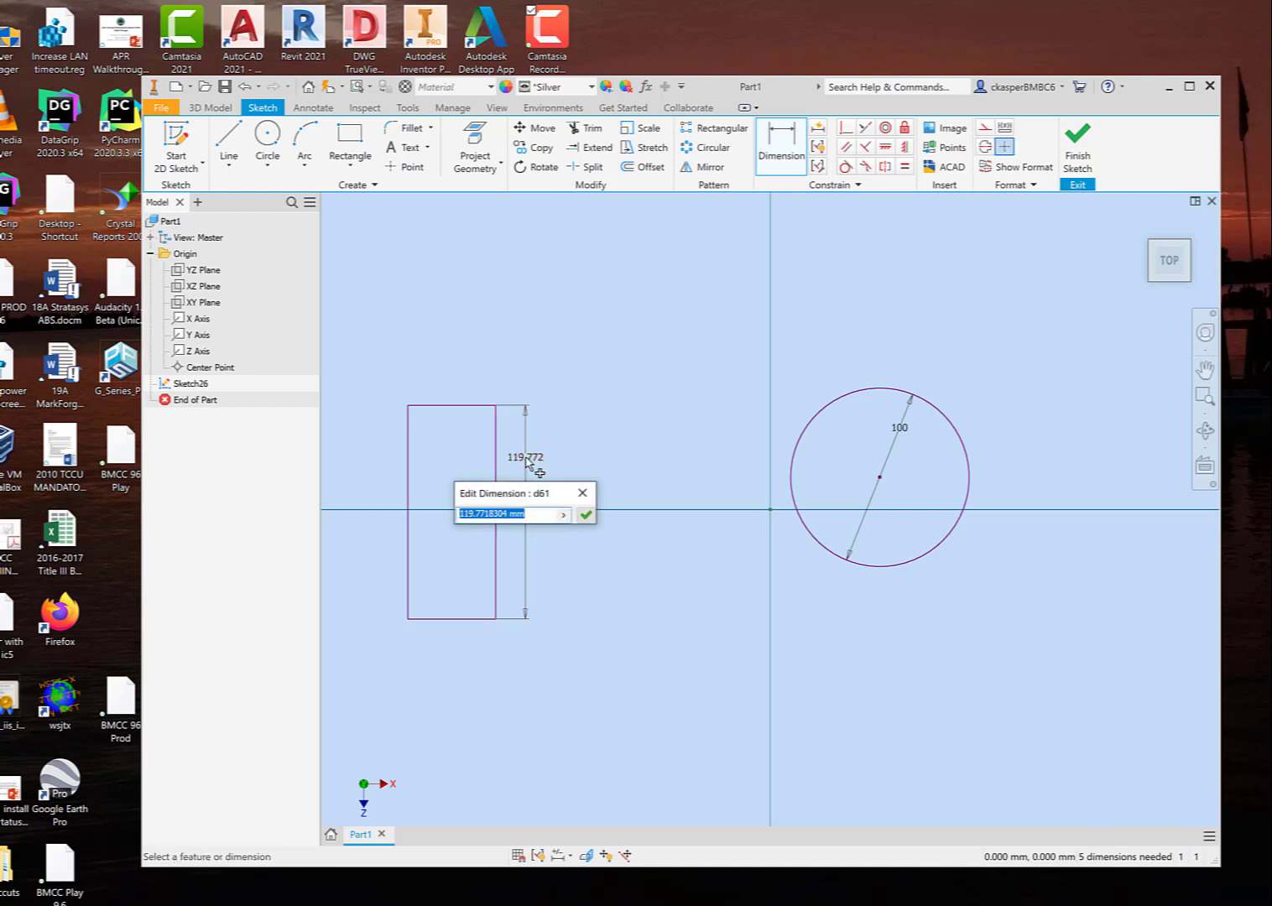
{"action": "type", "text": "100"}
{"action": "key", "text": "Return"}
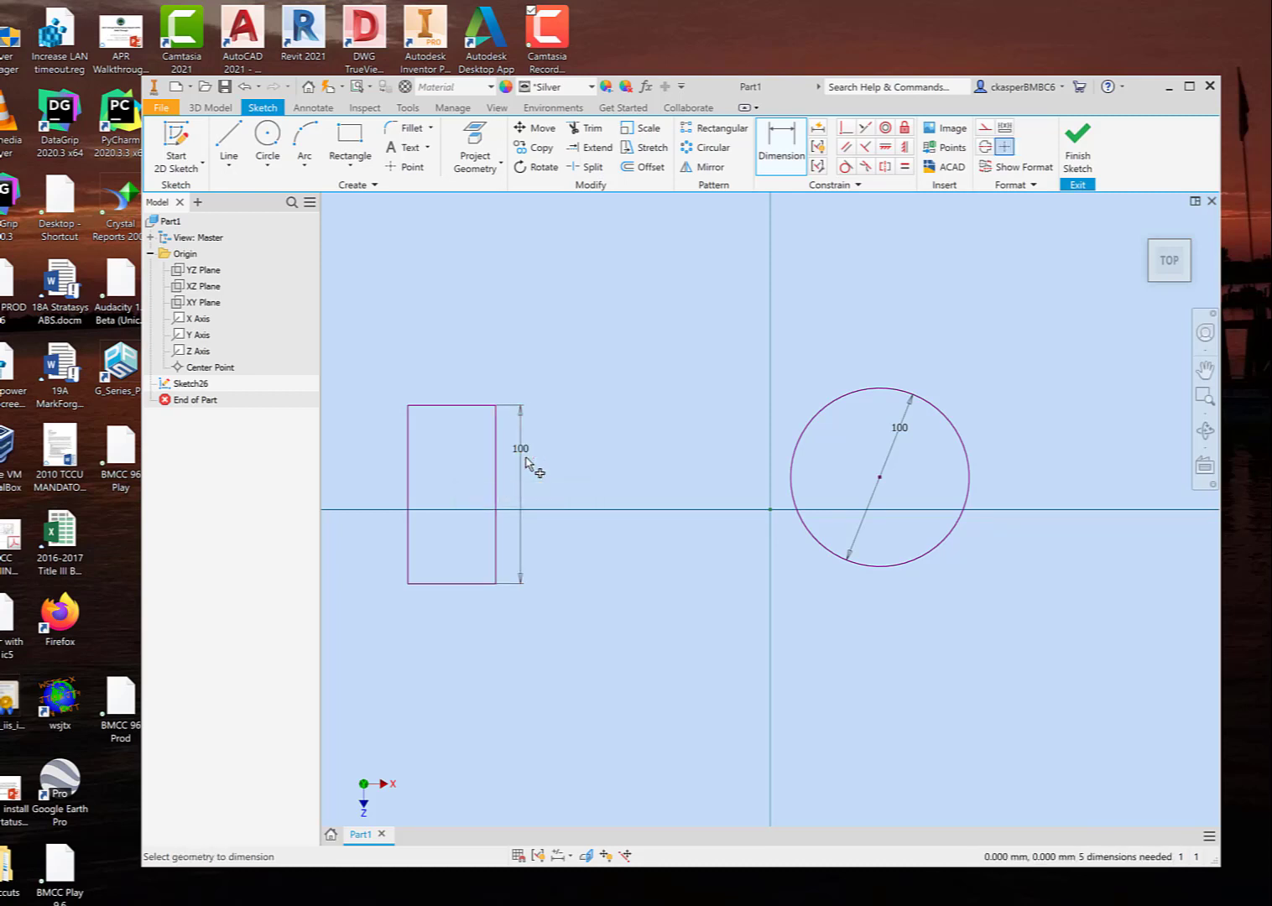
Step: Dimension the rectangle's short upper edge and set its width to 50 mm
{"action": "left_click", "coordinate": [454, 406]}
{"action": "left_click", "coordinate": [459, 390]}
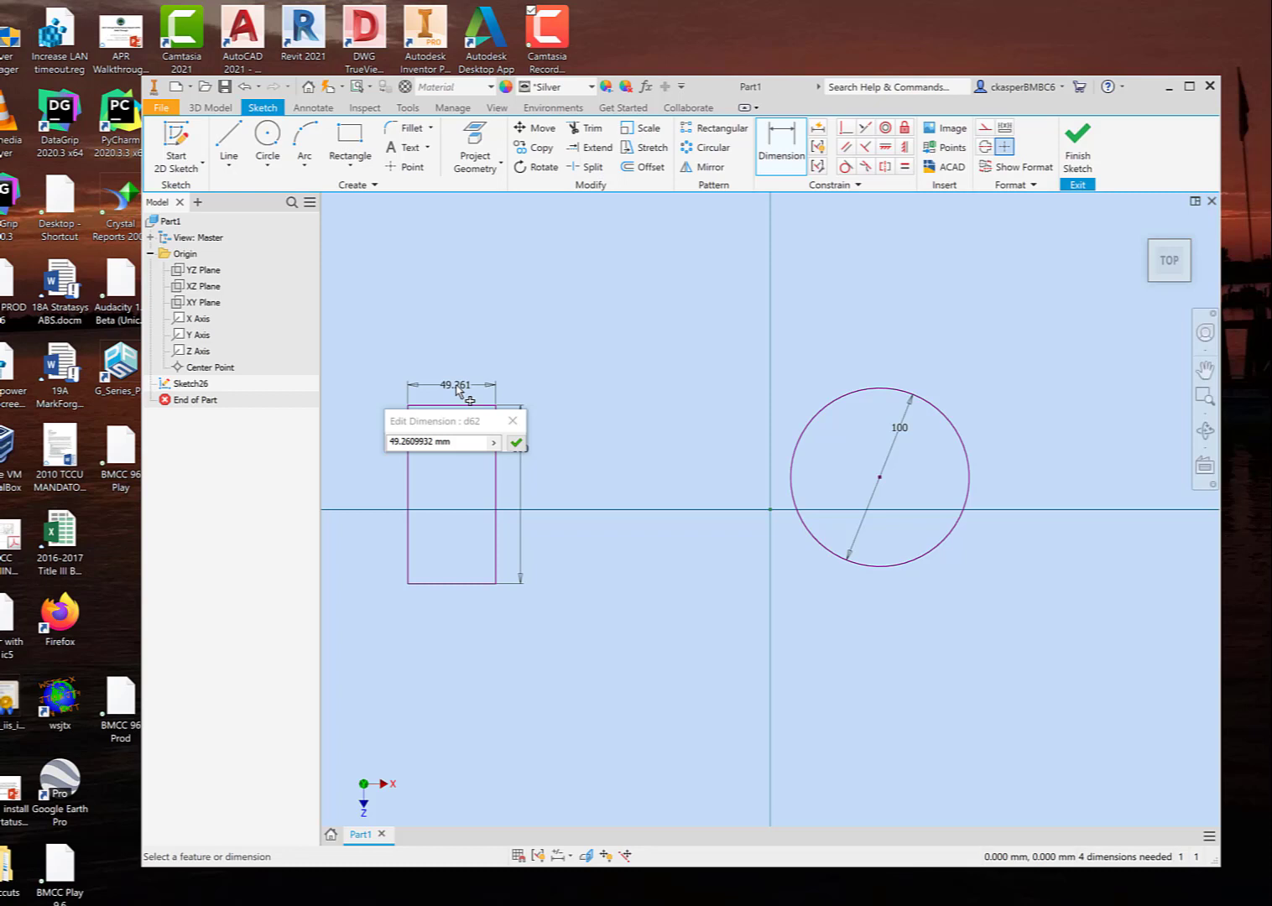
{"action": "left_click_drag", "start_coordinate": [466, 440], "coordinate": [379, 440]}
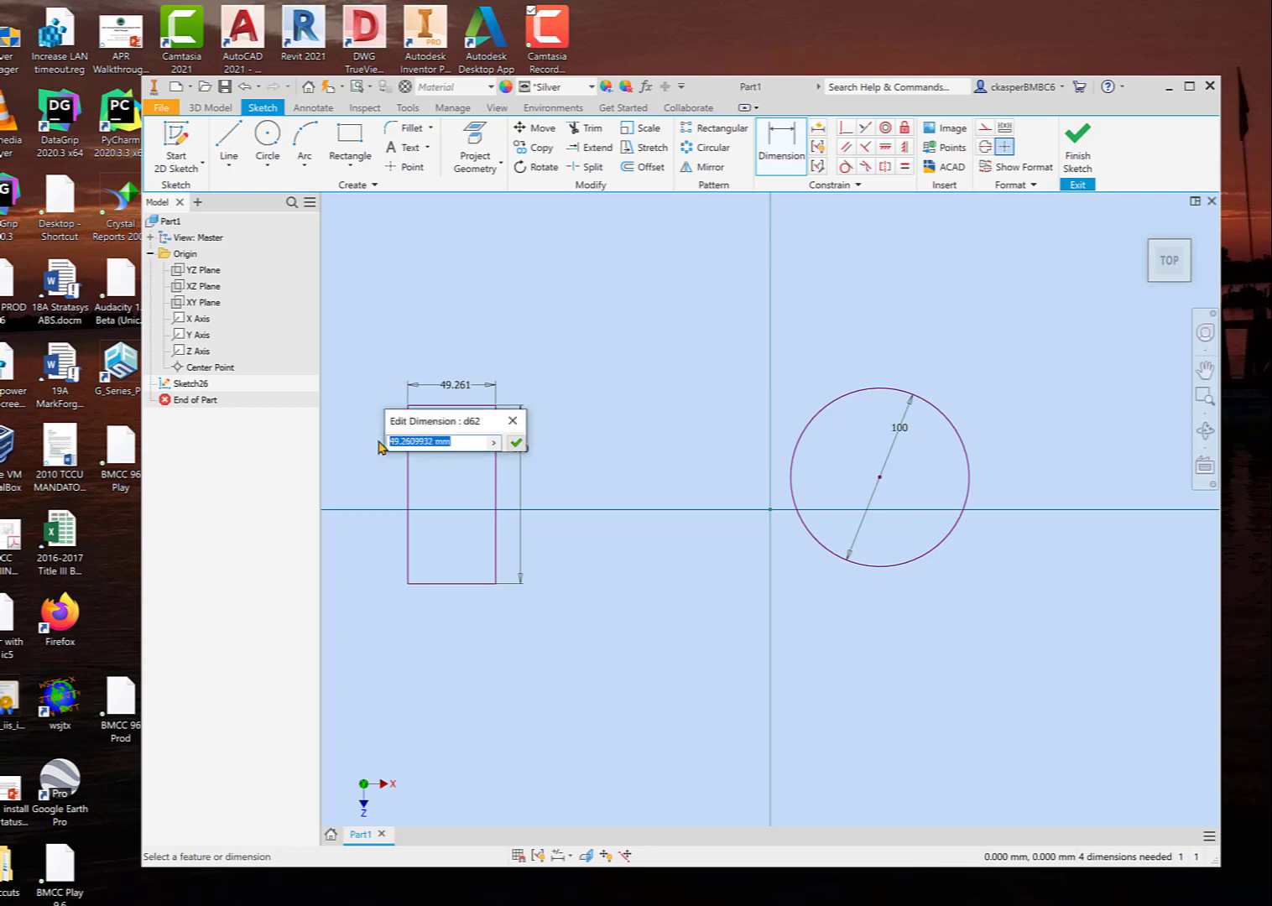
{"action": "type", "text": "50"}
{"action": "key", "text": "Return"}
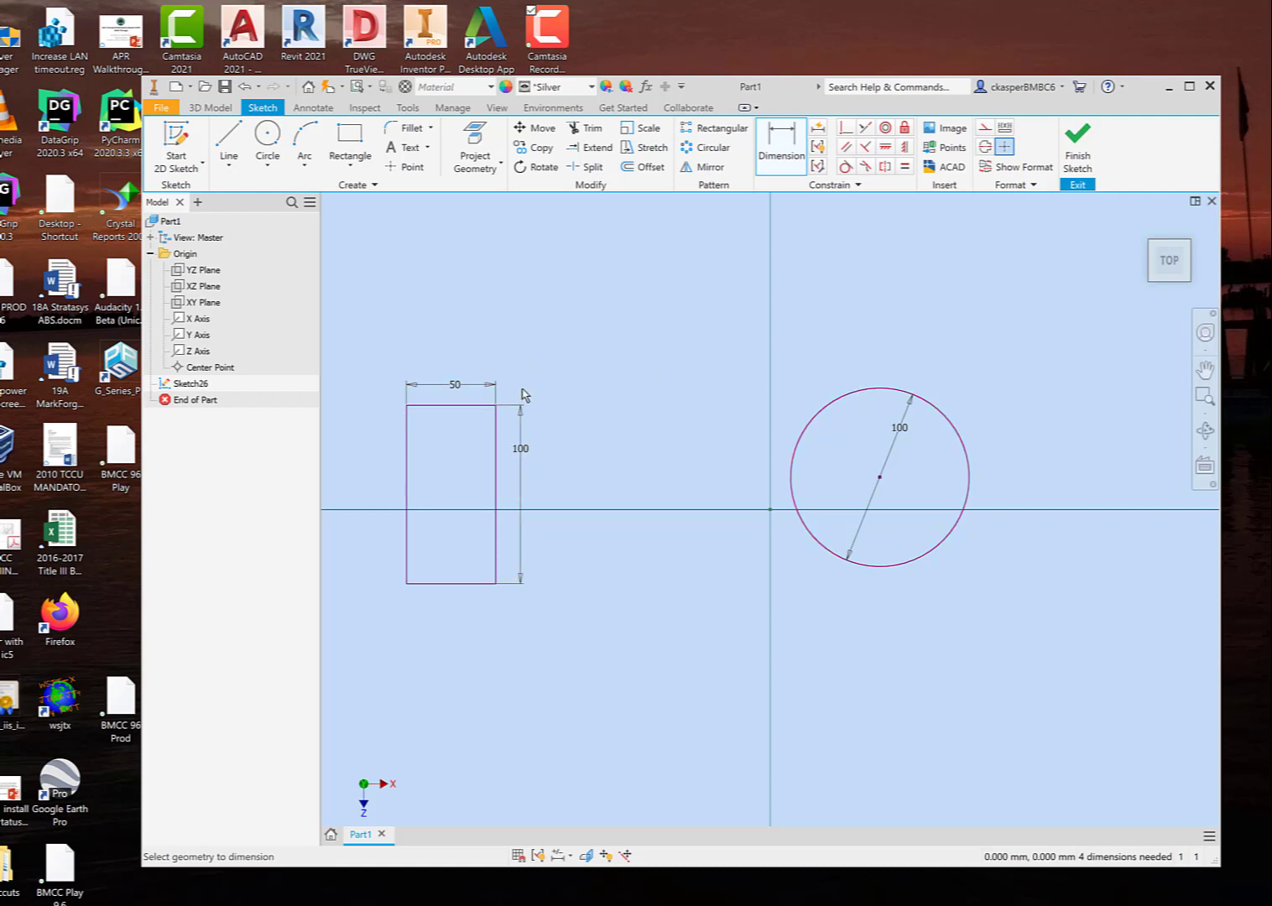
Step: Finish the sketch containing the rectangle and circle and show both profiles in the isometric home view
{"action": "left_click", "coordinate": [1074, 154]}
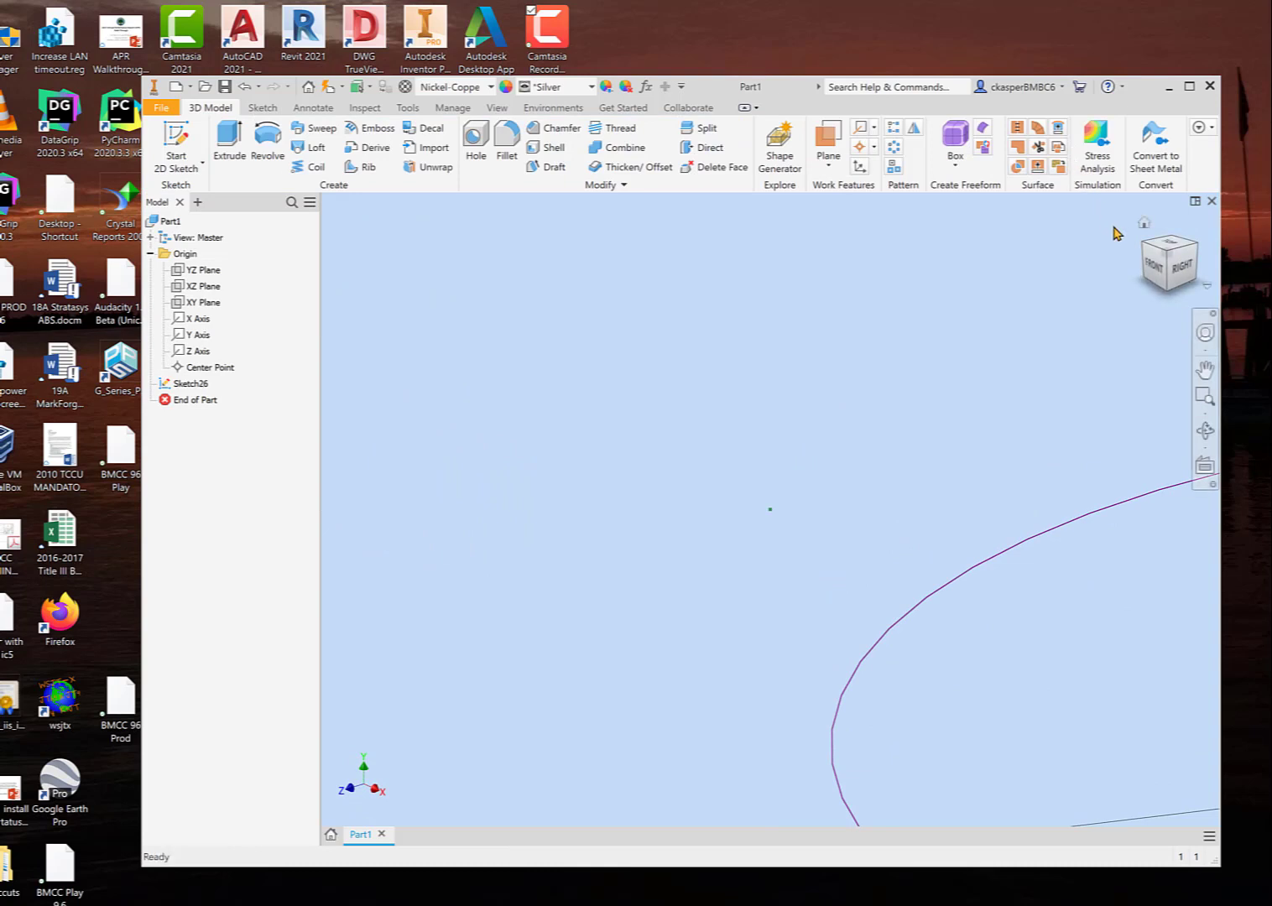
{"action": "left_click", "coordinate": [1144, 224]}
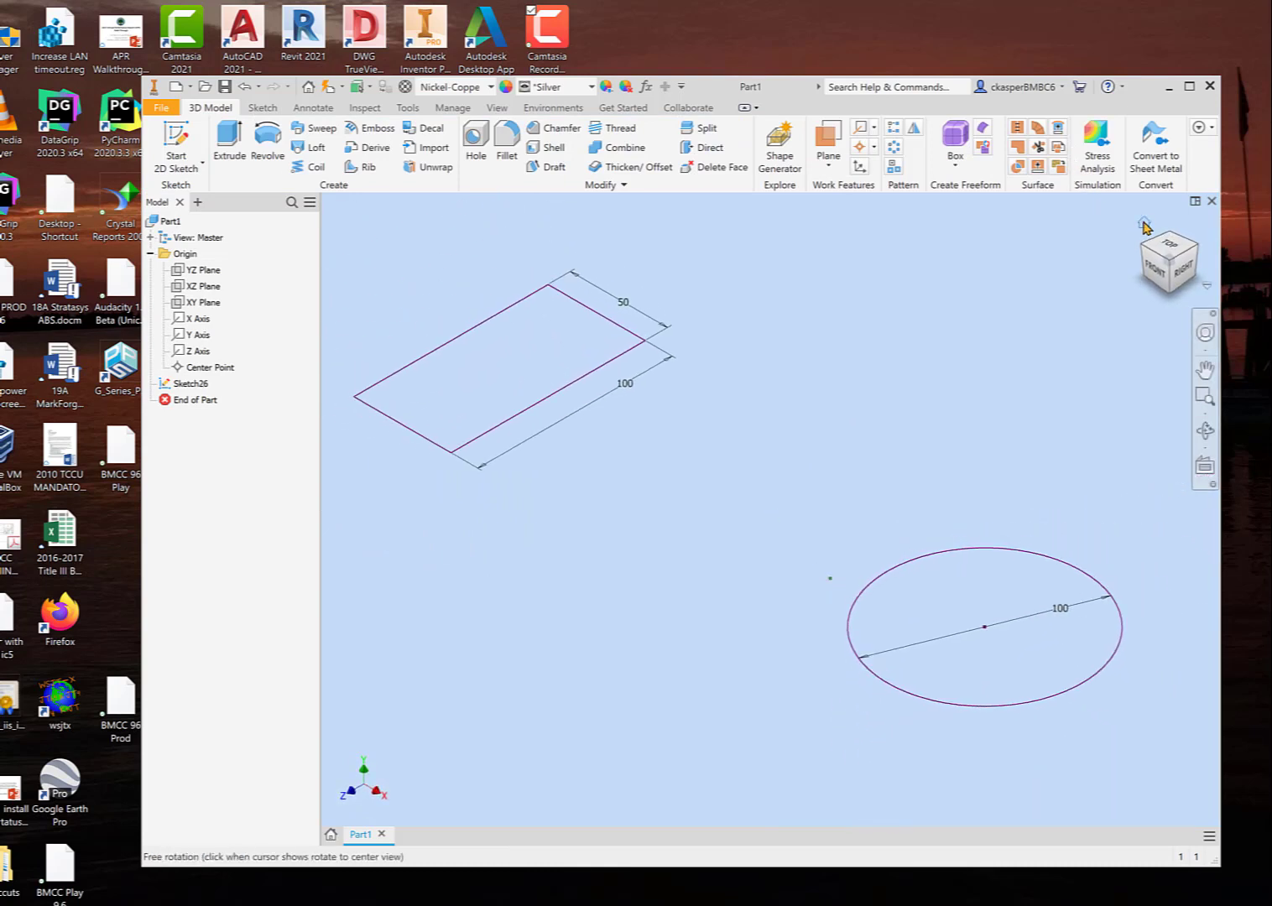
{"action": "scroll", "coordinate": [676, 513], "scroll_direction": "down", "scroll_amount": 5}
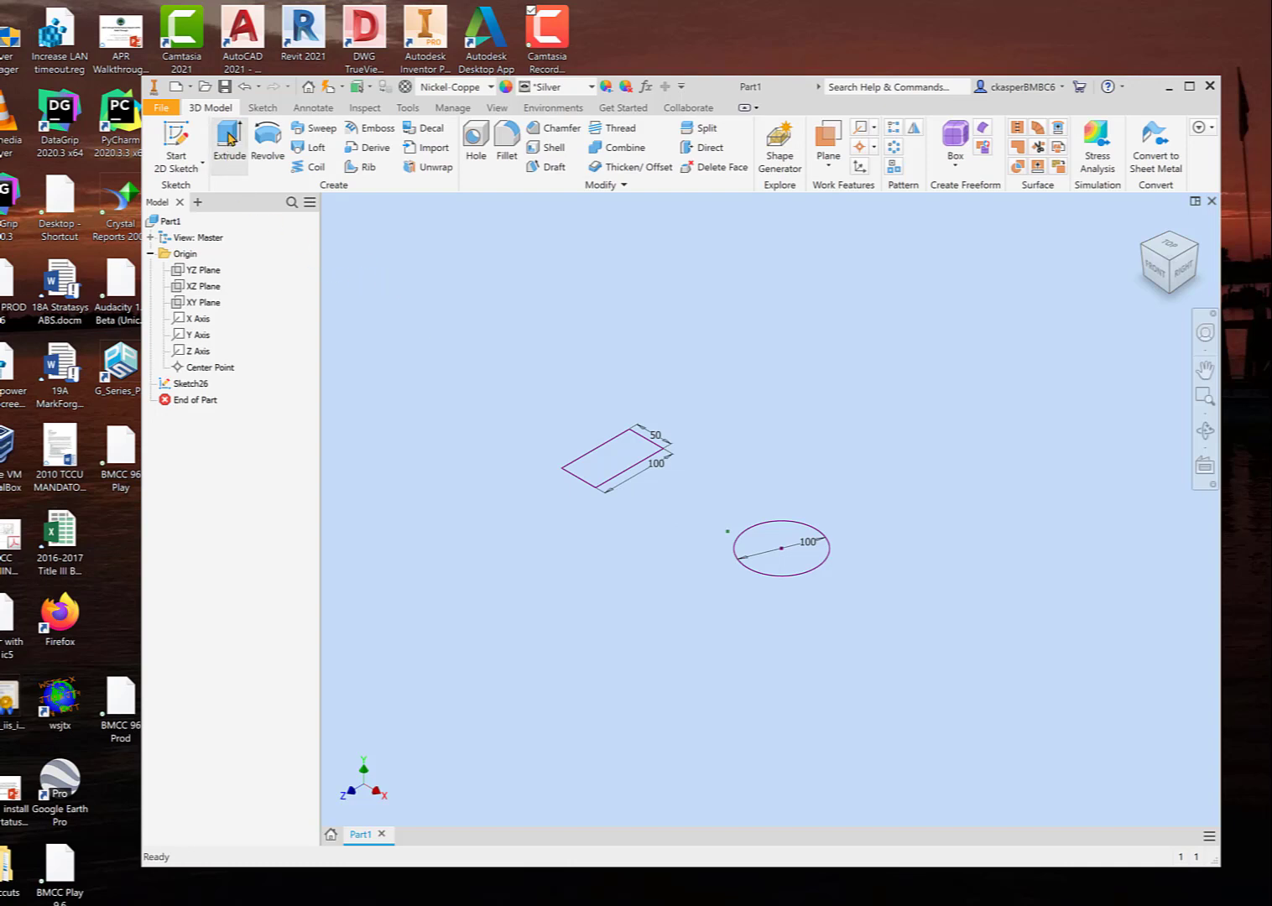
Step: Extrude only the rectangle profile upward by 200 mm into a solid block
{"action": "left_click", "coordinate": [231, 138]}
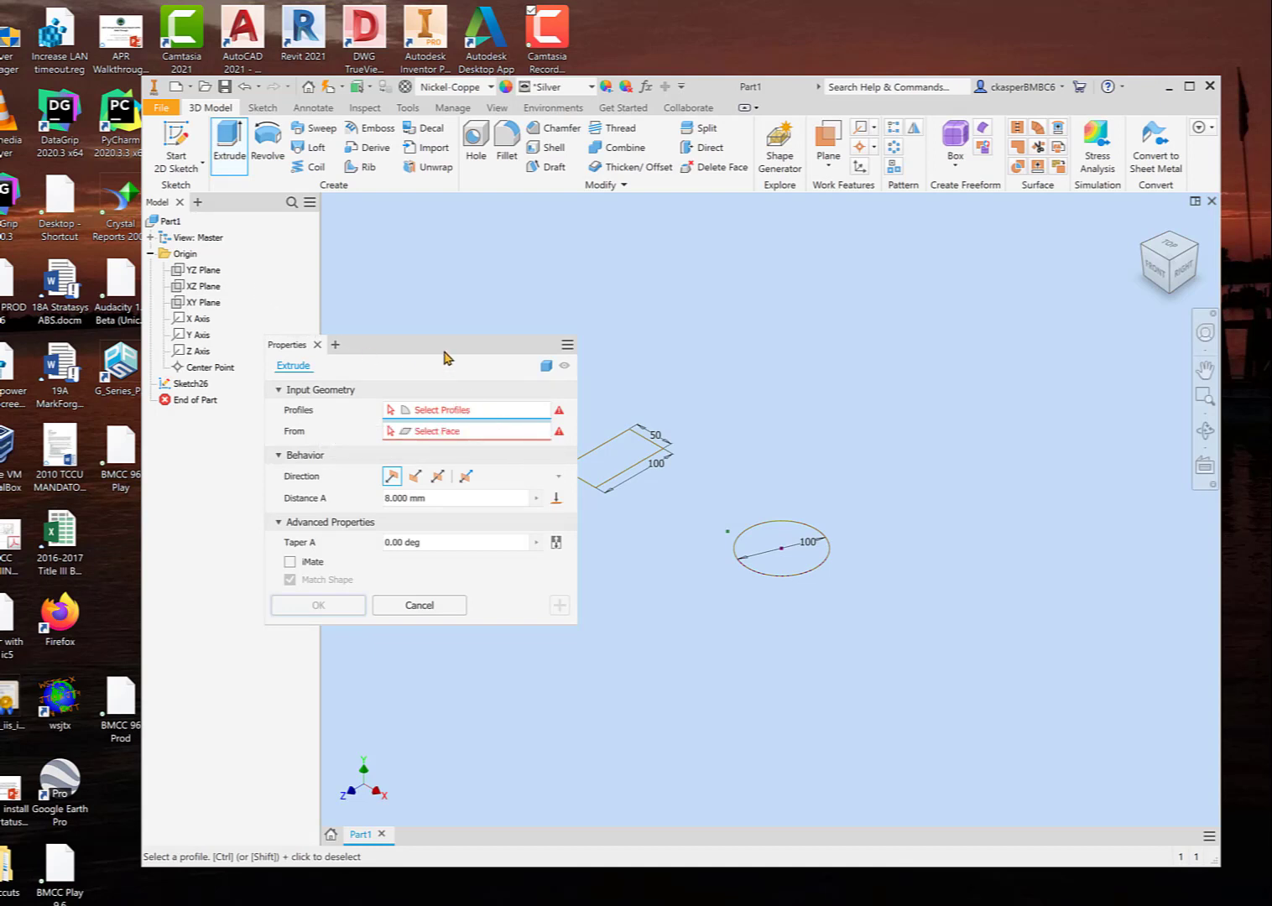
{"action": "left_click_drag", "start_coordinate": [443, 355], "coordinate": [391, 339]}
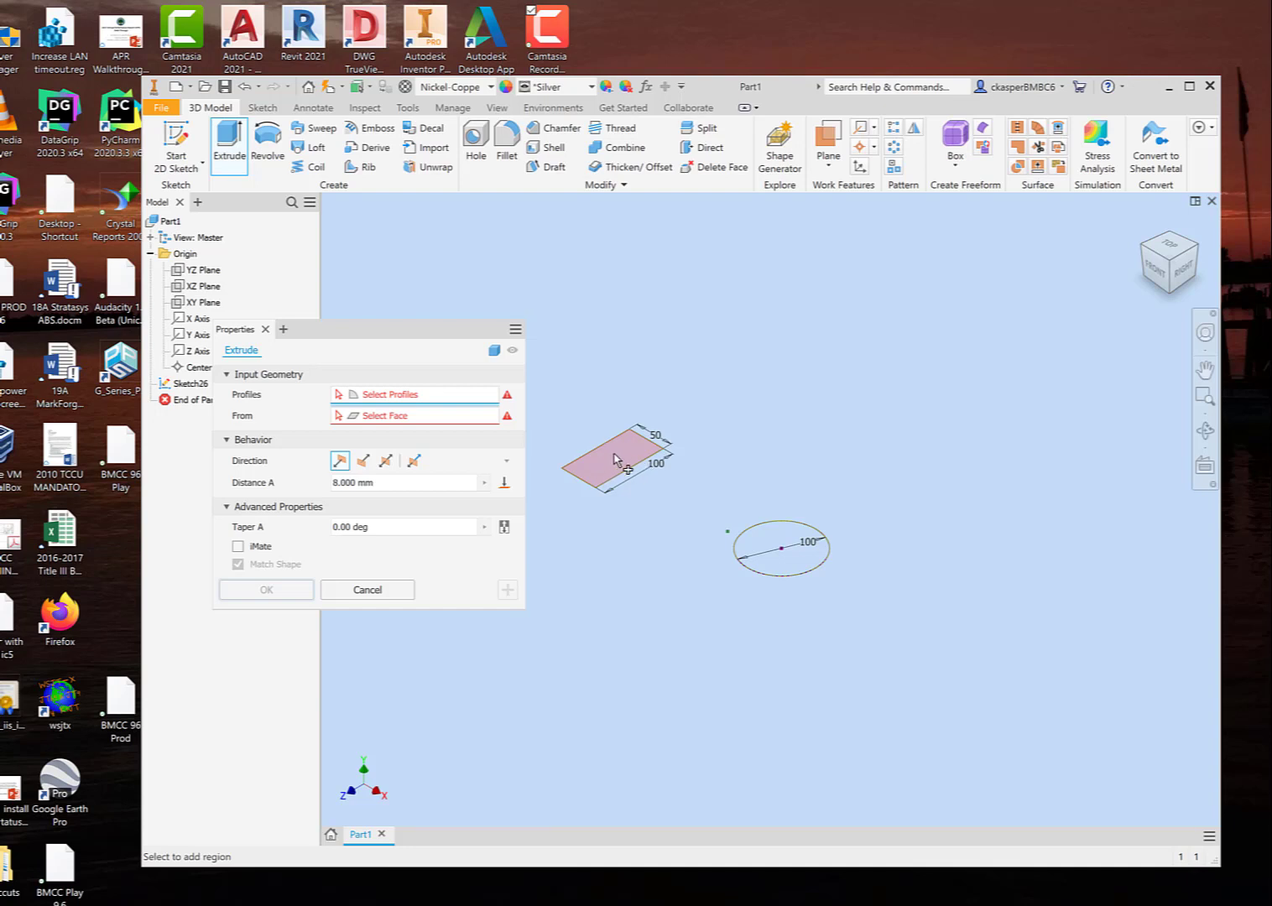
{"action": "left_click", "coordinate": [618, 458]}
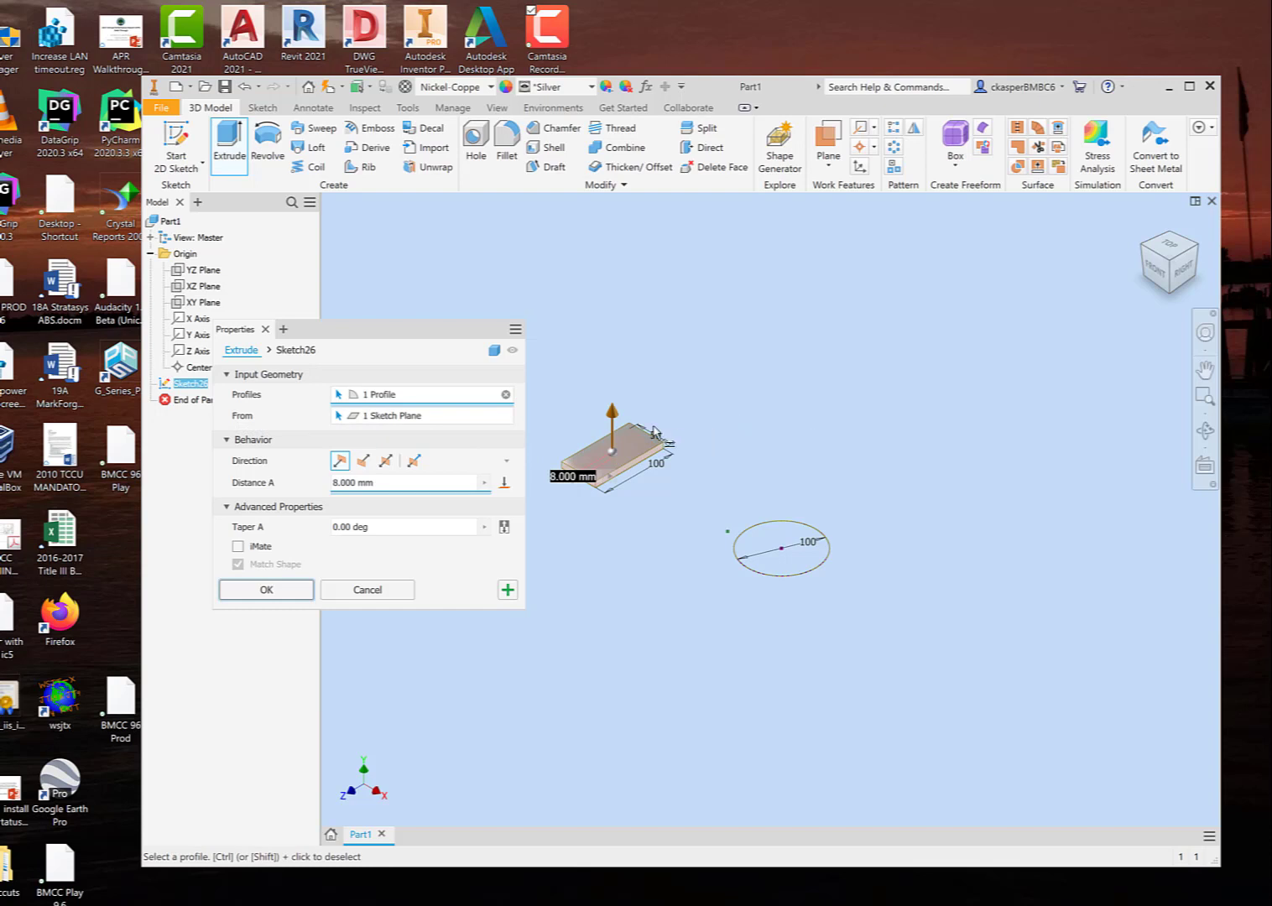
{"action": "left_click_drag", "start_coordinate": [613, 413], "coordinate": [602, 268]}
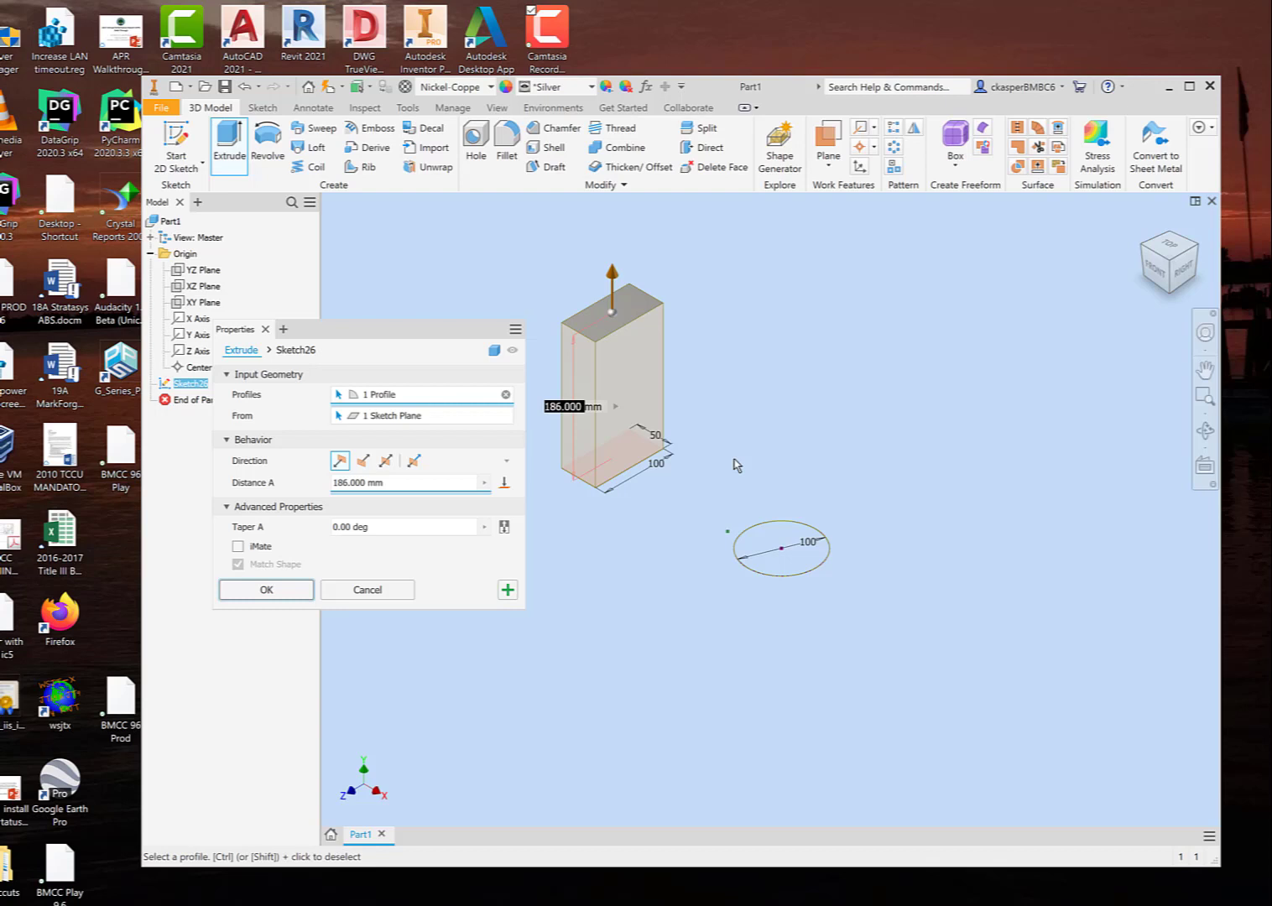
{"action": "type", "text": "200"}
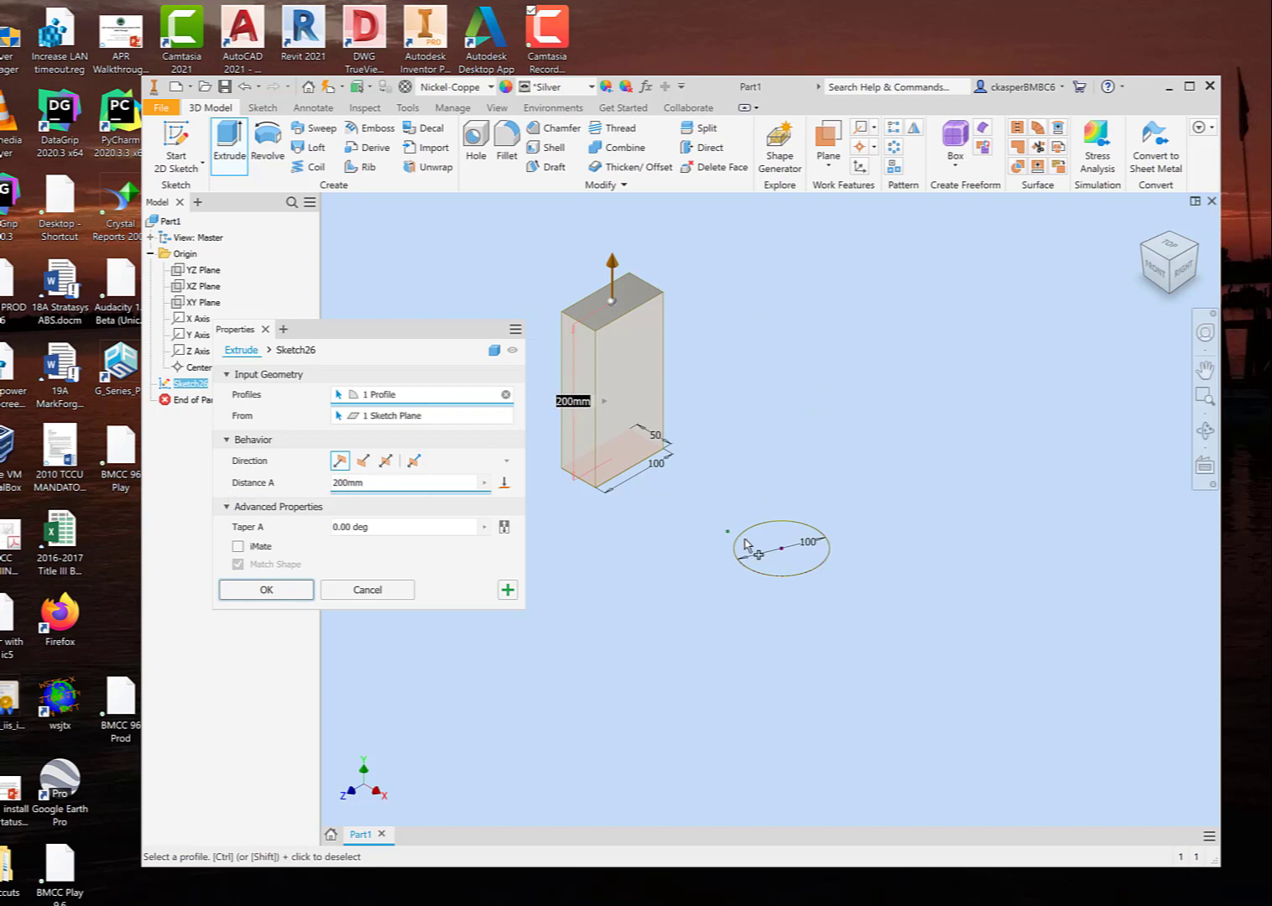
{"action": "left_click", "coordinate": [267, 590]}
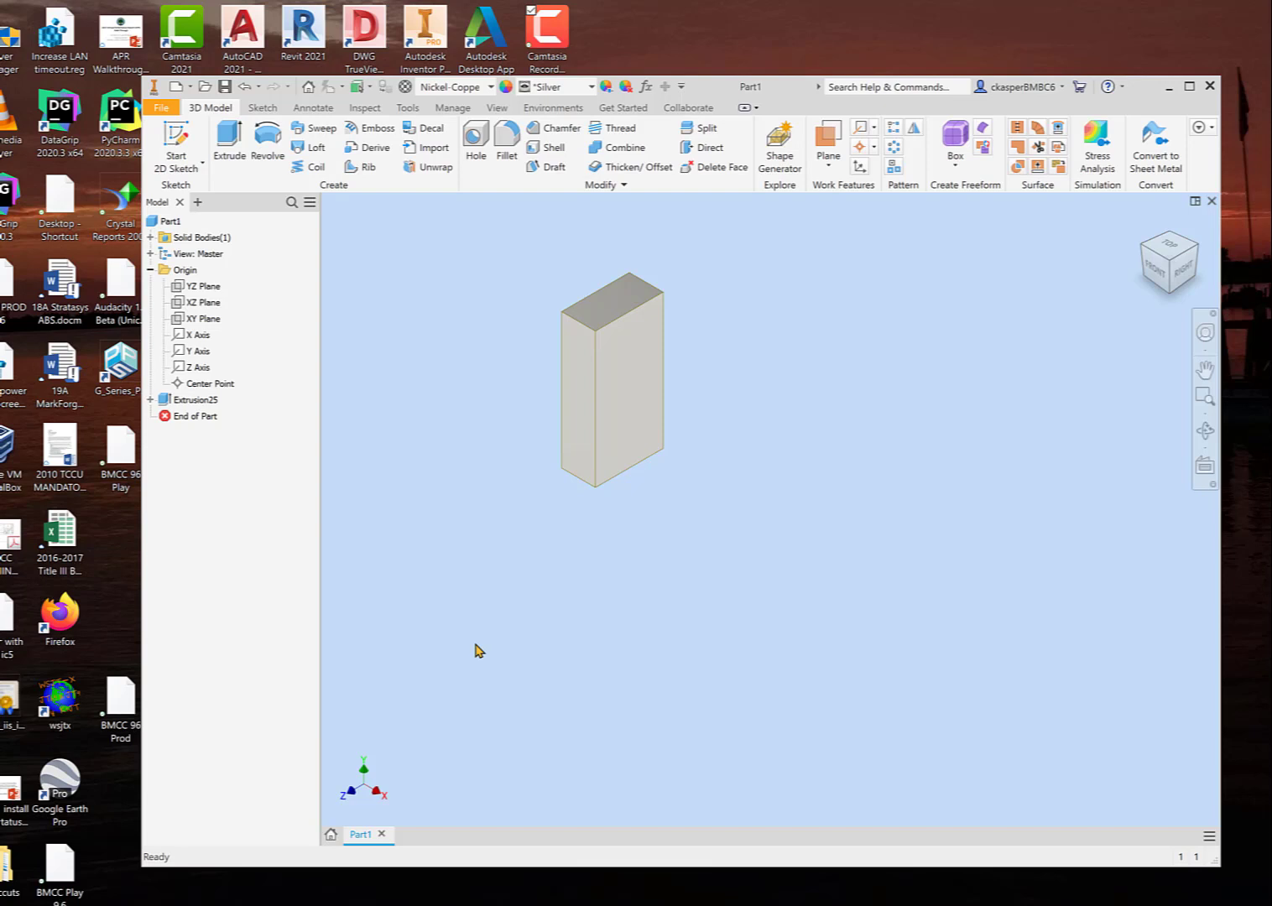
Step: Turn on the visibility of the sketch consumed by the block's extrusion so its circle can be reused
{"action": "left_click", "coordinate": [151, 400]}
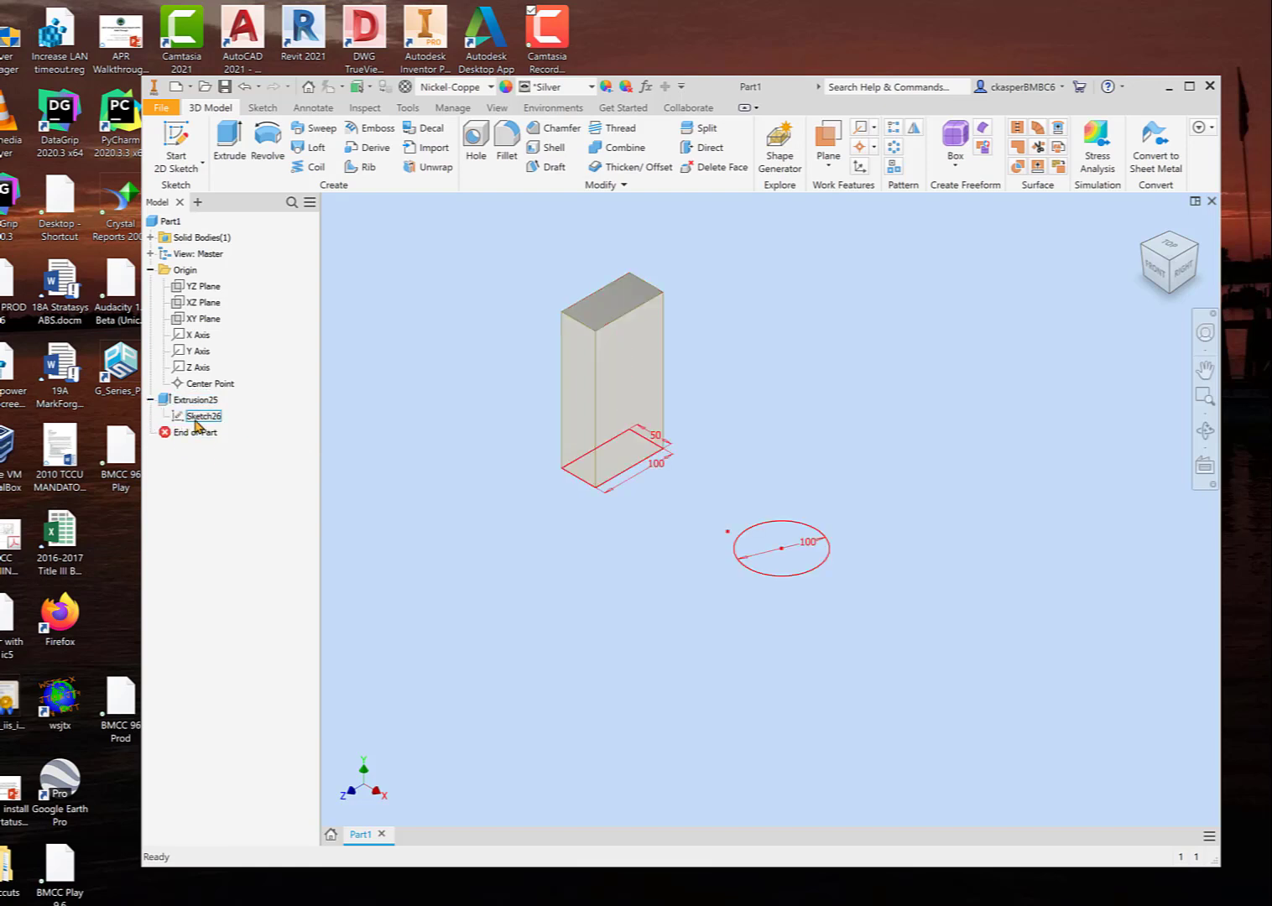
{"action": "left_click", "coordinate": [151, 400]}
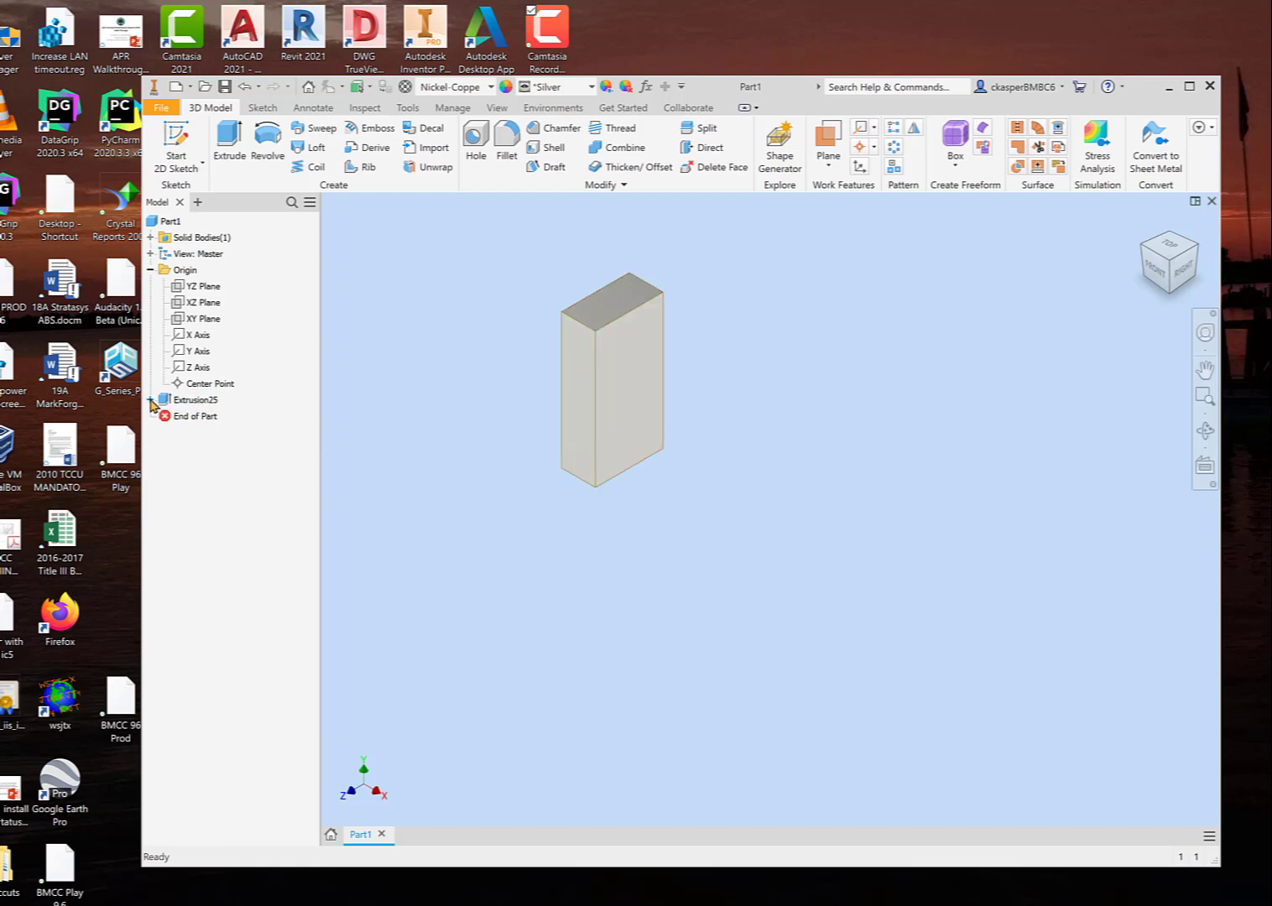
{"action": "left_click", "coordinate": [151, 400]}
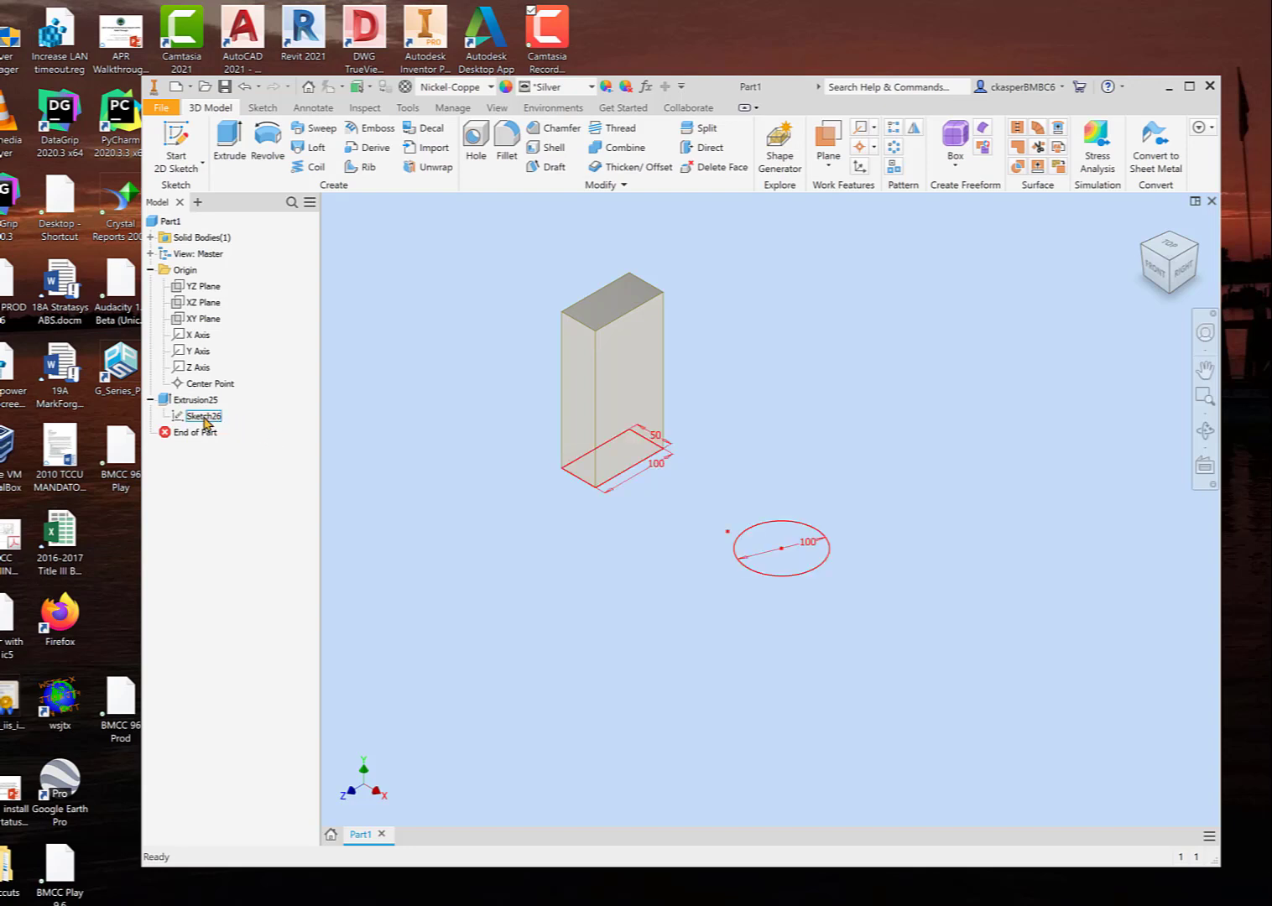
{"action": "right_click", "coordinate": [206, 419]}
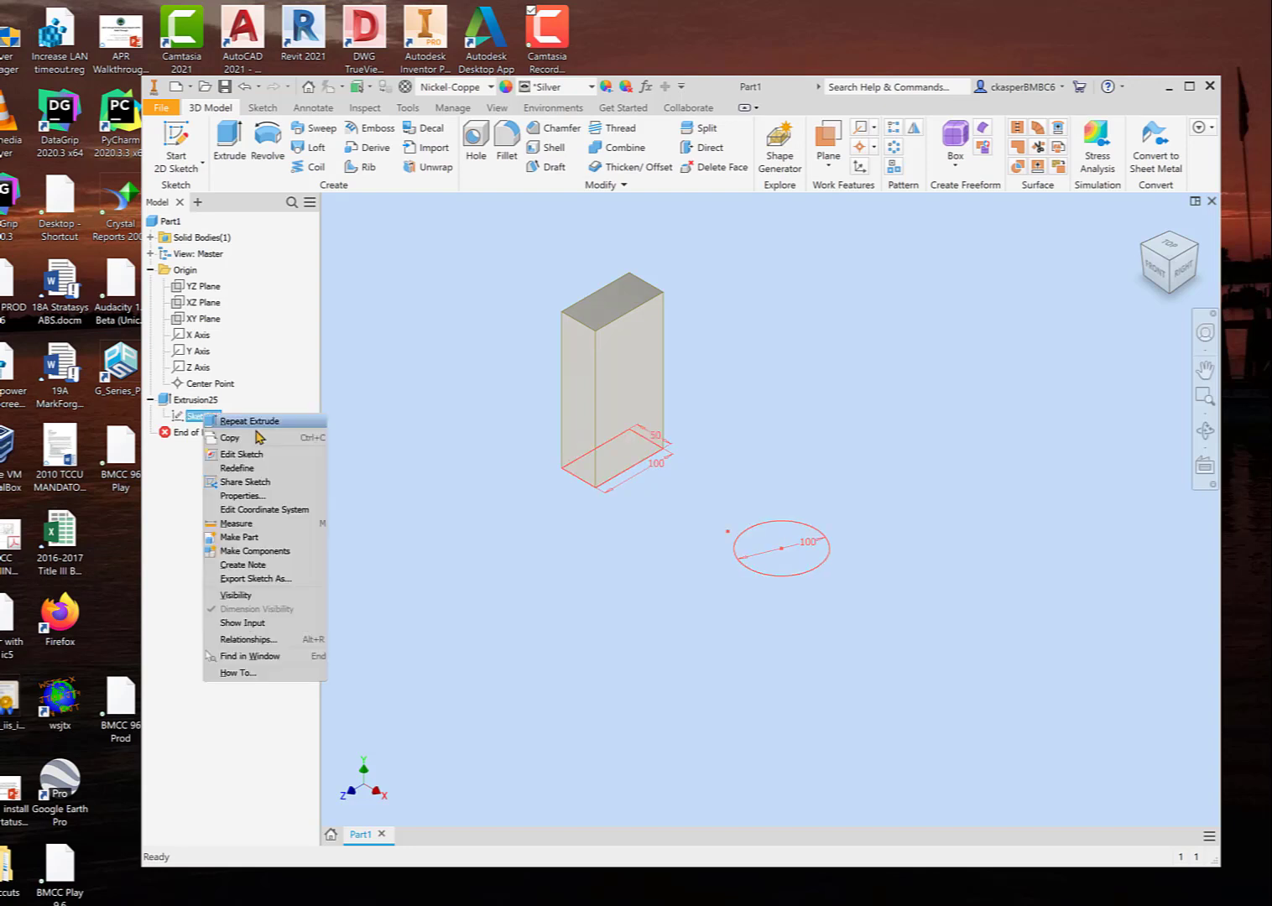
{"action": "left_click", "coordinate": [268, 594]}
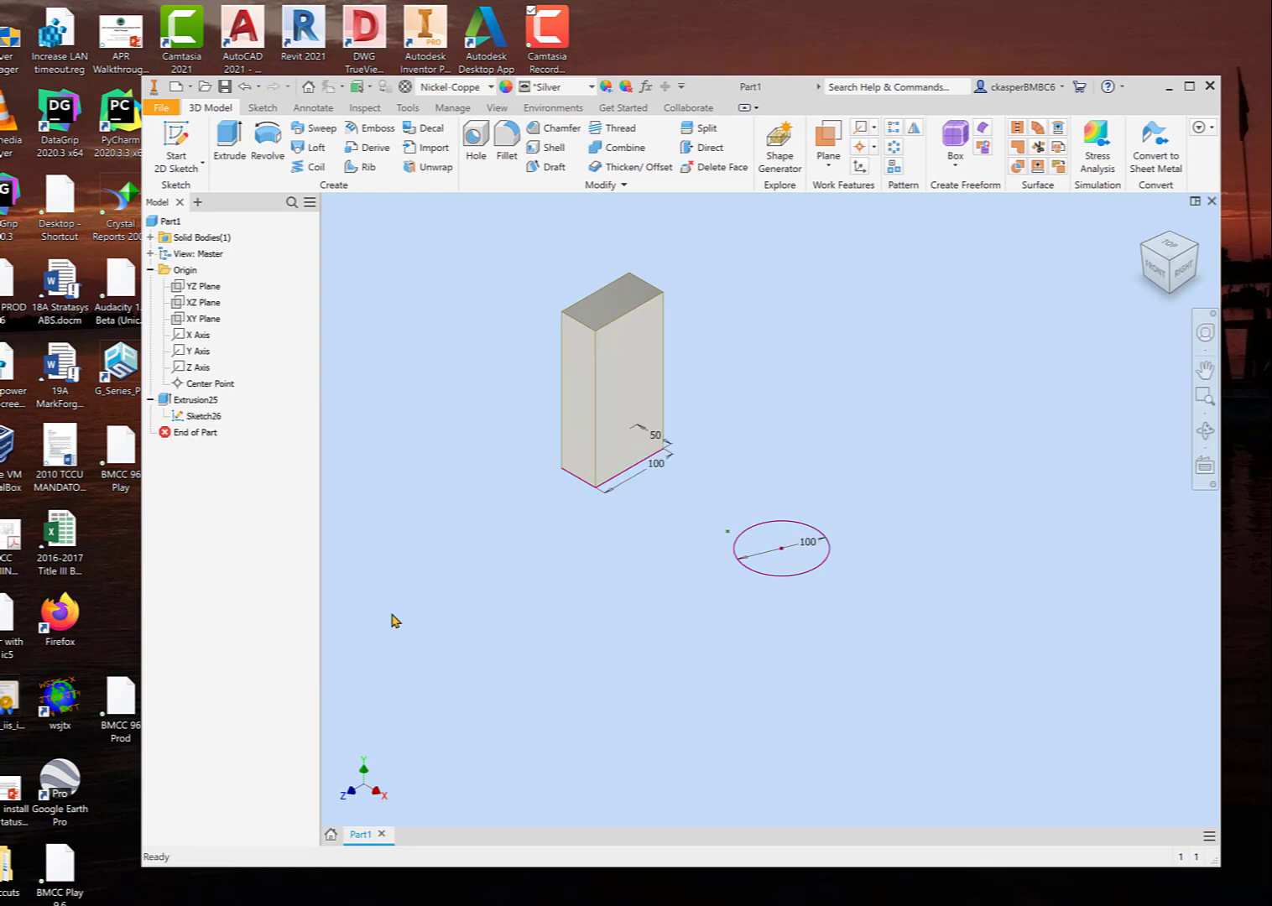
Step: Extrude the circle profile 200 mm into a cylinder beside the block
{"action": "left_click", "coordinate": [231, 142]}
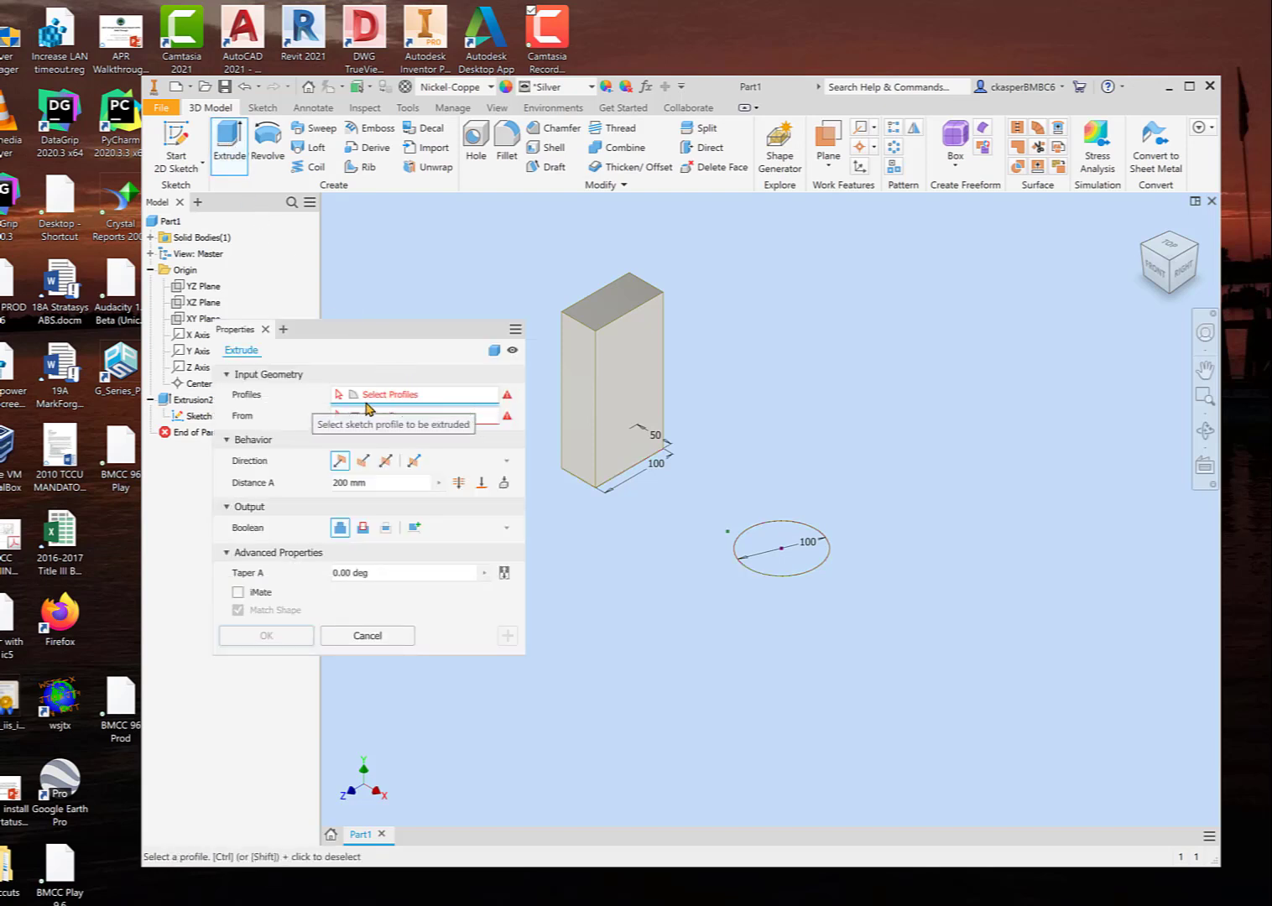
{"action": "left_click", "coordinate": [779, 542]}
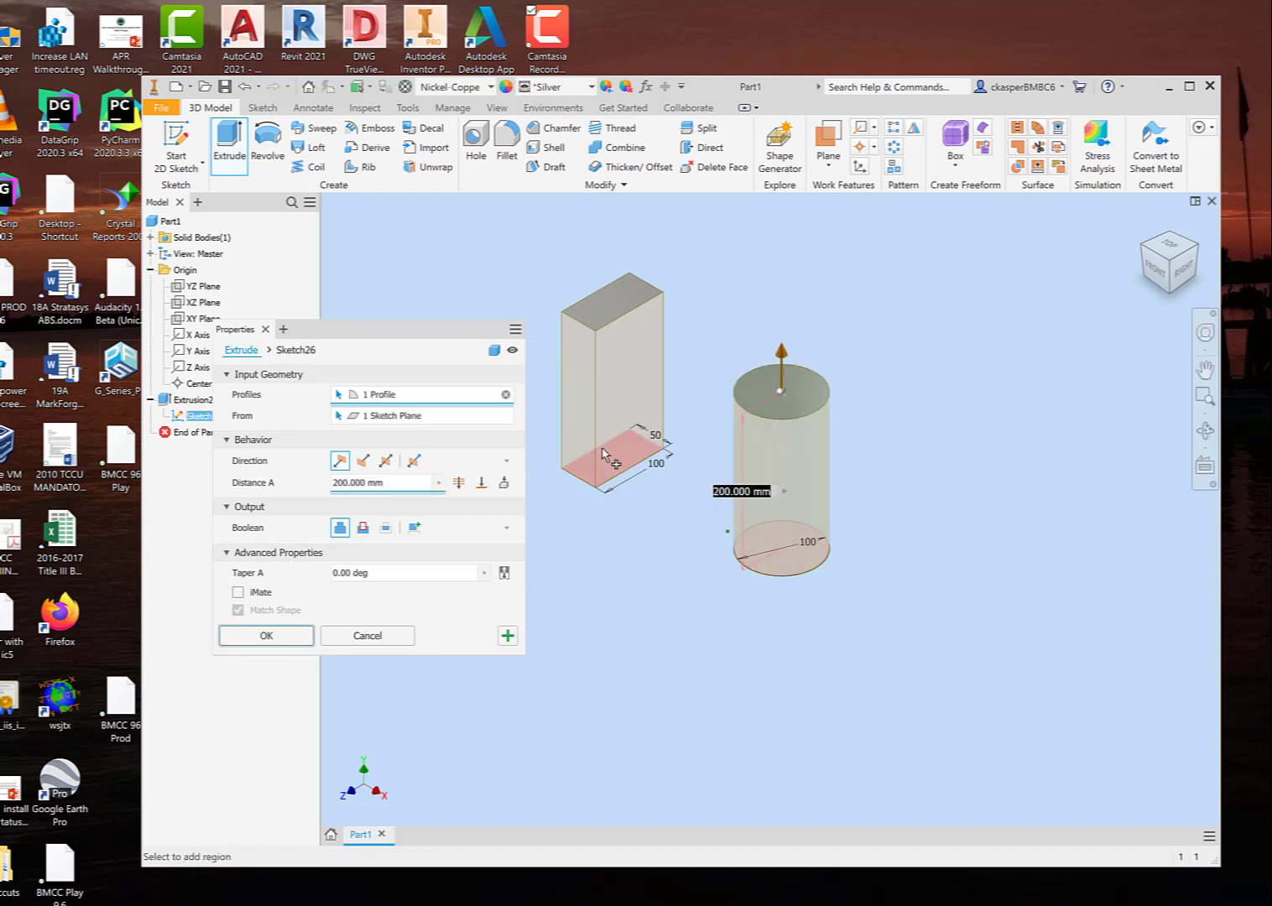
{"action": "left_click", "coordinate": [278, 635]}
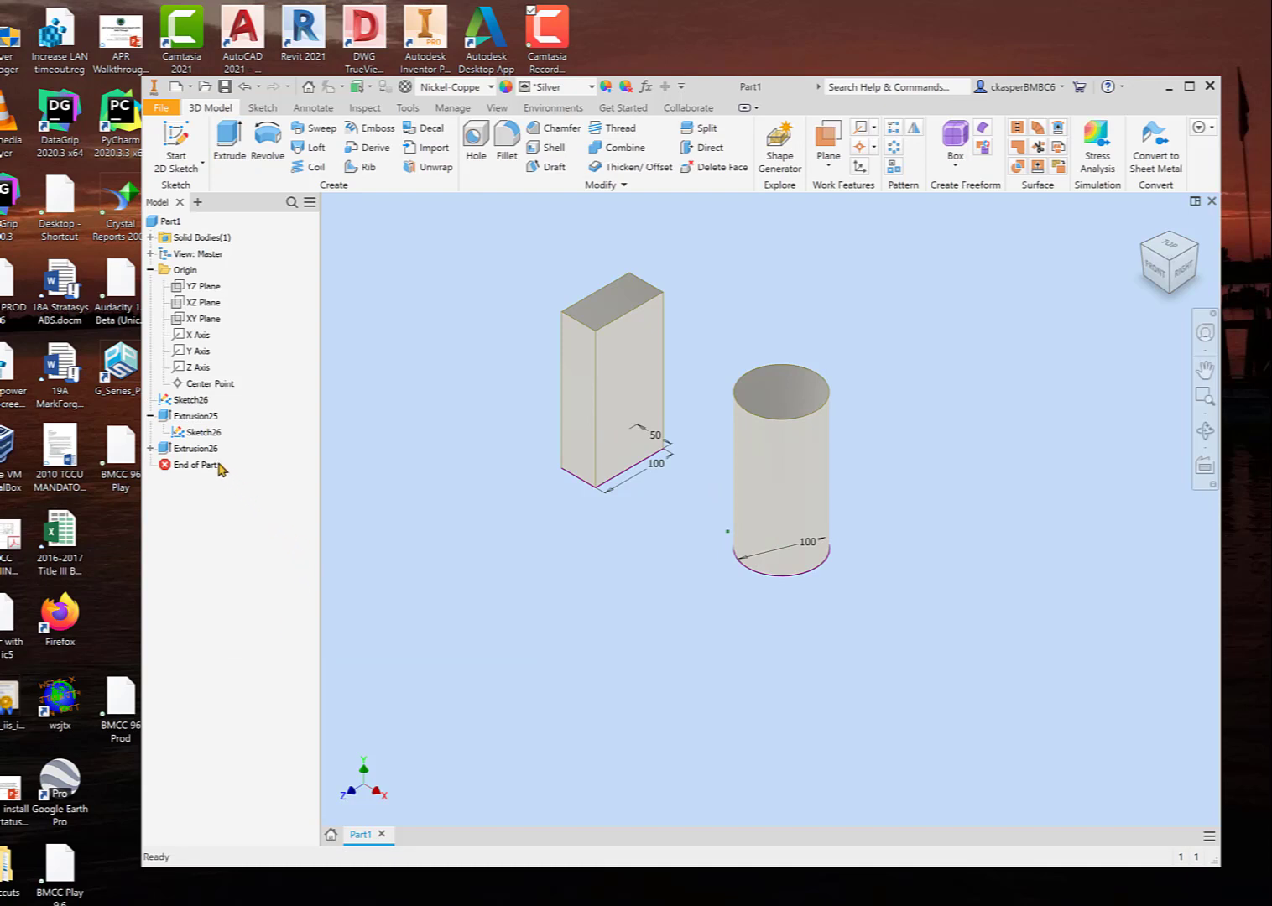
Step: Delete the block and cylinder extrusions together, leaving only the sketch
{"action": "left_click", "coordinate": [195, 448]}
{"action": "left_click", "coordinate": [196, 416], "text": "ctrl"}
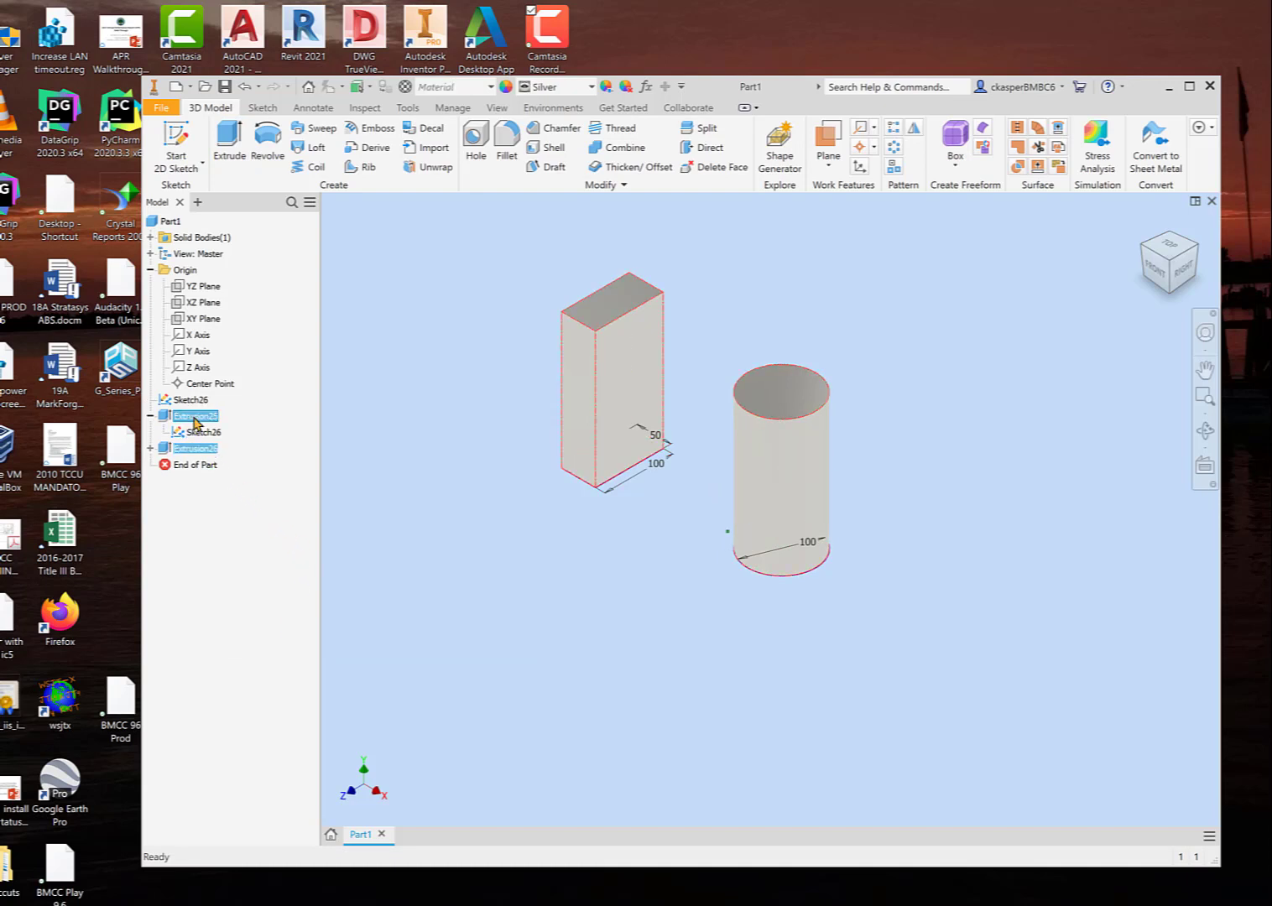
{"action": "key", "text": "Delete"}
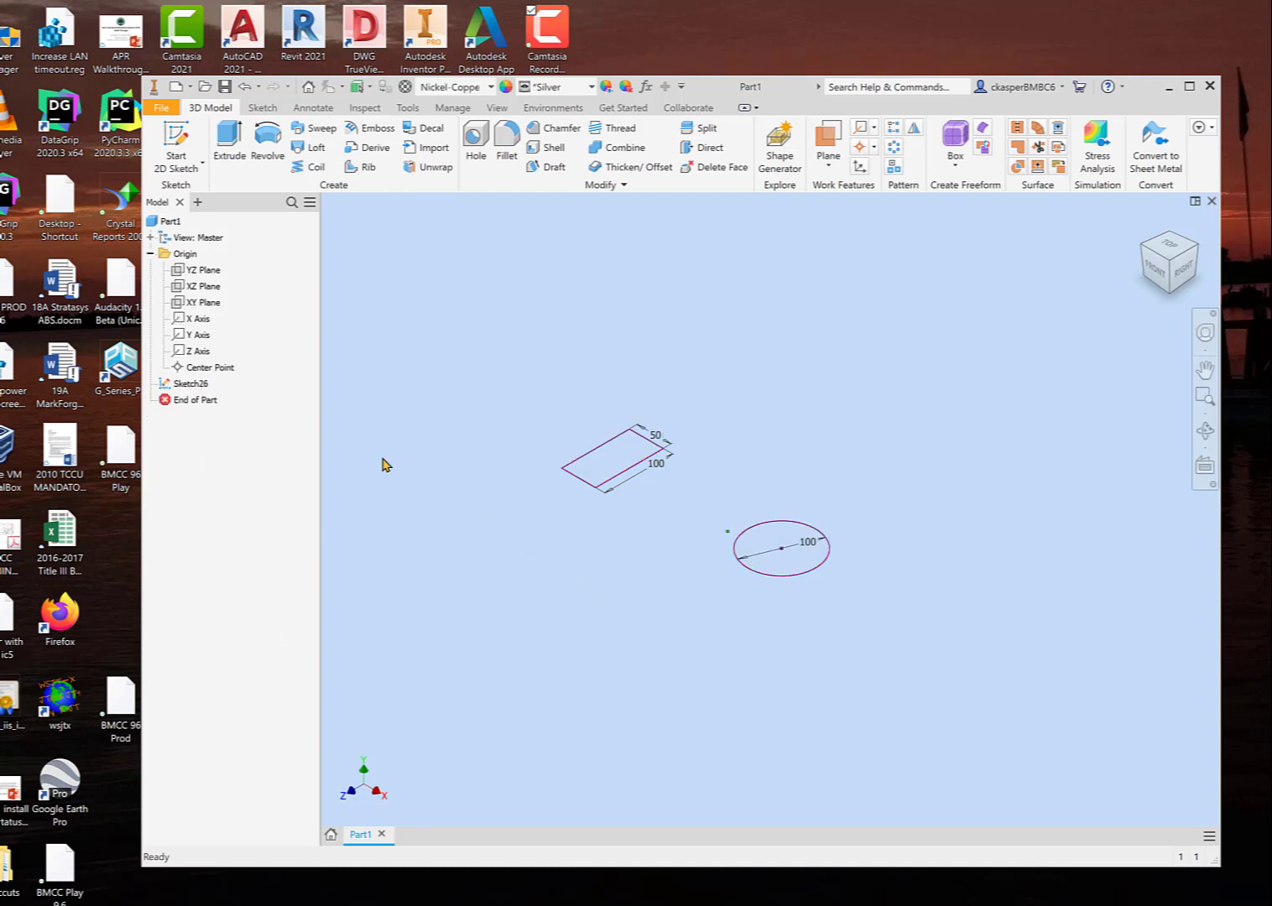
Step: Hide the sketch with the rectangle and circle
{"action": "right_click", "coordinate": [192, 386]}
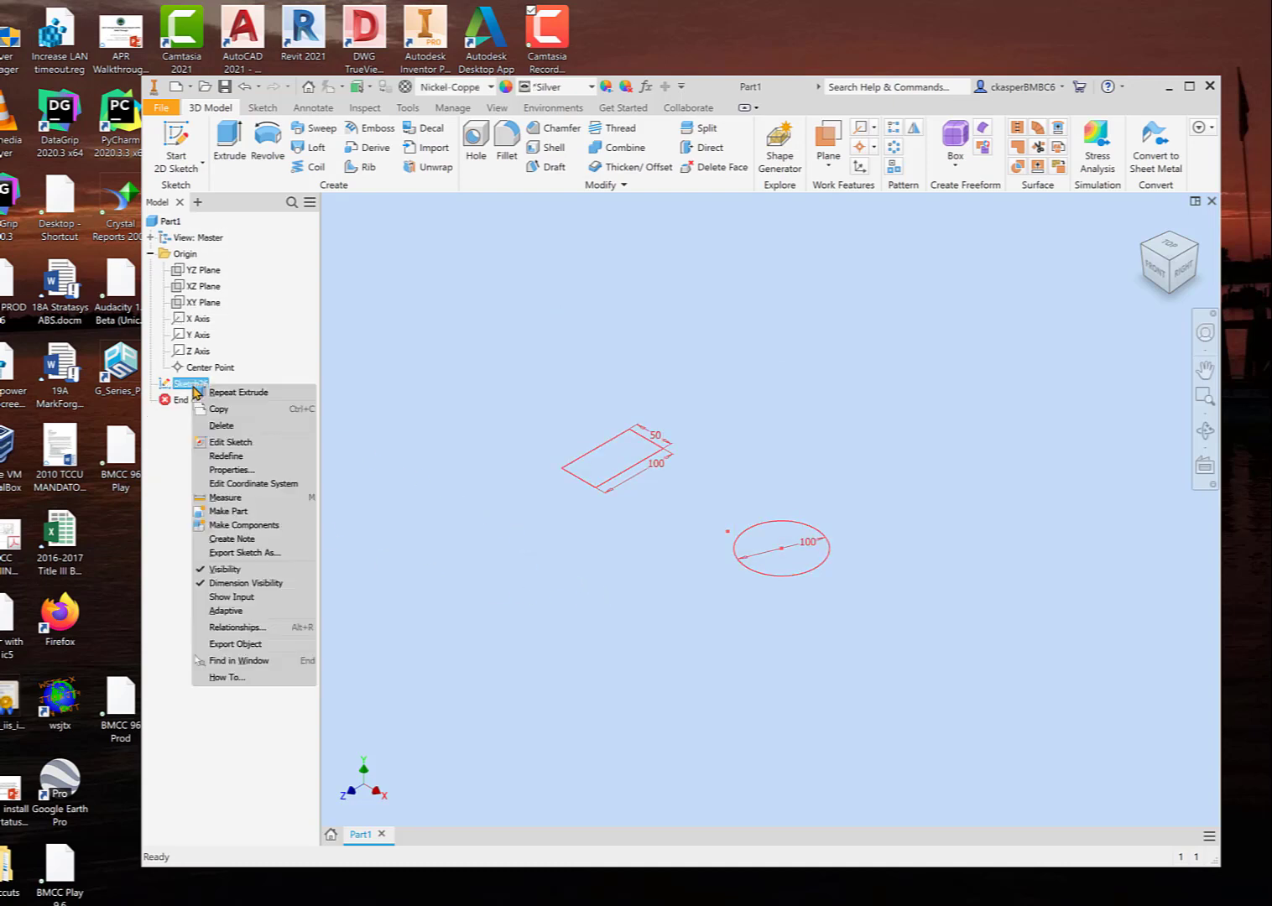
{"action": "left_click", "coordinate": [225, 570]}
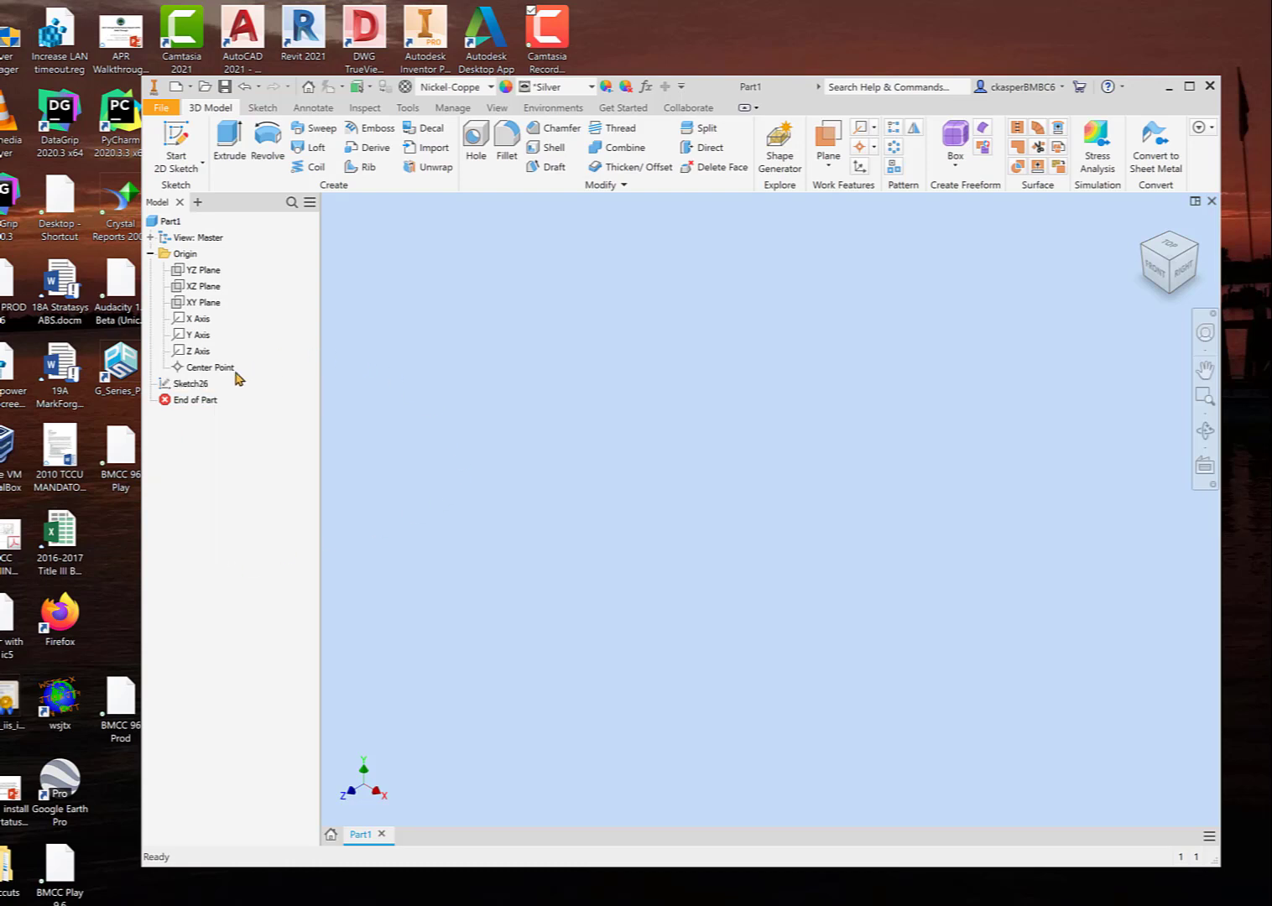
{"action": "left_click", "coordinate": [199, 384]}
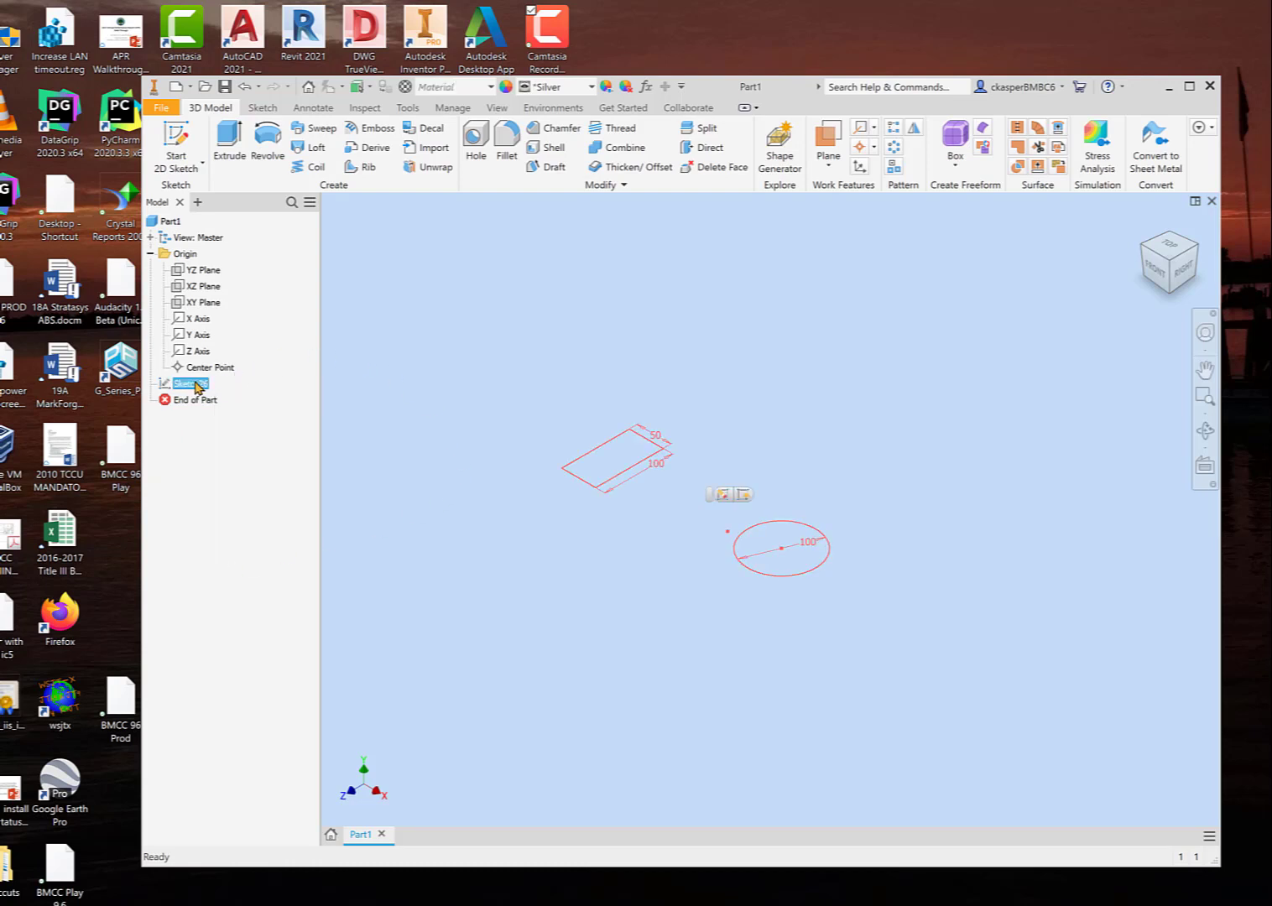
{"action": "left_click", "coordinate": [230, 141]}
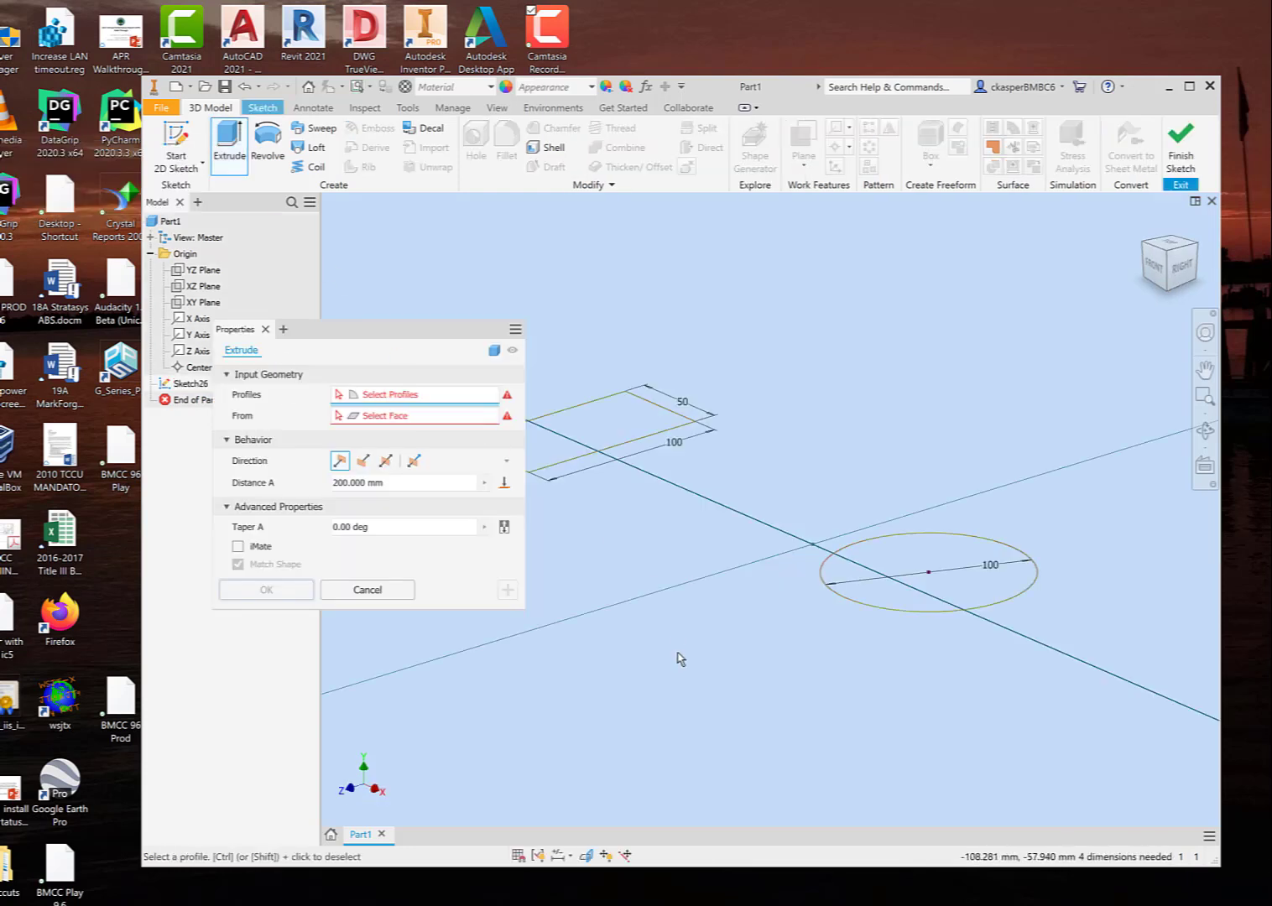
{"action": "scroll", "coordinate": [718, 715], "scroll_direction": "up", "scroll_amount": 2}
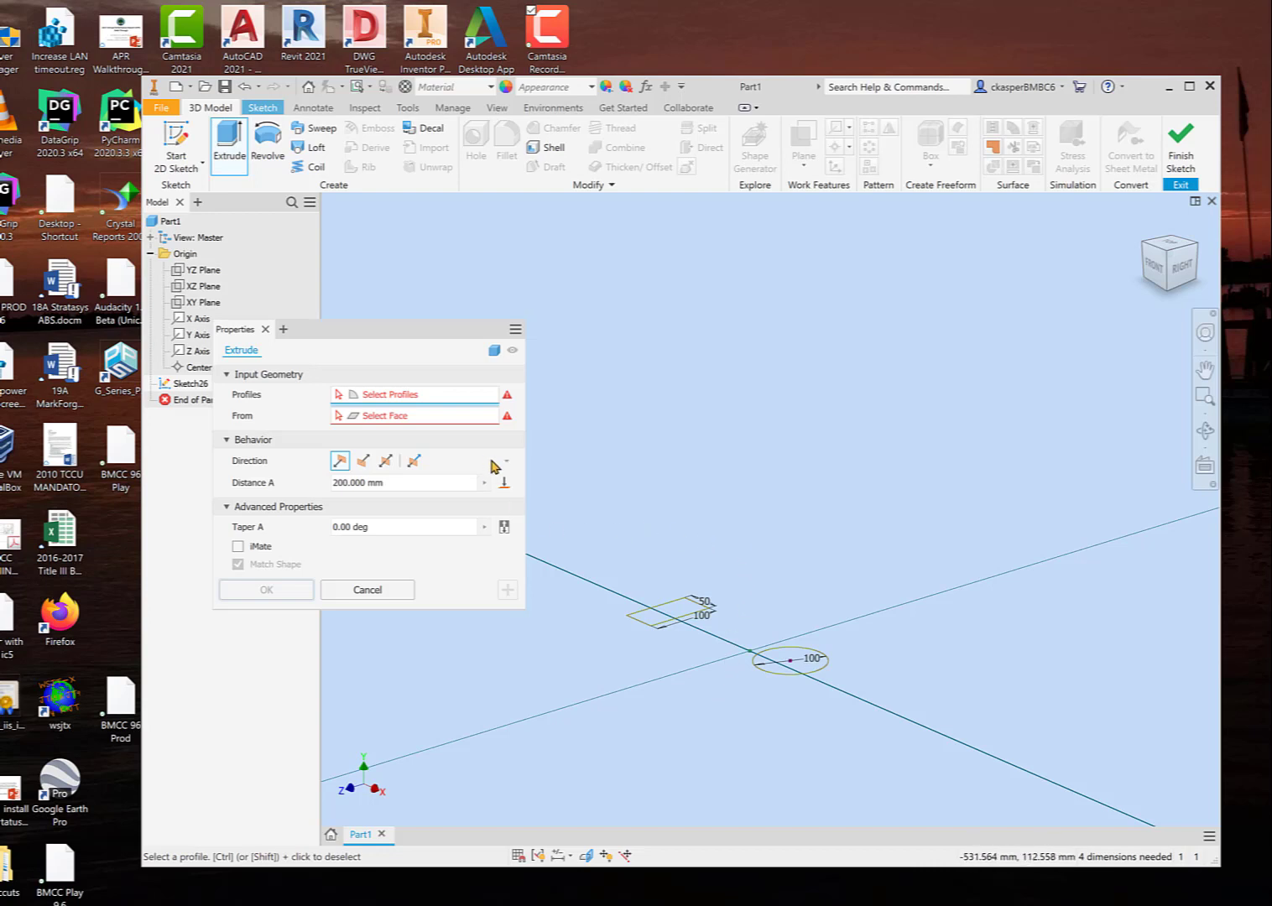
{"action": "left_click", "coordinate": [681, 608]}
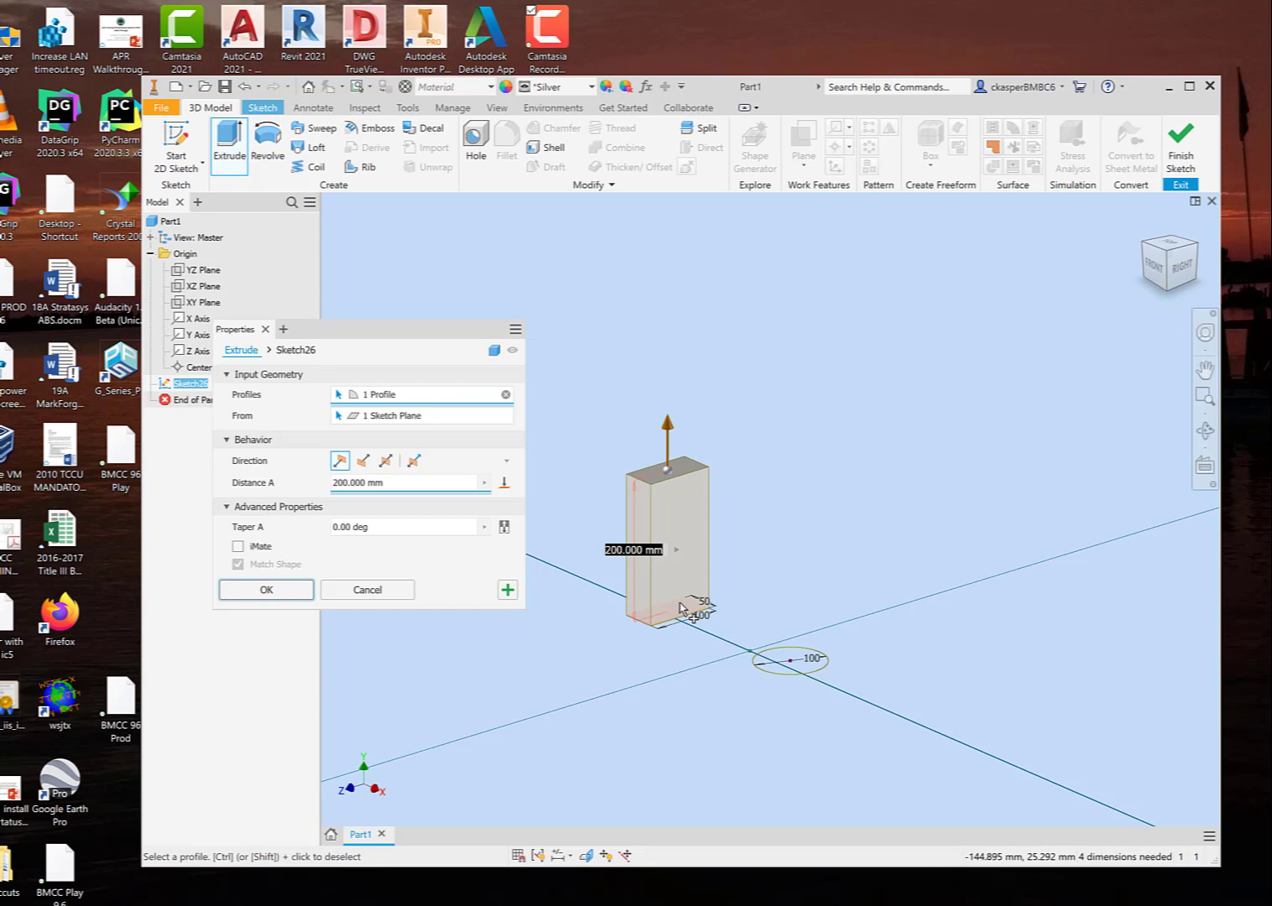
{"action": "left_click", "coordinate": [801, 668]}
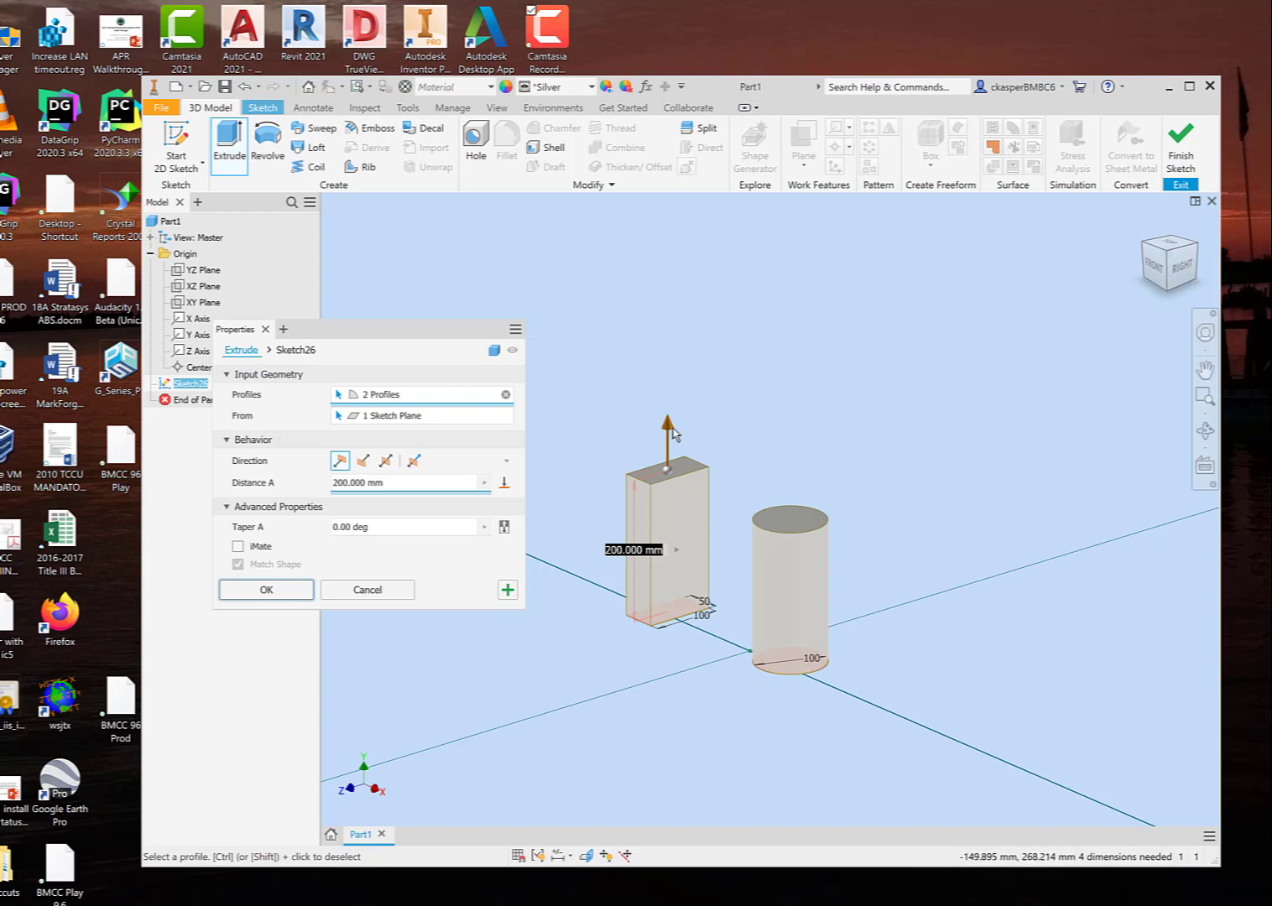
{"action": "mouse_move", "coordinate": [667, 426]}
{"action": "left_mouse_down"}
{"action": "mouse_move", "coordinate": [668, 471]}
{"action": "mouse_move", "coordinate": [668, 402]}
{"action": "mouse_move", "coordinate": [670, 475]}
{"action": "mouse_move", "coordinate": [668, 427]}
{"action": "left_mouse_up"}
{"action": "left_click_drag", "start_coordinate": [669, 428], "coordinate": [668, 426]}
{"action": "left_click", "coordinate": [396, 596]}
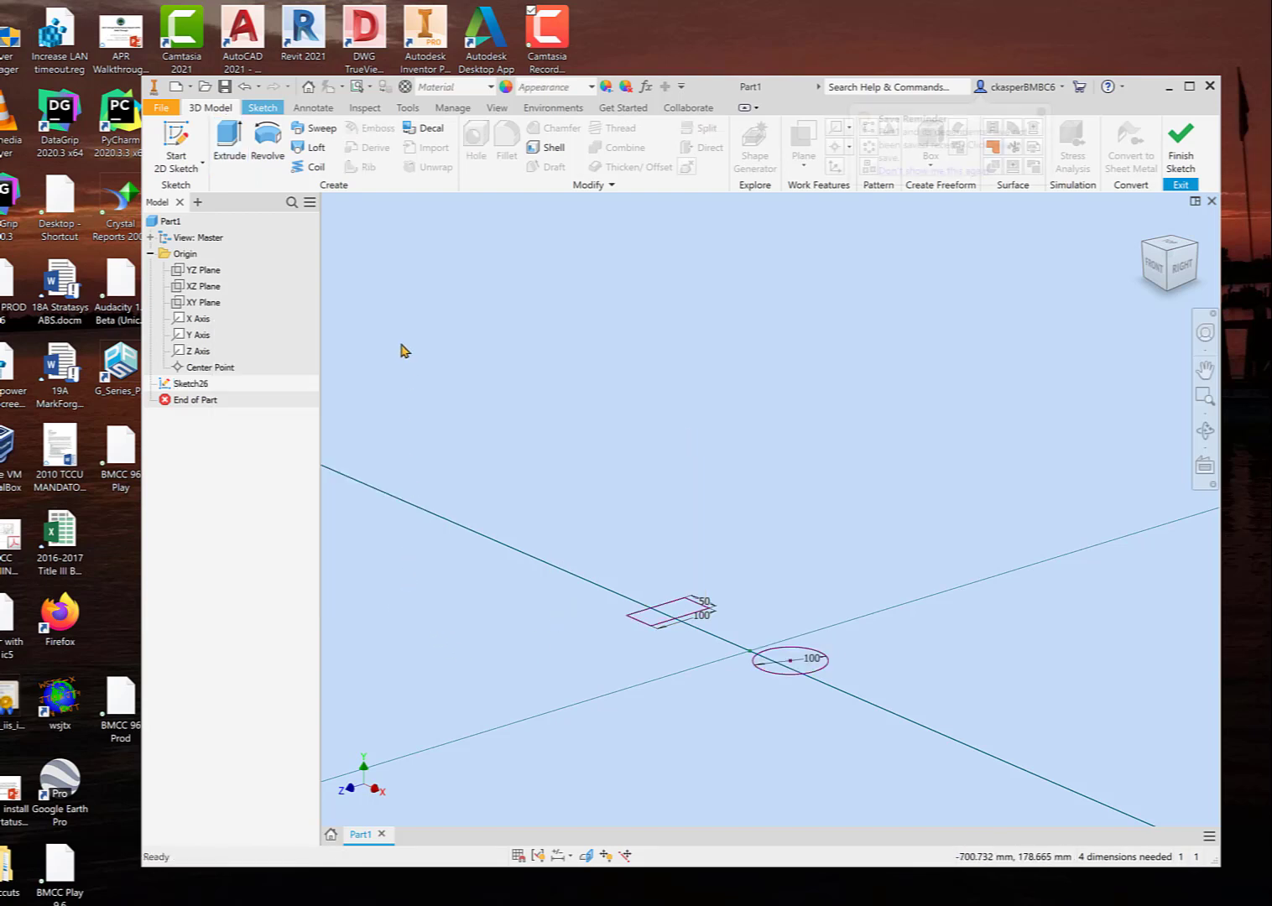
Step: Extrude the rectangle profile 200 mm into a block, applying it so that another extrusion can be made
{"action": "left_click", "coordinate": [228, 143]}
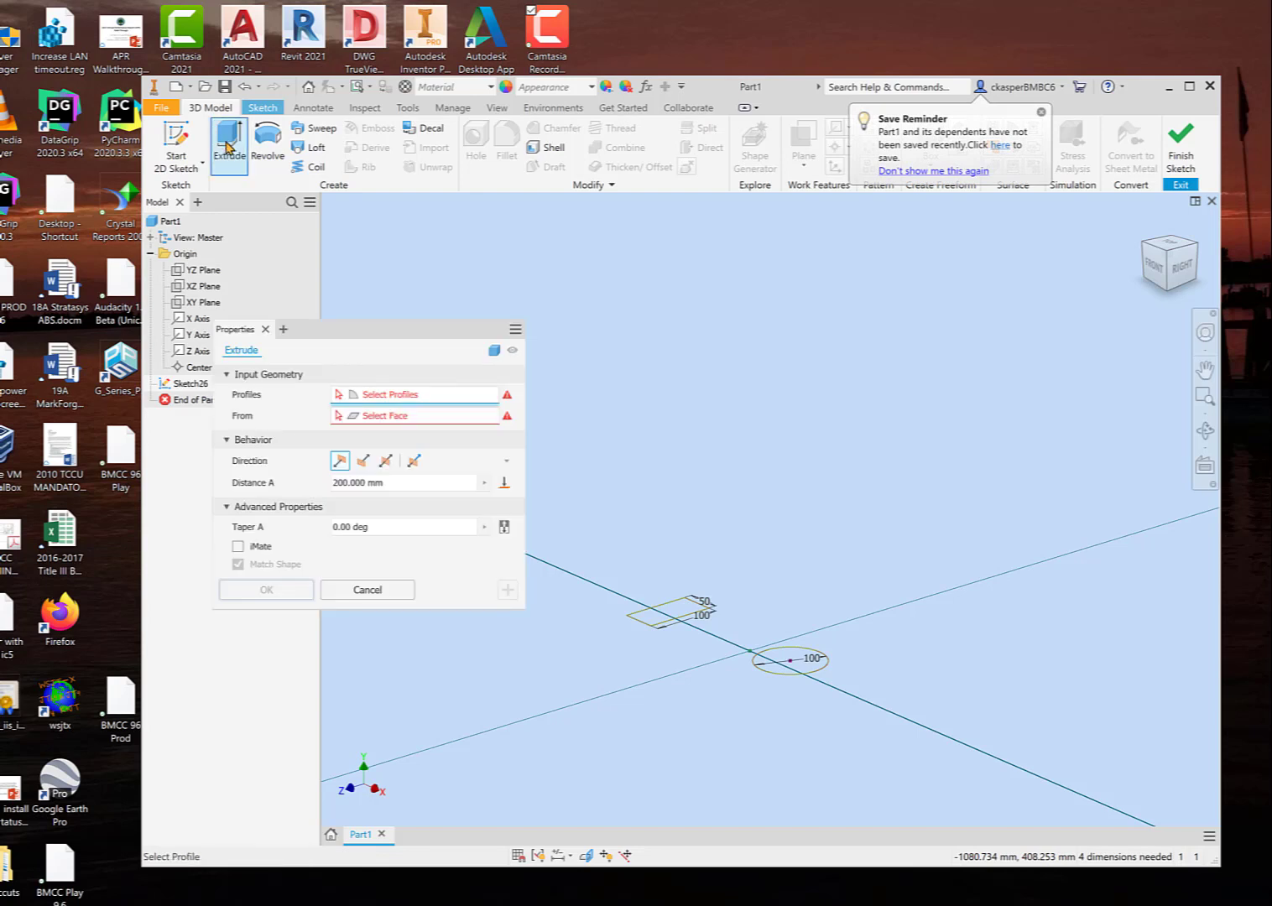
{"action": "left_click", "coordinate": [671, 608]}
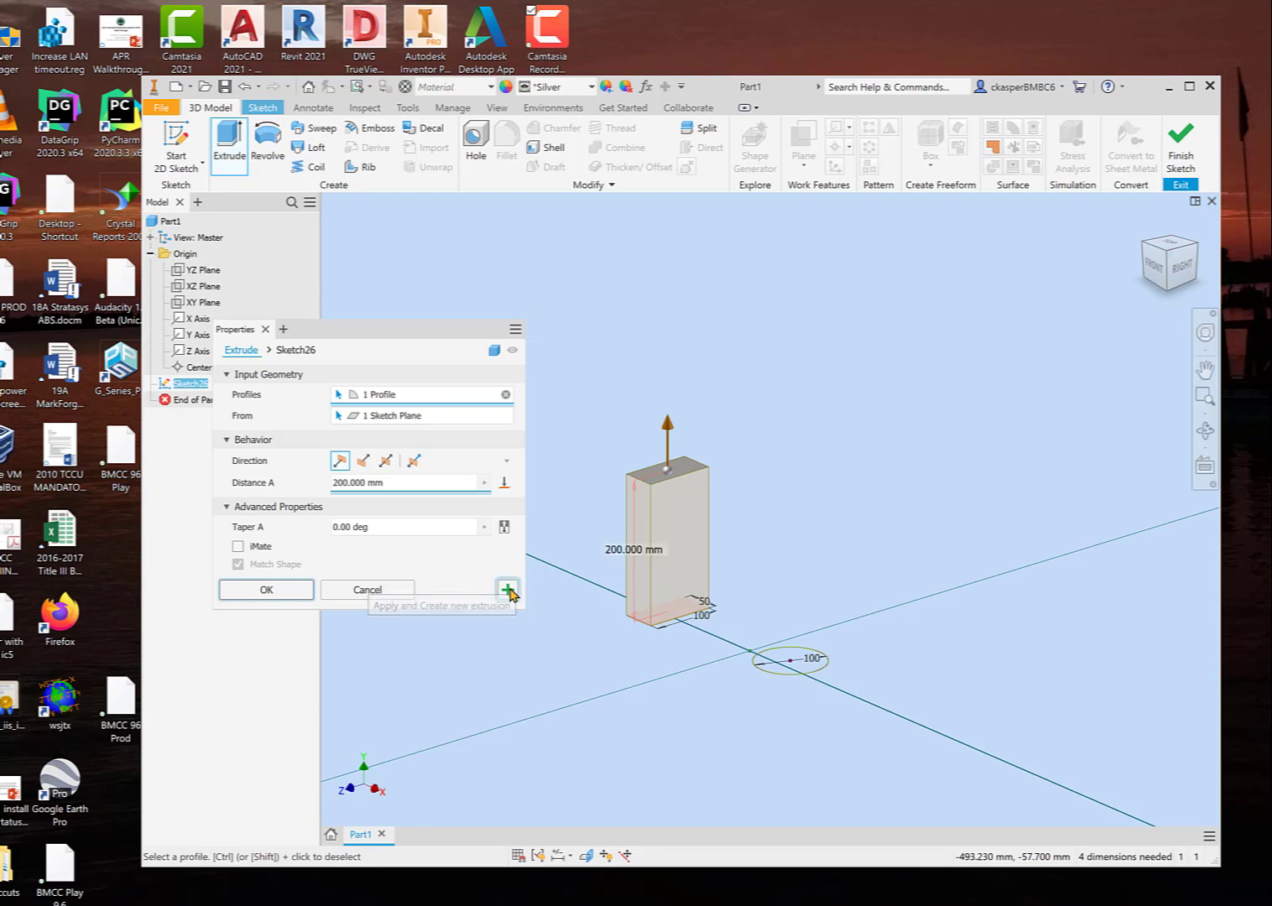
{"action": "left_click", "coordinate": [508, 590]}
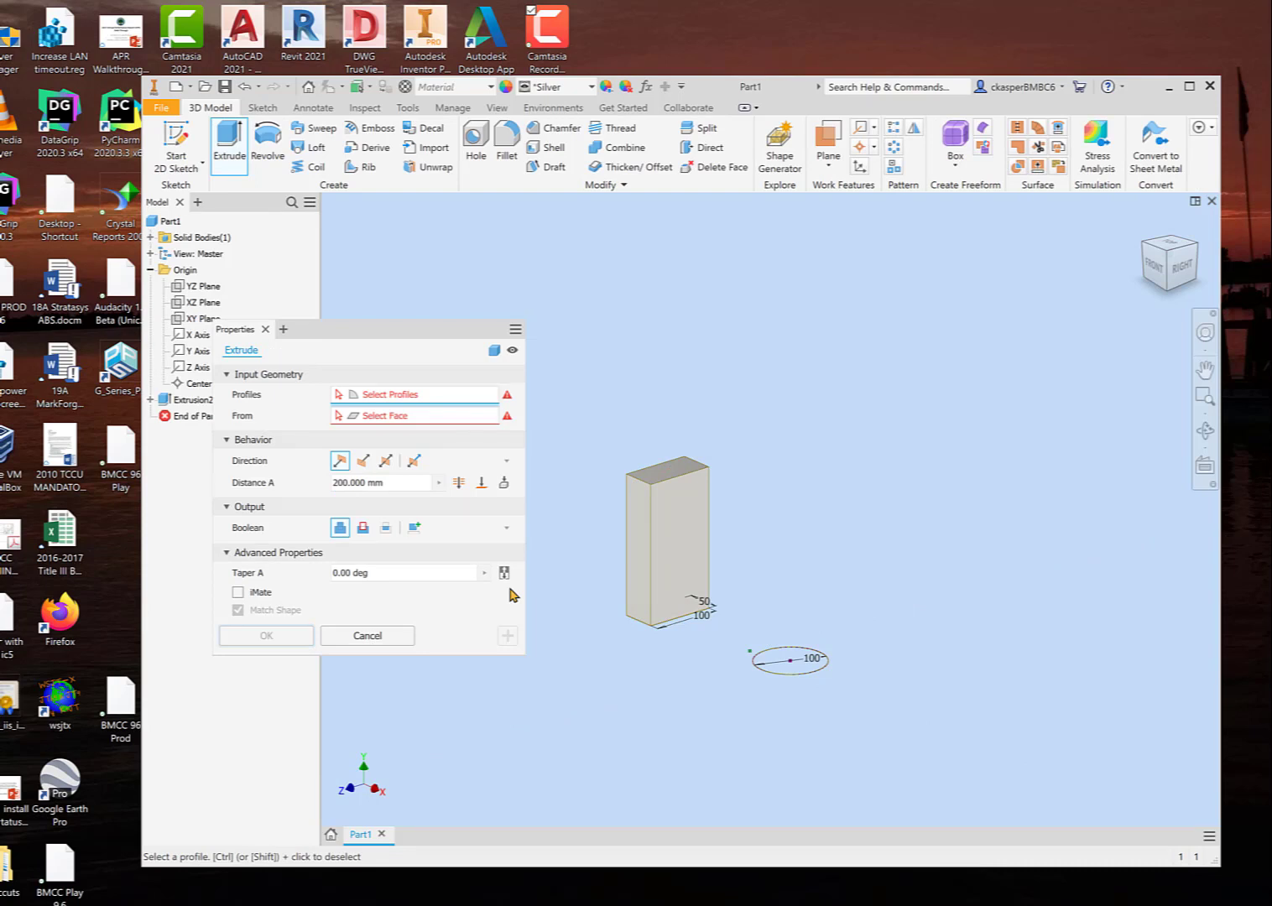
Step: Extrude the circle profile from the same sketch 150 mm into a cylinder beside the block
{"action": "left_click_drag", "start_coordinate": [406, 338], "coordinate": [445, 340]}
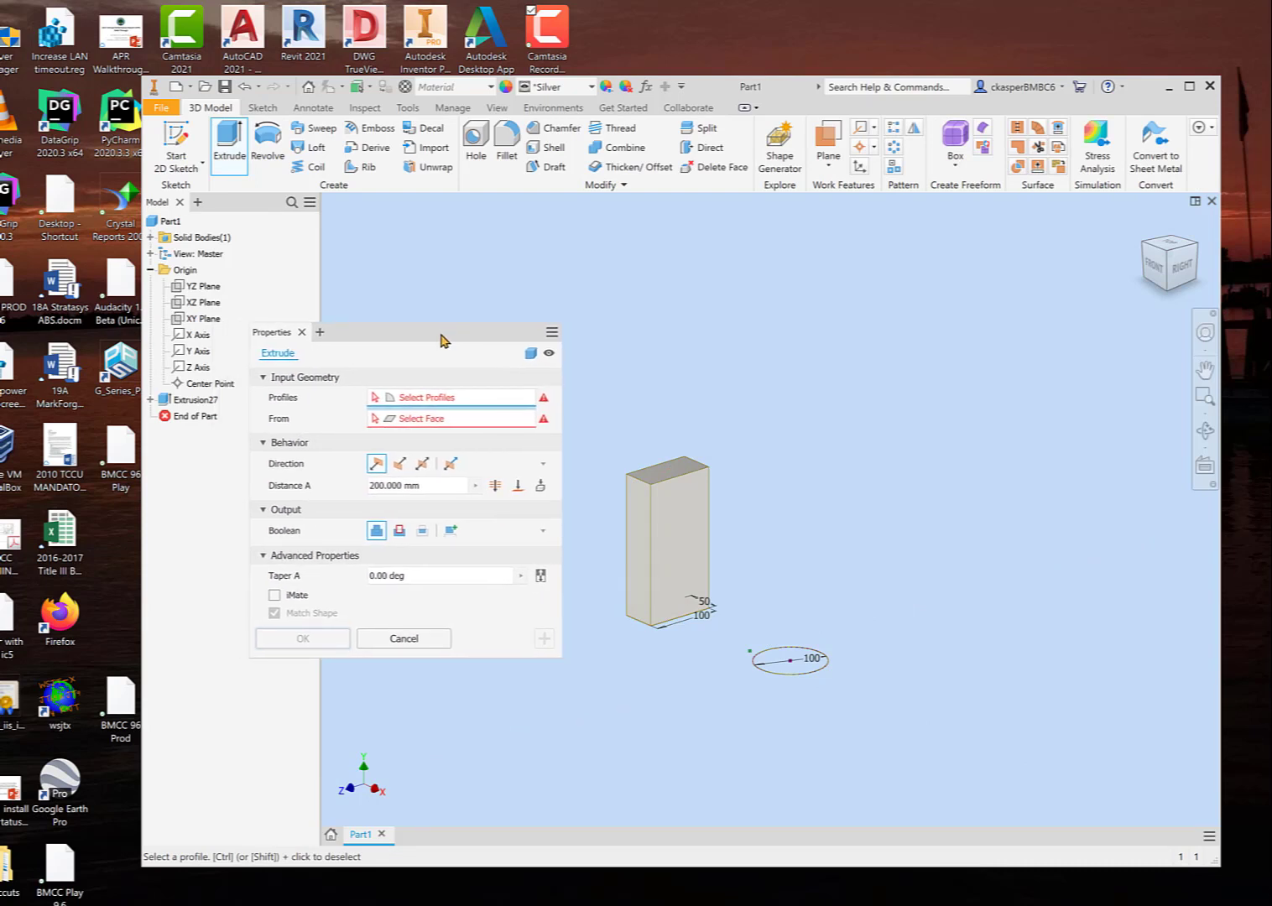
{"action": "left_click", "coordinate": [780, 666]}
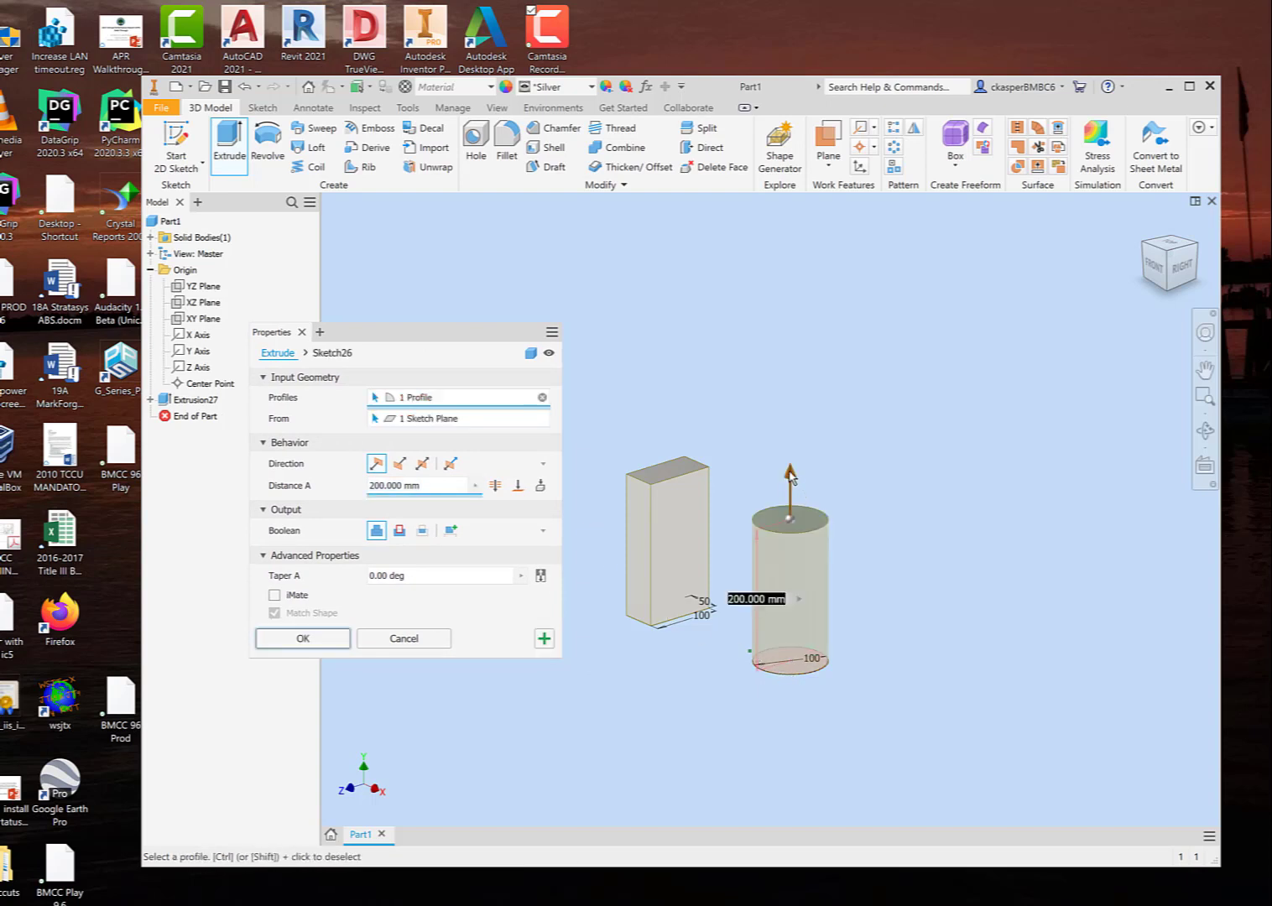
{"action": "left_click_drag", "start_coordinate": [791, 478], "coordinate": [787, 512]}
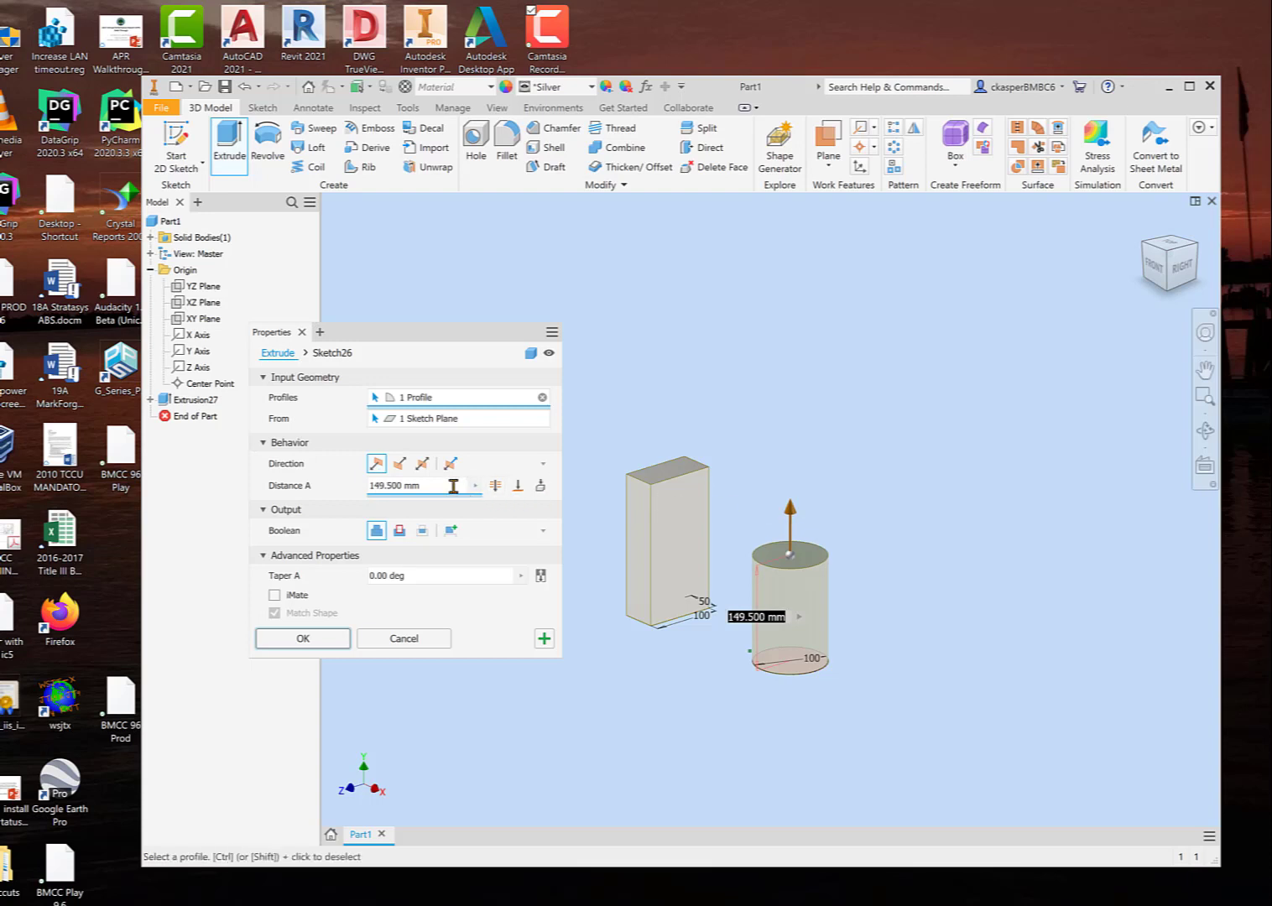
{"action": "left_click_drag", "start_coordinate": [453, 486], "coordinate": [362, 488]}
{"action": "key", "text": "Tab"}
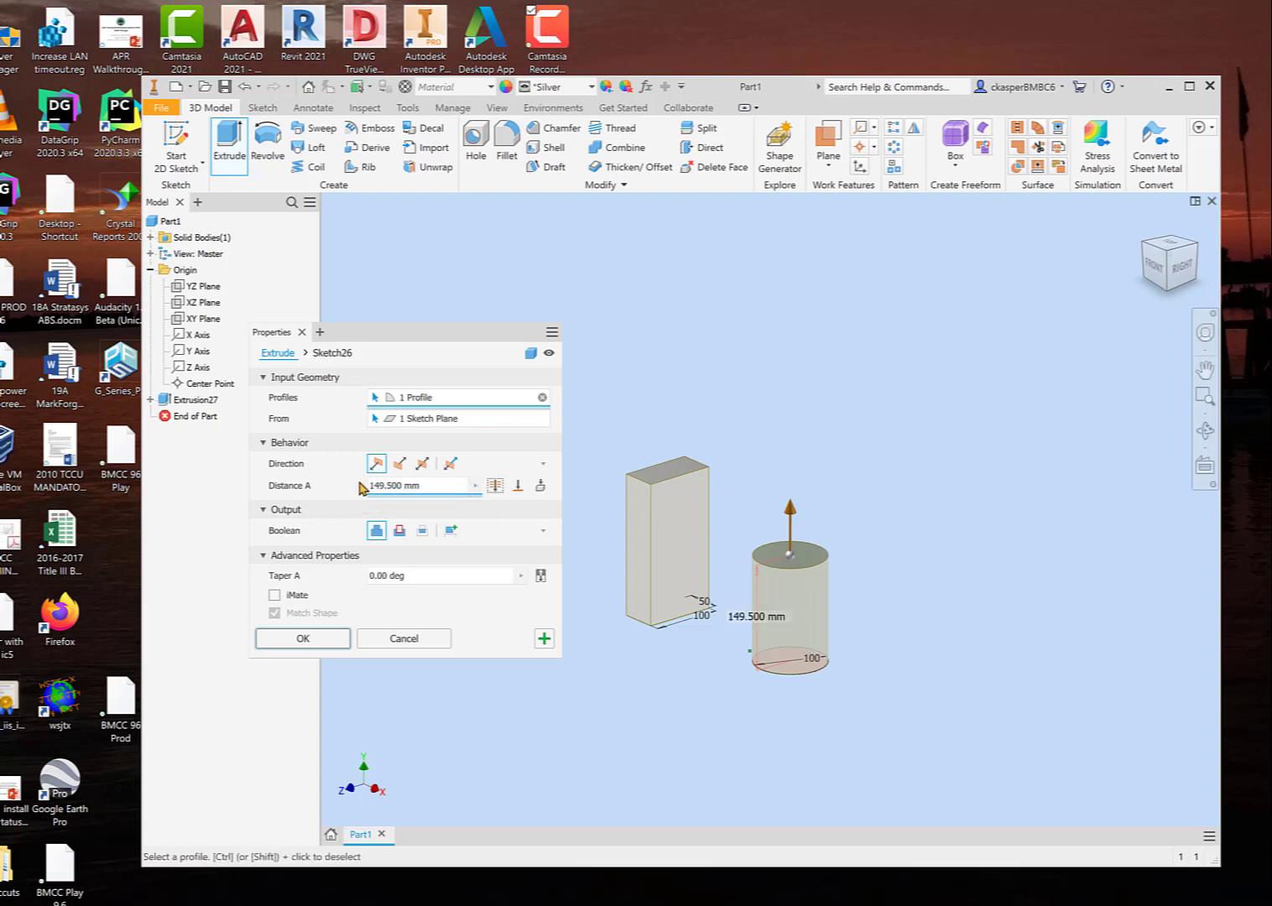
{"action": "left_click", "coordinate": [731, 618]}
{"action": "type", "text": "150"}
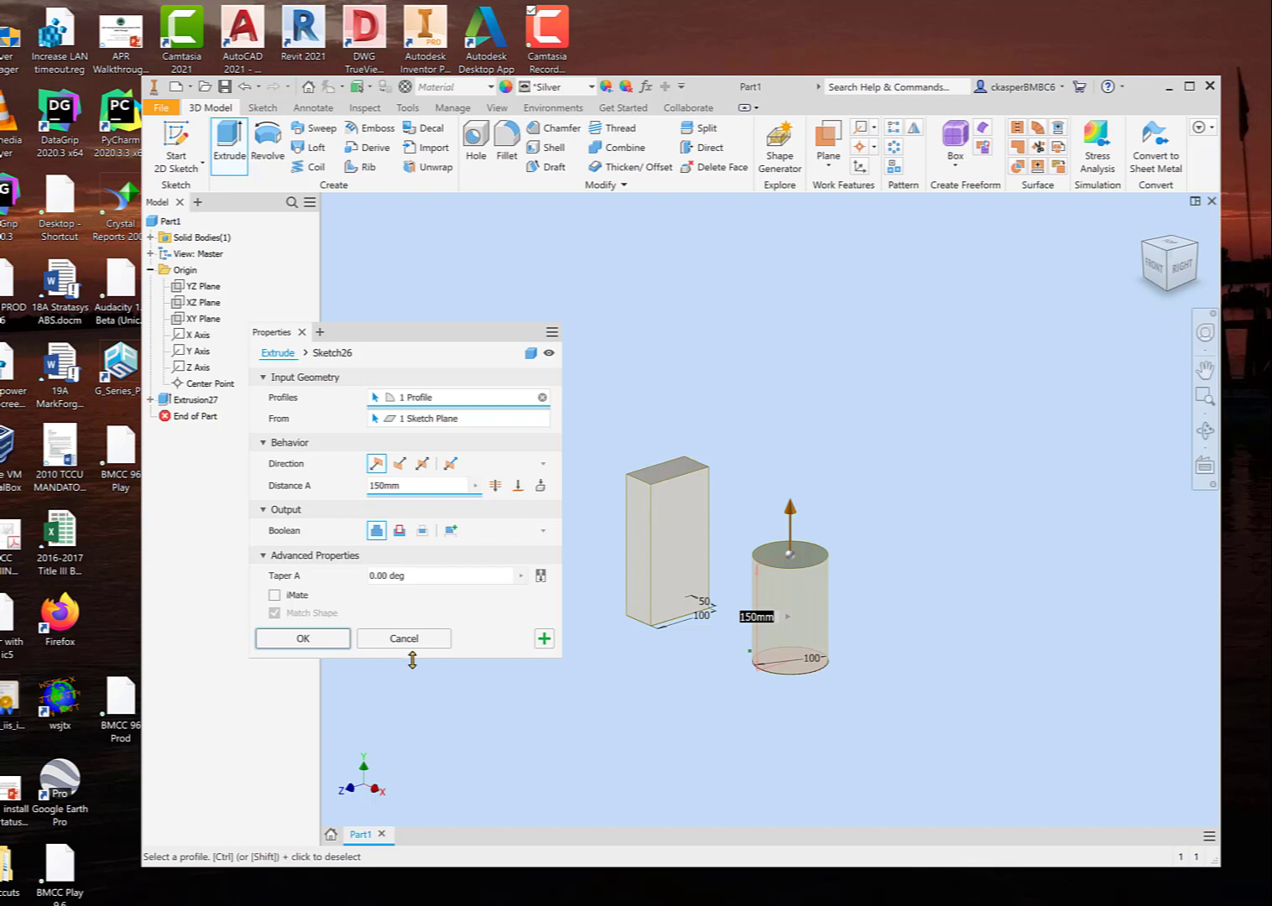
{"action": "left_click", "coordinate": [337, 639]}
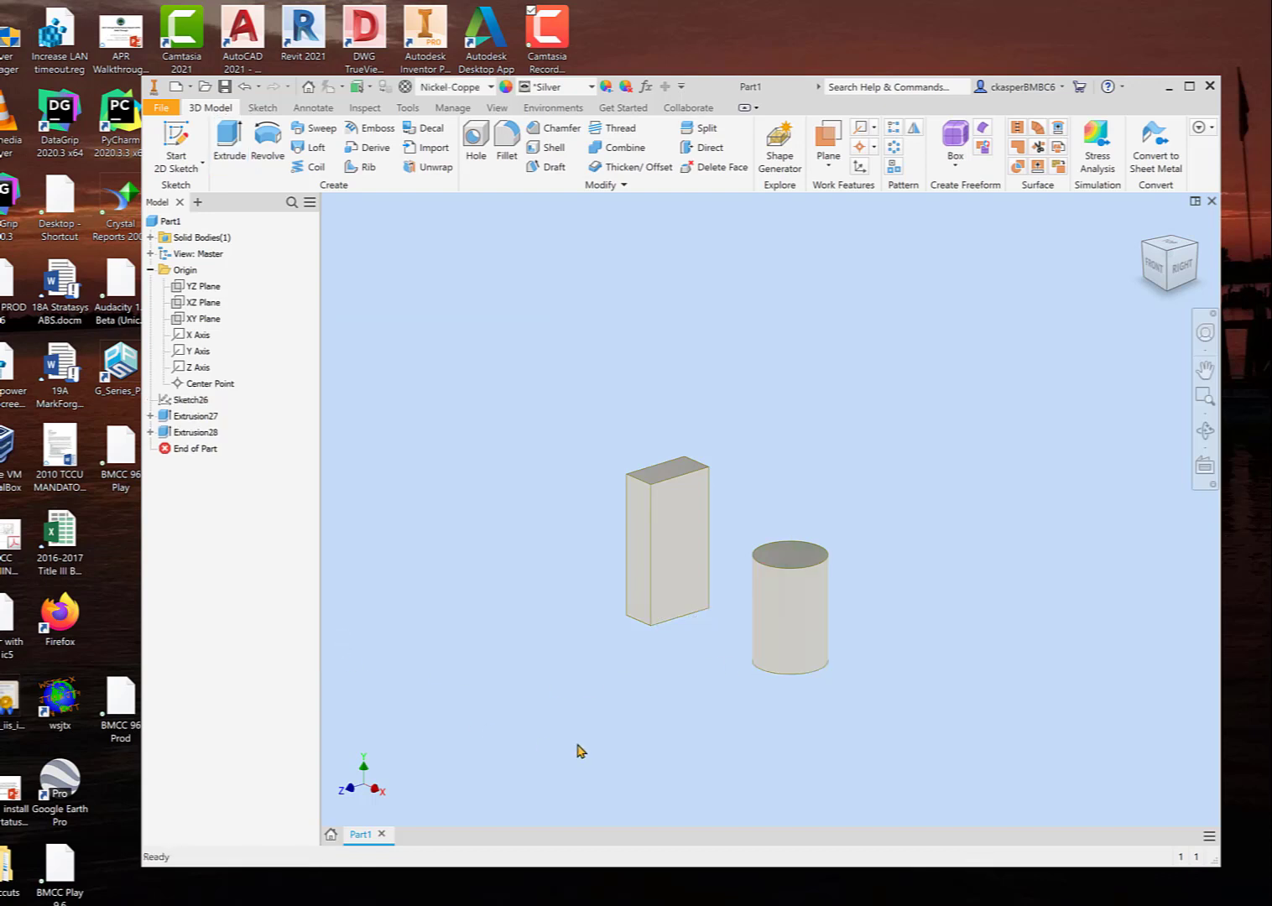
Step: Highlight the block's and the cylinder's extrusions in turn and check the sketch nested under the block's extrusion
{"action": "left_click", "coordinate": [190, 418]}
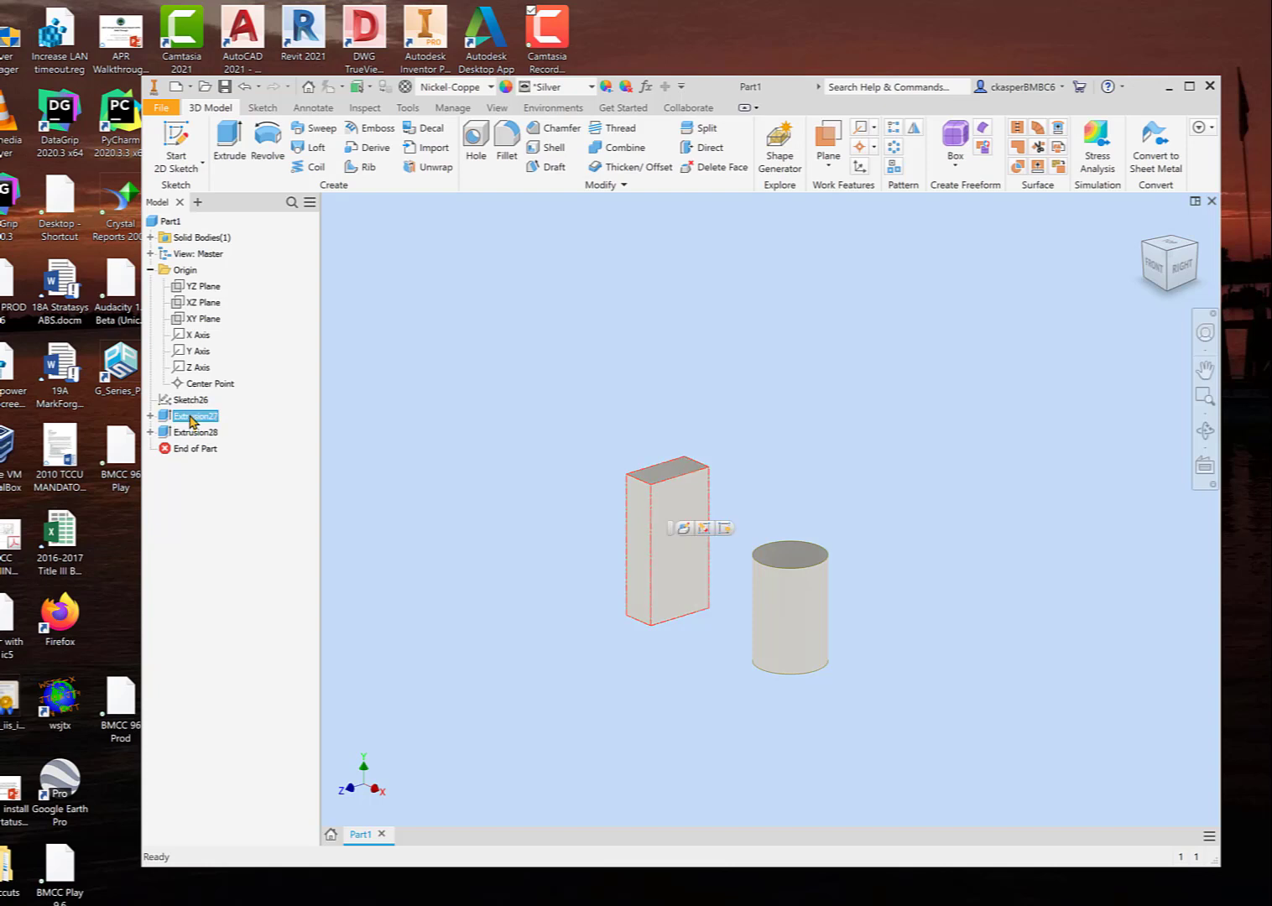
{"action": "left_click", "coordinate": [194, 433], "text": "ctrl"}
{"action": "left_click", "coordinate": [194, 433]}
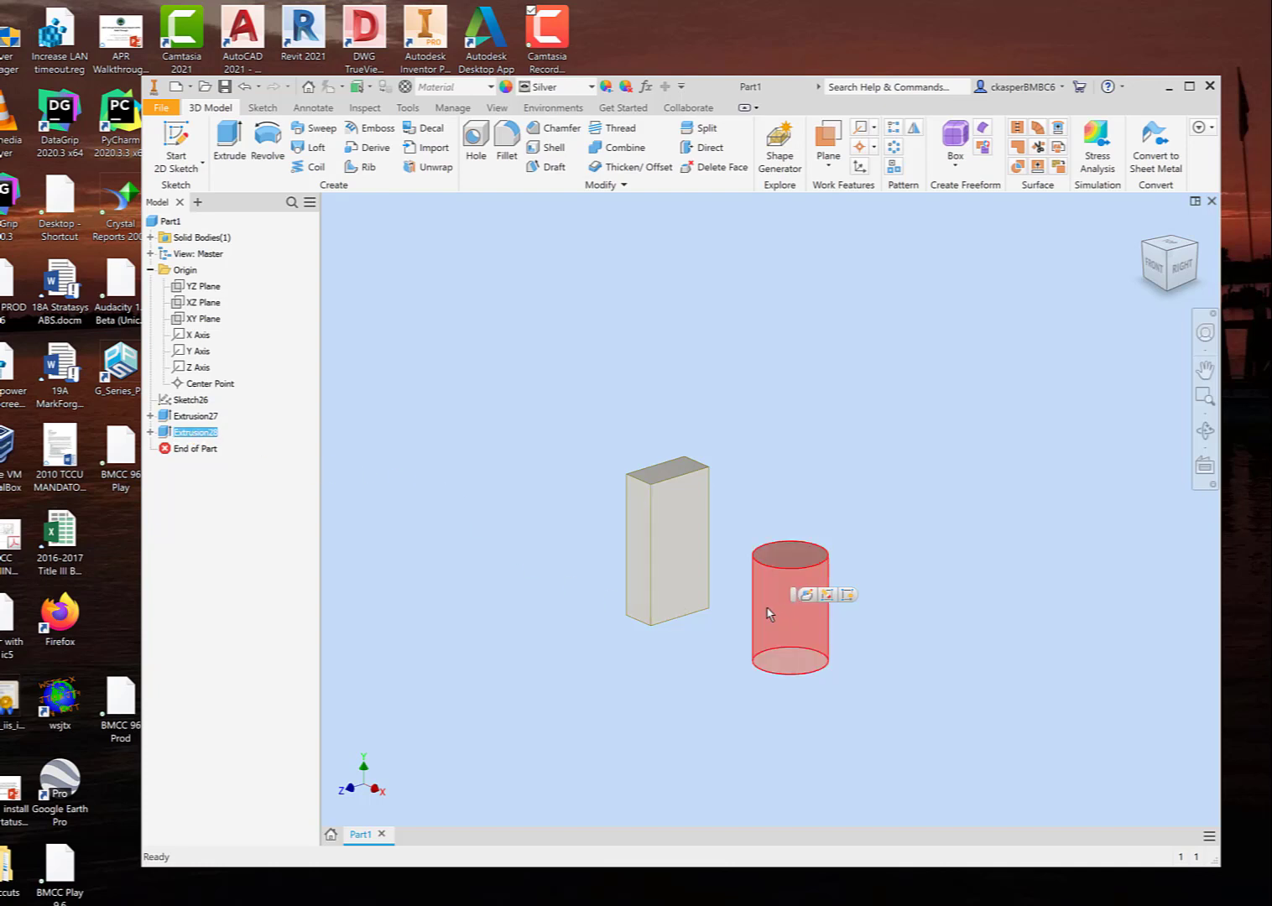
{"action": "left_click", "coordinate": [451, 529]}
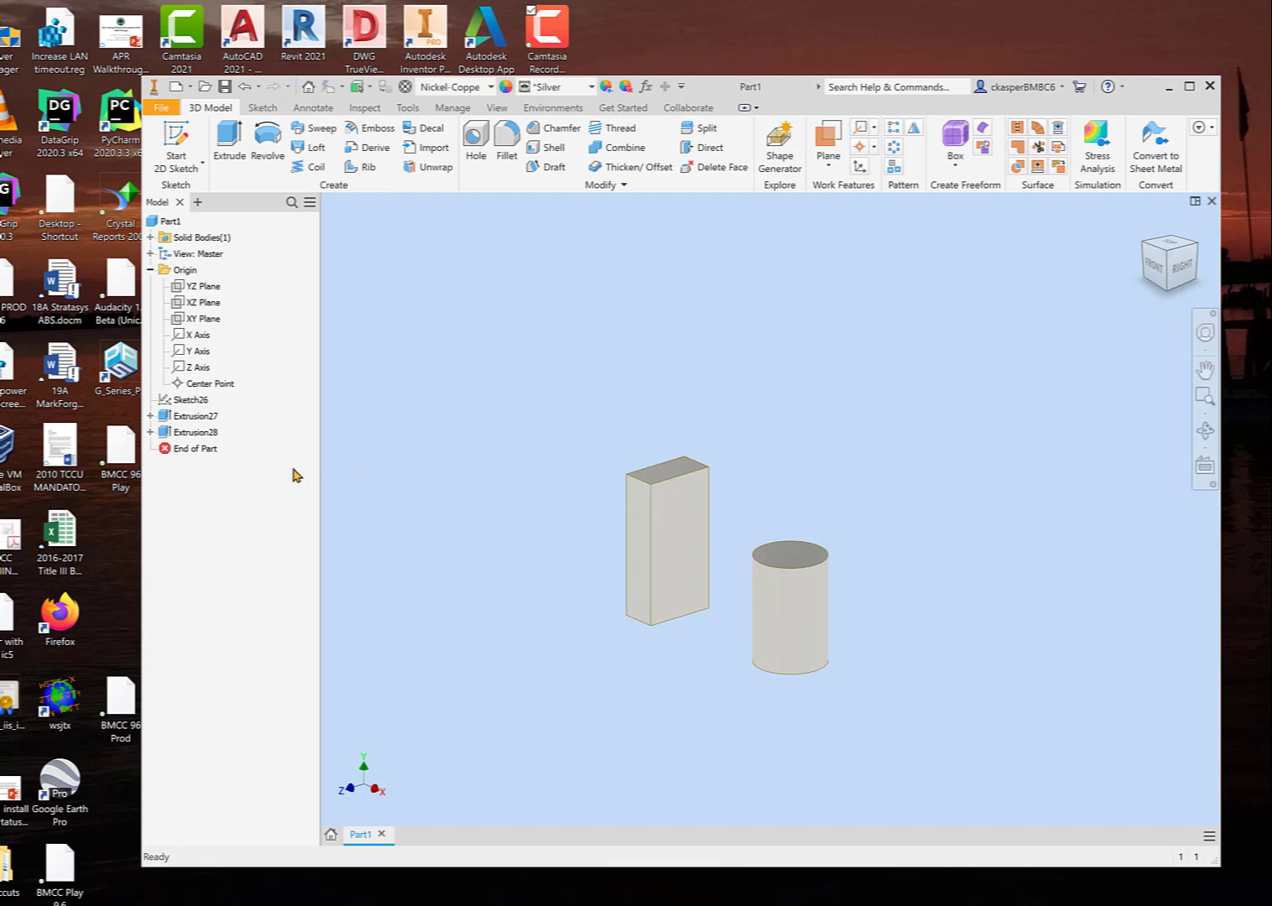
{"action": "left_click", "coordinate": [150, 416]}
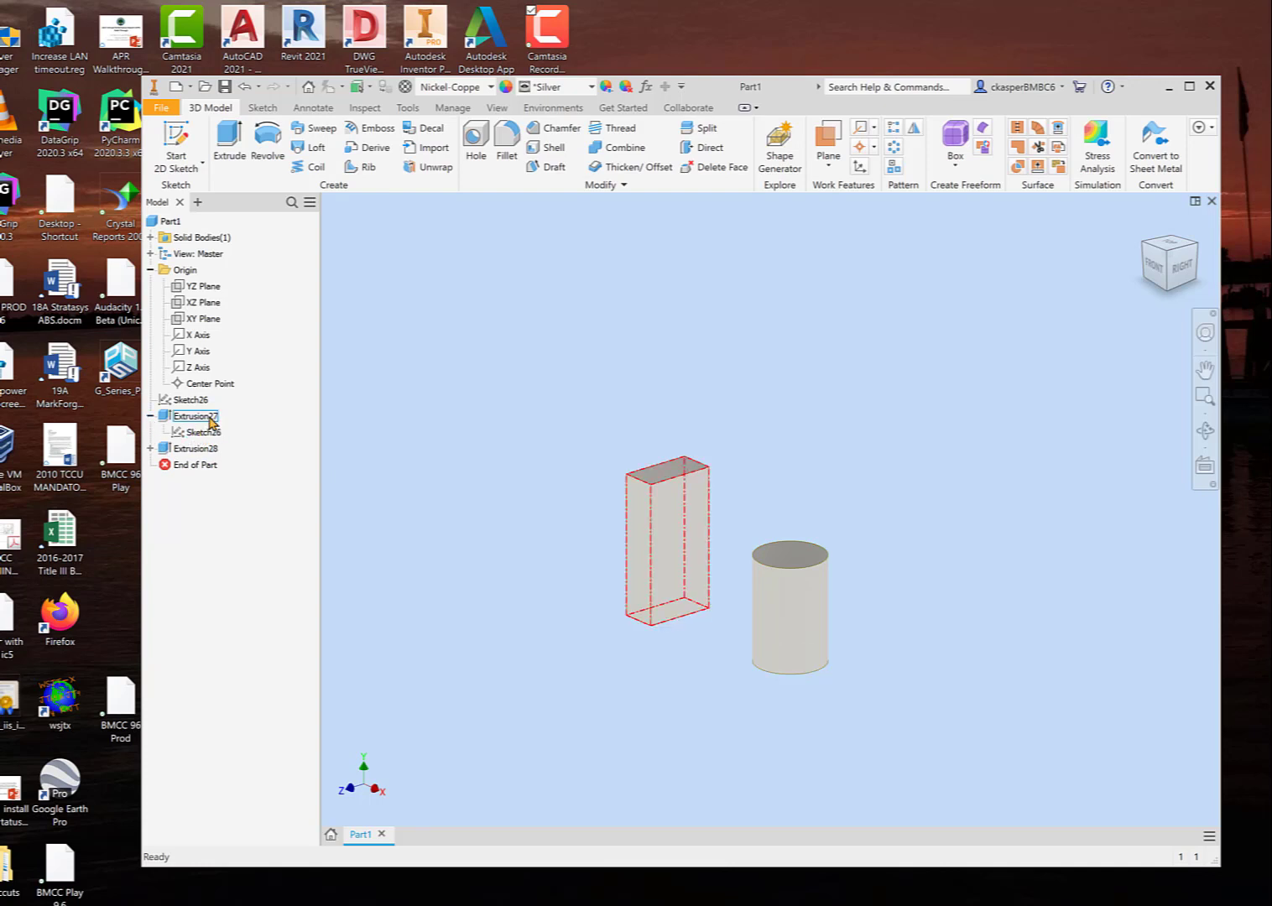
{"action": "left_click", "coordinate": [150, 416]}
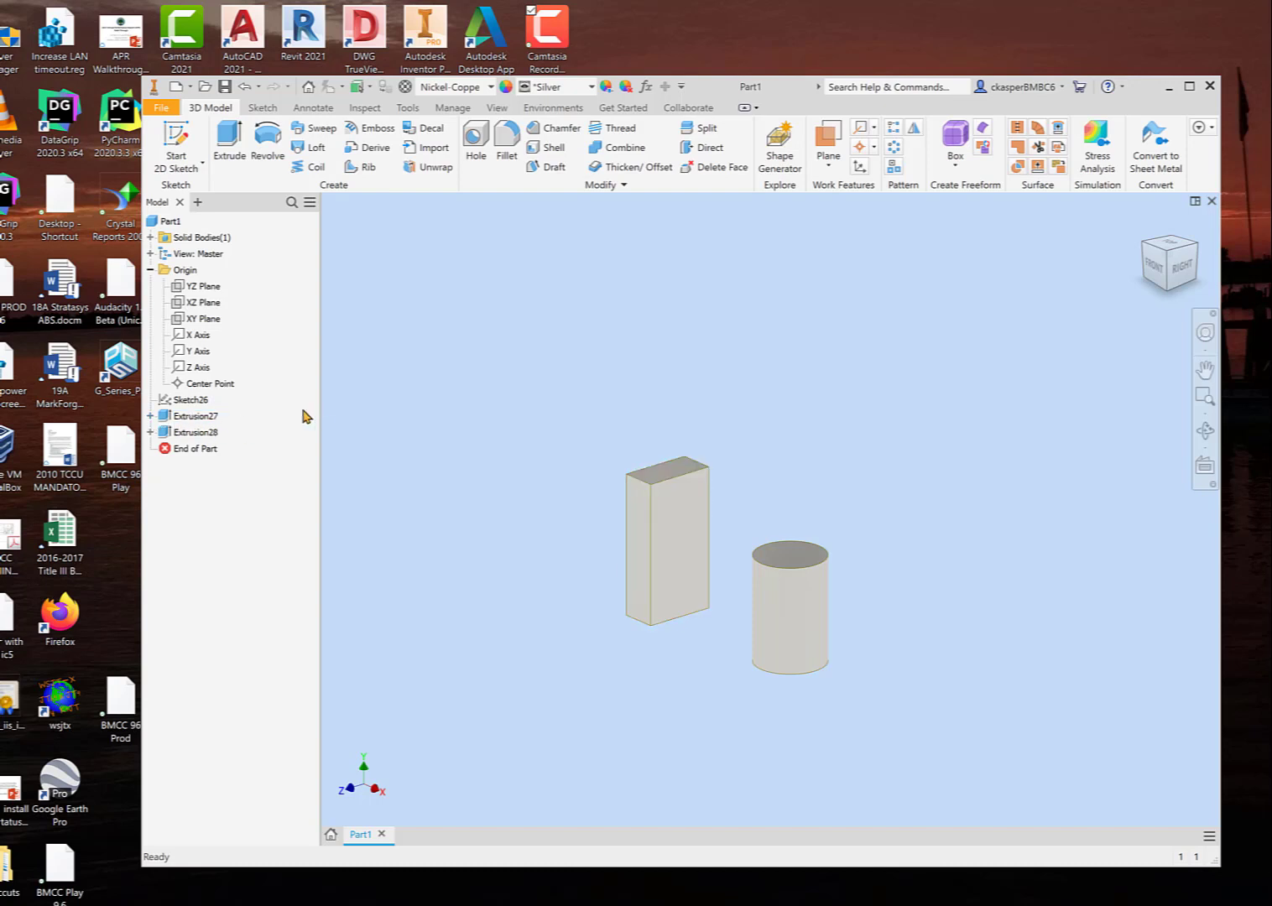
Step: Open the sketch of the block's extrusion for editing and set the rectangle's length to 120 mm
{"action": "right_click", "coordinate": [199, 420]}
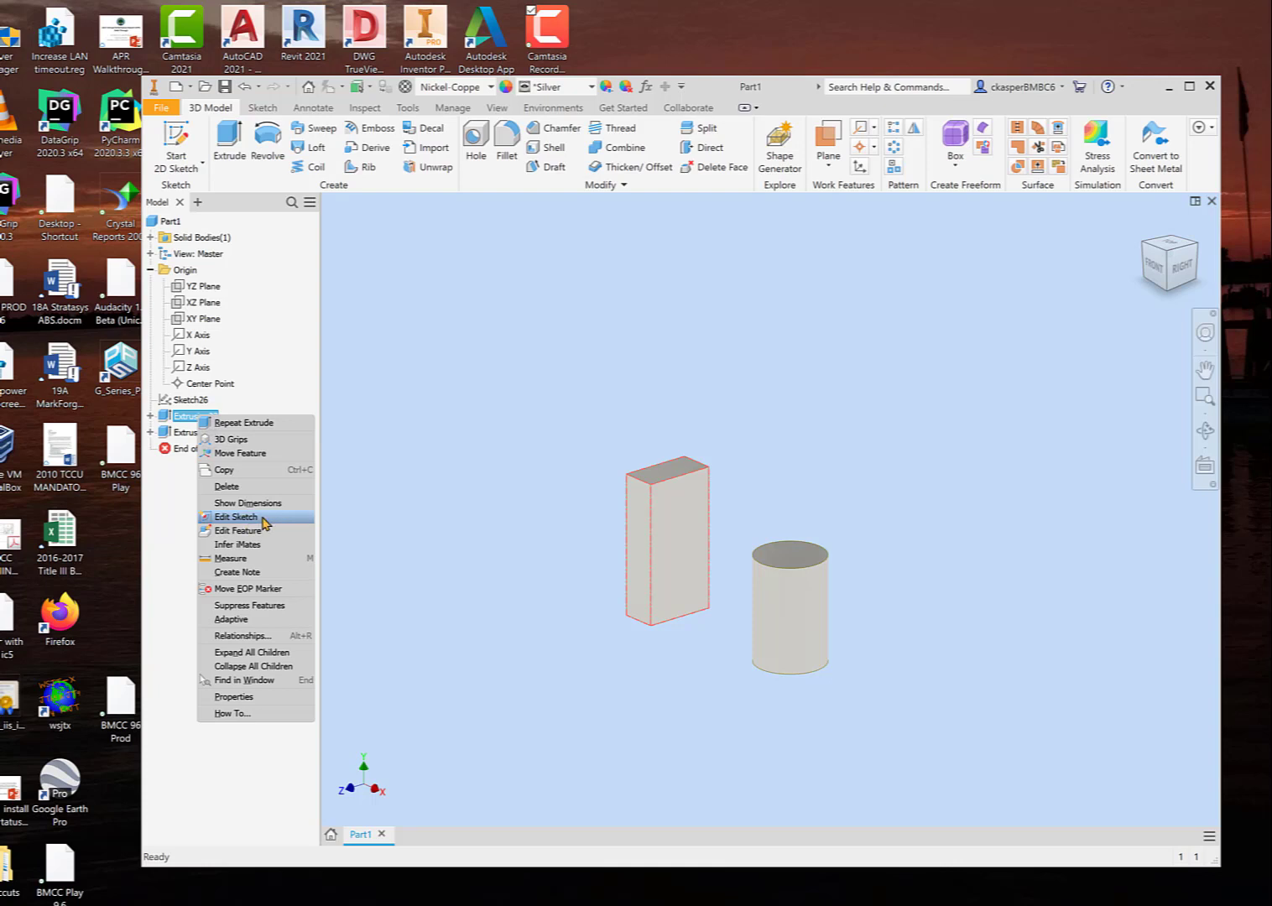
{"action": "left_click", "coordinate": [264, 522]}
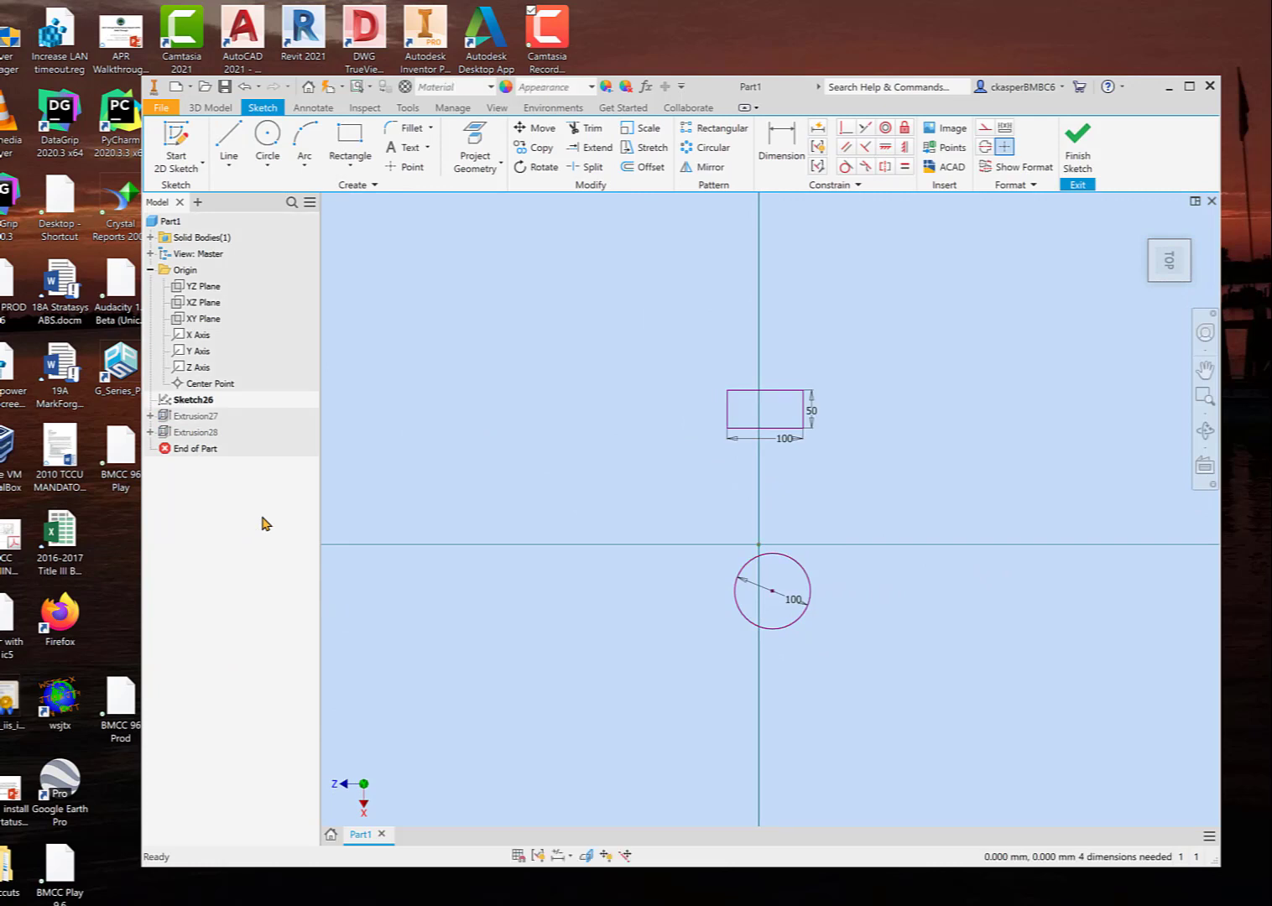
{"action": "double_click", "coordinate": [786, 440]}
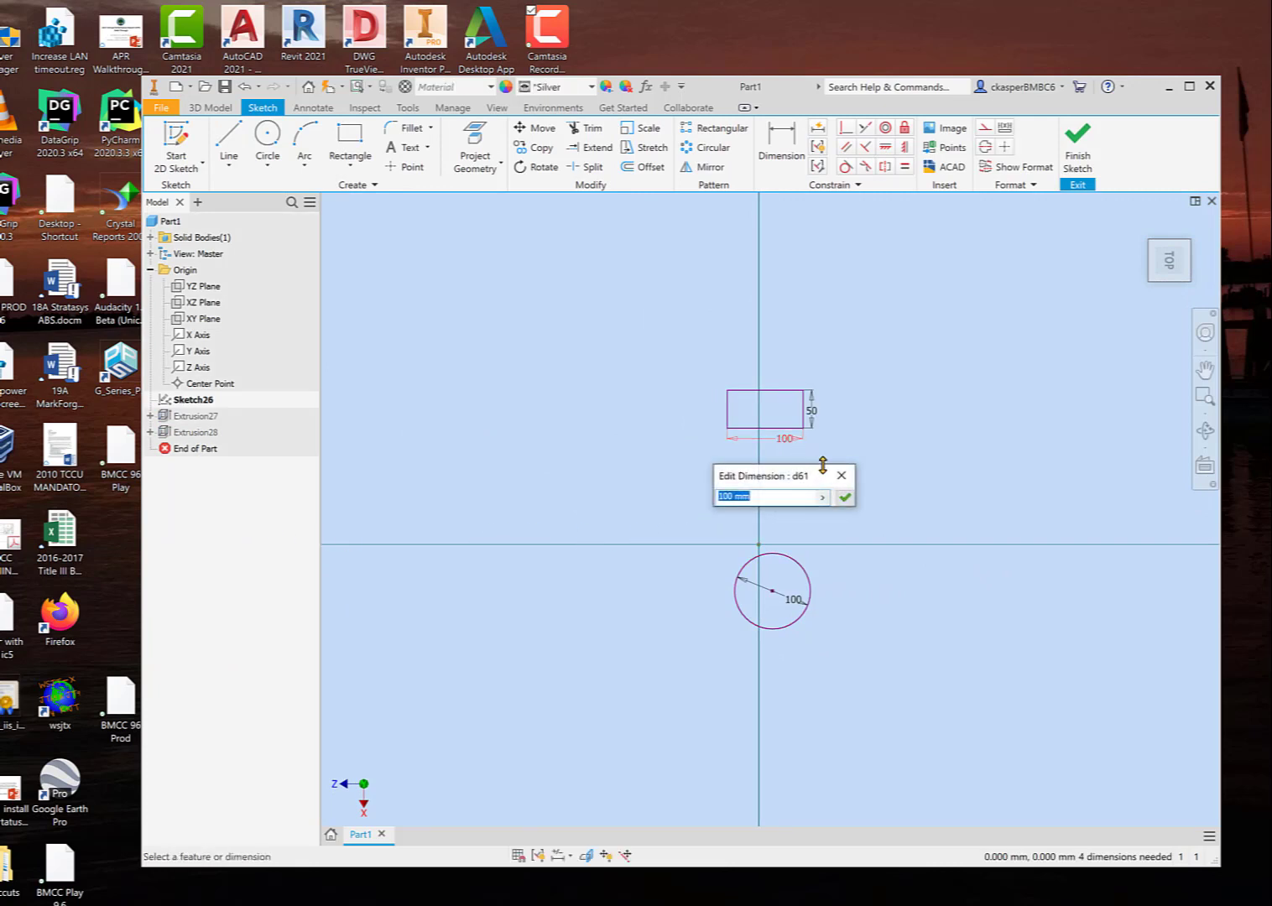
{"action": "type", "text": "120"}
{"action": "left_click", "coordinate": [844, 496]}
Step: Set the rectangle's width to 25 mm and finish the sketch to update the block
{"action": "double_click", "coordinate": [811, 415]}
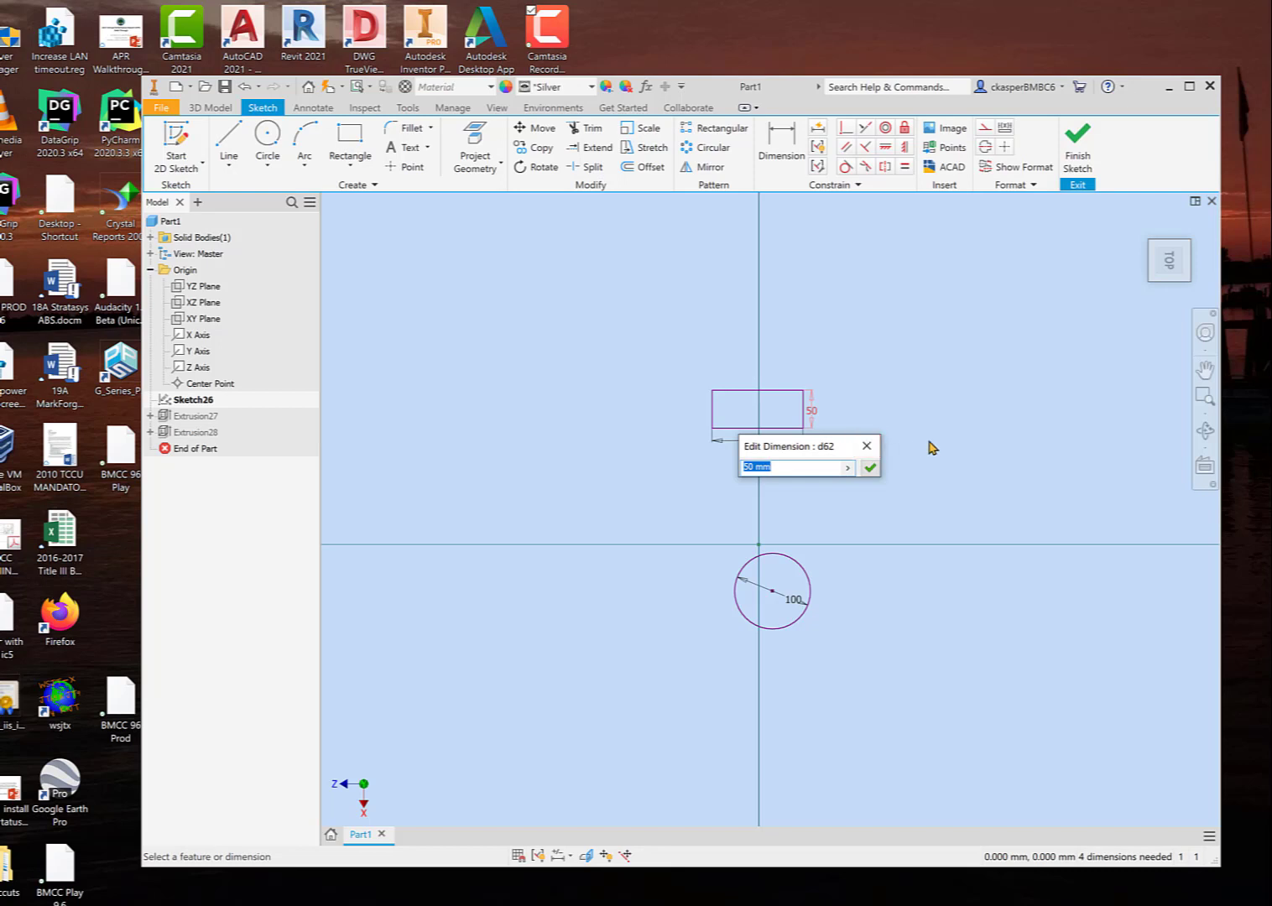
{"action": "type", "text": "25"}
{"action": "key", "text": "Return"}
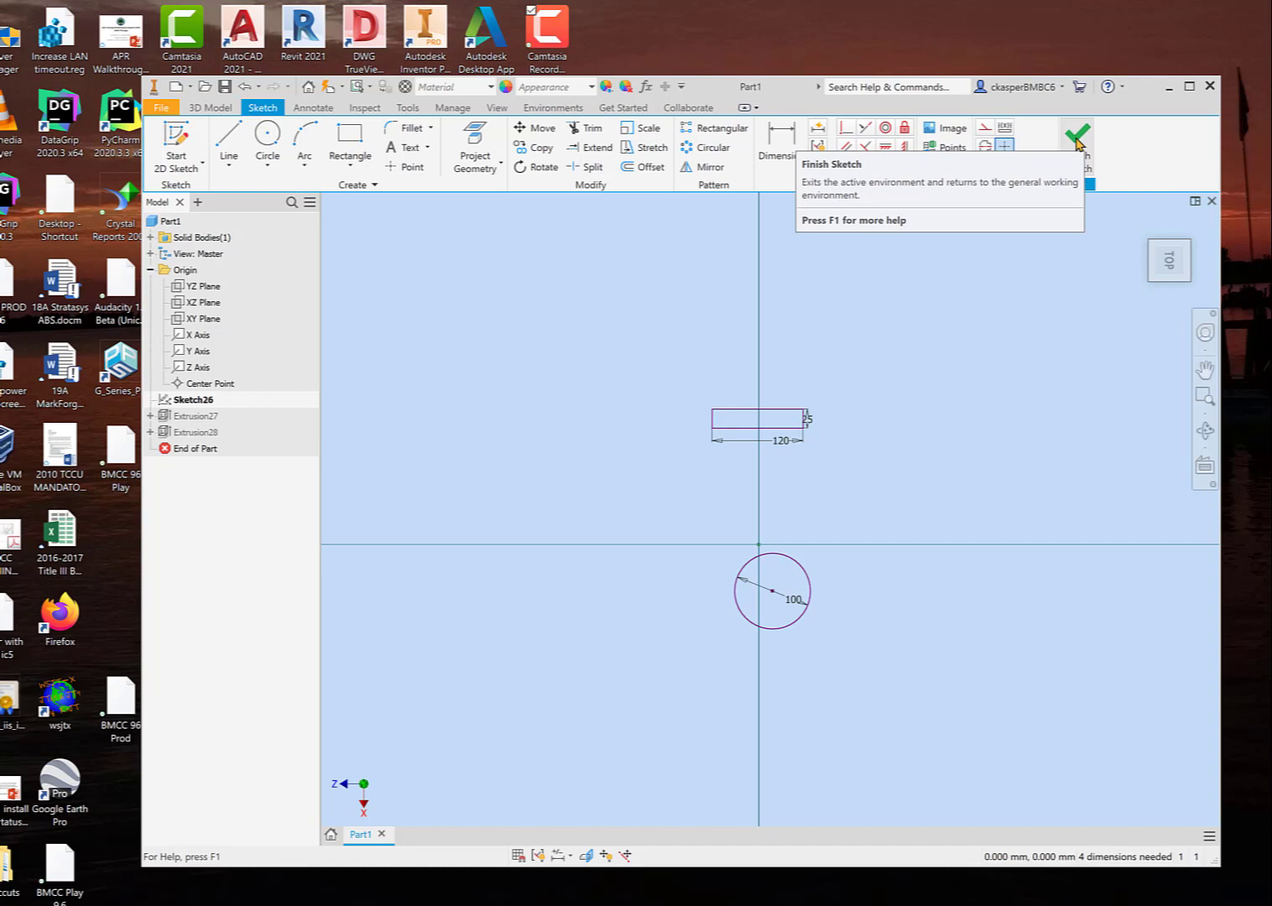
{"action": "left_click", "coordinate": [1077, 138]}
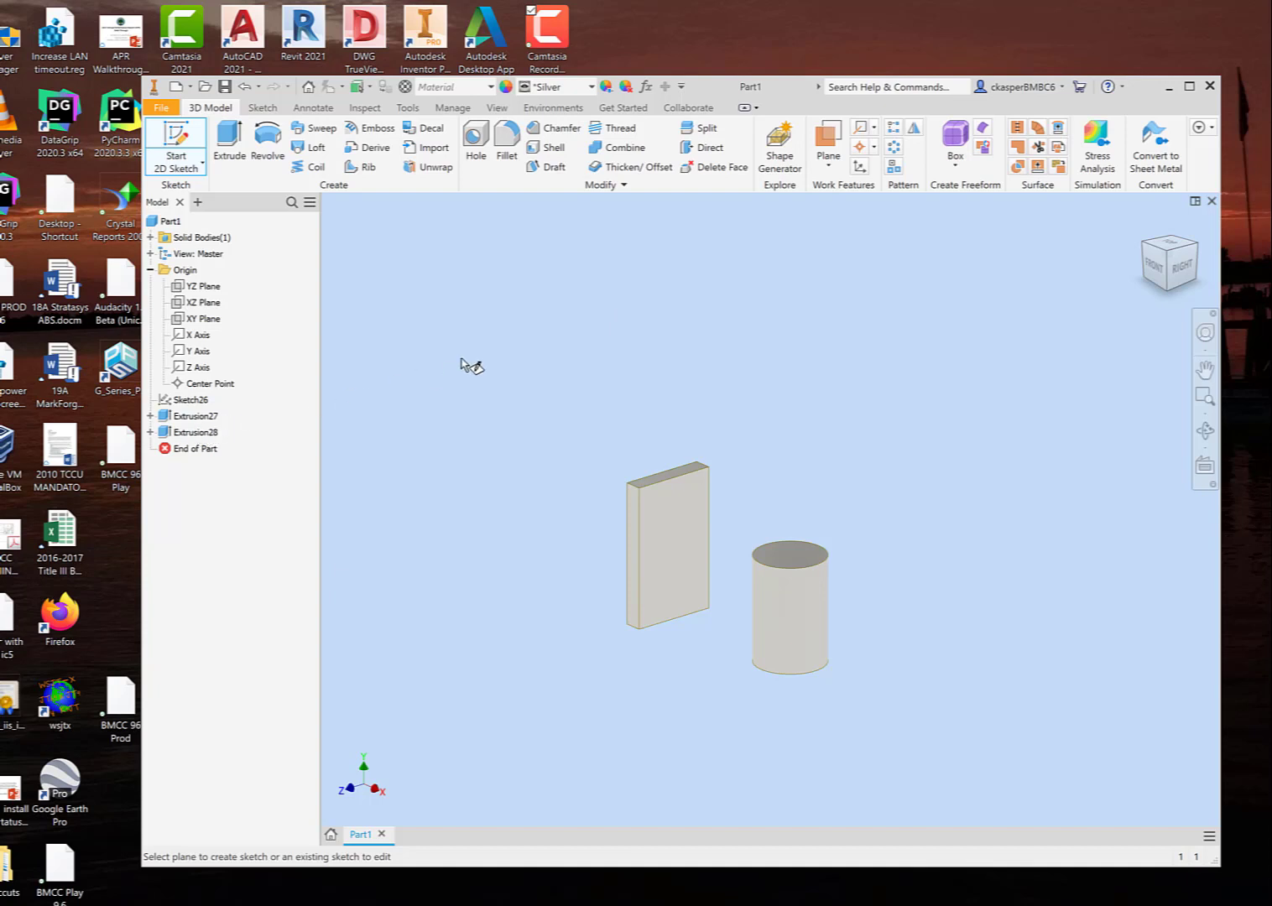
{"action": "key", "text": "Escape"}
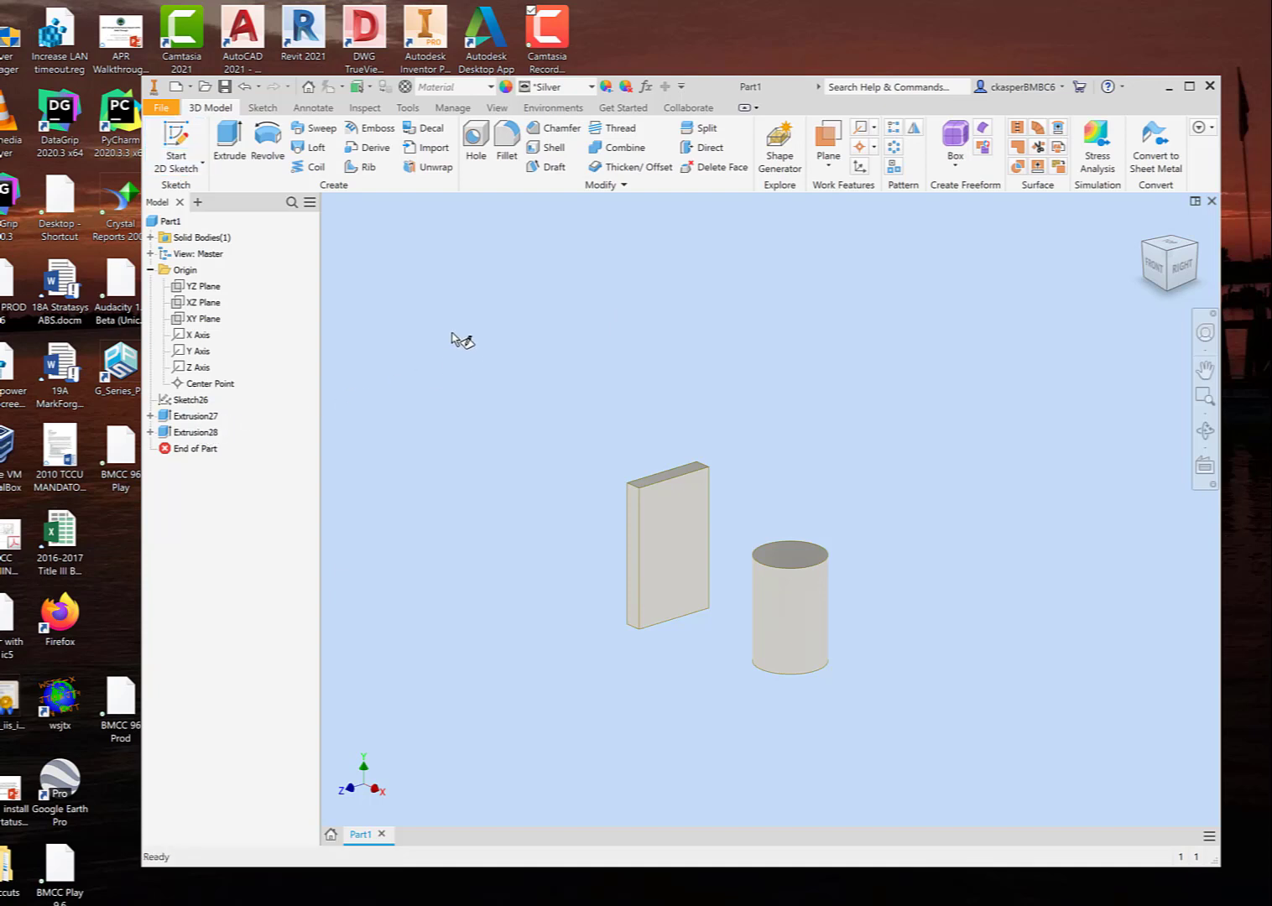
Step: Review the editing options of the cylinder's extrusion and expand both extrusions to compare the sketches nested under them
{"action": "right_click", "coordinate": [202, 436]}
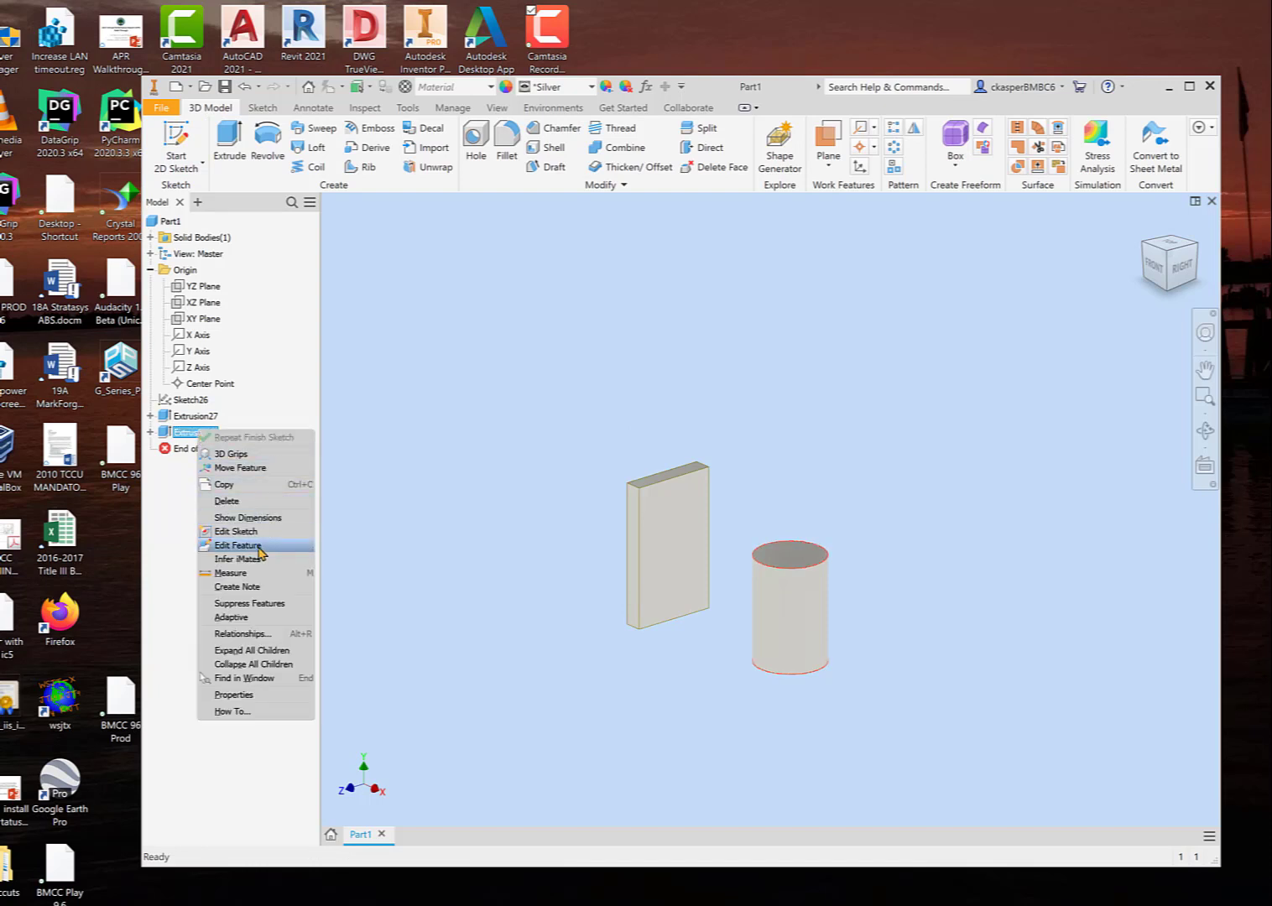
{"action": "left_click", "coordinate": [445, 472]}
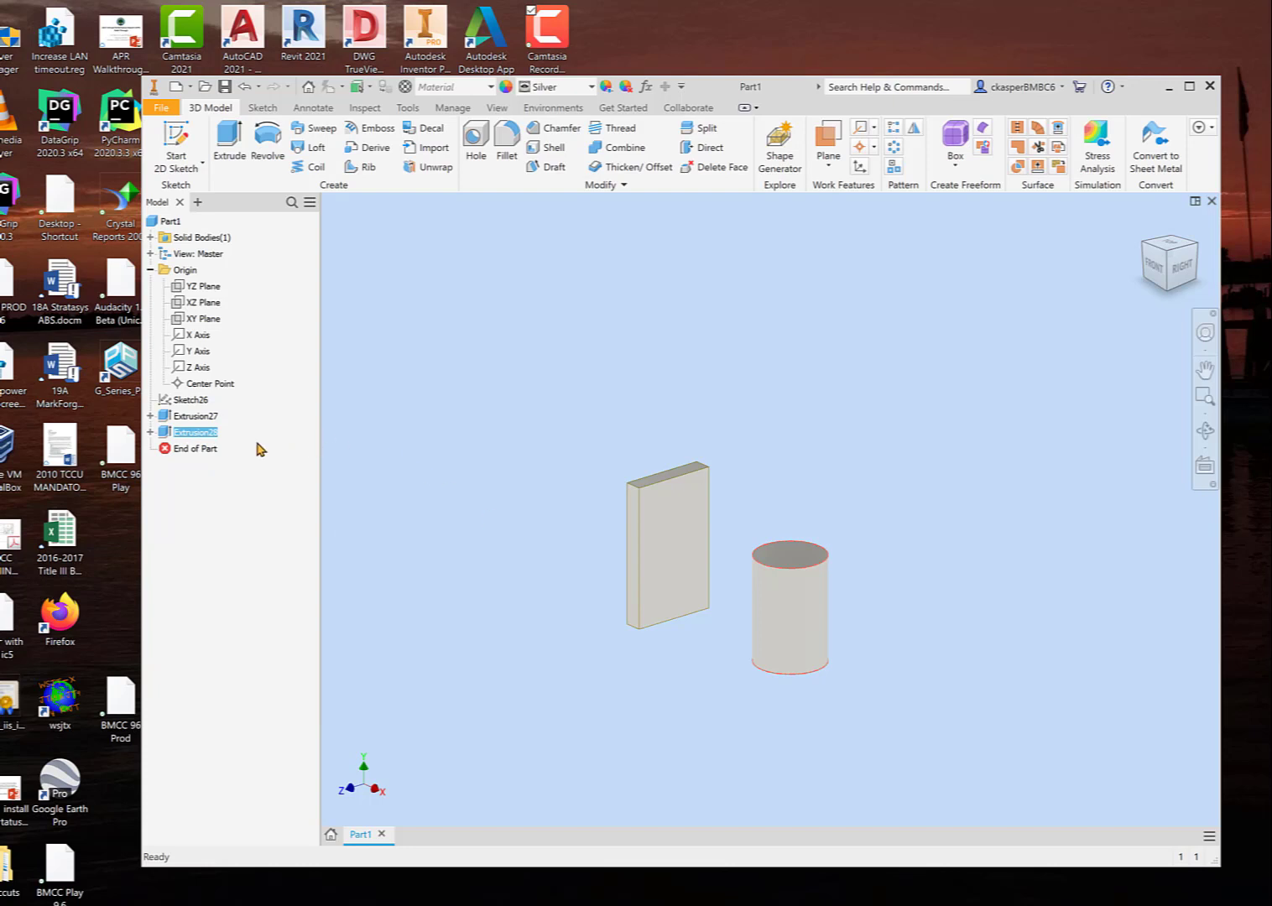
{"action": "right_click", "coordinate": [194, 437]}
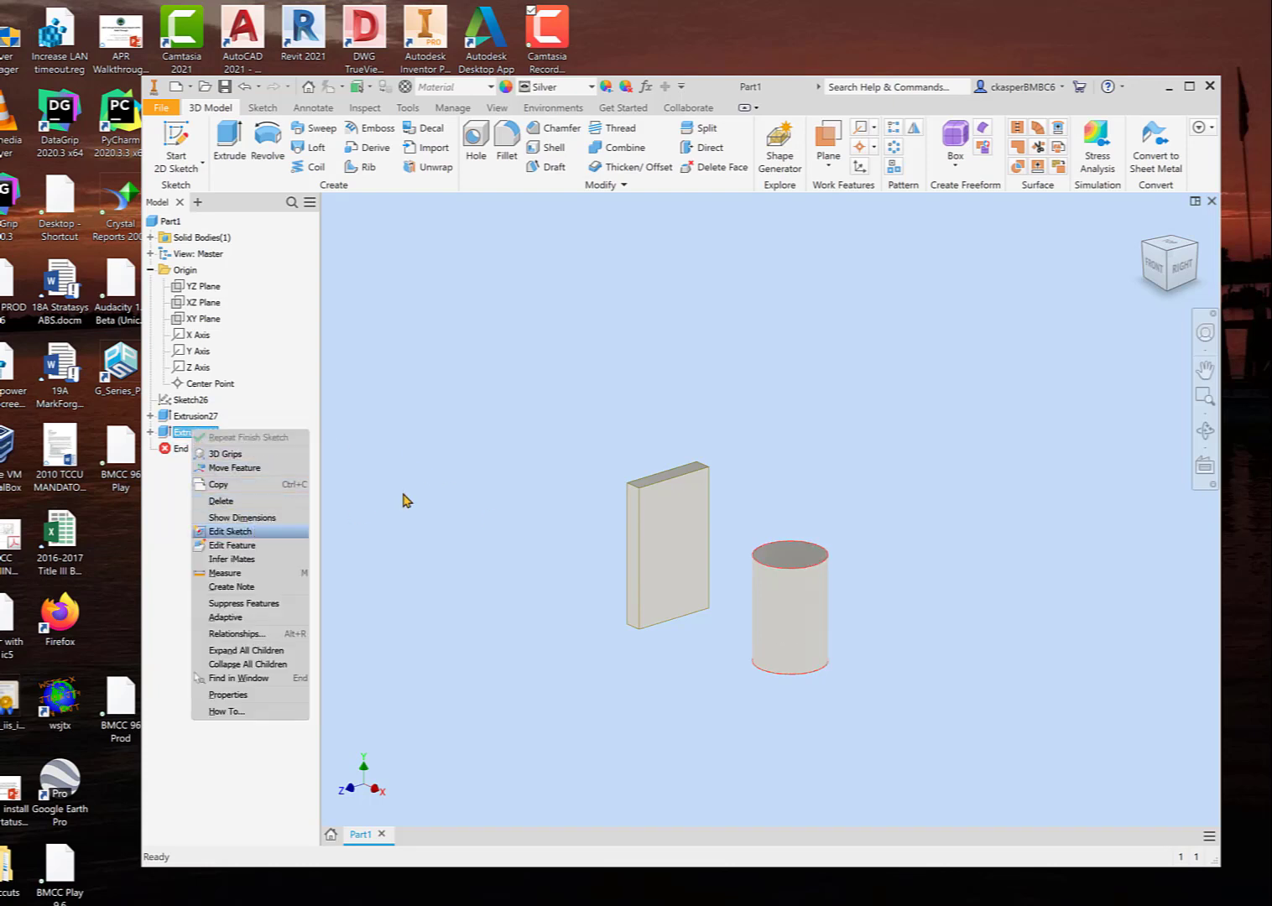
{"action": "key", "text": "Escape"}
{"action": "left_click", "coordinate": [150, 431]}
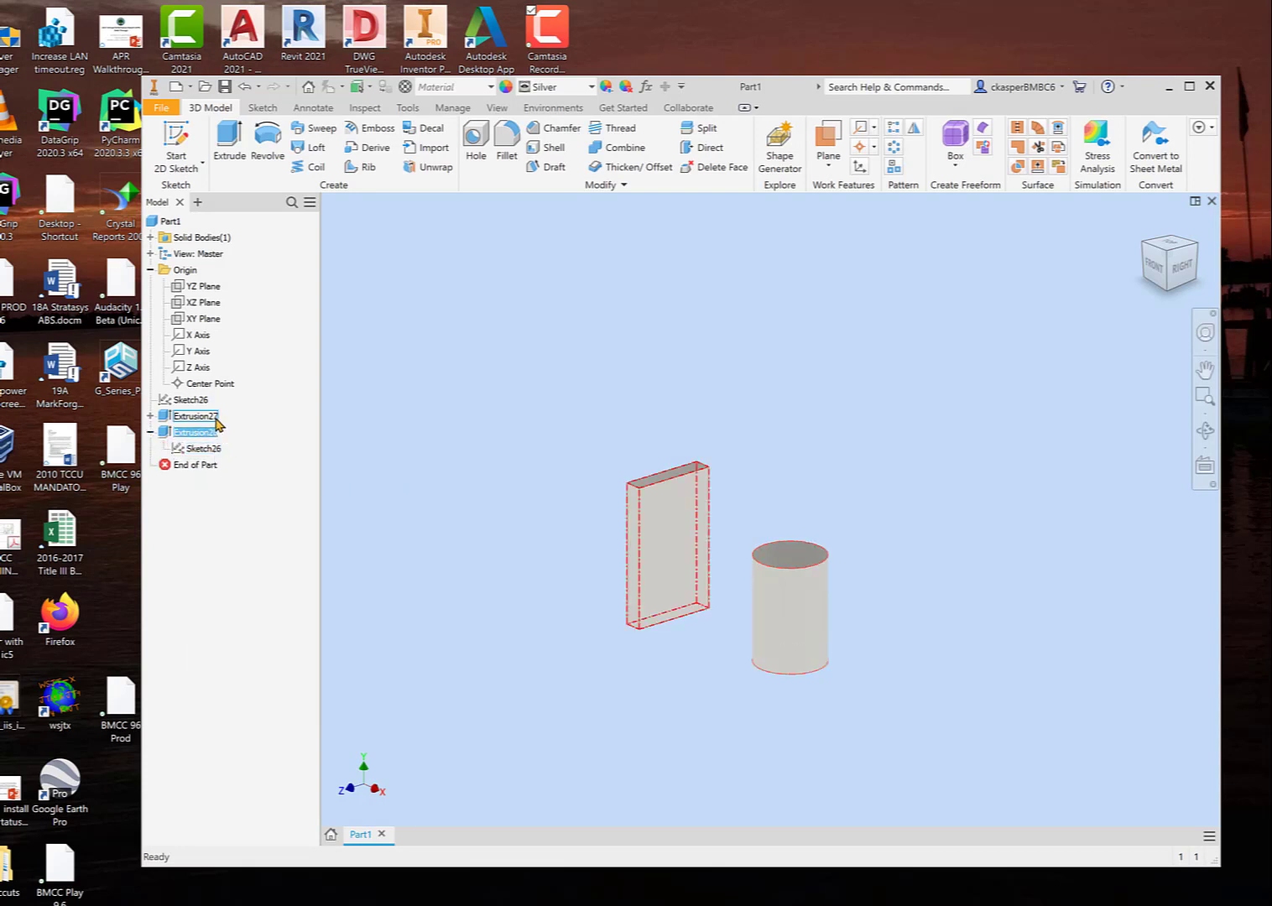
{"action": "left_click", "coordinate": [151, 415]}
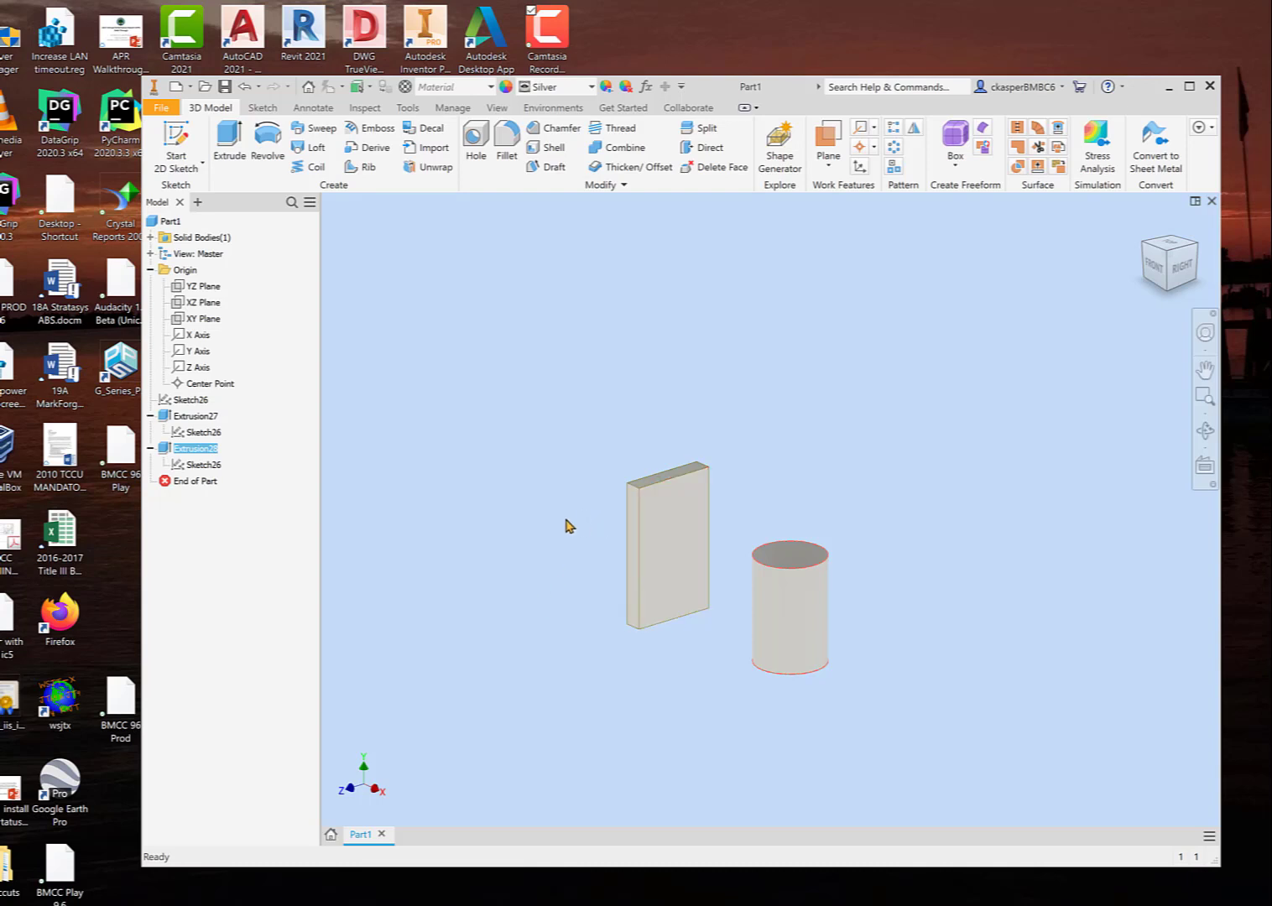
Step: Edit the cylinder's extrusion feature and set its distance to 250 mm
{"action": "right_click", "coordinate": [203, 456]}
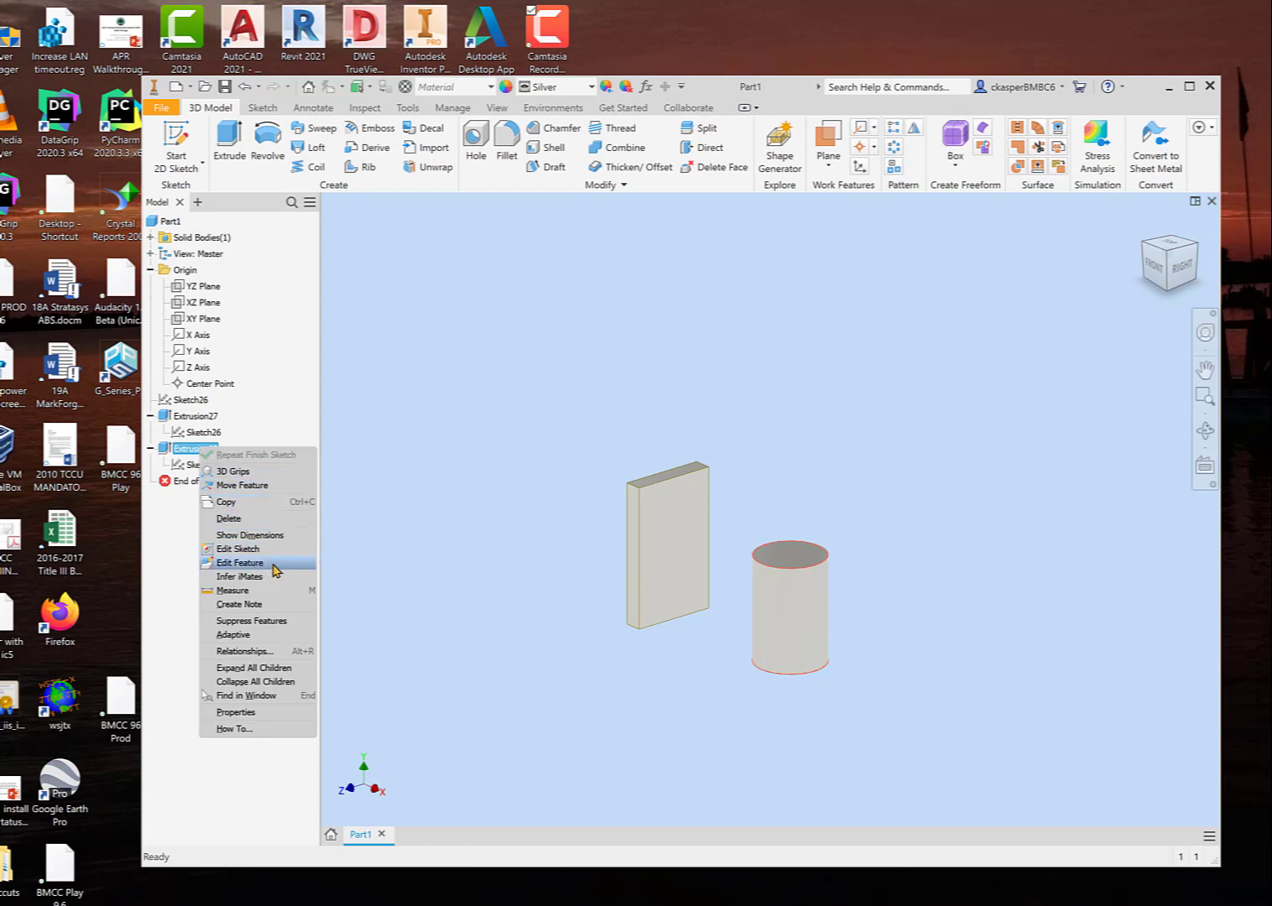
{"action": "left_click", "coordinate": [243, 562]}
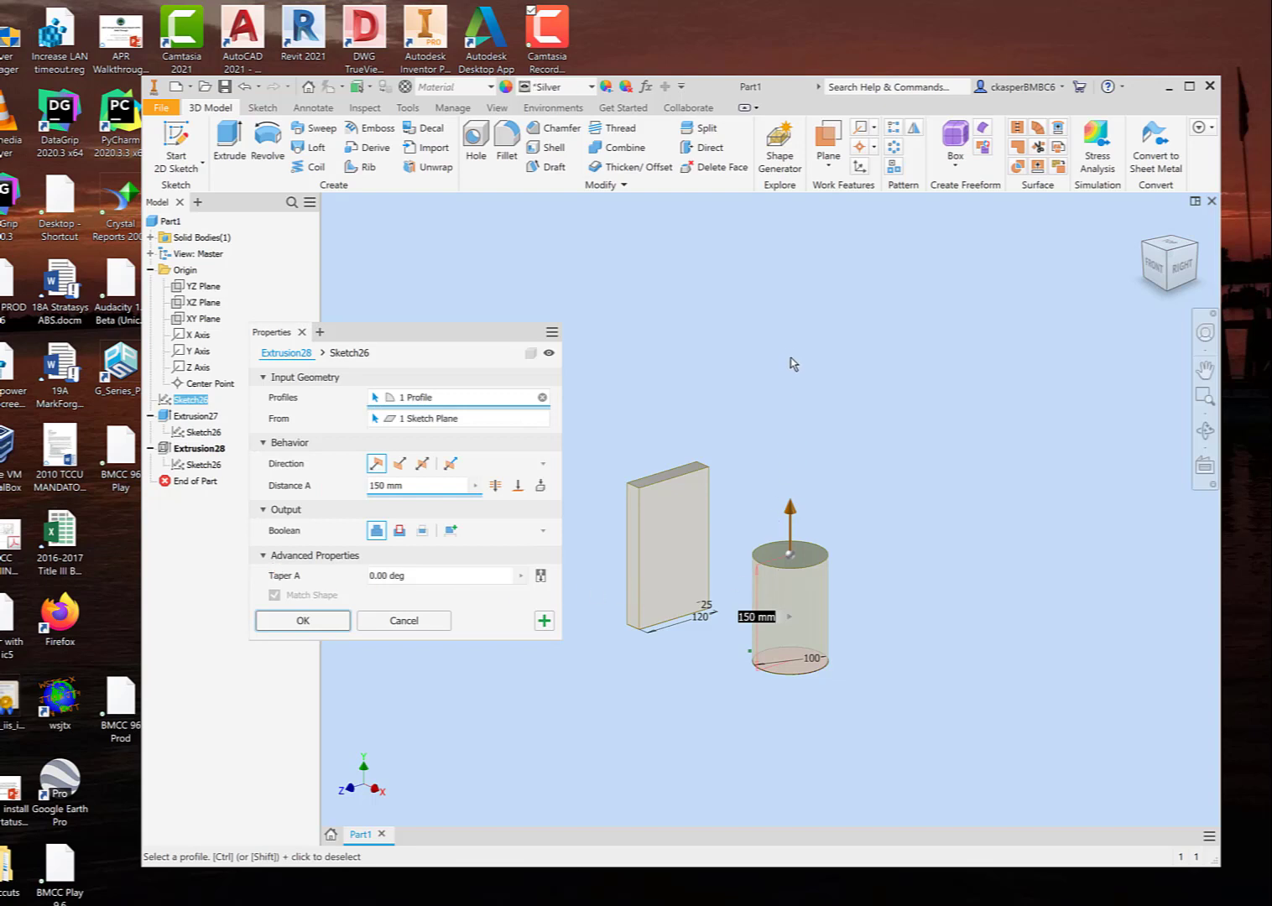
{"action": "left_click_drag", "start_coordinate": [790, 512], "coordinate": [790, 487]}
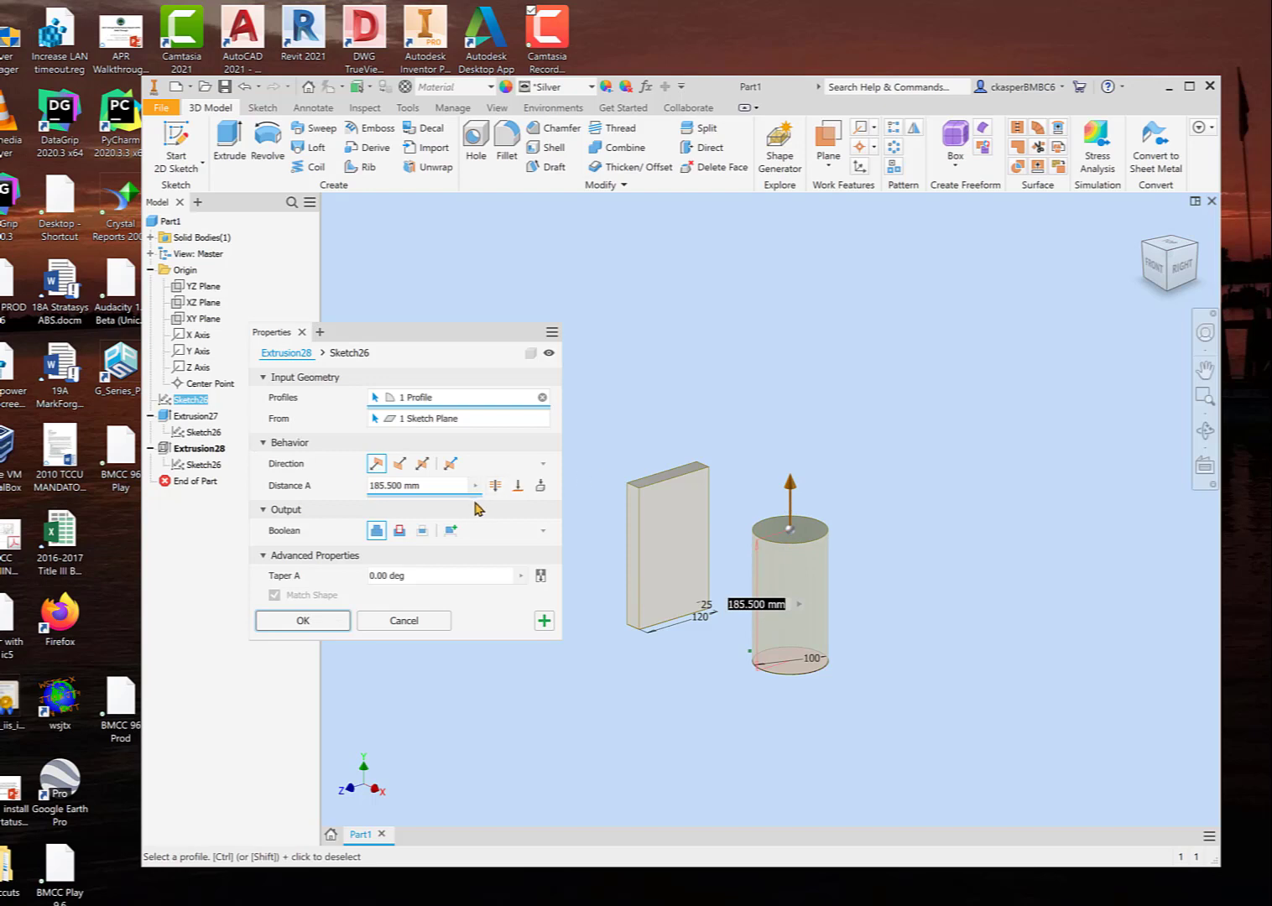
{"action": "left_click", "coordinate": [430, 486]}
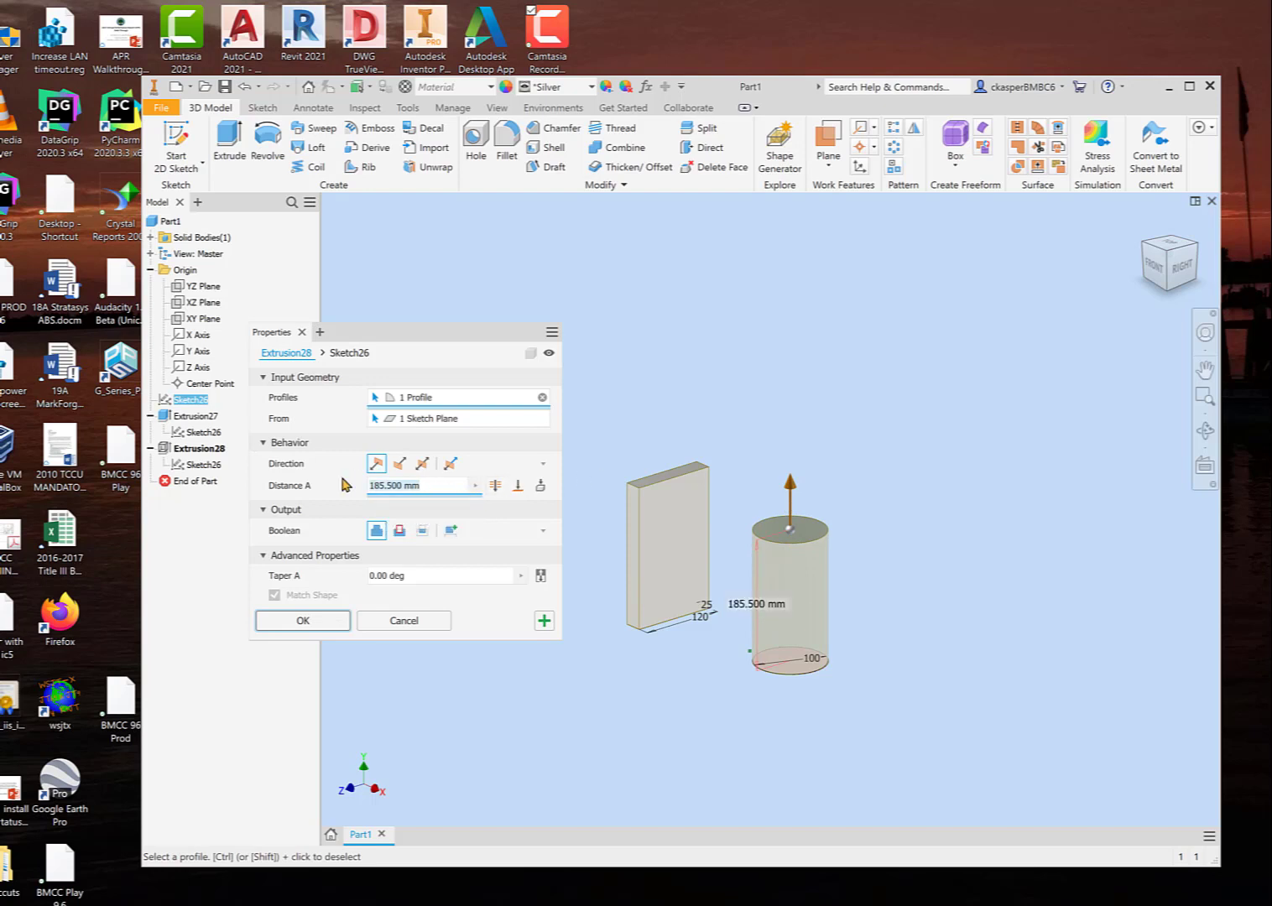
{"action": "type", "text": "250"}
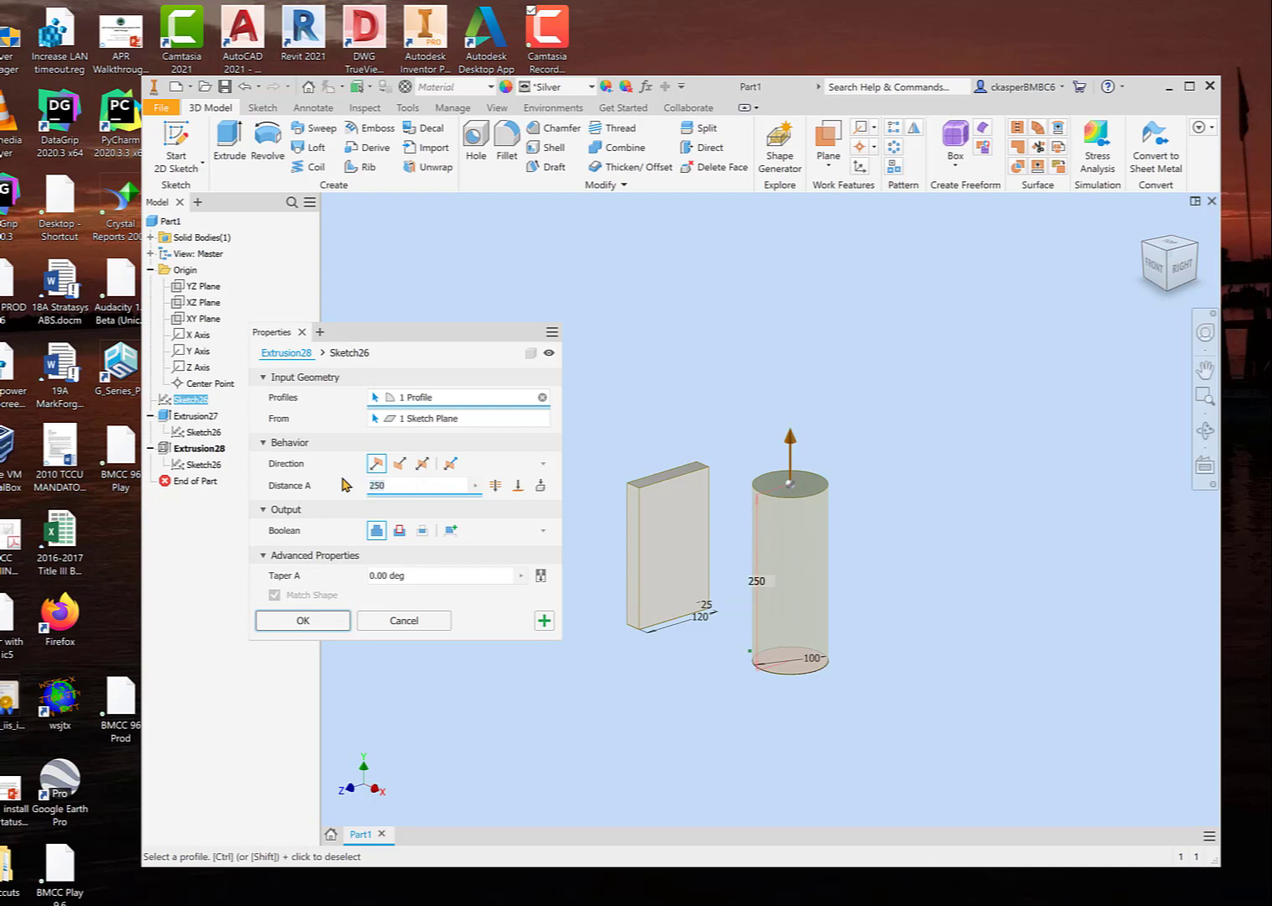
{"action": "left_click", "coordinate": [313, 622]}
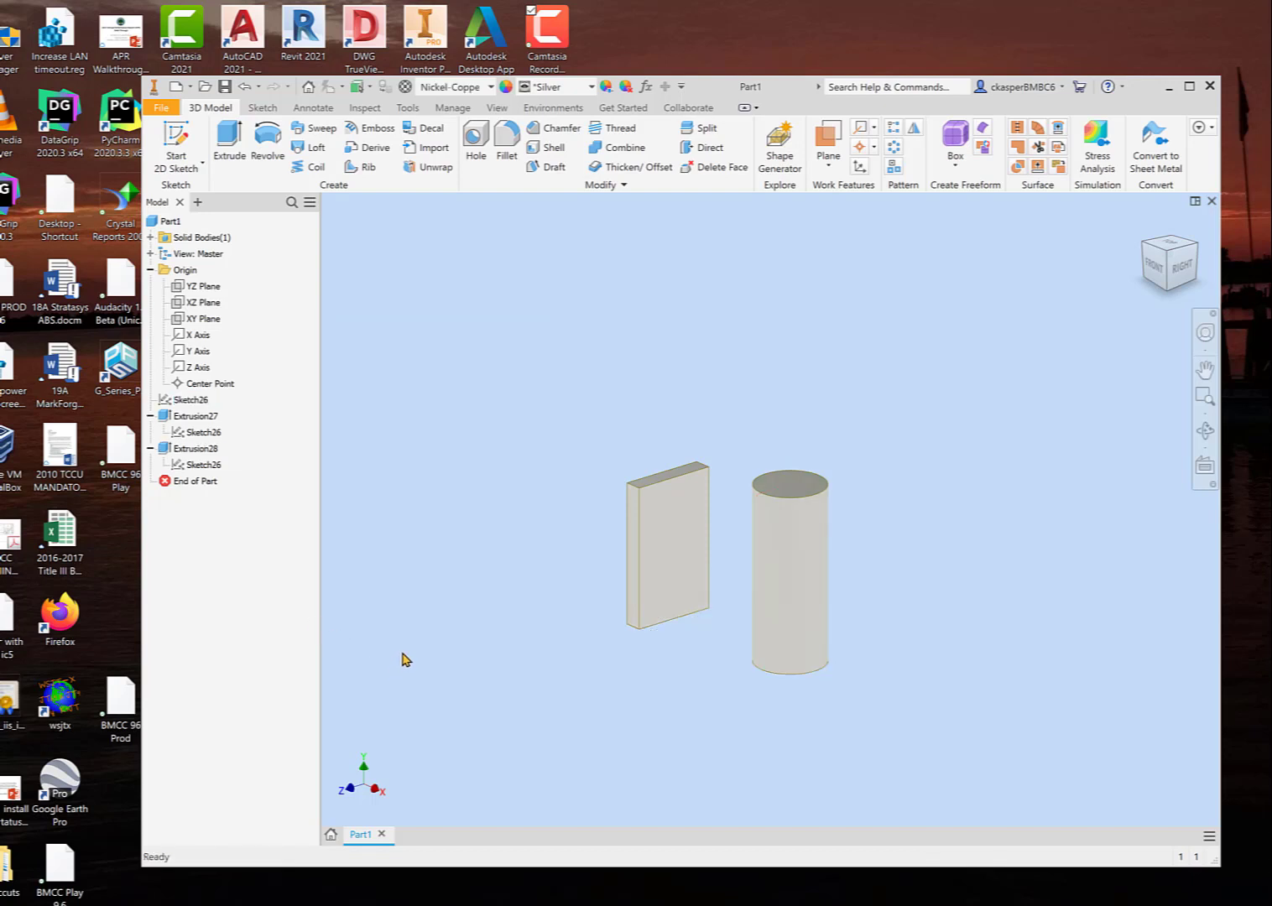
{"action": "mouse_move", "coordinate": [406, 660]}
{"action": "middle_mouse_down", "text": "shift"}
{"action": "mouse_move", "coordinate": [412, 627]}
{"action": "mouse_move", "coordinate": [415, 642]}
{"action": "mouse_move", "coordinate": [398, 647]}
{"action": "middle_mouse_up", "text": "shift"}
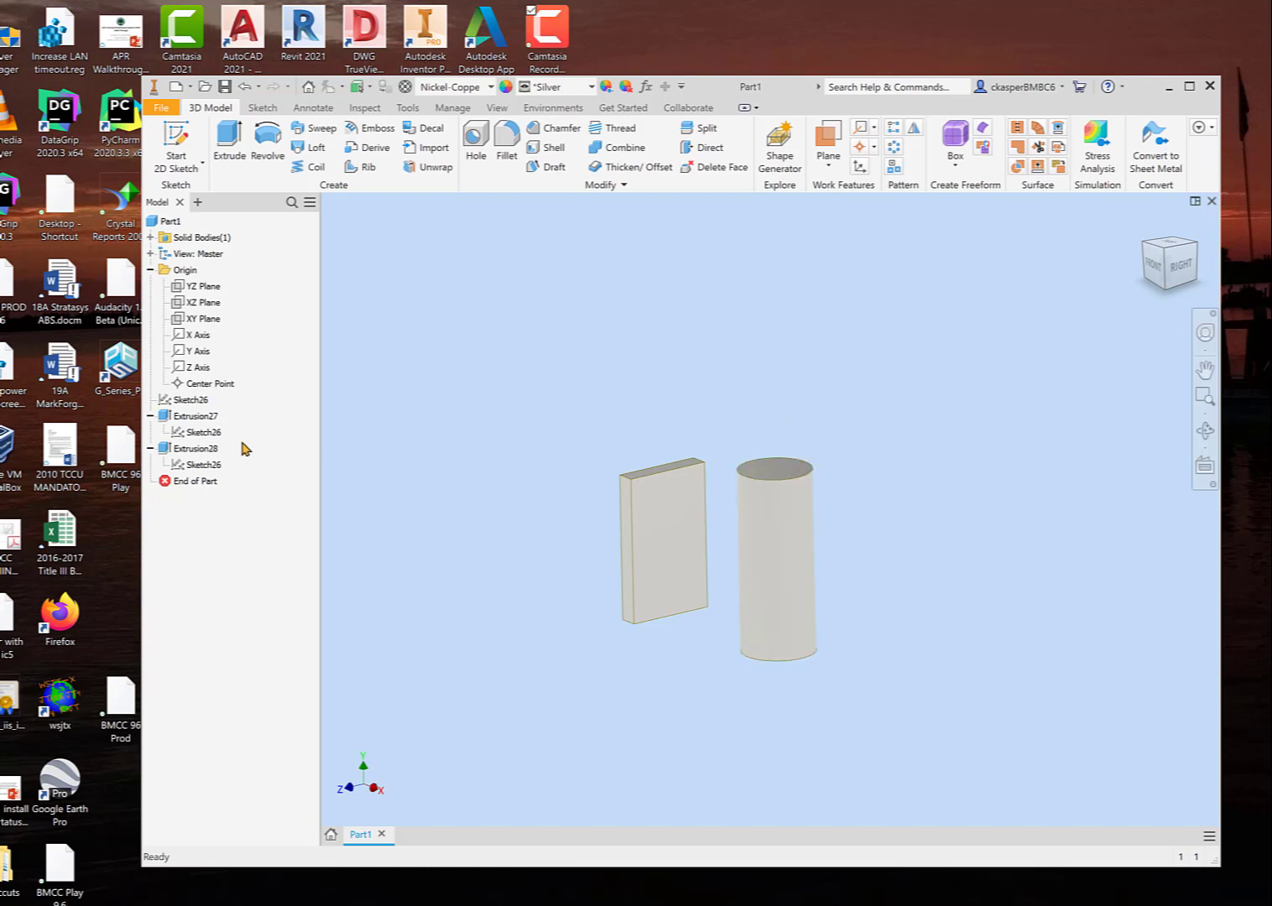
{"action": "right_click", "coordinate": [213, 449]}
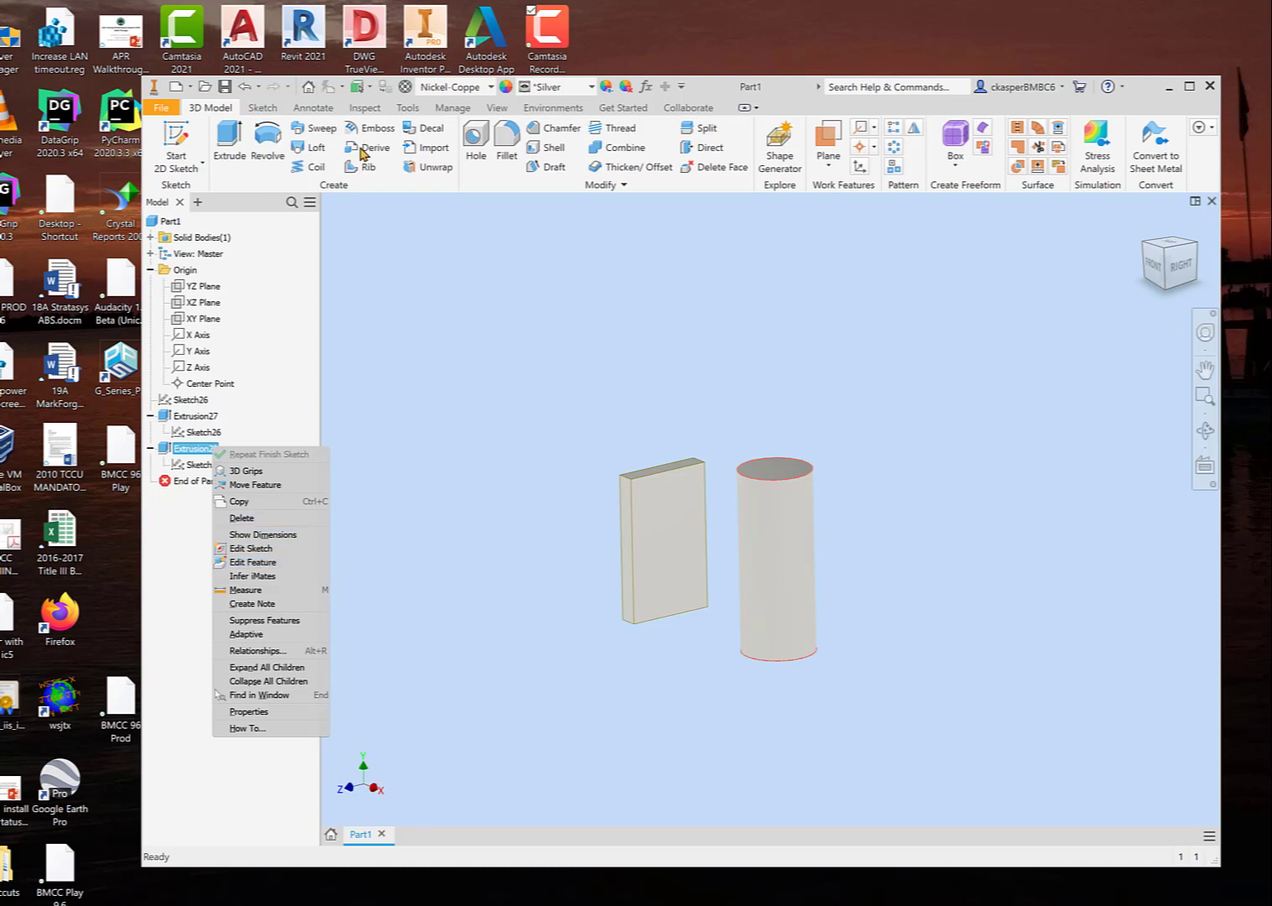
{"action": "left_click", "coordinate": [446, 333]}
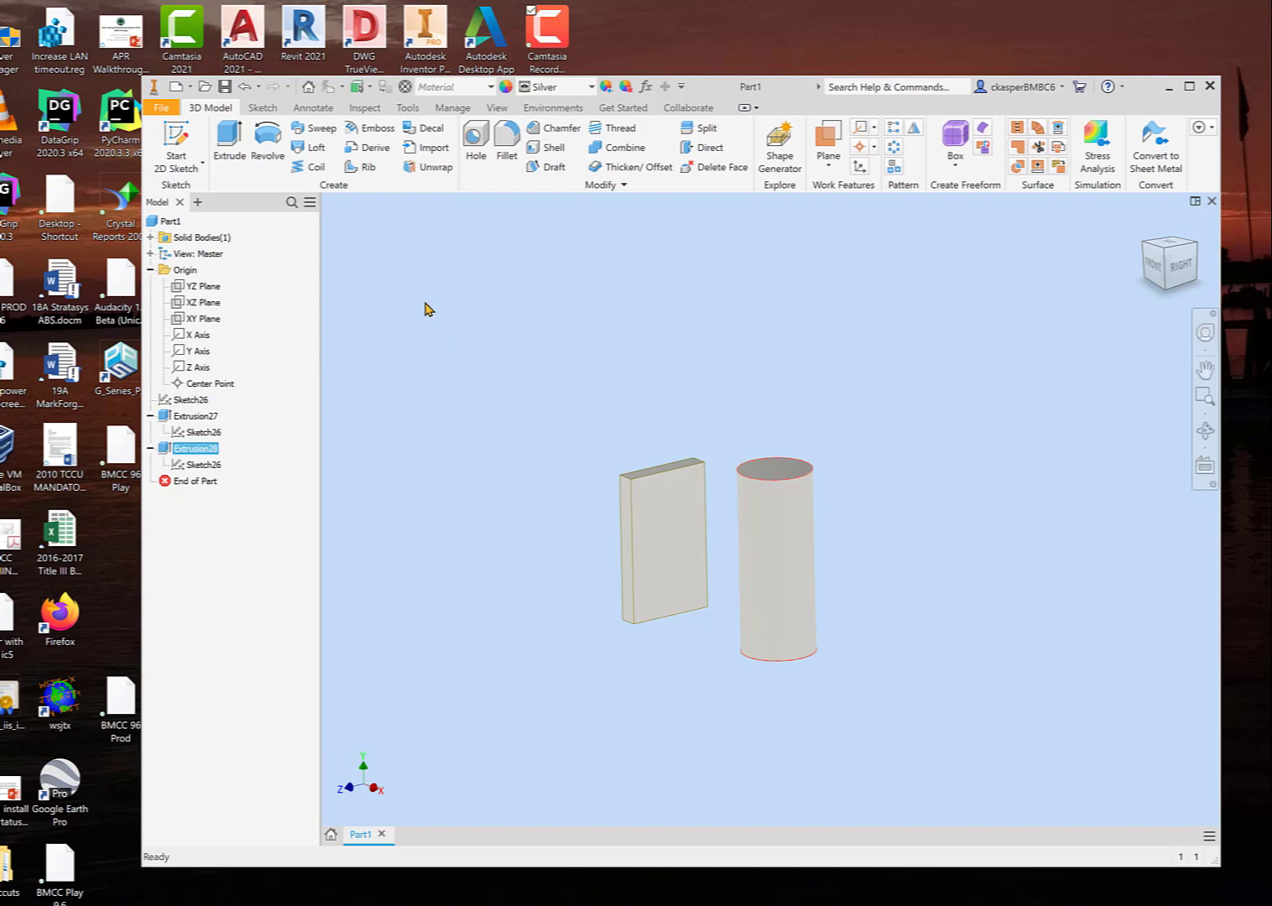
{"action": "left_click", "coordinate": [437, 391]}
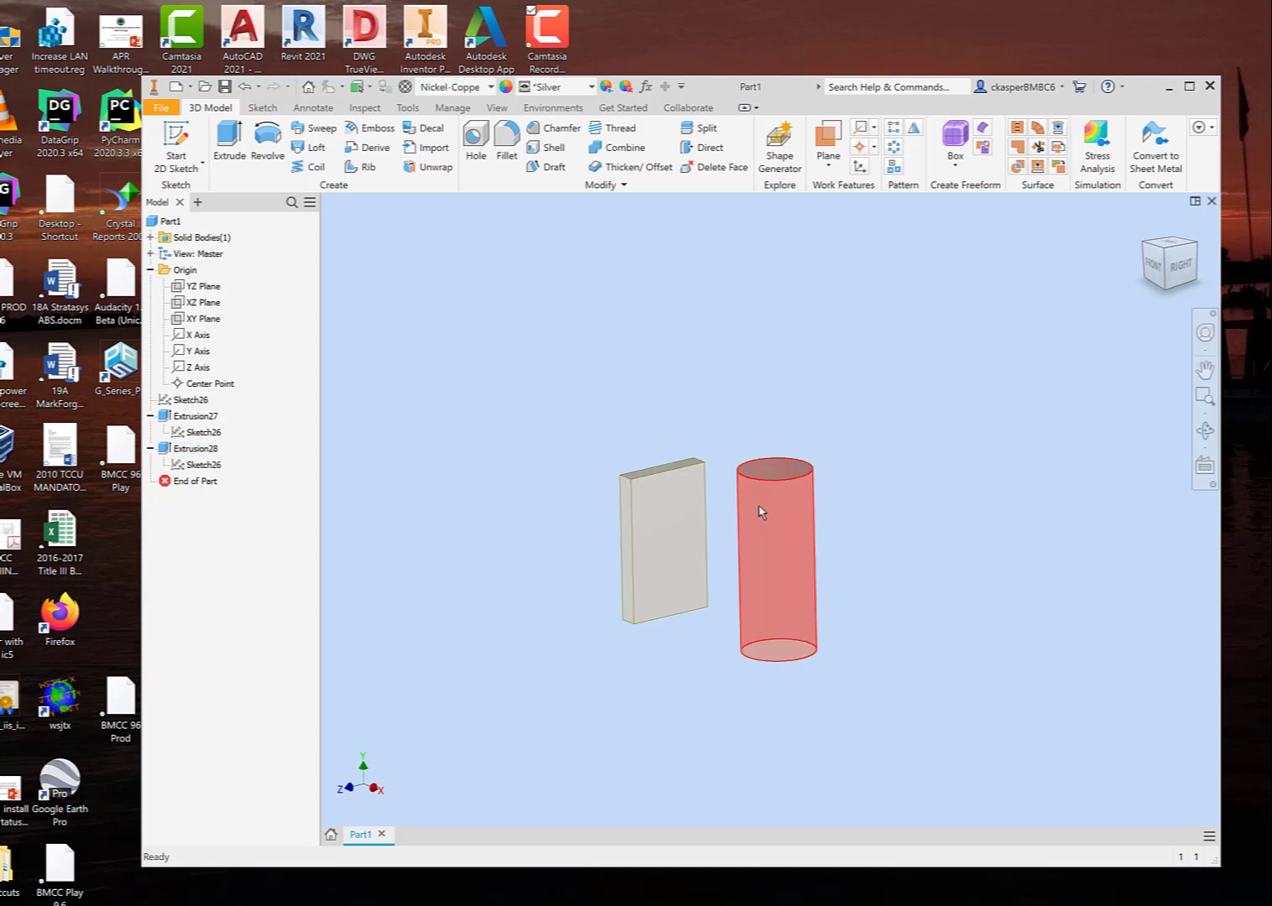
Step: Start a sketch on the cylinder's top face and draw a rectangle around the circle, about 130 by 165 mm
{"action": "middle_click_drag", "start_coordinate": [517, 478], "coordinate": [545, 492], "text": "shift"}
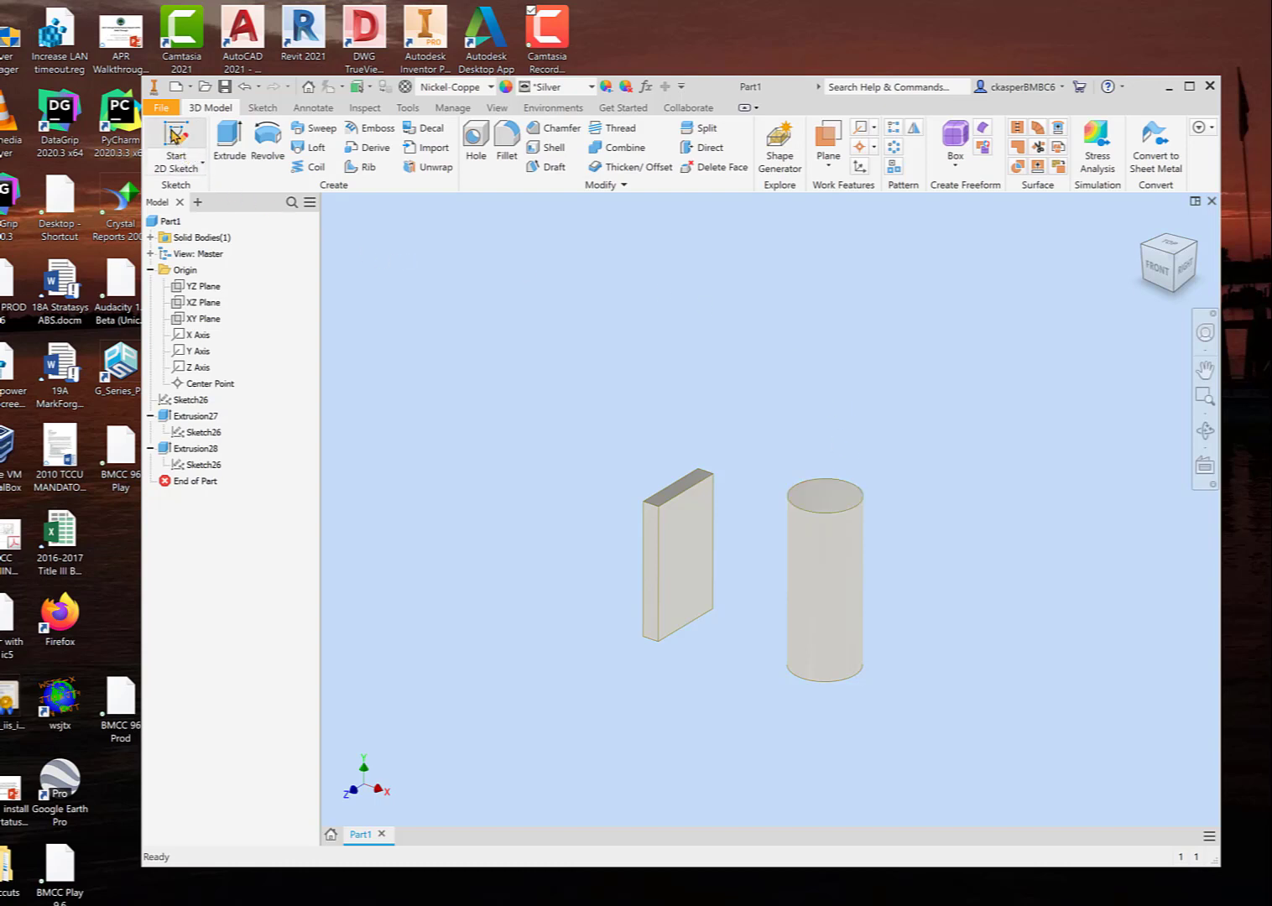
{"action": "left_click", "coordinate": [174, 134]}
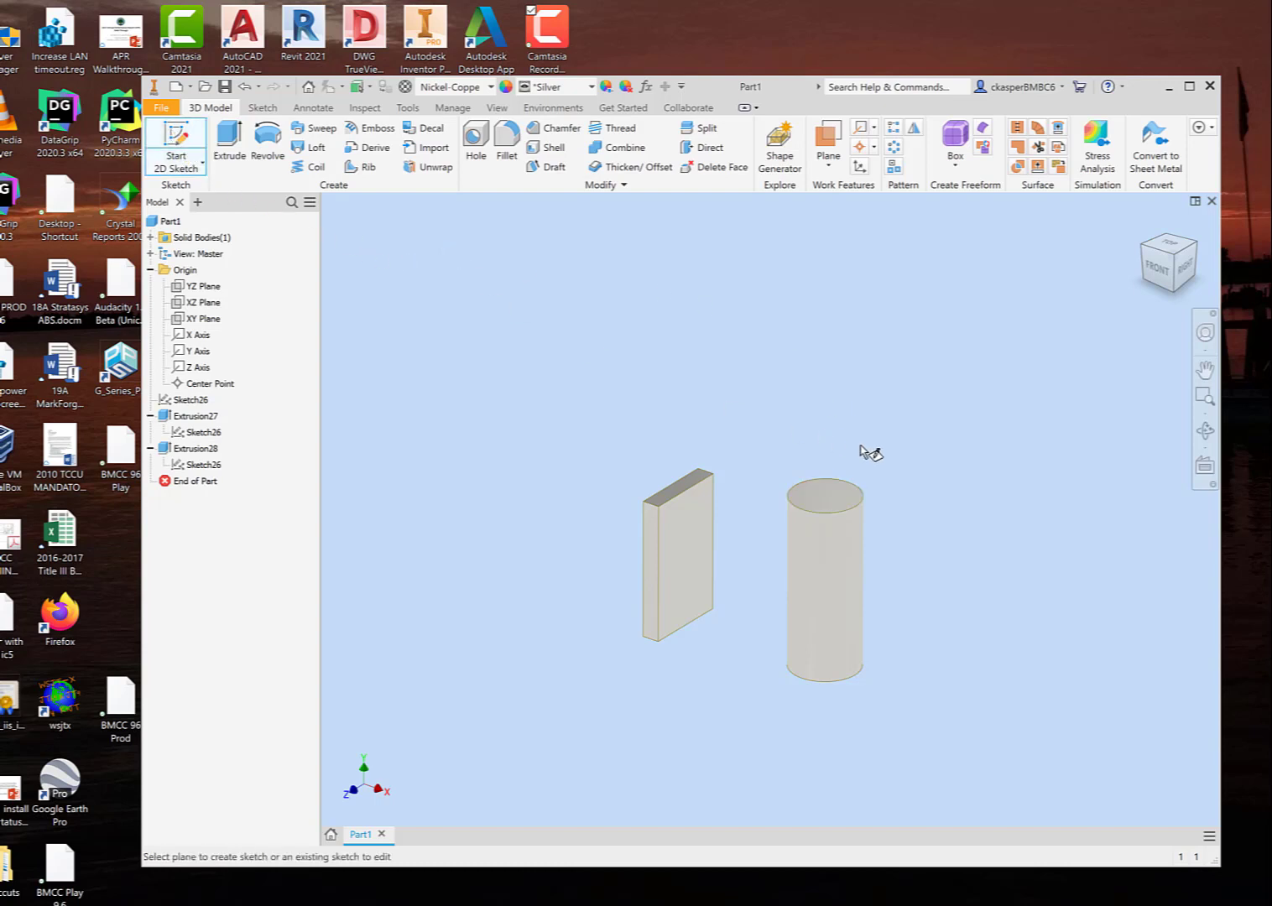
{"action": "left_click", "coordinate": [829, 497]}
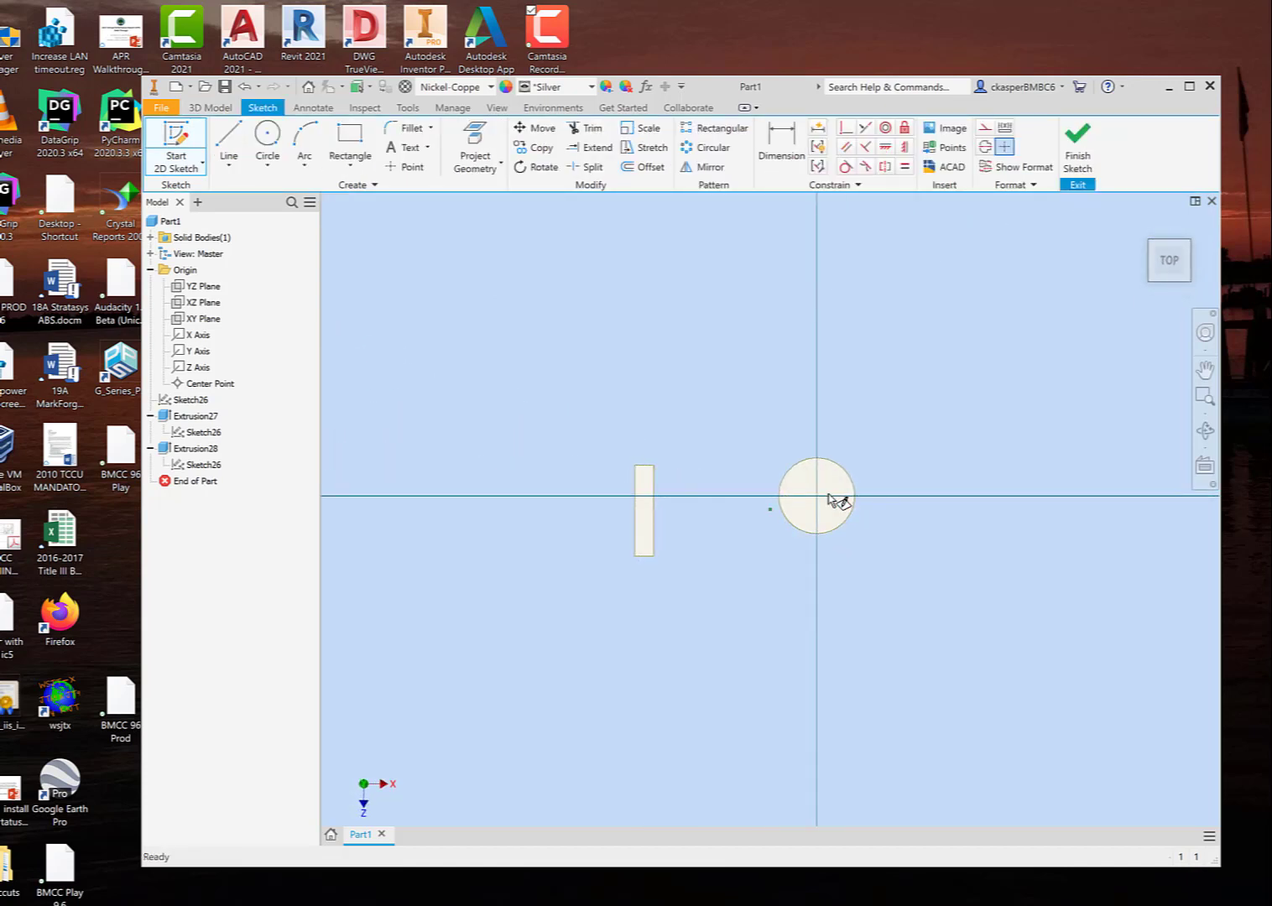
{"action": "left_click", "coordinate": [349, 147]}
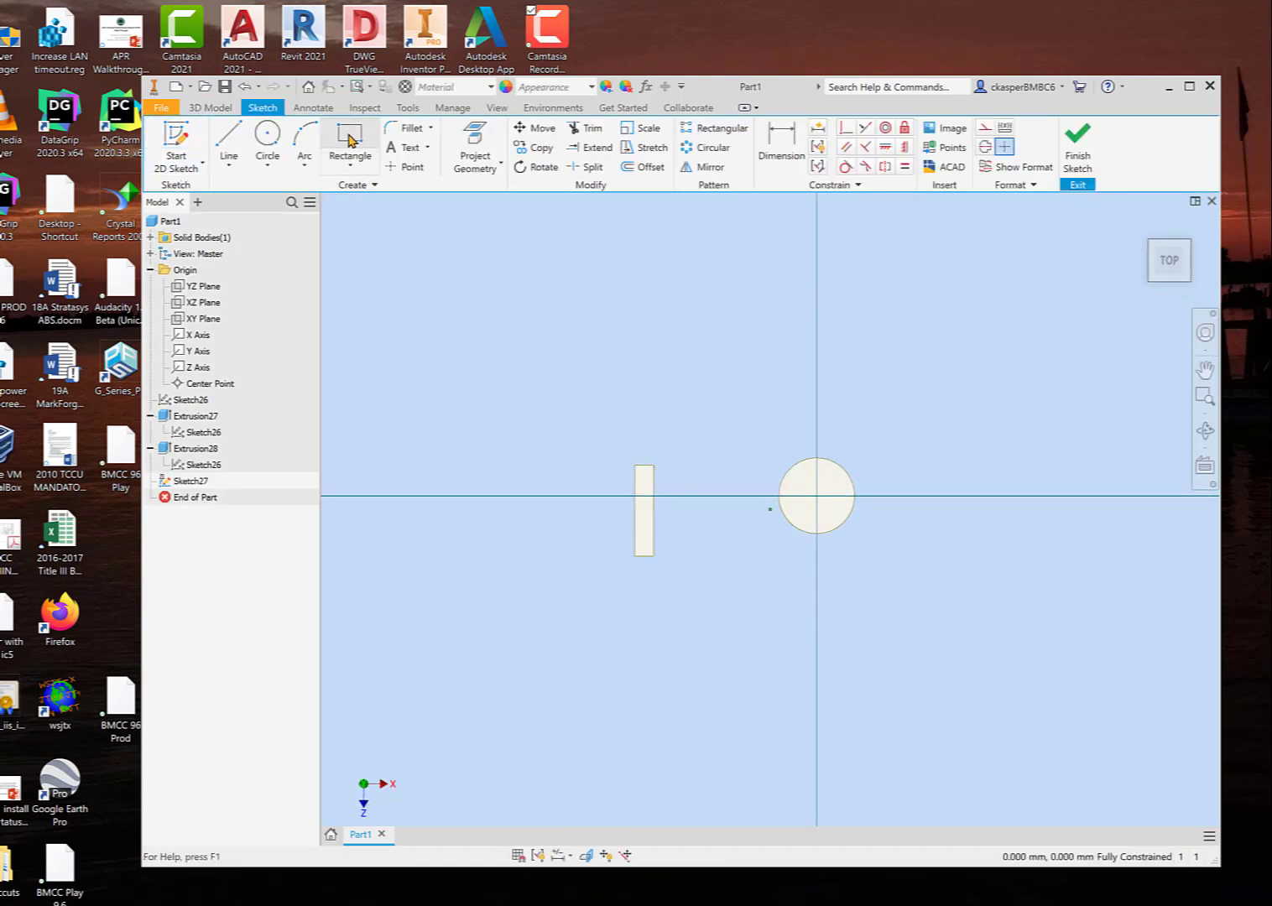
{"action": "left_click", "coordinate": [764, 426]}
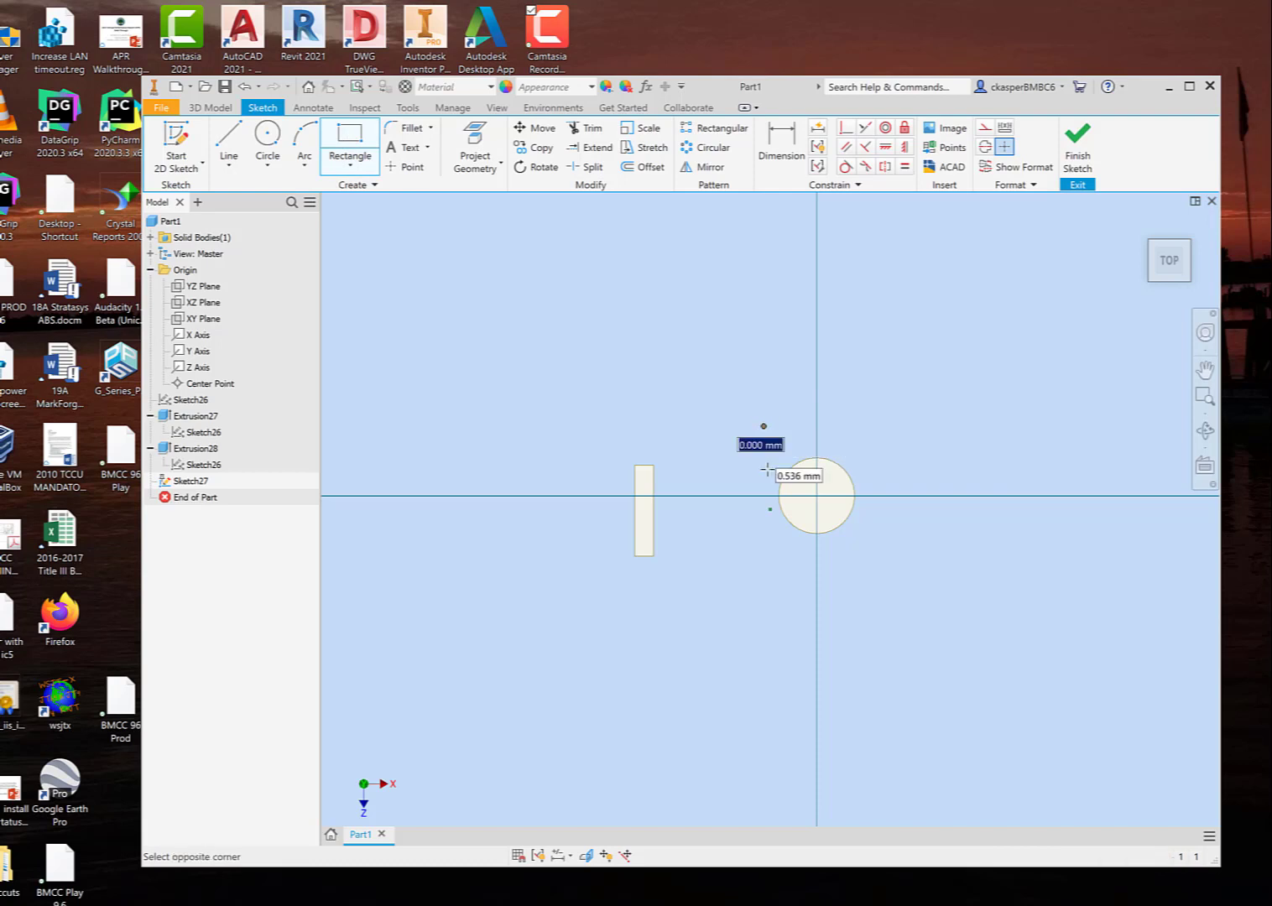
{"action": "left_click", "coordinate": [861, 553]}
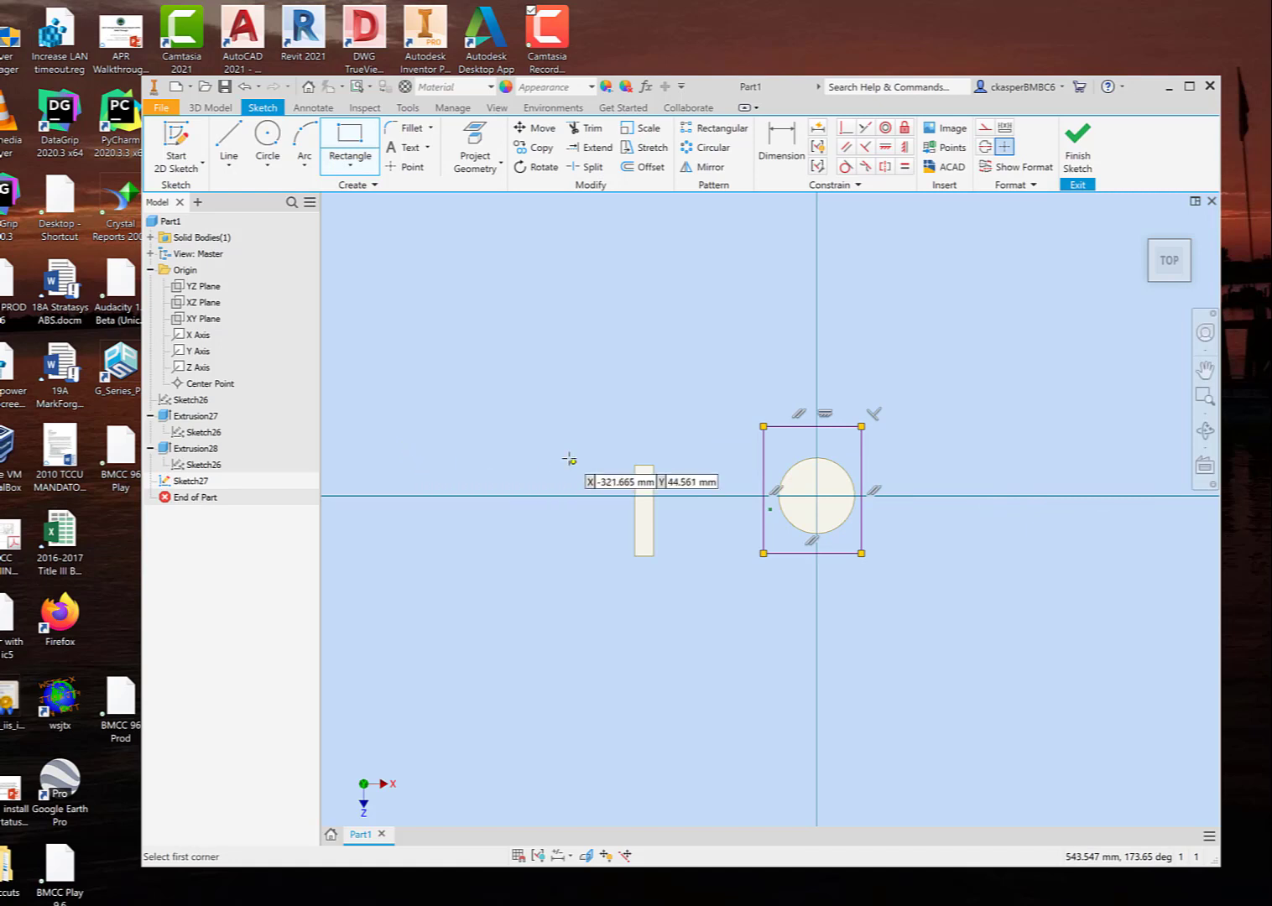
Step: Draw a long rectangle of about 344 by 73 mm crossing the thin block's outline and finish the sketch
{"action": "left_click", "coordinate": [431, 462]}
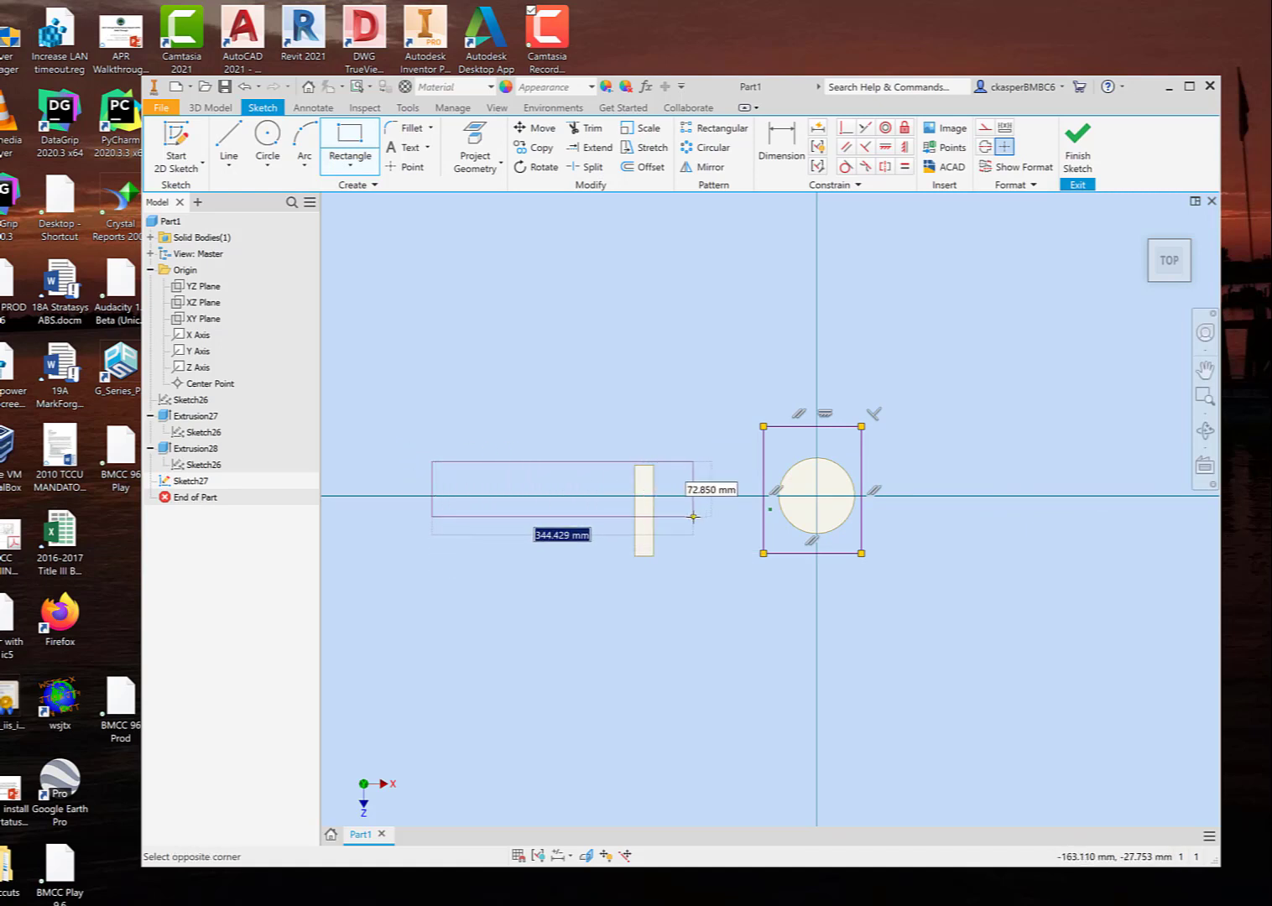
{"action": "left_click", "coordinate": [693, 517]}
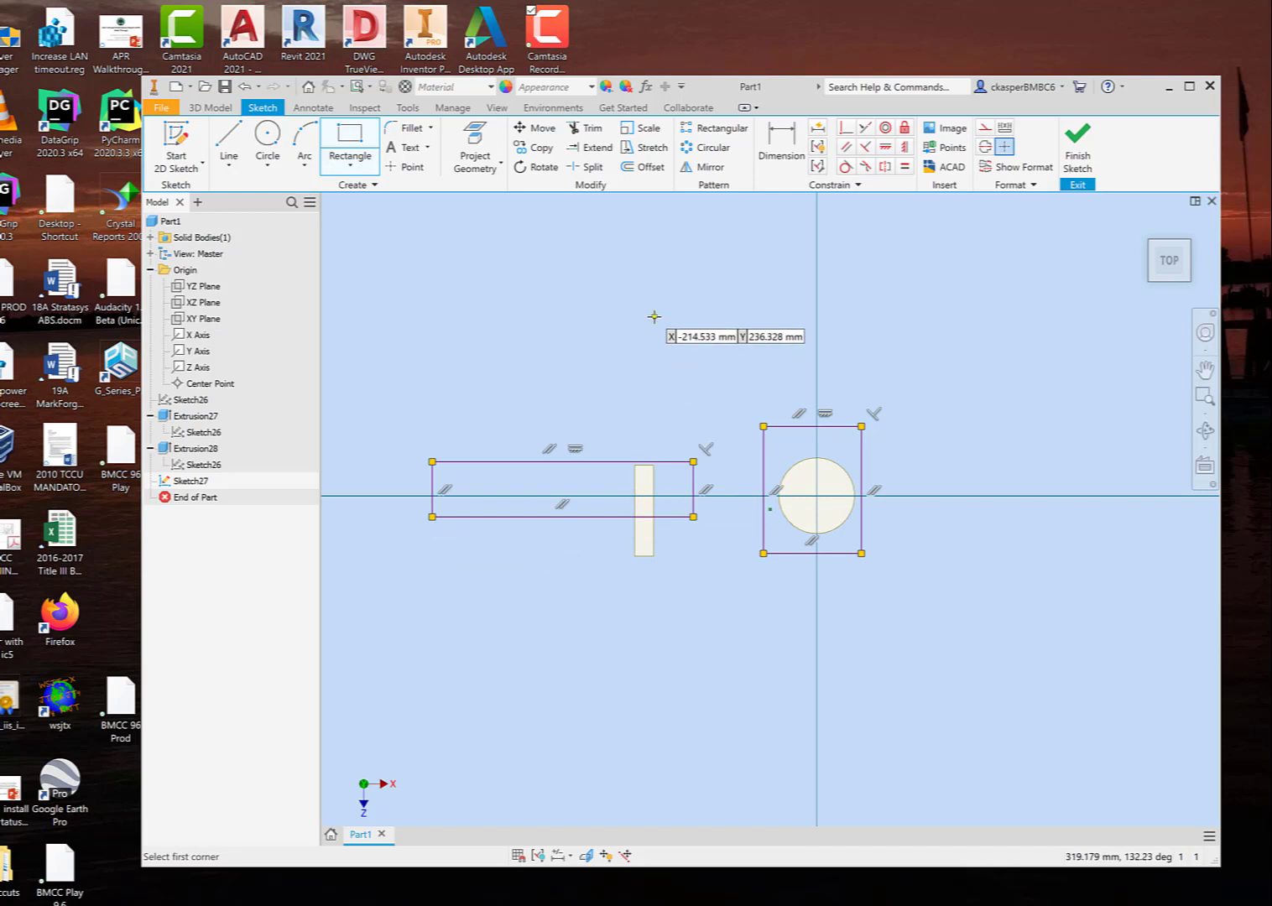
{"action": "left_click", "coordinate": [1078, 141]}
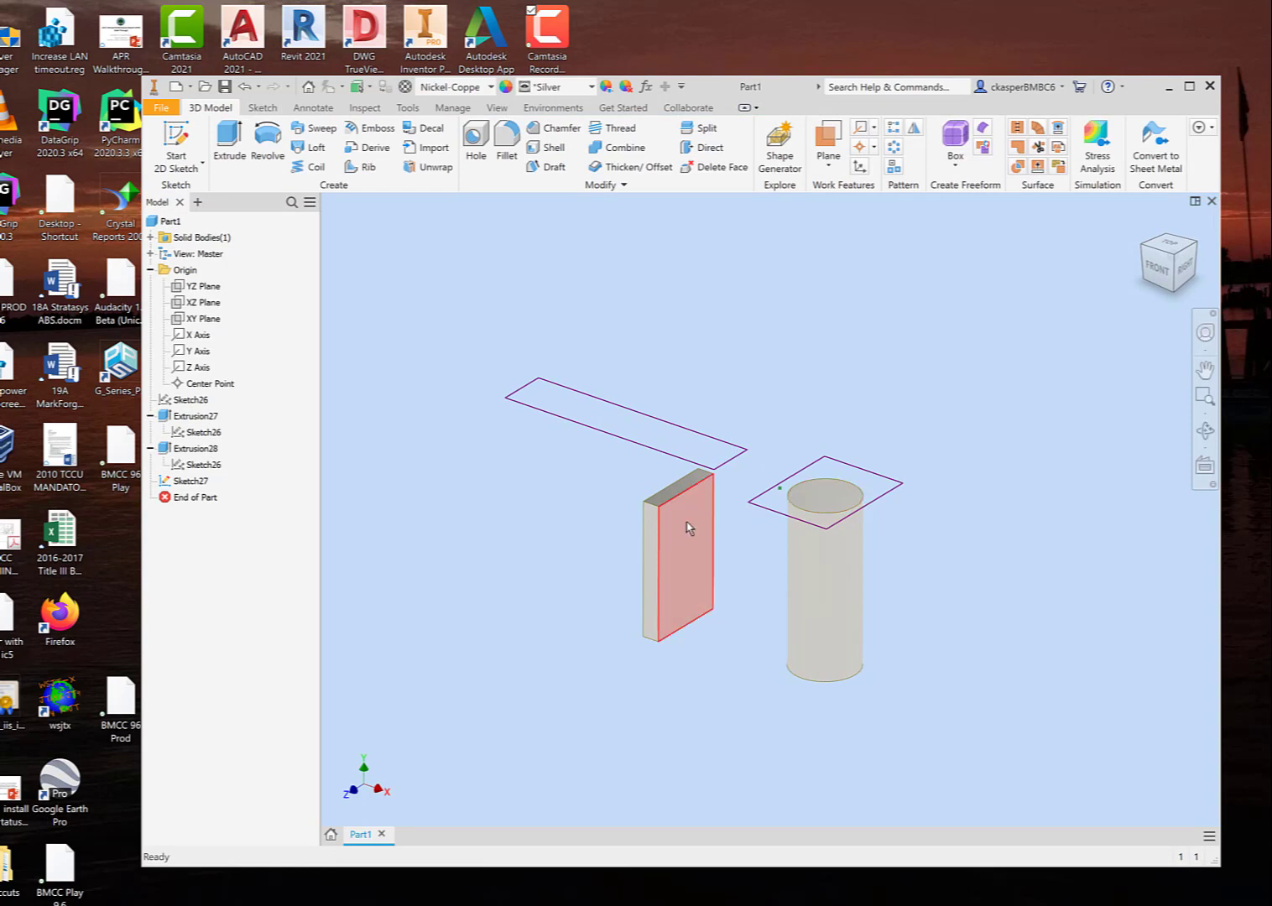
Step: Extrude both new rectangles together upward by 150 mm as one joined feature
{"action": "middle_click_drag", "start_coordinate": [683, 549], "coordinate": [695, 520], "text": "shift"}
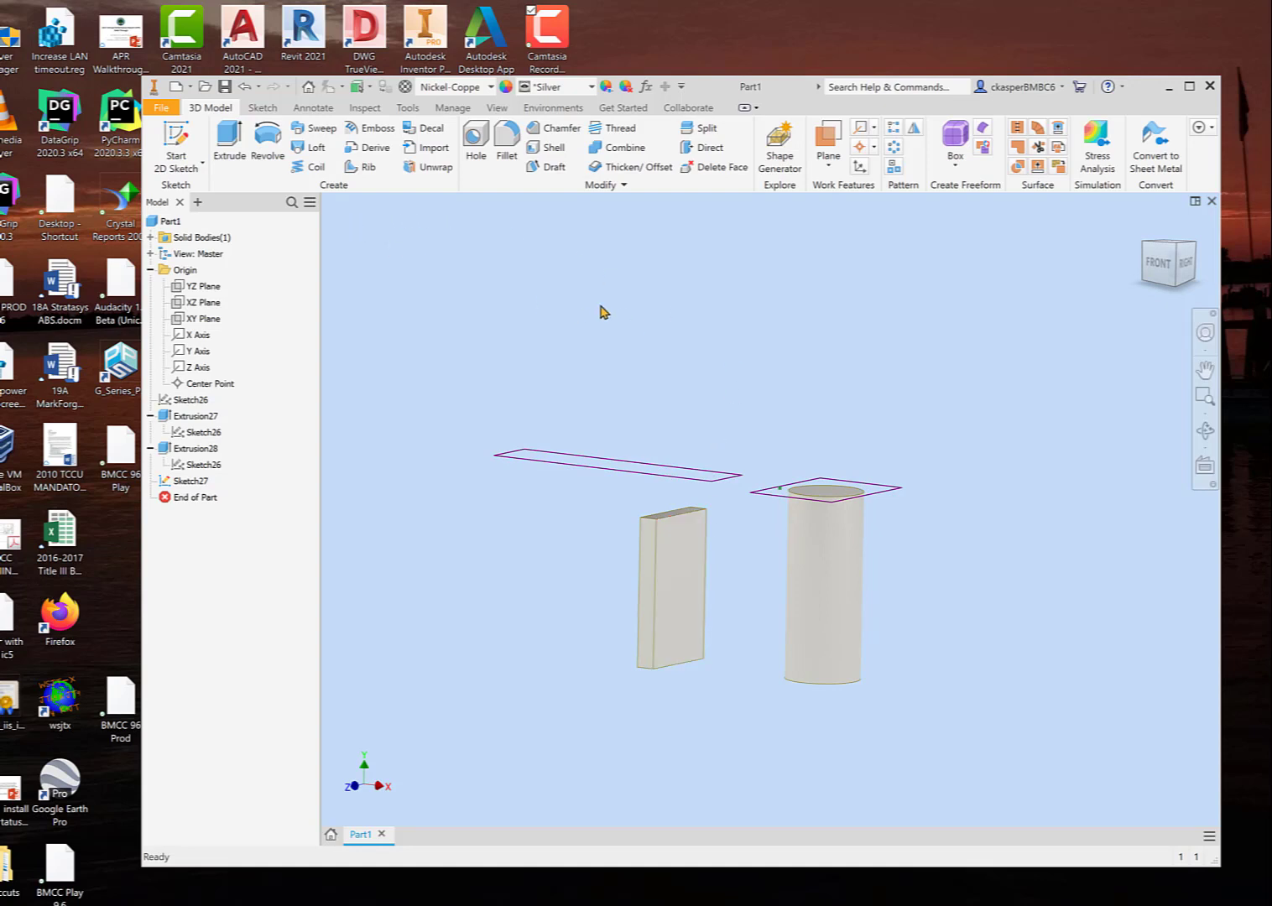
{"action": "left_click", "coordinate": [239, 149]}
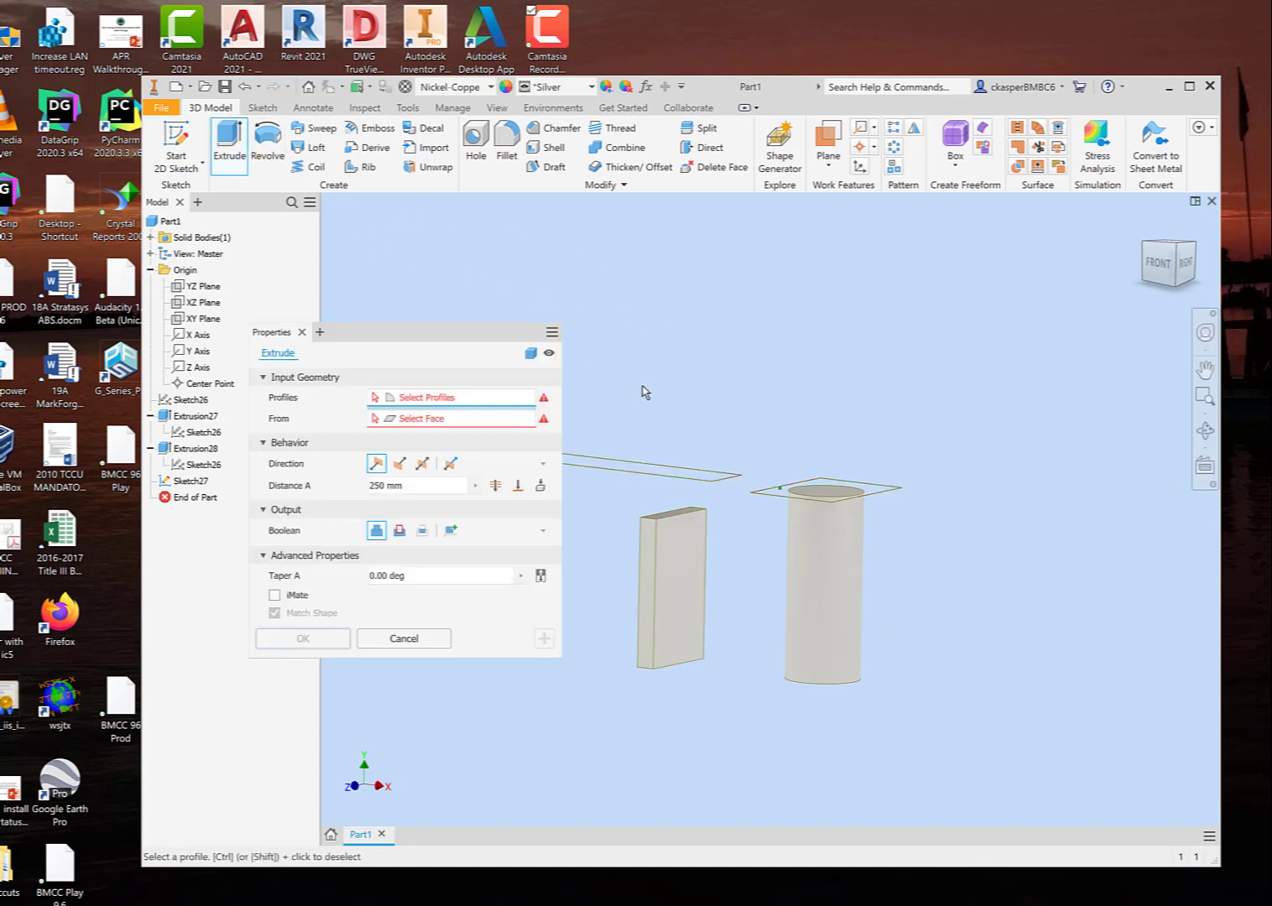
{"action": "left_click", "coordinate": [675, 474]}
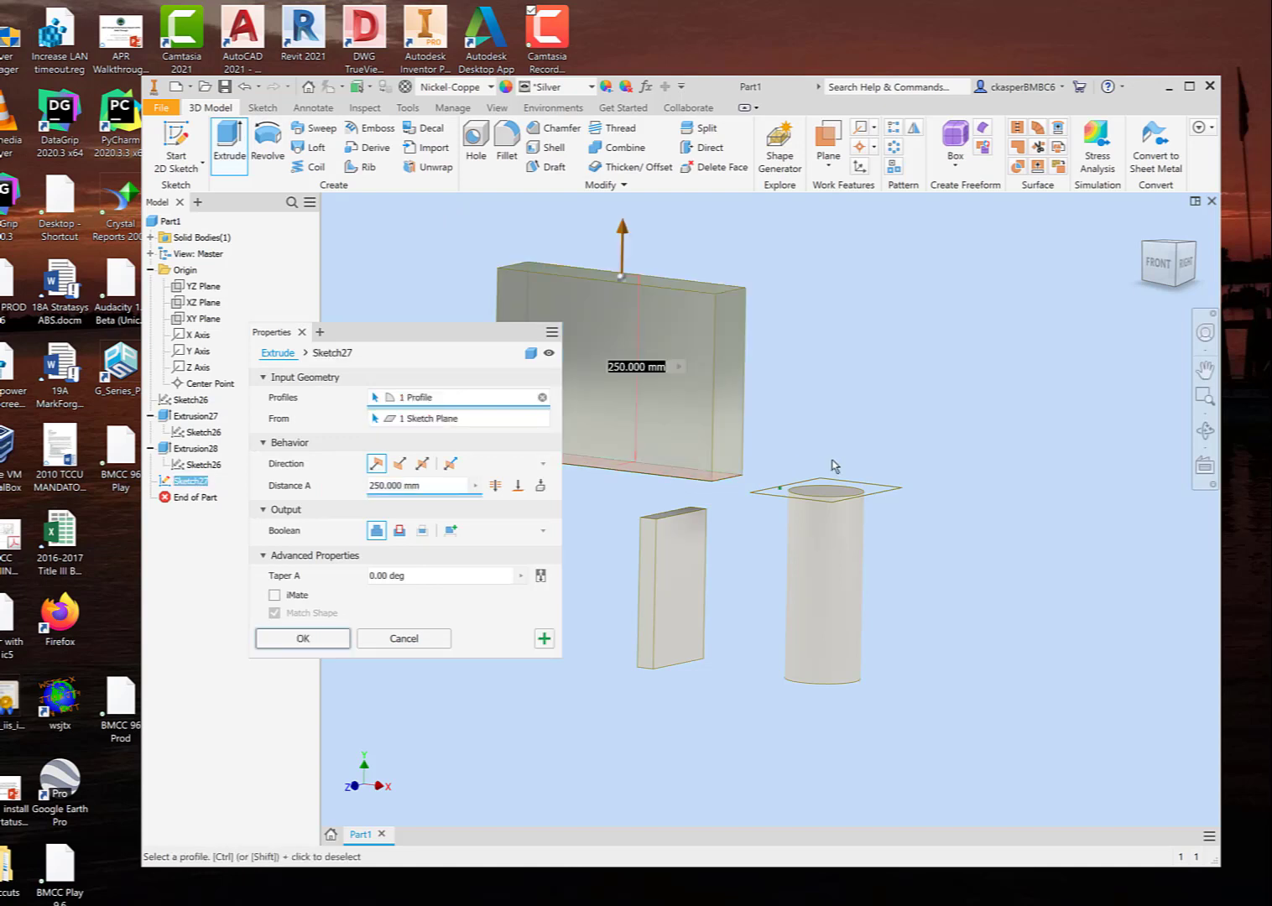
{"action": "left_click", "coordinate": [878, 494]}
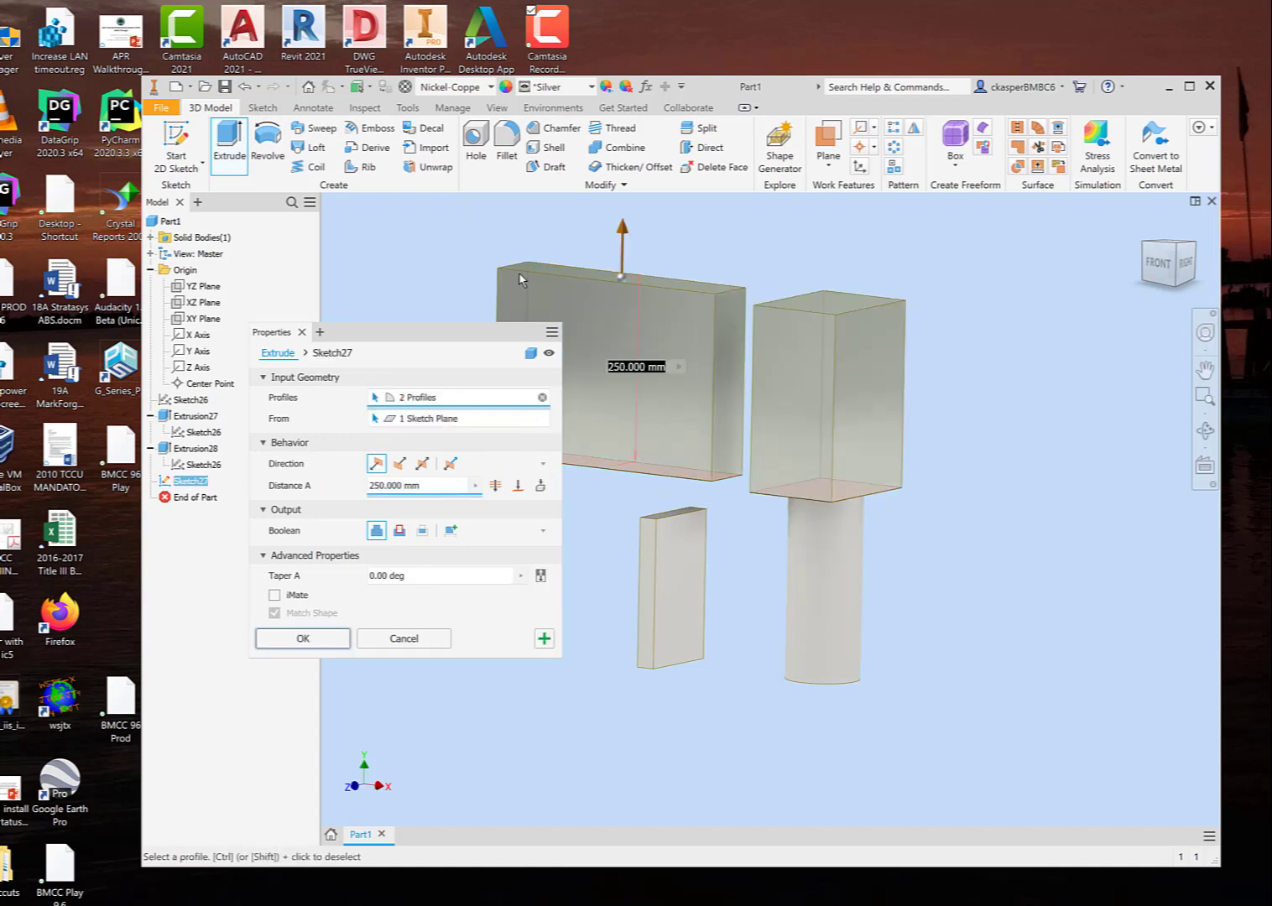
{"action": "left_click_drag", "start_coordinate": [621, 226], "coordinate": [628, 296]}
{"action": "left_click_drag", "start_coordinate": [431, 484], "coordinate": [352, 488]}
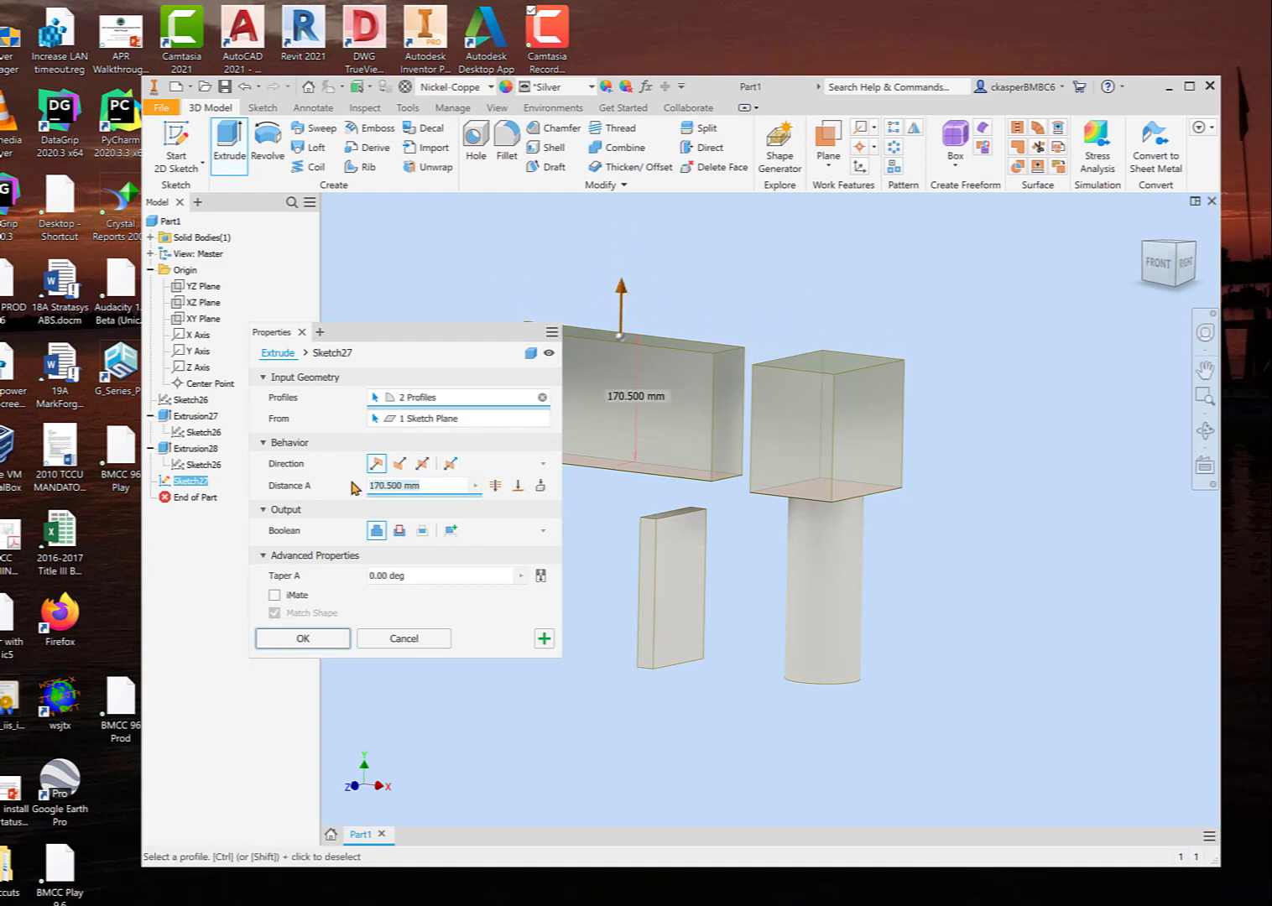
{"action": "type", "text": "150"}
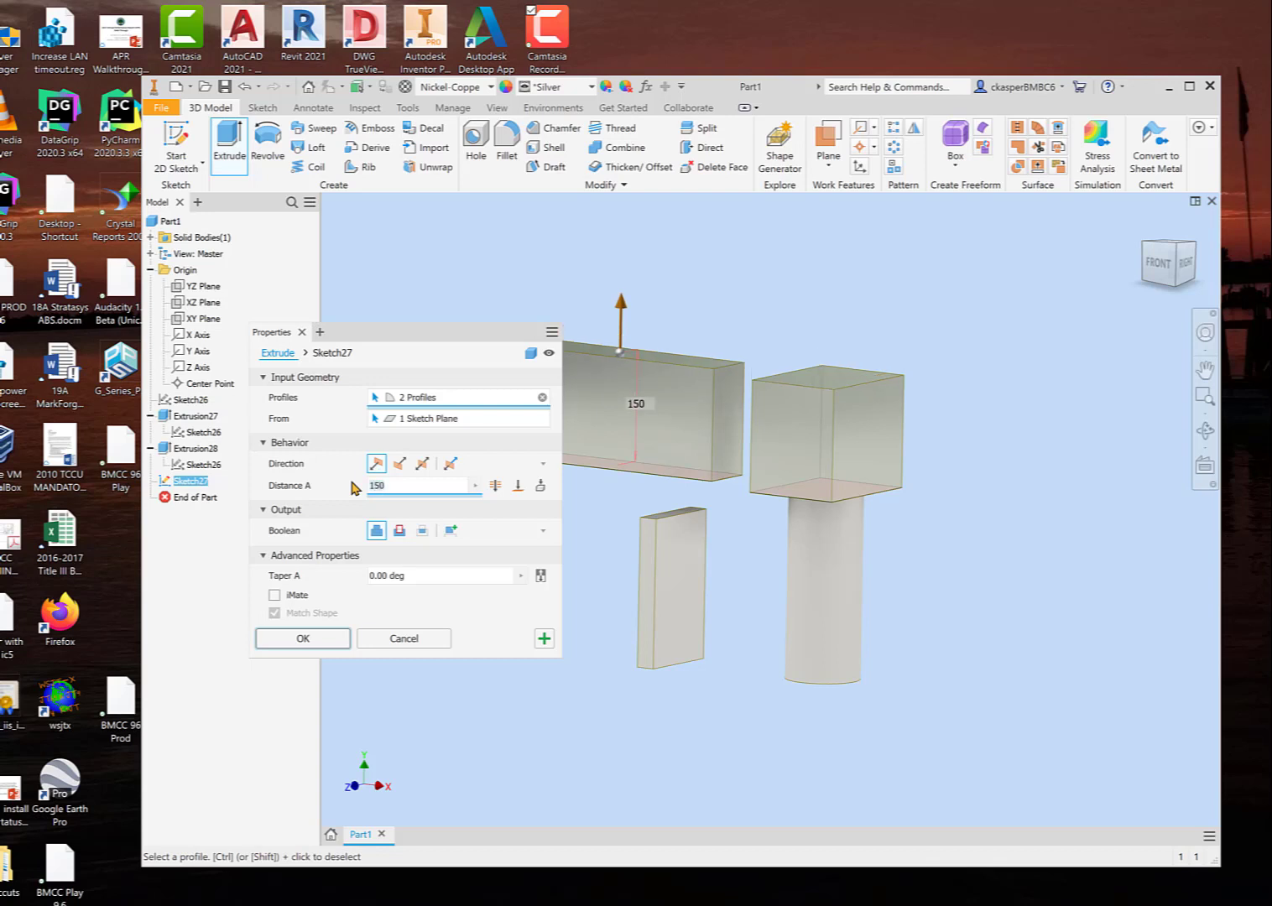
{"action": "left_click", "coordinate": [323, 642]}
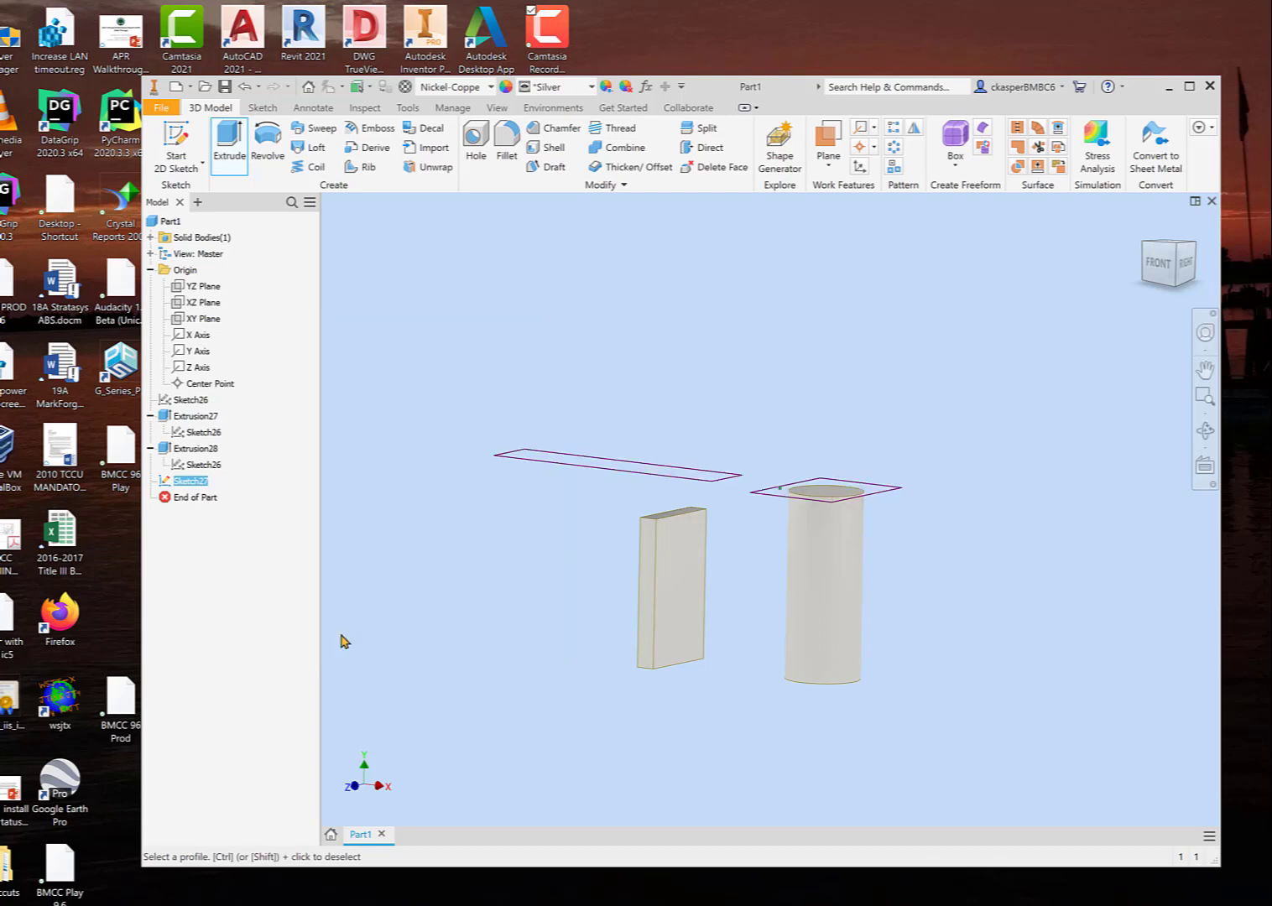
Step: Examine from several angles how the two new blocks sit relative to the cylinder and the thin block
{"action": "middle_click_drag", "start_coordinate": [513, 636], "coordinate": [542, 571], "text": "shift"}
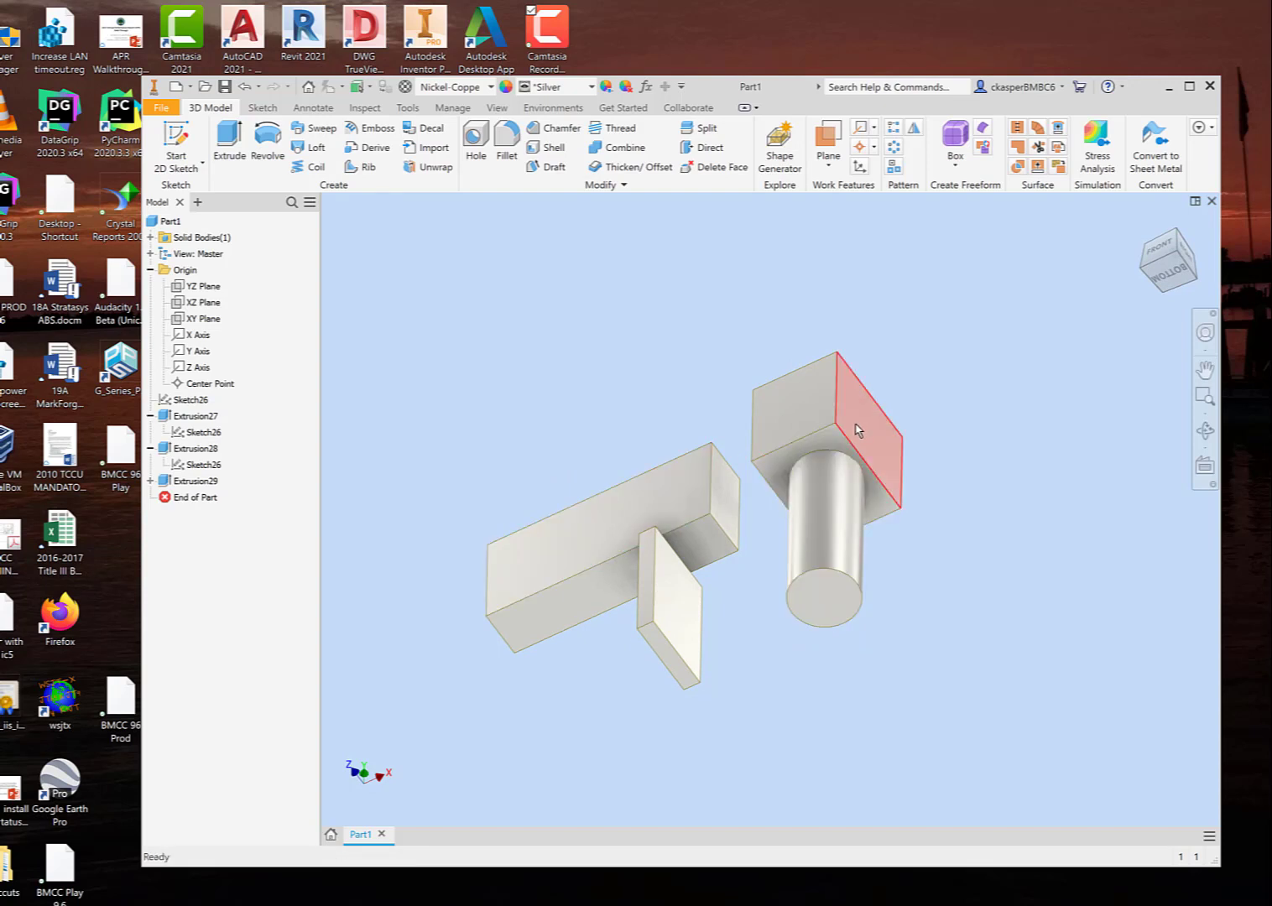
{"action": "middle_click_drag", "start_coordinate": [889, 503], "coordinate": [917, 542], "text": "shift"}
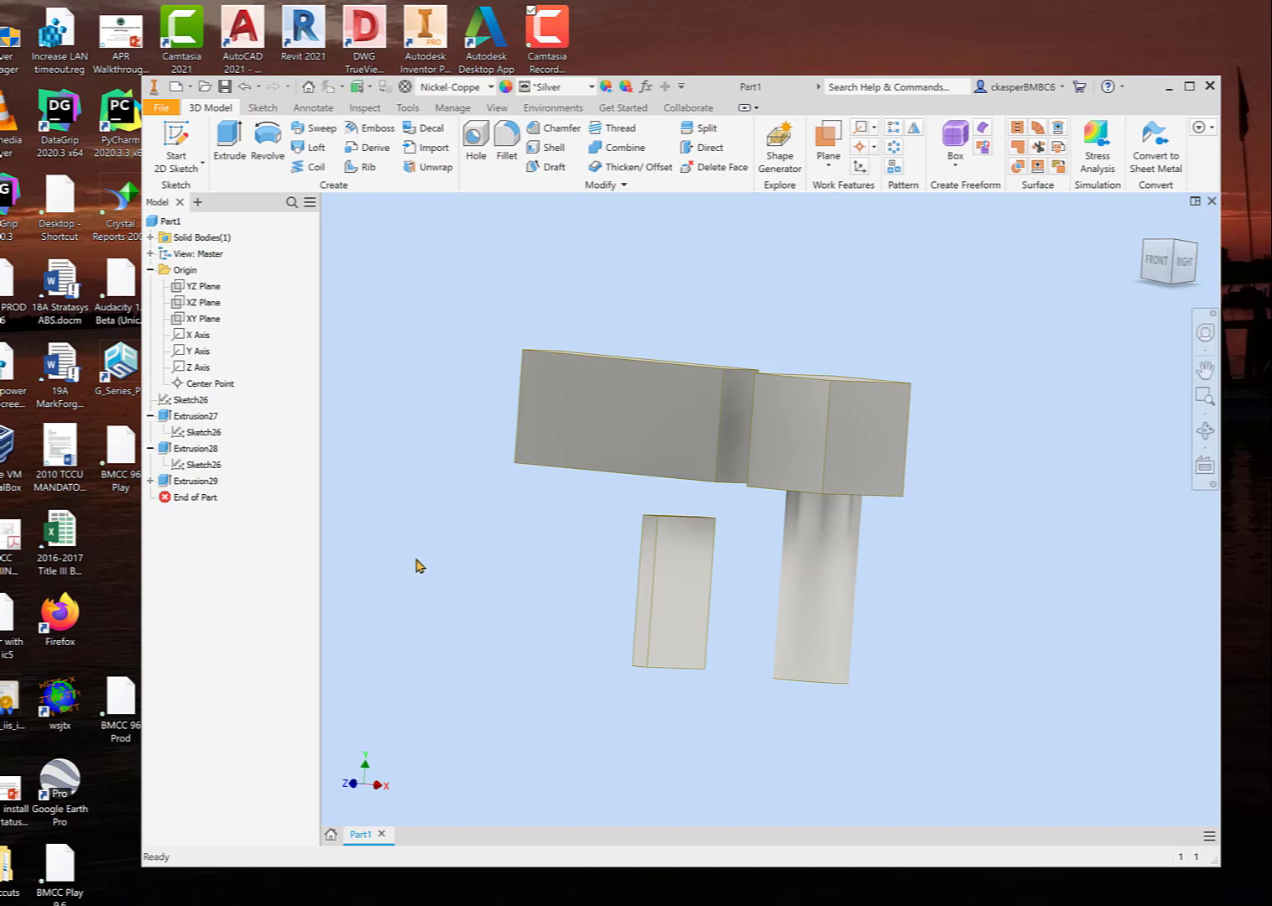
{"action": "middle_click_drag", "start_coordinate": [417, 566], "coordinate": [463, 528], "text": "shift"}
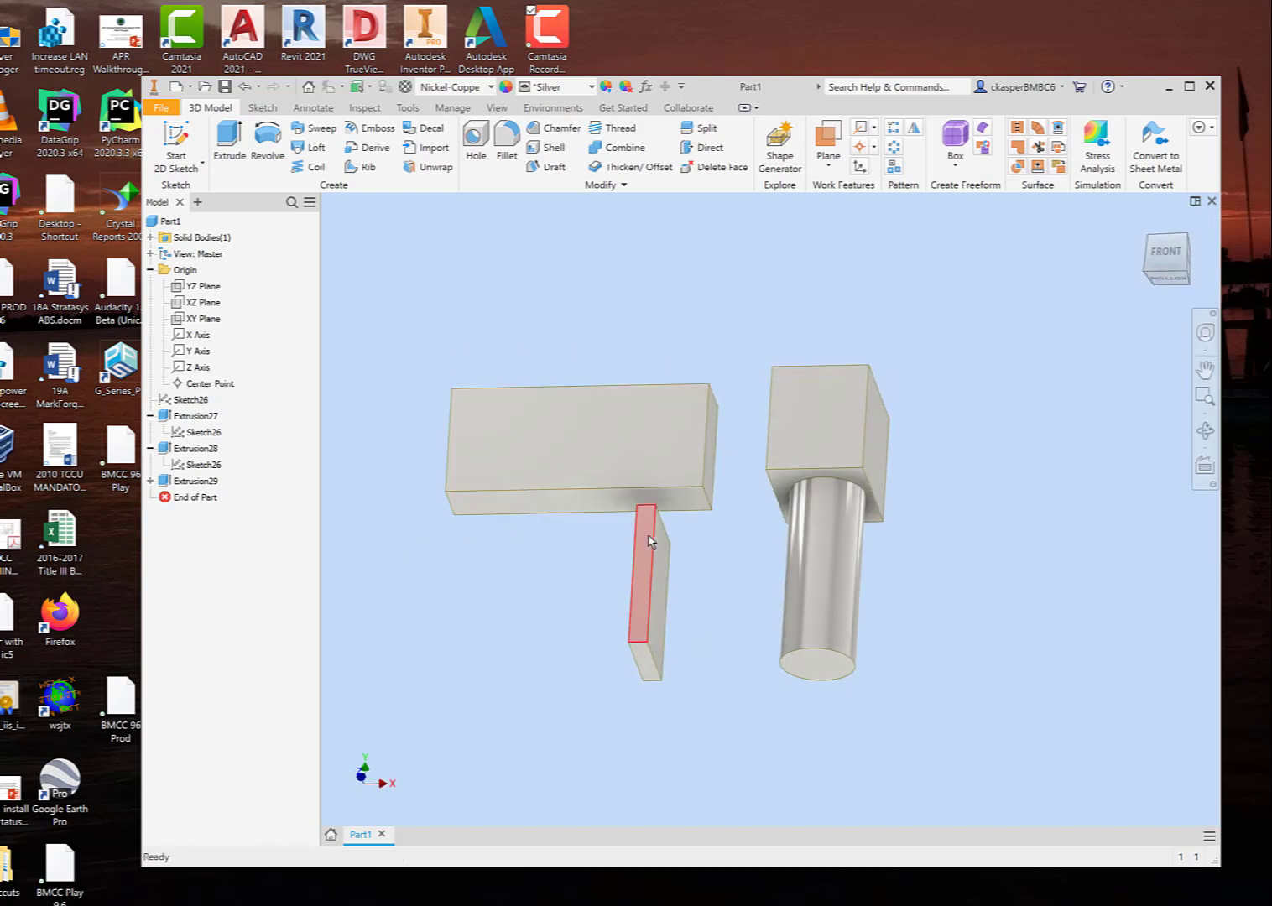
{"action": "scroll", "coordinate": [570, 490], "scroll_direction": "down", "scroll_amount": 2}
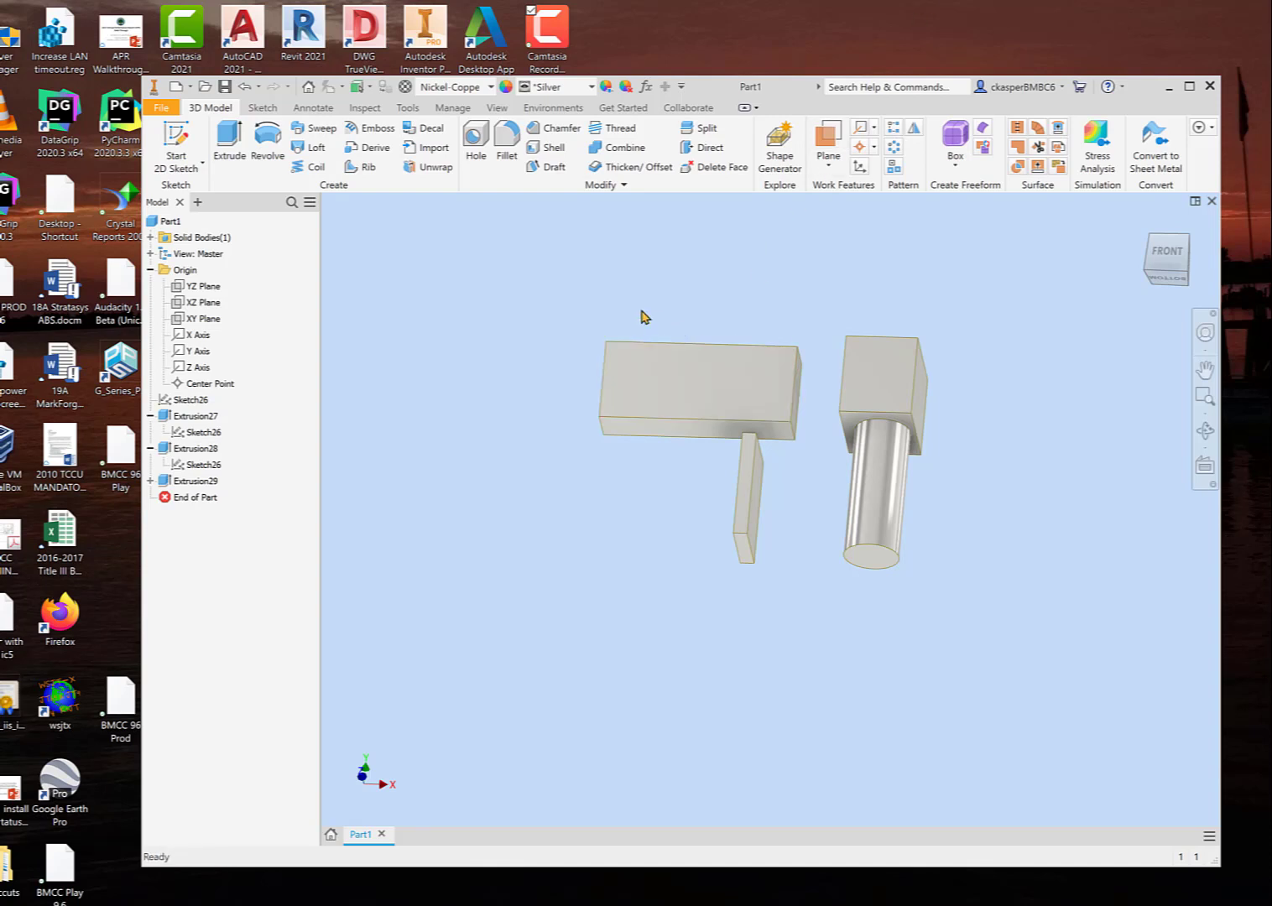
{"action": "middle_click_drag", "start_coordinate": [644, 316], "coordinate": [646, 351], "text": "shift"}
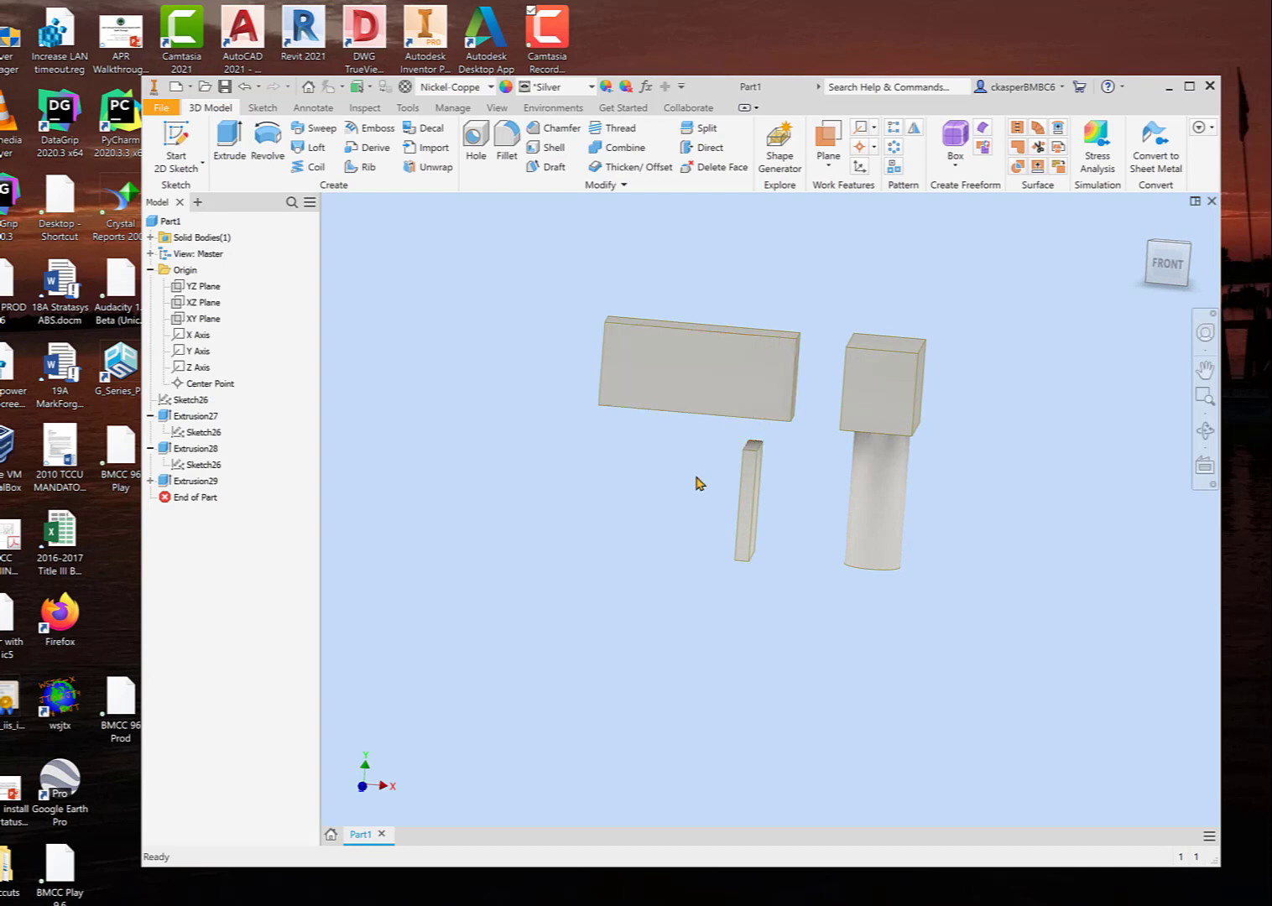
{"action": "middle_click_drag", "start_coordinate": [696, 483], "coordinate": [694, 299], "text": "shift"}
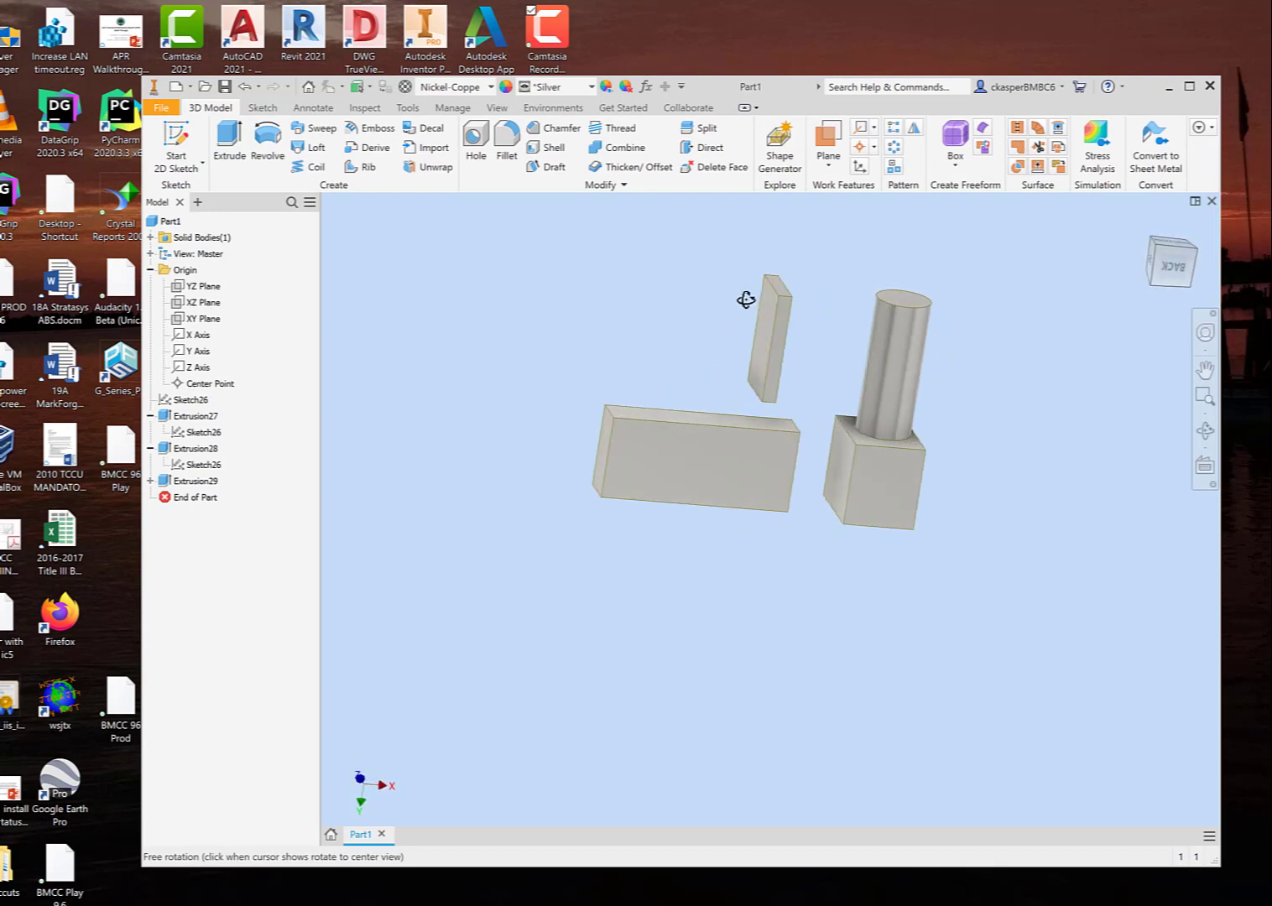
{"action": "key", "text": "Escape"}
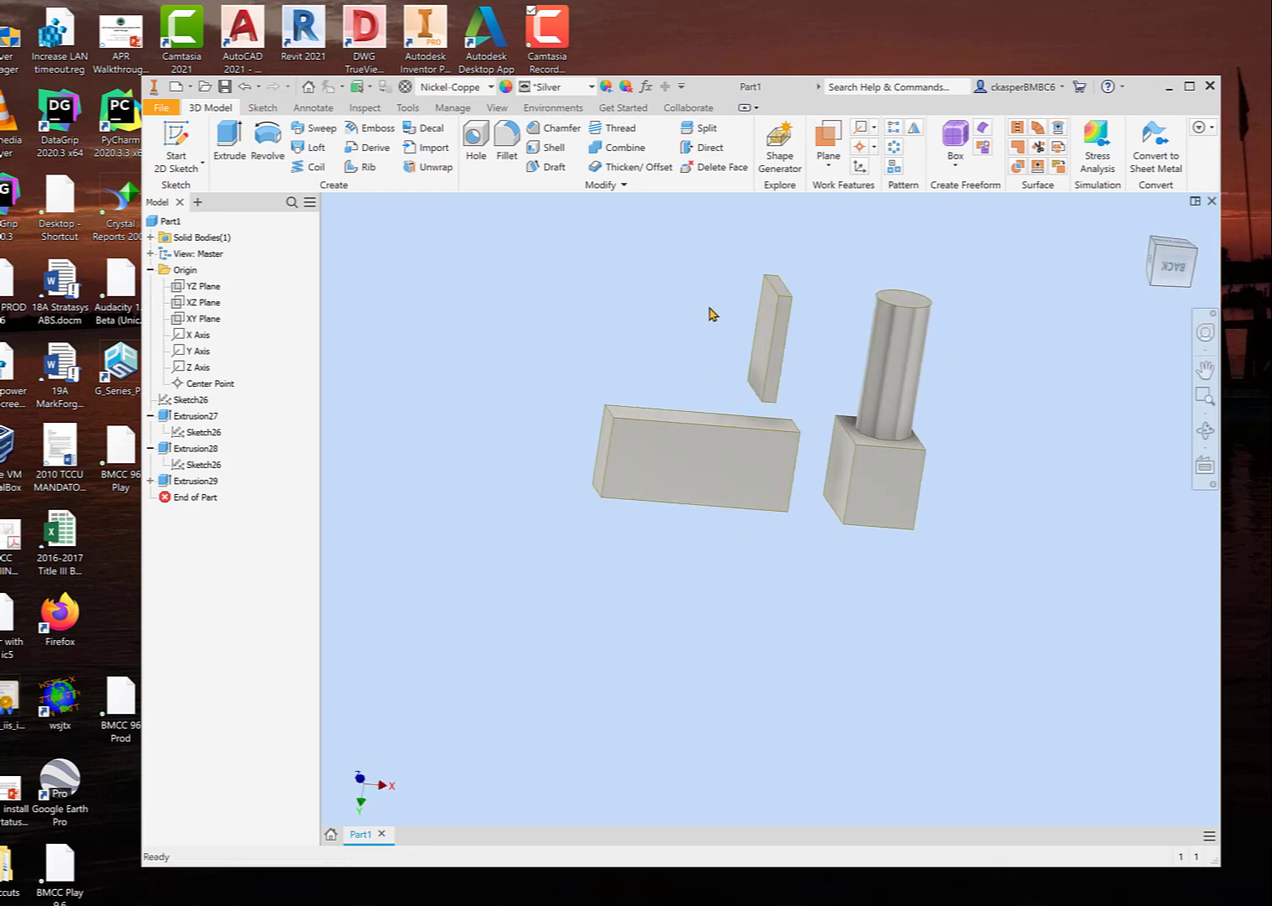
Step: Start a new sketch on the underside face of the long bar facing the thin block
{"action": "middle_click_drag", "start_coordinate": [710, 305], "coordinate": [691, 375], "text": "shift"}
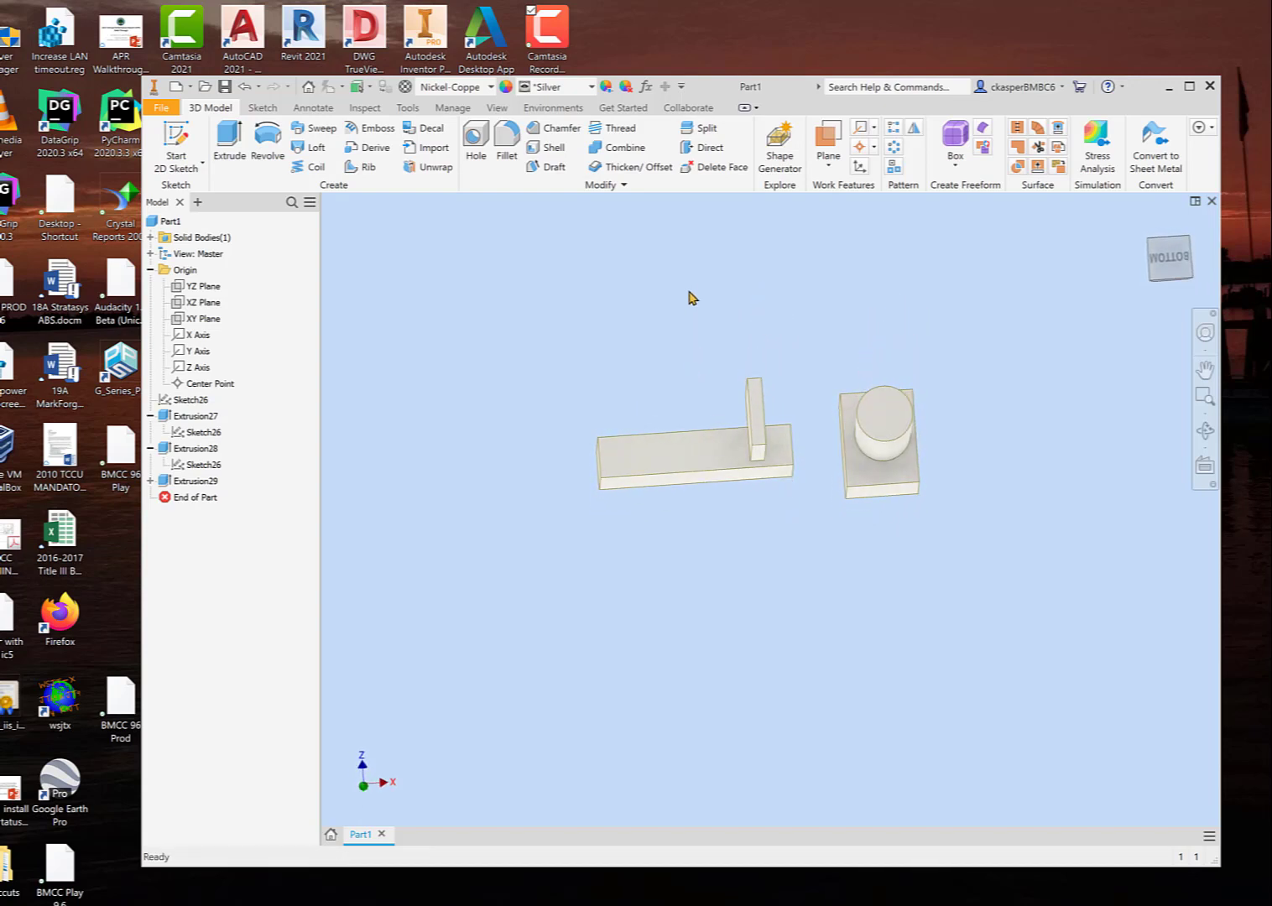
{"action": "left_click", "coordinate": [712, 454]}
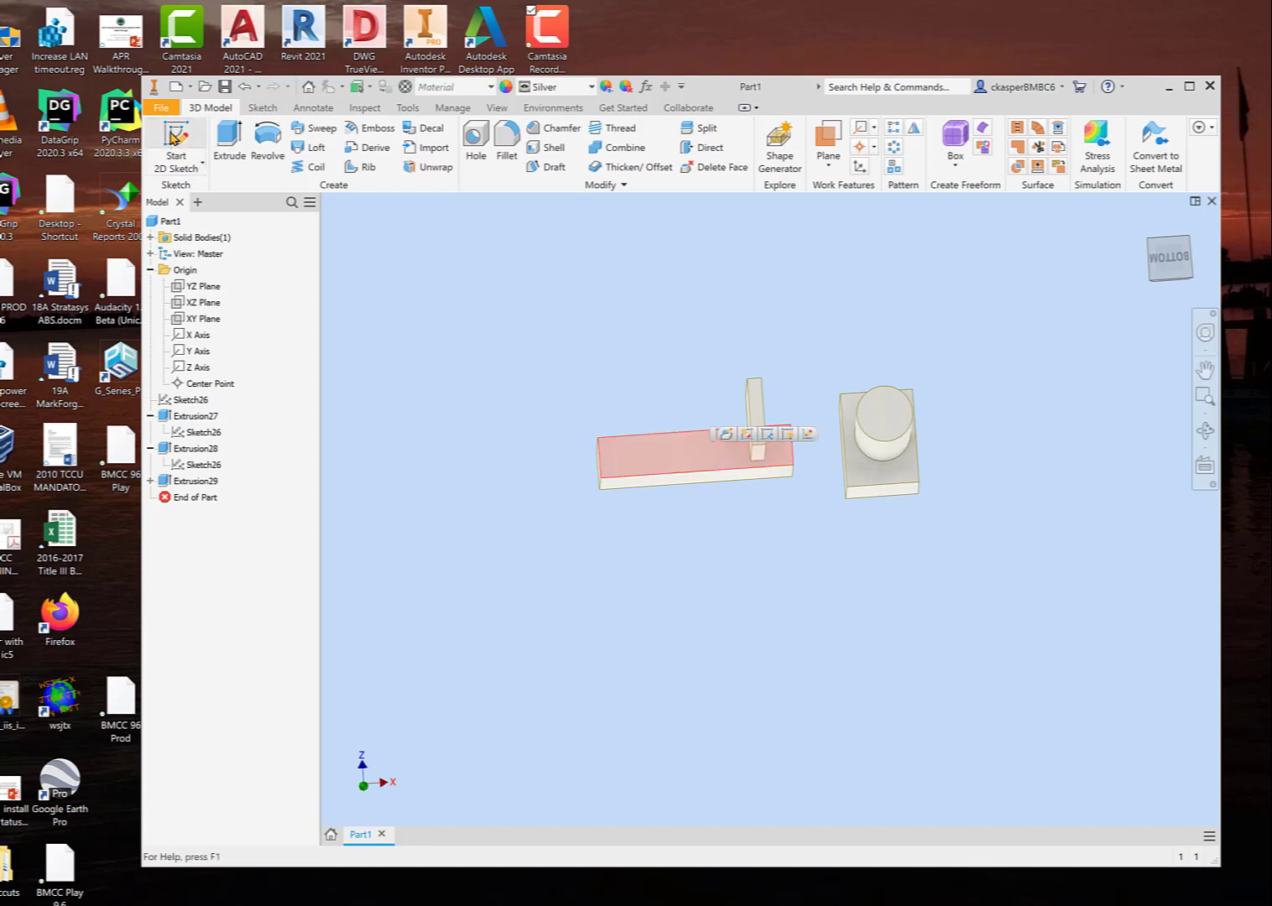
{"action": "left_click", "coordinate": [173, 137]}
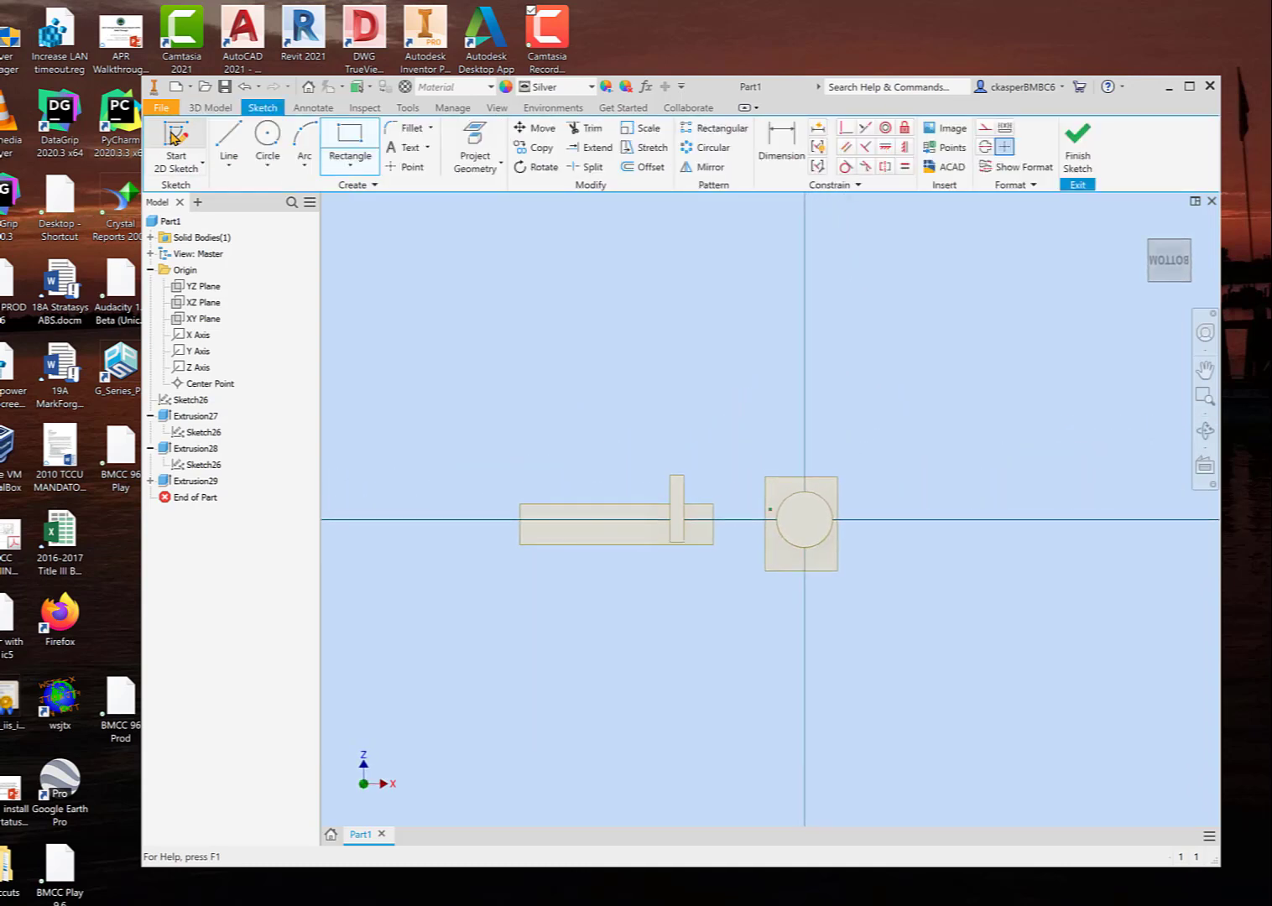
{"action": "scroll", "coordinate": [616, 555], "scroll_direction": "up", "scroll_amount": 3}
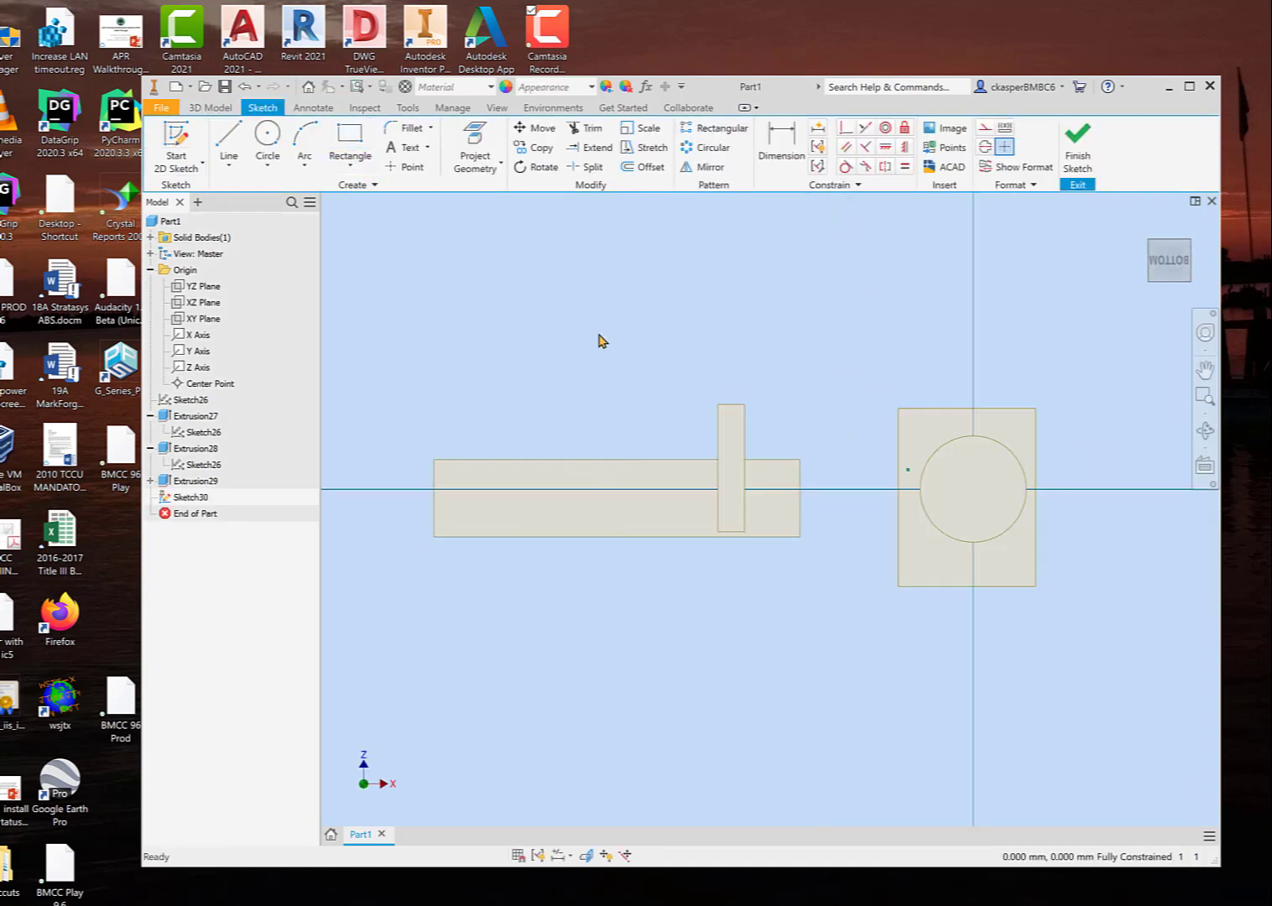
Step: Project the thin block's outline and the long bar's underside face into the sketch, and finish the sketch
{"action": "left_click", "coordinate": [489, 134]}
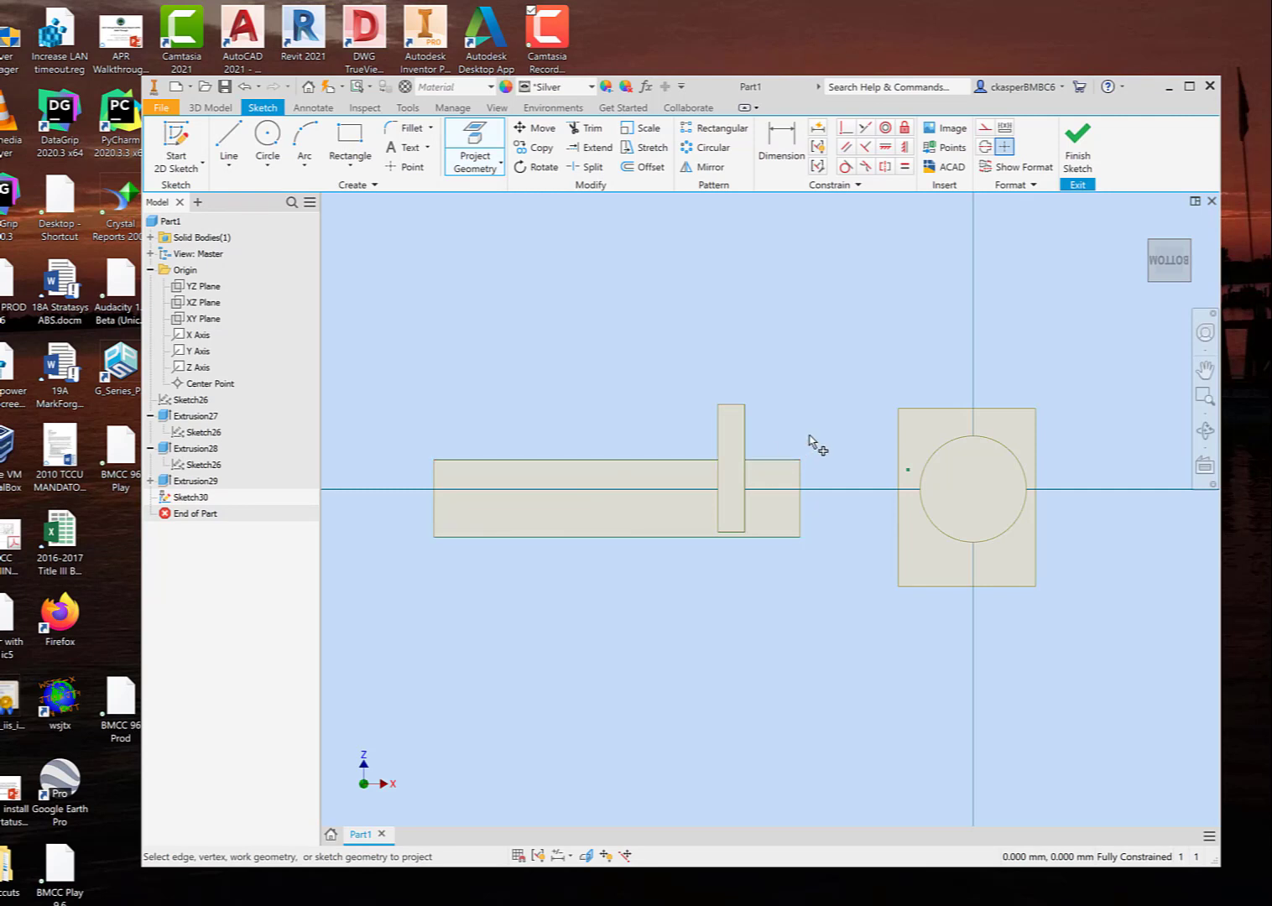
{"action": "mouse_move", "coordinate": [809, 443]}
{"action": "middle_mouse_down", "text": "shift"}
{"action": "mouse_move", "coordinate": [808, 389]}
{"action": "mouse_move", "coordinate": [849, 372]}
{"action": "mouse_move", "coordinate": [851, 389]}
{"action": "middle_mouse_up", "text": "shift"}
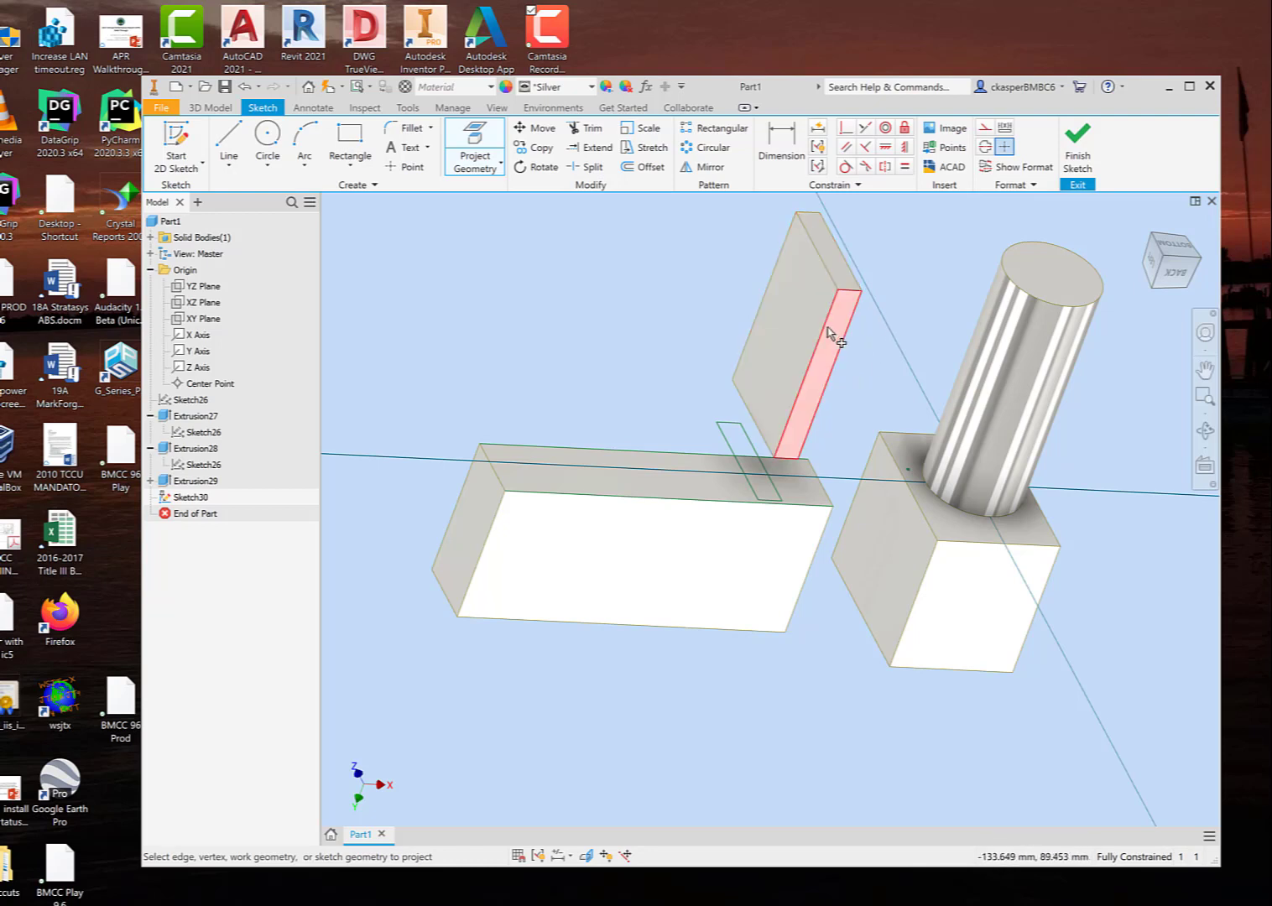
{"action": "left_click", "coordinate": [788, 502]}
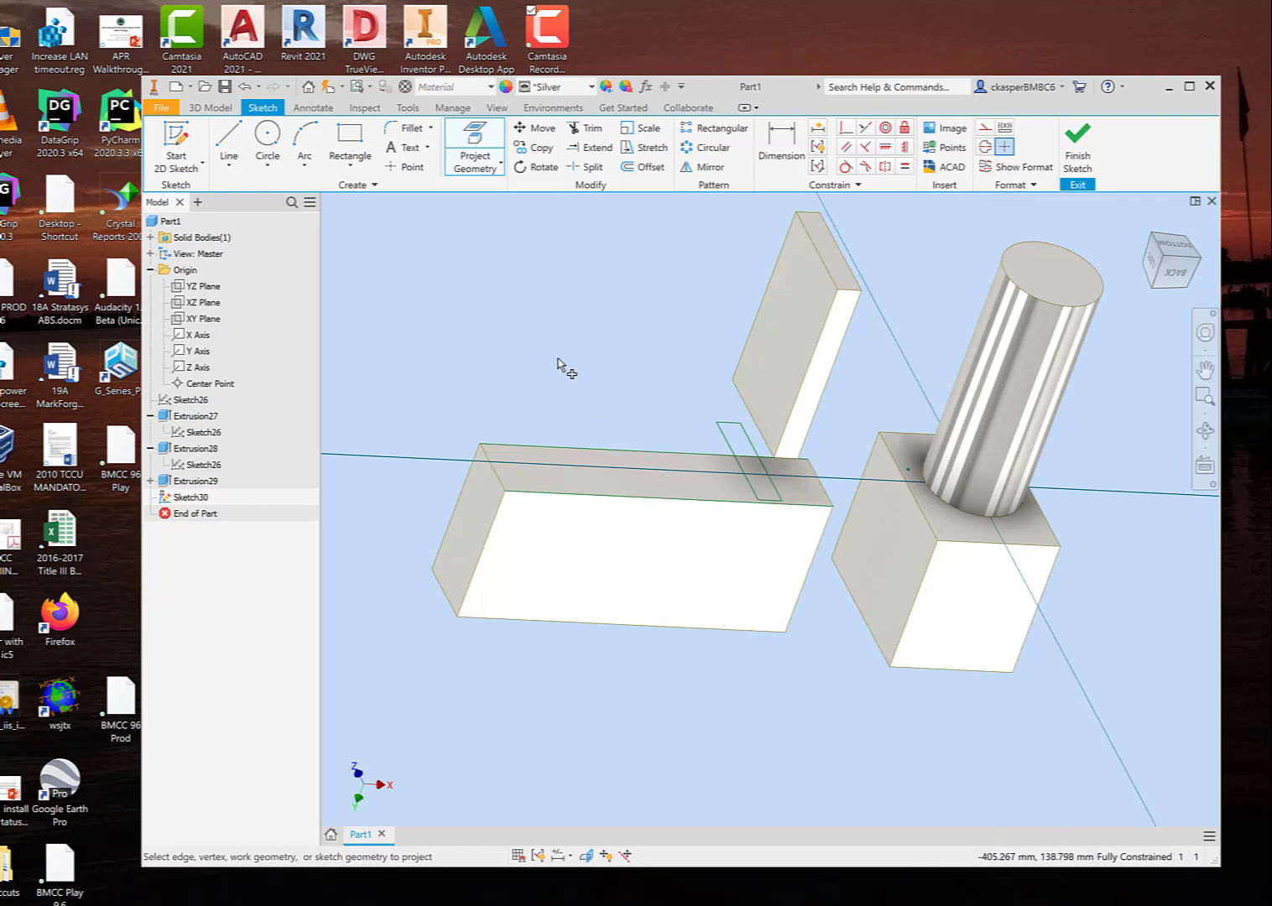
{"action": "left_click", "coordinate": [1076, 147]}
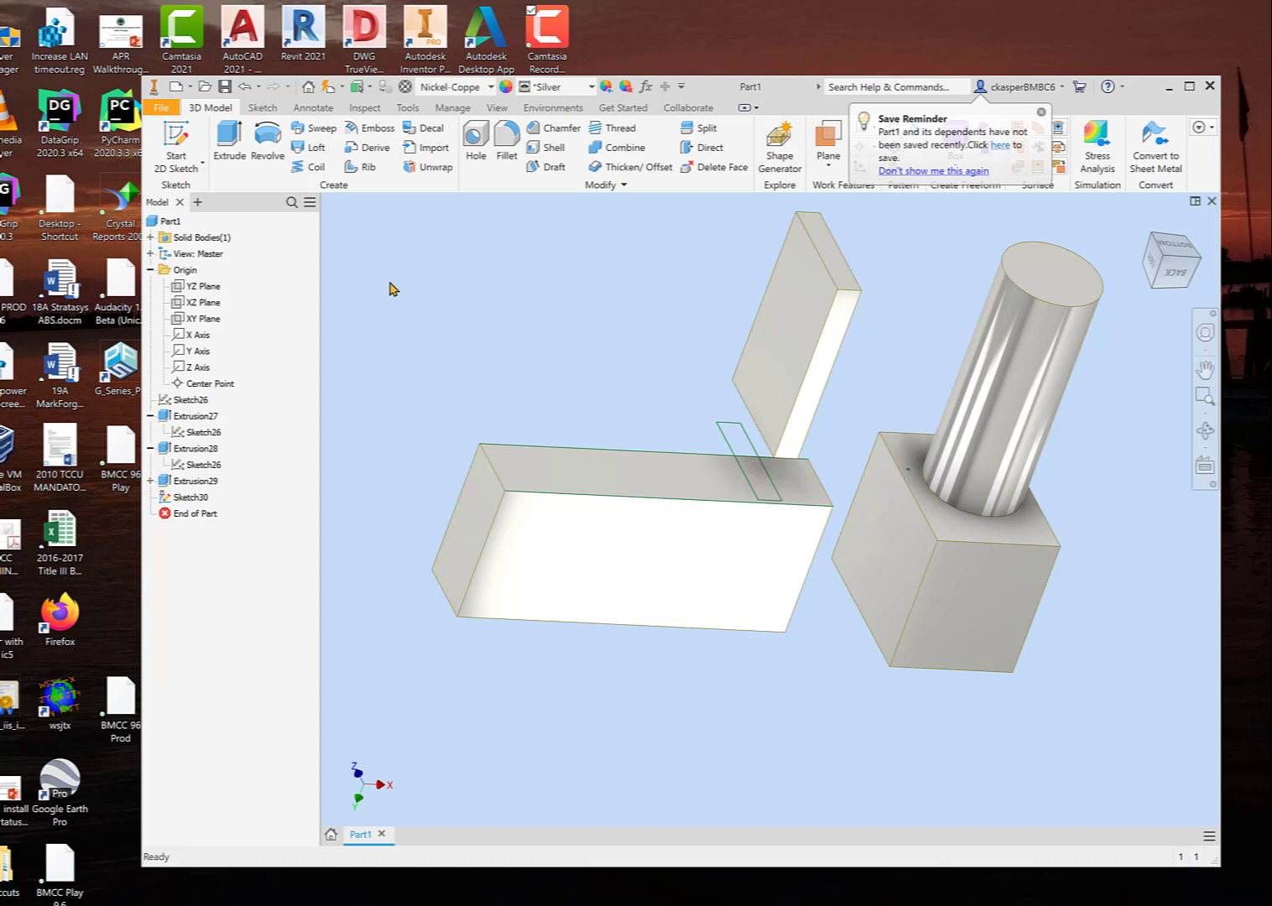
Step: Start an Extrude using the region where the thin block's projected outline overlaps the long bar's face as the profile
{"action": "left_click", "coordinate": [229, 142]}
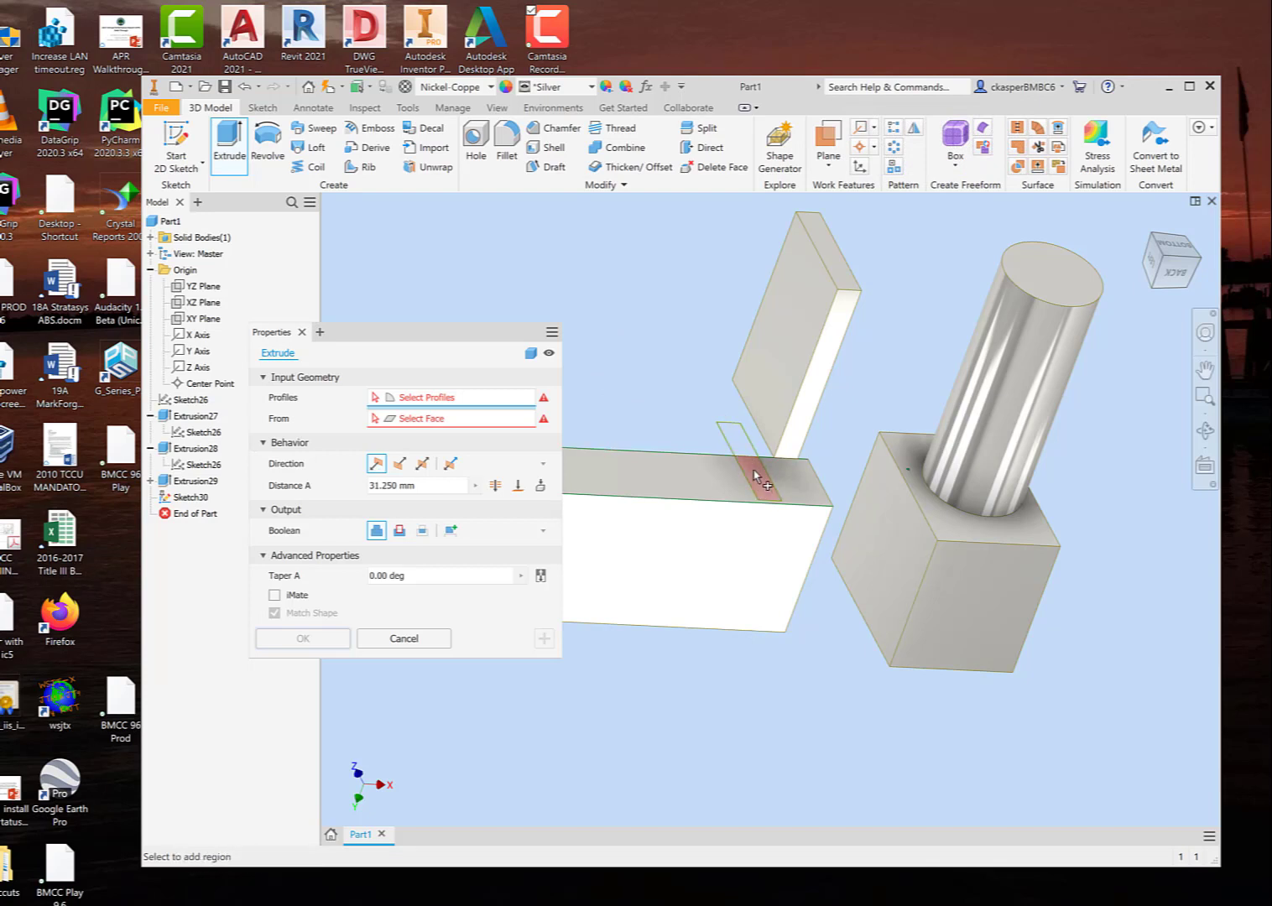
{"action": "scroll", "coordinate": [753, 472], "scroll_direction": "down", "scroll_amount": 4}
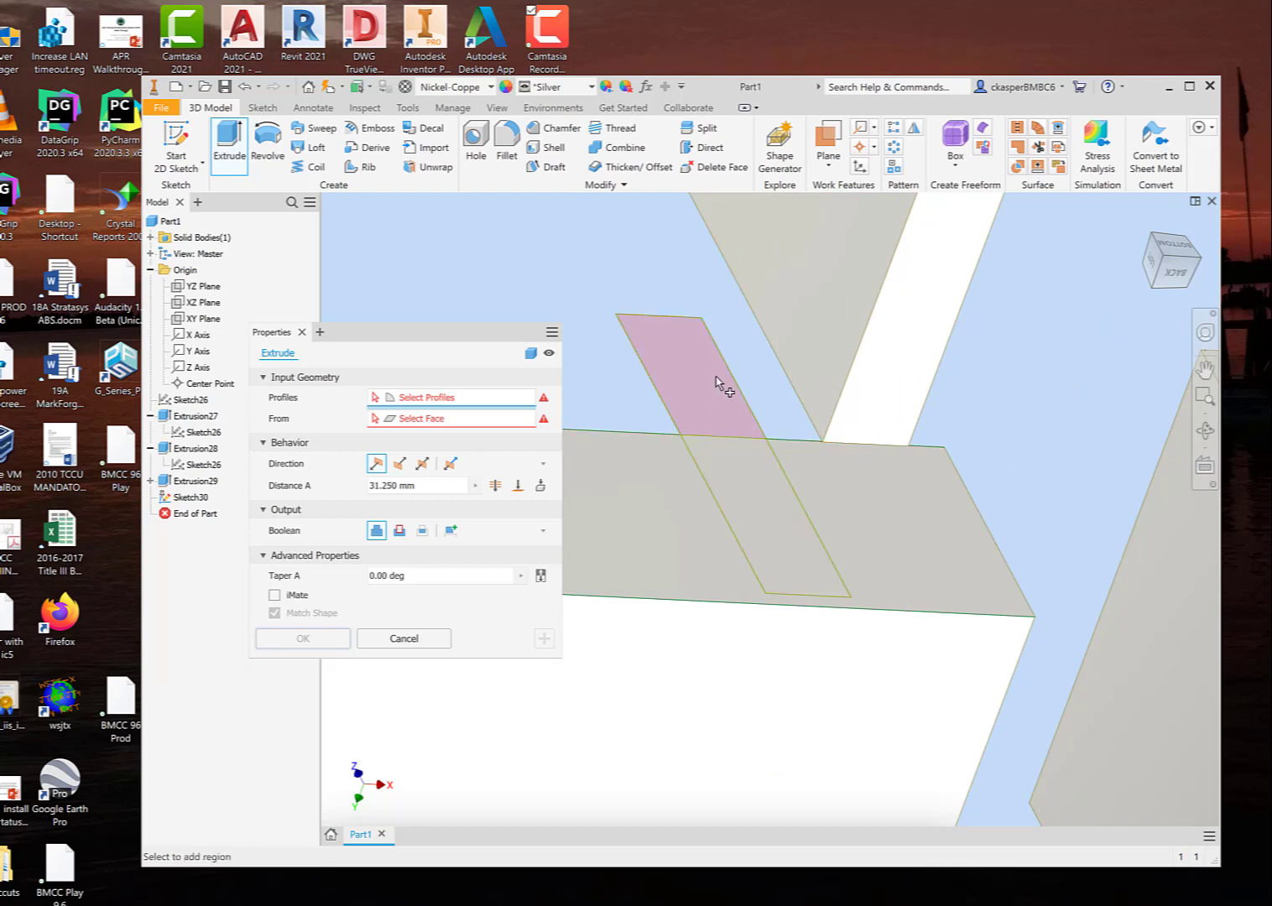
{"action": "left_click", "coordinate": [756, 517]}
{"action": "scroll", "coordinate": [756, 517], "scroll_direction": "up", "scroll_amount": 2}
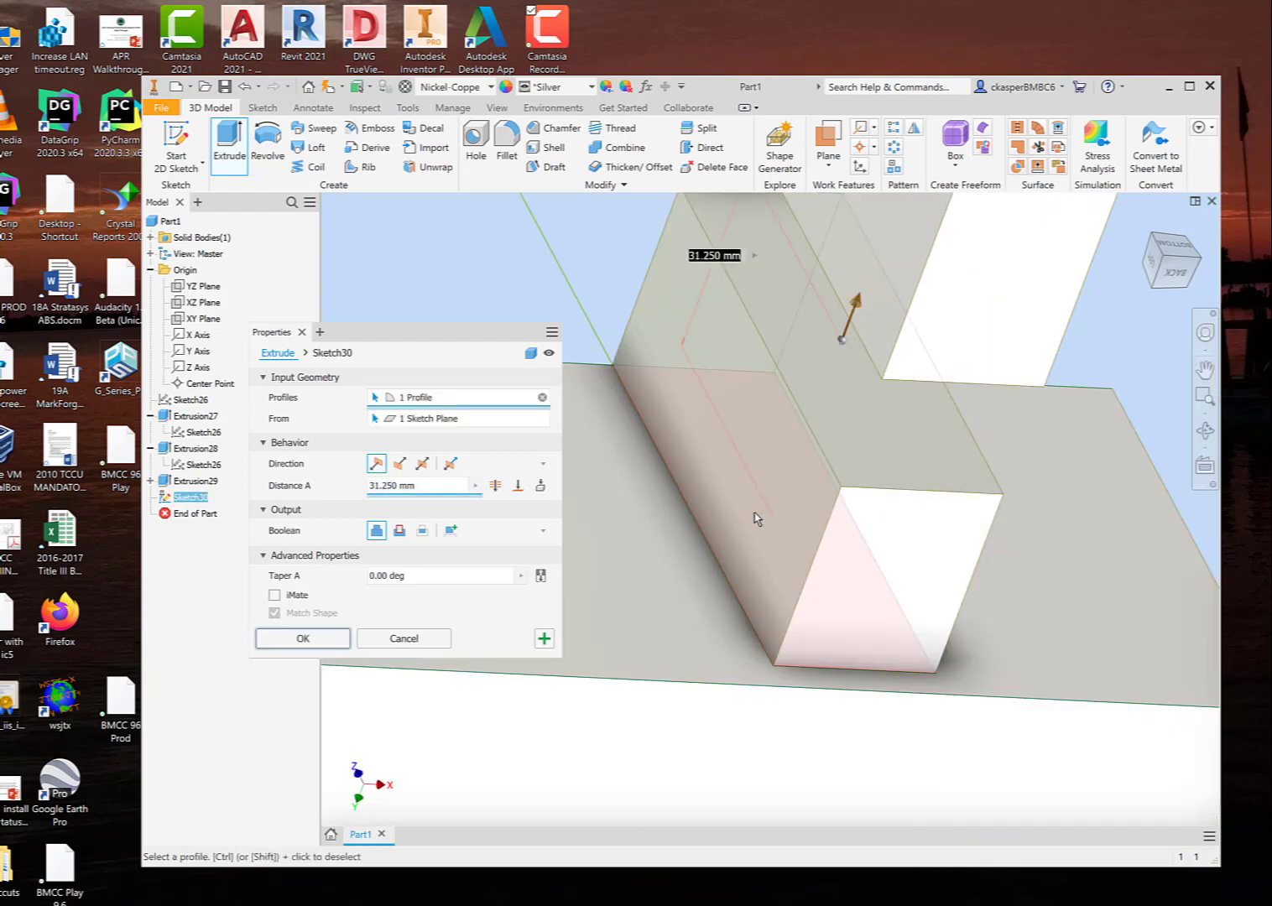
{"action": "scroll", "coordinate": [756, 518], "scroll_direction": "up", "scroll_amount": 1}
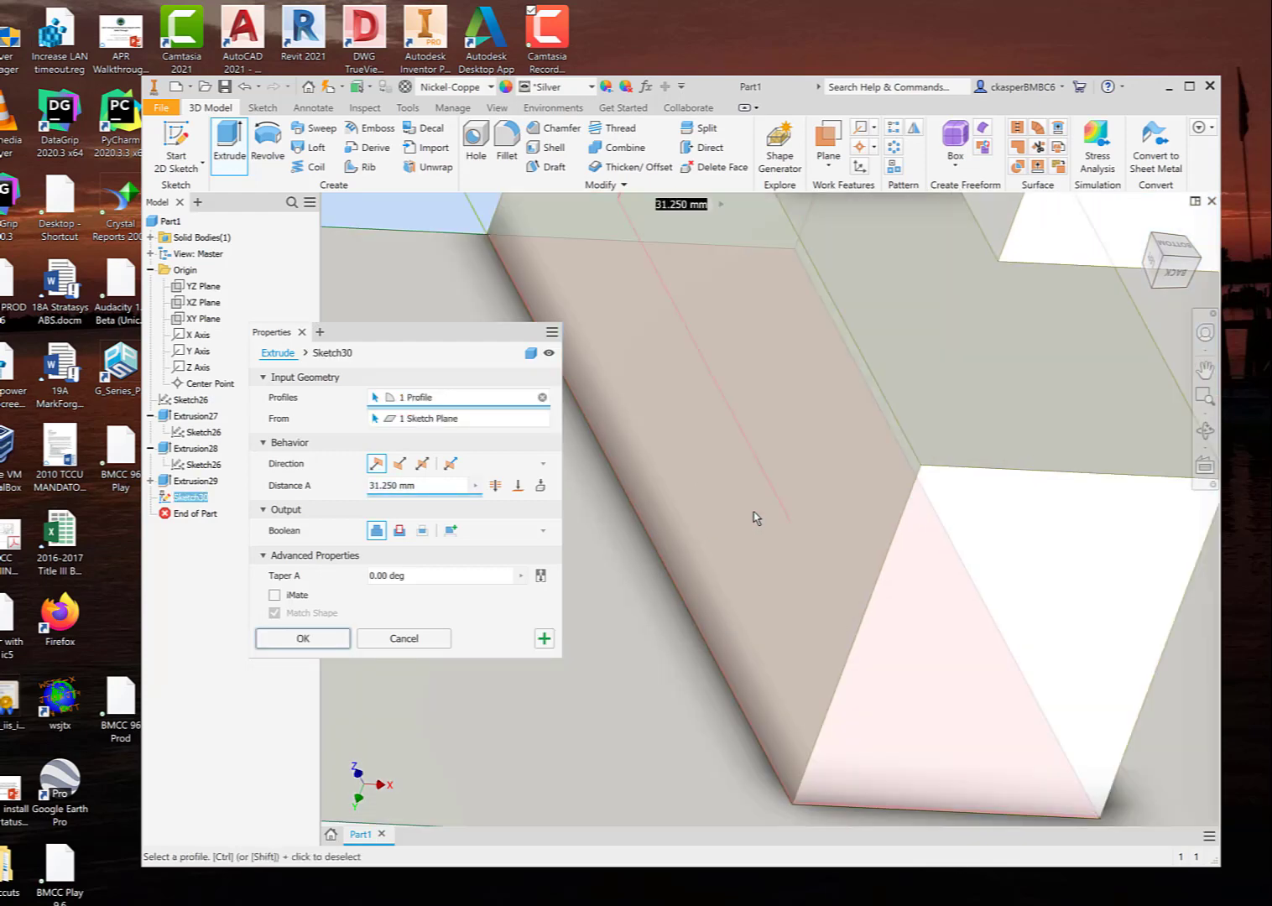
{"action": "scroll", "coordinate": [756, 517], "scroll_direction": "down", "scroll_amount": 3}
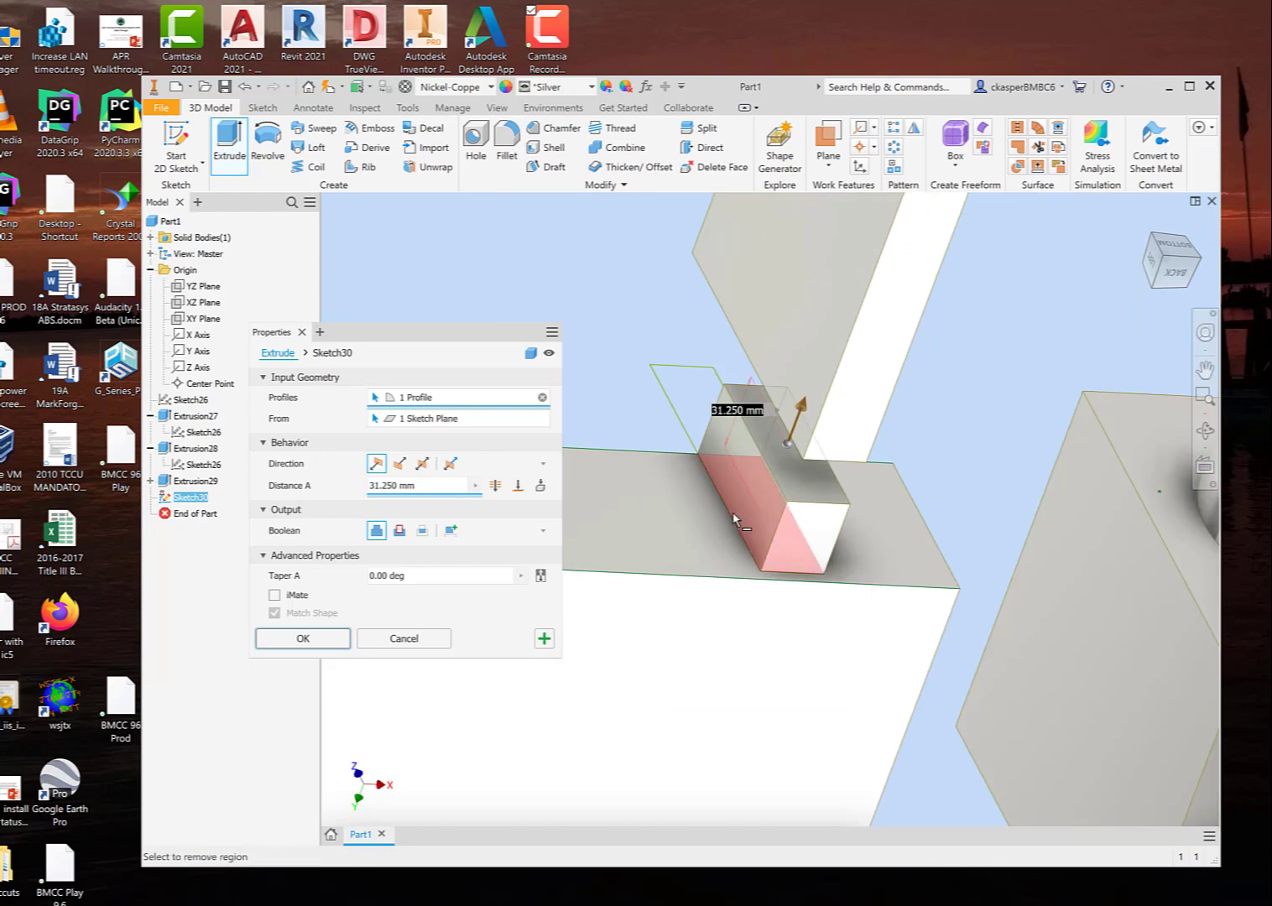
{"action": "middle_click_drag", "start_coordinate": [953, 499], "coordinate": [923, 460], "text": "shift"}
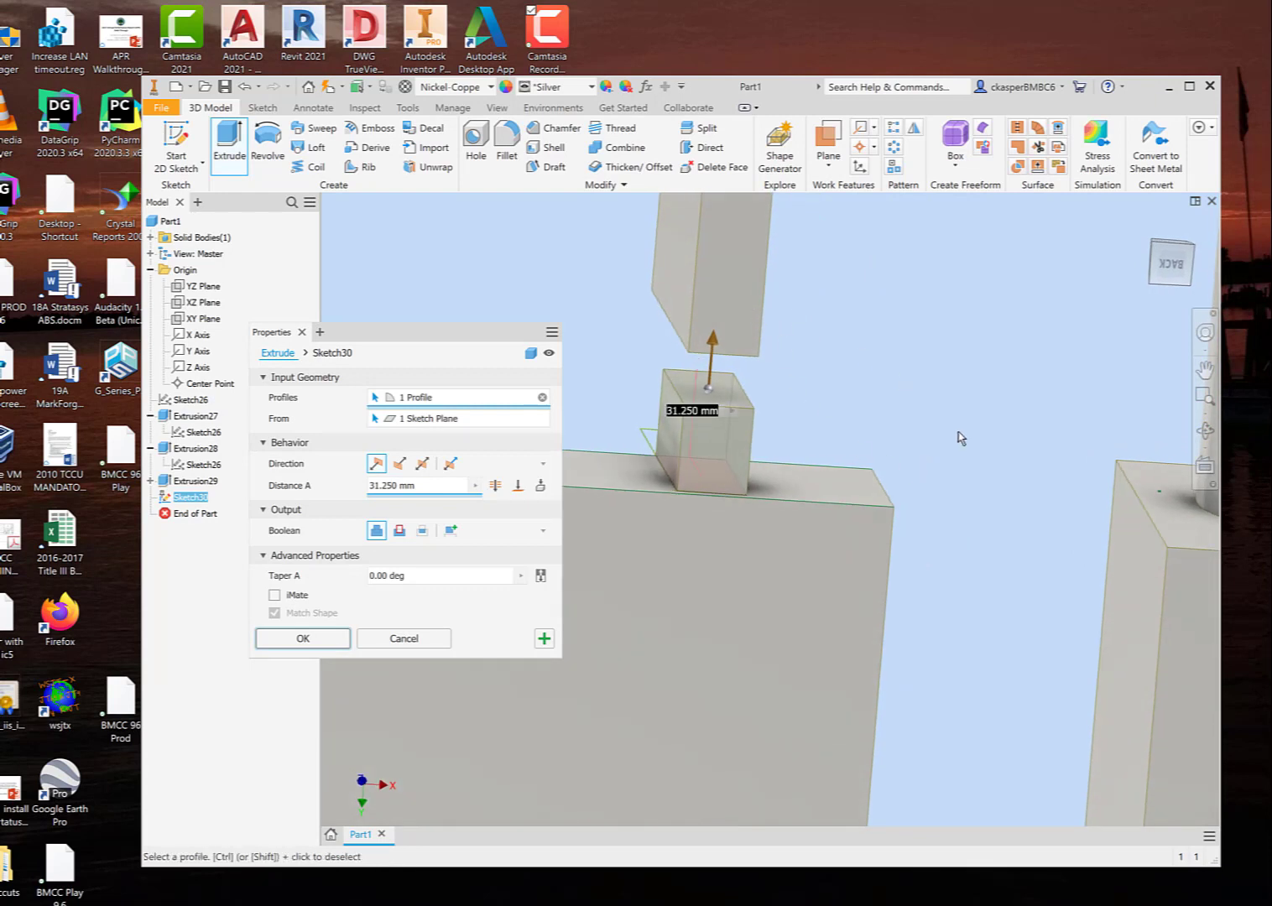
{"action": "scroll", "coordinate": [965, 602], "scroll_direction": "down", "scroll_amount": 2}
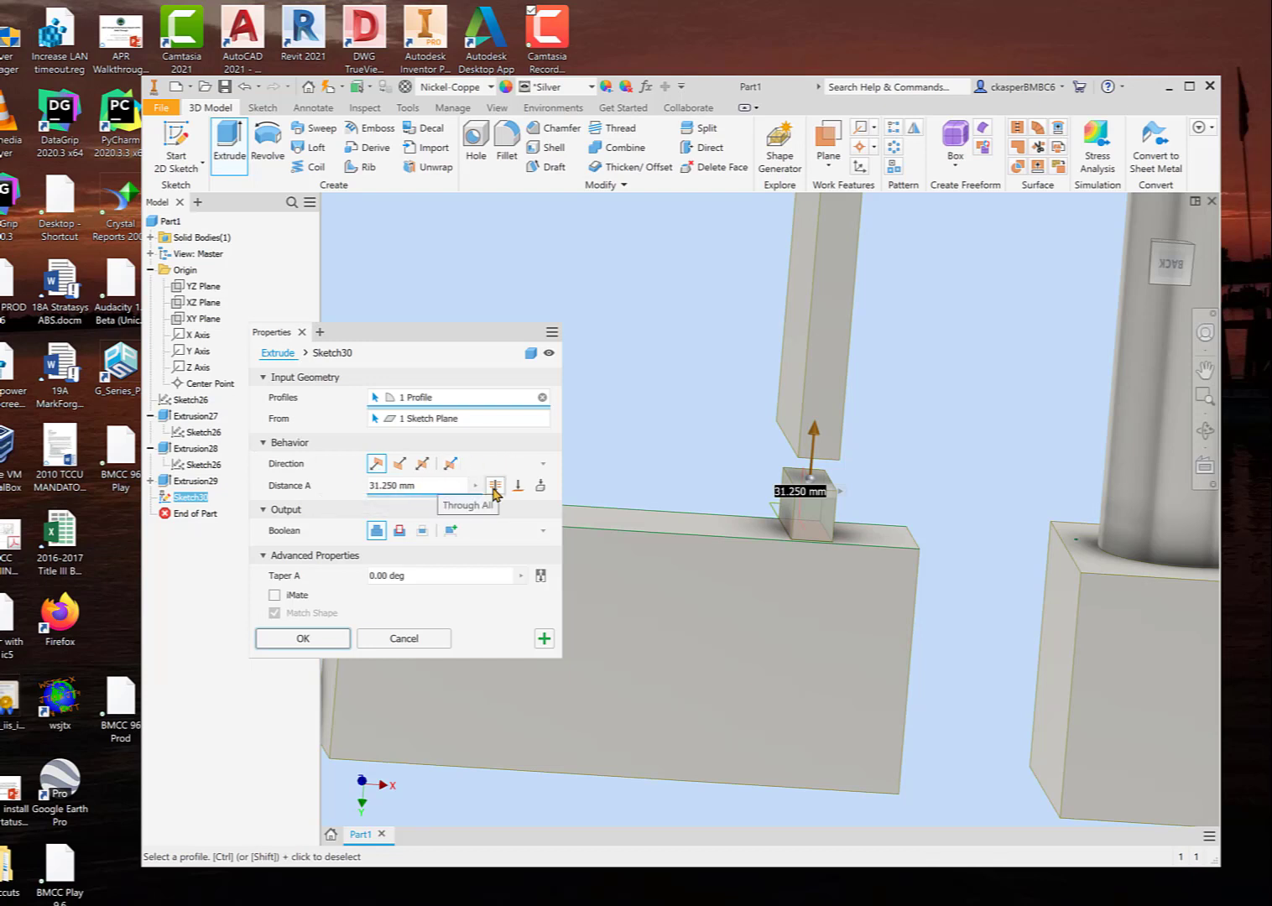
Step: Set the extrusion's extent to To Next, switching it off and on to compare it with the fixed distance
{"action": "left_click", "coordinate": [541, 486]}
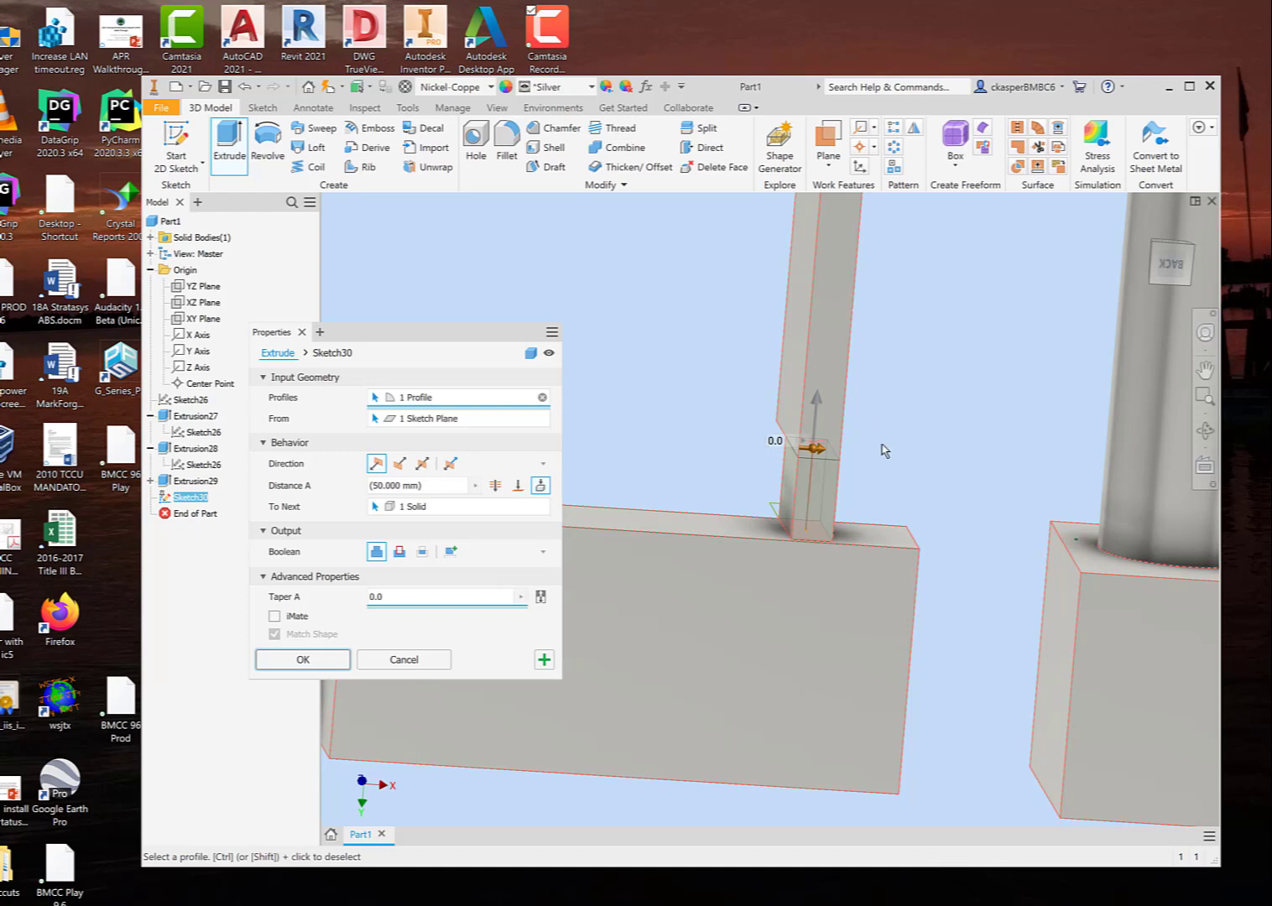
{"action": "middle_click_drag", "start_coordinate": [885, 451], "coordinate": [915, 431], "text": "shift"}
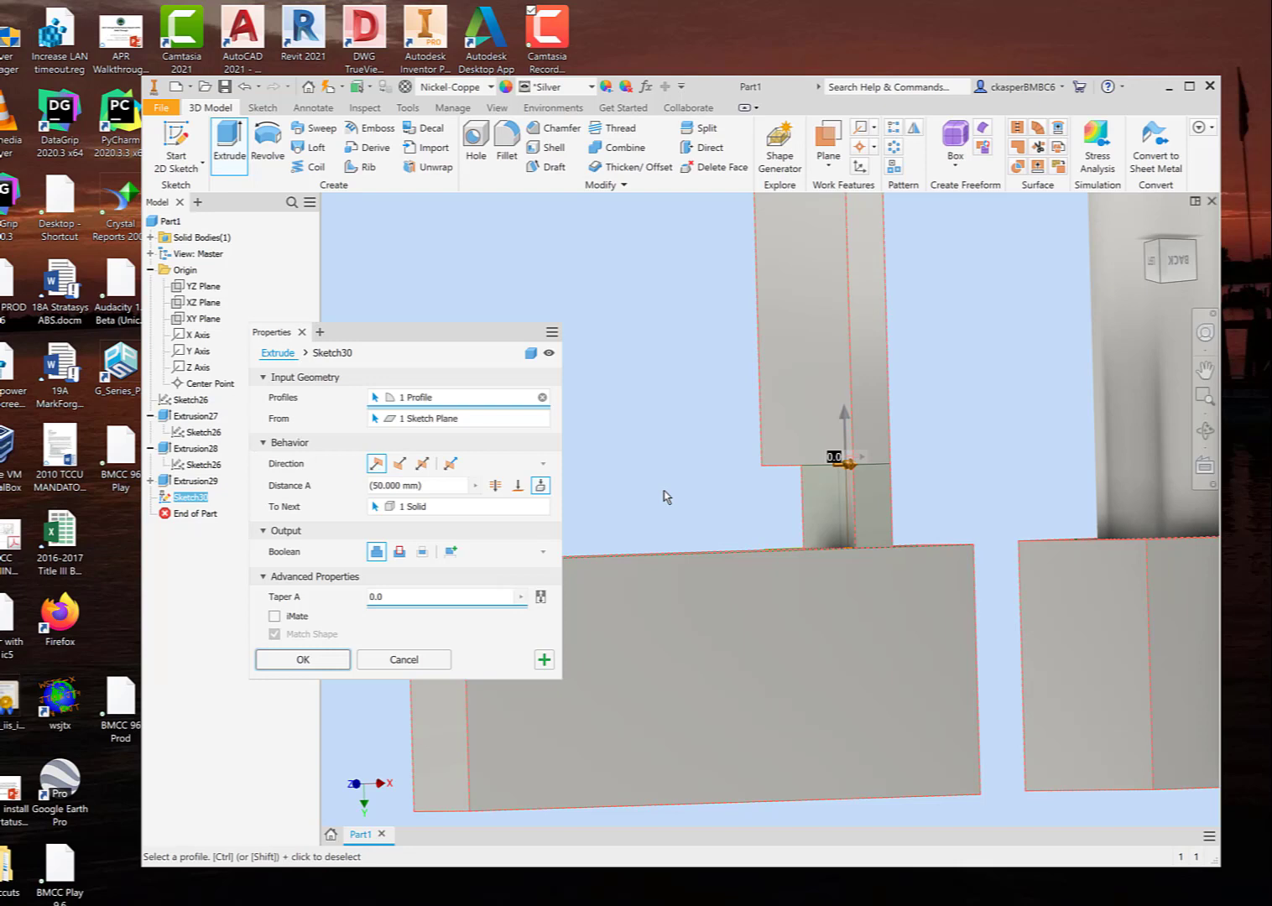
{"action": "left_click", "coordinate": [540, 485]}
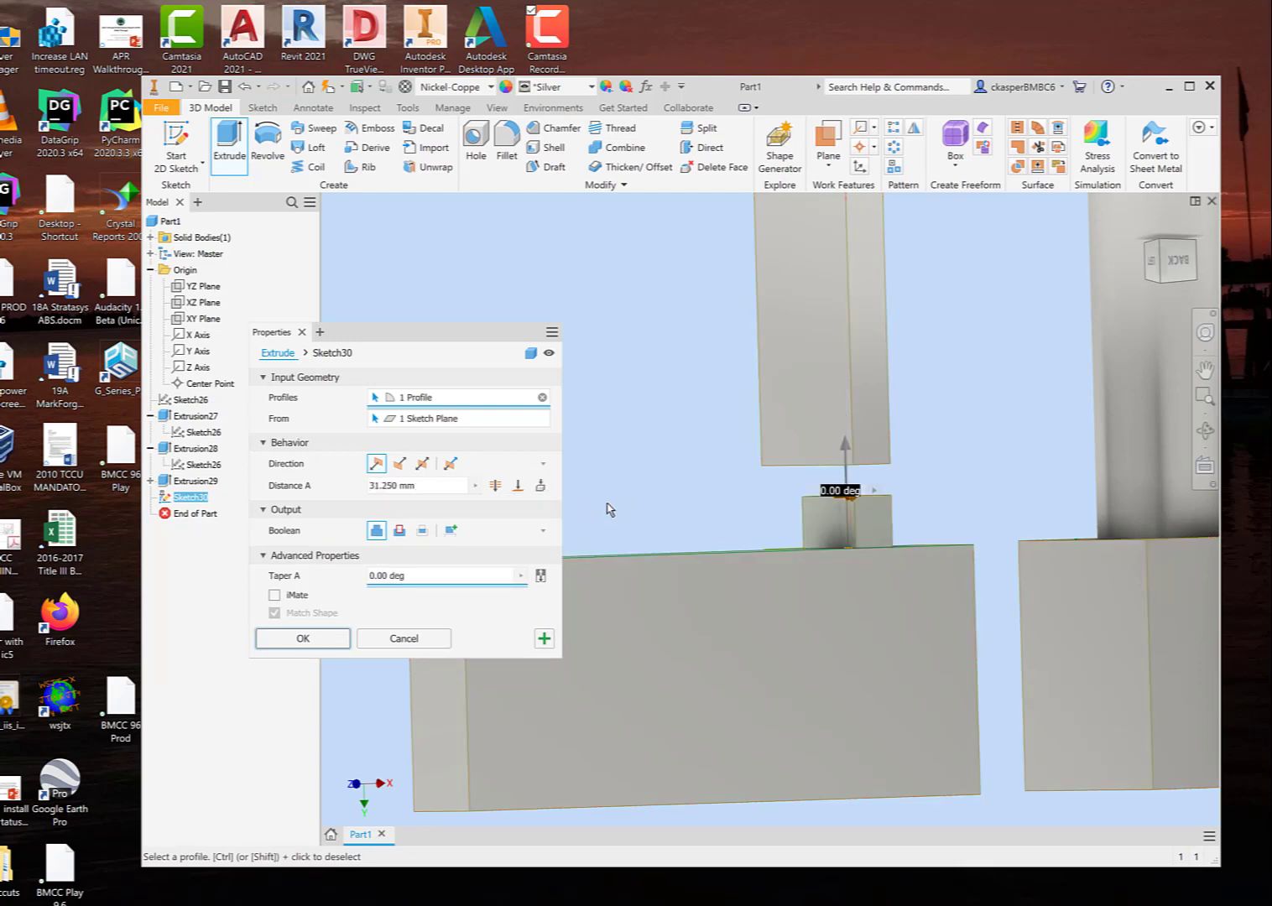
{"action": "left_click", "coordinate": [540, 486]}
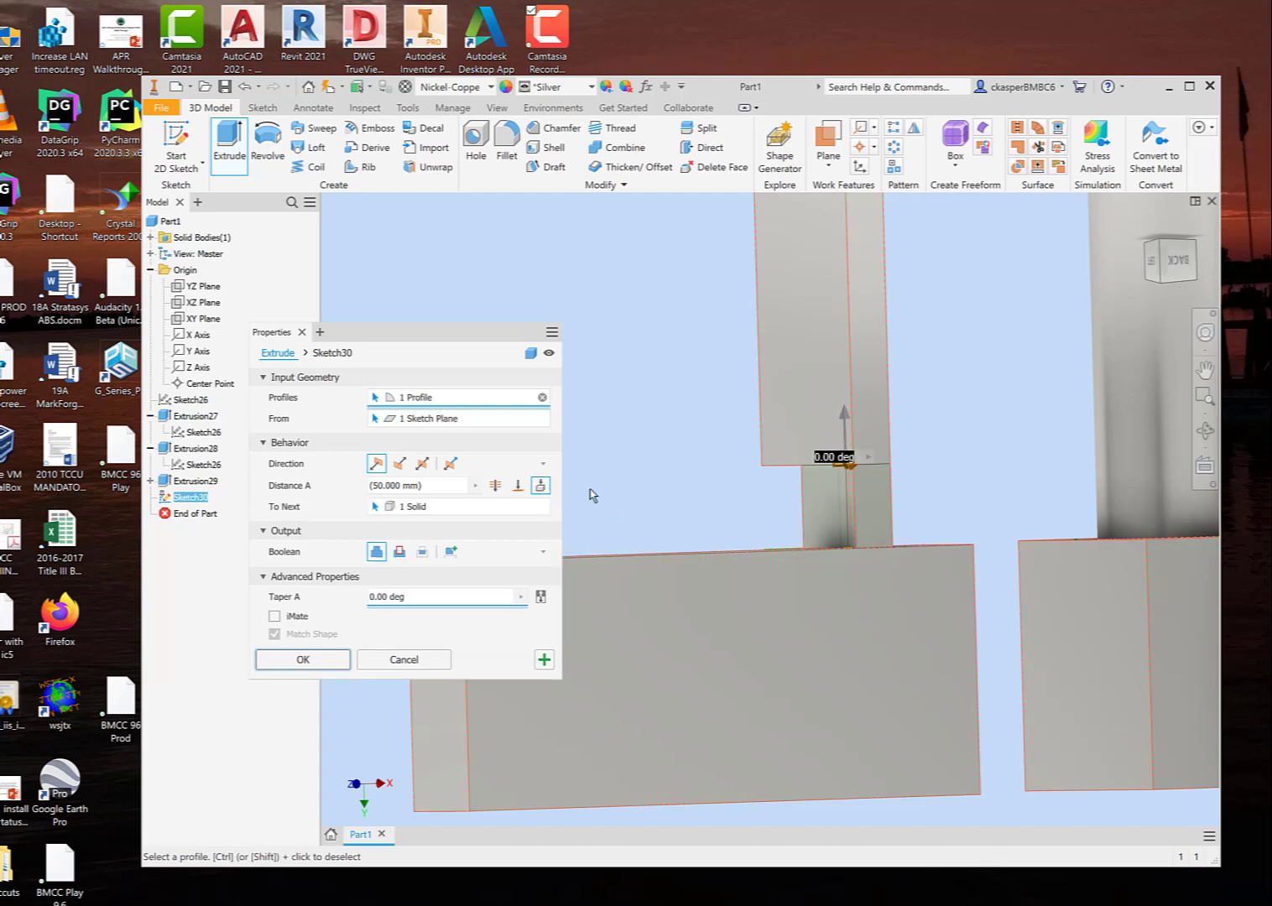
{"action": "left_click", "coordinate": [540, 485]}
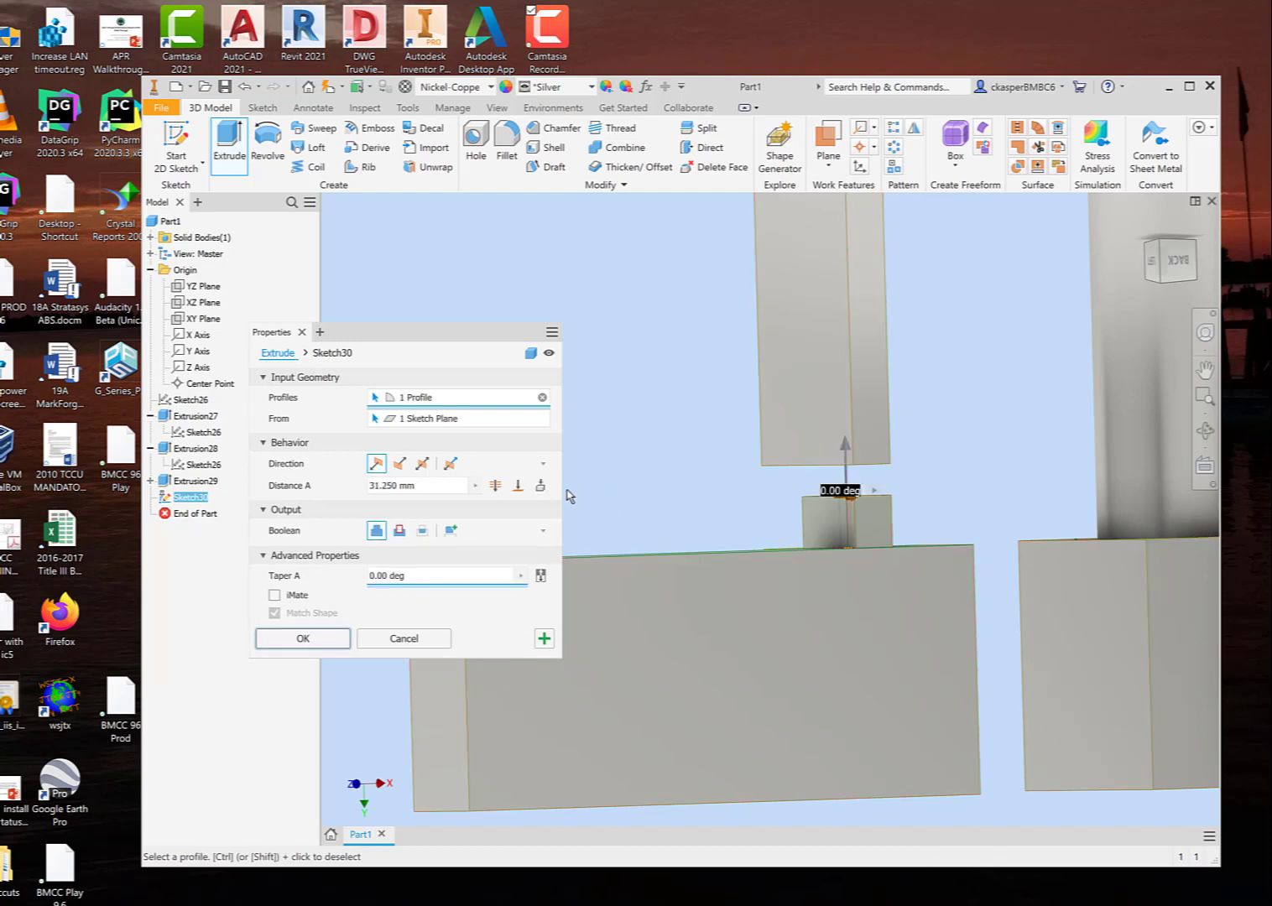
{"action": "left_click", "coordinate": [541, 486]}
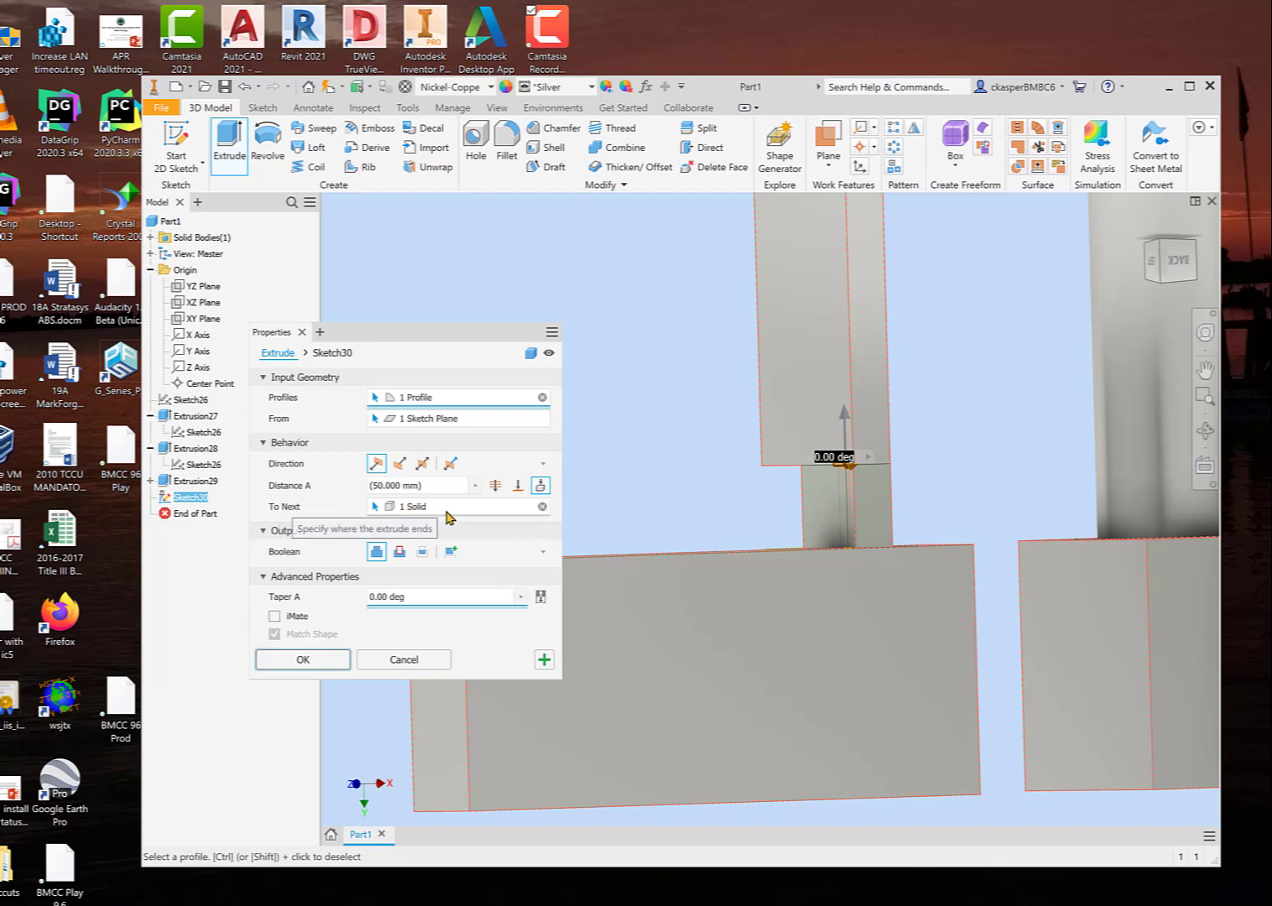
Step: Clear the To Next terminating solid and choose the solid again on the thin block
{"action": "left_click", "coordinate": [543, 508]}
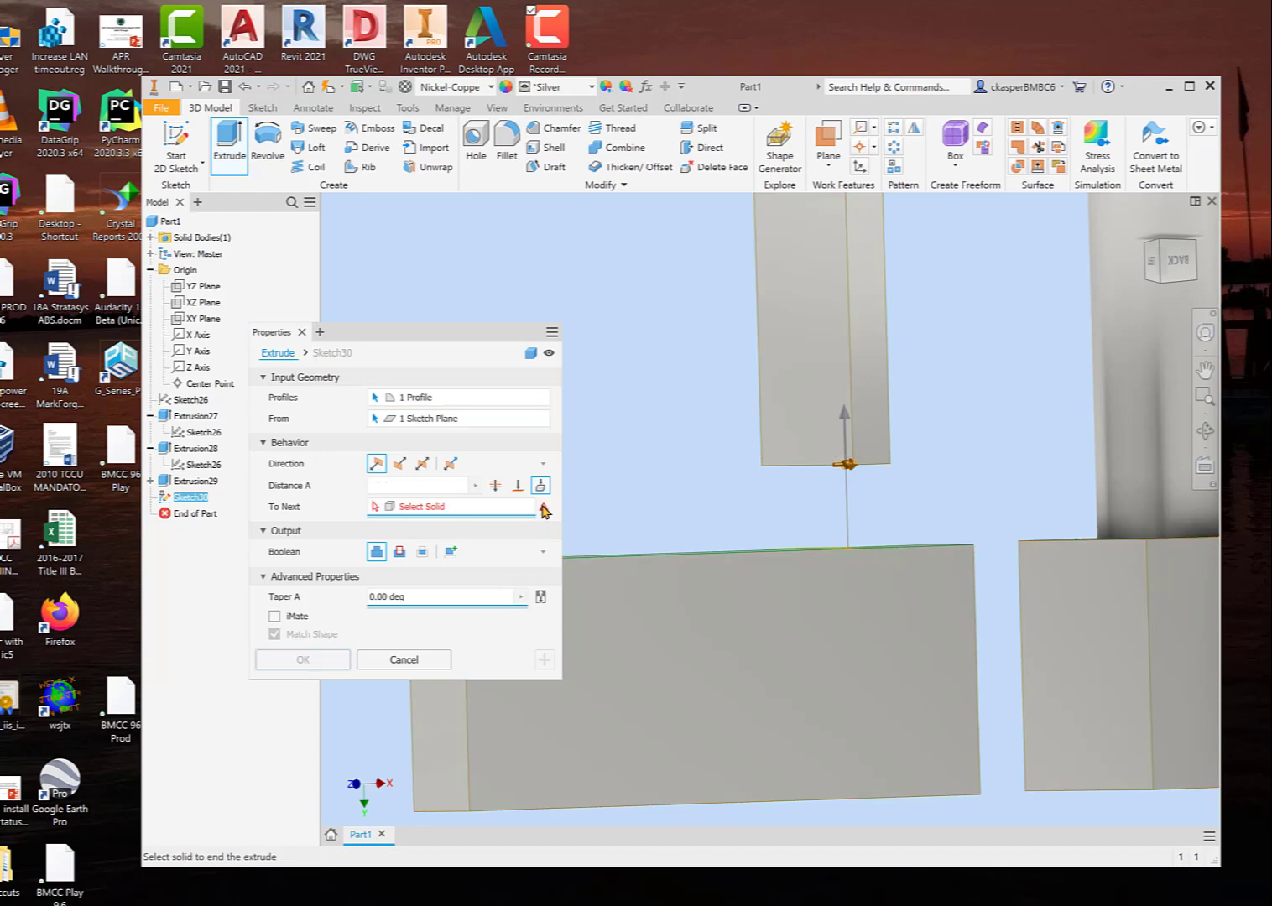
{"action": "scroll", "coordinate": [447, 760], "scroll_direction": "down", "scroll_amount": 3}
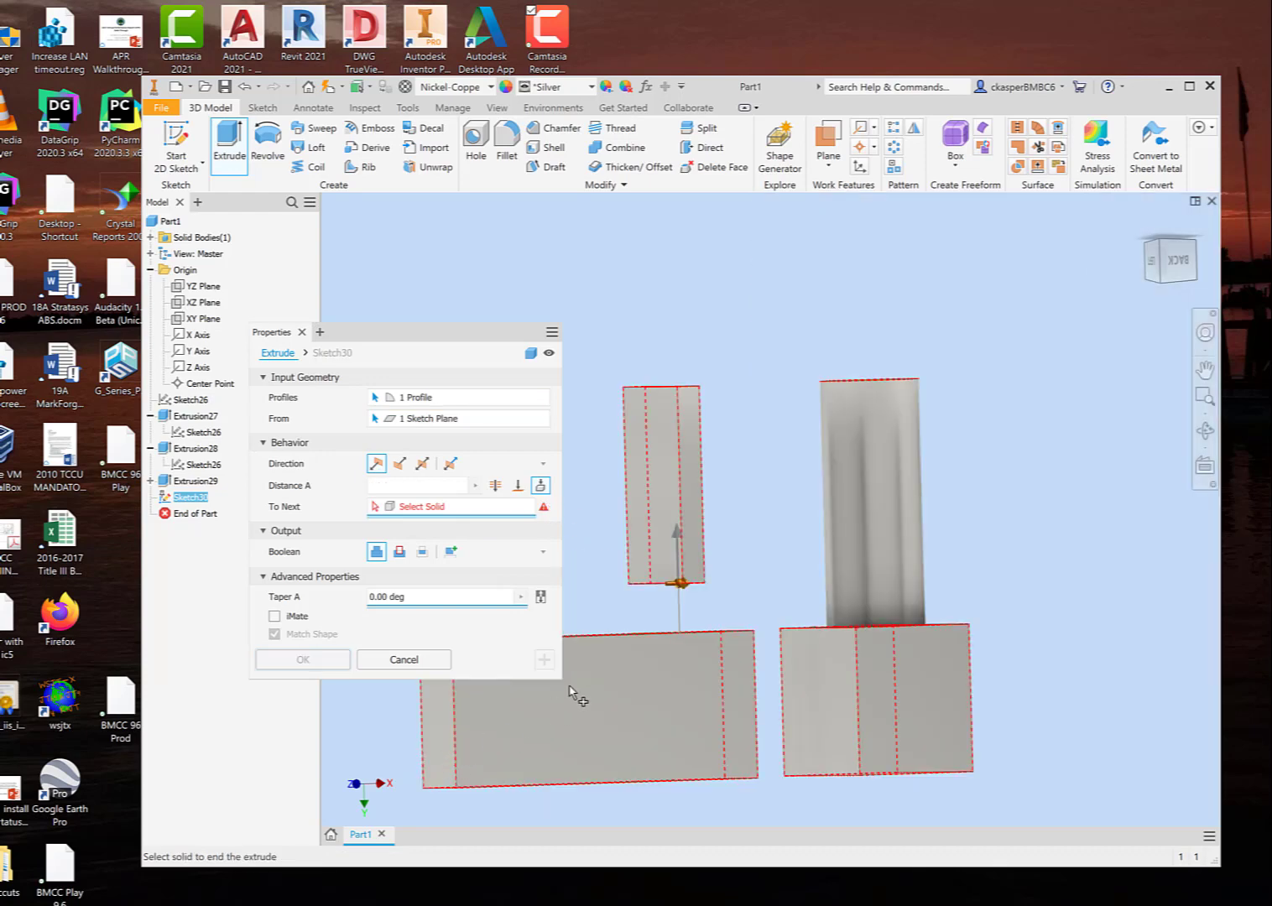
{"action": "middle_click_drag", "start_coordinate": [735, 403], "coordinate": [729, 444], "text": "shift"}
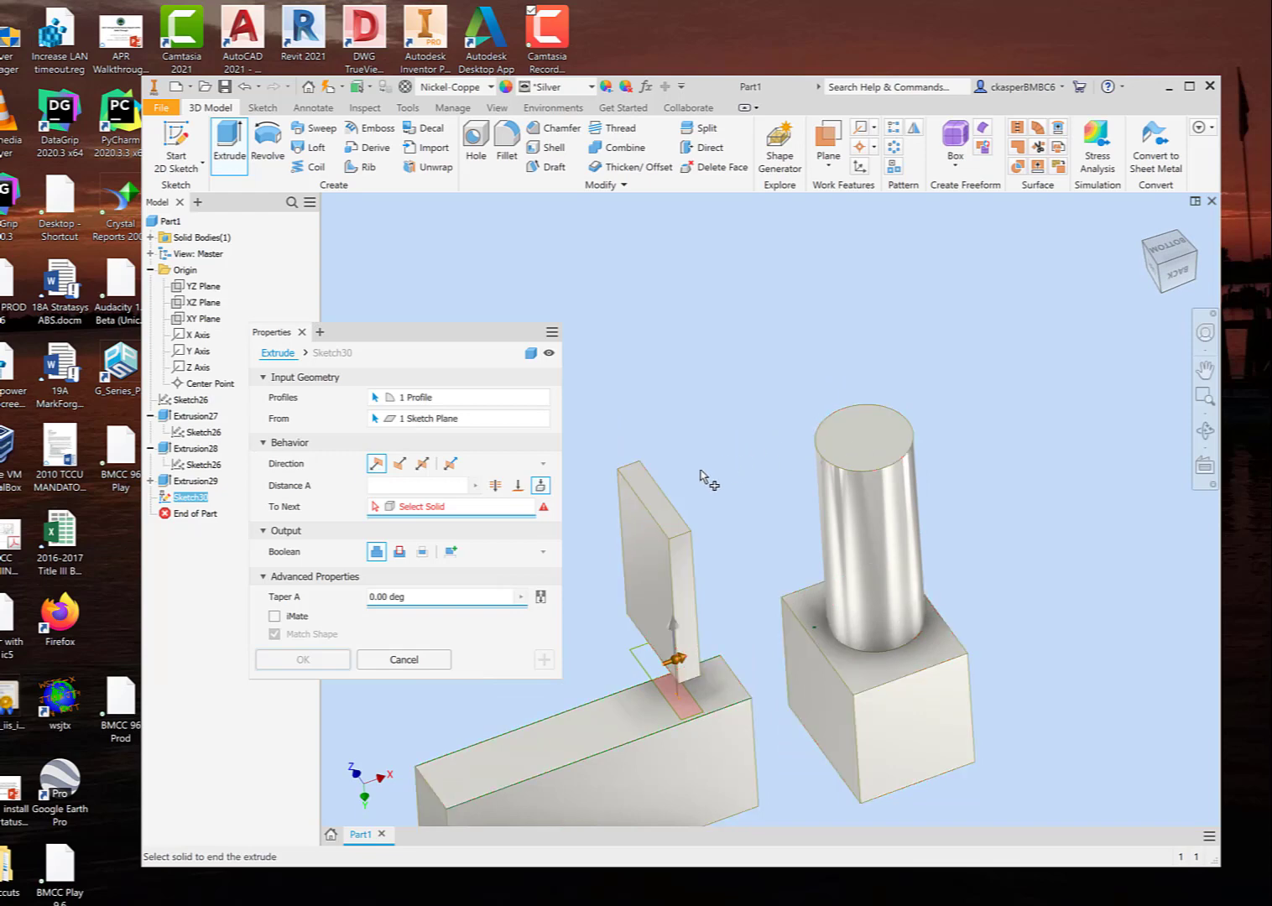
{"action": "middle_click_drag", "start_coordinate": [693, 492], "coordinate": [736, 377]}
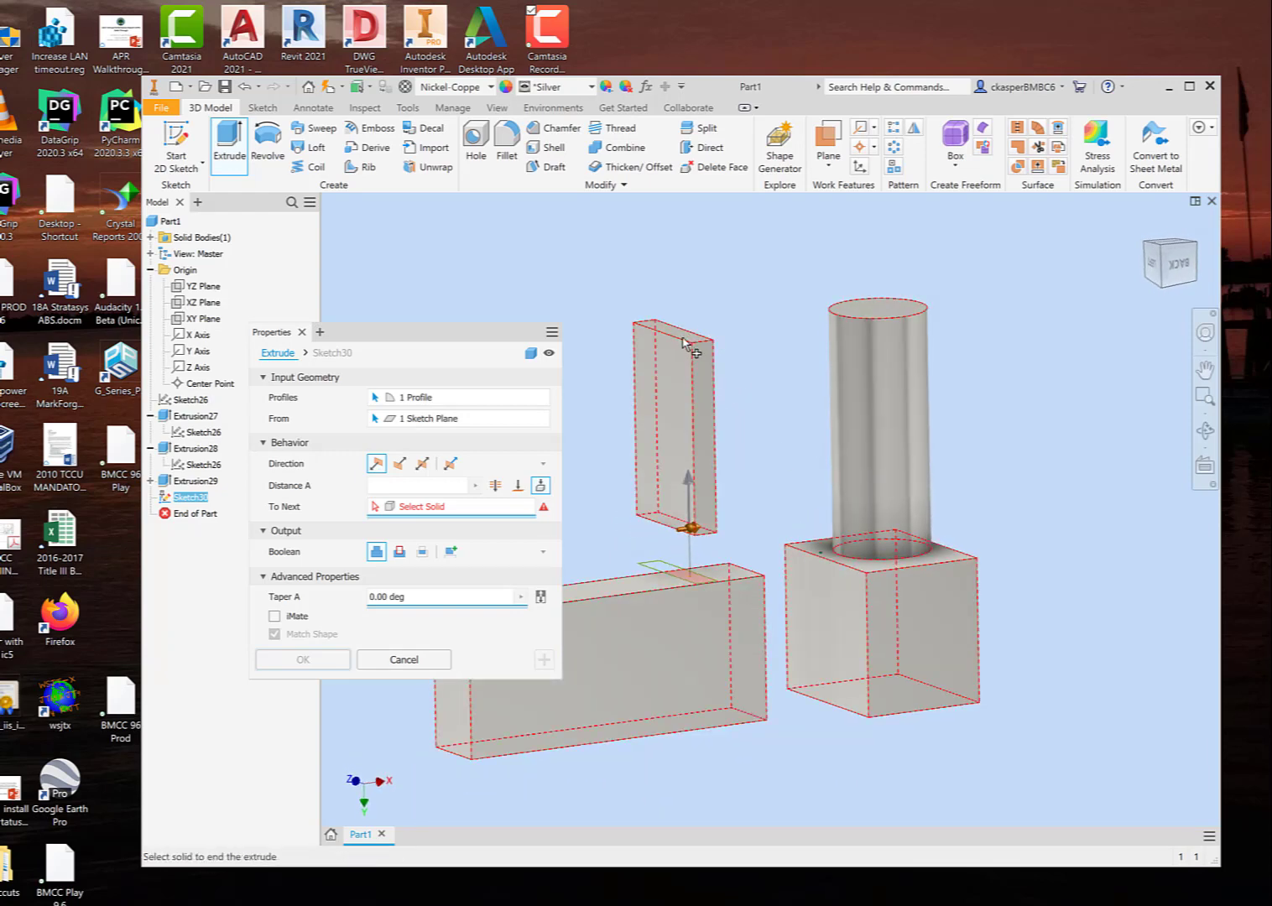
{"action": "left_click", "coordinate": [684, 340]}
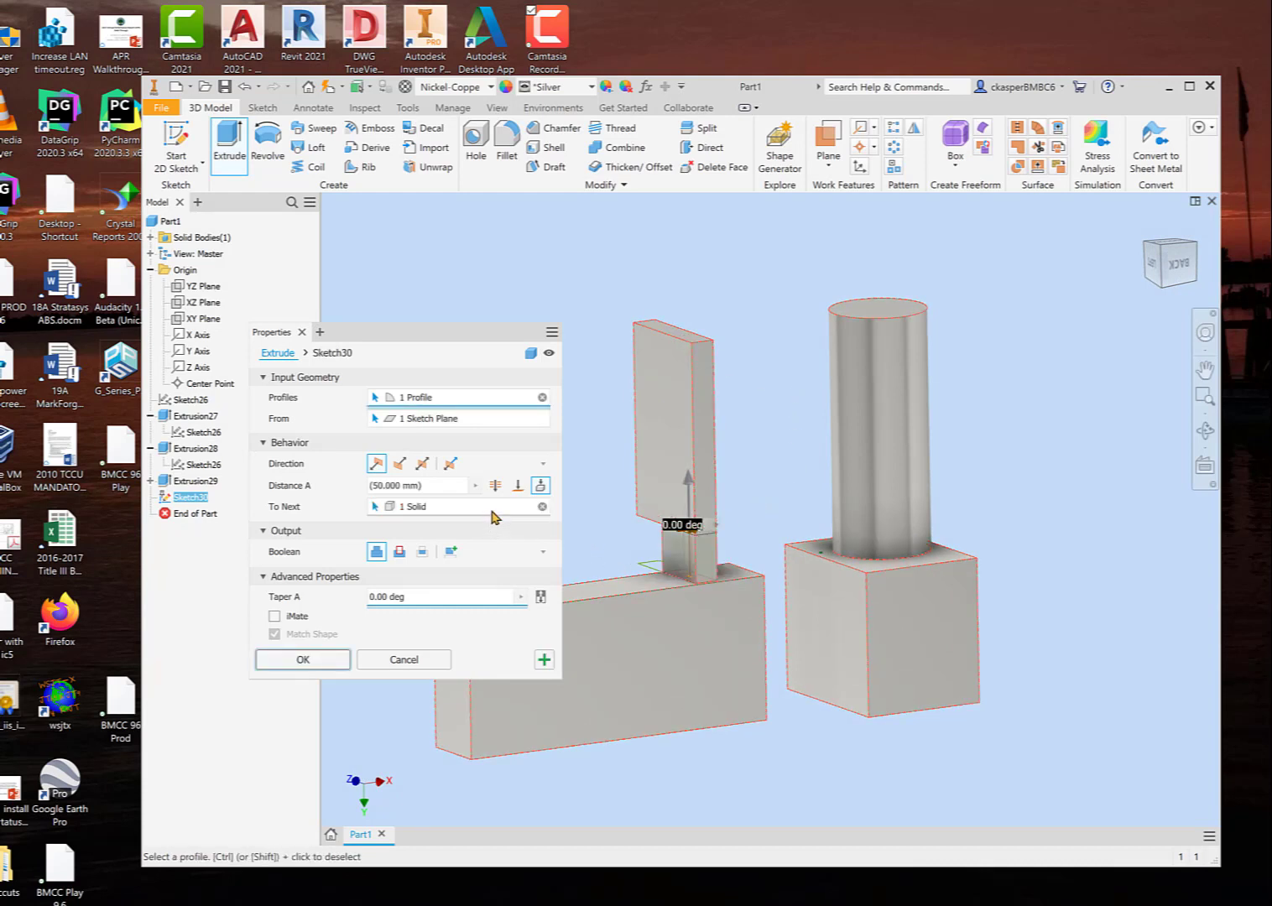
Step: Try the cylinder as the To Next terminating solid, then clear it and turn To Next off
{"action": "left_click", "coordinate": [375, 506]}
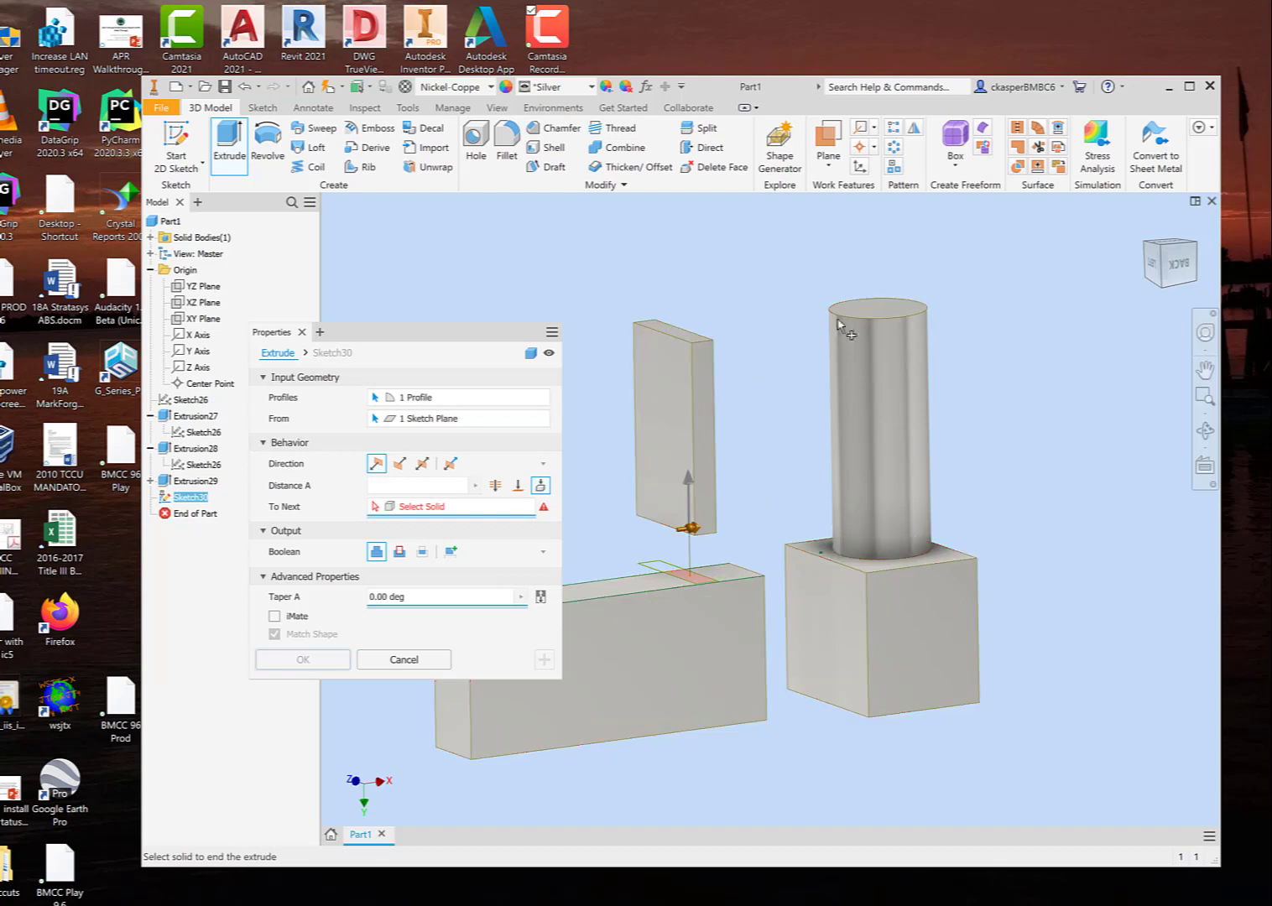
{"action": "left_click", "coordinate": [875, 313]}
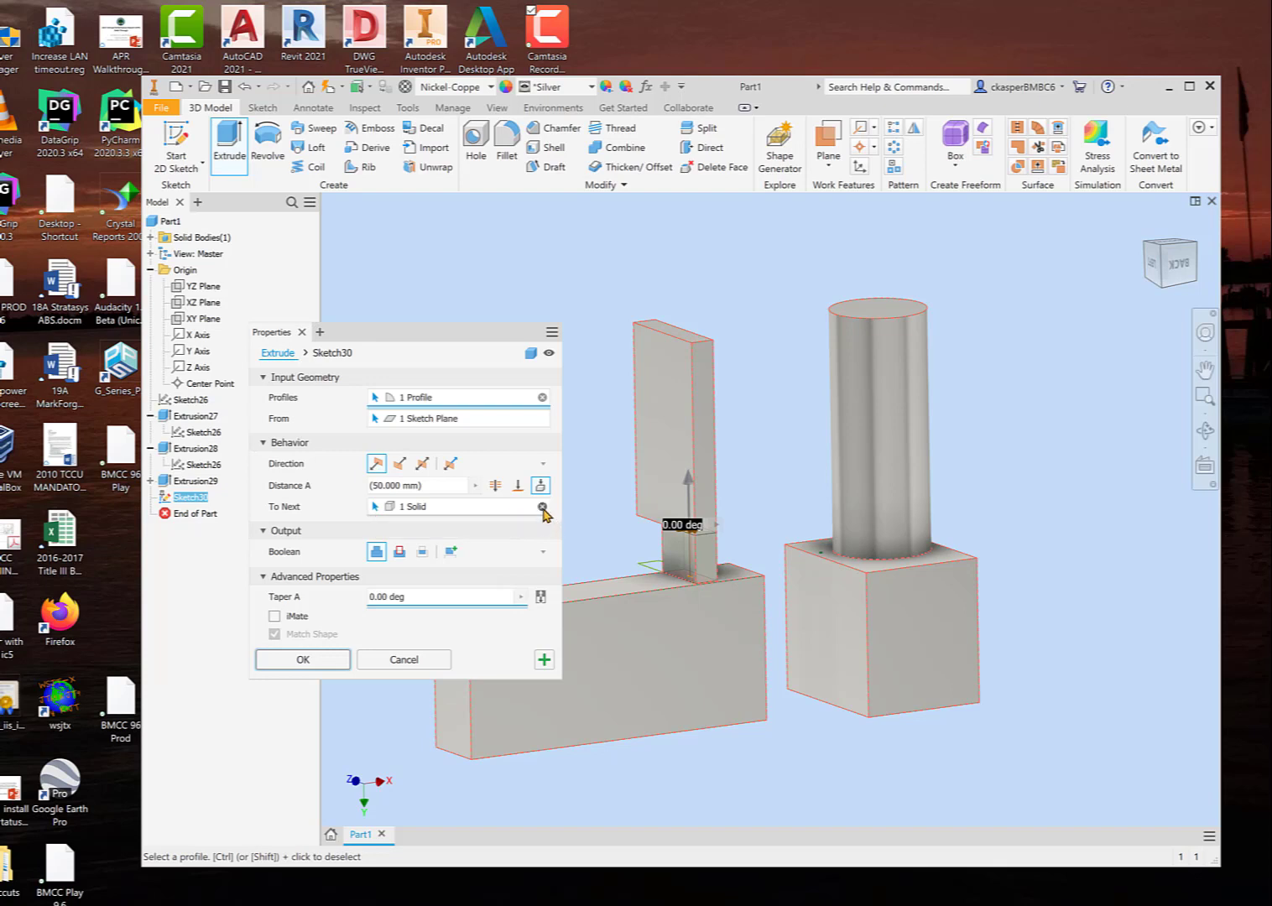
{"action": "left_click", "coordinate": [542, 505]}
{"action": "left_click", "coordinate": [540, 489]}
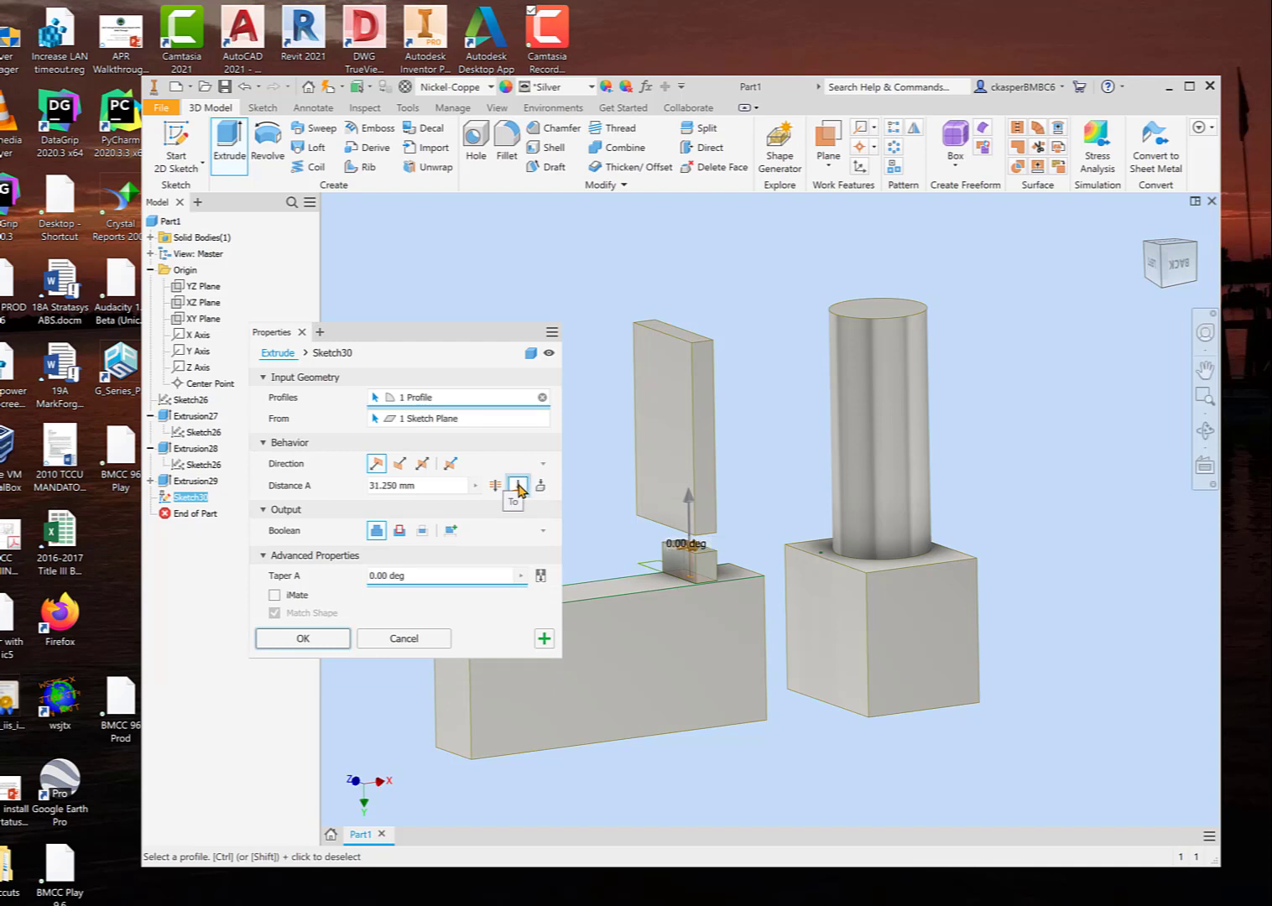
Step: Set the extrusion's extent to To, ending at the thin block's end face nearest the long bar
{"action": "left_click", "coordinate": [517, 487]}
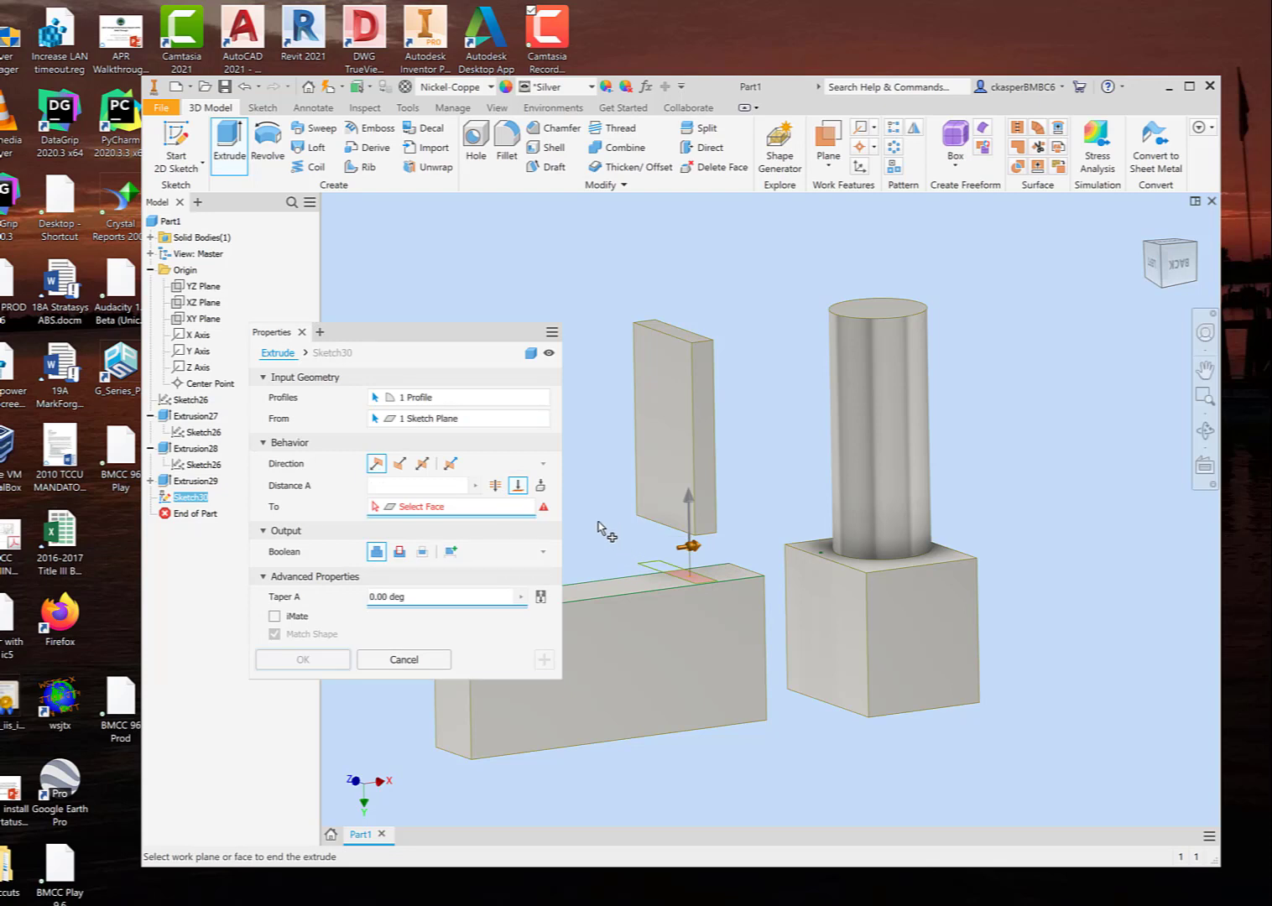
{"action": "middle_click_drag", "start_coordinate": [602, 526], "coordinate": [595, 484], "text": "shift"}
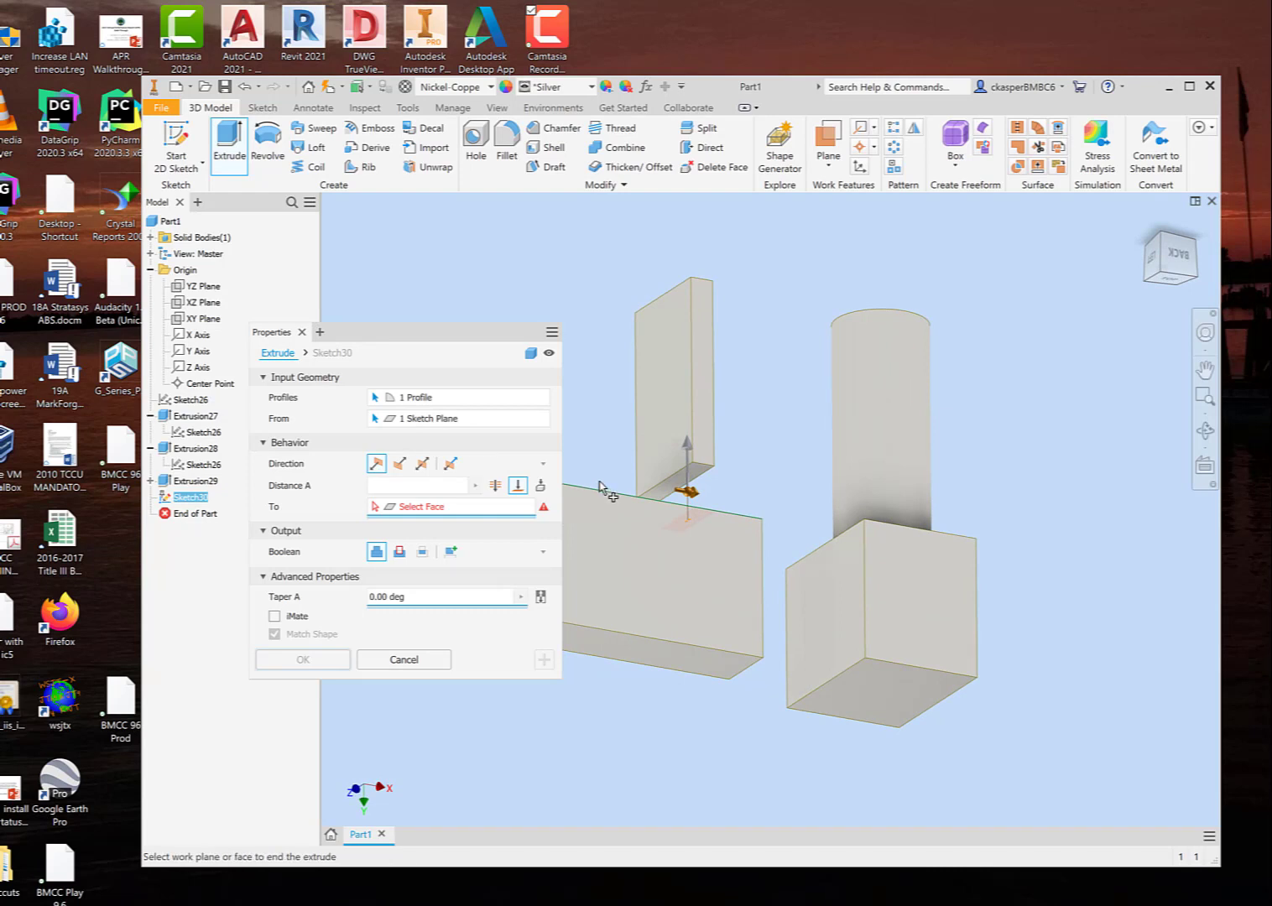
{"action": "scroll", "coordinate": [681, 477], "scroll_direction": "up", "scroll_amount": 4}
{"action": "left_click", "coordinate": [696, 485]}
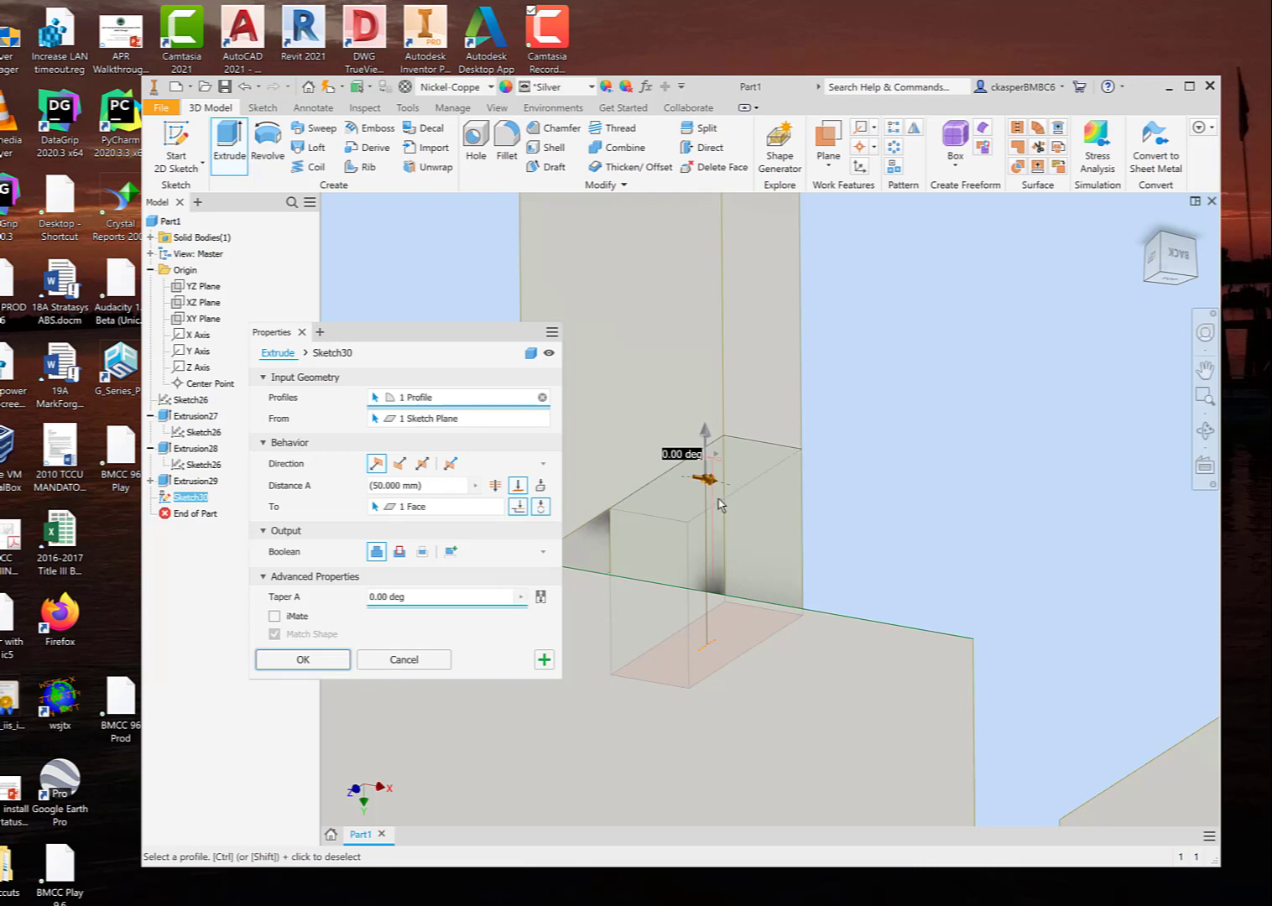
Step: Replace the To termination face with the thin block's far end face and inspect the preview
{"action": "left_click", "coordinate": [496, 506]}
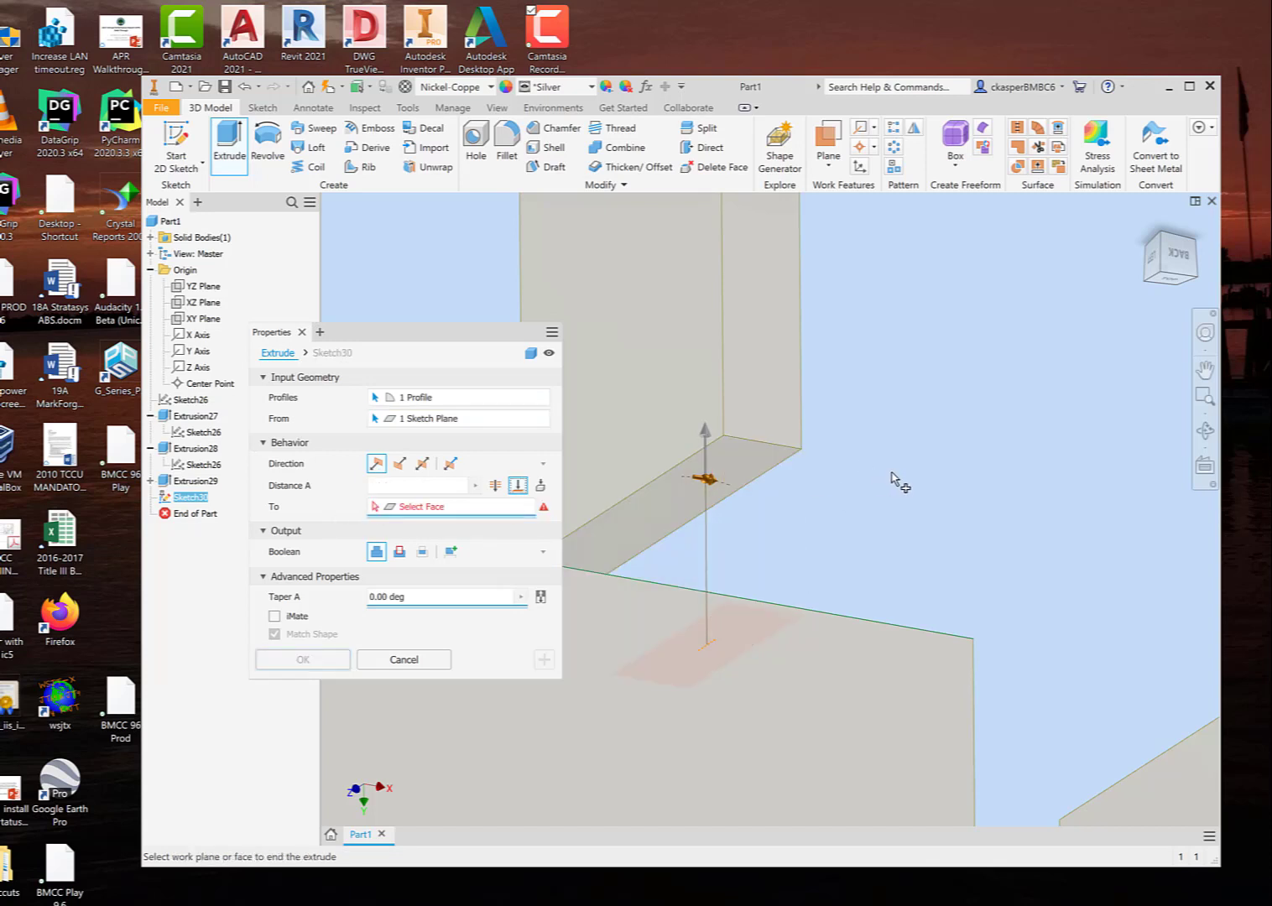
{"action": "scroll", "coordinate": [886, 482], "scroll_direction": "down", "scroll_amount": 2}
{"action": "scroll", "coordinate": [885, 474], "scroll_direction": "down", "scroll_amount": 2}
{"action": "mouse_move", "coordinate": [912, 442]}
{"action": "middle_mouse_down", "text": "shift"}
{"action": "mouse_move", "coordinate": [890, 483]}
{"action": "mouse_move", "coordinate": [904, 467]}
{"action": "middle_mouse_up", "text": "shift"}
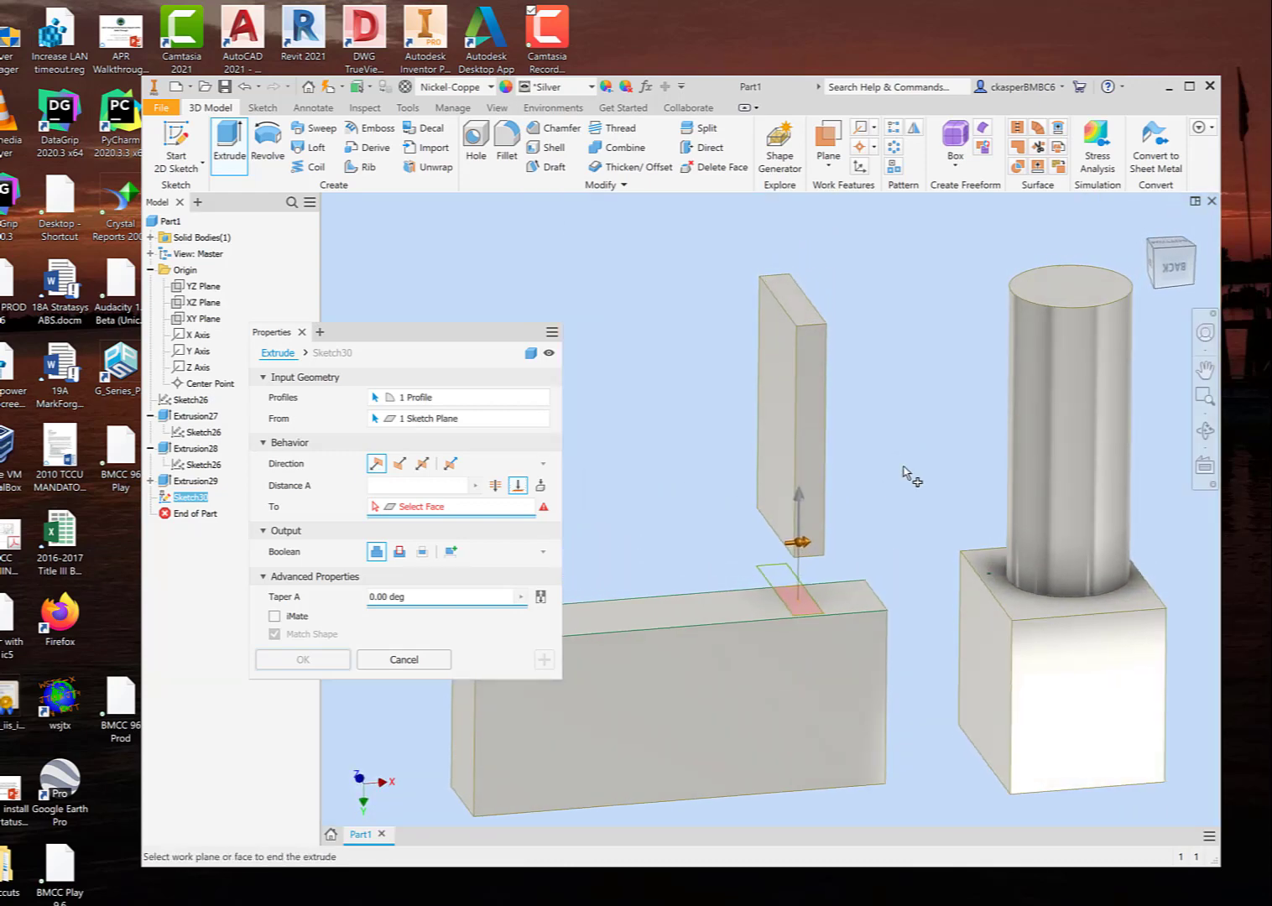
{"action": "left_click", "coordinate": [795, 304]}
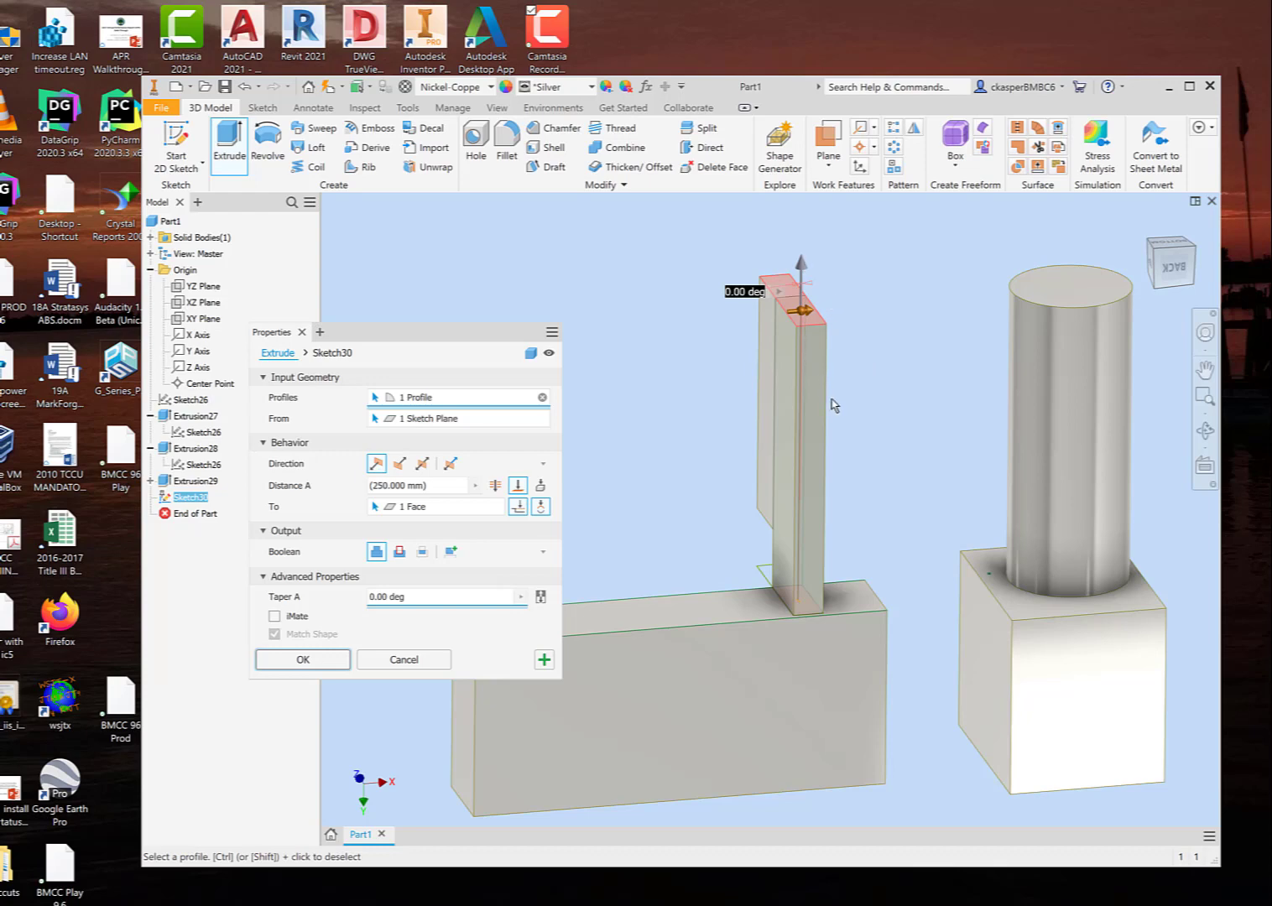
{"action": "mouse_move", "coordinate": [848, 413]}
{"action": "middle_mouse_down", "text": "shift"}
{"action": "mouse_move", "coordinate": [874, 395]}
{"action": "mouse_move", "coordinate": [1020, 403]}
{"action": "mouse_move", "coordinate": [889, 384]}
{"action": "mouse_move", "coordinate": [836, 404]}
{"action": "middle_mouse_up", "text": "shift"}
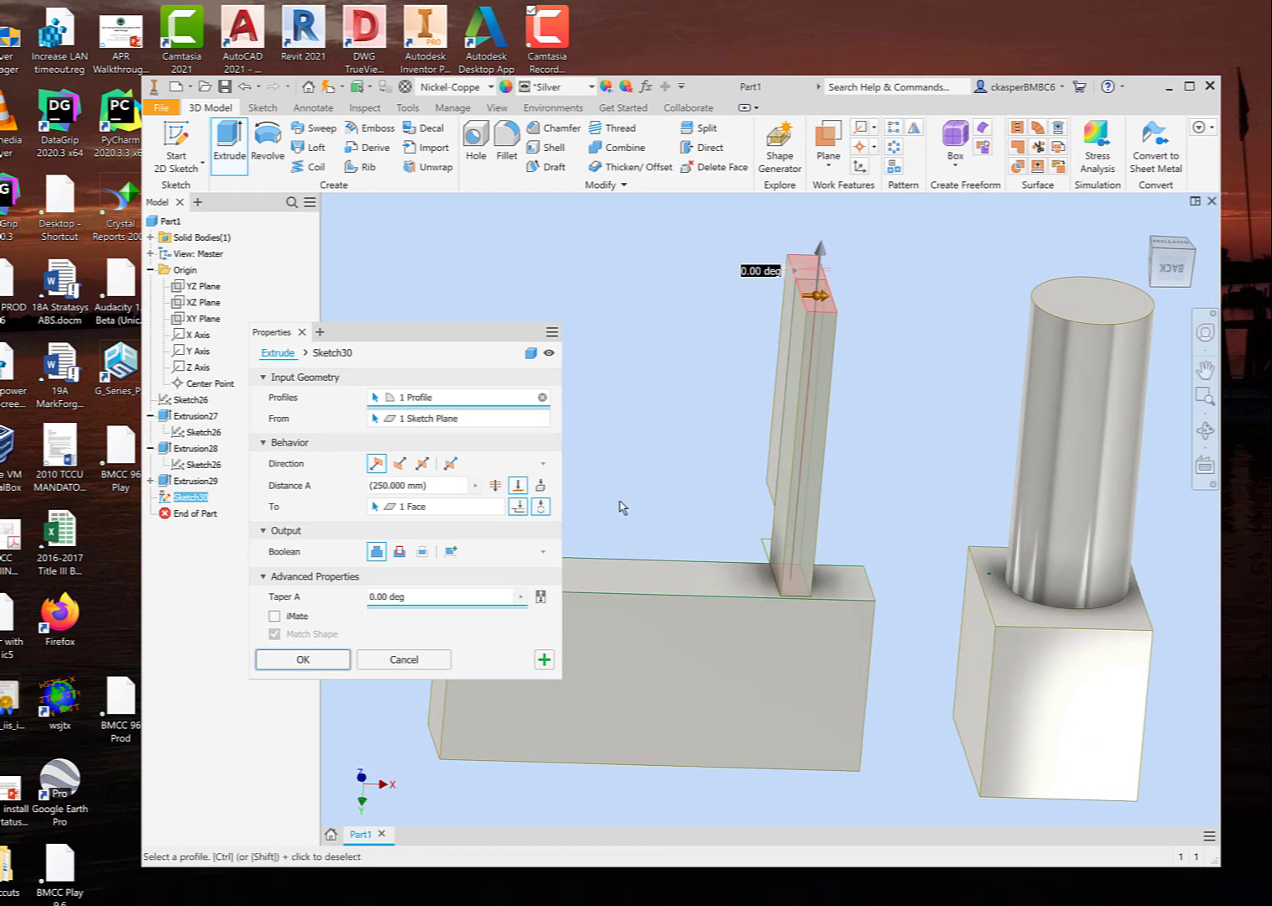
Step: Replace the To termination face with the cylinder's free circular end face and compare the two end levels
{"action": "left_click", "coordinate": [497, 506]}
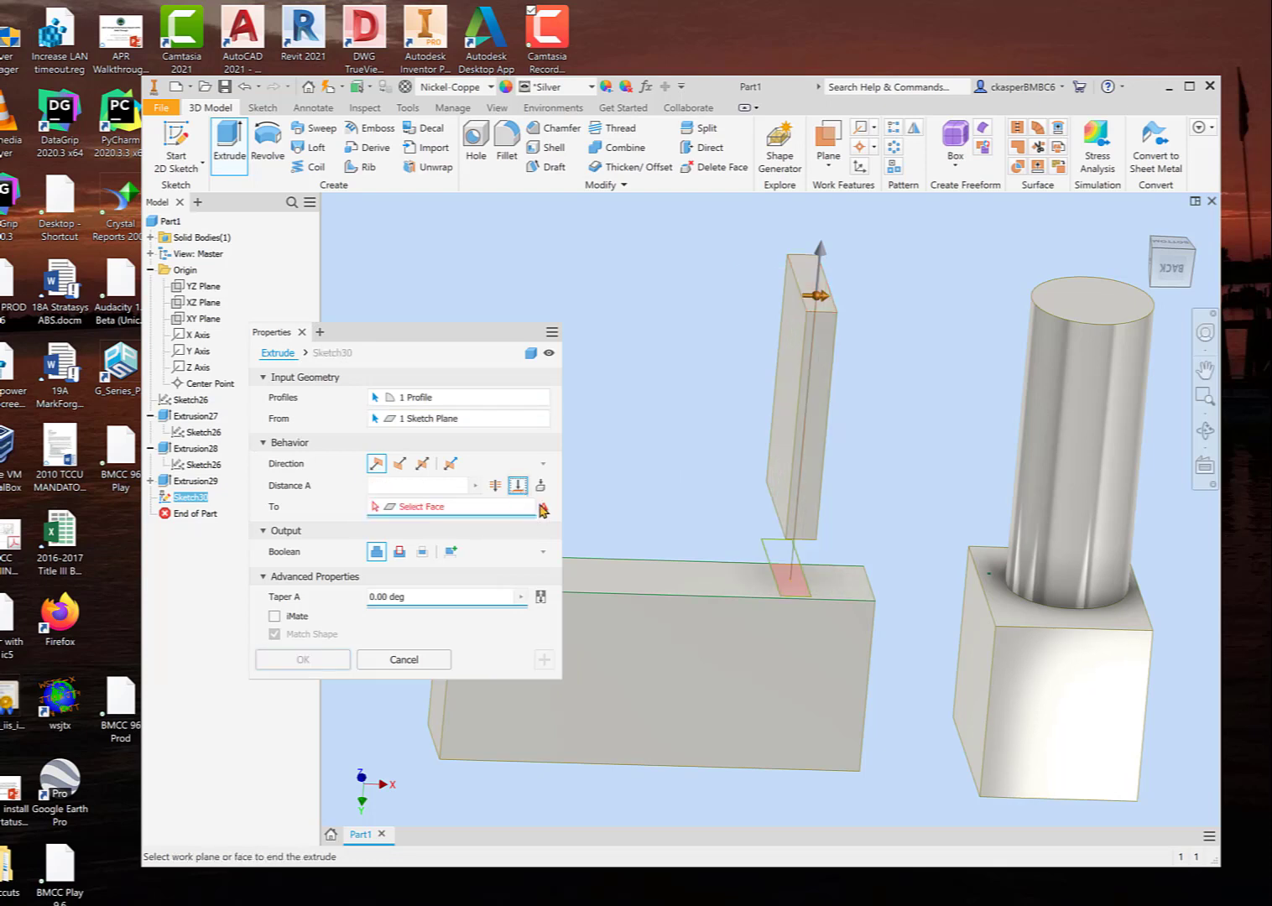
{"action": "left_click", "coordinate": [1085, 310]}
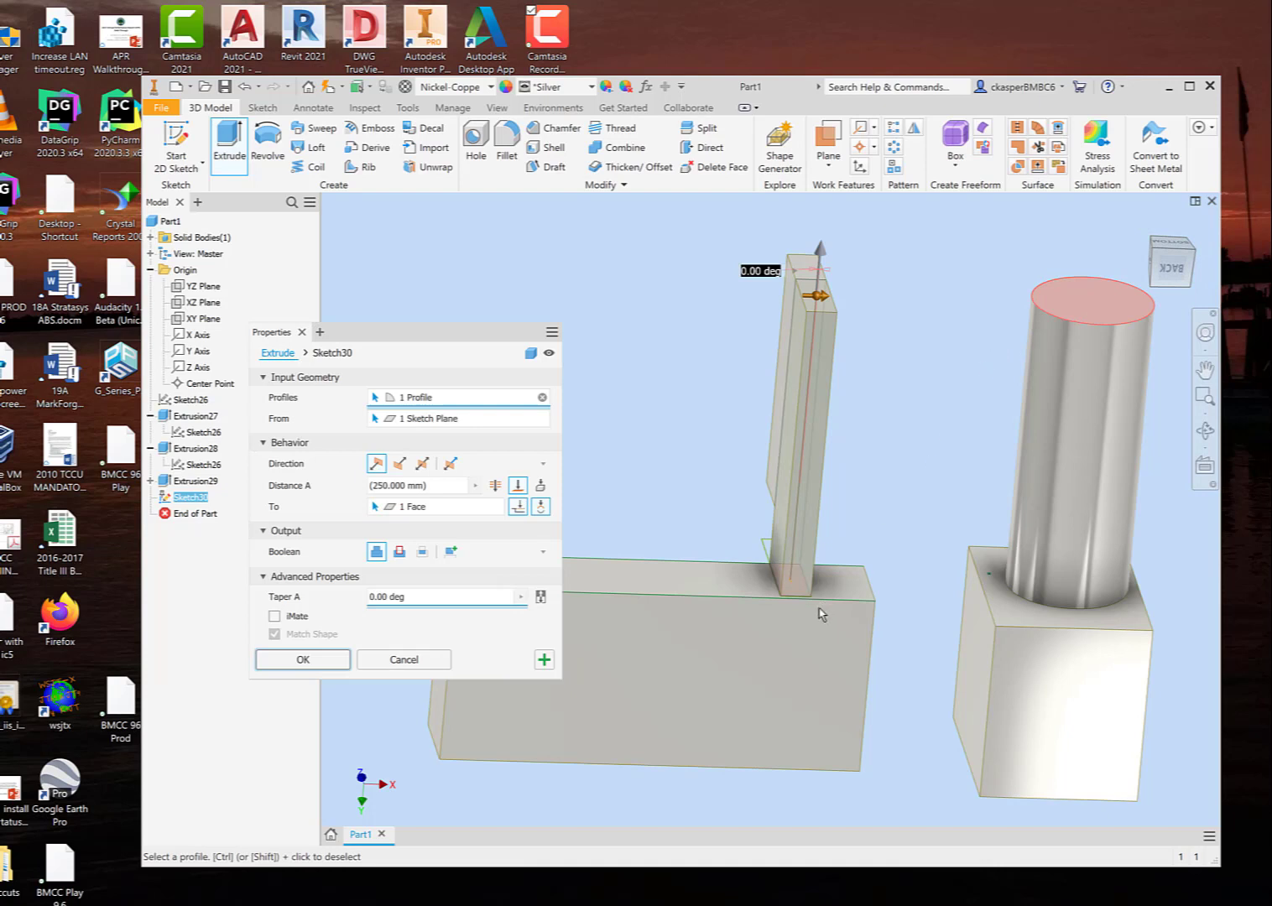
{"action": "middle_click_drag", "start_coordinate": [915, 385], "coordinate": [915, 354], "text": "shift"}
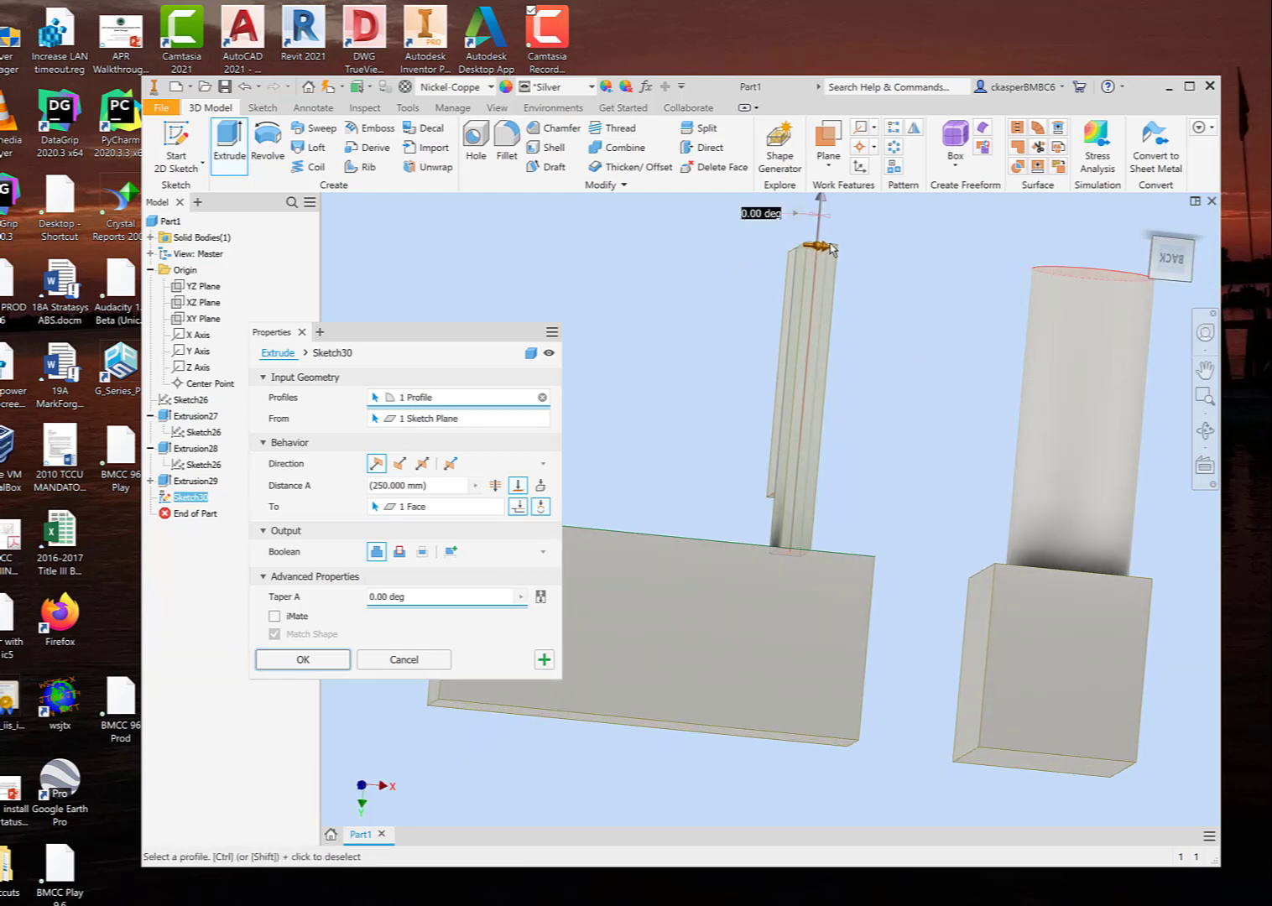
{"action": "middle_click_drag", "start_coordinate": [941, 284], "coordinate": [942, 310], "text": "shift"}
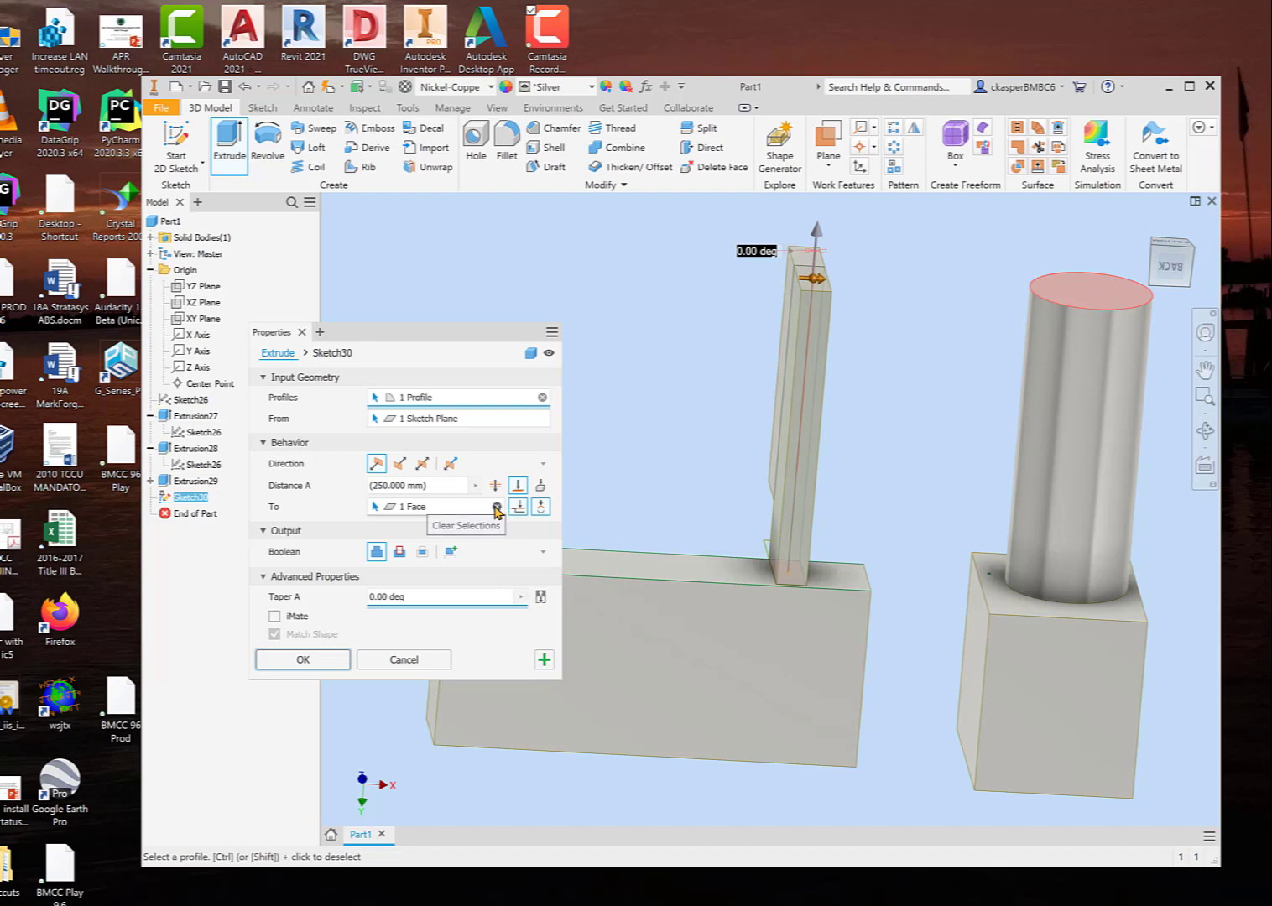
Step: Clear the termination face, switch the extrusion's extent to Through All and inspect the preview
{"action": "left_click", "coordinate": [497, 509]}
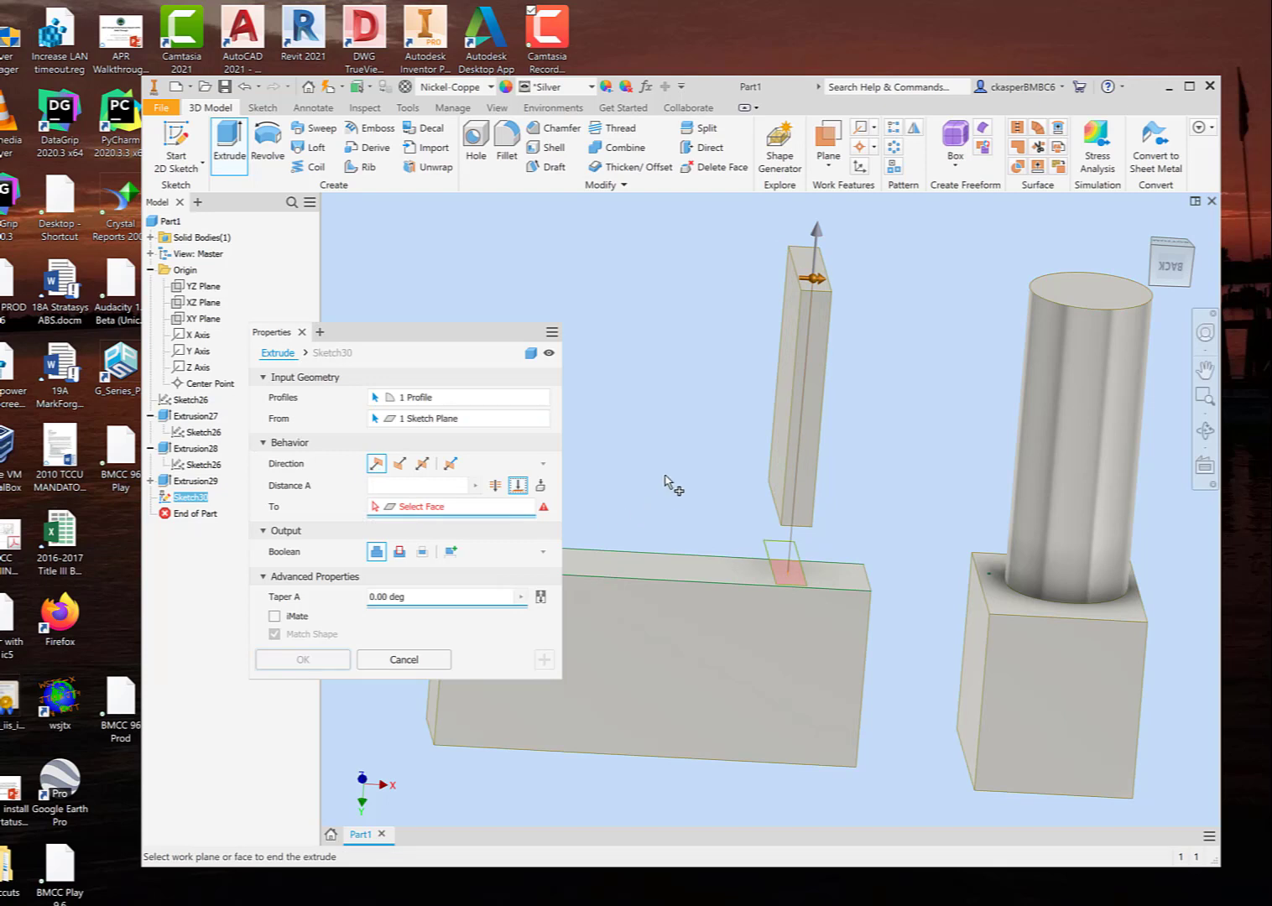
{"action": "left_click", "coordinate": [495, 487]}
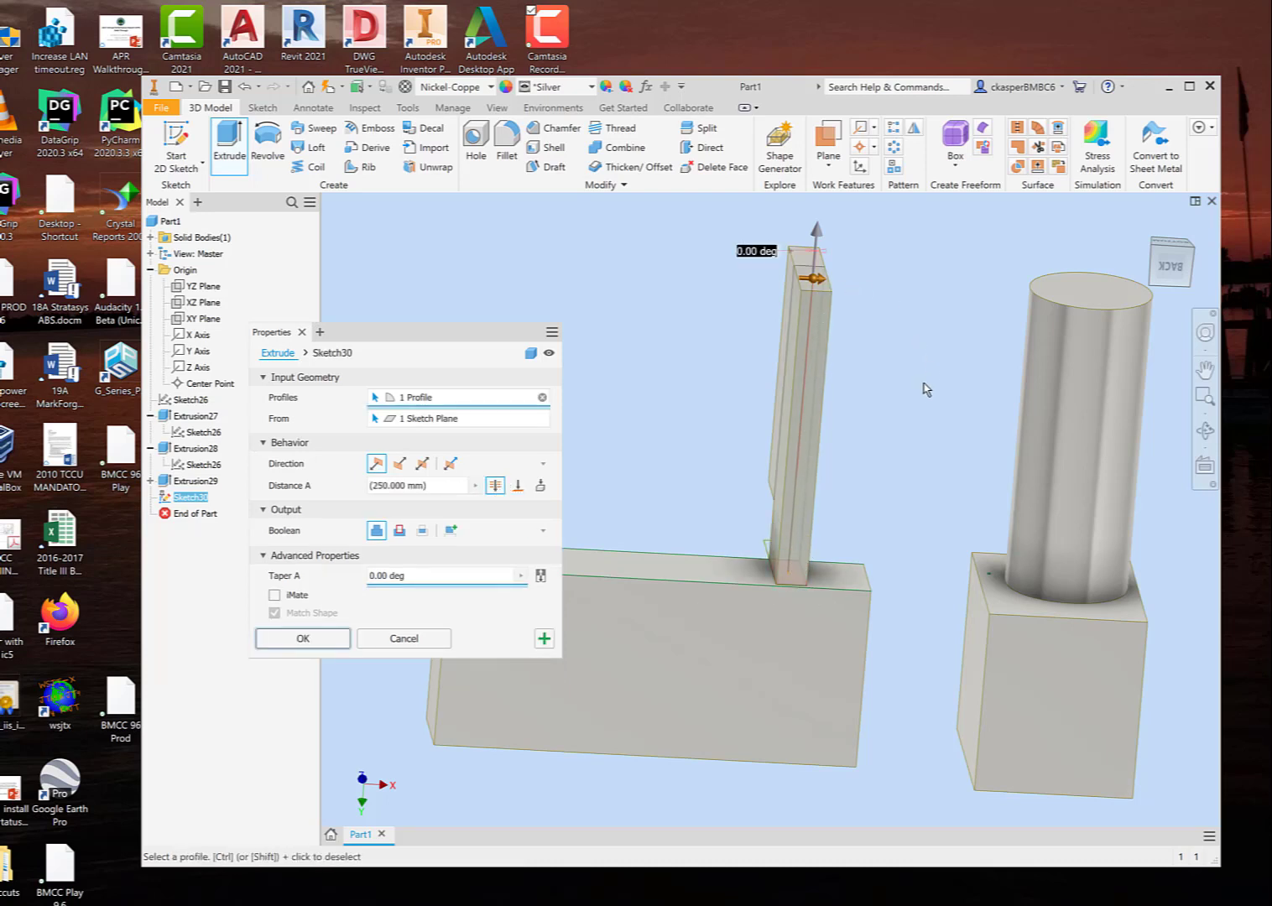
{"action": "middle_click_drag", "start_coordinate": [920, 388], "coordinate": [885, 449], "text": "shift"}
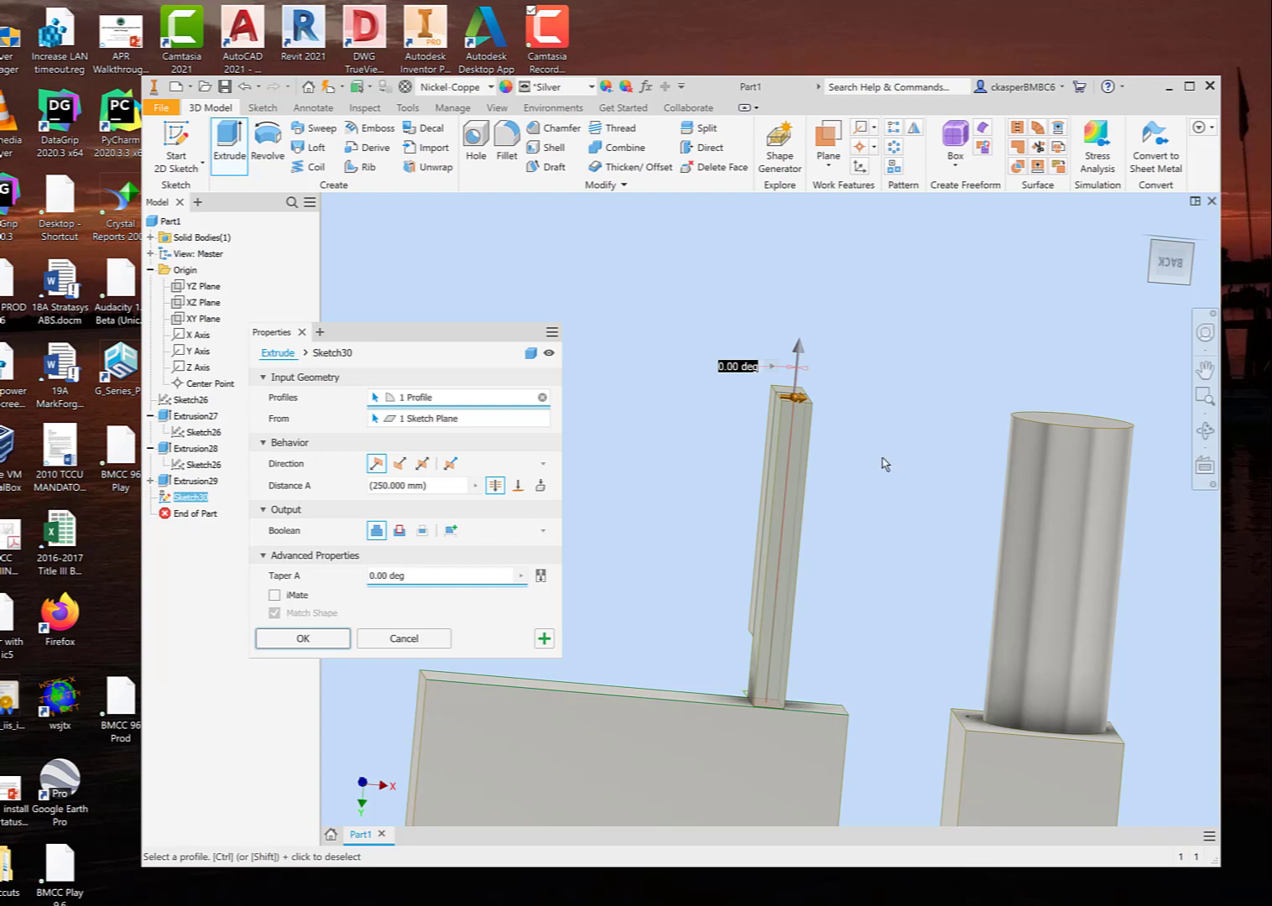
Step: Change the Through All extrusion to a Cut and compare its preview in the flipped and default directions
{"action": "left_click", "coordinate": [399, 531]}
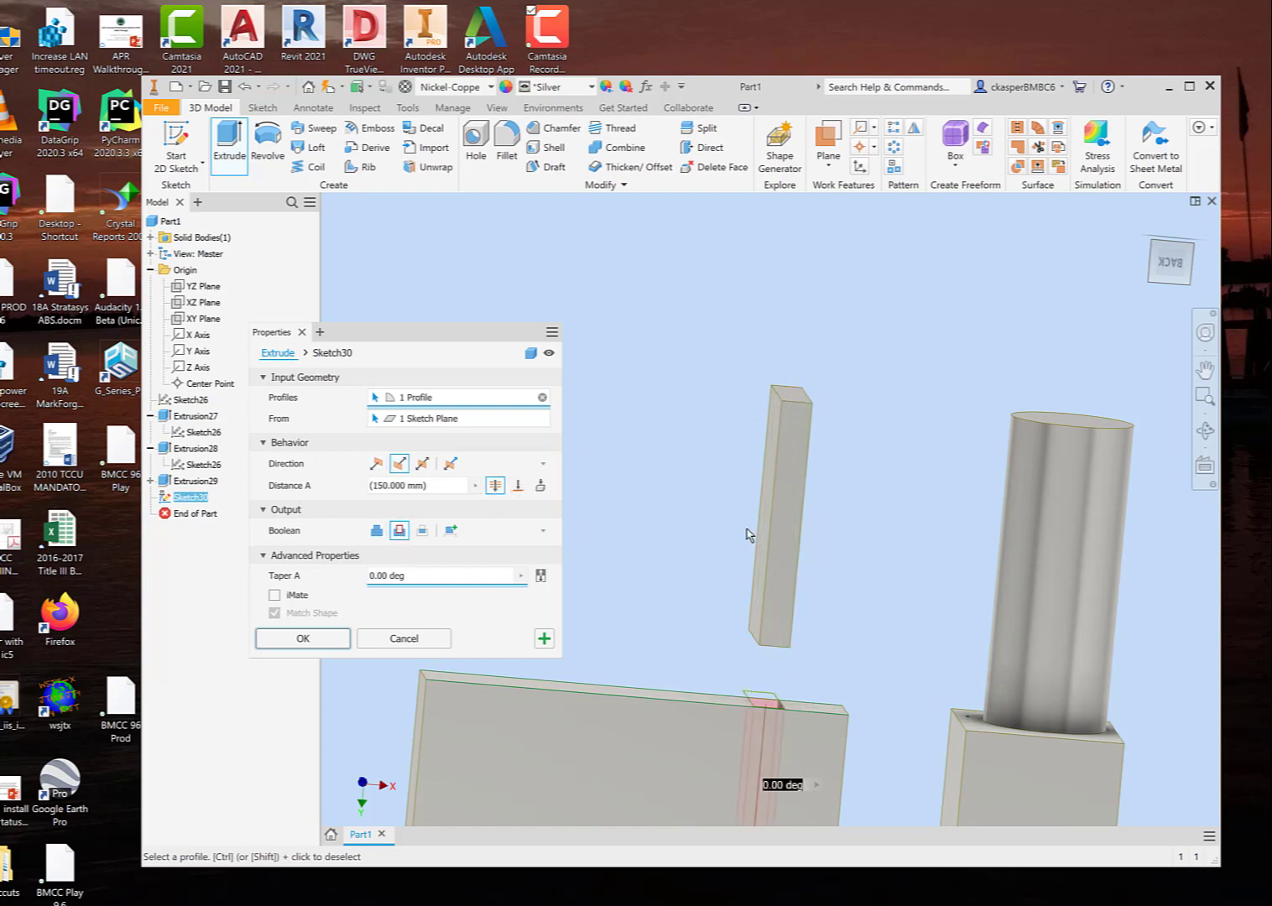
{"action": "middle_click_drag", "start_coordinate": [728, 530], "coordinate": [784, 316]}
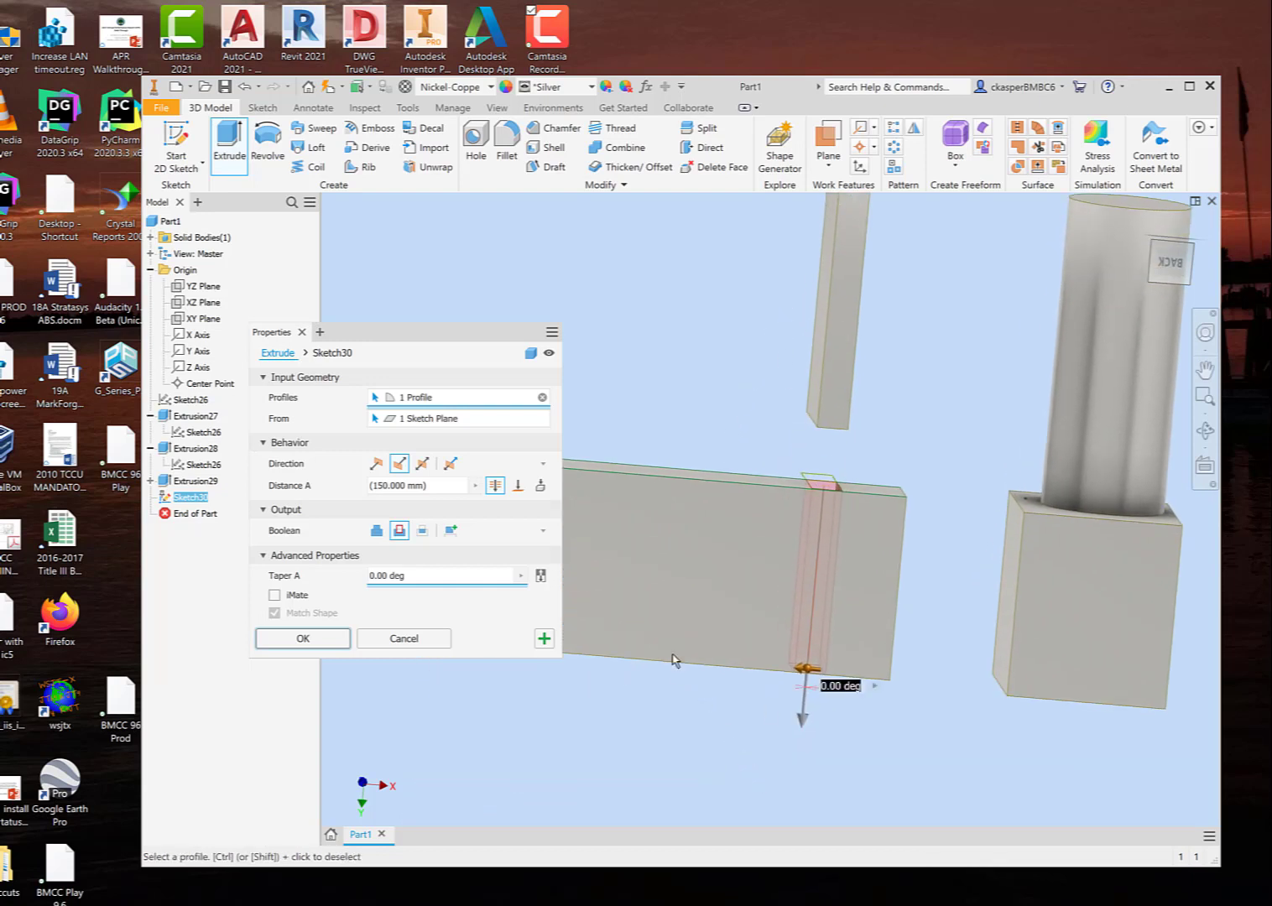
{"action": "left_click", "coordinate": [377, 463]}
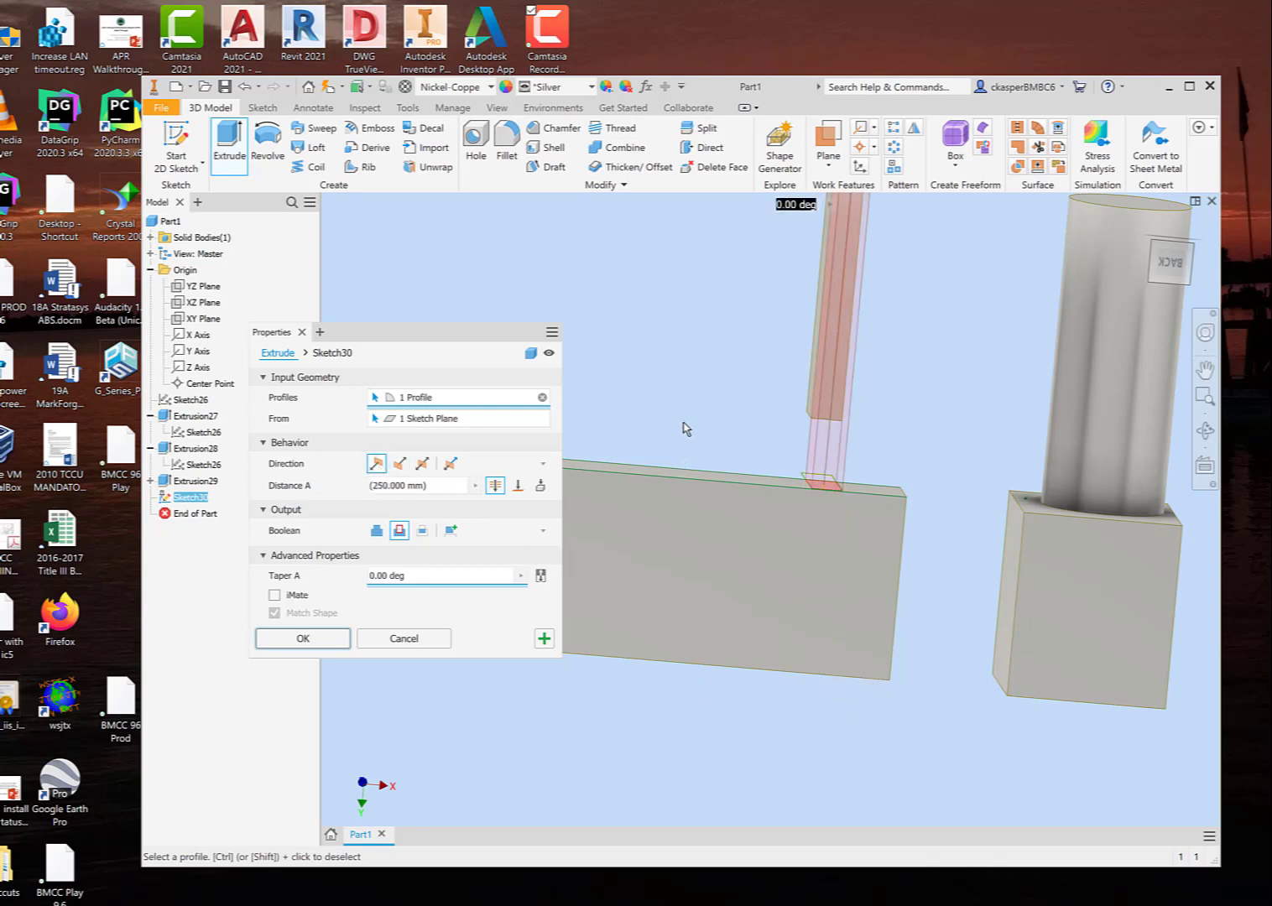
{"action": "middle_click_drag", "start_coordinate": [667, 411], "coordinate": [744, 431], "text": "shift"}
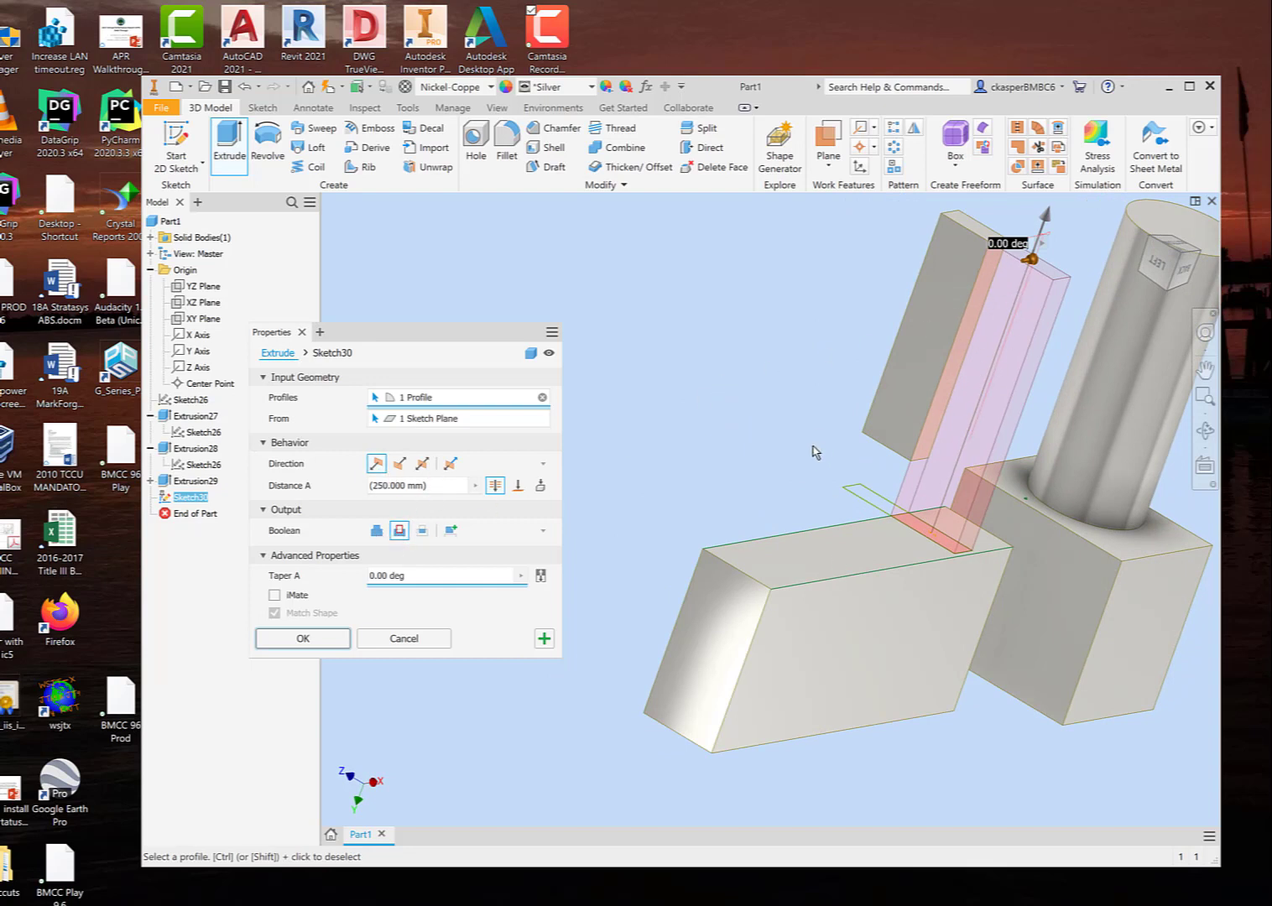
Step: Switch the extrusion's operation to Join and set its extent to To Next, ending at the thin block
{"action": "left_click", "coordinate": [376, 530]}
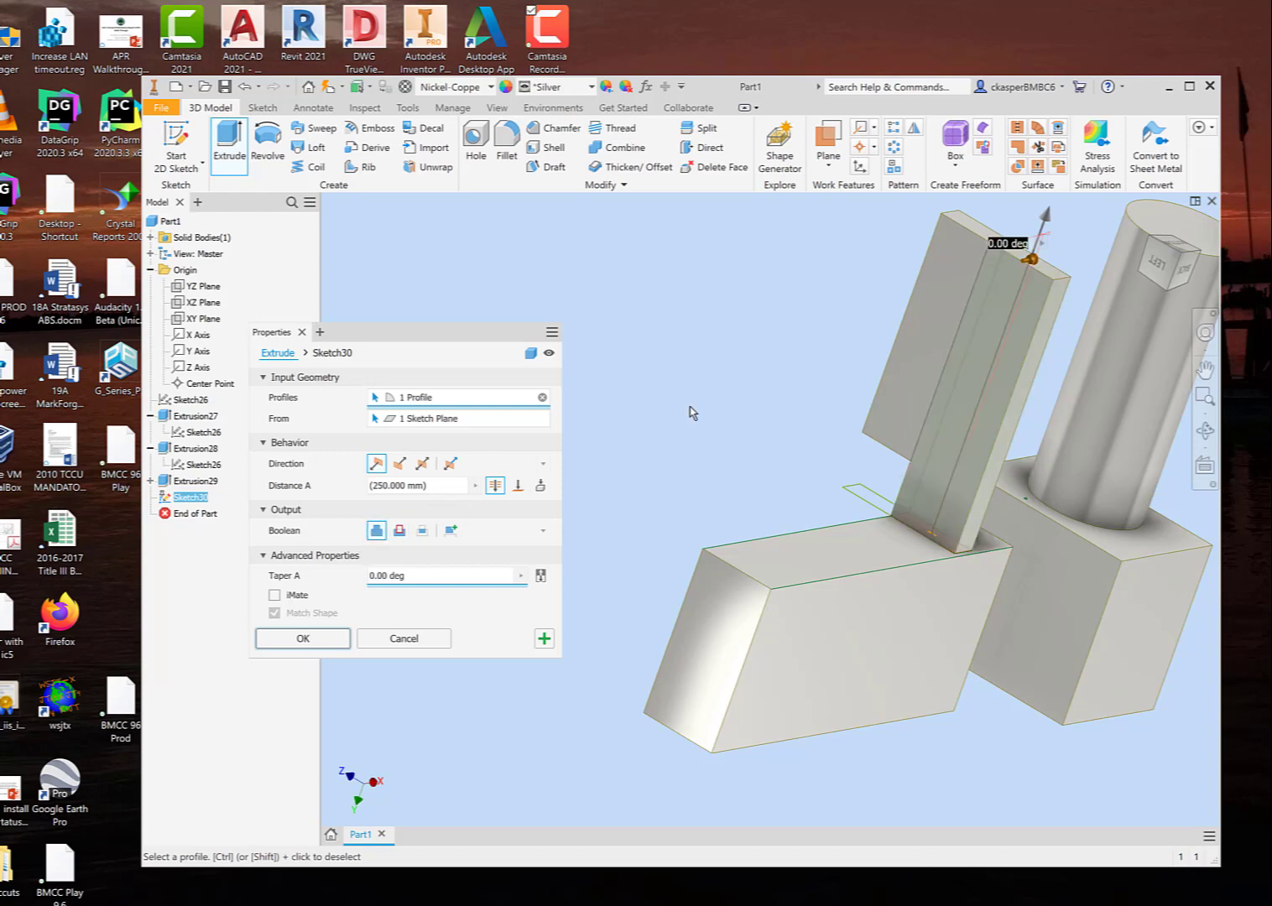
{"action": "middle_click_drag", "start_coordinate": [718, 420], "coordinate": [673, 411], "text": "shift"}
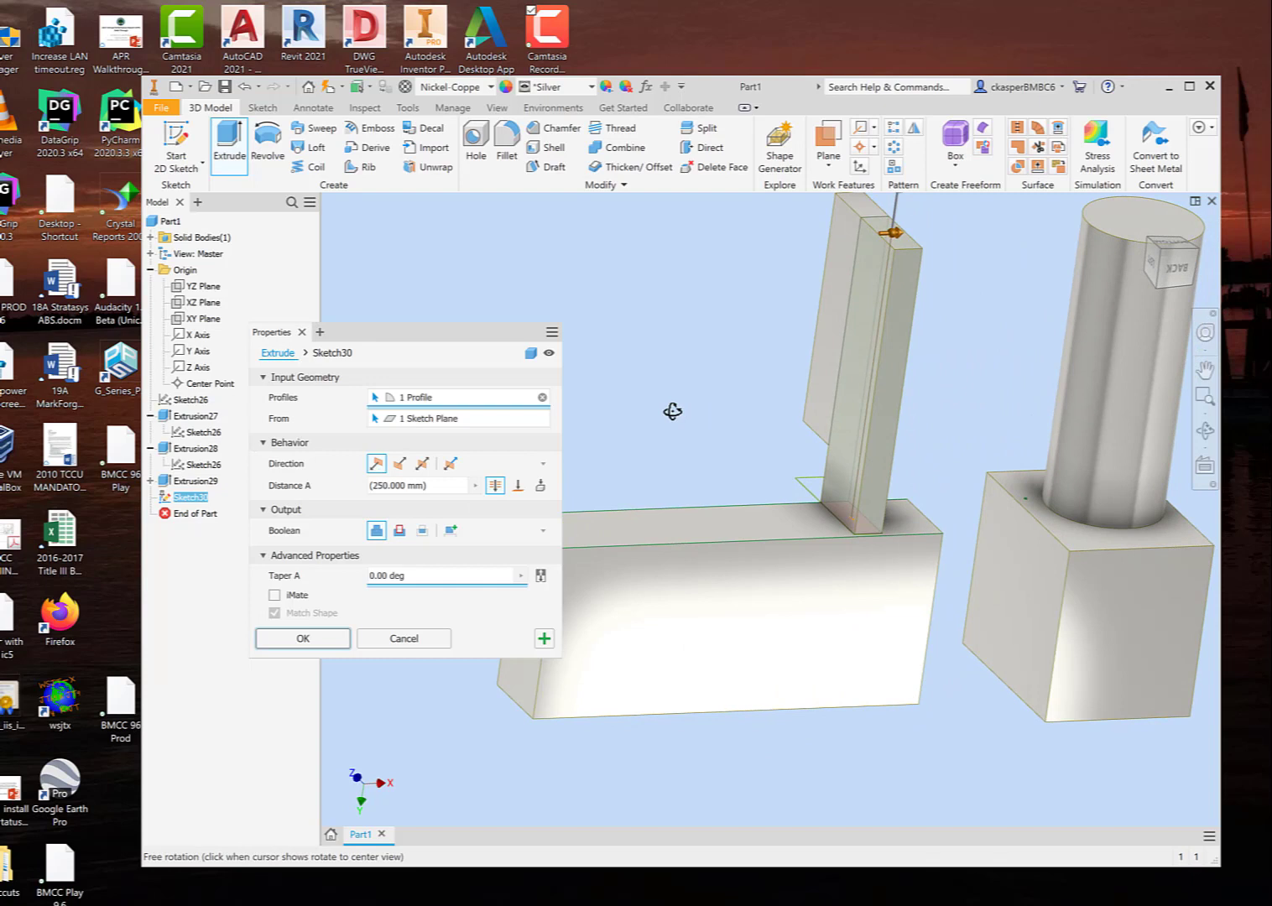
{"action": "middle_click_drag", "start_coordinate": [677, 336], "coordinate": [663, 430]}
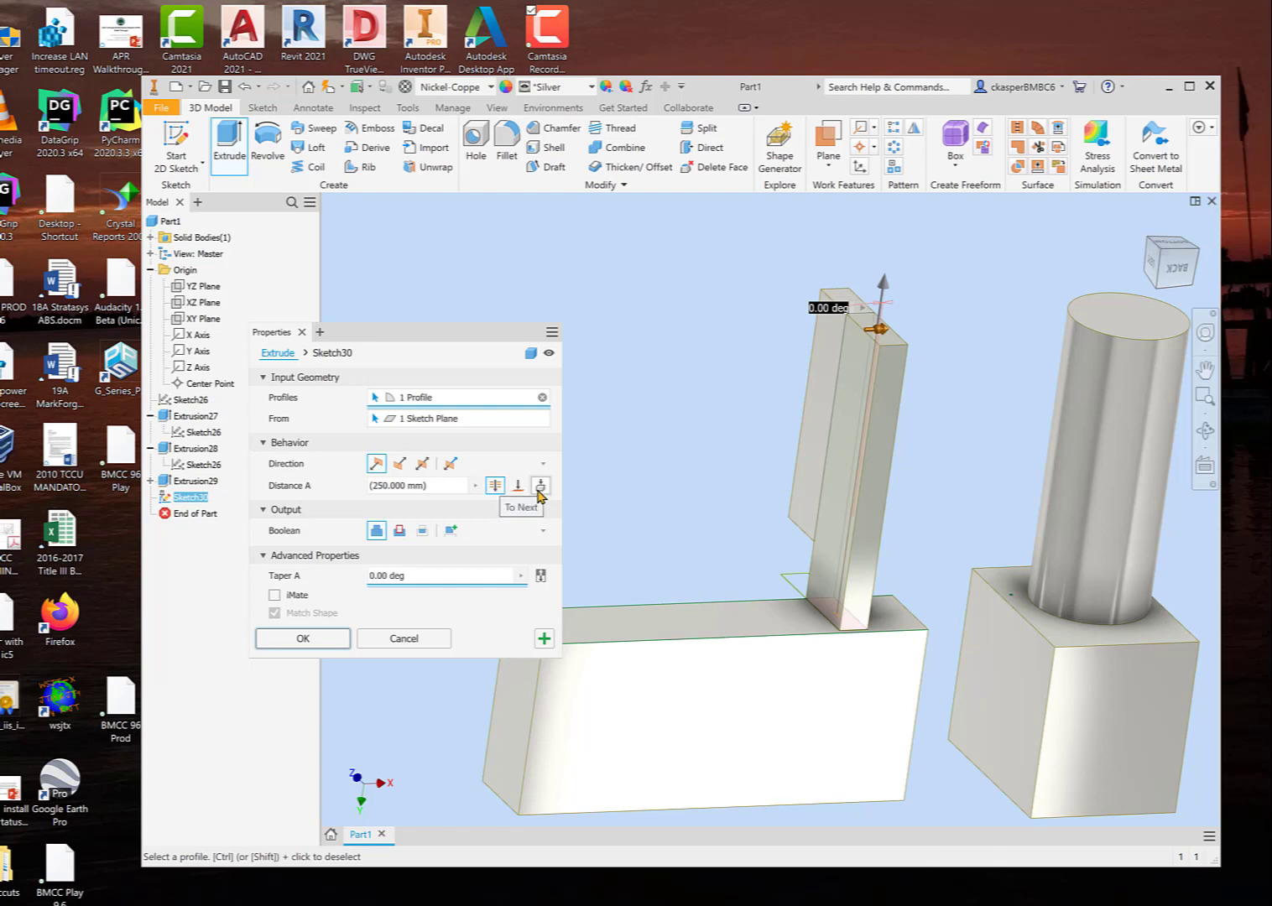
{"action": "left_click", "coordinate": [539, 487]}
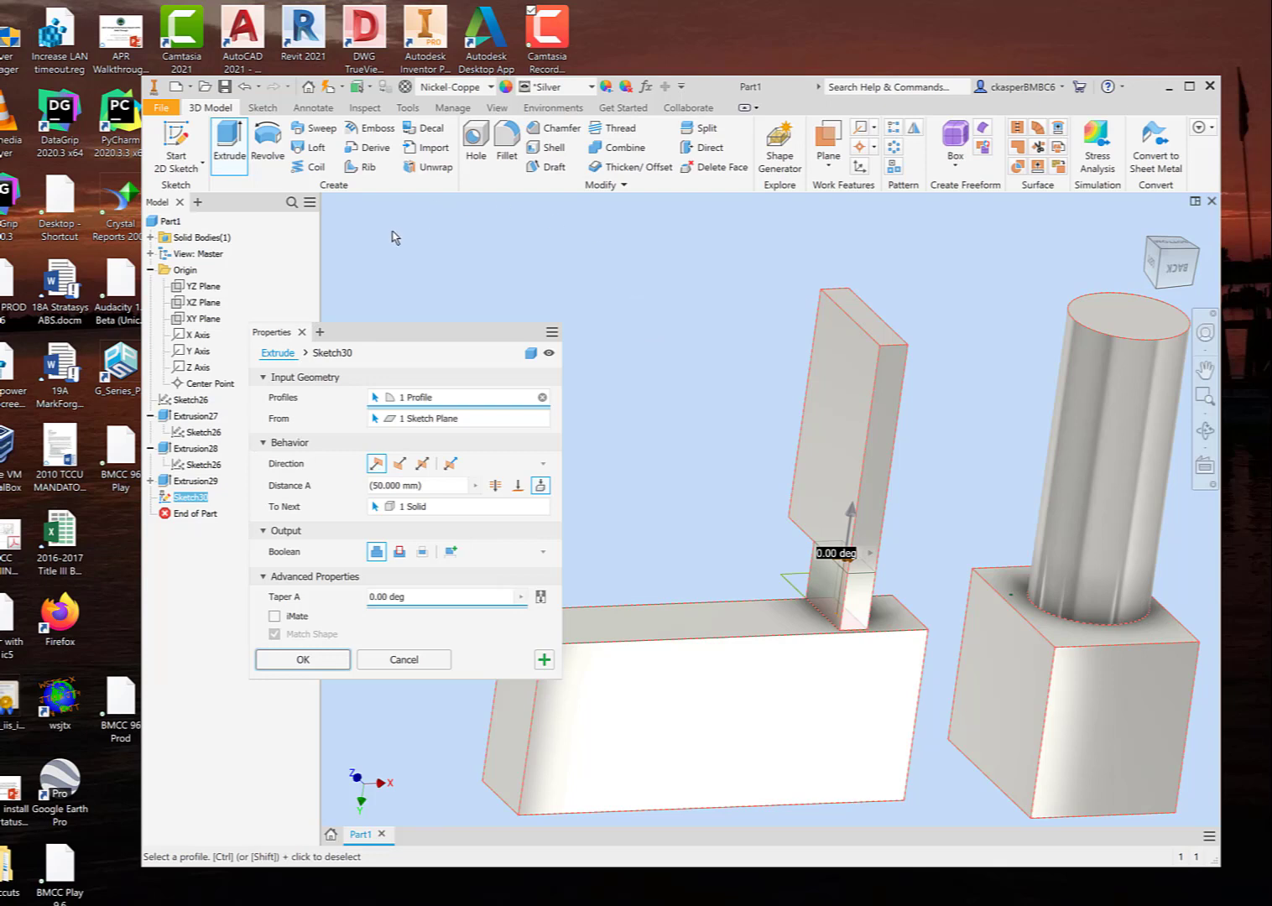
Step: Open the extrusion's source sketch, inspect its projected geometry and return to the extrusion settings
{"action": "left_click", "coordinate": [344, 355]}
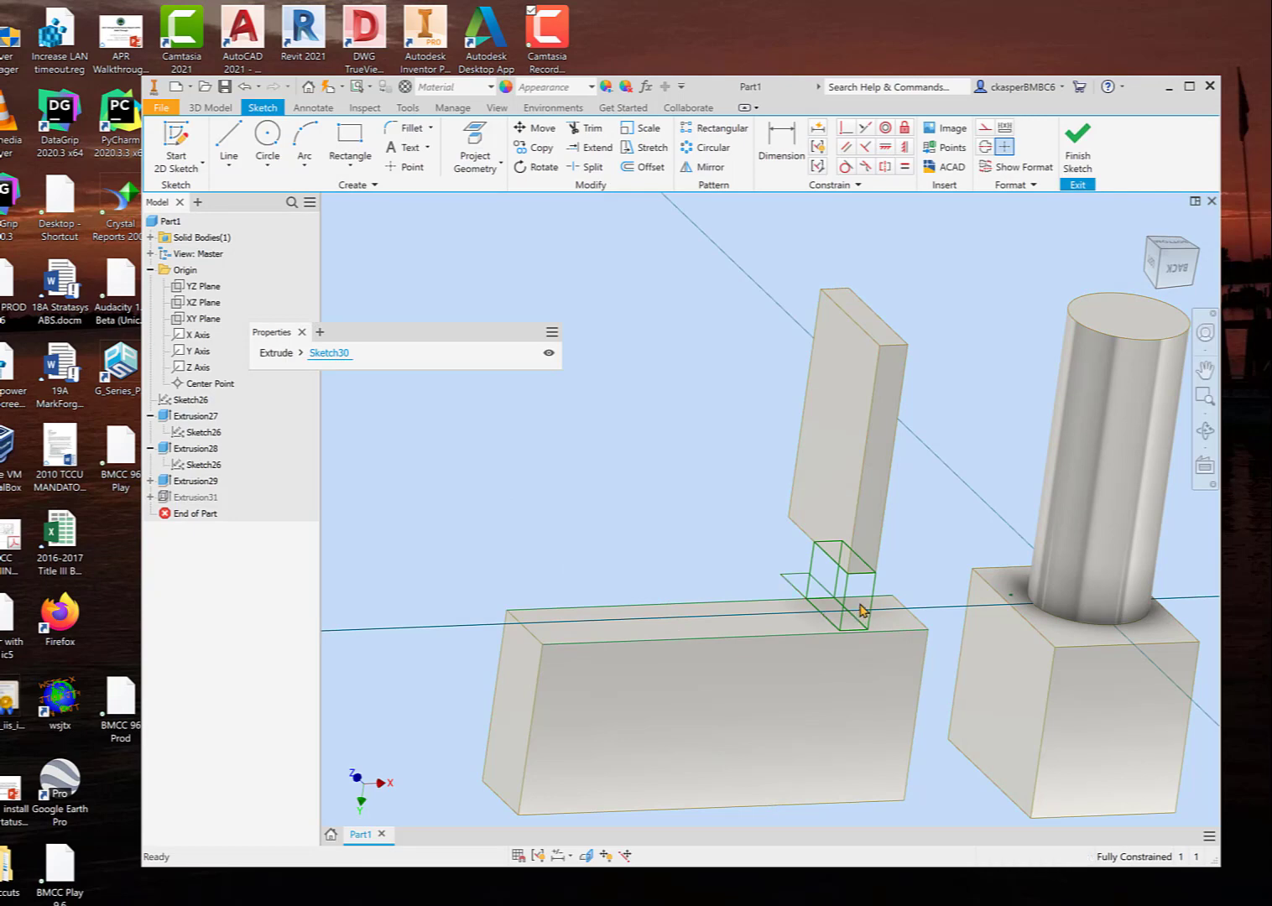
{"action": "mouse_move", "coordinate": [749, 556]}
{"action": "middle_mouse_down", "text": "shift"}
{"action": "mouse_move", "coordinate": [707, 519]}
{"action": "mouse_move", "coordinate": [775, 535]}
{"action": "mouse_move", "coordinate": [745, 539]}
{"action": "middle_mouse_up", "text": "shift"}
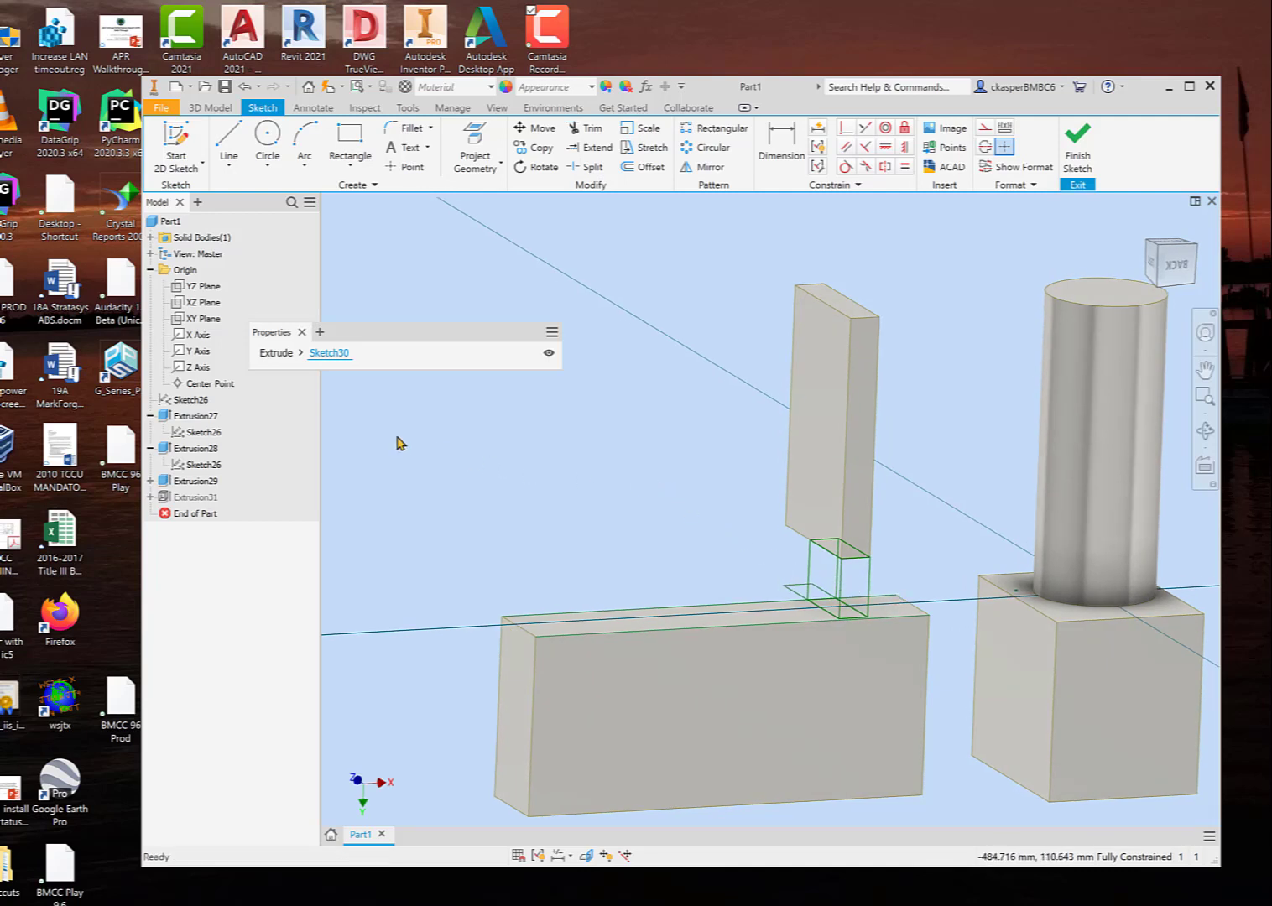
{"action": "left_click", "coordinate": [276, 353]}
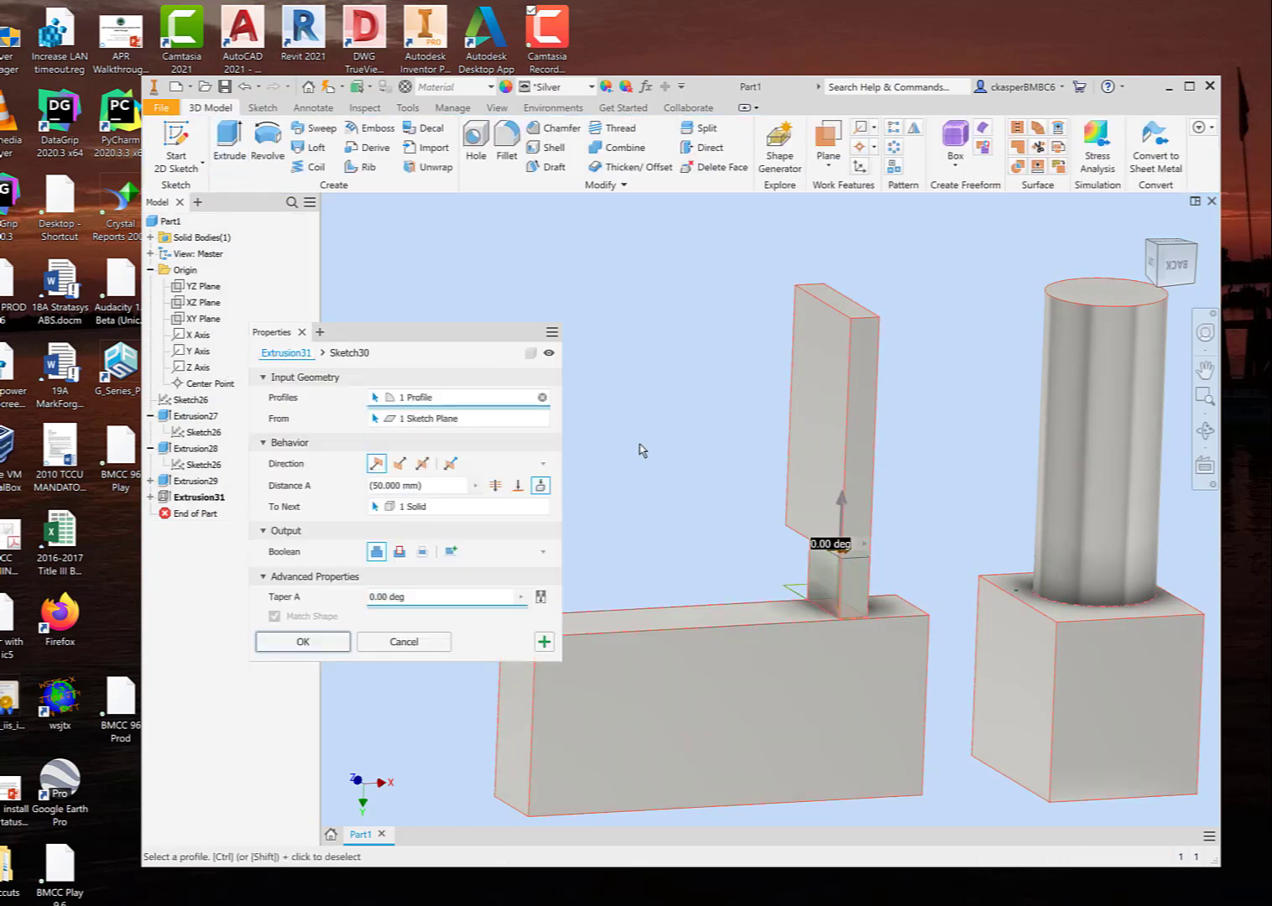
Step: Turn the extrusion's preview off and on again, and complete the To Next join between the long bar and thin block
{"action": "left_click", "coordinate": [550, 354]}
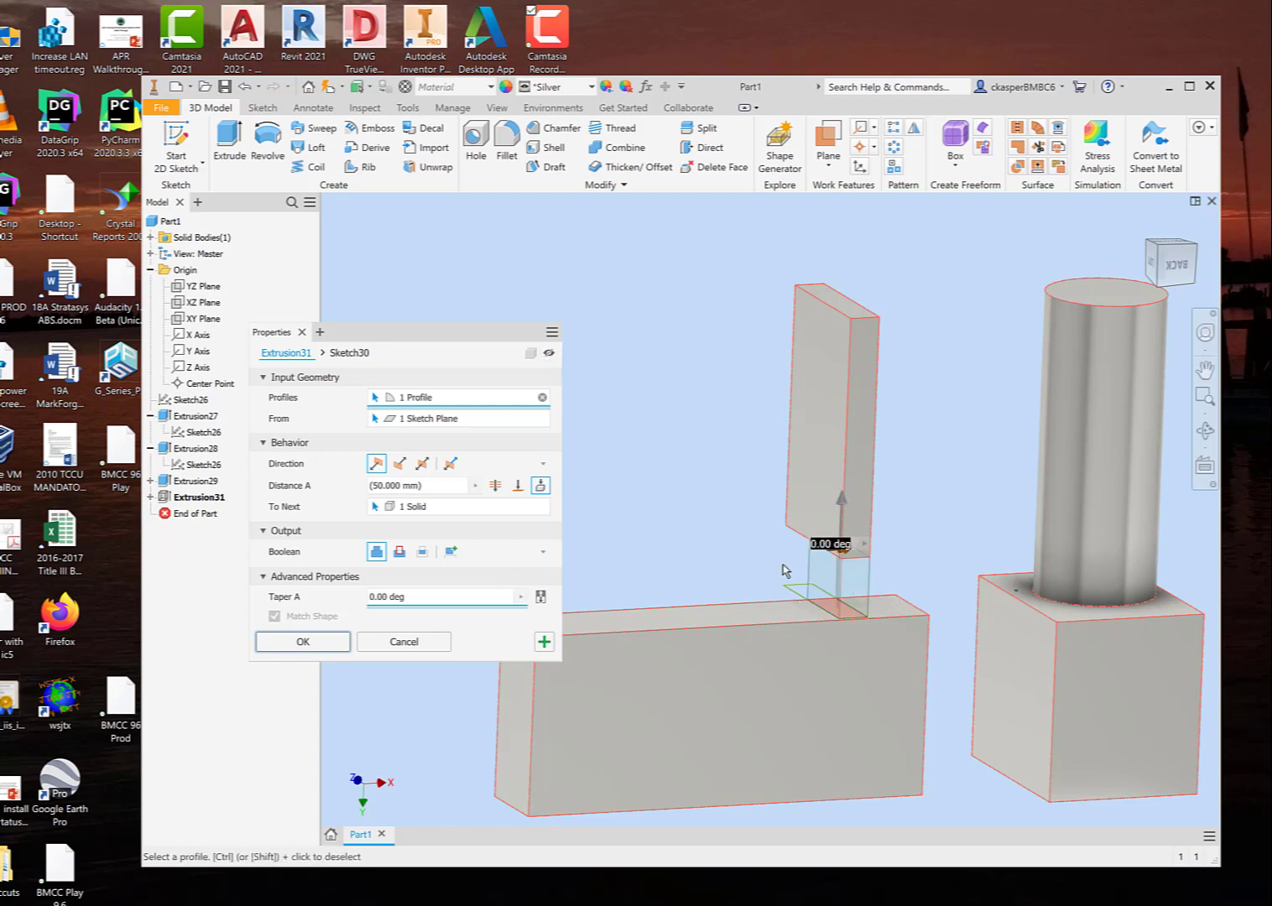
{"action": "left_click", "coordinate": [549, 353]}
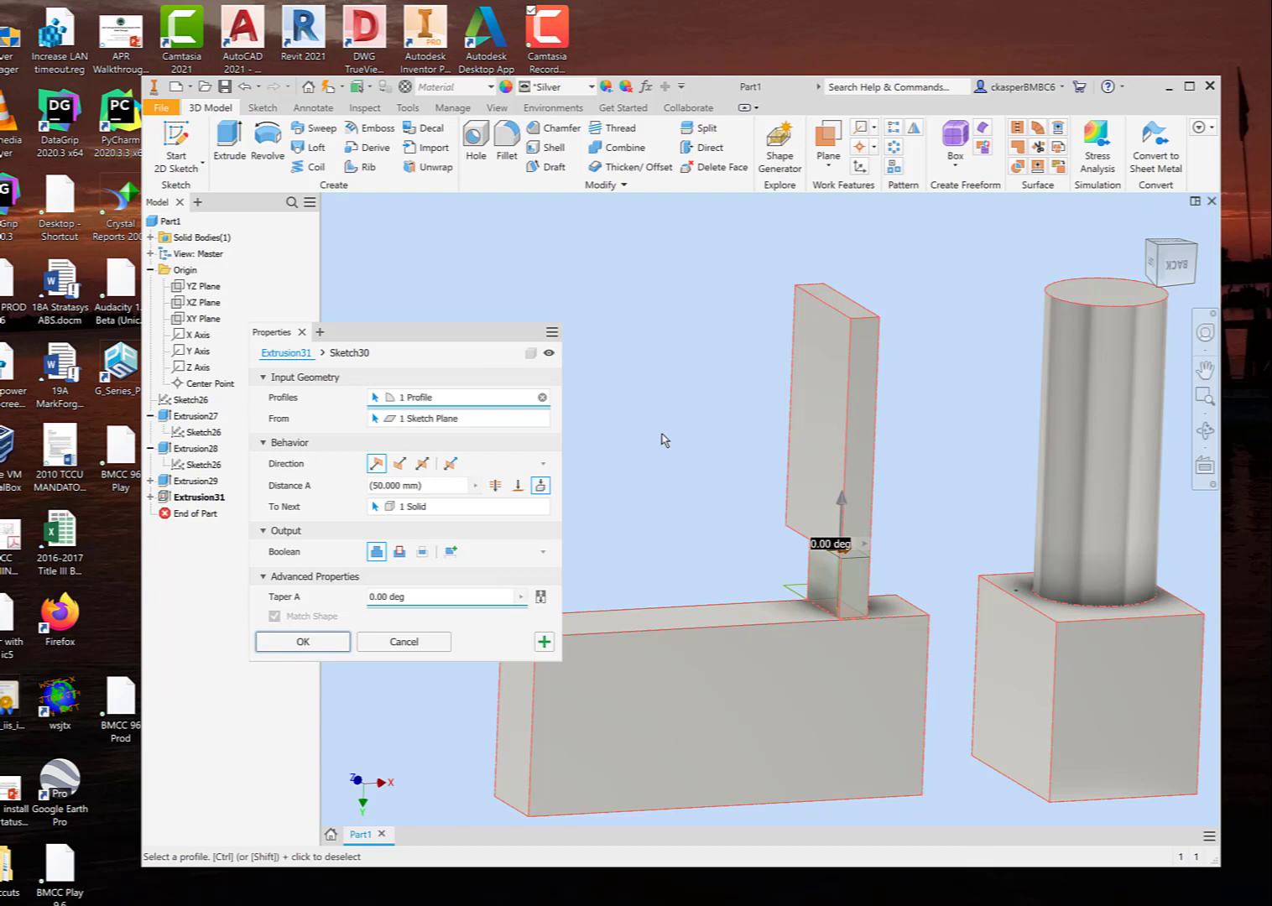
{"action": "mouse_move", "coordinate": [701, 442]}
{"action": "middle_mouse_down", "text": "shift"}
{"action": "mouse_move", "coordinate": [677, 437]}
{"action": "mouse_move", "coordinate": [712, 436]}
{"action": "middle_mouse_up", "text": "shift"}
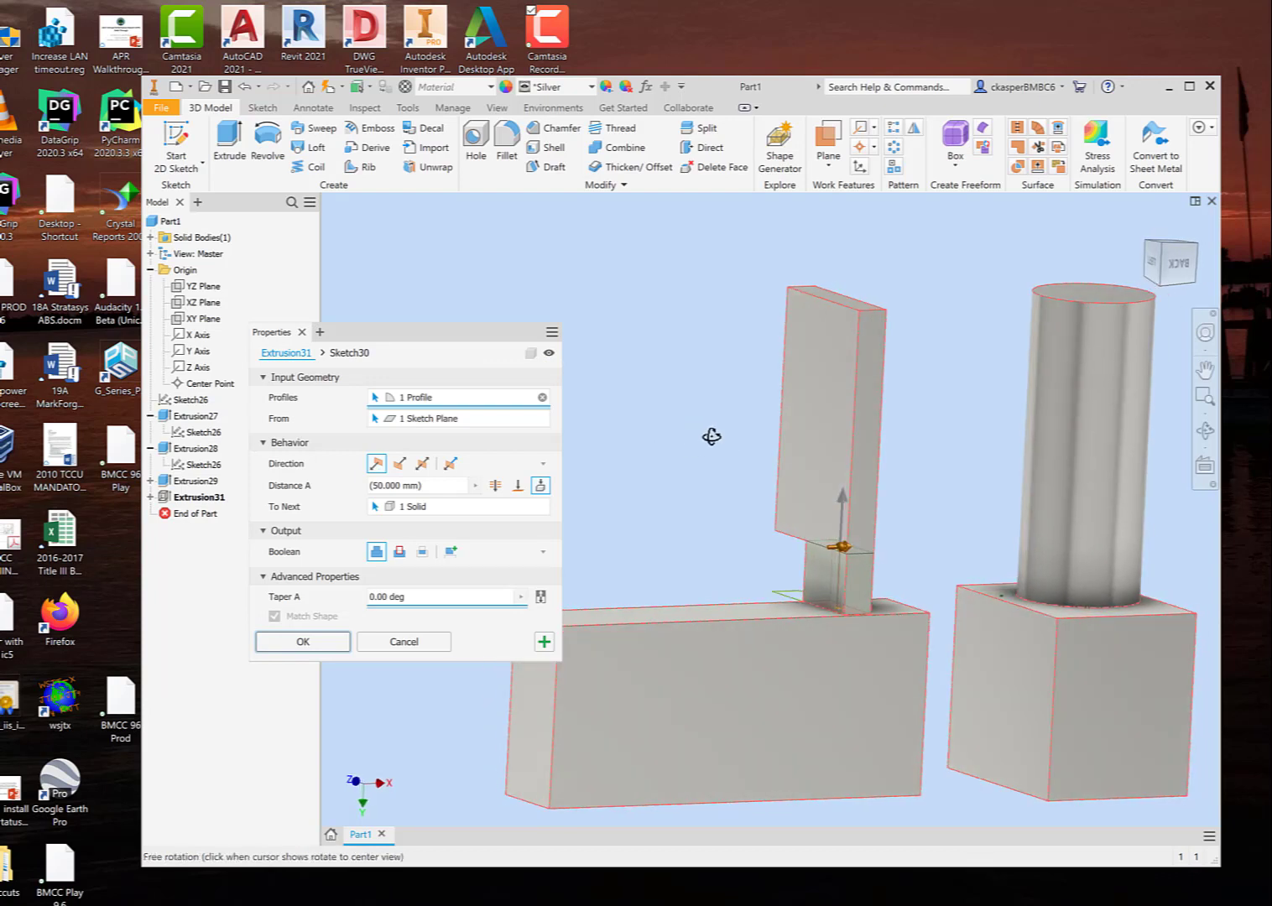
{"action": "left_click", "coordinate": [303, 642]}
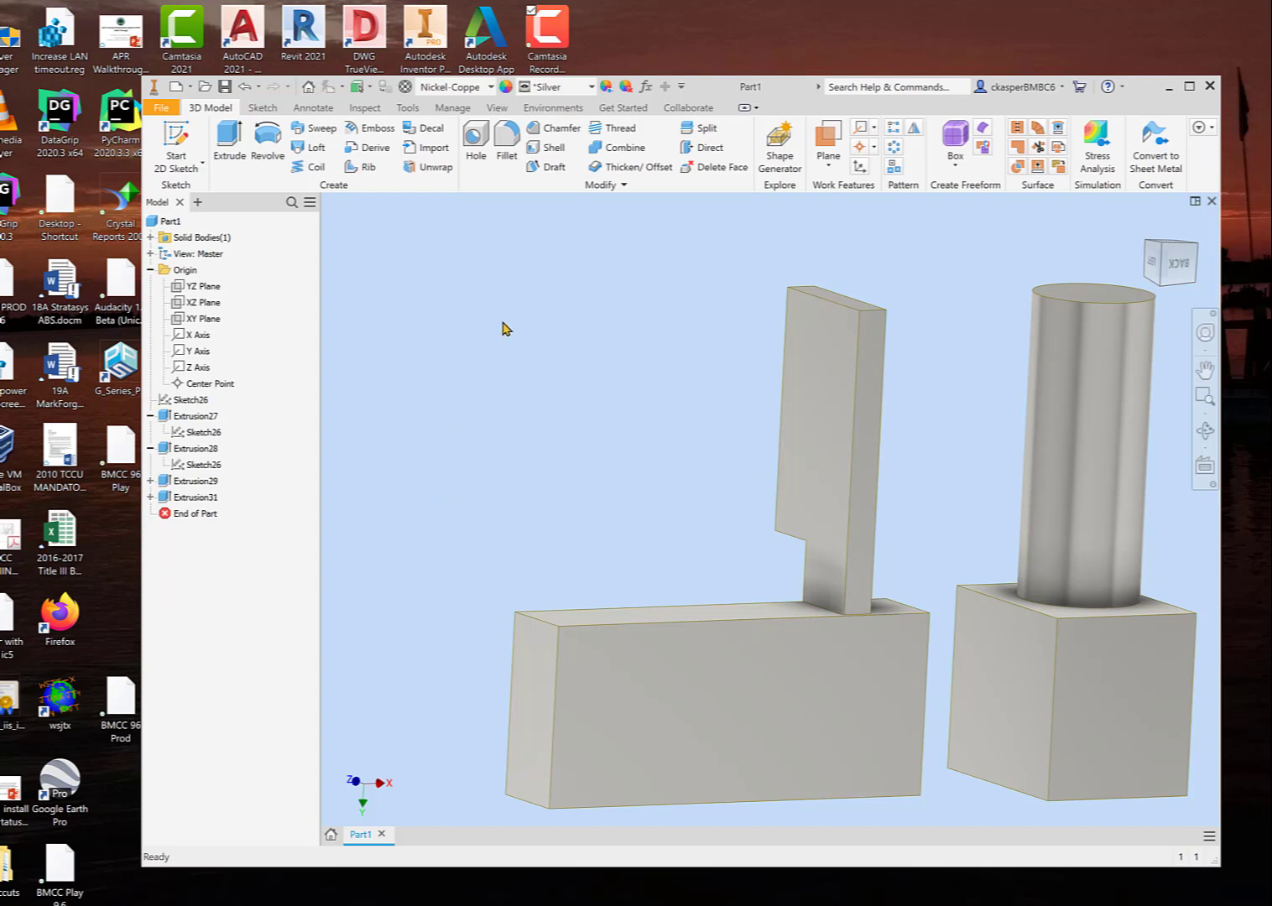
Step: Start a new sketch on the long bar's narrow end face, away from the connecting extrusion
{"action": "middle_click_drag", "start_coordinate": [501, 333], "coordinate": [492, 332], "text": "shift"}
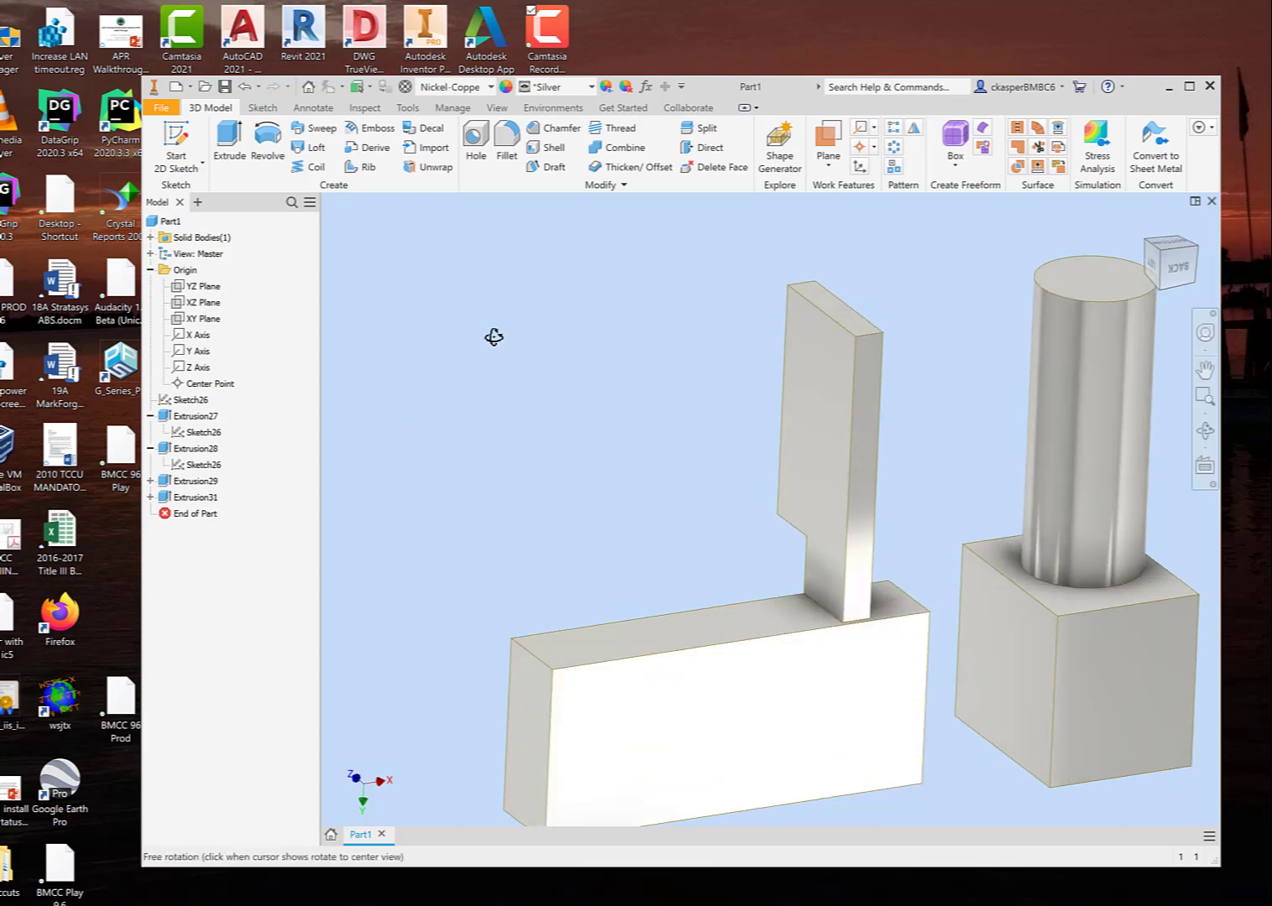
{"action": "middle_click_drag", "start_coordinate": [657, 526], "coordinate": [729, 494], "text": "shift"}
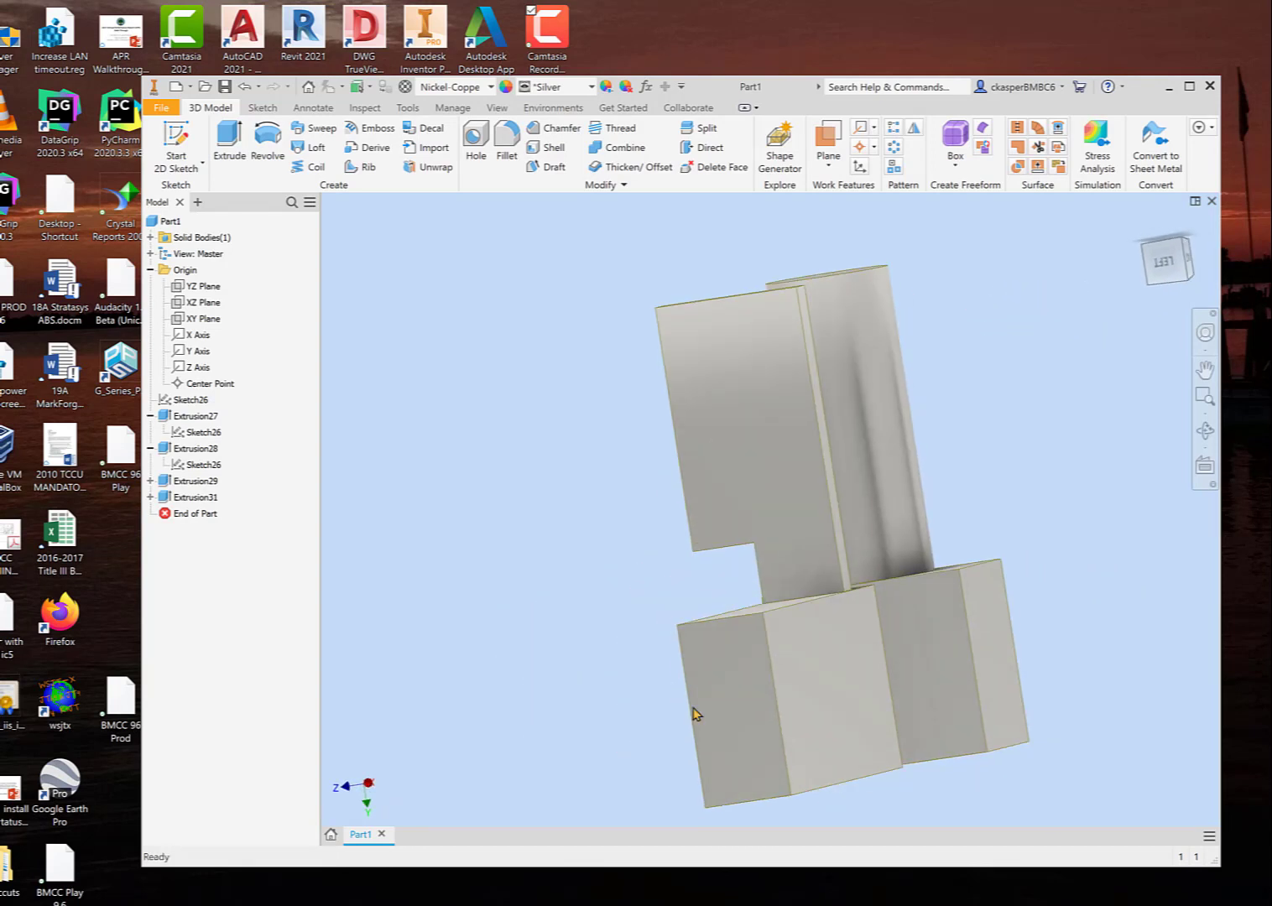
{"action": "left_click", "coordinate": [738, 710]}
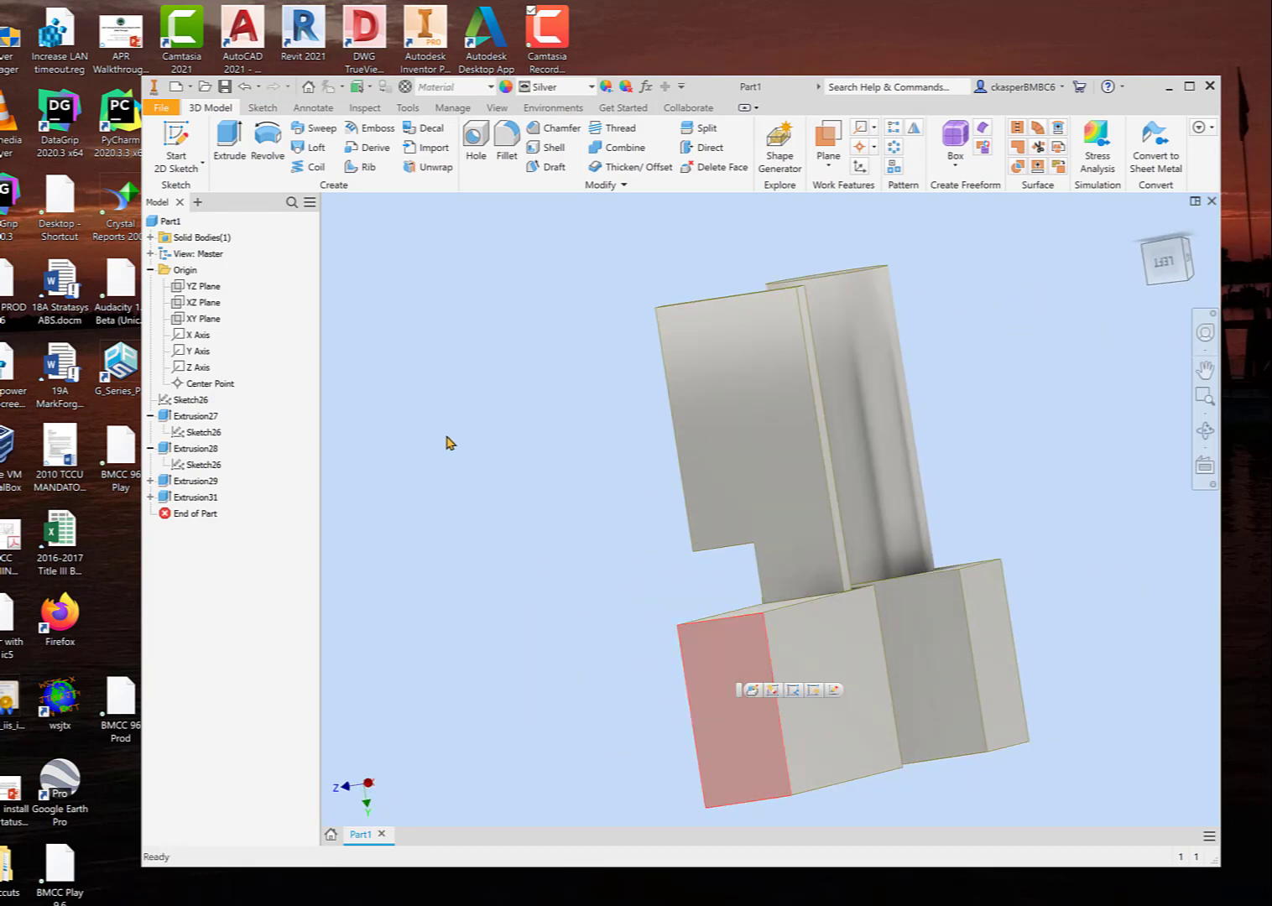
{"action": "left_click", "coordinate": [175, 140]}
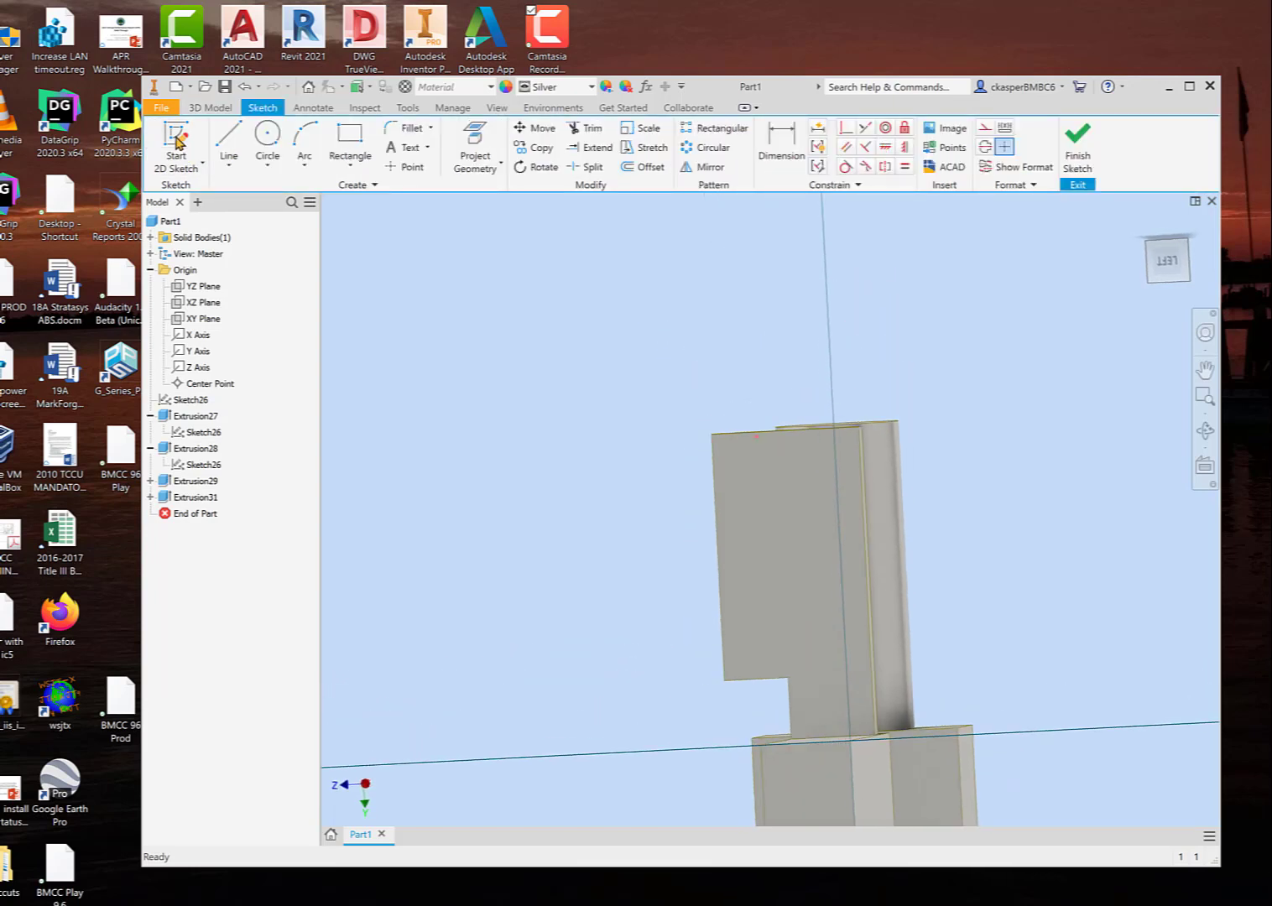
{"action": "mouse_move", "coordinate": [445, 525]}
{"action": "middle_mouse_down"}
{"action": "mouse_move", "coordinate": [490, 539]}
{"action": "mouse_move", "coordinate": [443, 255]}
{"action": "middle_mouse_up"}
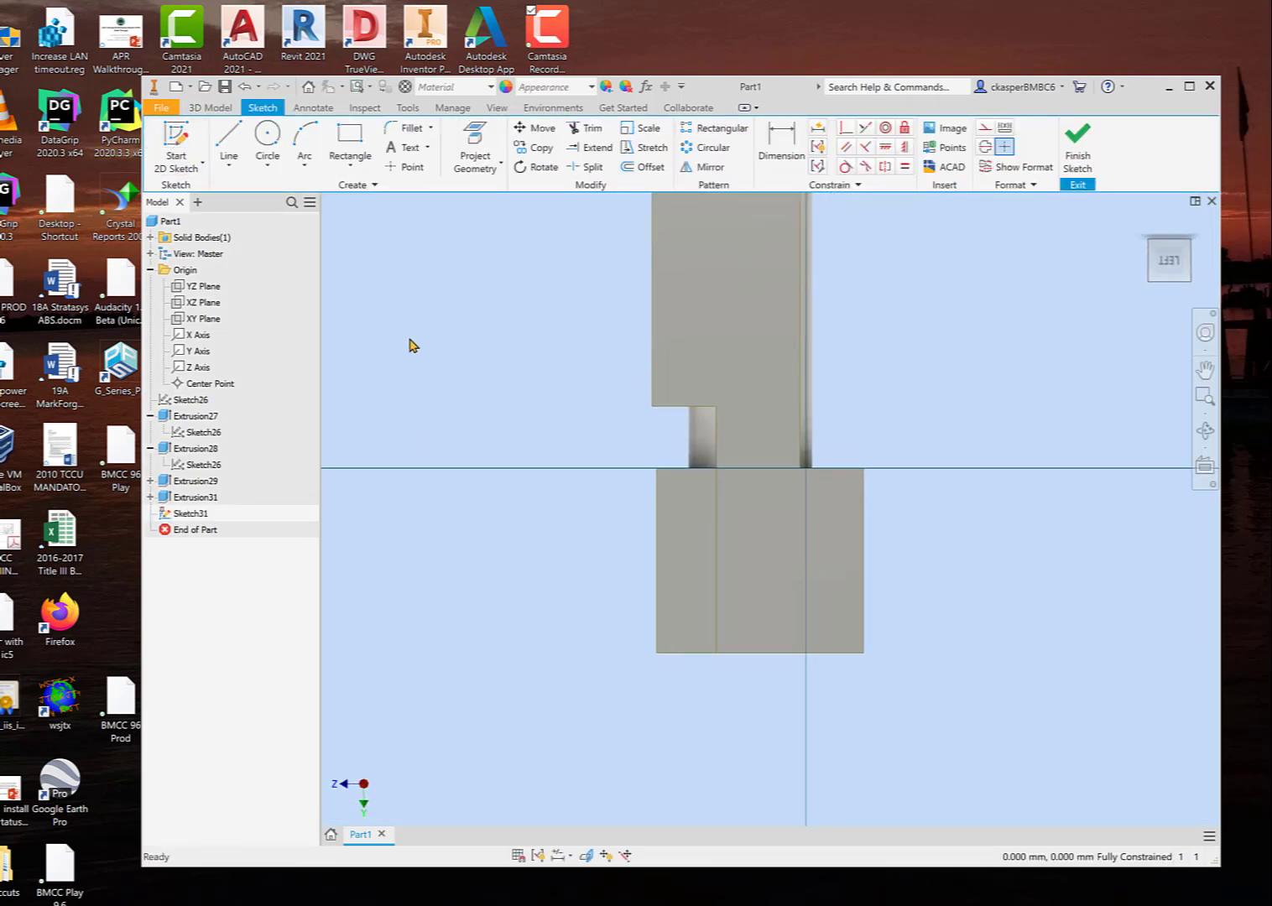
Step: Sketch a circle about 40 mm in diameter on the upper part of the long bar's end face
{"action": "left_click", "coordinate": [269, 138]}
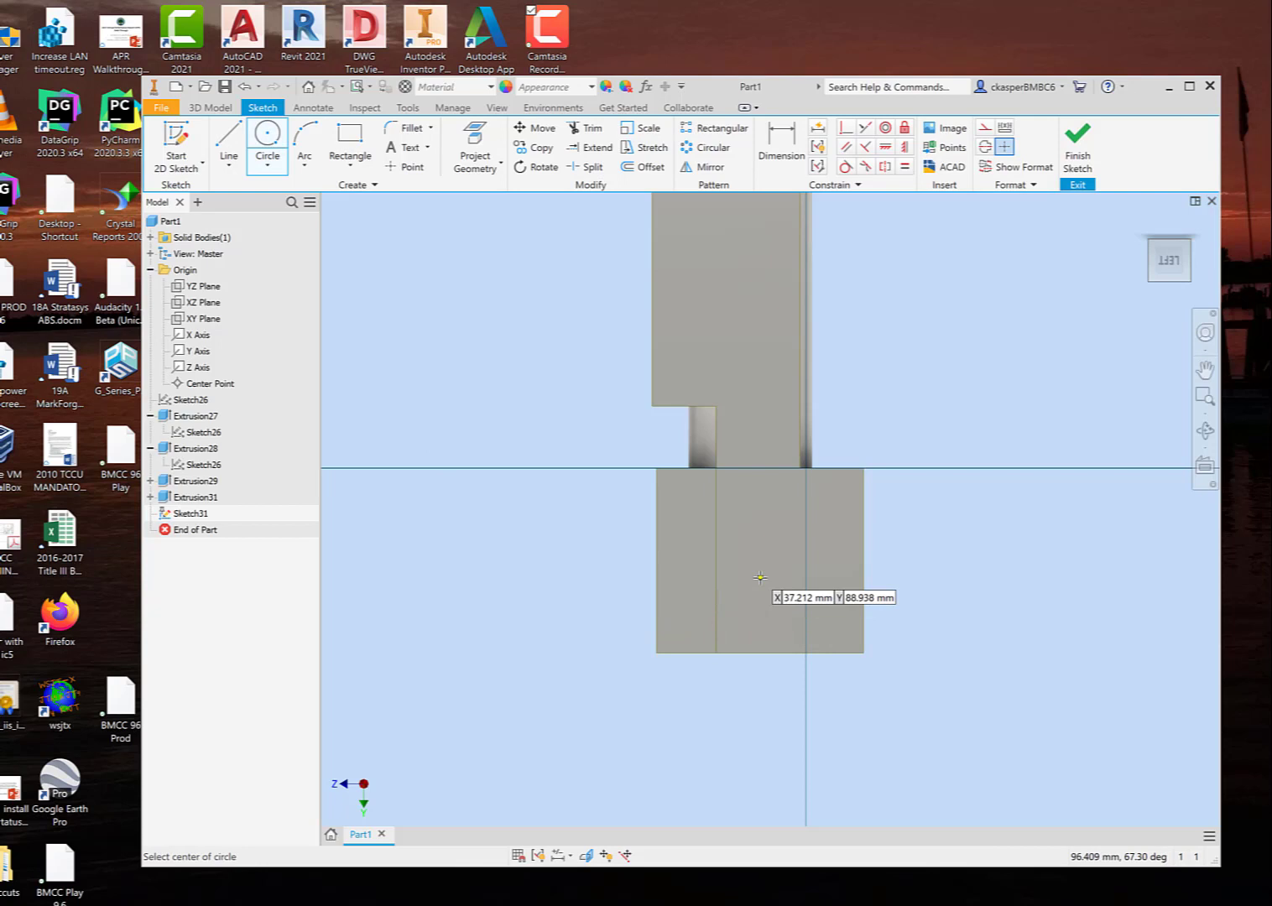
{"action": "scroll", "coordinate": [759, 692], "scroll_direction": "down", "scroll_amount": 2}
{"action": "scroll", "coordinate": [759, 612], "scroll_direction": "up", "scroll_amount": 3}
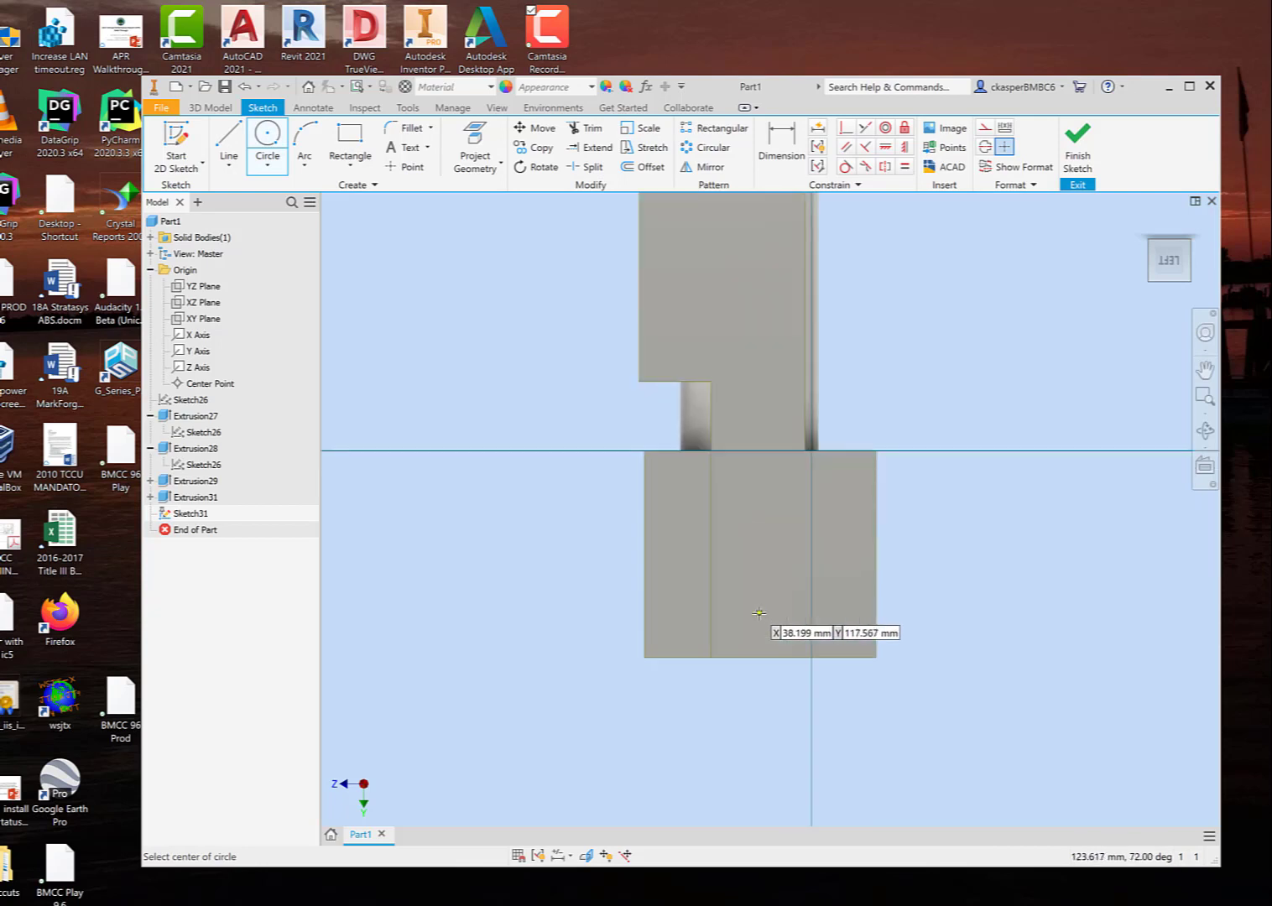
{"action": "mouse_move", "coordinate": [759, 613]}
{"action": "middle_mouse_down", "text": "shift"}
{"action": "mouse_move", "coordinate": [724, 610]}
{"action": "mouse_move", "coordinate": [764, 620]}
{"action": "middle_mouse_up", "text": "shift"}
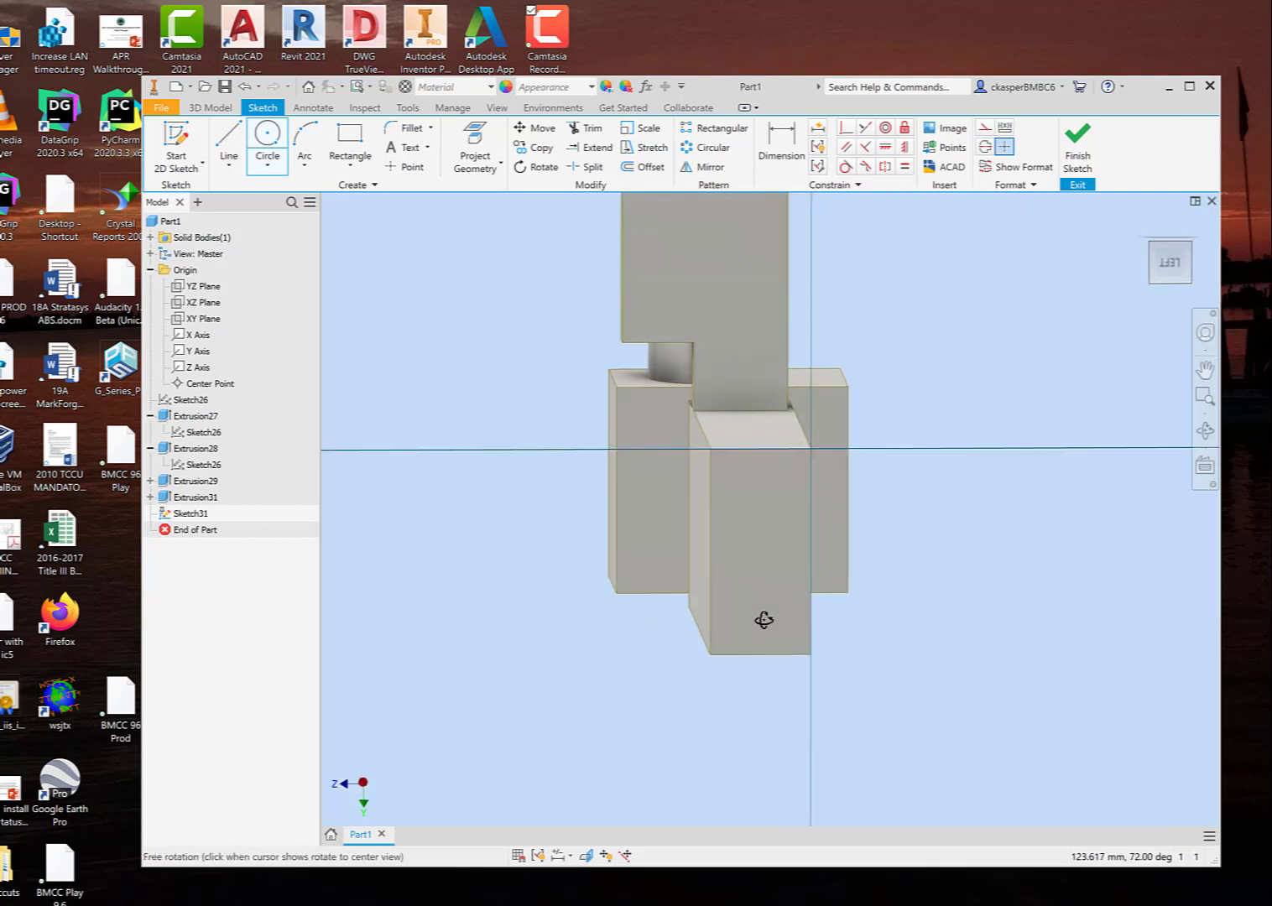
{"action": "left_click", "coordinate": [749, 508]}
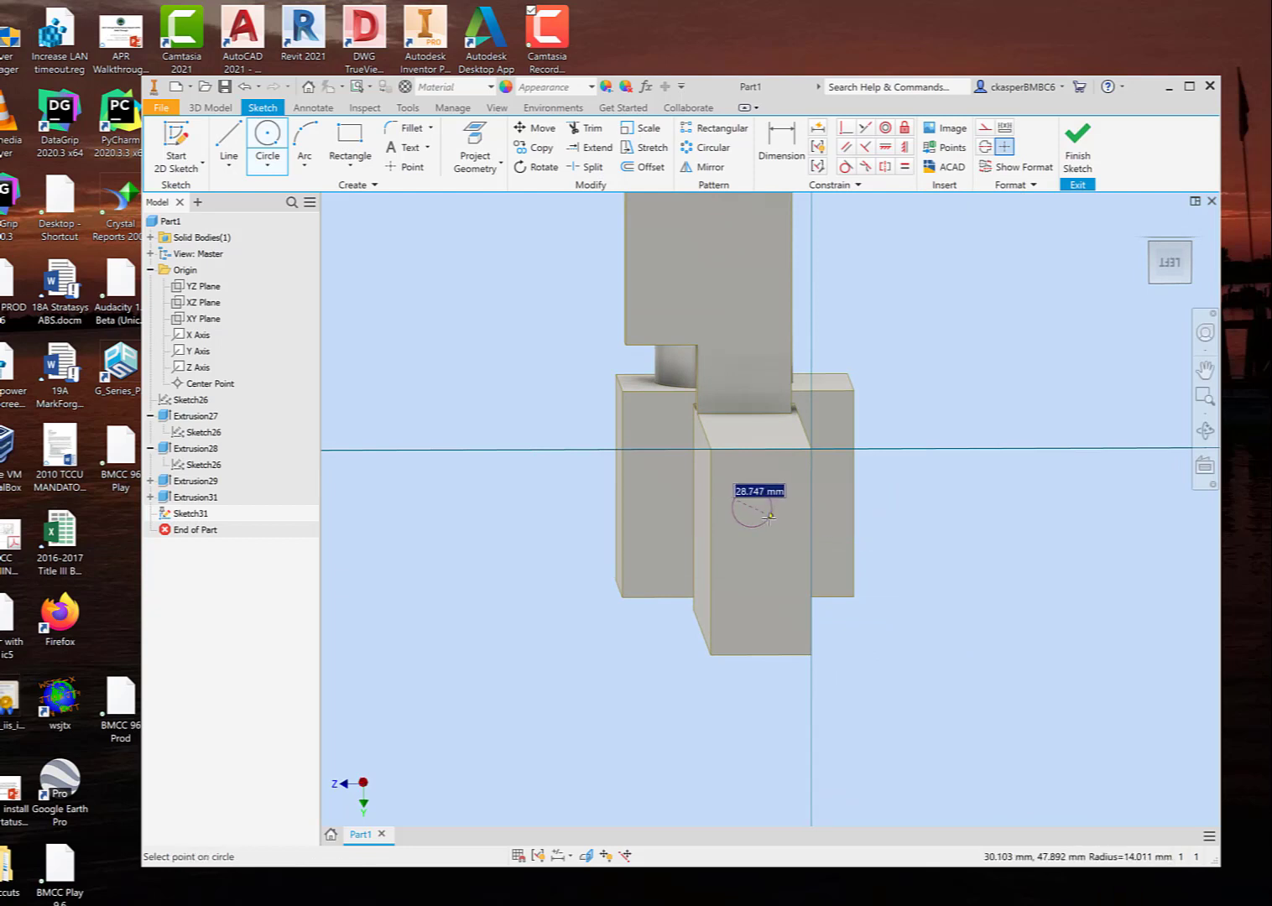
{"action": "left_click", "coordinate": [770, 529]}
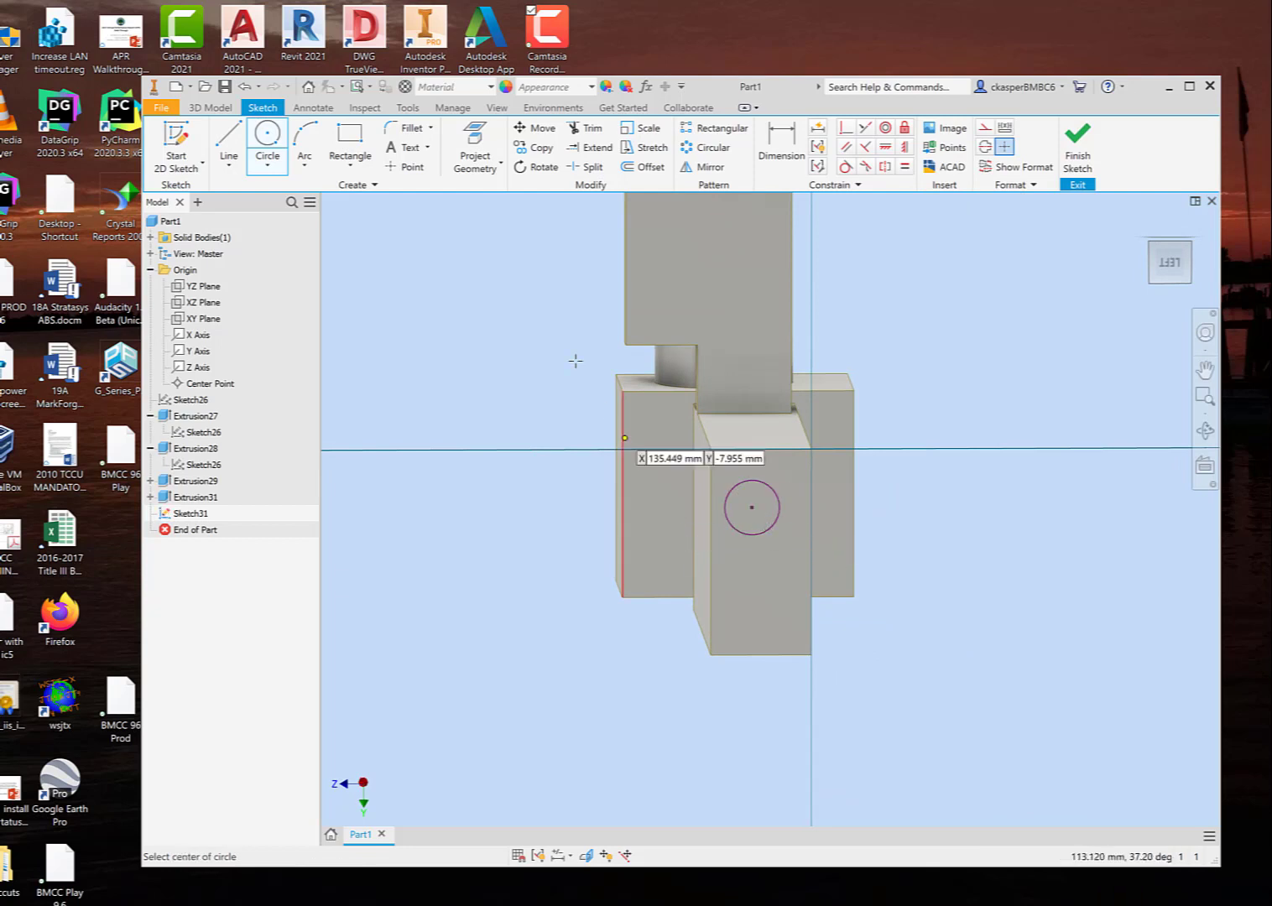
Step: Dimension the circle's diameter at 25 mm and finish the sketch
{"action": "left_click", "coordinate": [785, 134]}
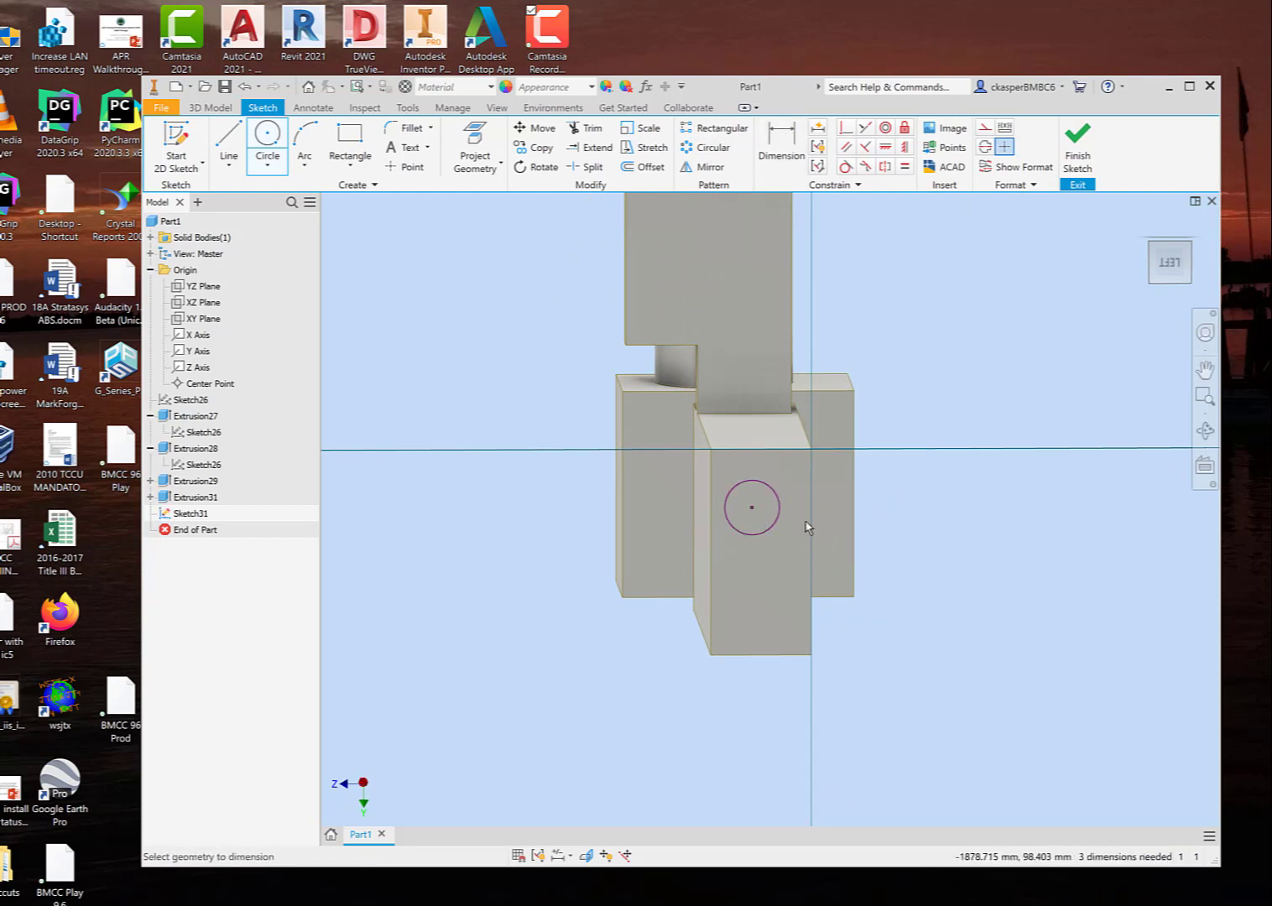
{"action": "left_click", "coordinate": [769, 533]}
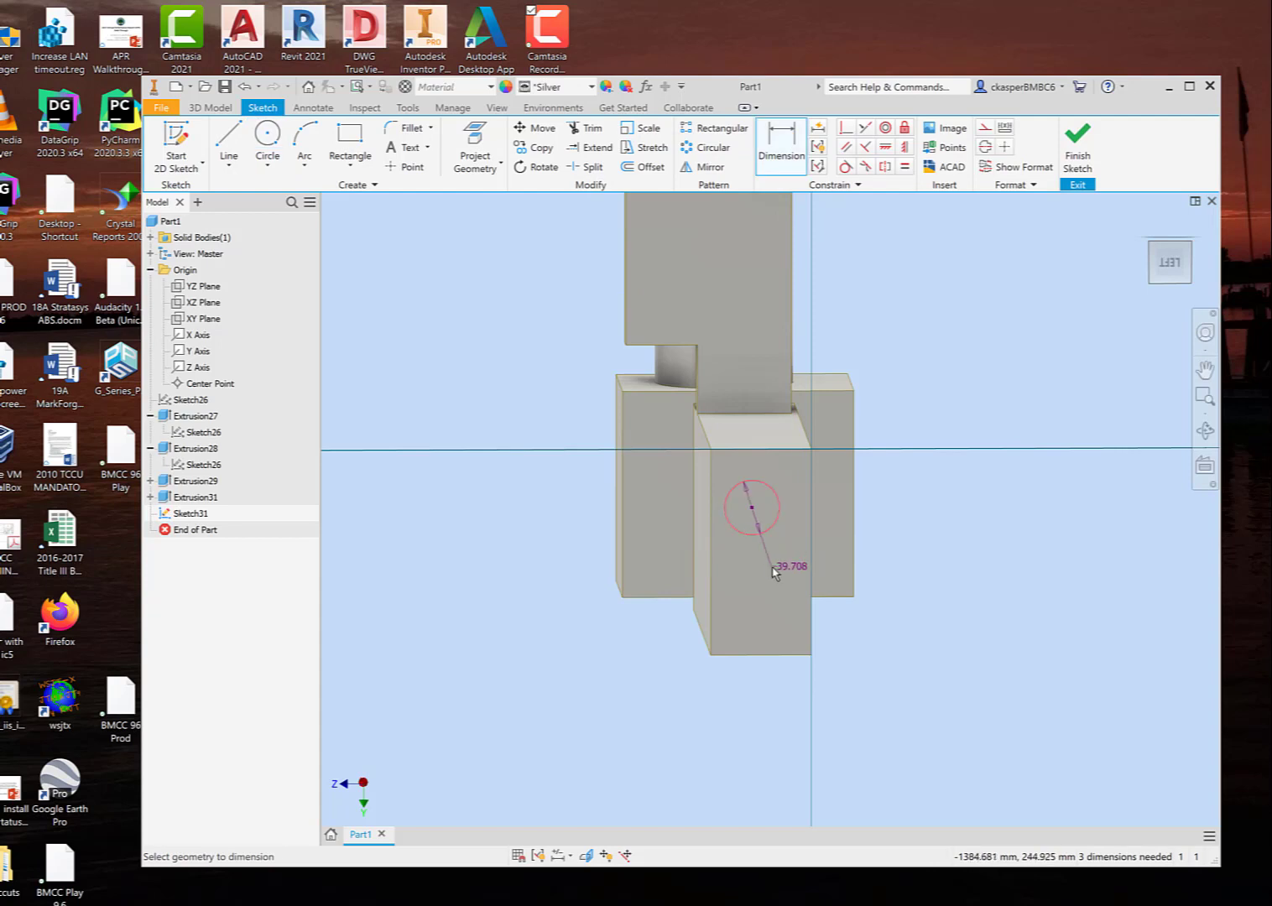
{"action": "left_click", "coordinate": [751, 519]}
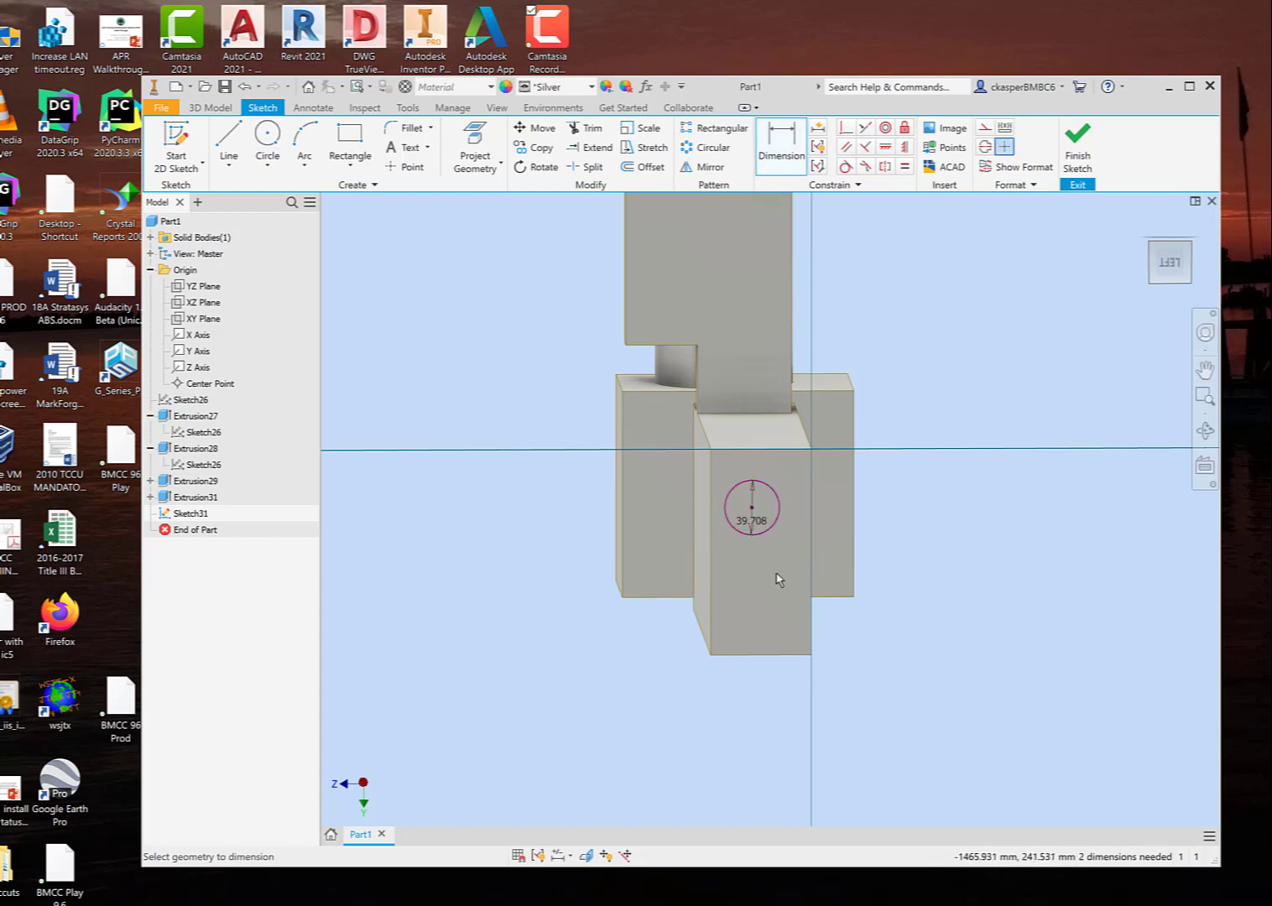
{"action": "left_click", "coordinate": [752, 523]}
{"action": "type", "text": "25"}
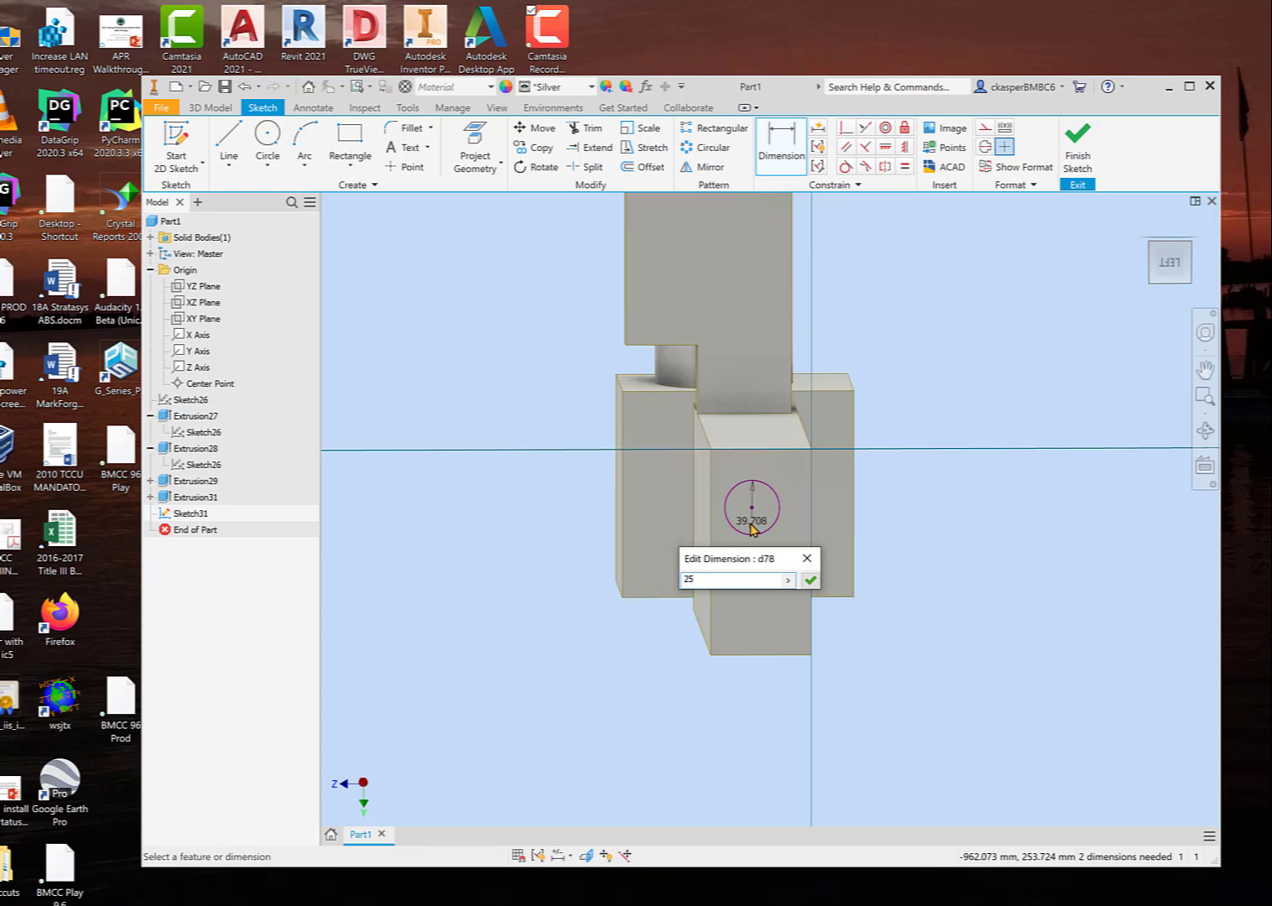
{"action": "key", "text": "Return"}
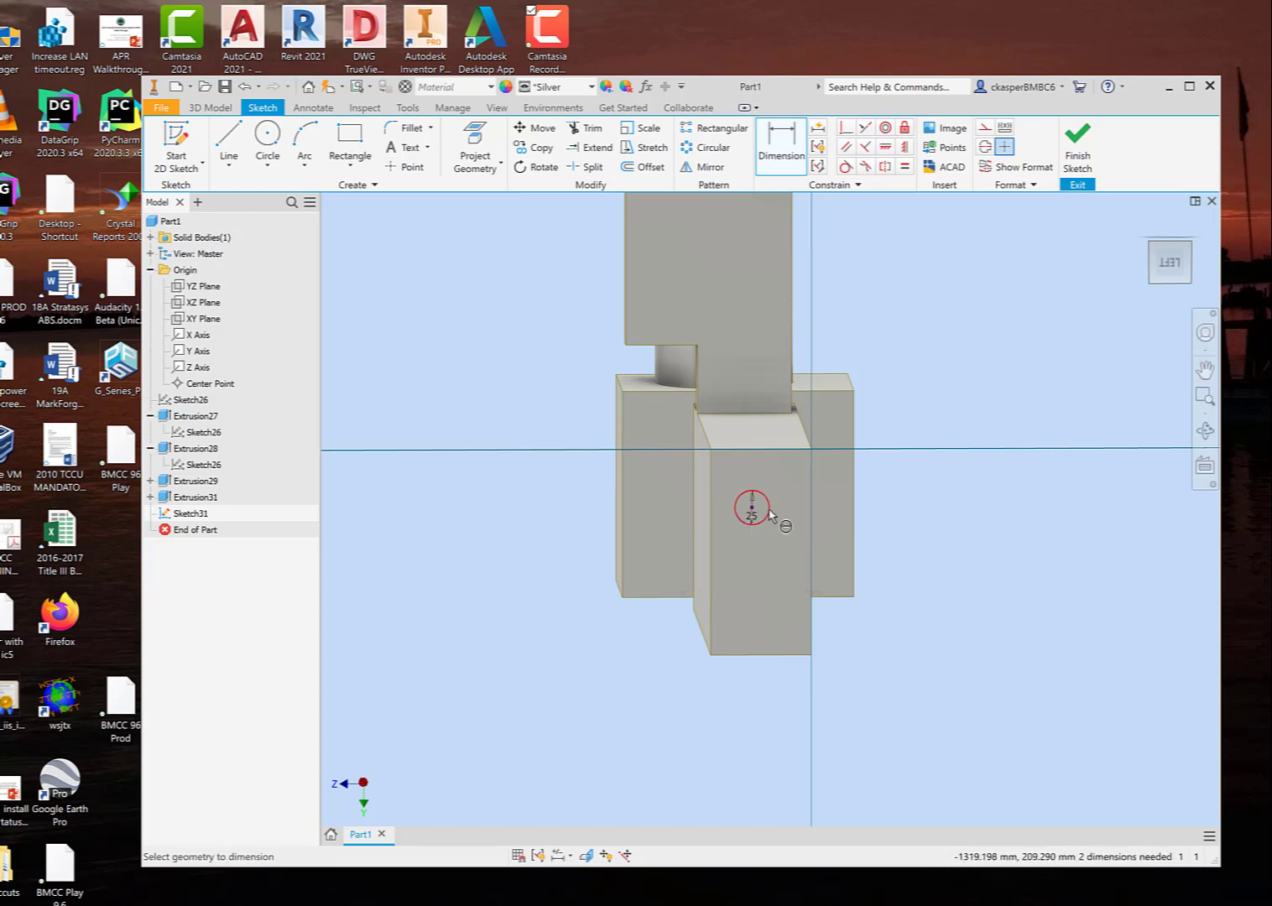
{"action": "left_click", "coordinate": [1077, 144]}
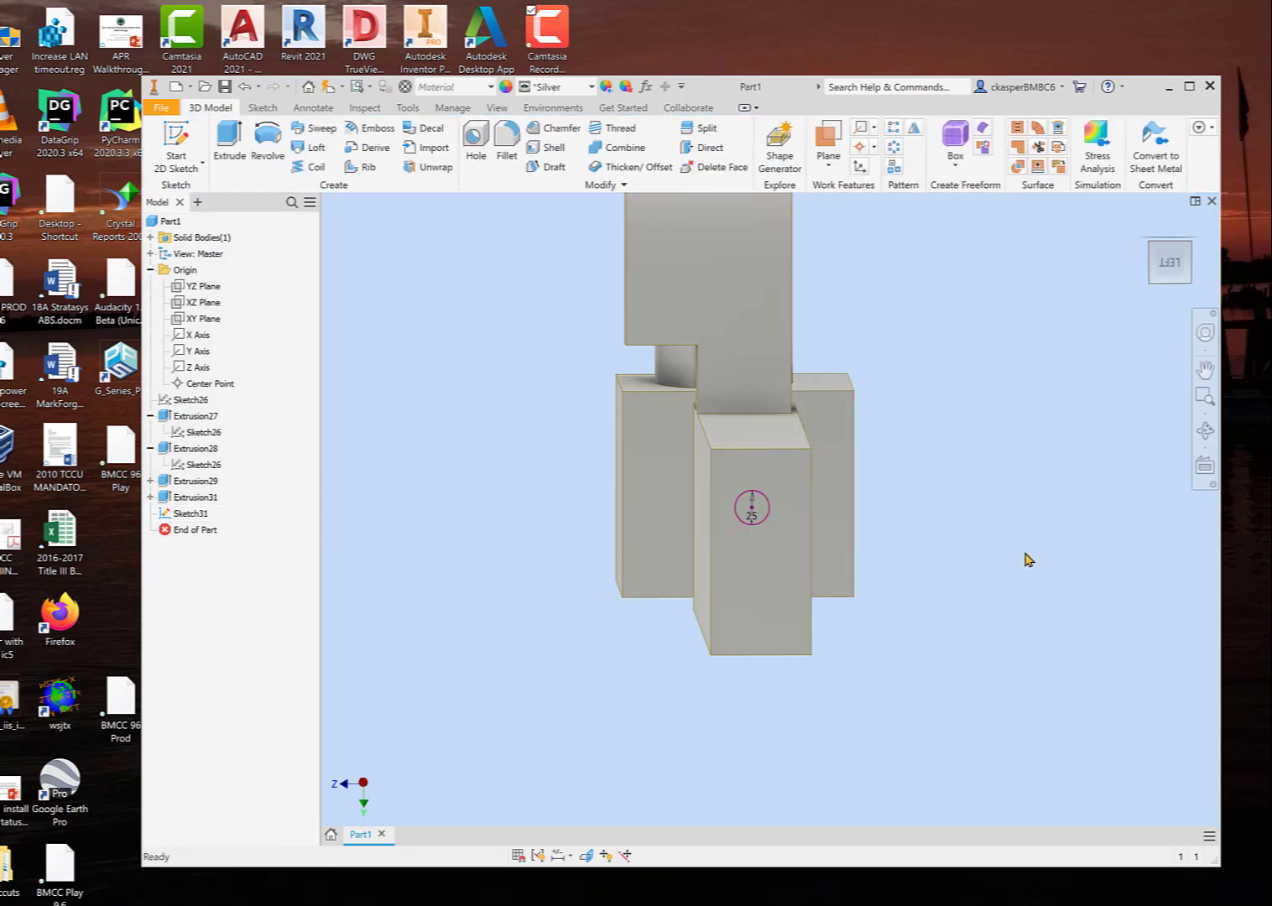
Step: Extrude the 25 mm circle as a cut in the flipped direction, about 748 mm through the long bar and the block beyond it
{"action": "middle_click_drag", "start_coordinate": [1028, 579], "coordinate": [954, 563], "text": "shift"}
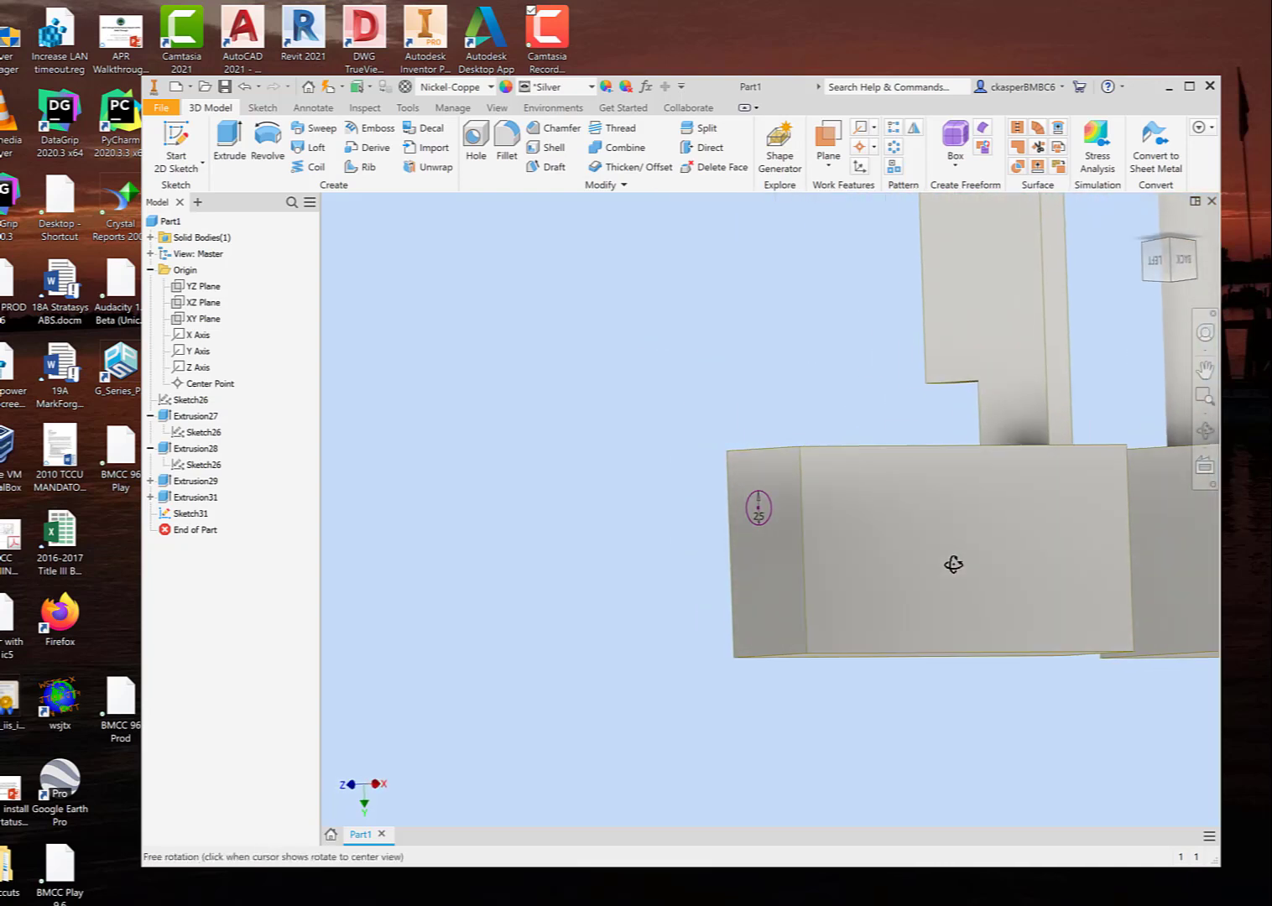
{"action": "middle_click_drag", "start_coordinate": [633, 523], "coordinate": [390, 489]}
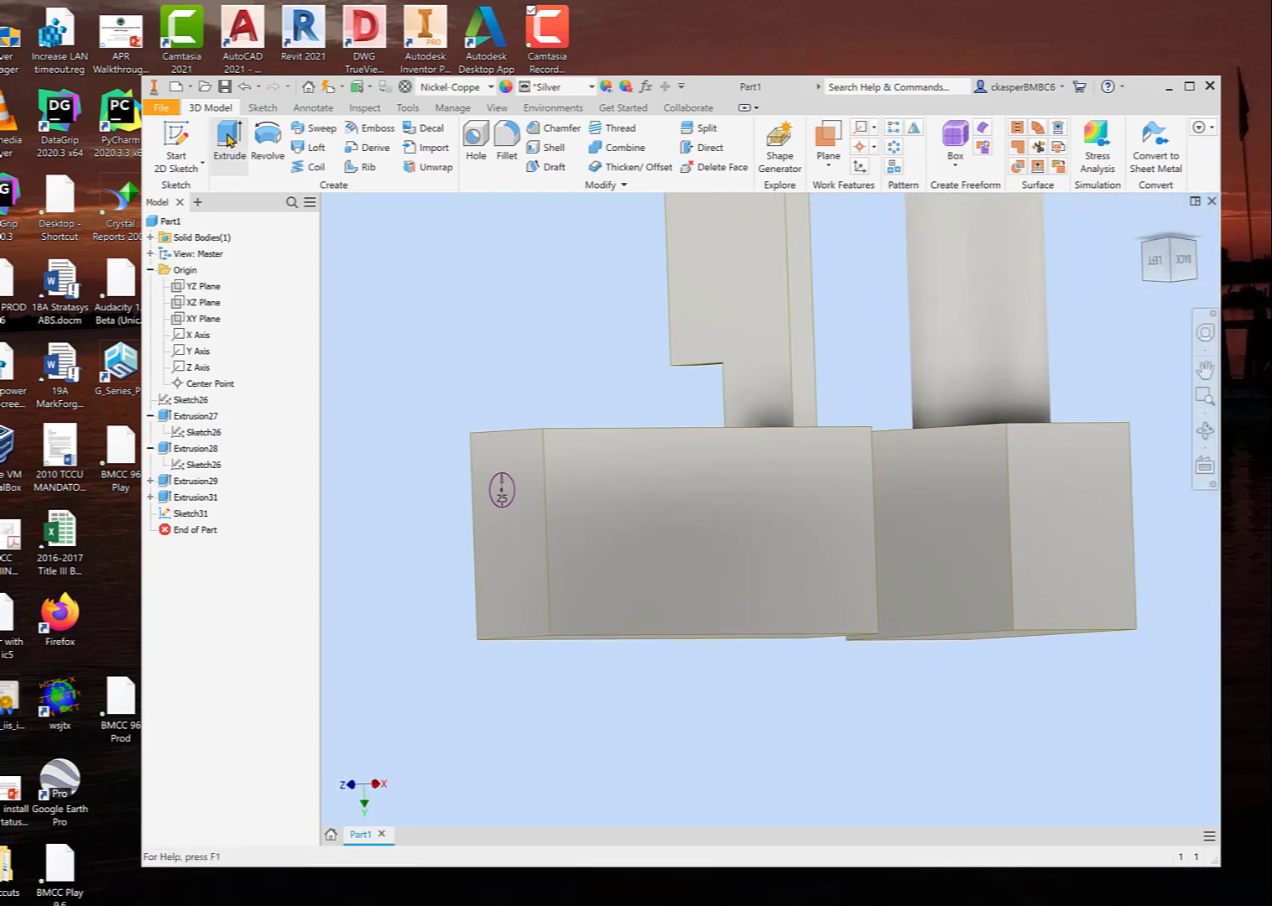
{"action": "left_click", "coordinate": [228, 140]}
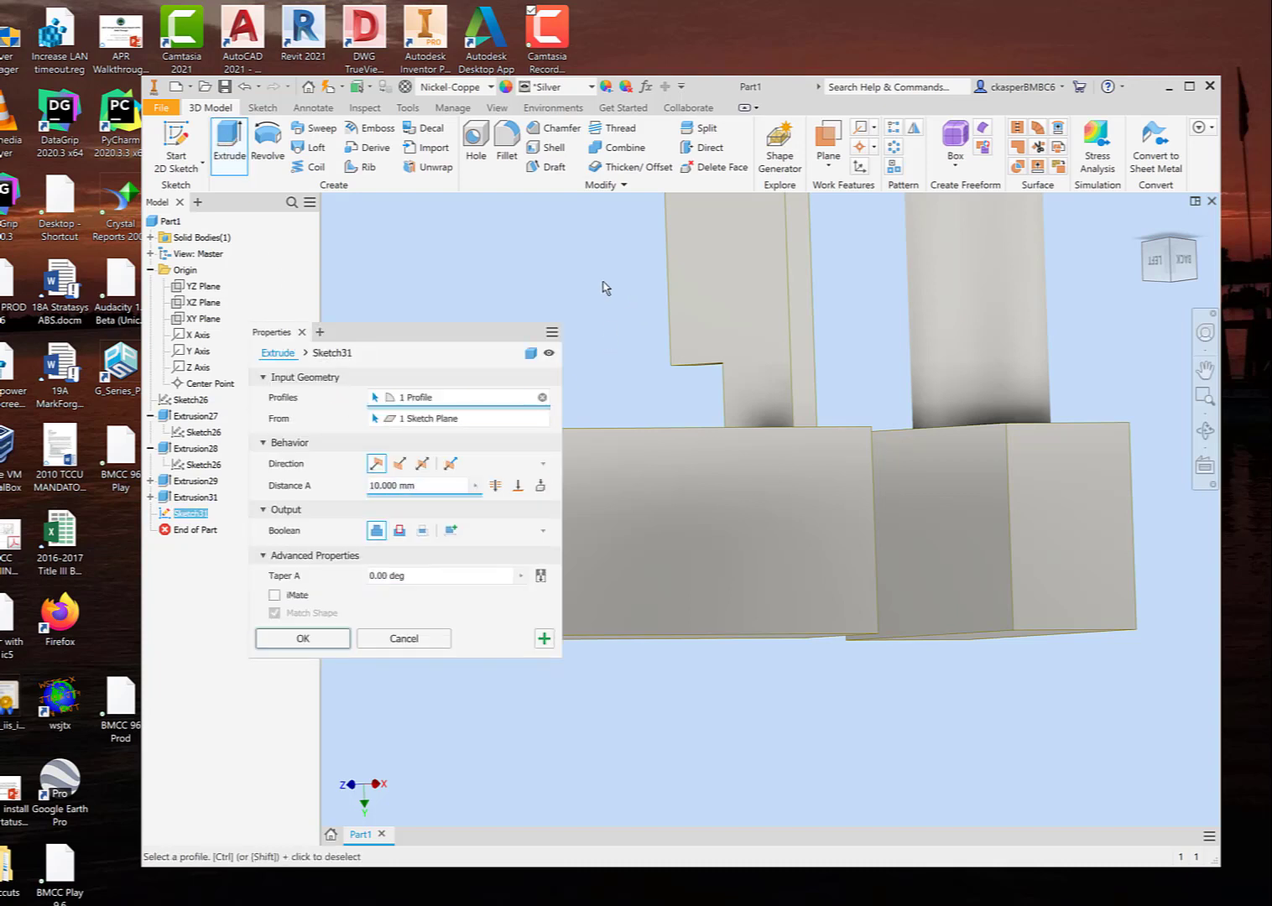
{"action": "middle_click_drag", "start_coordinate": [605, 288], "coordinate": [702, 331]}
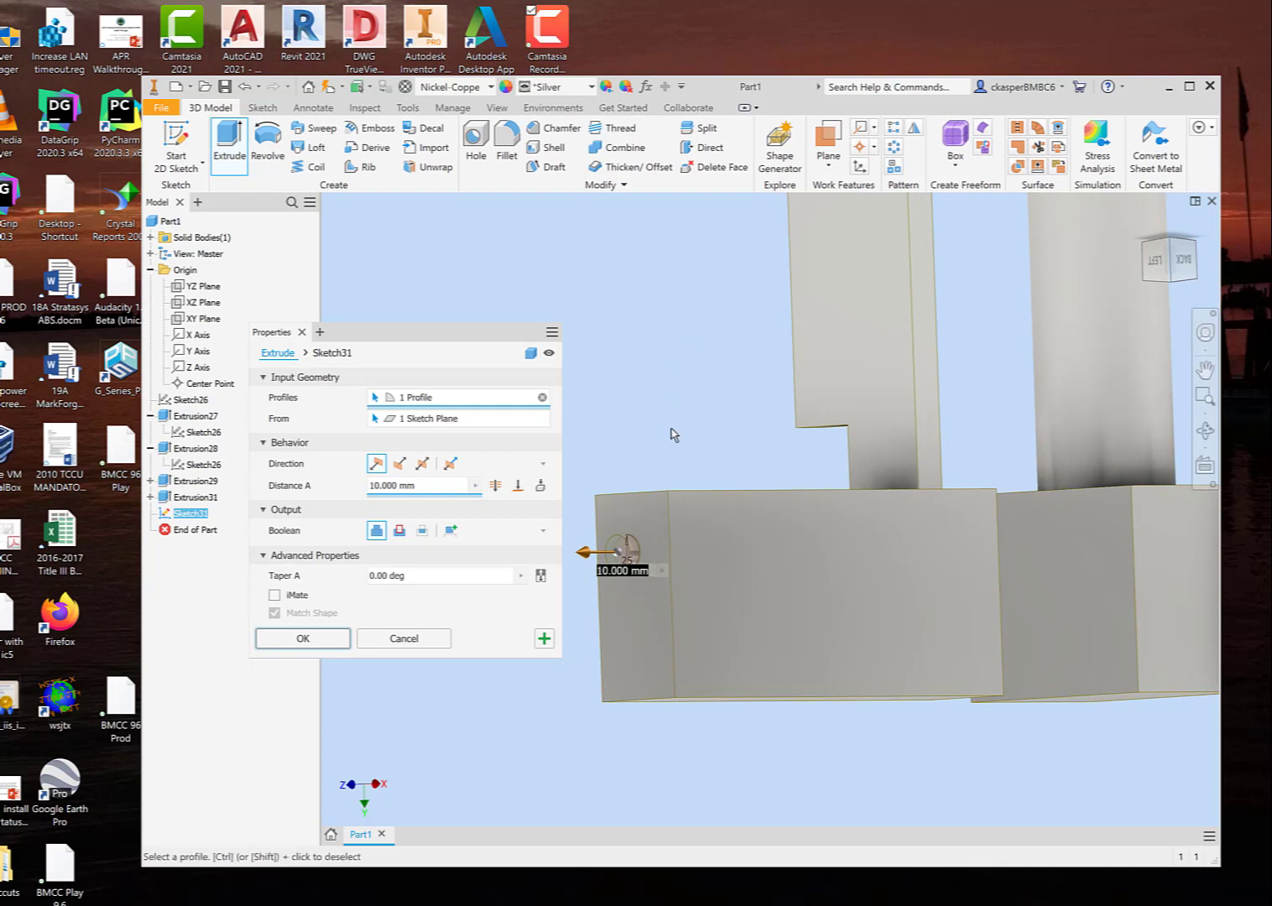
{"action": "scroll", "coordinate": [673, 435], "scroll_direction": "down", "scroll_amount": 2}
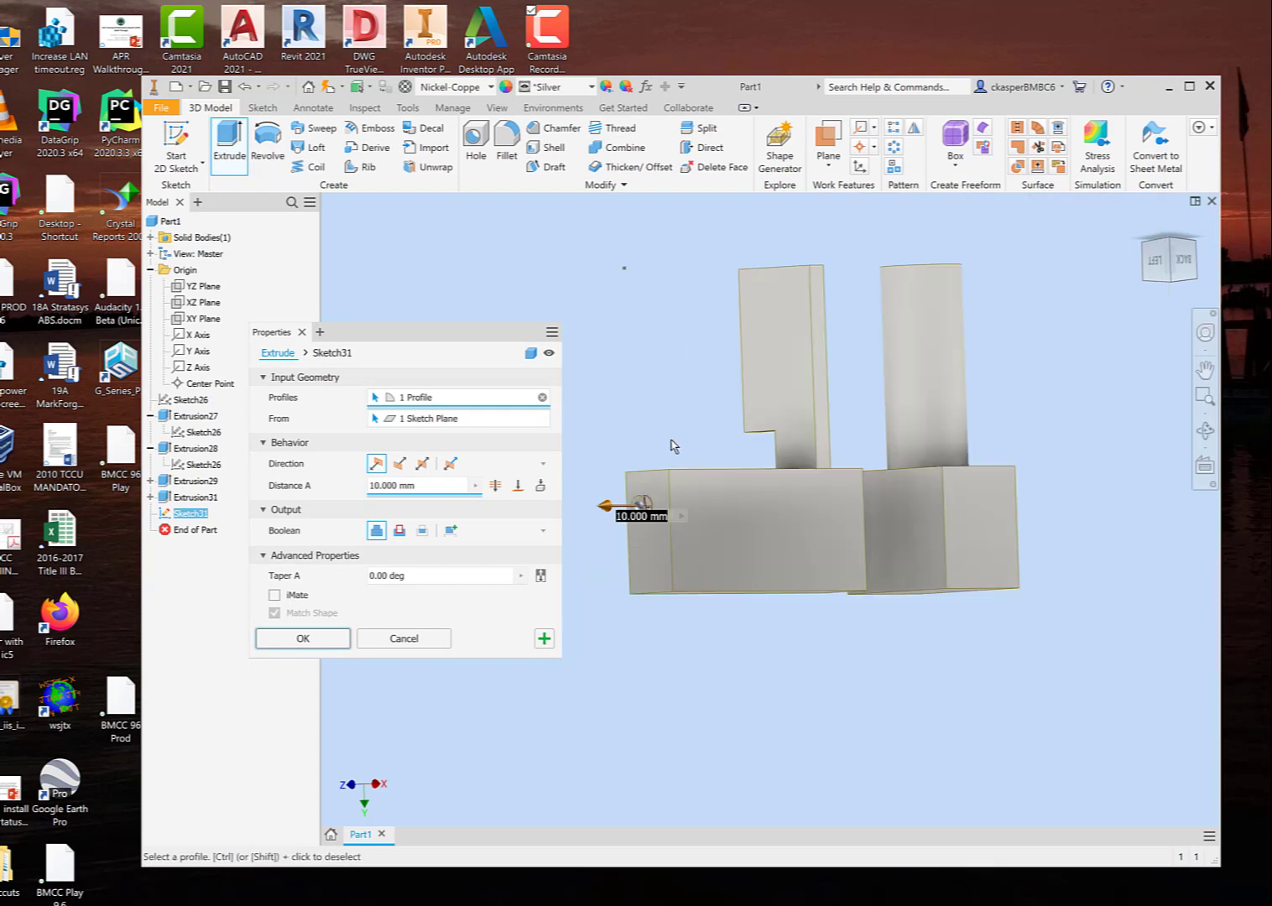
{"action": "left_click", "coordinate": [400, 465]}
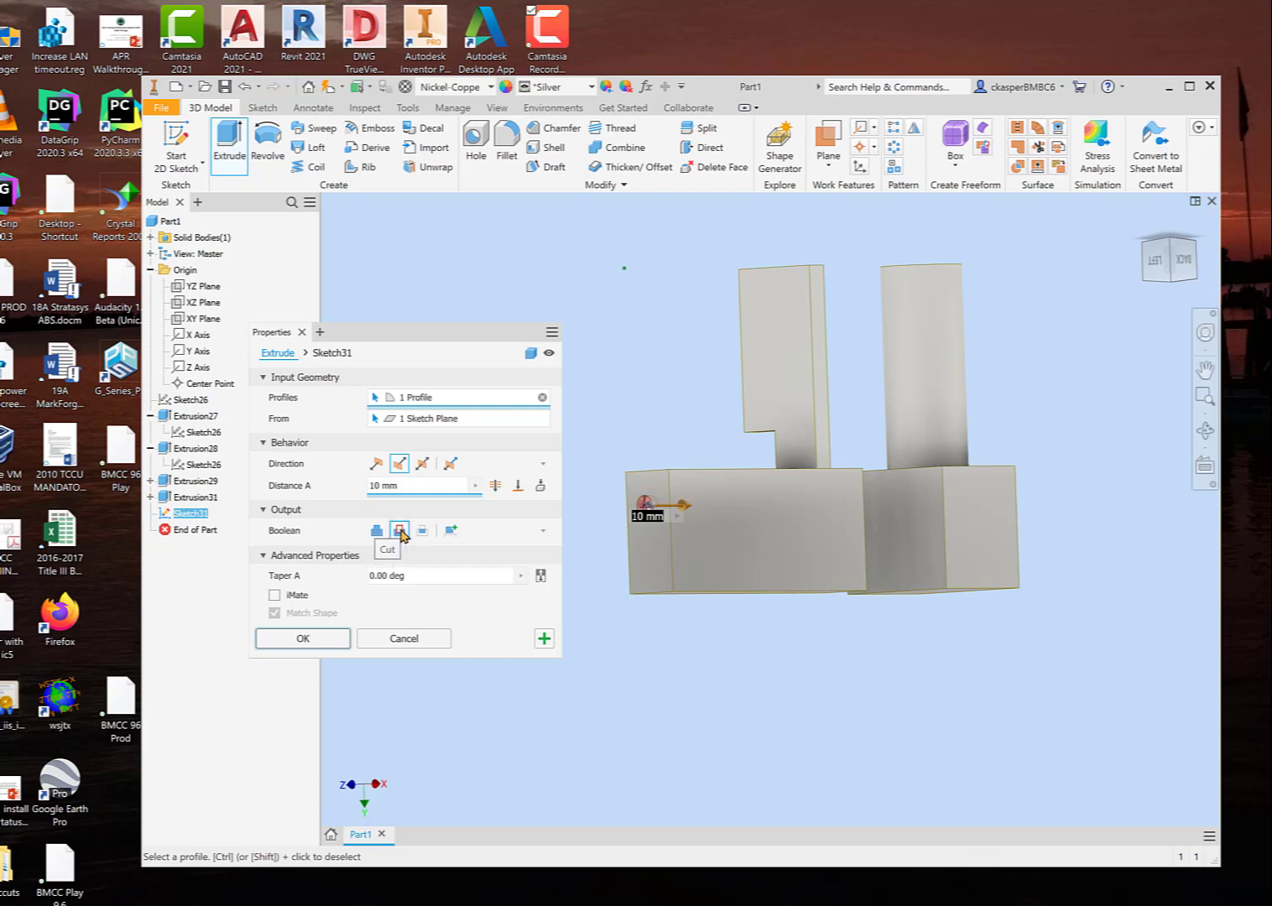
{"action": "left_click_drag", "start_coordinate": [686, 509], "coordinate": [1103, 496]}
{"action": "middle_click_drag", "start_coordinate": [1071, 602], "coordinate": [883, 602], "text": "shift"}
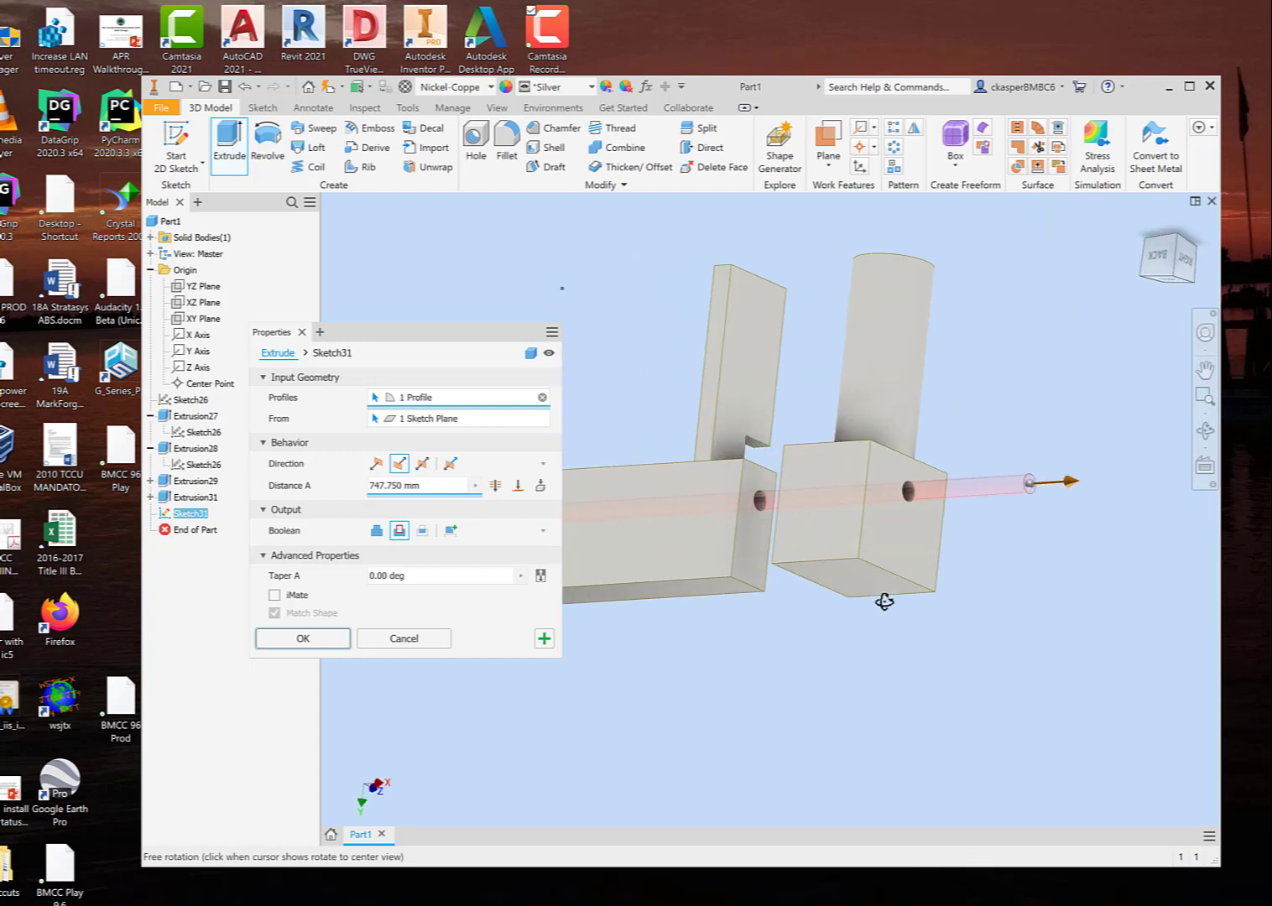
{"action": "middle_click_drag", "start_coordinate": [681, 622], "coordinate": [880, 627]}
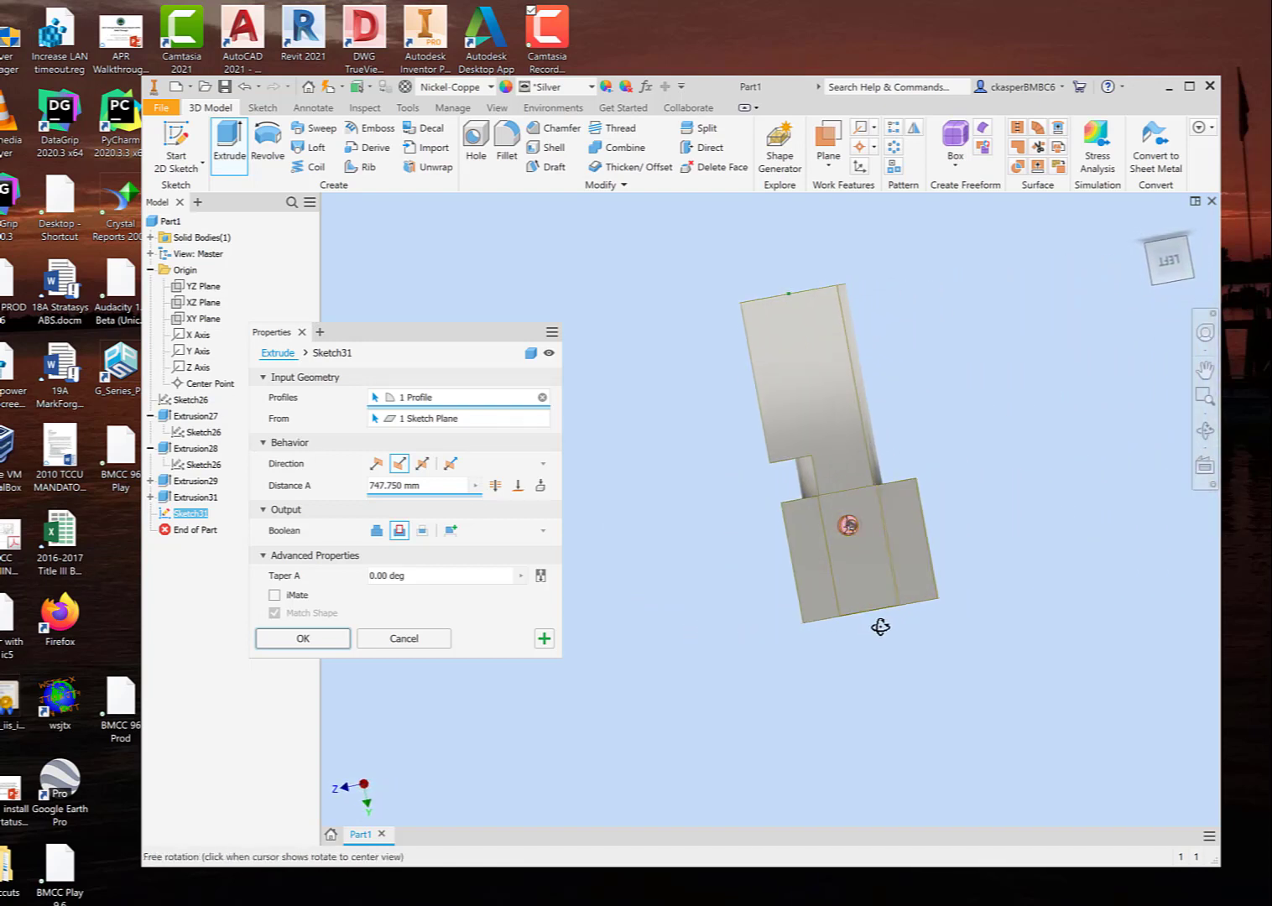
{"action": "left_click", "coordinate": [303, 638]}
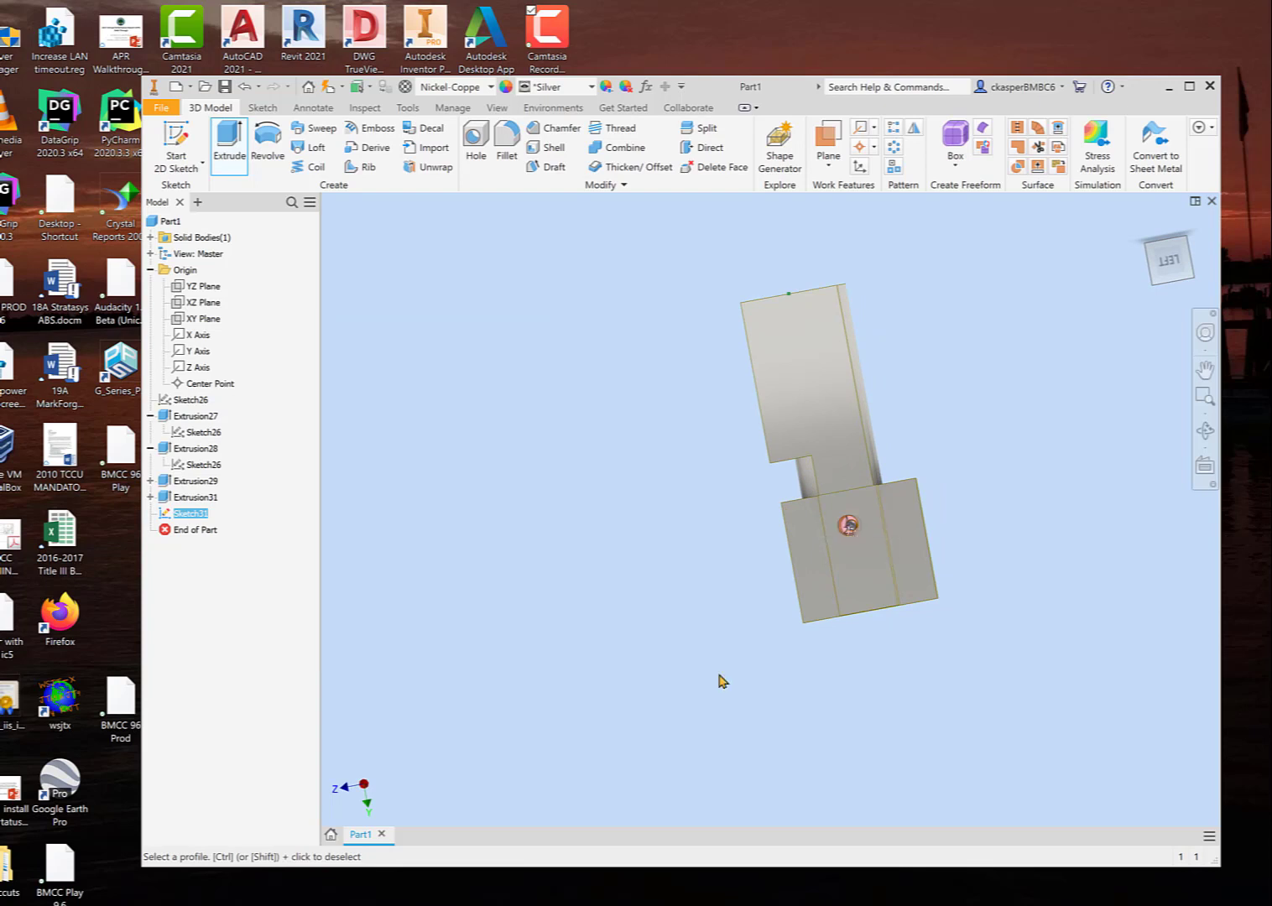
Step: Delete the circular cut extrusion together with its consumed sketch
{"action": "middle_click_drag", "start_coordinate": [917, 697], "coordinate": [831, 692], "text": "shift"}
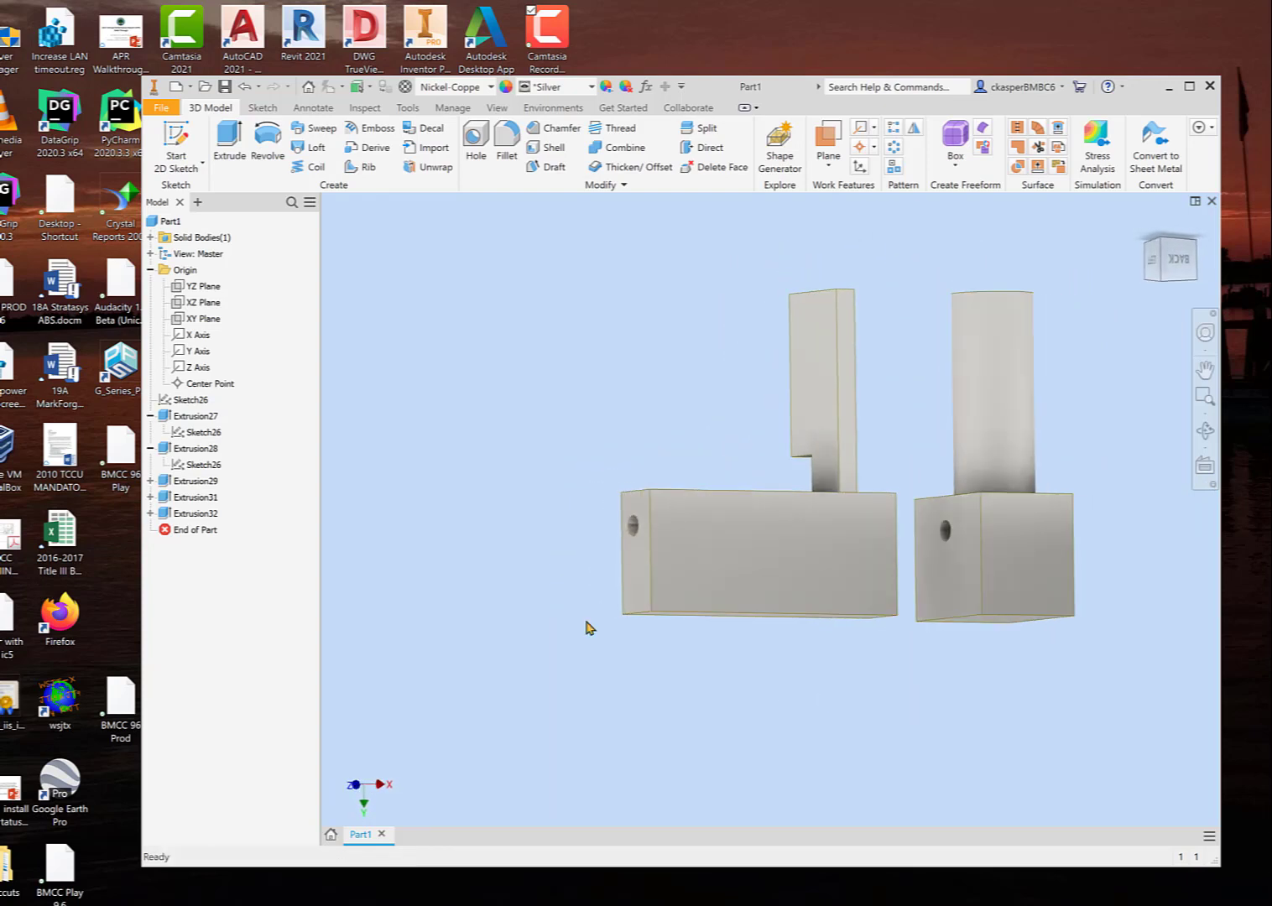
{"action": "left_click", "coordinate": [196, 513]}
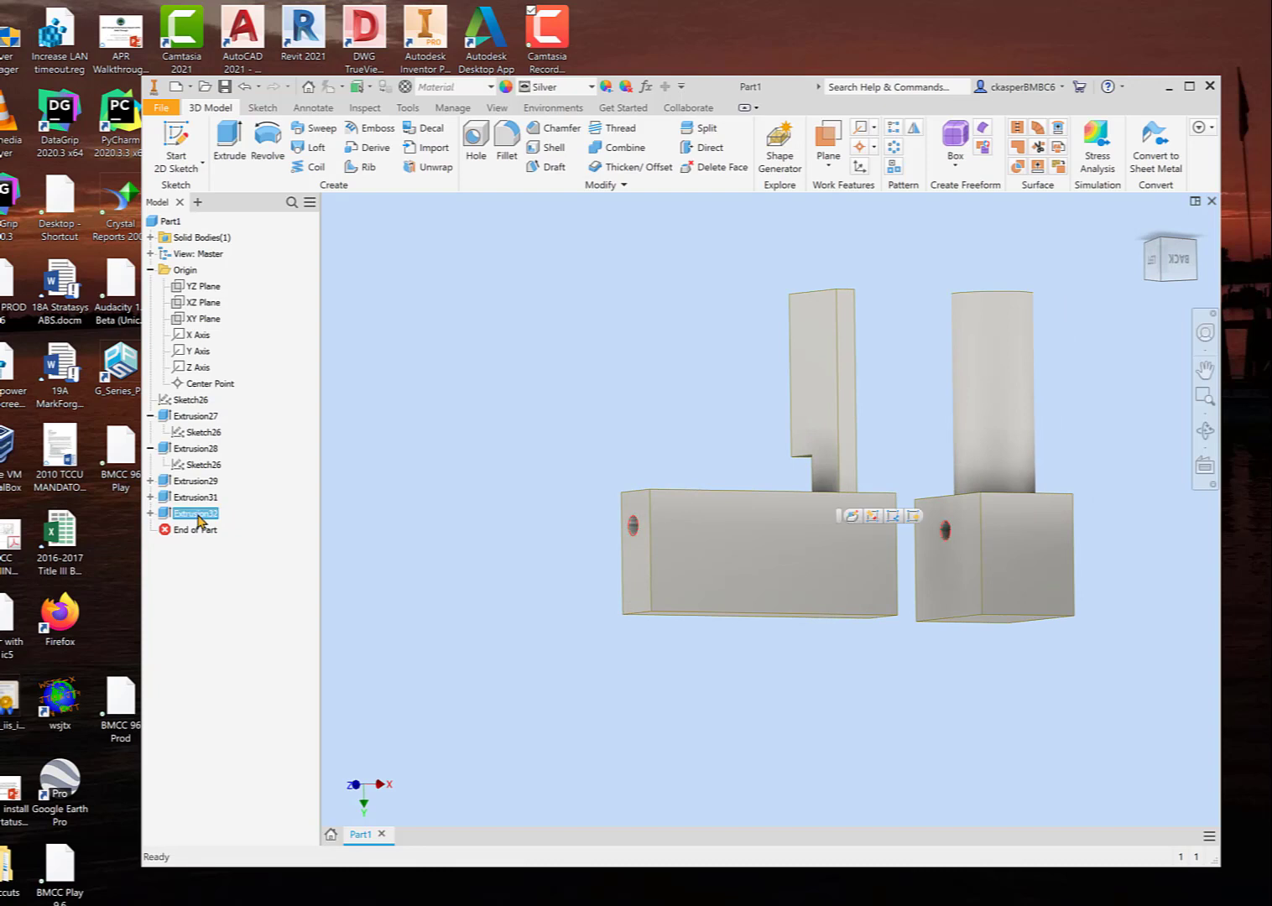
{"action": "key", "text": "Delete"}
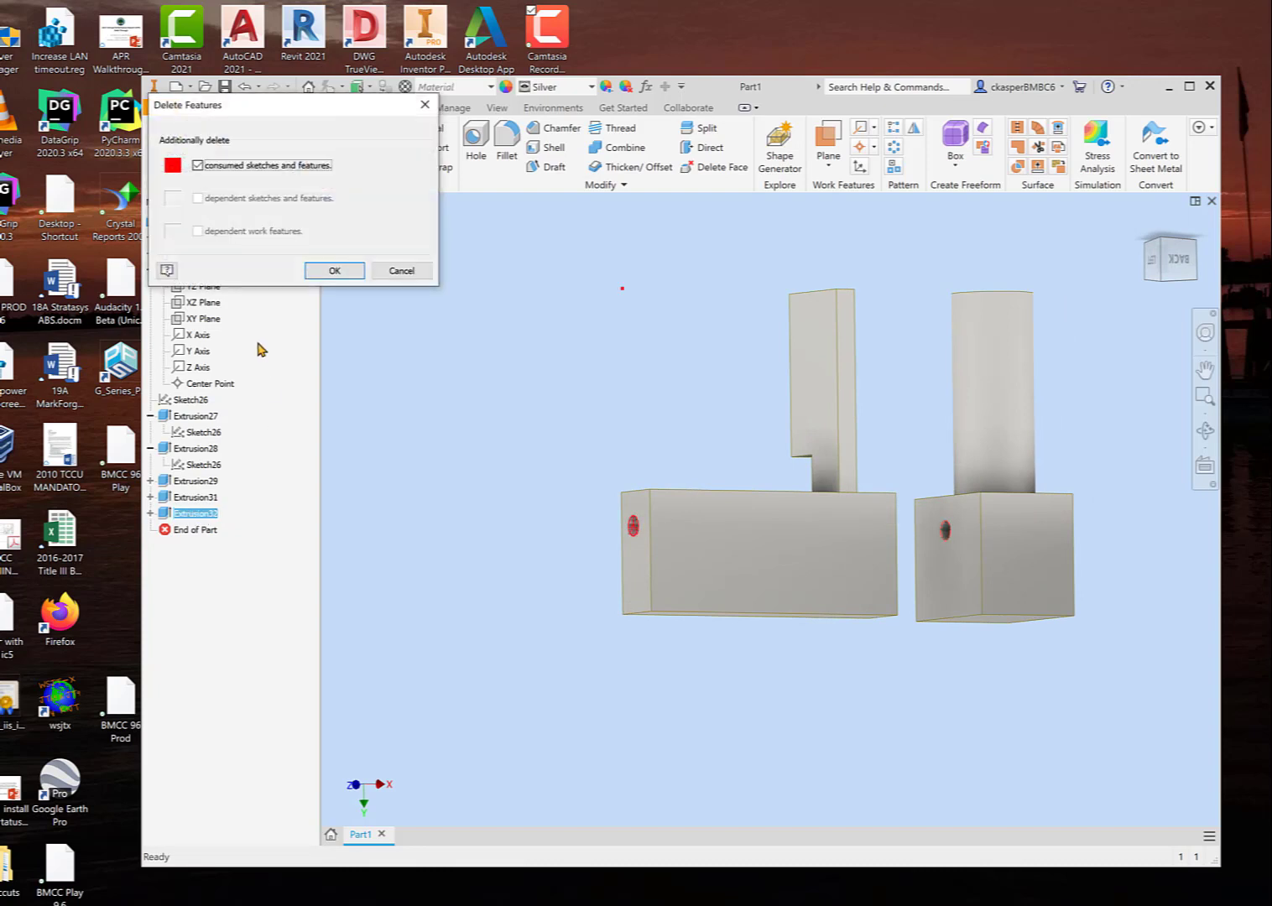
{"action": "left_click", "coordinate": [339, 273]}
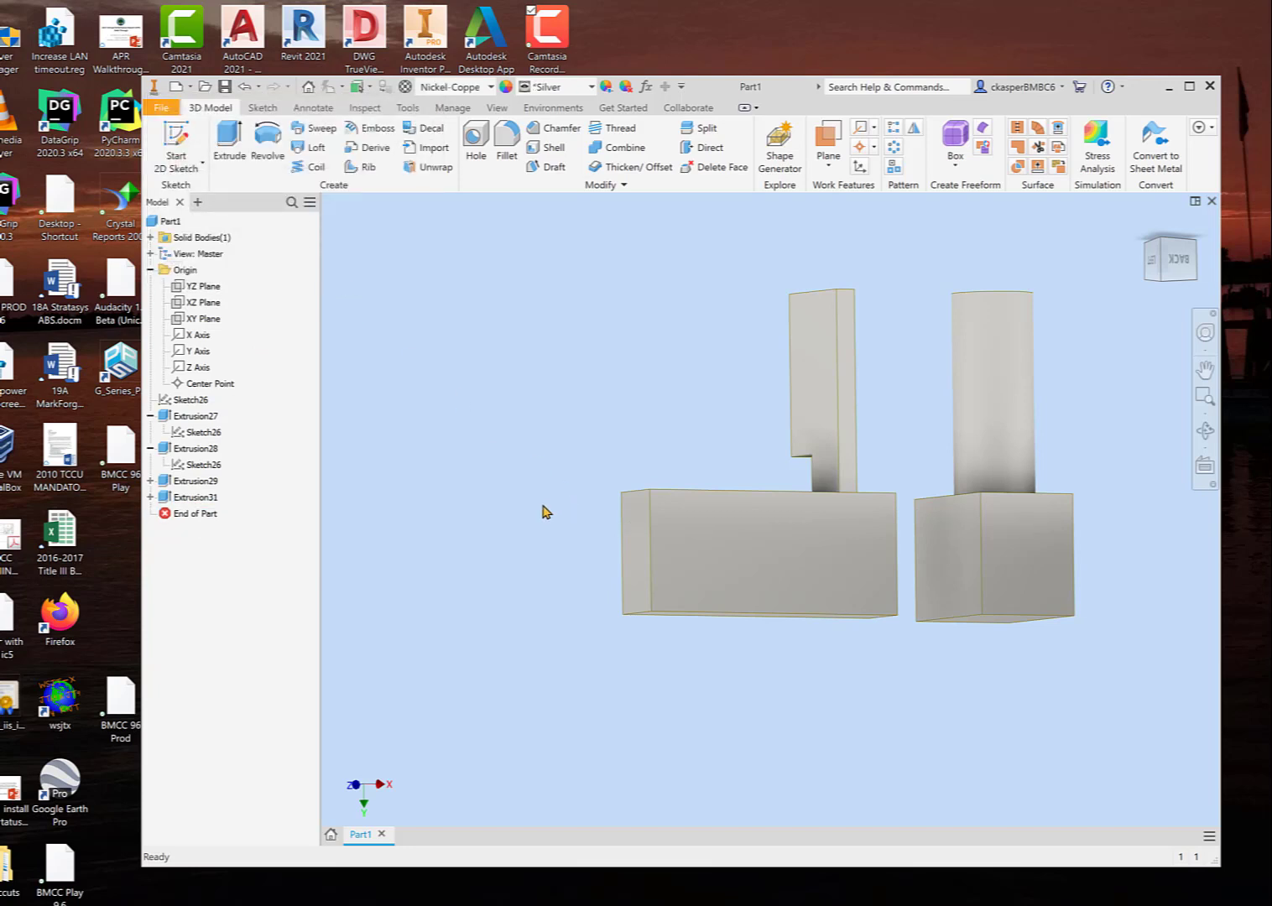
Step: Start a new sketch on the long bar's narrow end face
{"action": "left_click", "coordinate": [210, 514]}
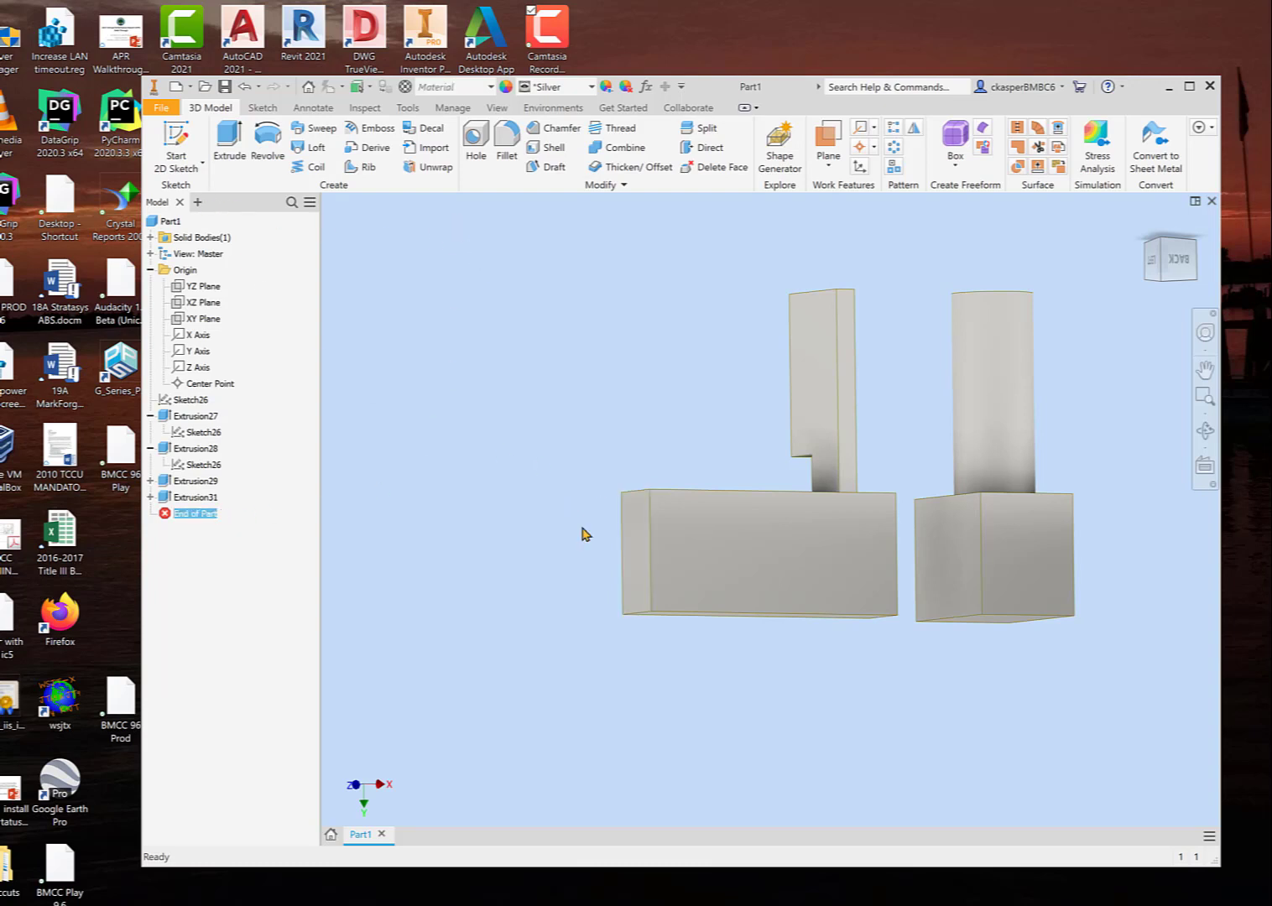
{"action": "left_click", "coordinate": [631, 547]}
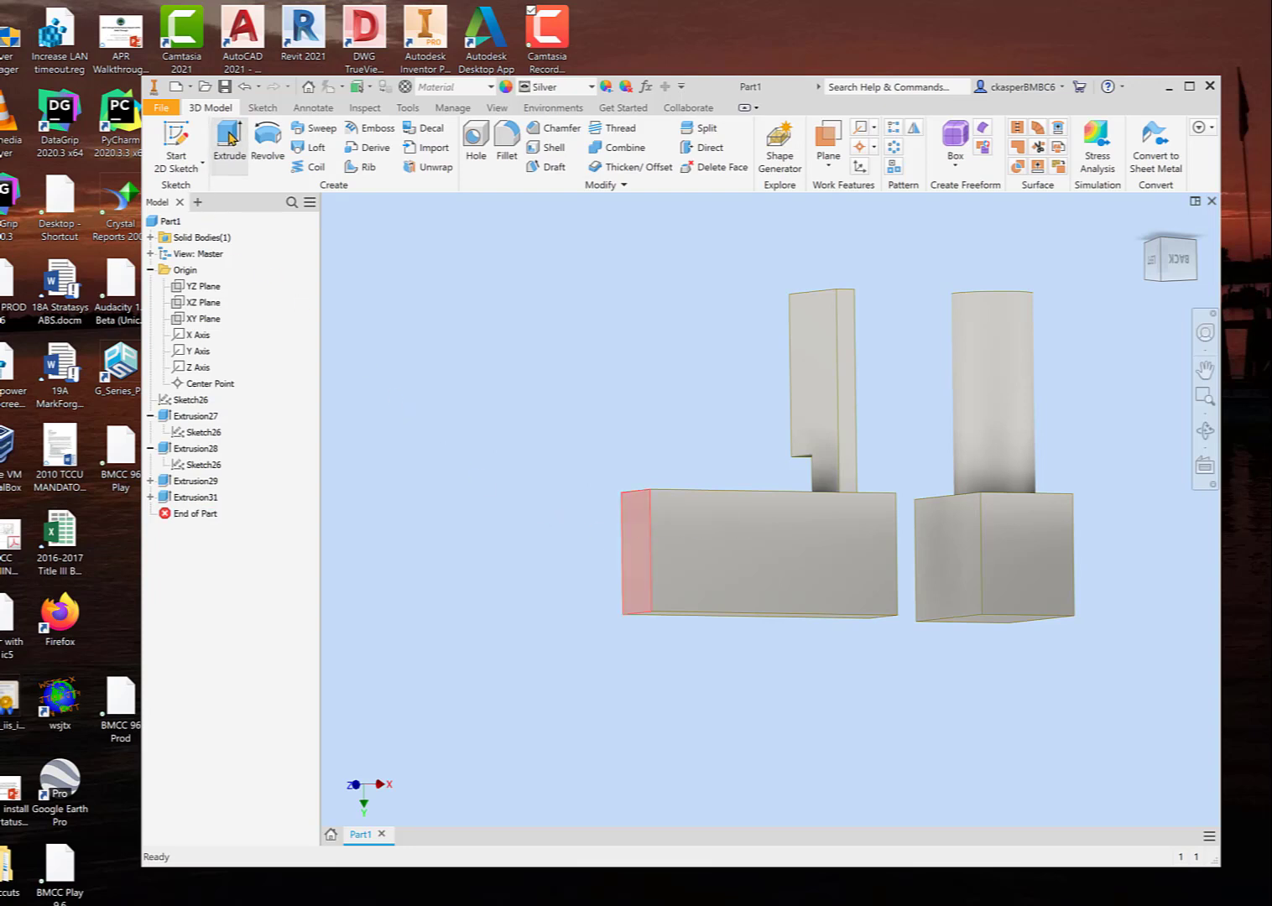
{"action": "key", "text": "s"}
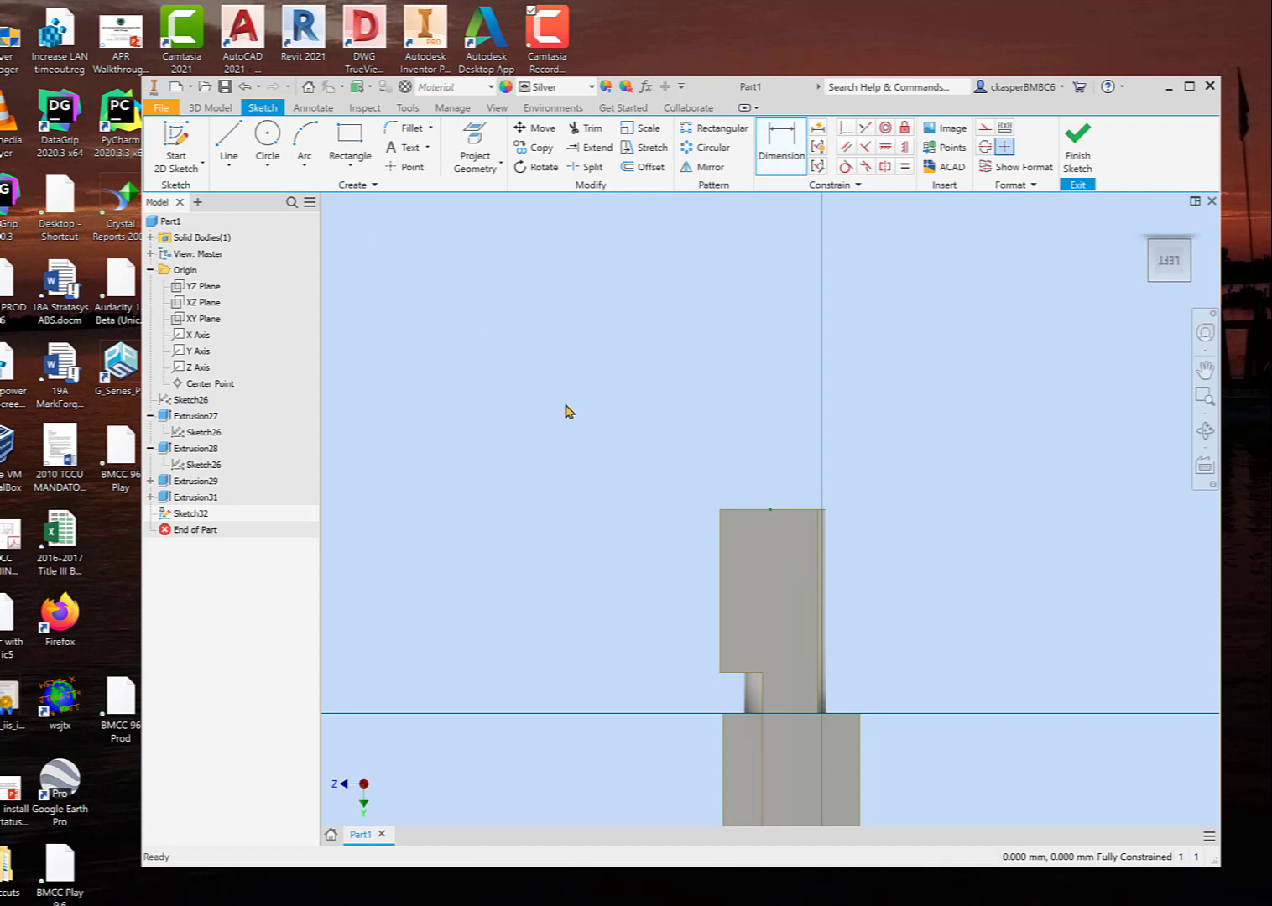
Step: Sketch a circle about 150 mm in diameter that overlaps the long bar's end face, and finish the sketch
{"action": "middle_click_drag", "start_coordinate": [601, 494], "coordinate": [540, 239]}
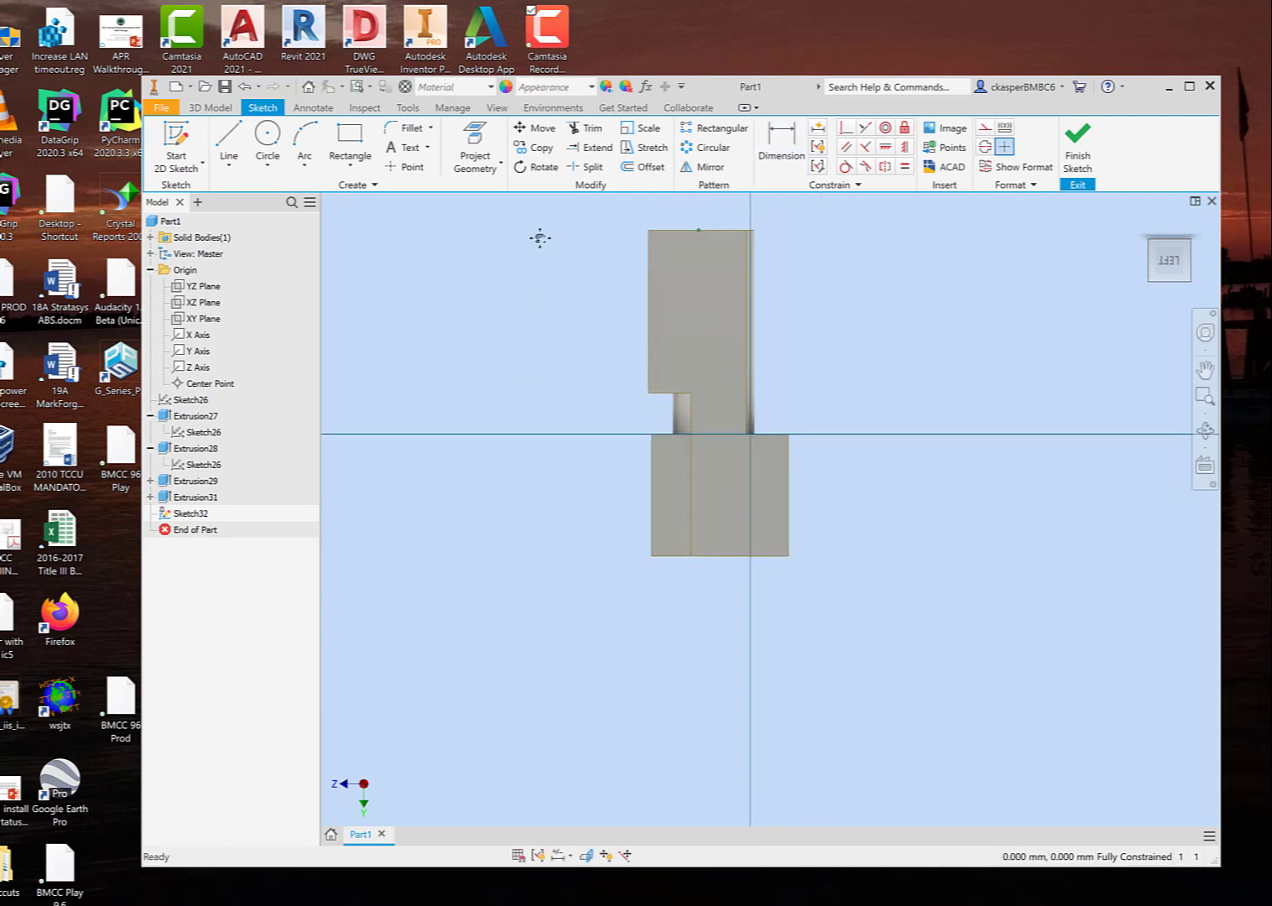
{"action": "left_click", "coordinate": [268, 136]}
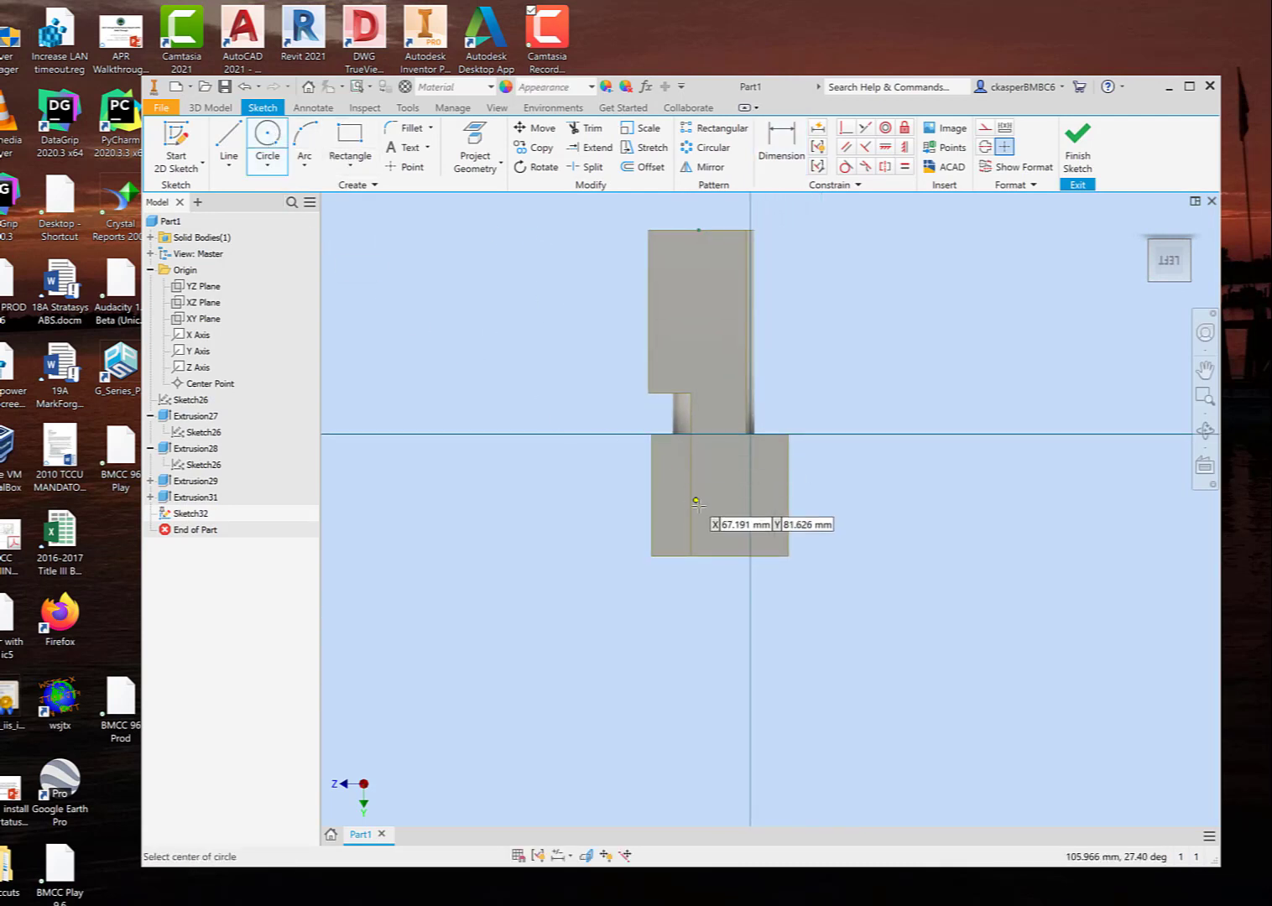
{"action": "left_click", "coordinate": [713, 482]}
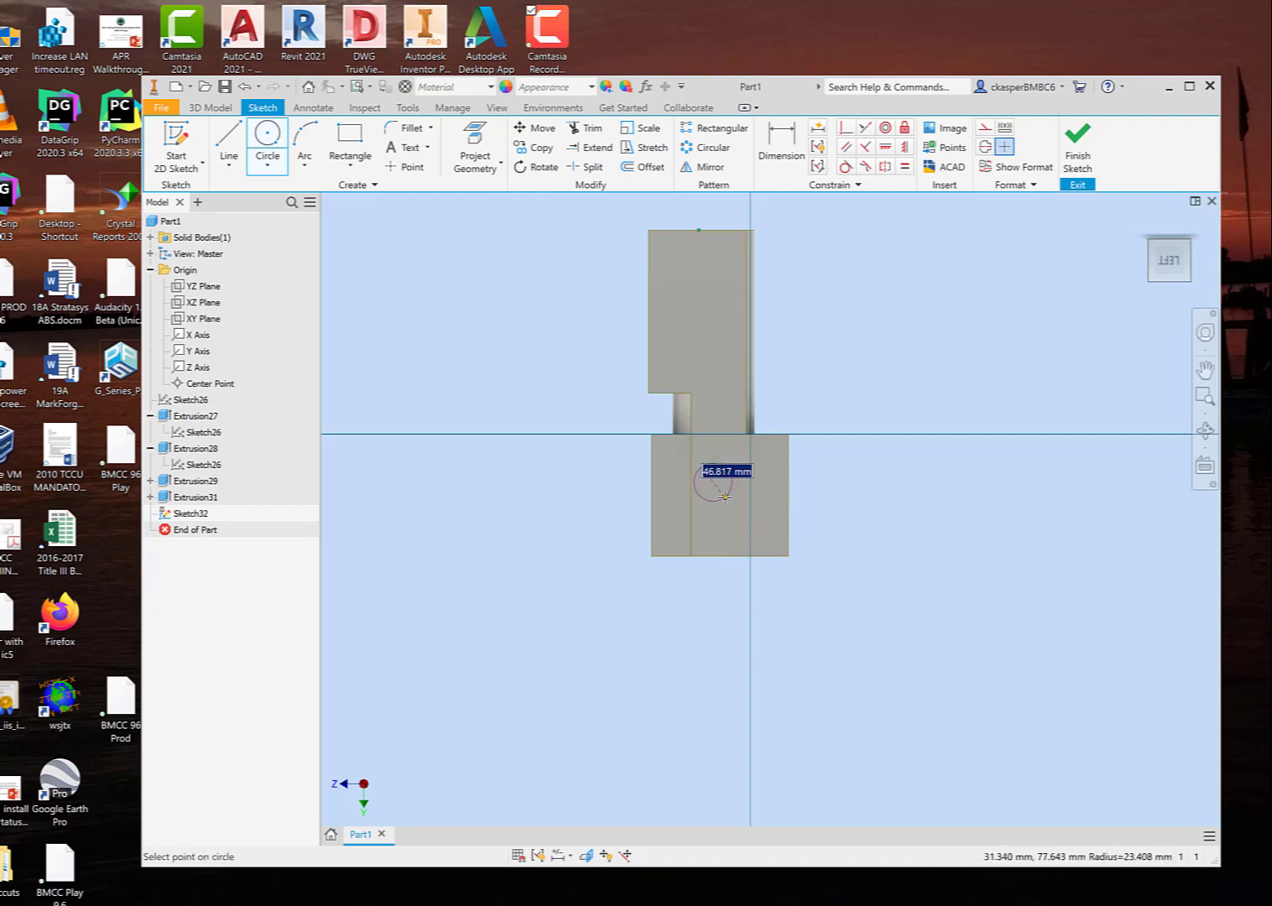
{"action": "left_click", "coordinate": [759, 524]}
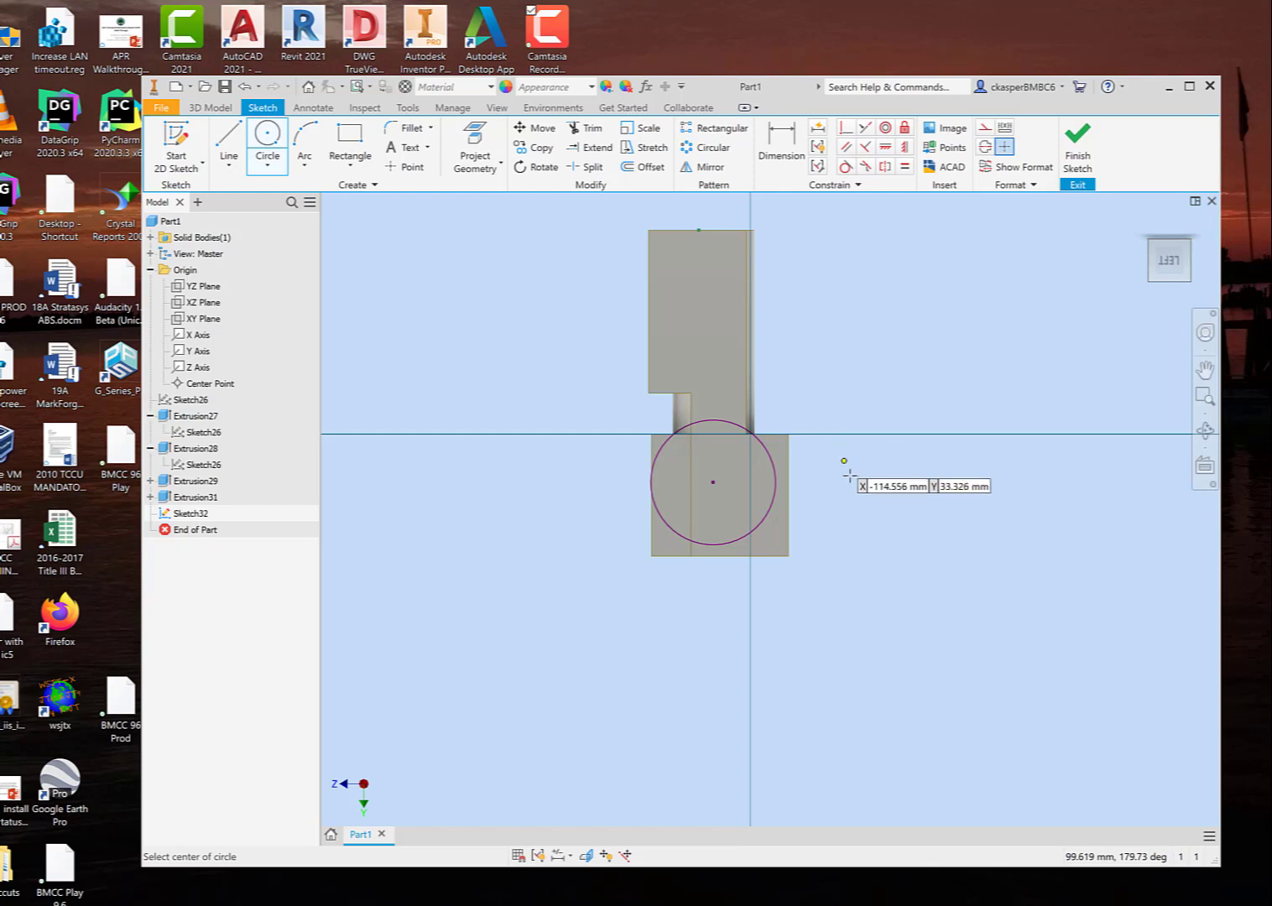
{"action": "middle_click_drag", "start_coordinate": [843, 463], "coordinate": [793, 500], "text": "shift"}
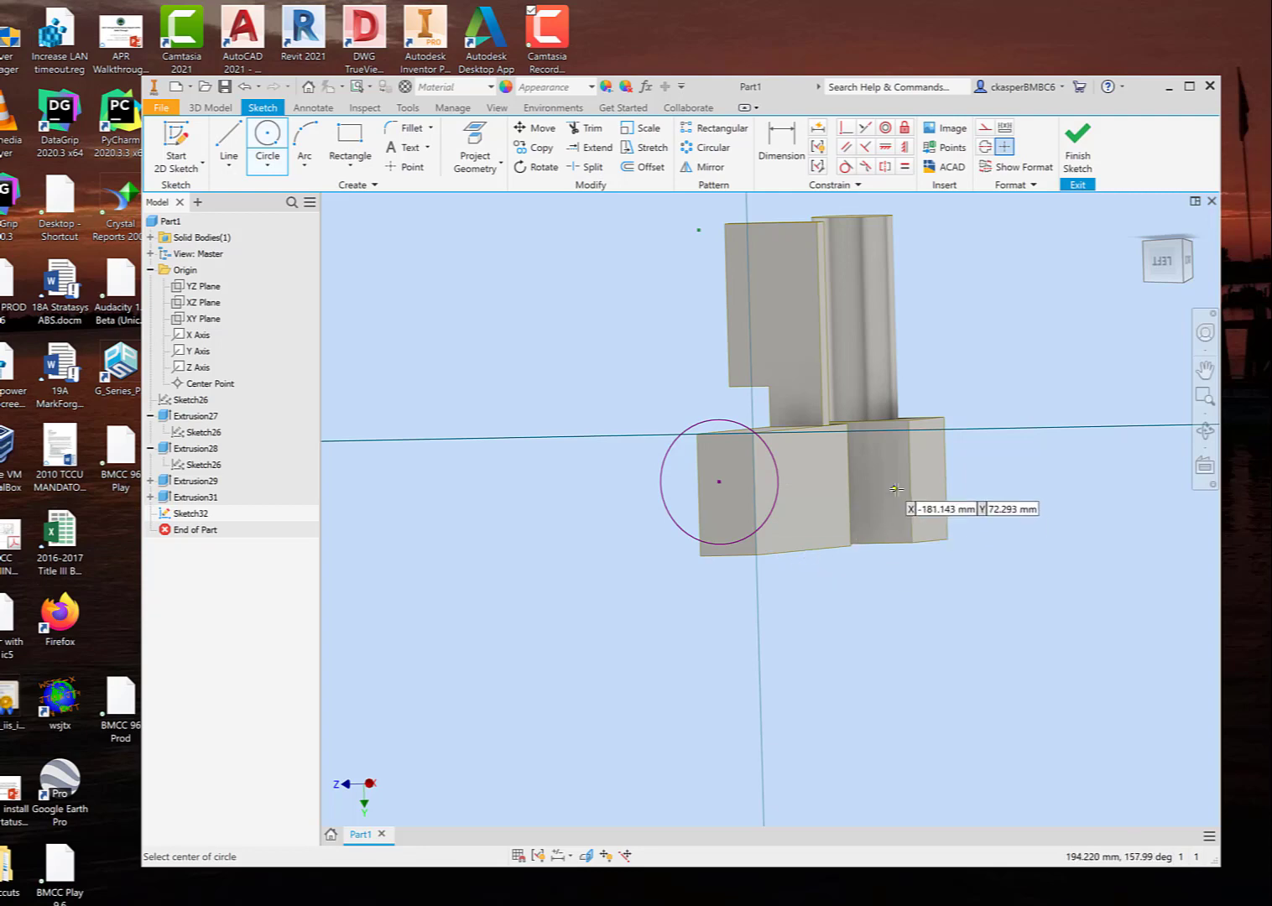
{"action": "middle_click_drag", "start_coordinate": [999, 513], "coordinate": [889, 534], "text": "shift"}
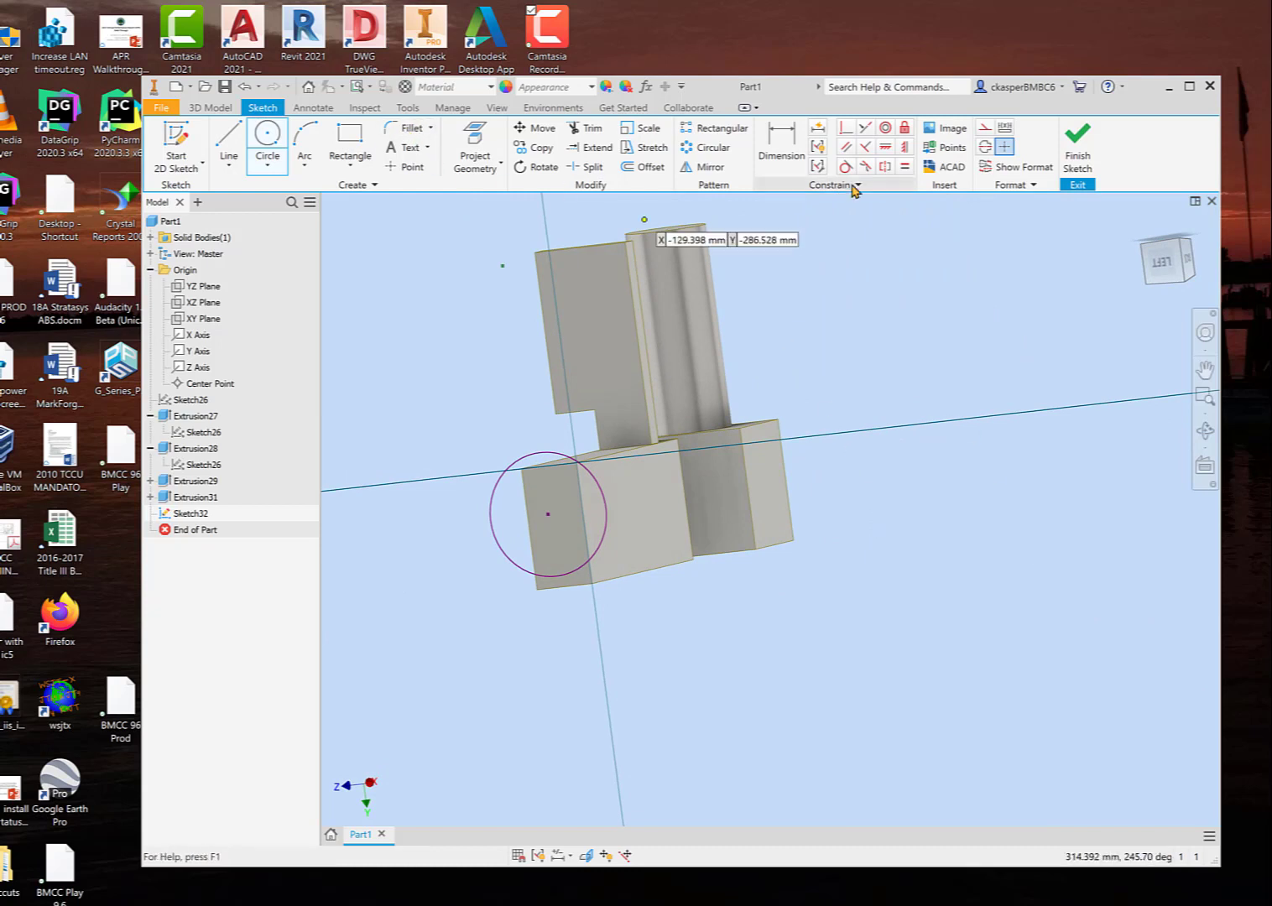
{"action": "left_click", "coordinate": [1078, 141]}
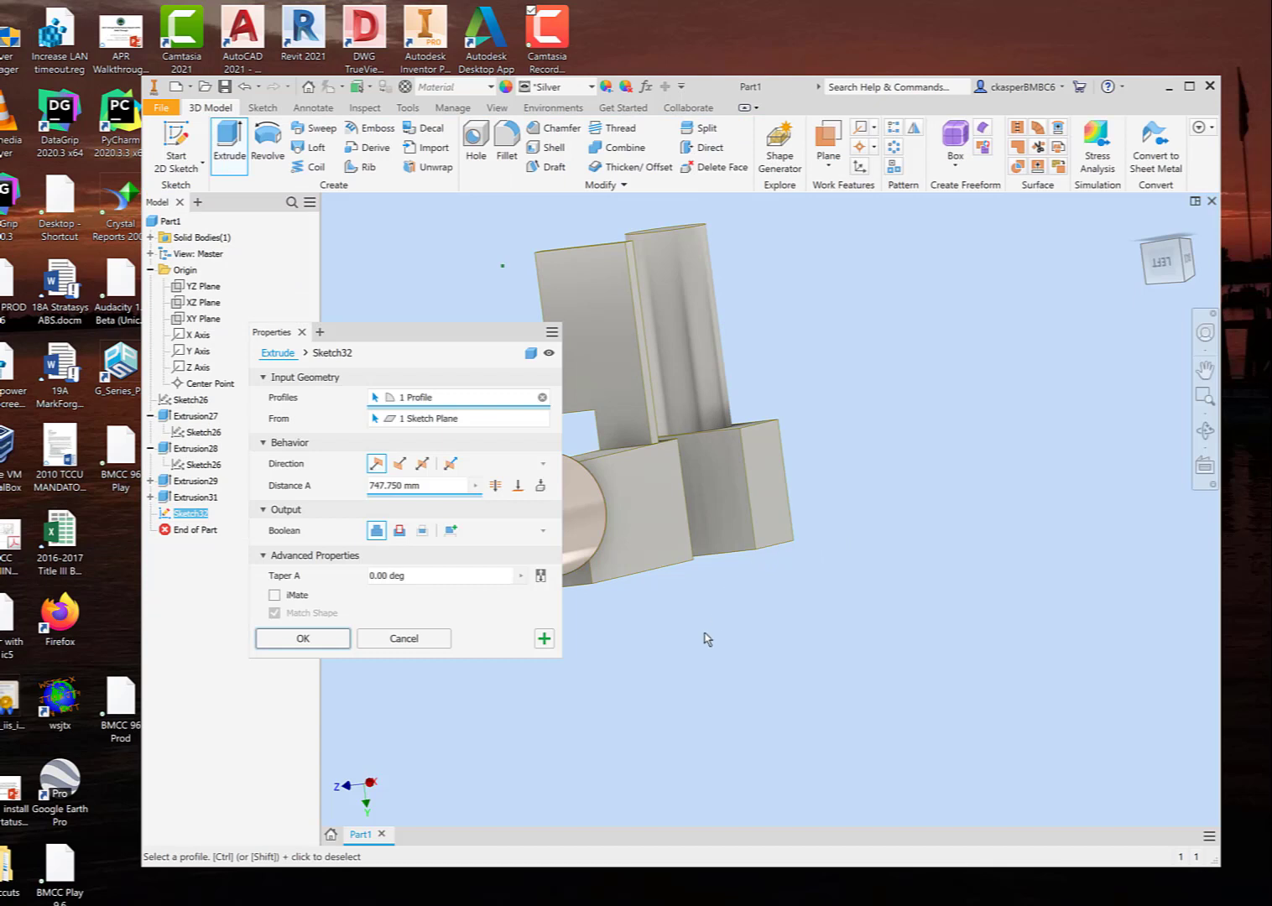
Step: Extrude the large circle as a cut in the flipped direction through both blocks, with its distance stretched to about 843 mm
{"action": "middle_click_drag", "start_coordinate": [703, 645], "coordinate": [775, 611], "text": "shift"}
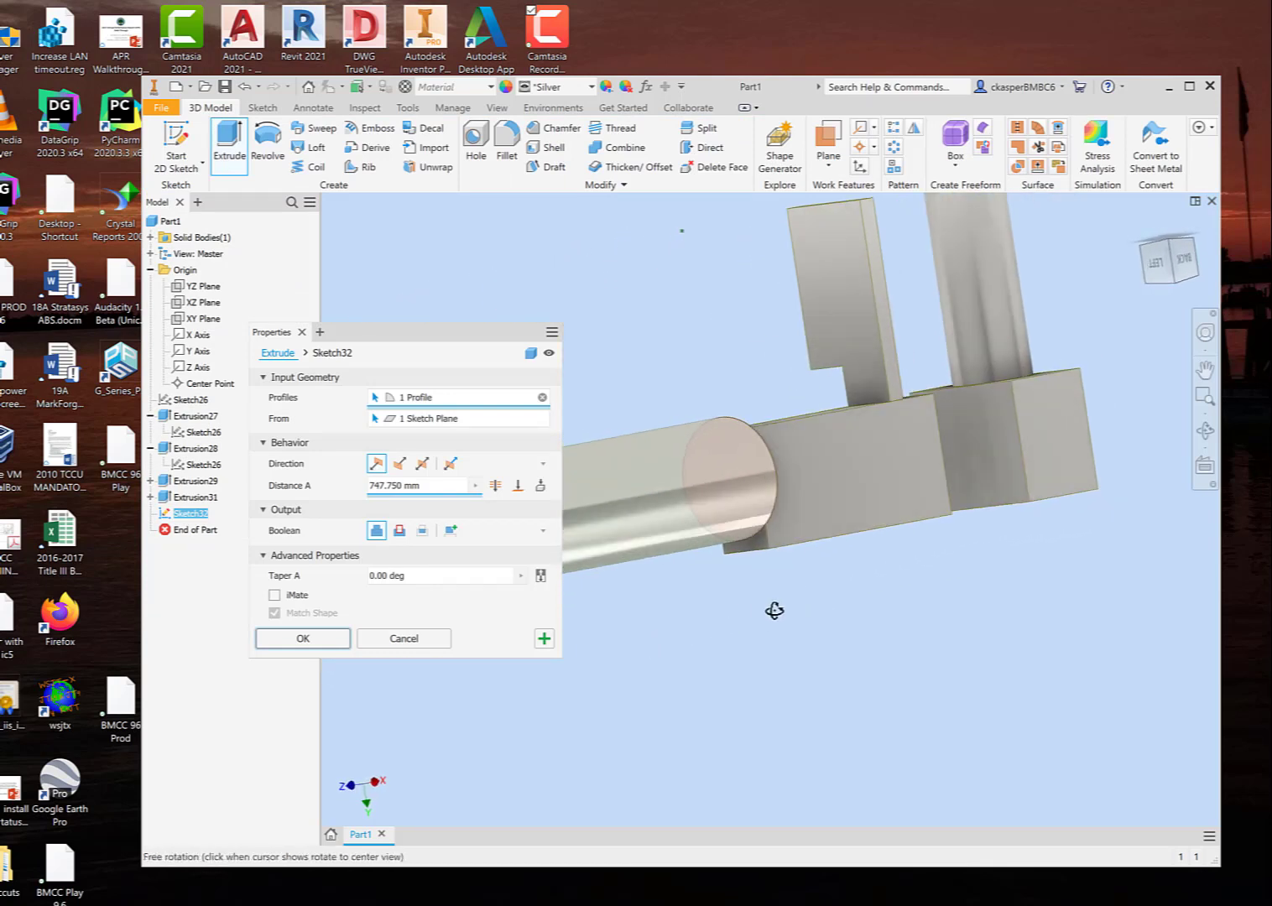
{"action": "scroll", "coordinate": [783, 621], "scroll_direction": "down", "scroll_amount": 4}
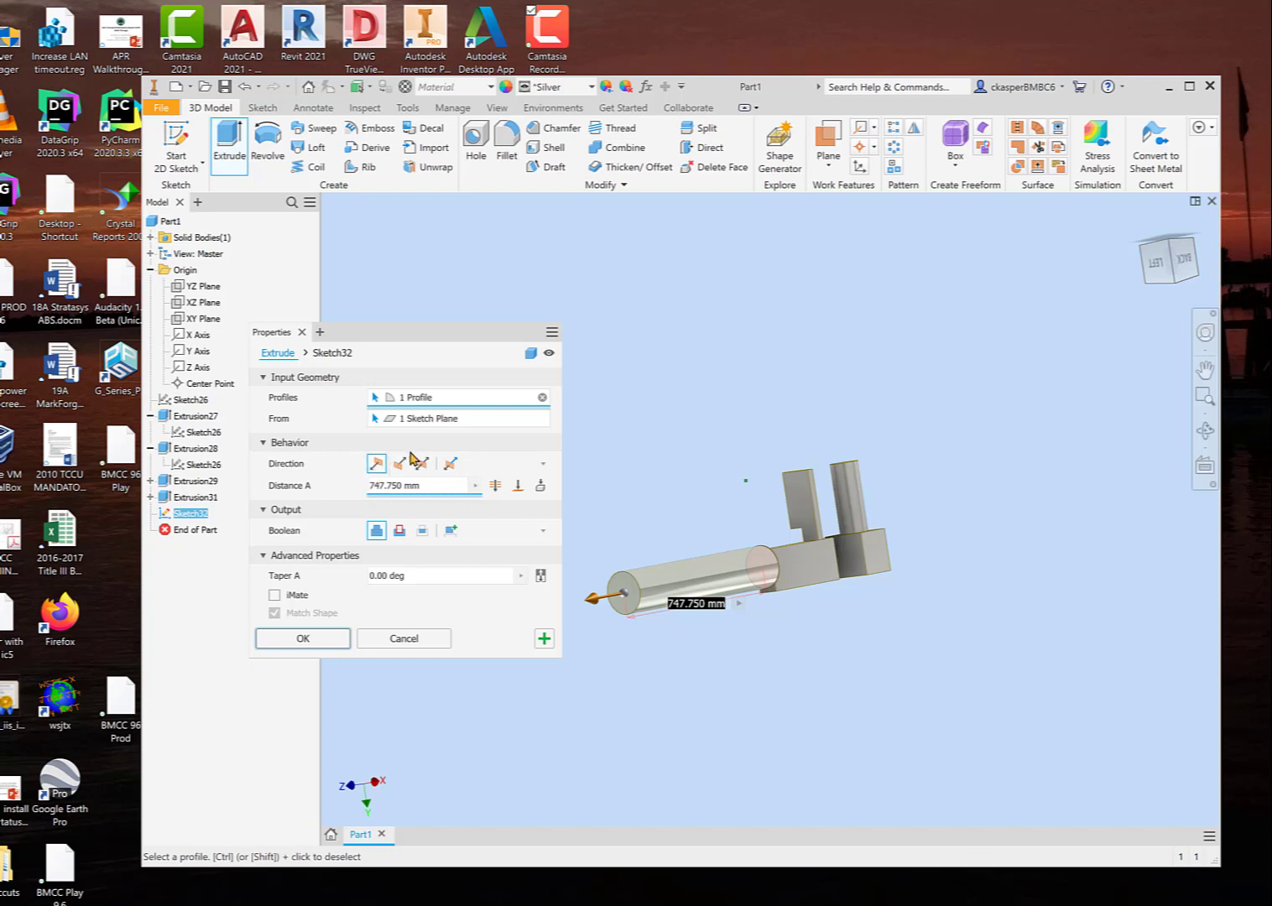
{"action": "left_click", "coordinate": [400, 464]}
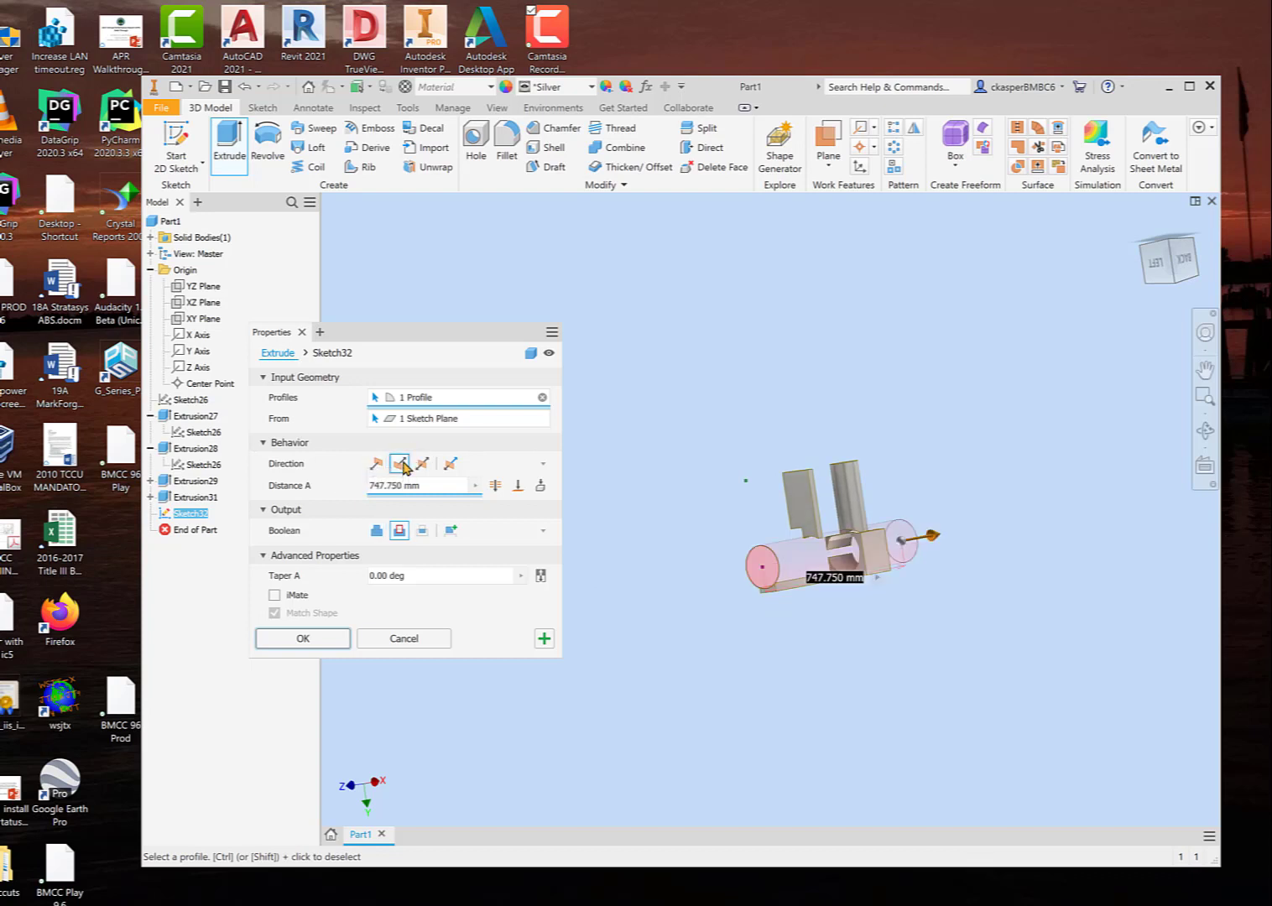
{"action": "scroll", "coordinate": [762, 587], "scroll_direction": "up", "scroll_amount": 3}
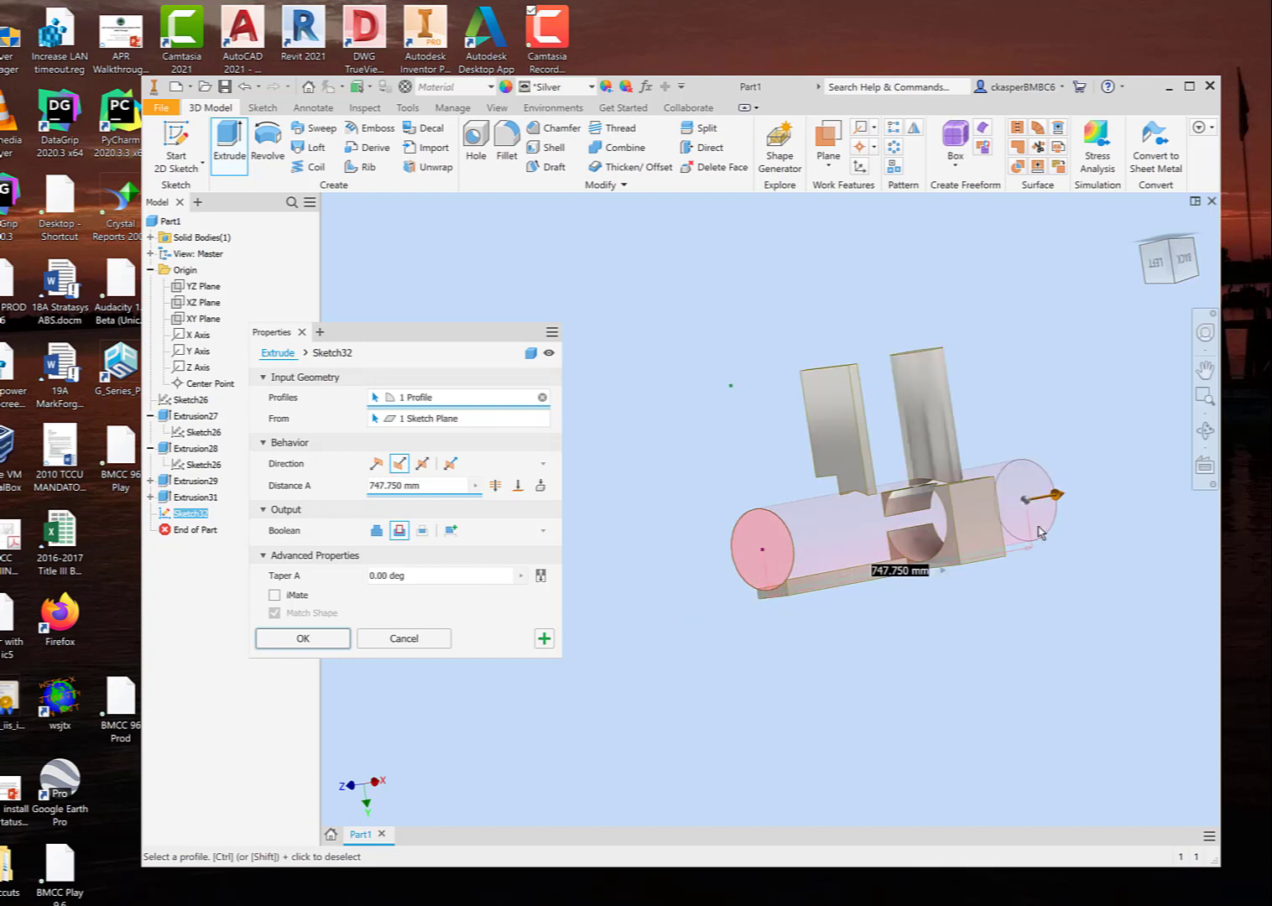
{"action": "scroll", "coordinate": [1048, 537], "scroll_direction": "up", "scroll_amount": 2}
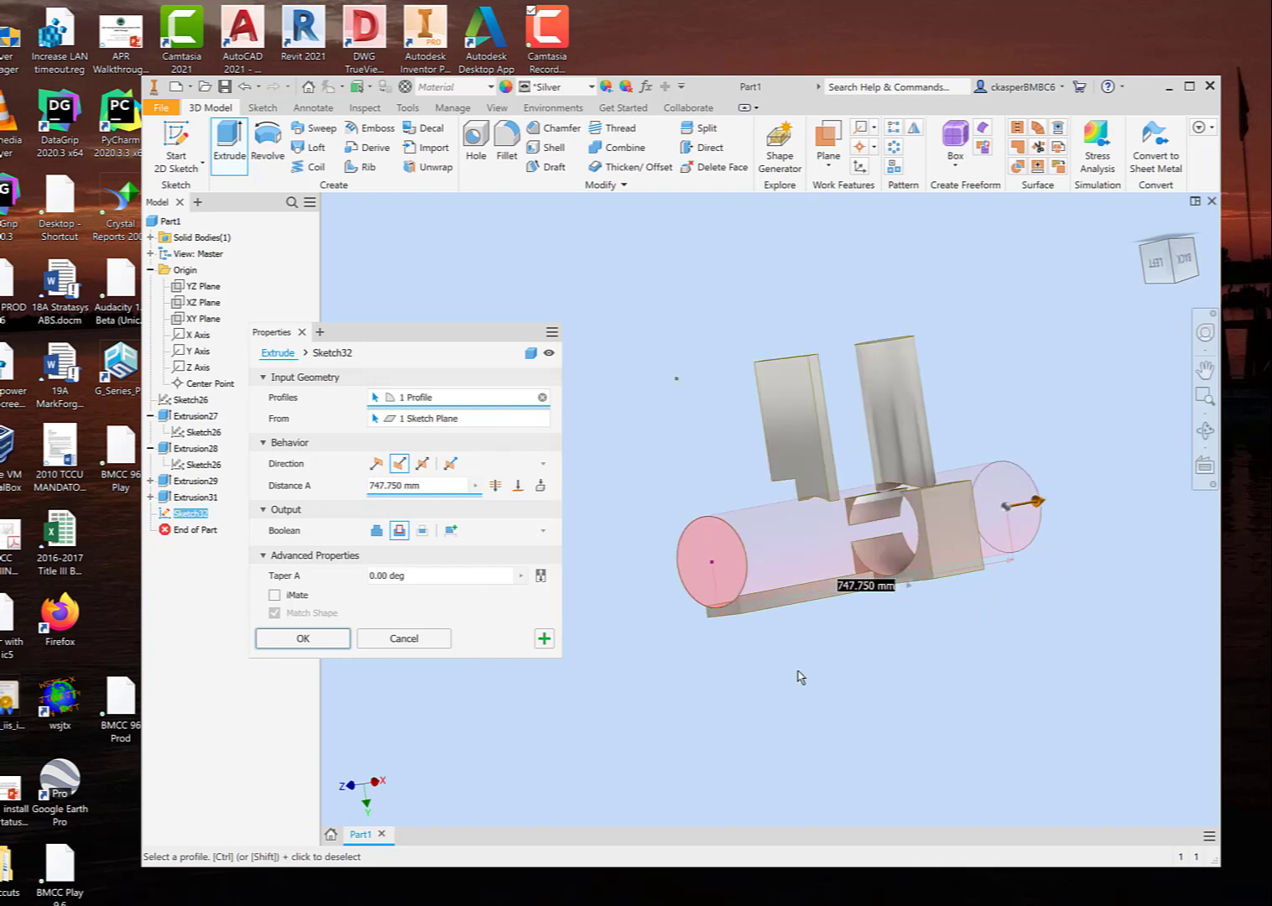
{"action": "middle_click_drag", "start_coordinate": [795, 676], "coordinate": [767, 667], "text": "shift"}
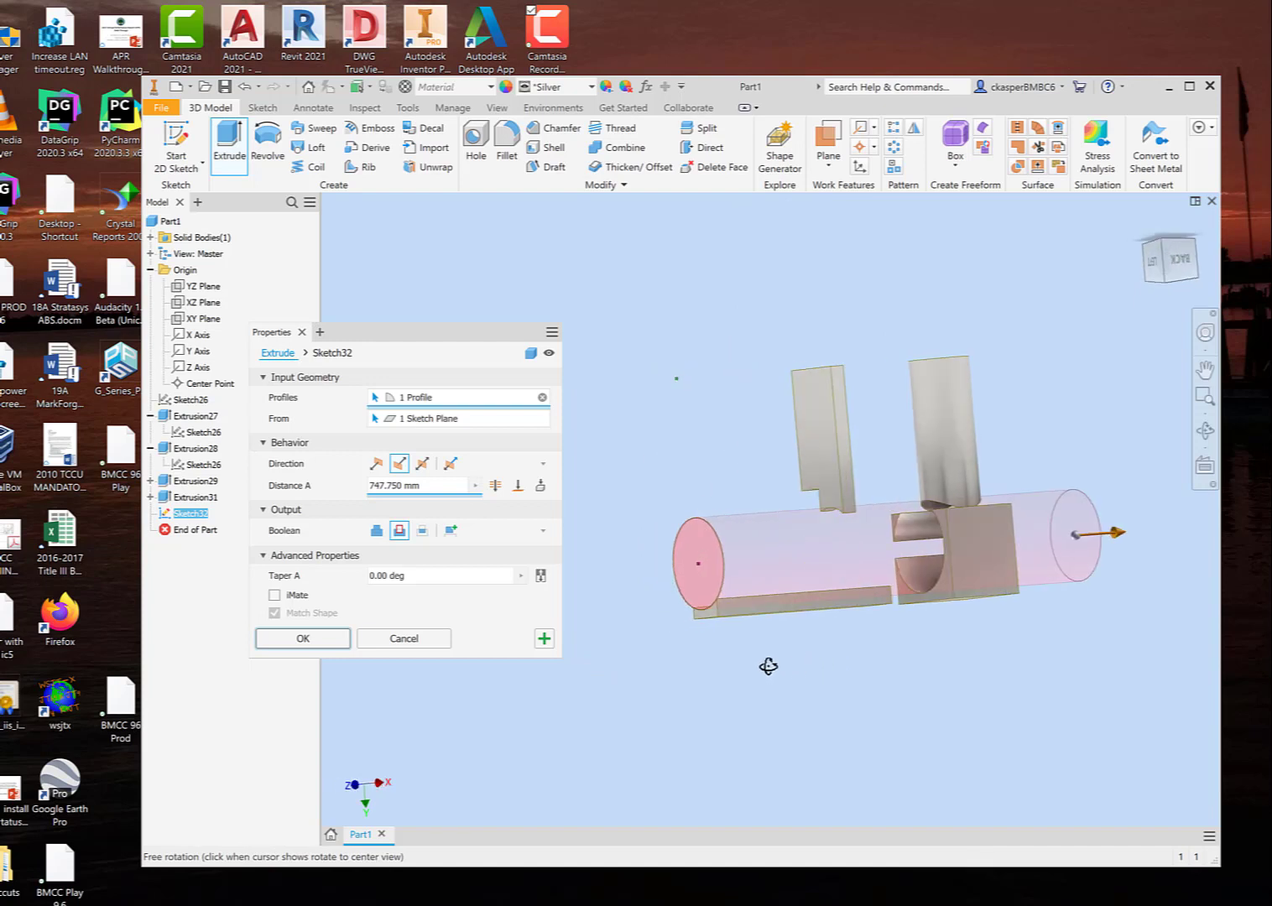
{"action": "middle_click_drag", "start_coordinate": [866, 661], "coordinate": [801, 668], "text": "shift"}
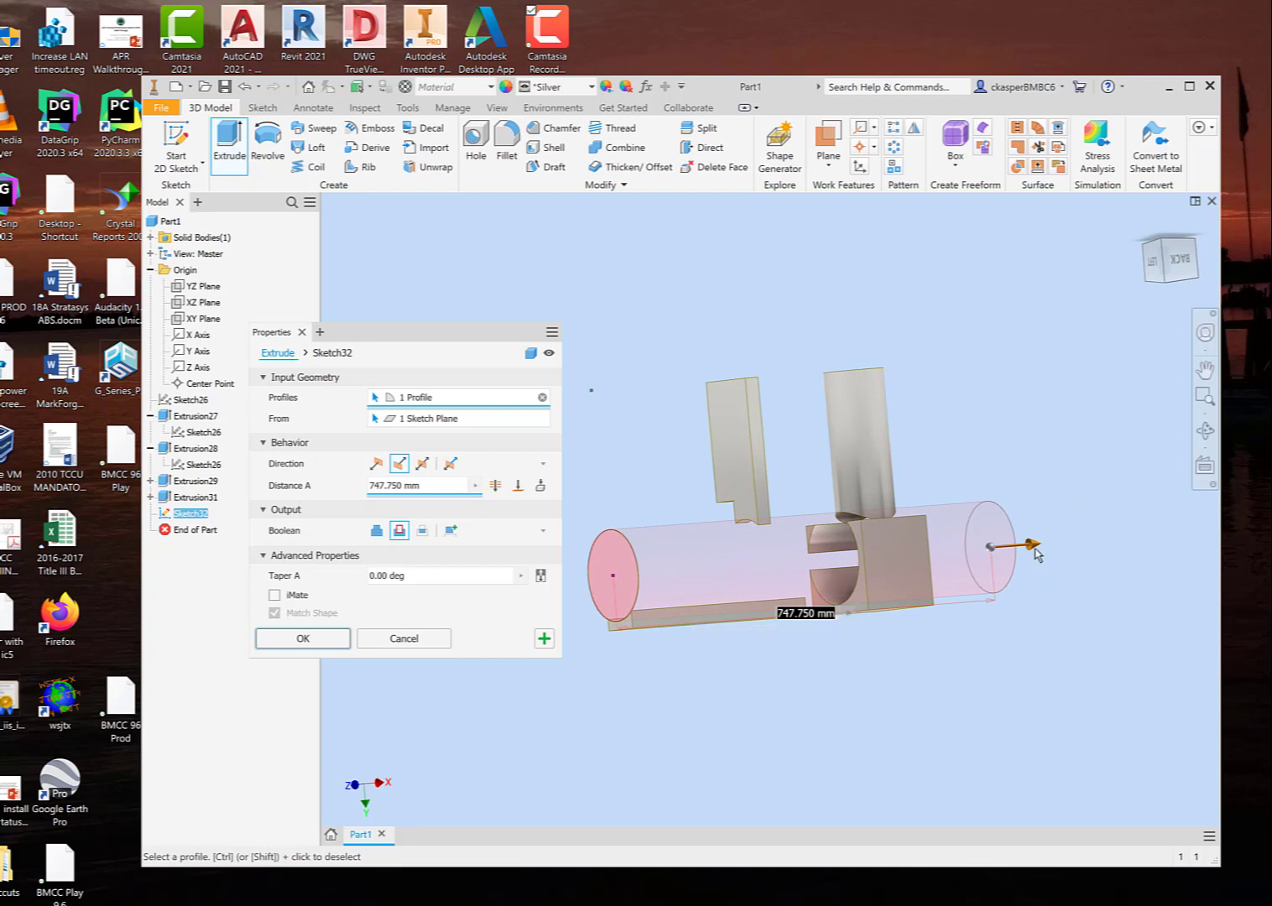
{"action": "left_click_drag", "start_coordinate": [1037, 554], "coordinate": [1082, 541]}
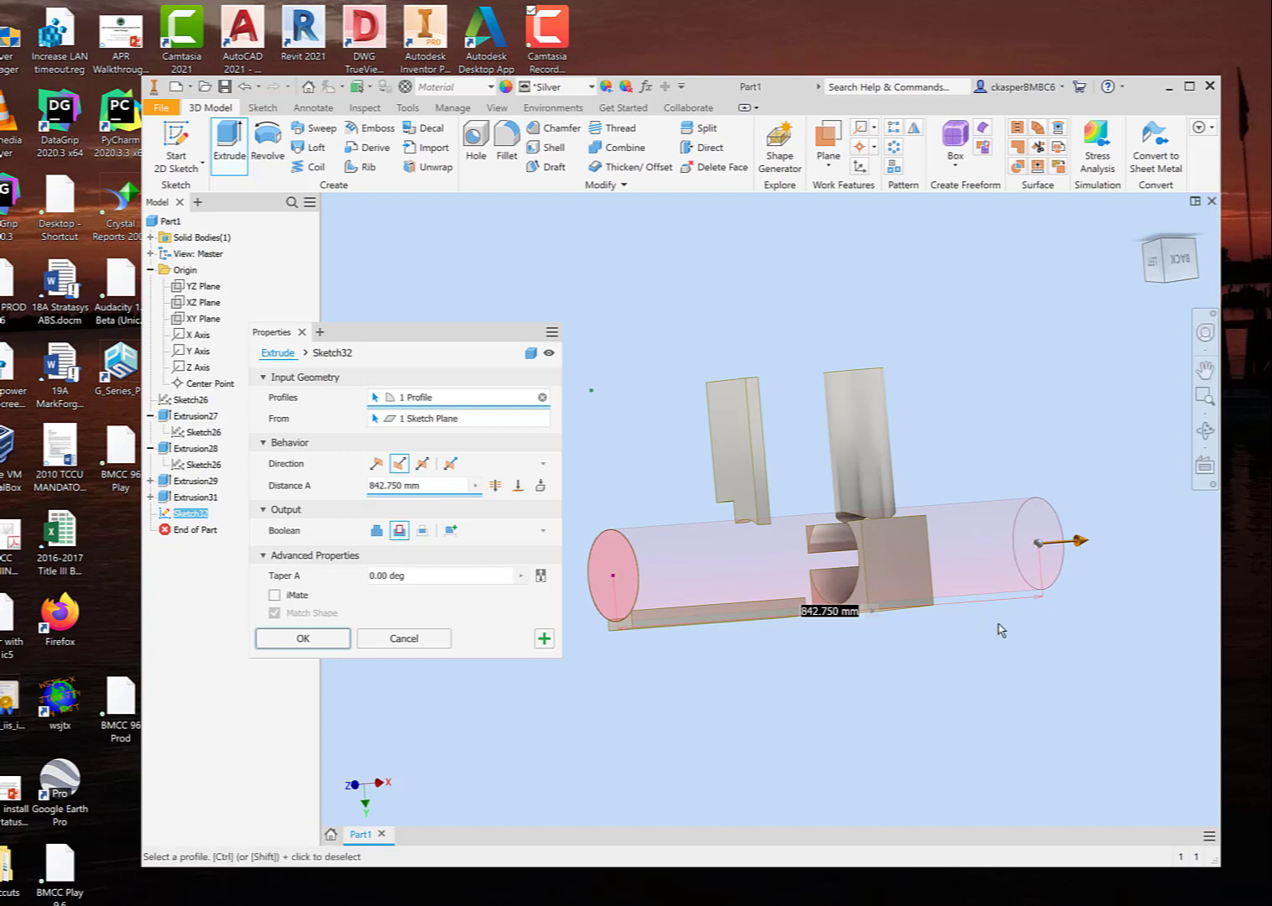
Step: Try the cut with the Through All extent and with the To extent ending at the long bar's far end face
{"action": "middle_click_drag", "start_coordinate": [1000, 629], "coordinate": [921, 610], "text": "shift"}
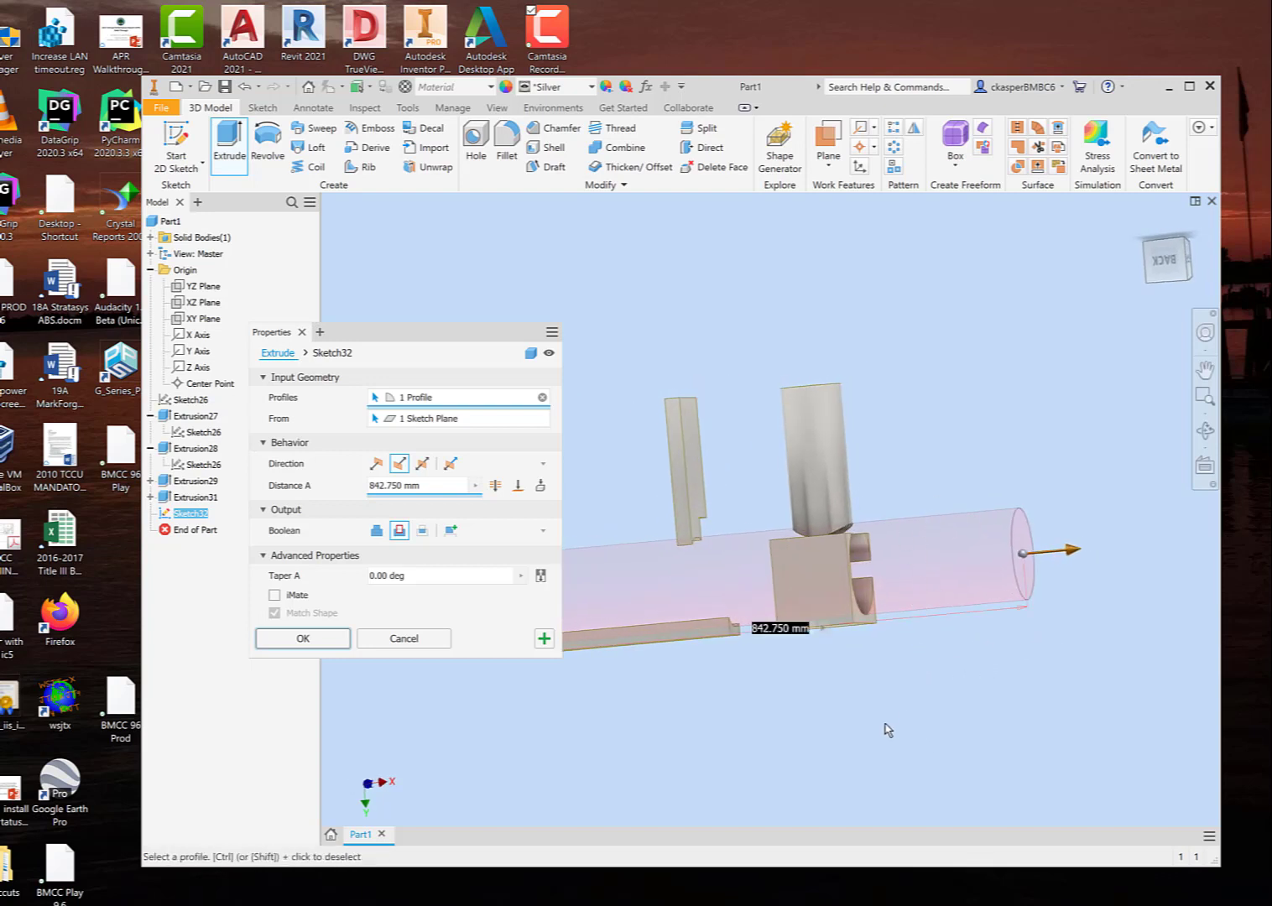
{"action": "middle_click_drag", "start_coordinate": [887, 729], "coordinate": [933, 691], "text": "shift"}
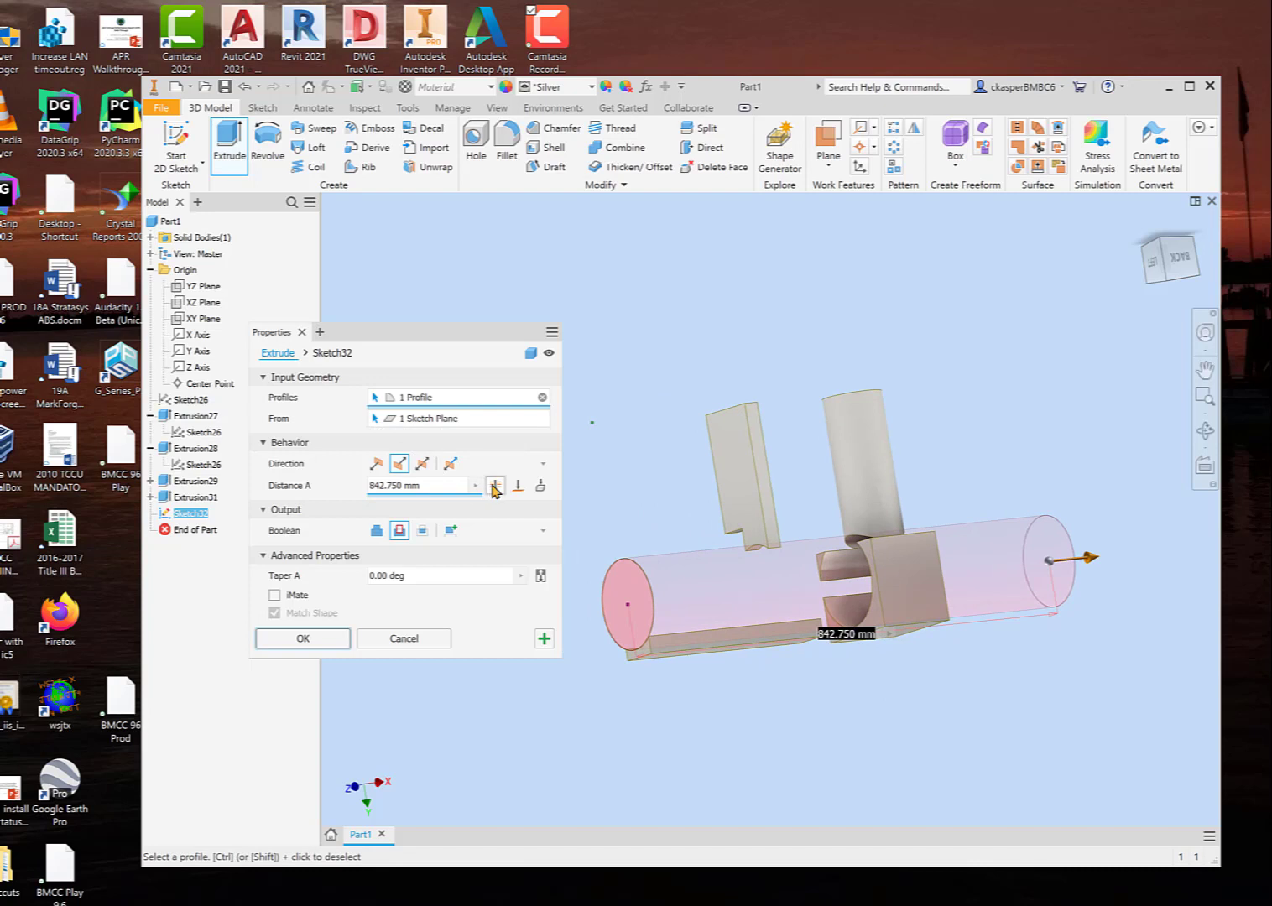
{"action": "left_click", "coordinate": [495, 485]}
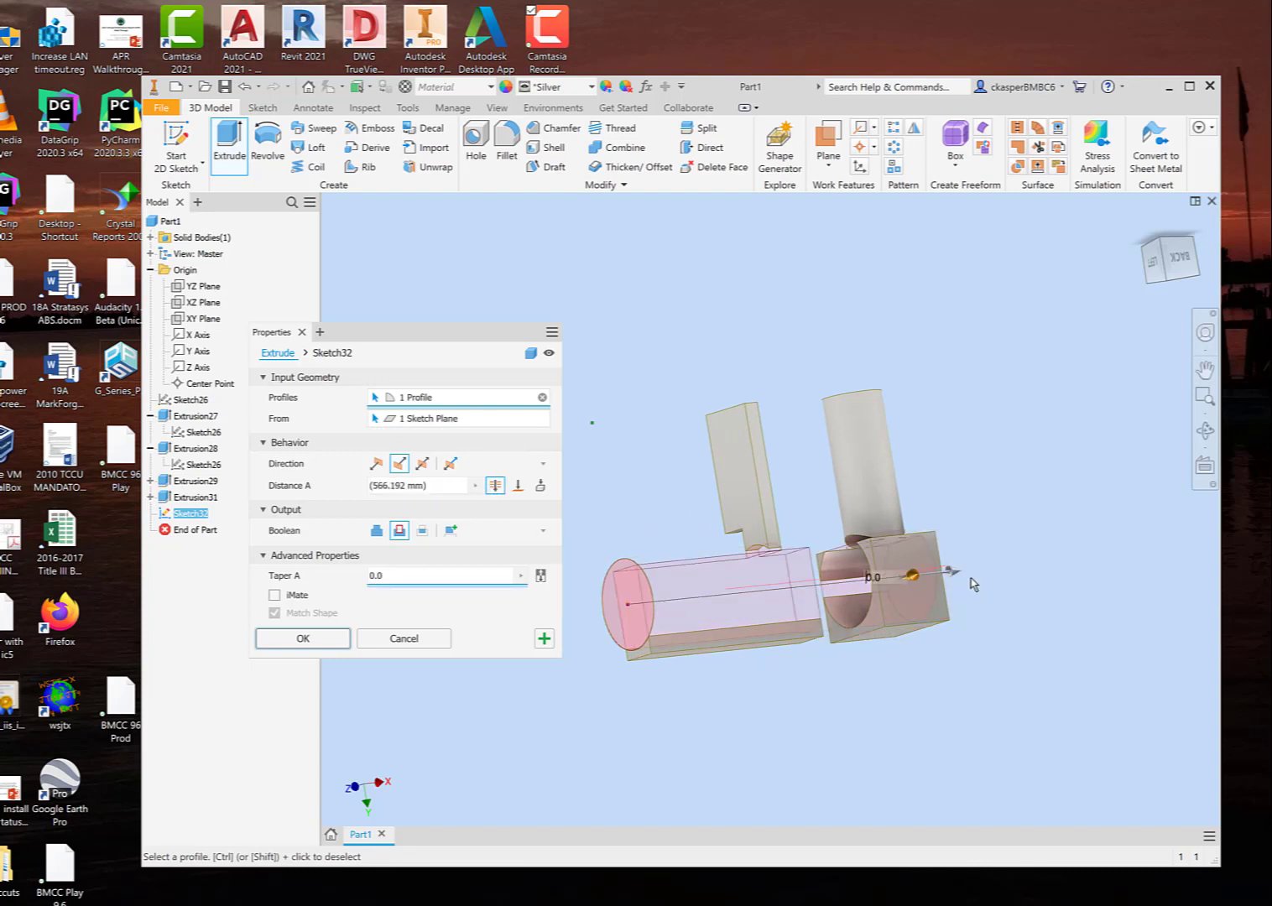
{"action": "middle_click_drag", "start_coordinate": [651, 507], "coordinate": [579, 515], "text": "shift"}
{"action": "left_click", "coordinate": [517, 486]}
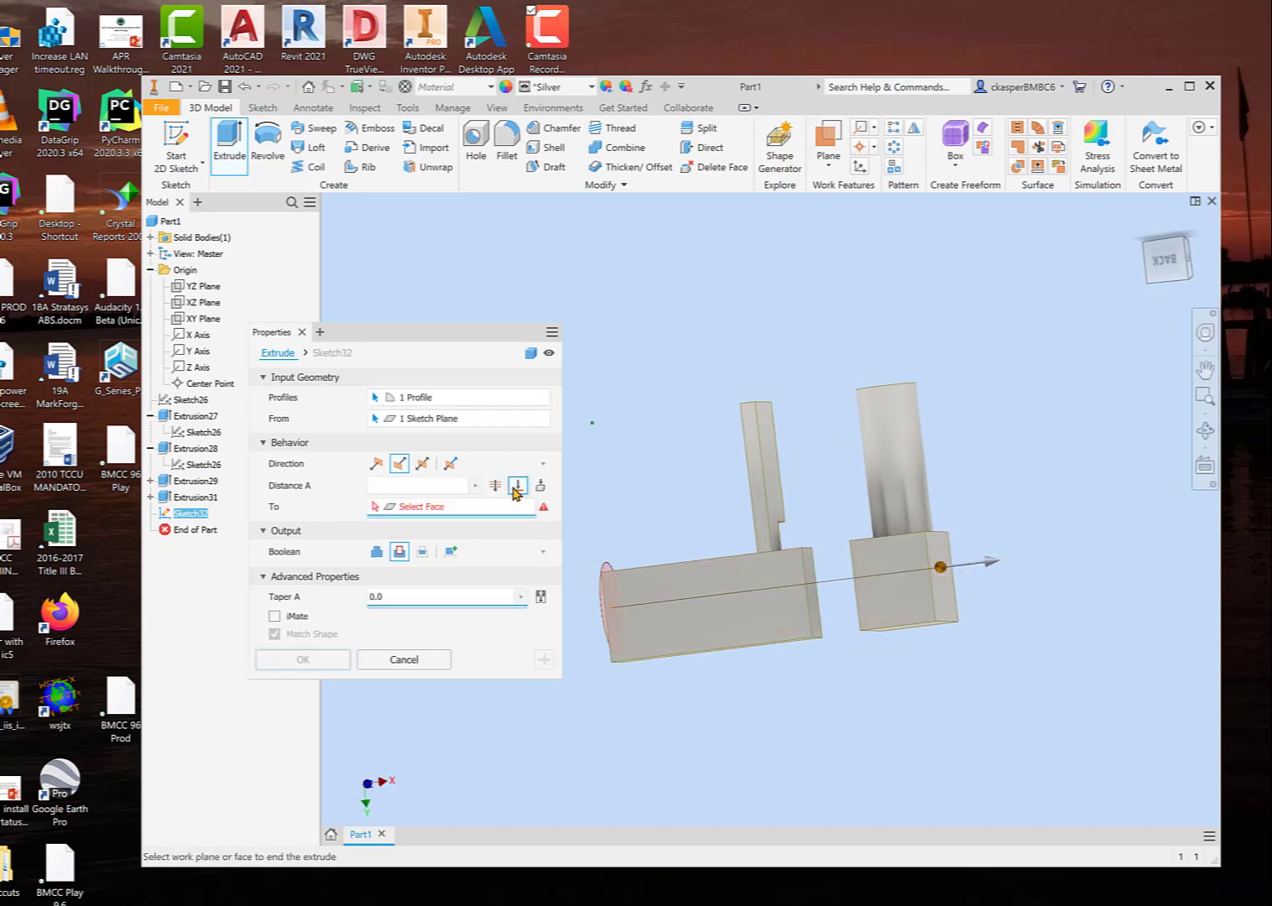
{"action": "left_click", "coordinate": [814, 609]}
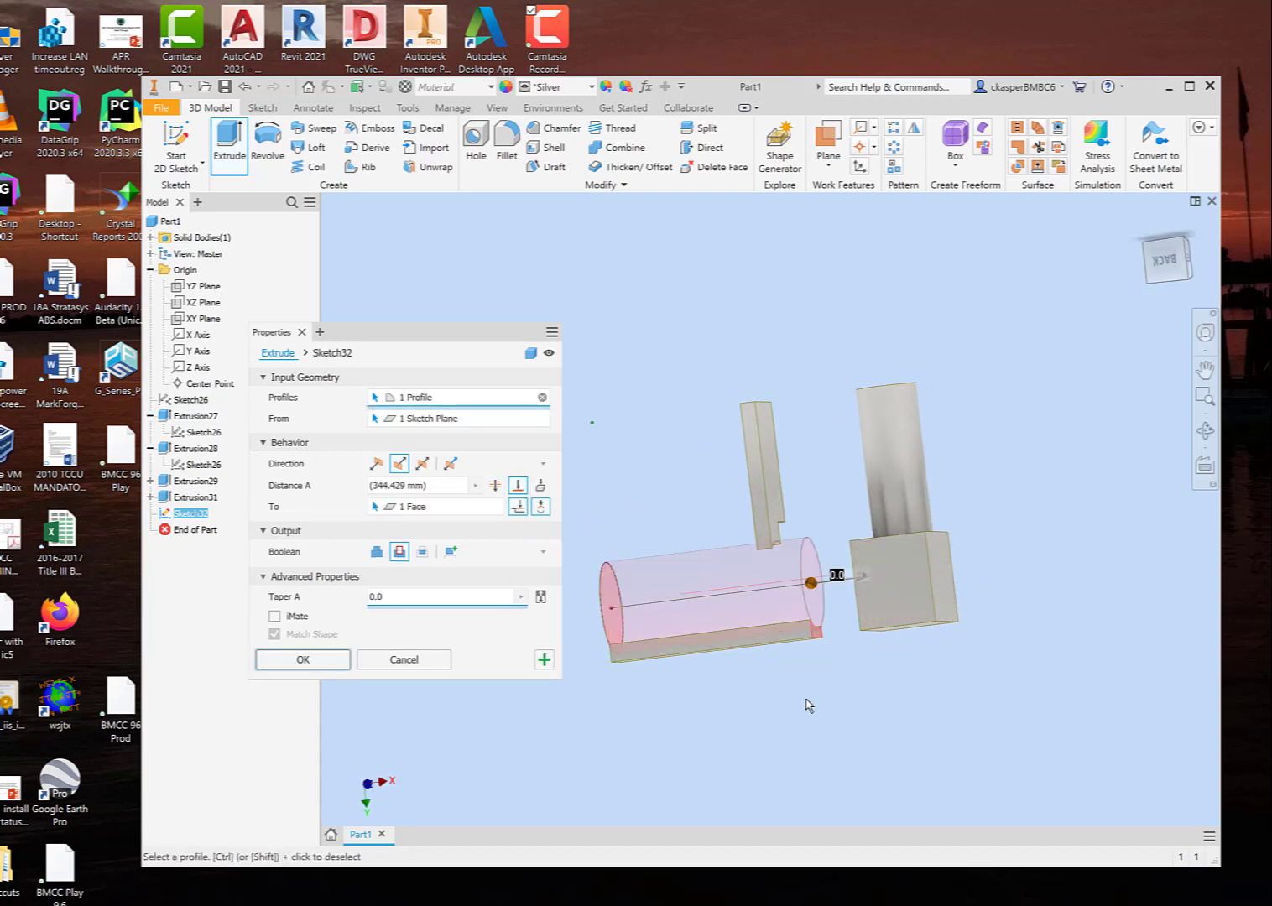
Step: Try the cut with the To Next extent using the solid as its end, and return it to the 842.750 mm distance
{"action": "left_click", "coordinate": [541, 485]}
{"action": "left_click", "coordinate": [540, 487]}
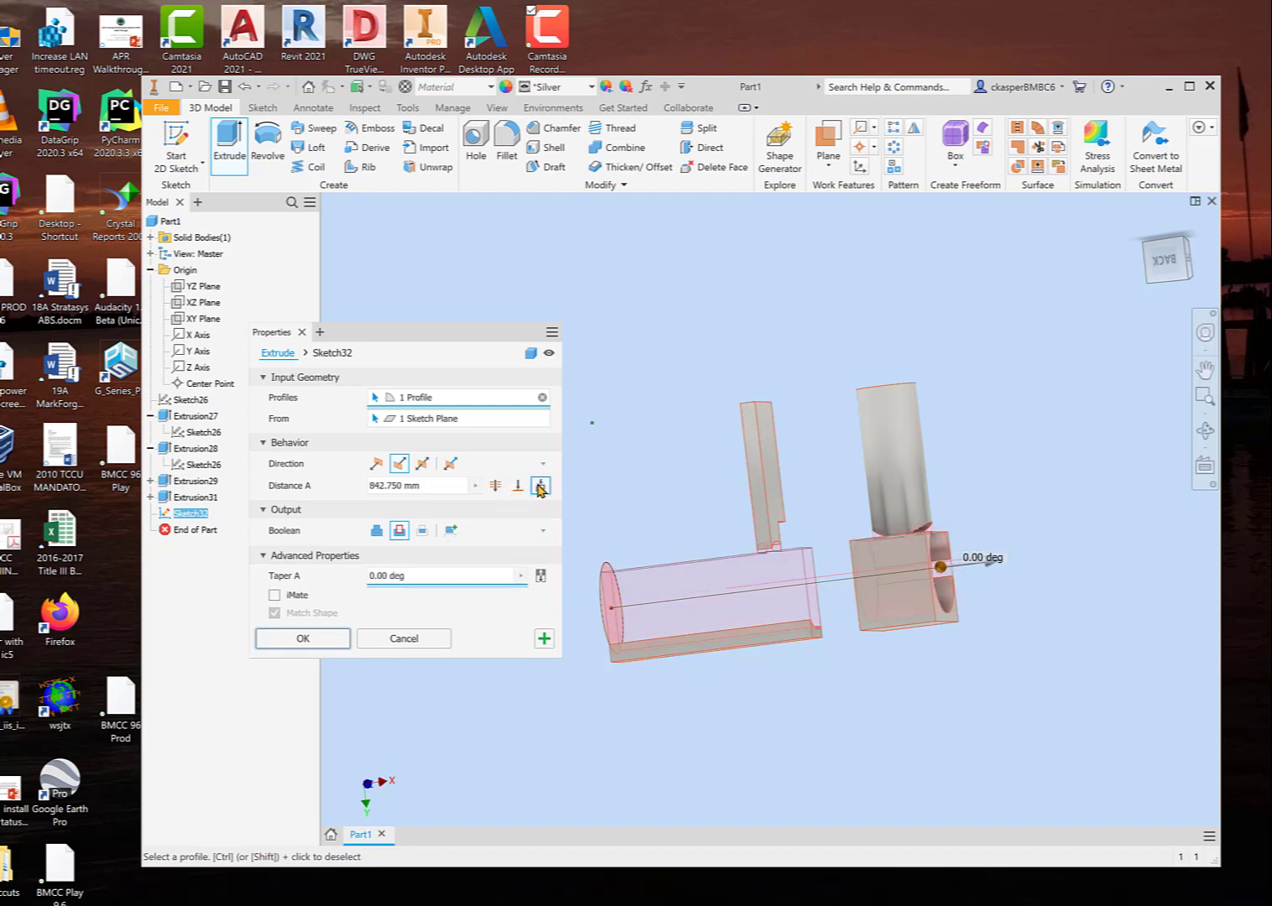
{"action": "middle_click_drag", "start_coordinate": [745, 725], "coordinate": [796, 715], "text": "shift"}
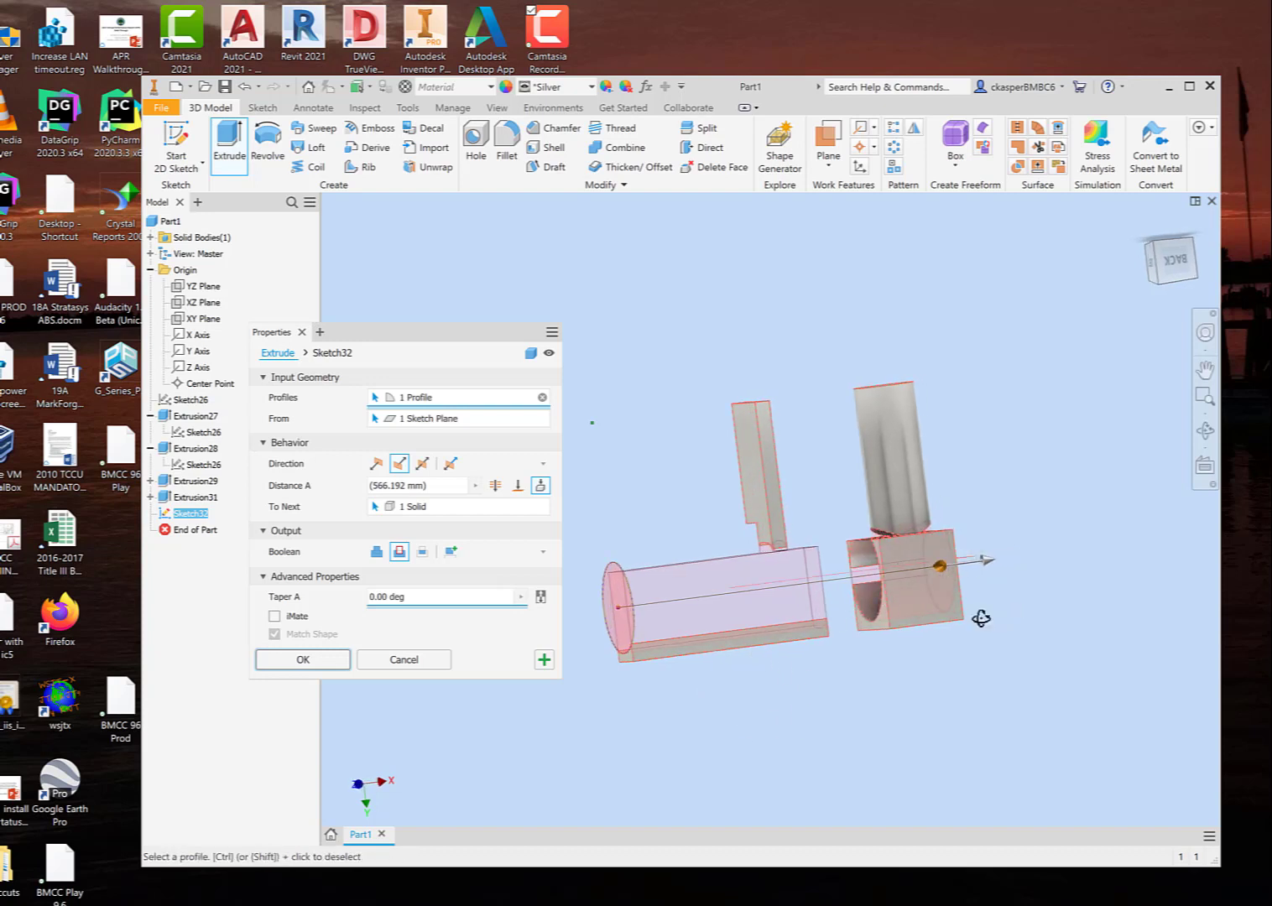
{"action": "middle_click_drag", "start_coordinate": [979, 616], "coordinate": [790, 616], "text": "shift"}
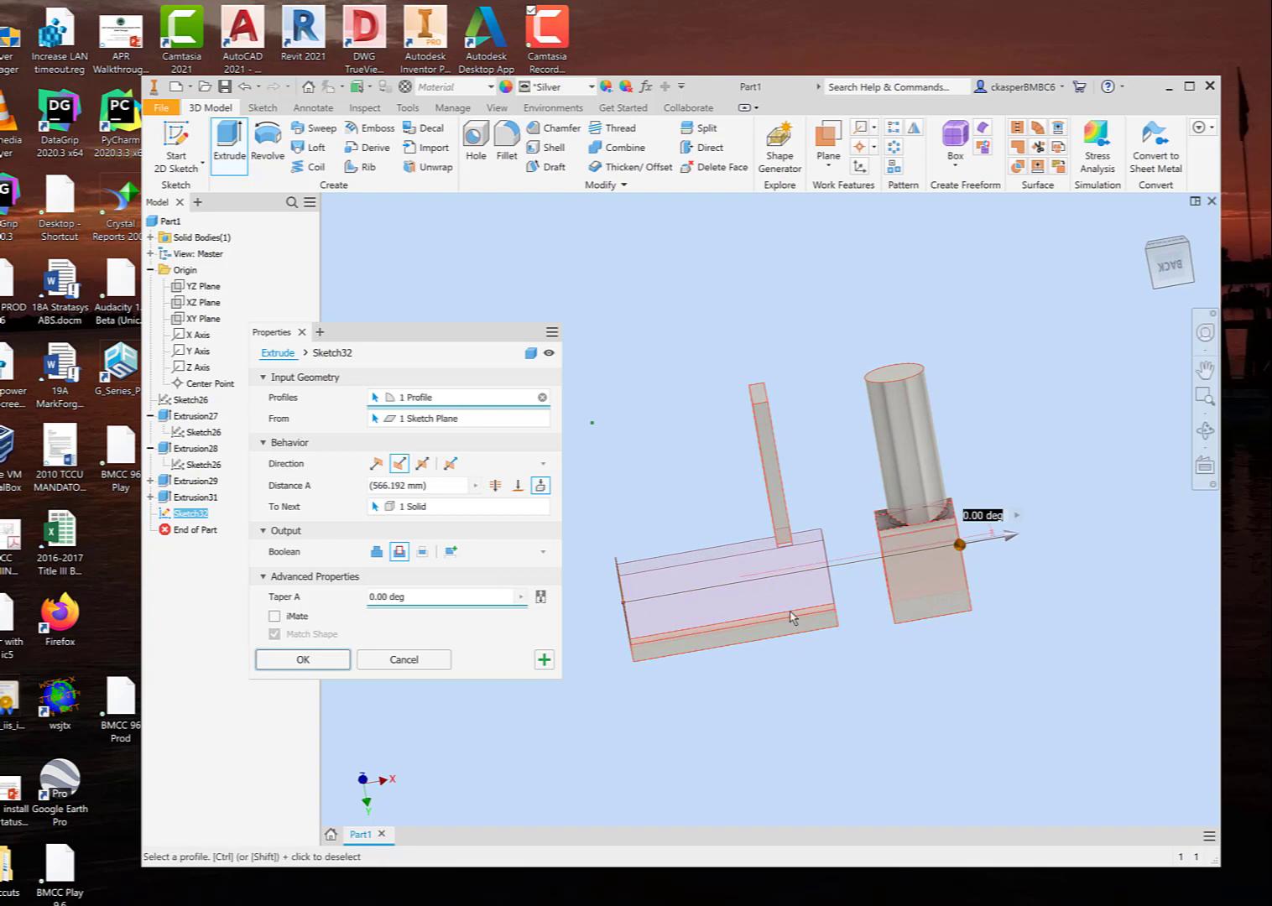
{"action": "left_click", "coordinate": [535, 505]}
{"action": "middle_click_drag", "start_coordinate": [872, 697], "coordinate": [832, 630], "text": "shift"}
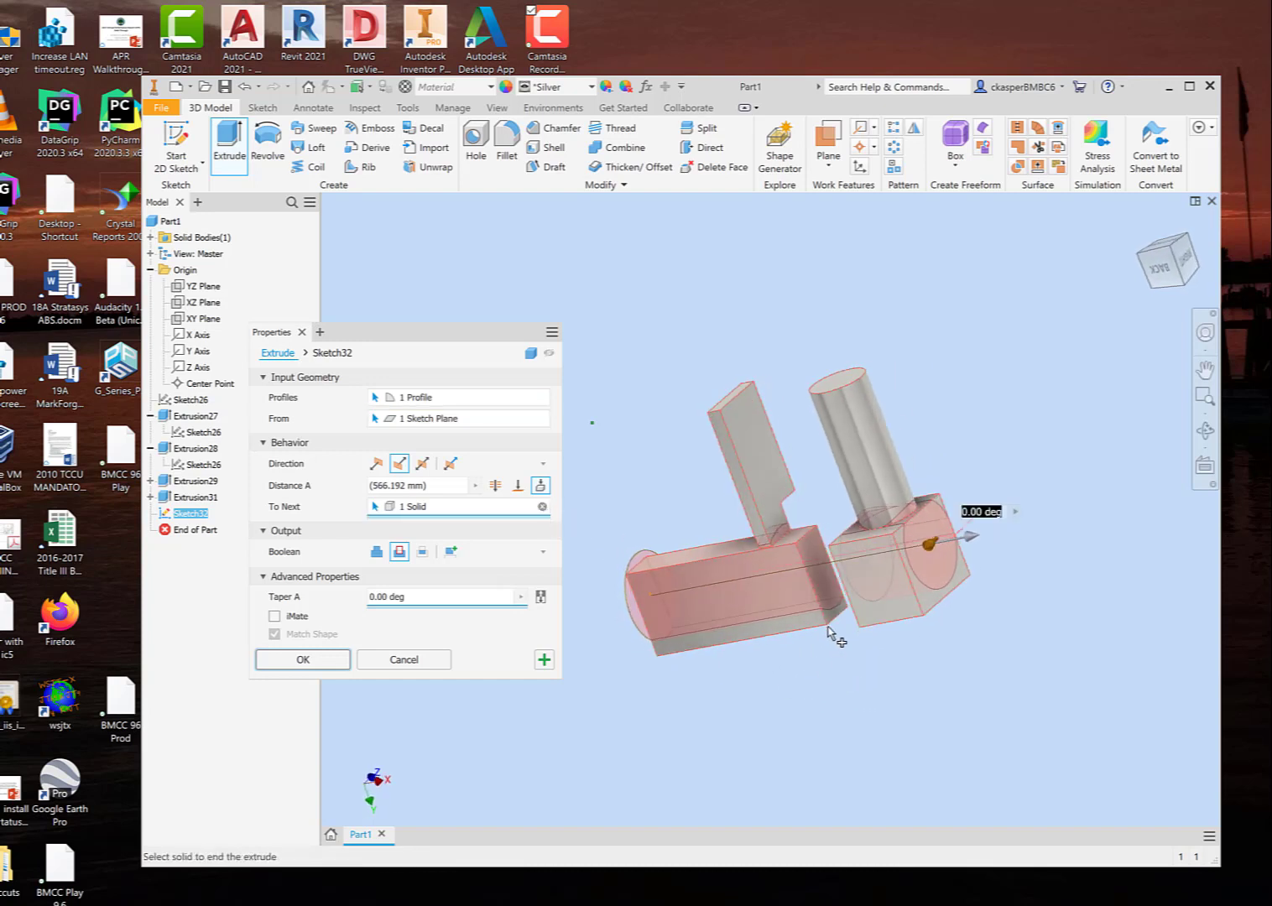
{"action": "left_click", "coordinate": [826, 604]}
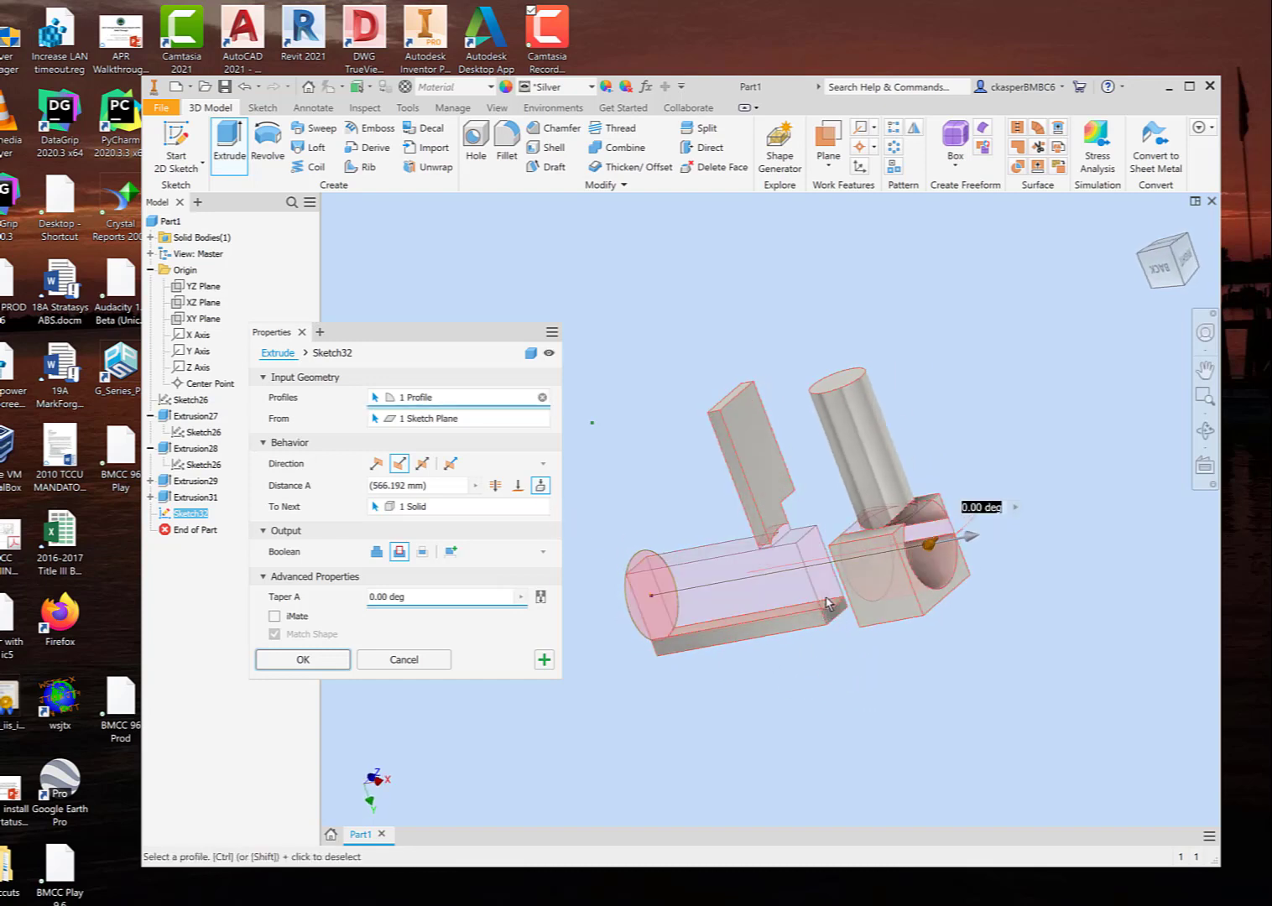
{"action": "middle_click_drag", "start_coordinate": [734, 721], "coordinate": [772, 701], "text": "shift"}
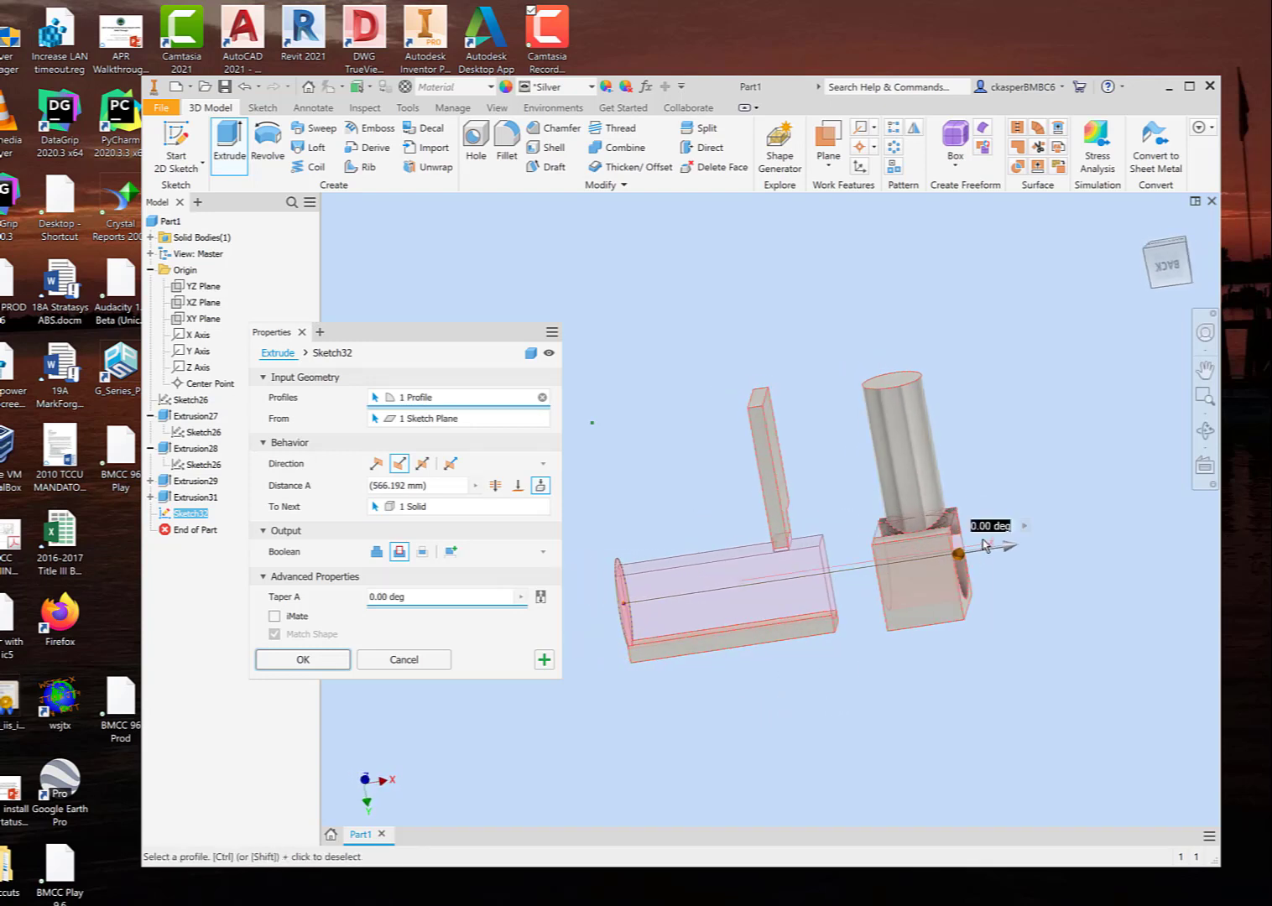
{"action": "middle_click_drag", "start_coordinate": [923, 670], "coordinate": [713, 644], "text": "shift"}
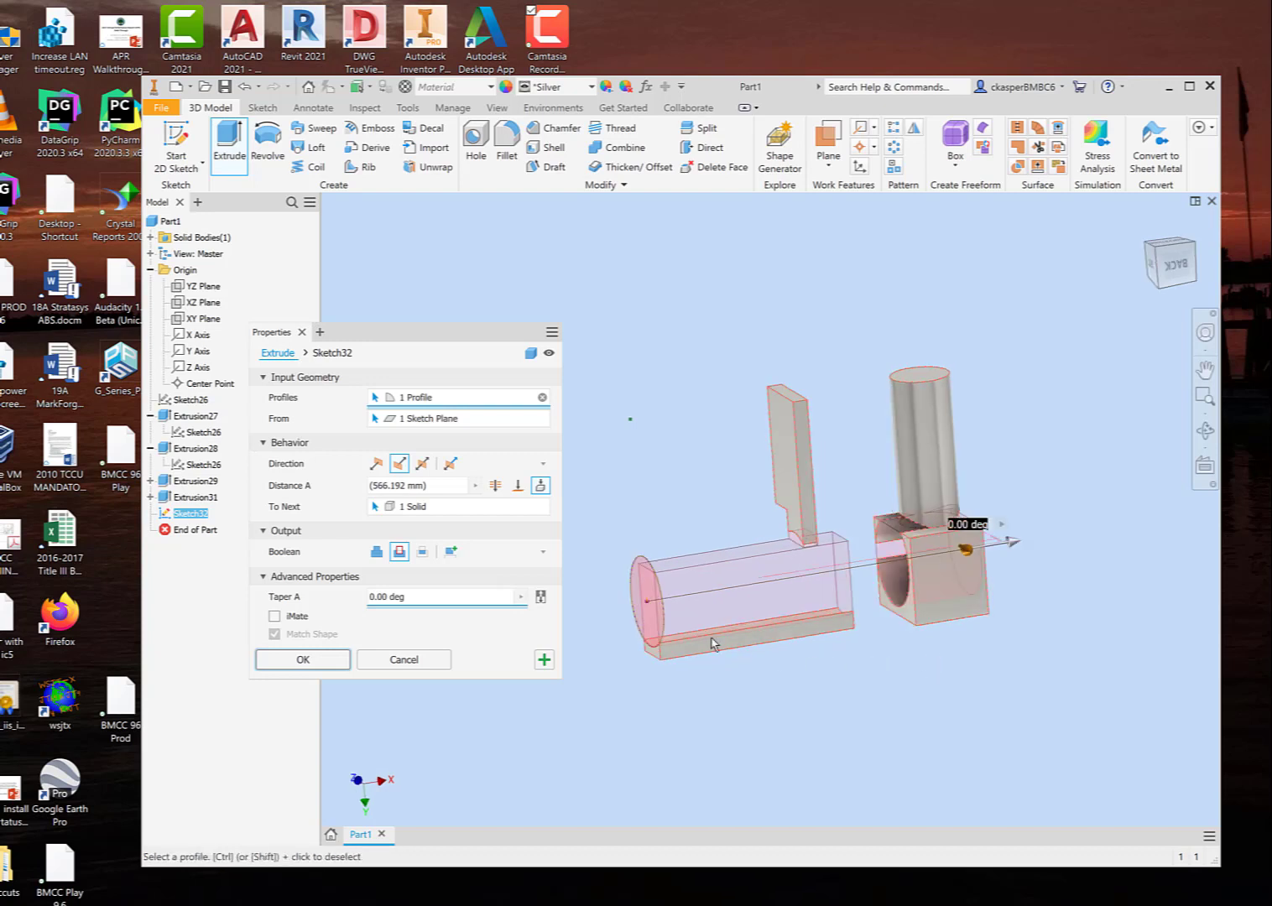
{"action": "left_click", "coordinate": [540, 485]}
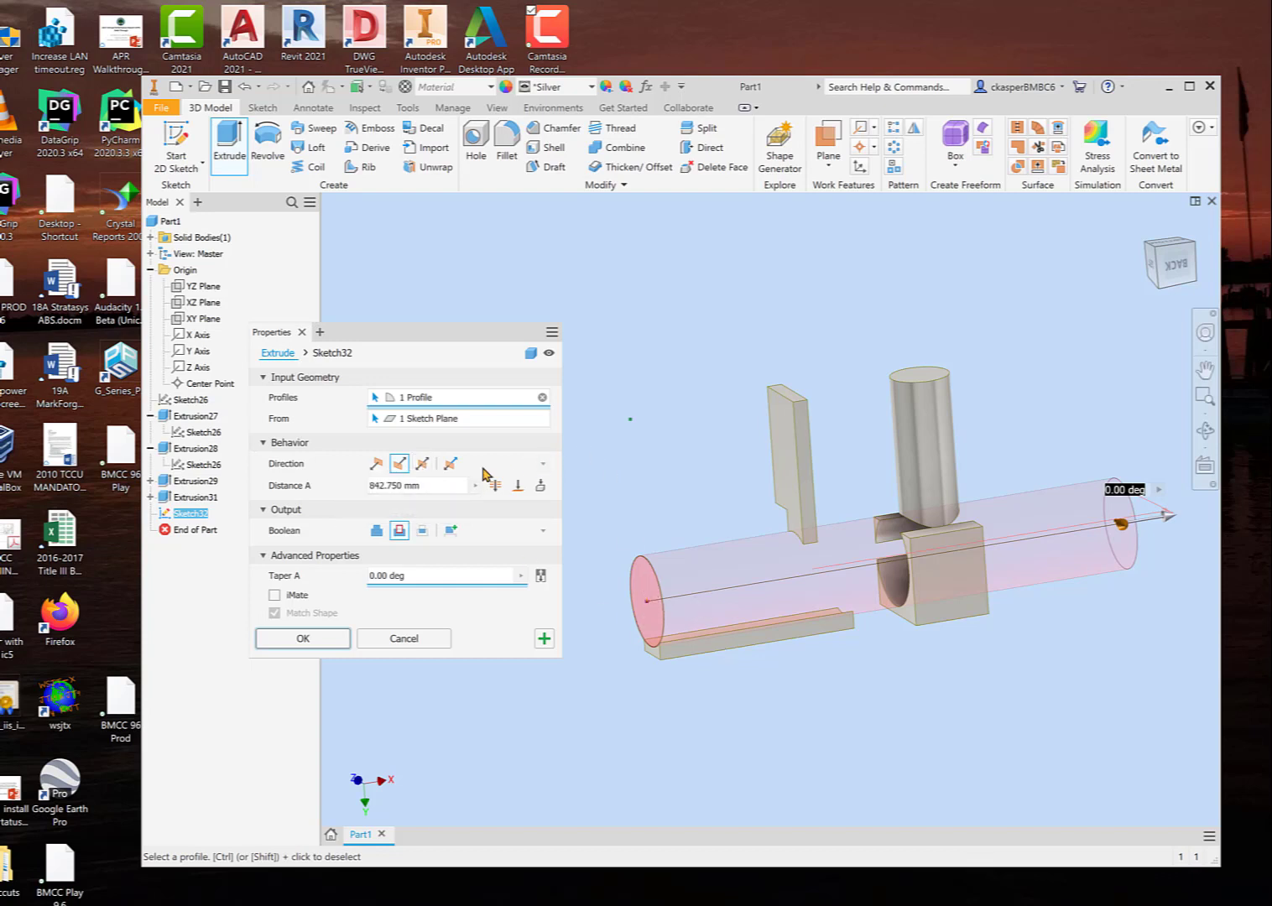
Step: Make the cut symmetric about the sketch plane and adjust its total distance to about 443 mm
{"action": "left_click", "coordinate": [423, 464]}
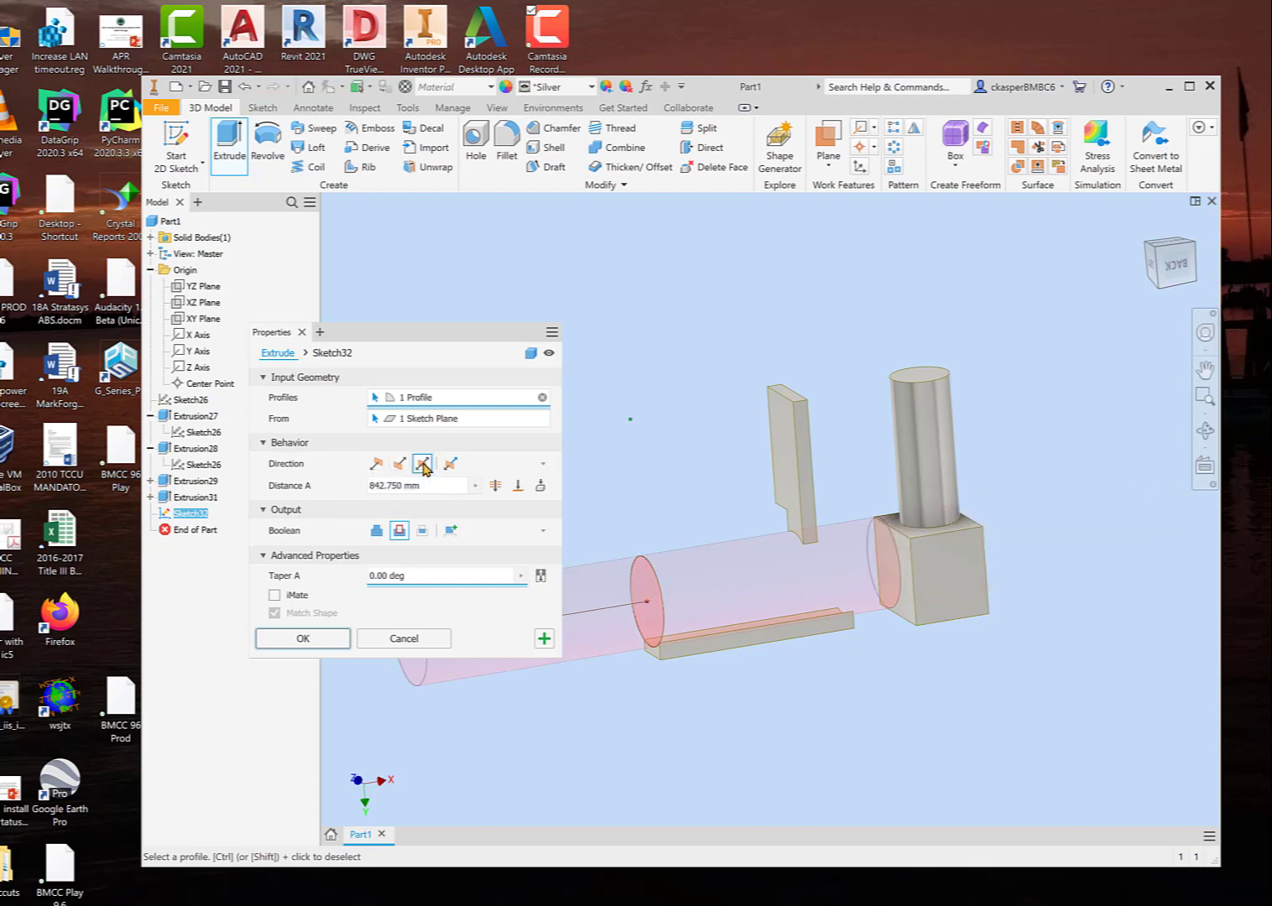
{"action": "scroll", "coordinate": [886, 776], "scroll_direction": "down", "scroll_amount": 2}
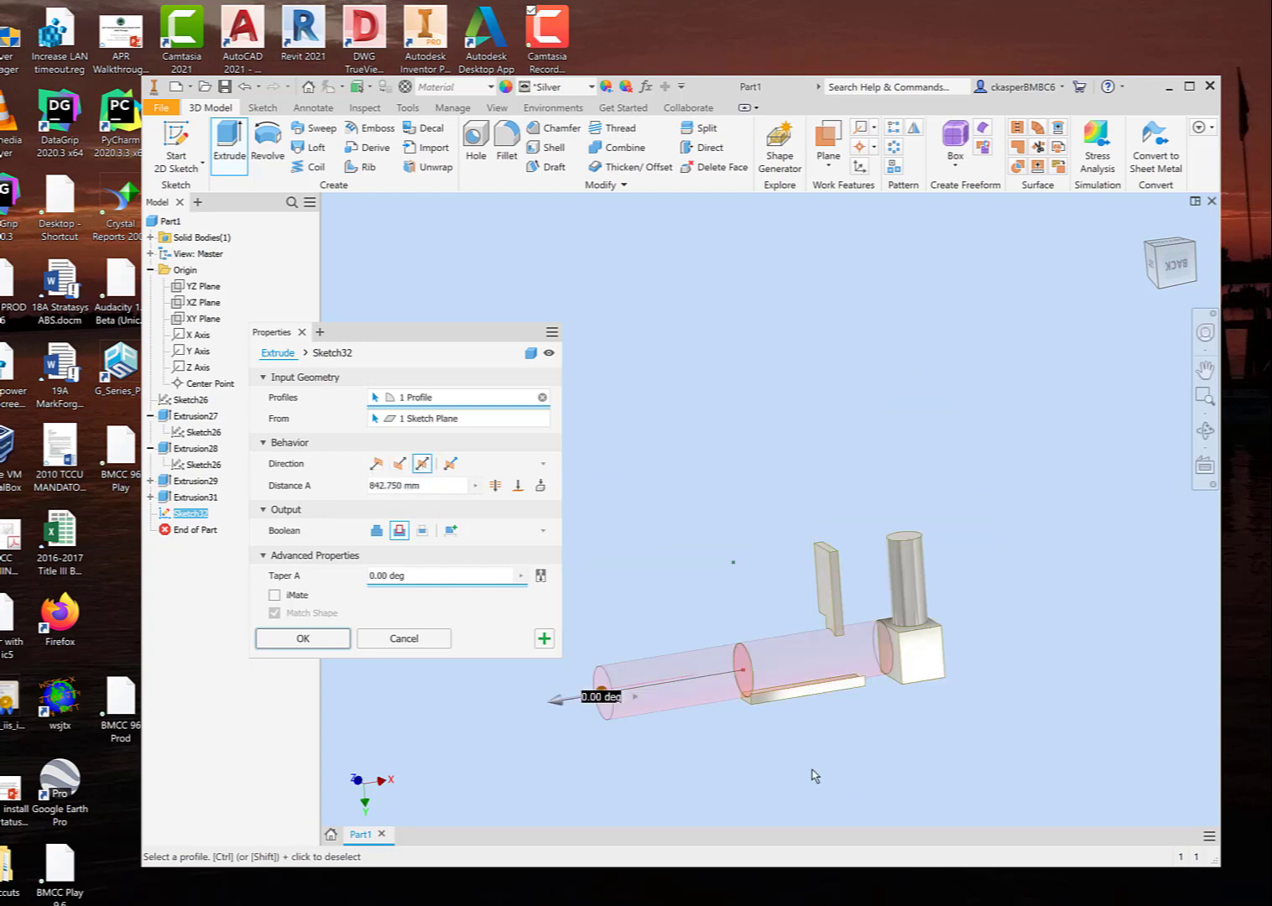
{"action": "left_click_drag", "start_coordinate": [557, 703], "coordinate": [668, 694]}
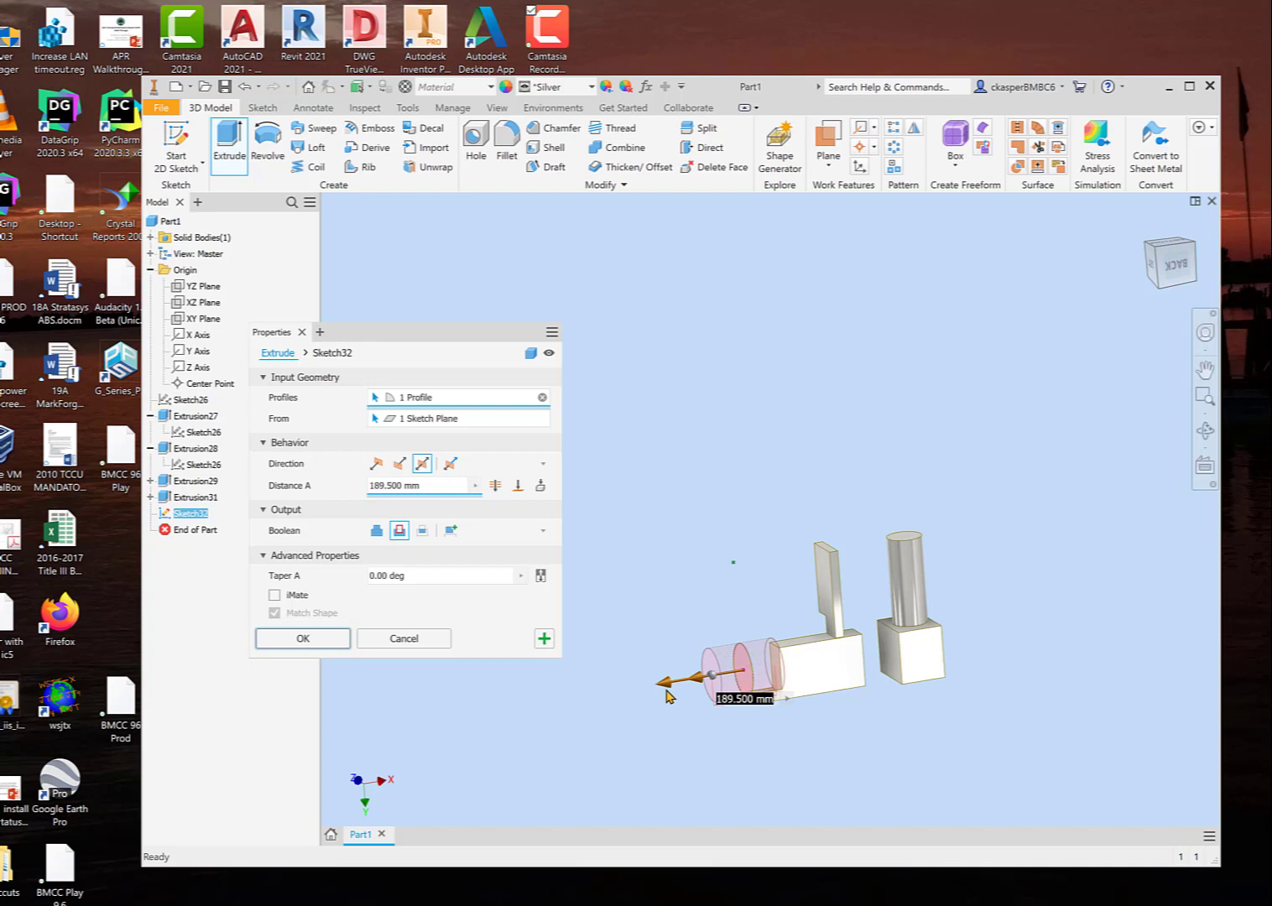
{"action": "left_click_drag", "start_coordinate": [668, 695], "coordinate": [623, 691]}
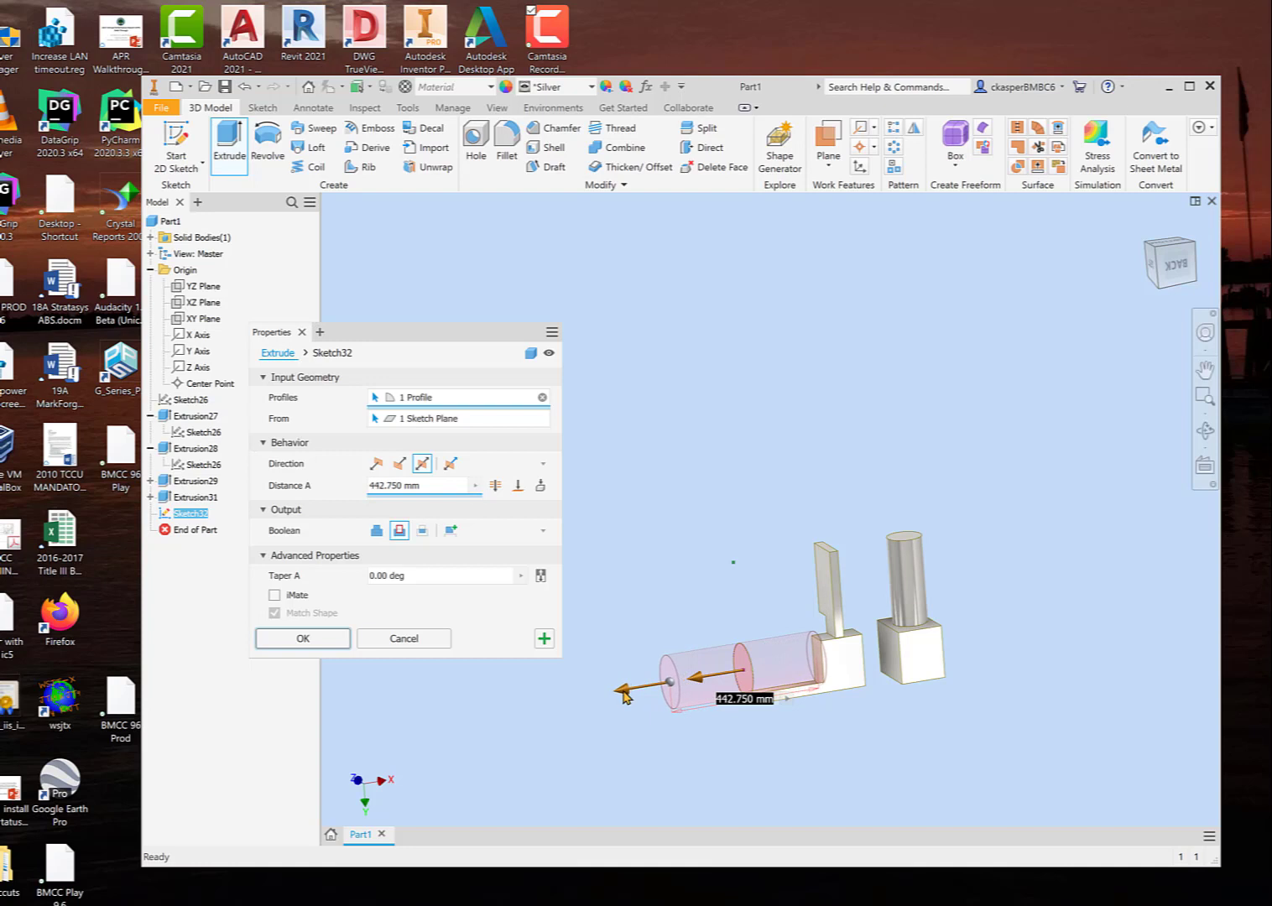
Step: Try the symmetric extrusion as a join about 144 mm long, and switch it back to a cut about 247 mm long
{"action": "left_click", "coordinate": [377, 532]}
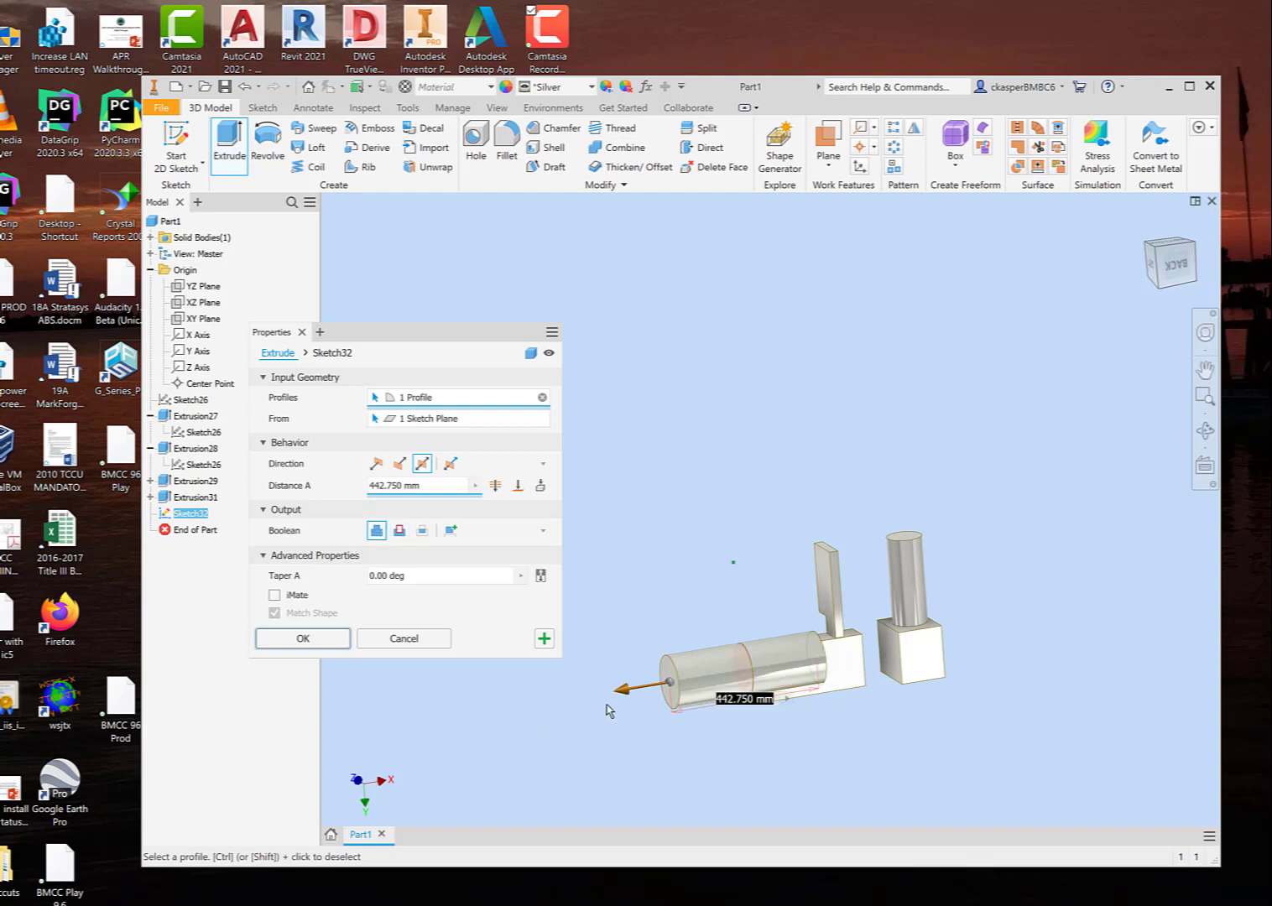
{"action": "left_click_drag", "start_coordinate": [620, 694], "coordinate": [671, 681]}
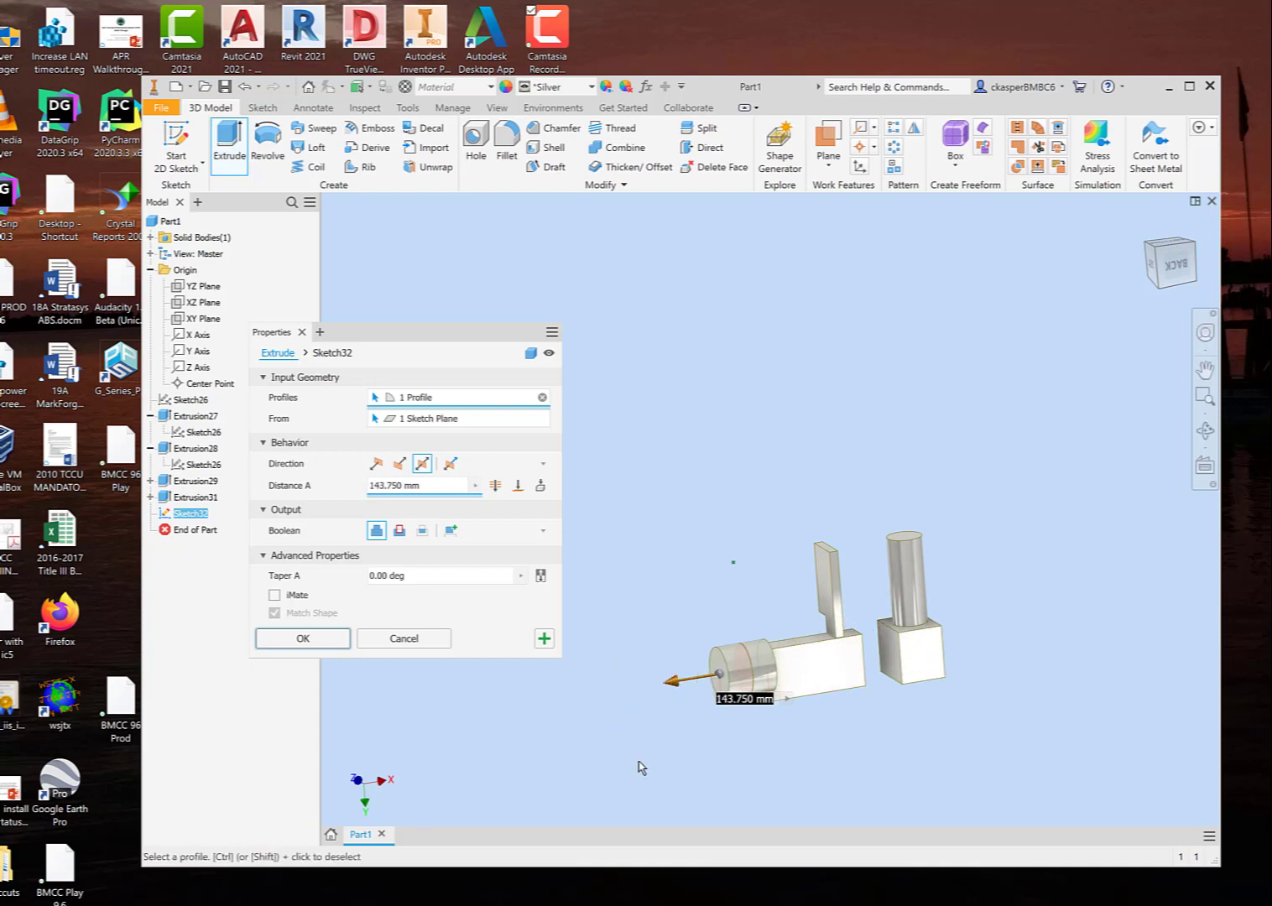
{"action": "left_click", "coordinate": [399, 531]}
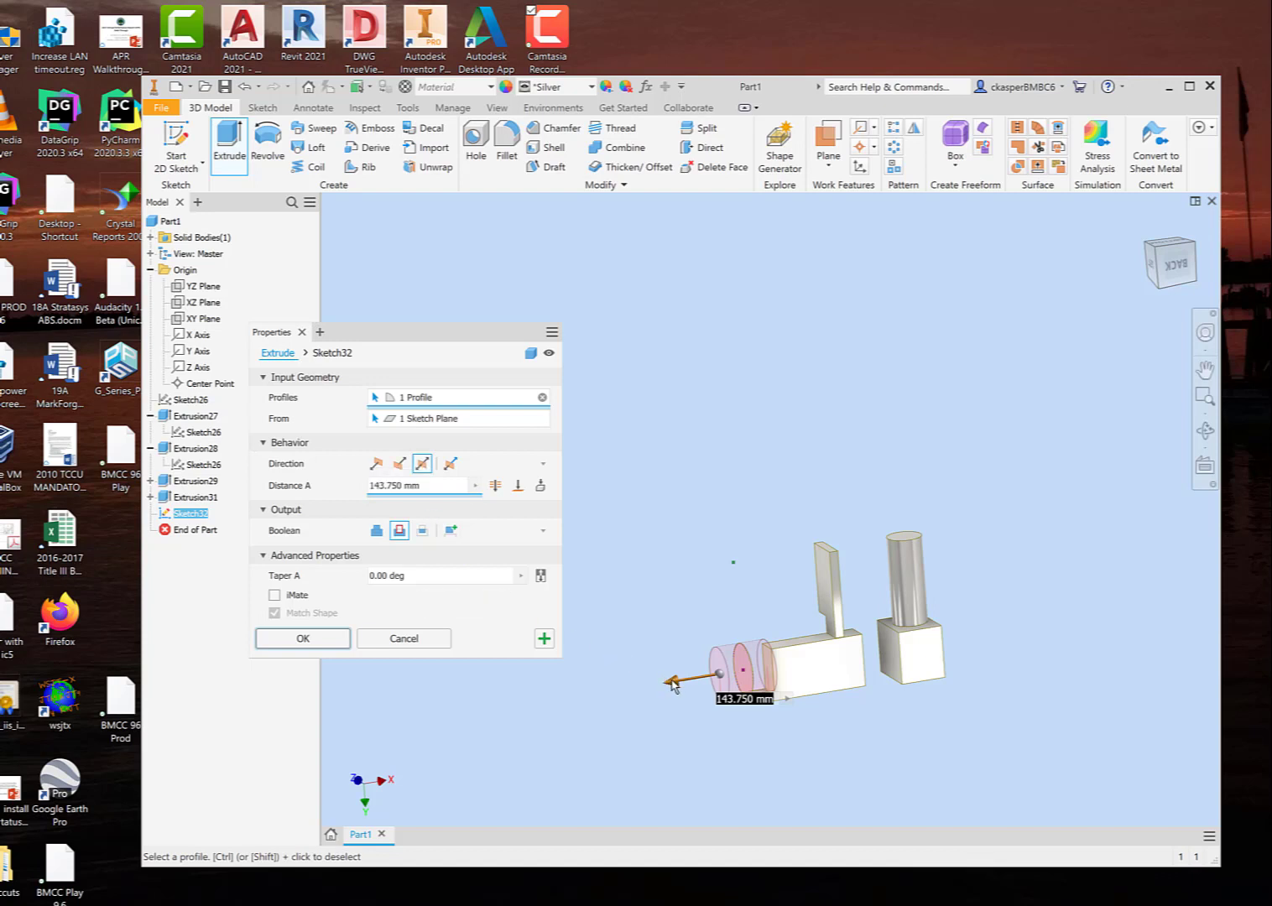
{"action": "left_click_drag", "start_coordinate": [671, 683], "coordinate": [651, 684]}
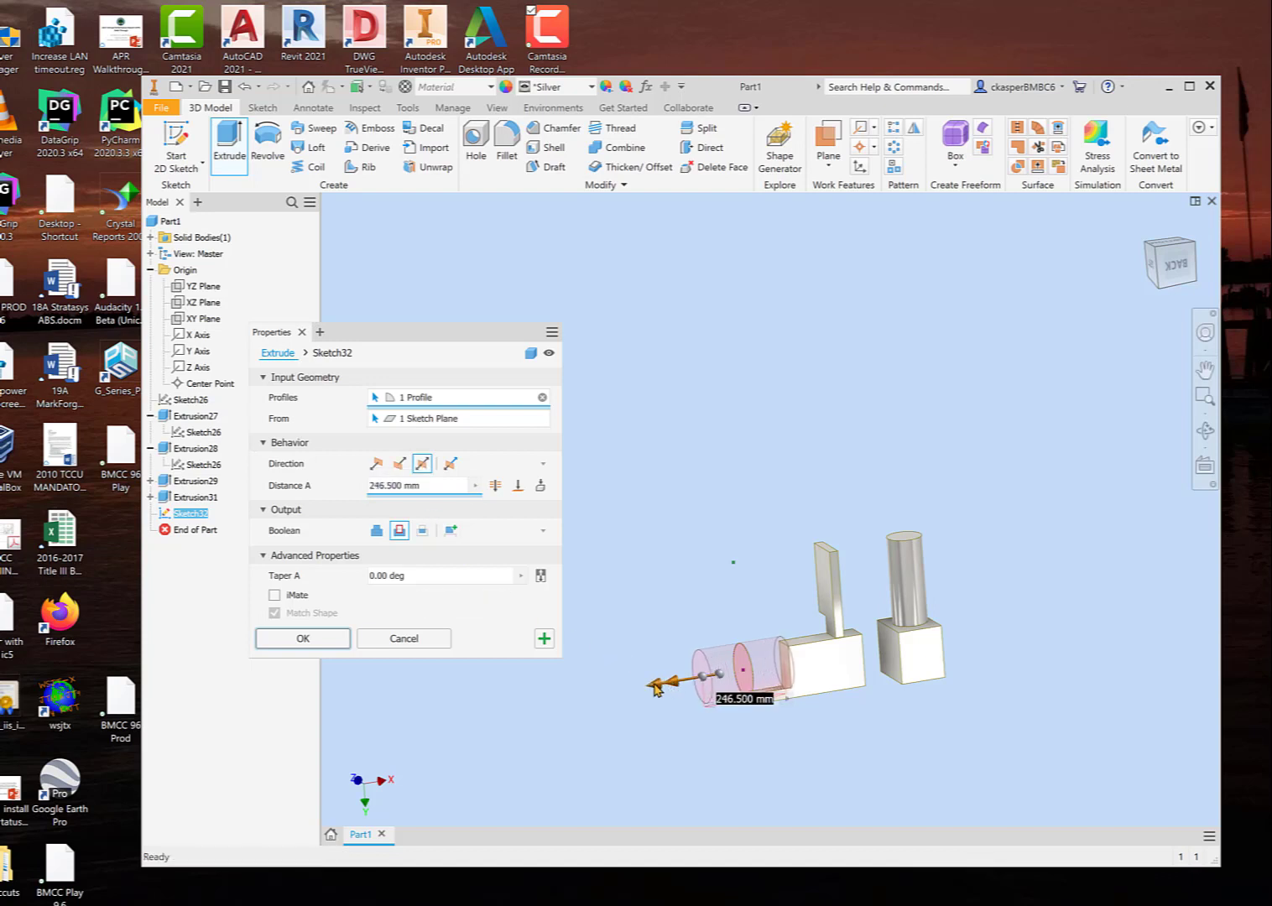
Step: Make the cut asymmetric, with distance A at about 103 mm and distance B at about 254 mm
{"action": "left_click", "coordinate": [452, 466]}
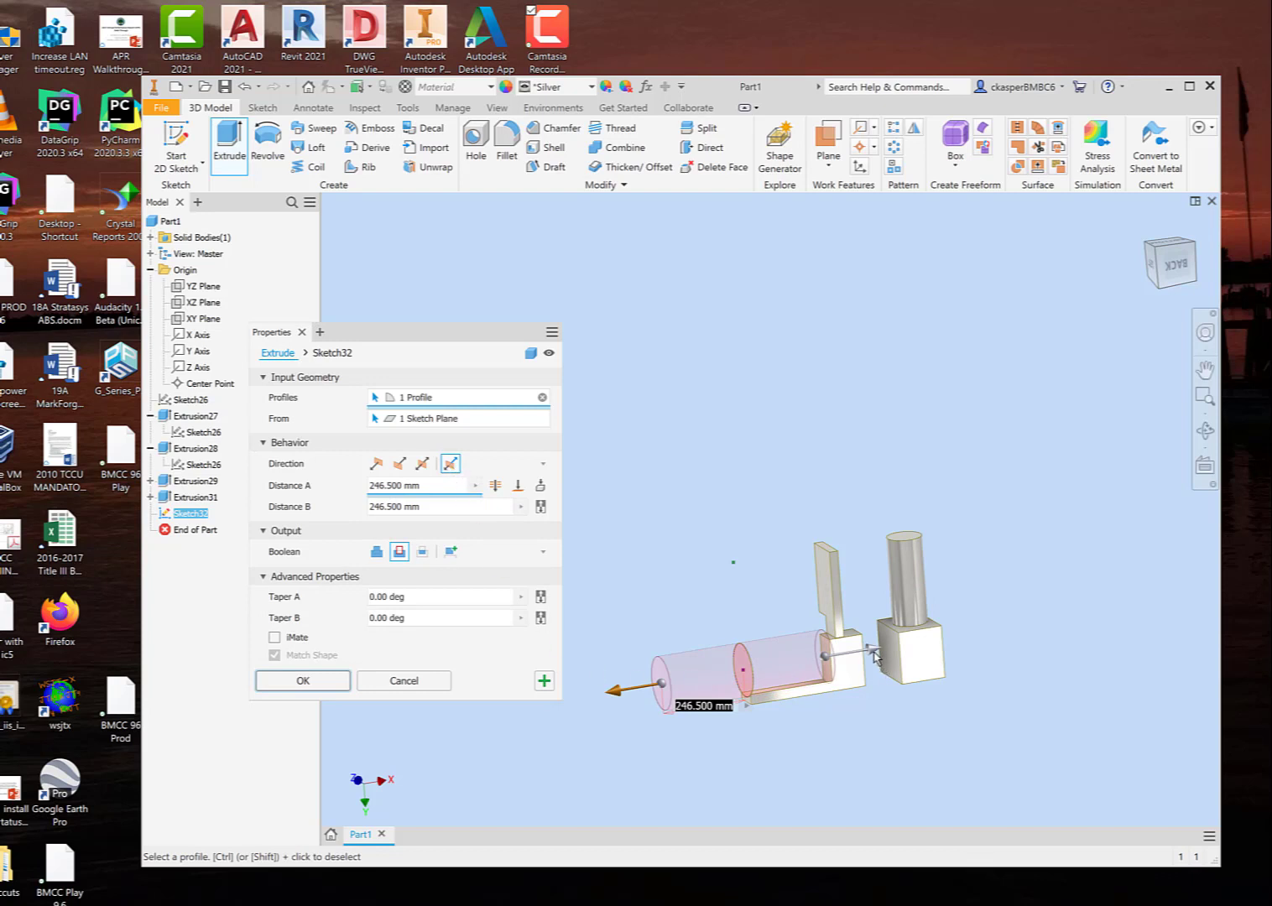
{"action": "left_click_drag", "start_coordinate": [875, 653], "coordinate": [835, 657]}
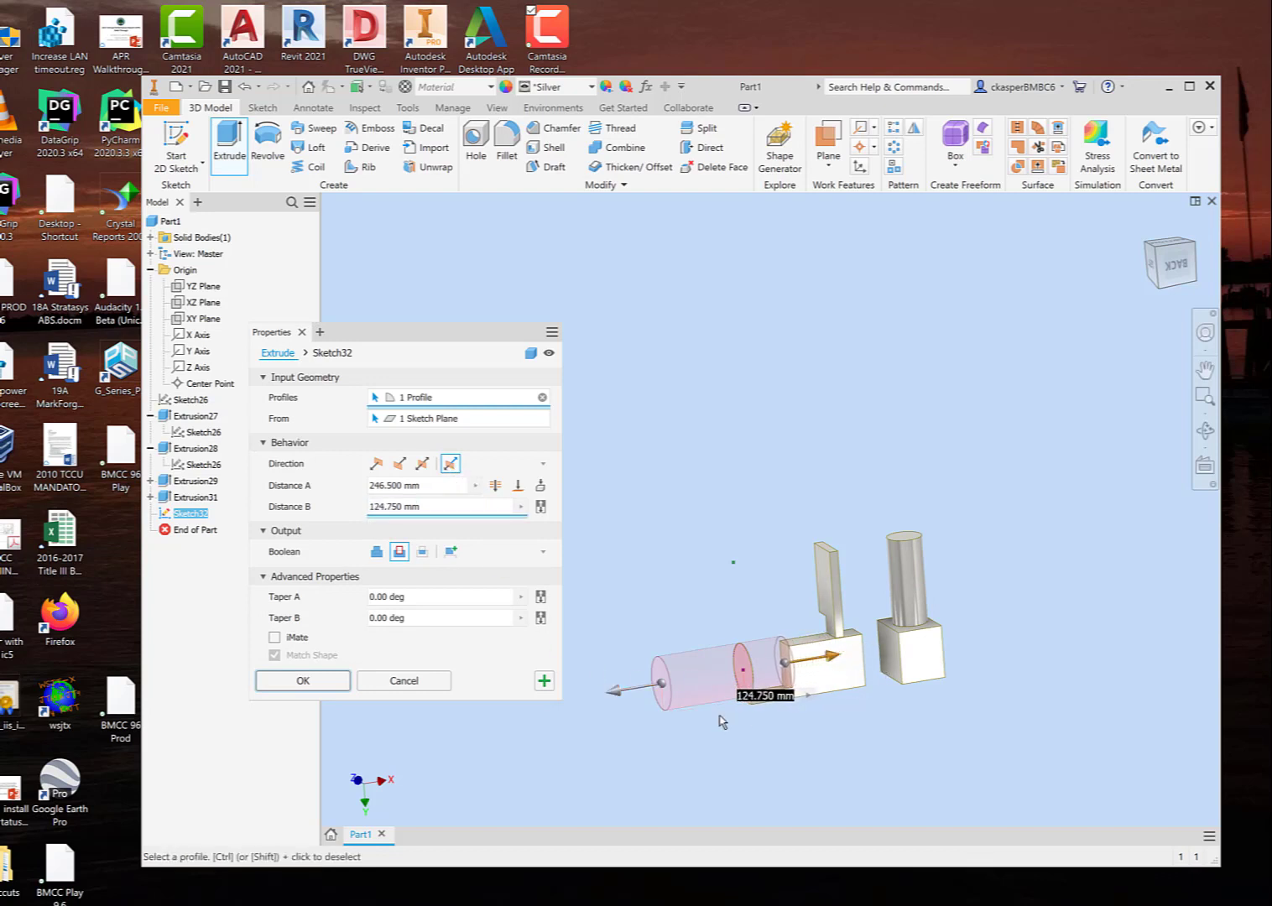
{"action": "left_click_drag", "start_coordinate": [628, 690], "coordinate": [677, 676]}
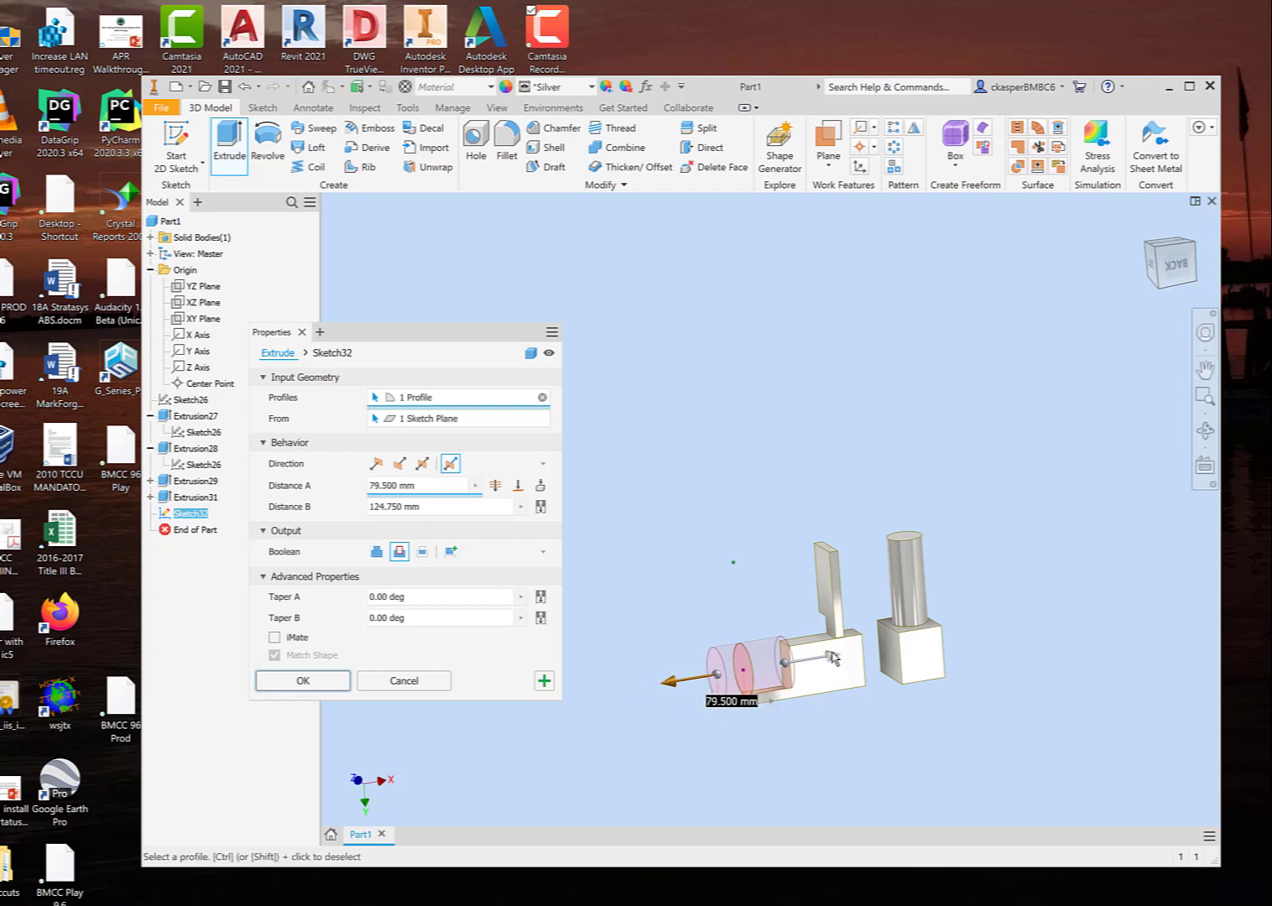
{"action": "left_click_drag", "start_coordinate": [833, 658], "coordinate": [901, 645]}
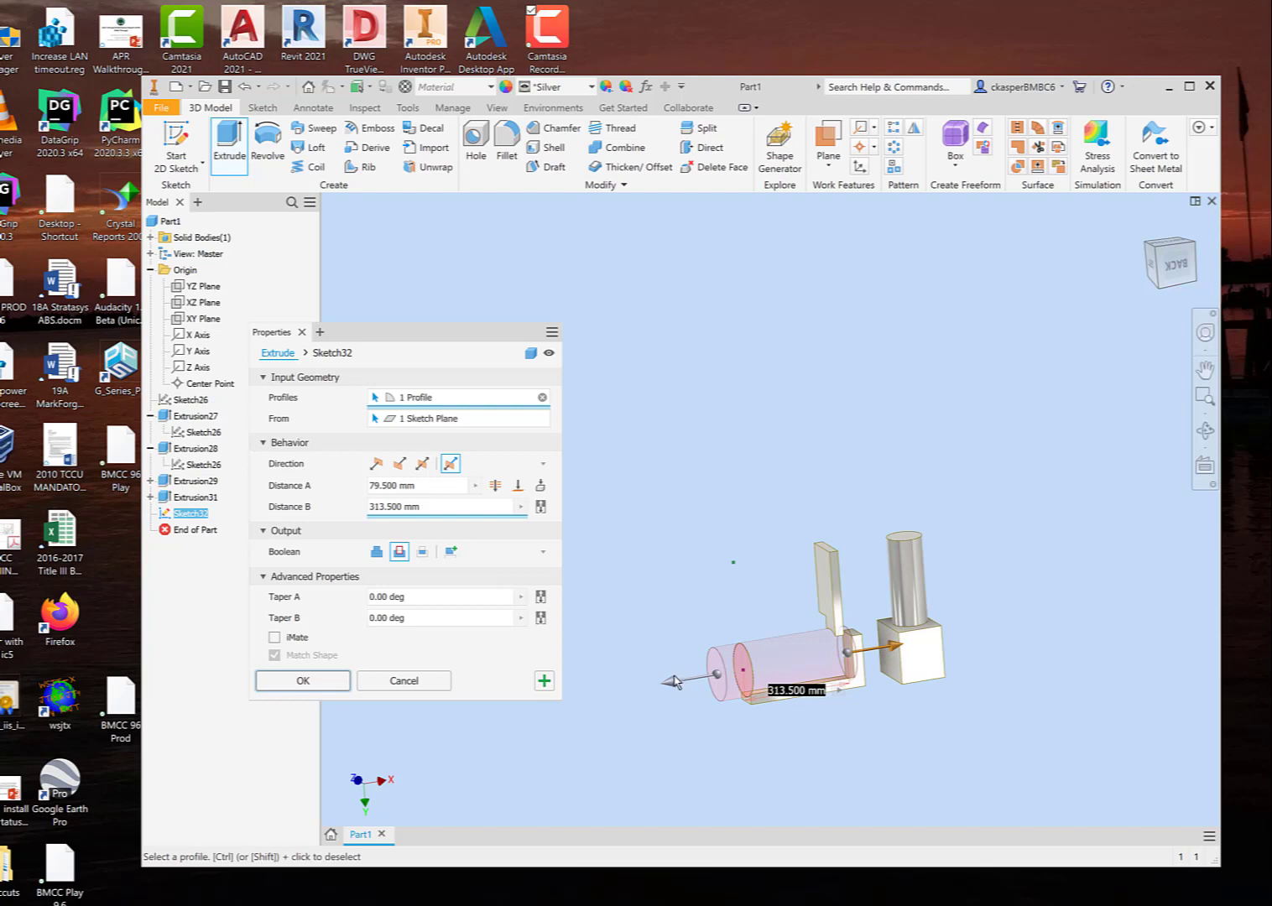
{"action": "mouse_move", "coordinate": [673, 681]}
{"action": "left_mouse_down"}
{"action": "mouse_move", "coordinate": [630, 690]}
{"action": "mouse_move", "coordinate": [696, 685]}
{"action": "mouse_move", "coordinate": [656, 681]}
{"action": "left_mouse_up"}
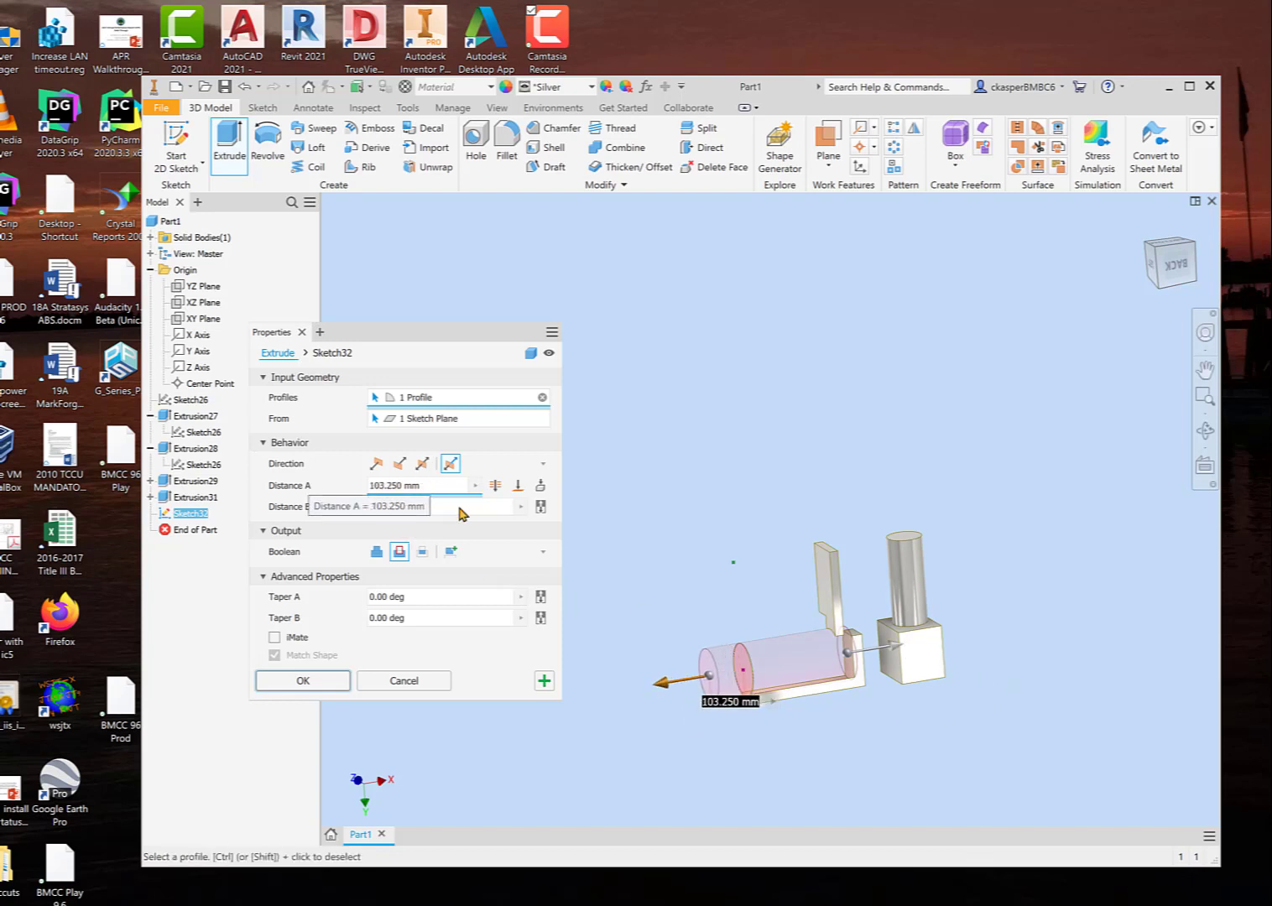
{"action": "left_click_drag", "start_coordinate": [896, 650], "coordinate": [867, 670]}
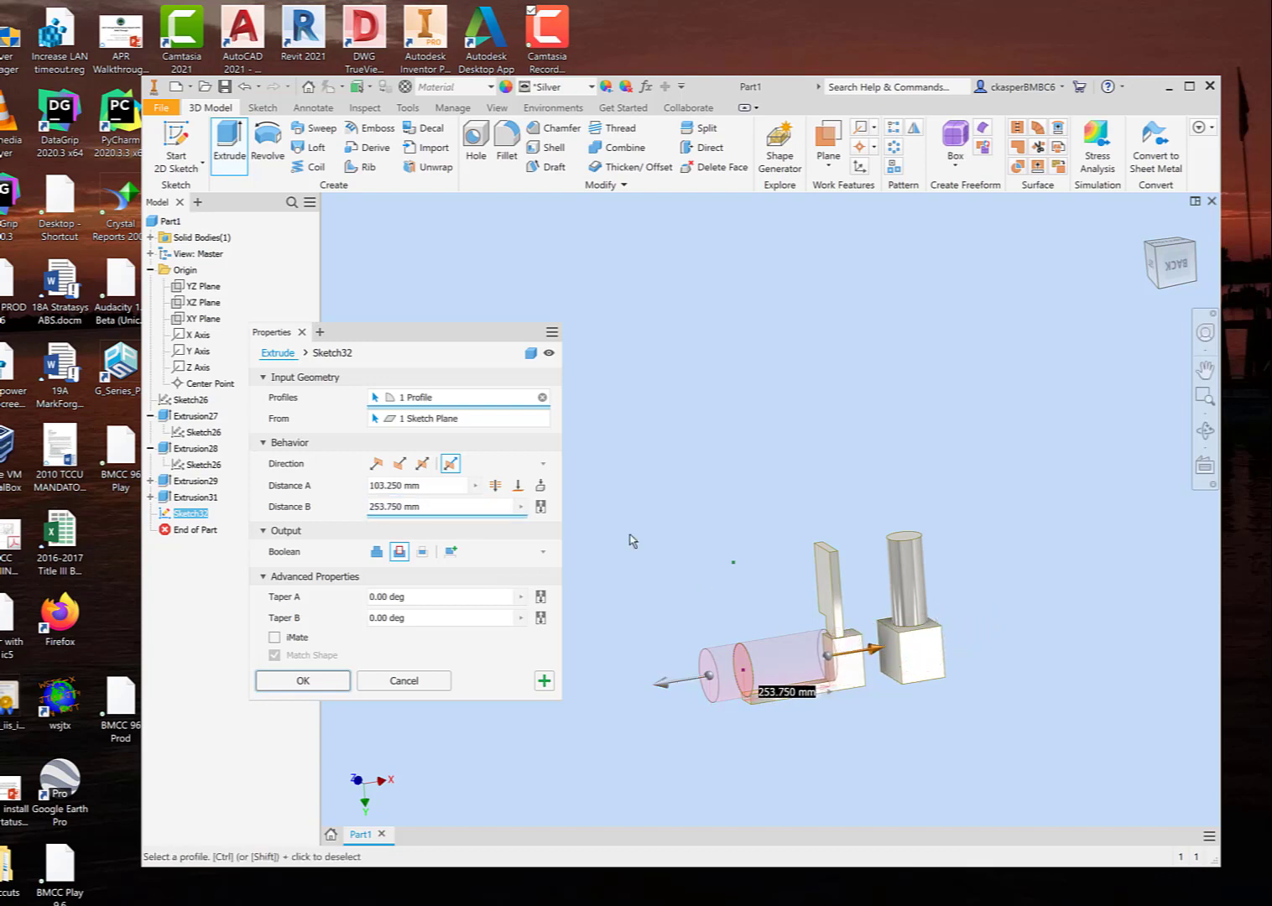
Step: Set the extrusion to the flipped direction with the Through All extent and change its Boolean operation to Join
{"action": "left_click", "coordinate": [400, 463]}
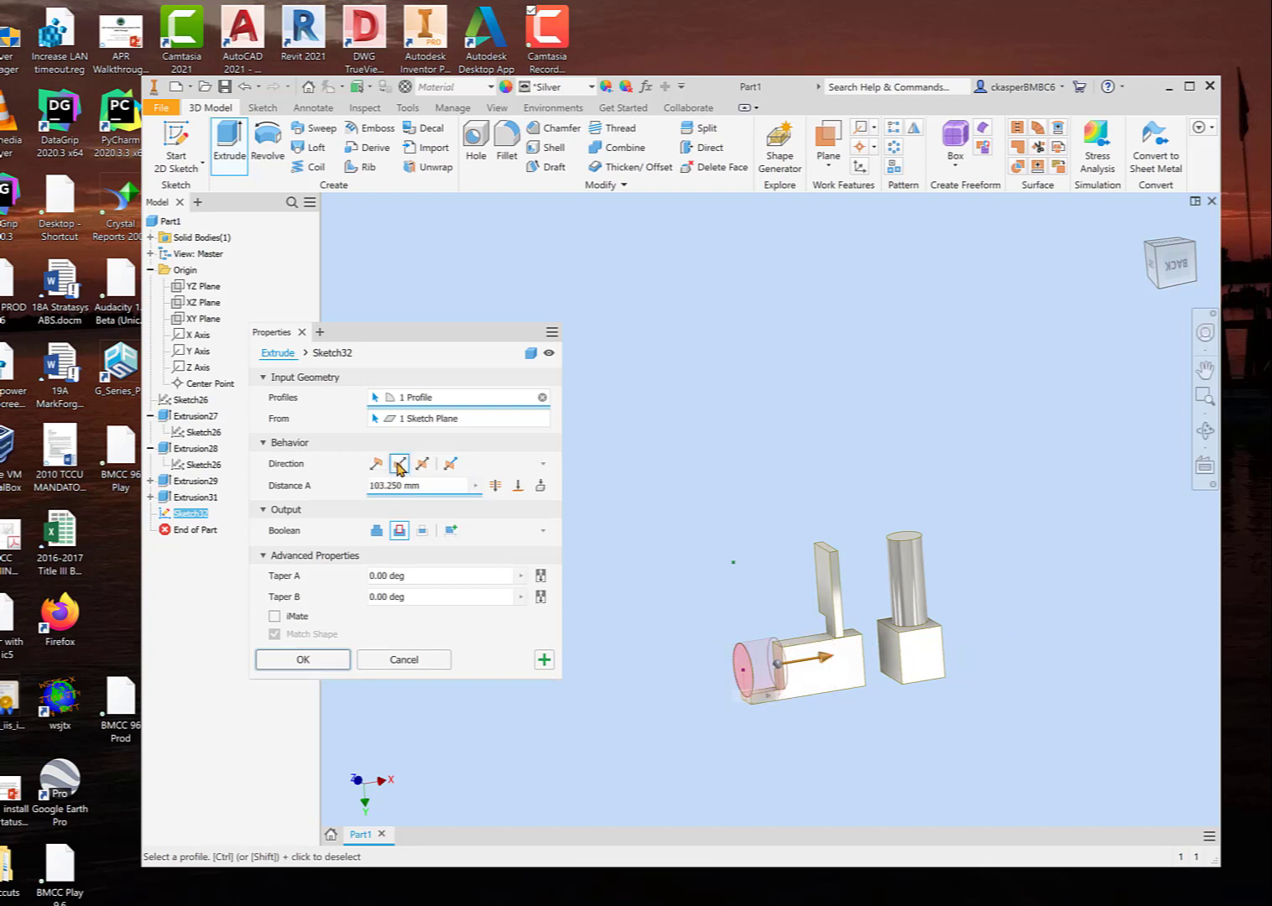
{"action": "left_click", "coordinate": [495, 486]}
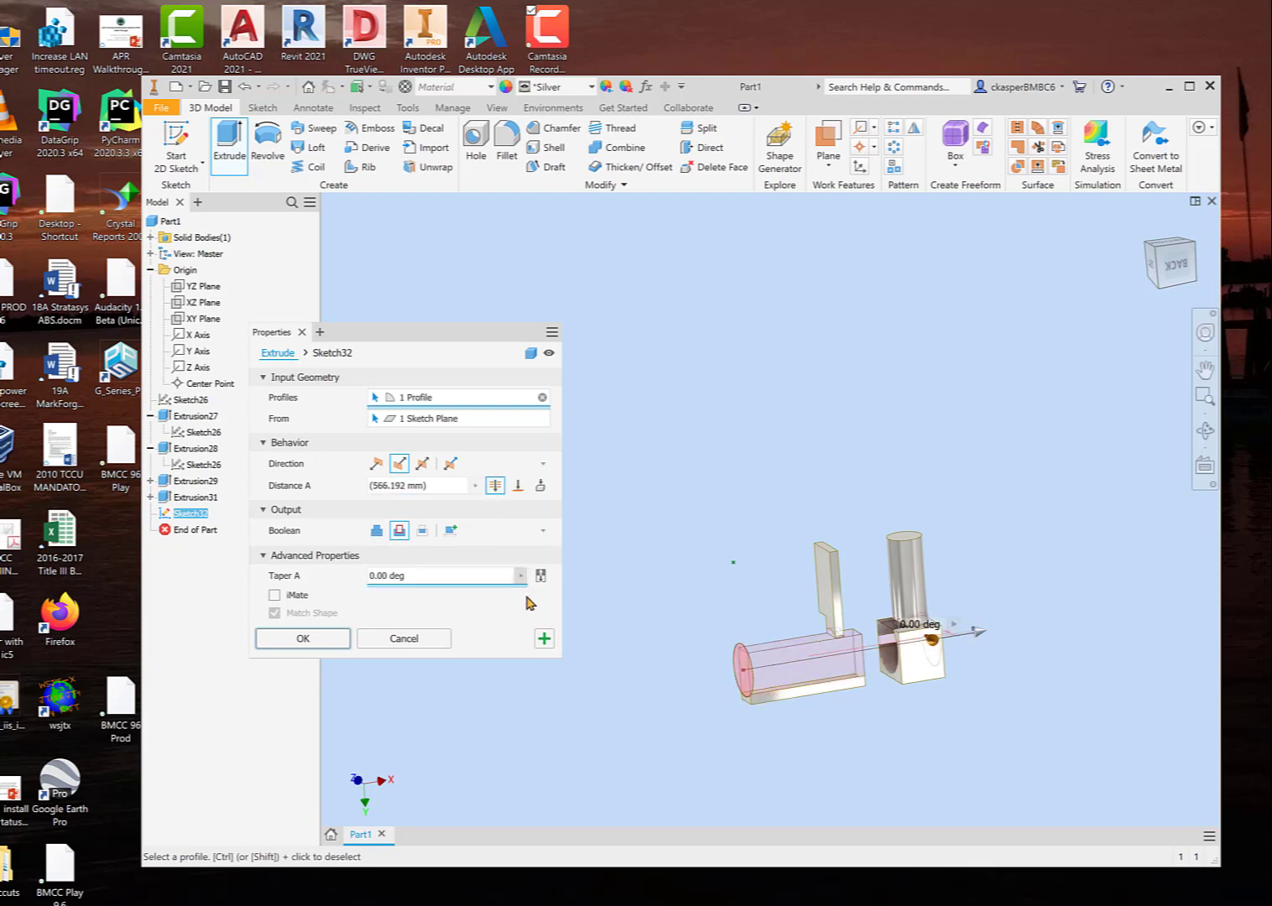
{"action": "left_click", "coordinate": [376, 531]}
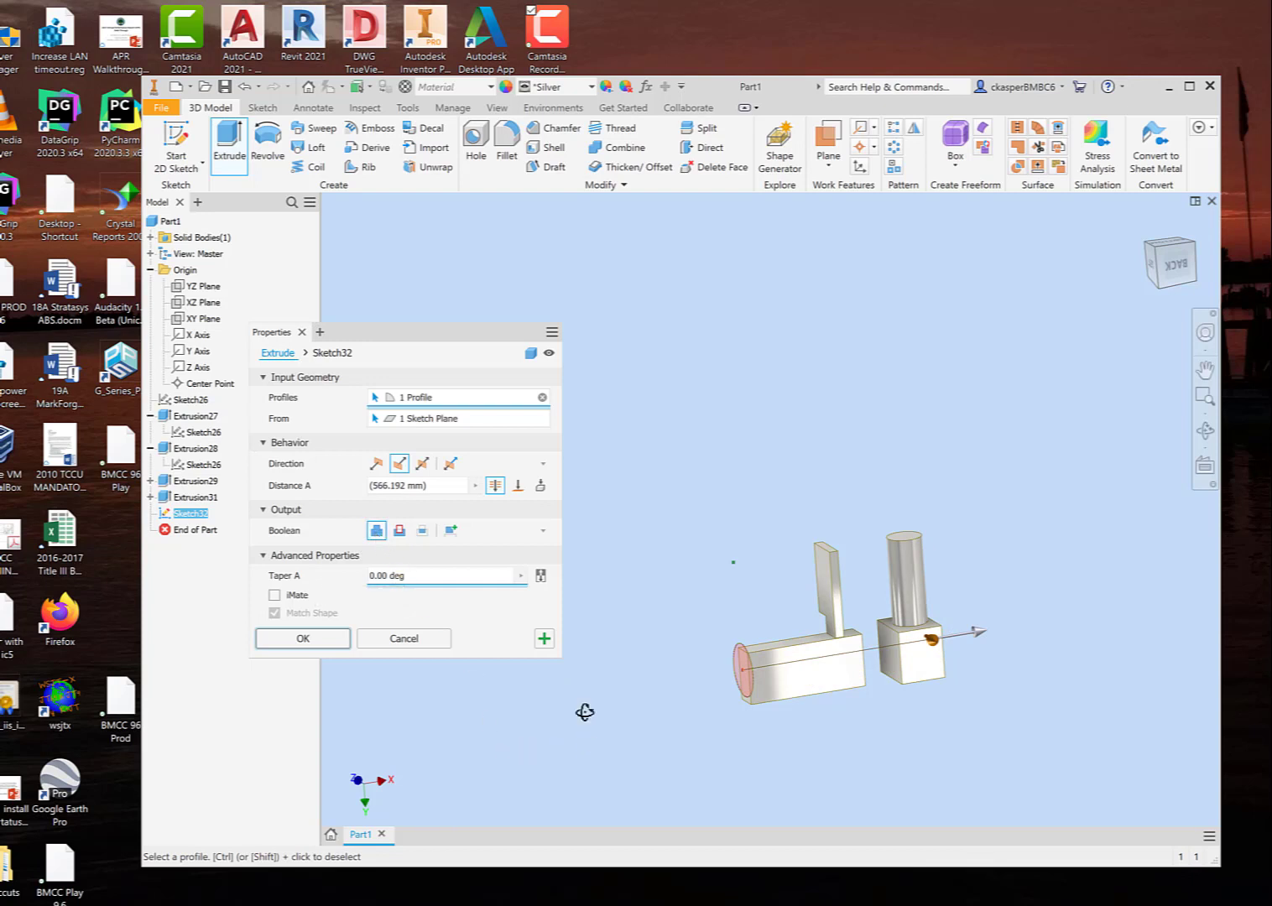
{"action": "middle_click_drag", "start_coordinate": [582, 709], "coordinate": [732, 719], "text": "shift"}
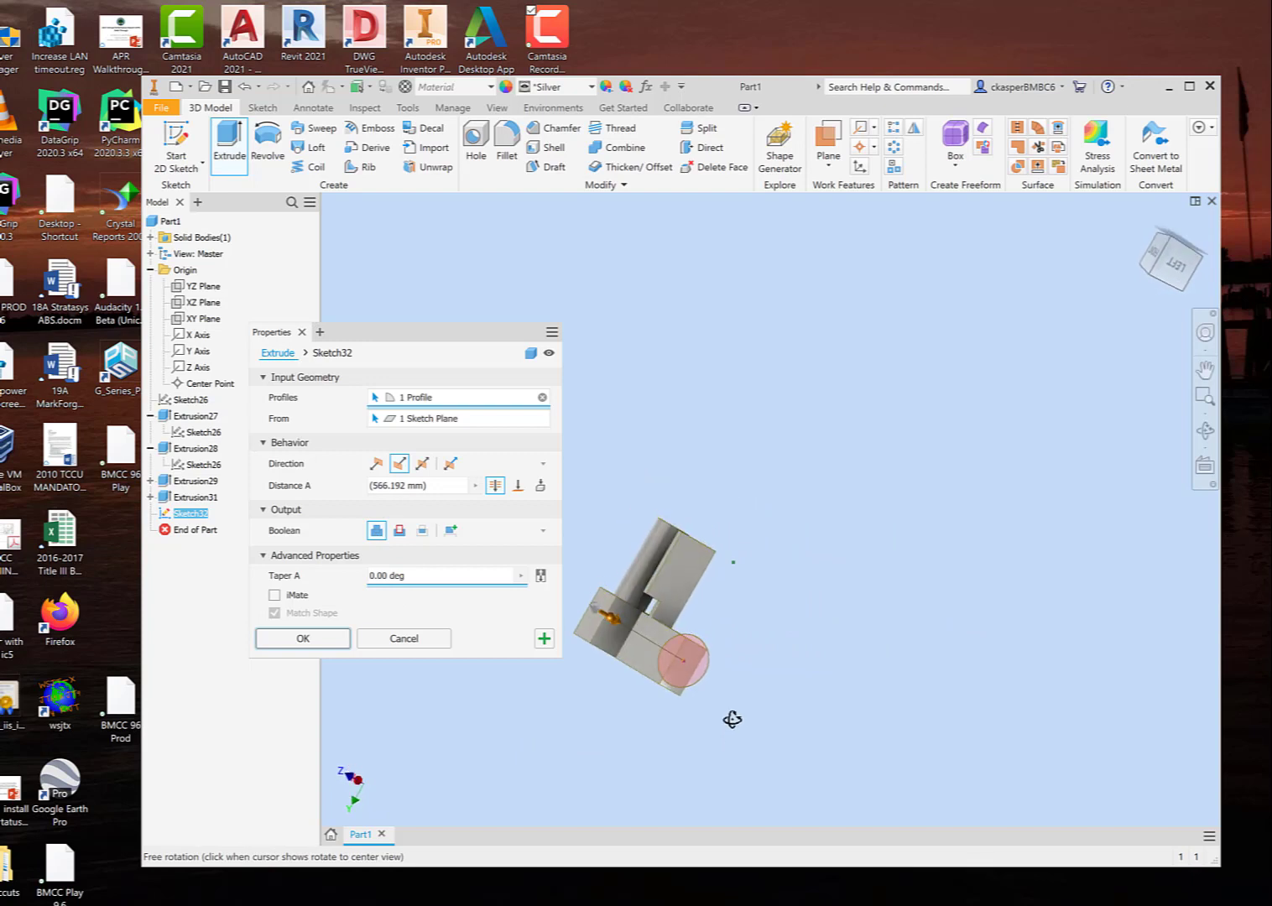
Step: Try To Next for the join, and end it at the far face of the block beneath the cylinder with the To extent
{"action": "left_click", "coordinate": [540, 487]}
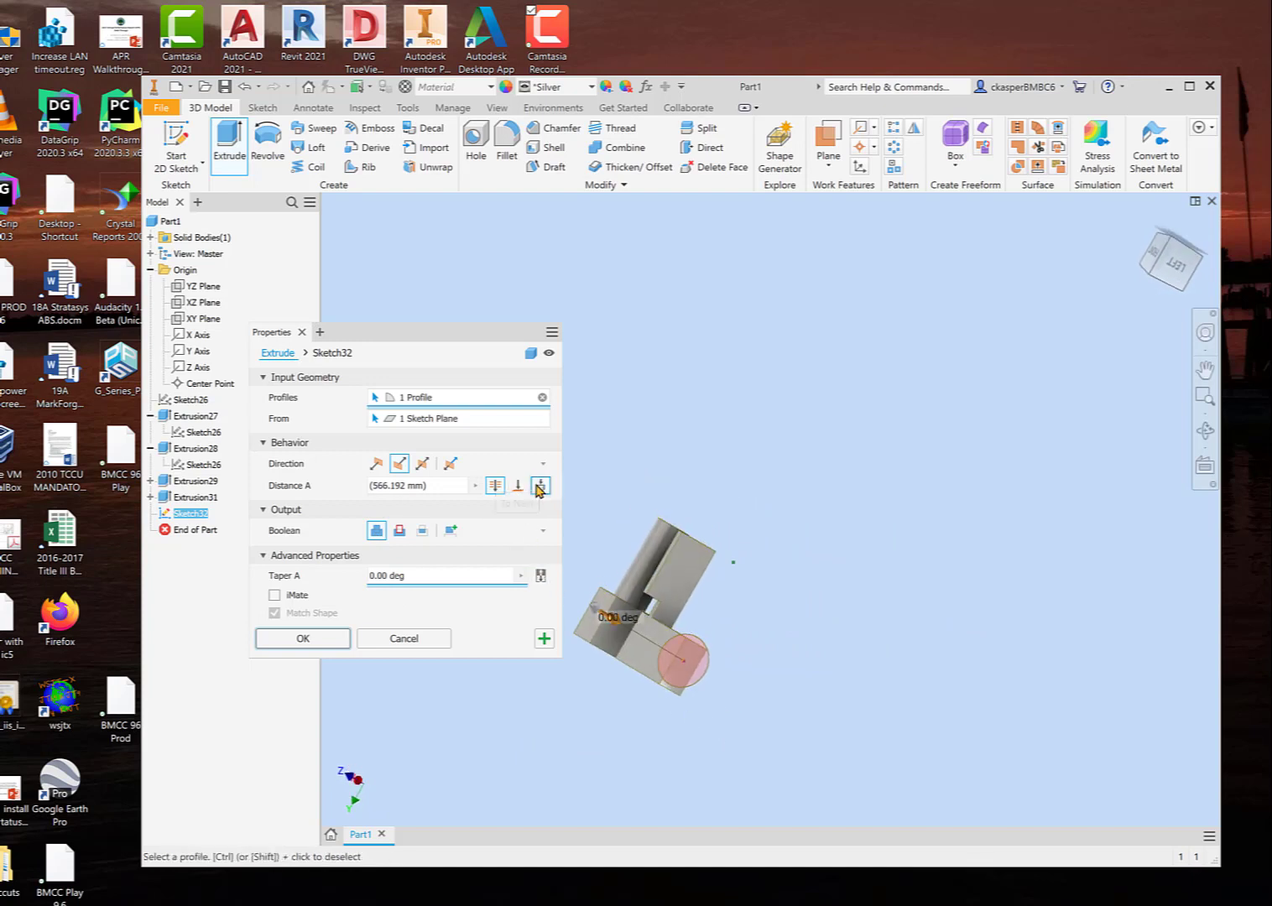
{"action": "middle_click_drag", "start_coordinate": [822, 736], "coordinate": [671, 742], "text": "shift"}
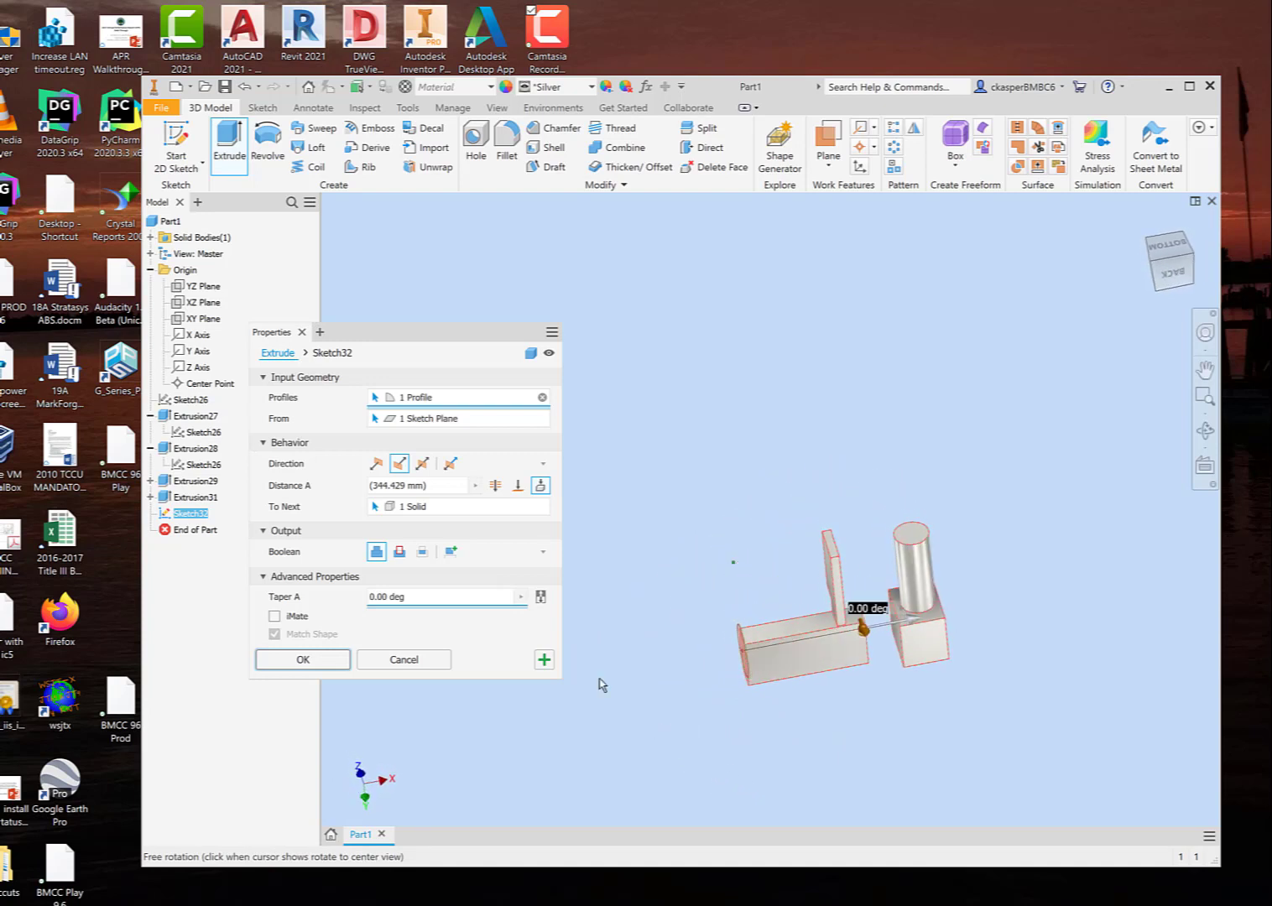
{"action": "left_click", "coordinate": [517, 485]}
{"action": "middle_click_drag", "start_coordinate": [803, 747], "coordinate": [748, 737]}
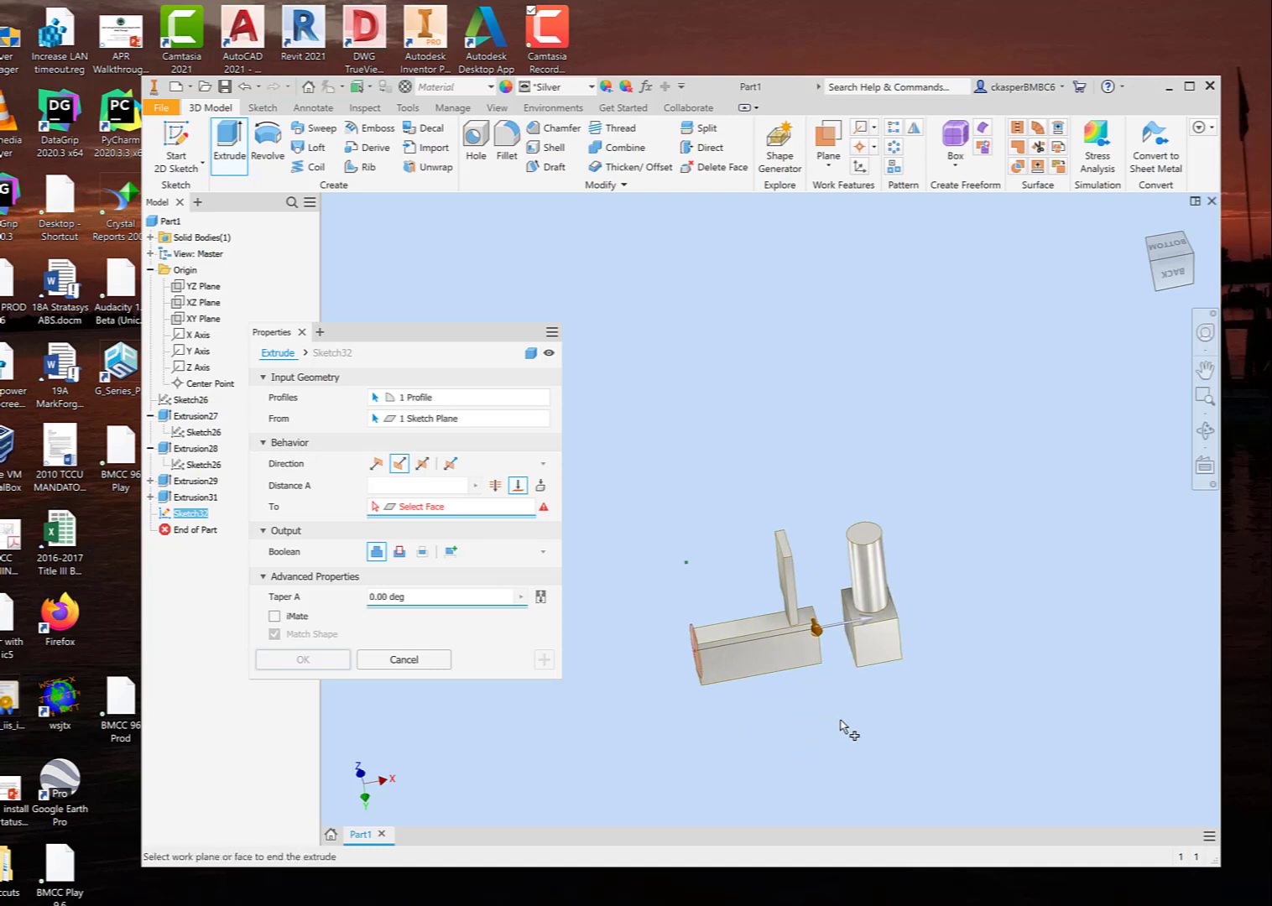
{"action": "middle_click_drag", "start_coordinate": [843, 727], "coordinate": [823, 730], "text": "shift"}
{"action": "left_click", "coordinate": [912, 635]}
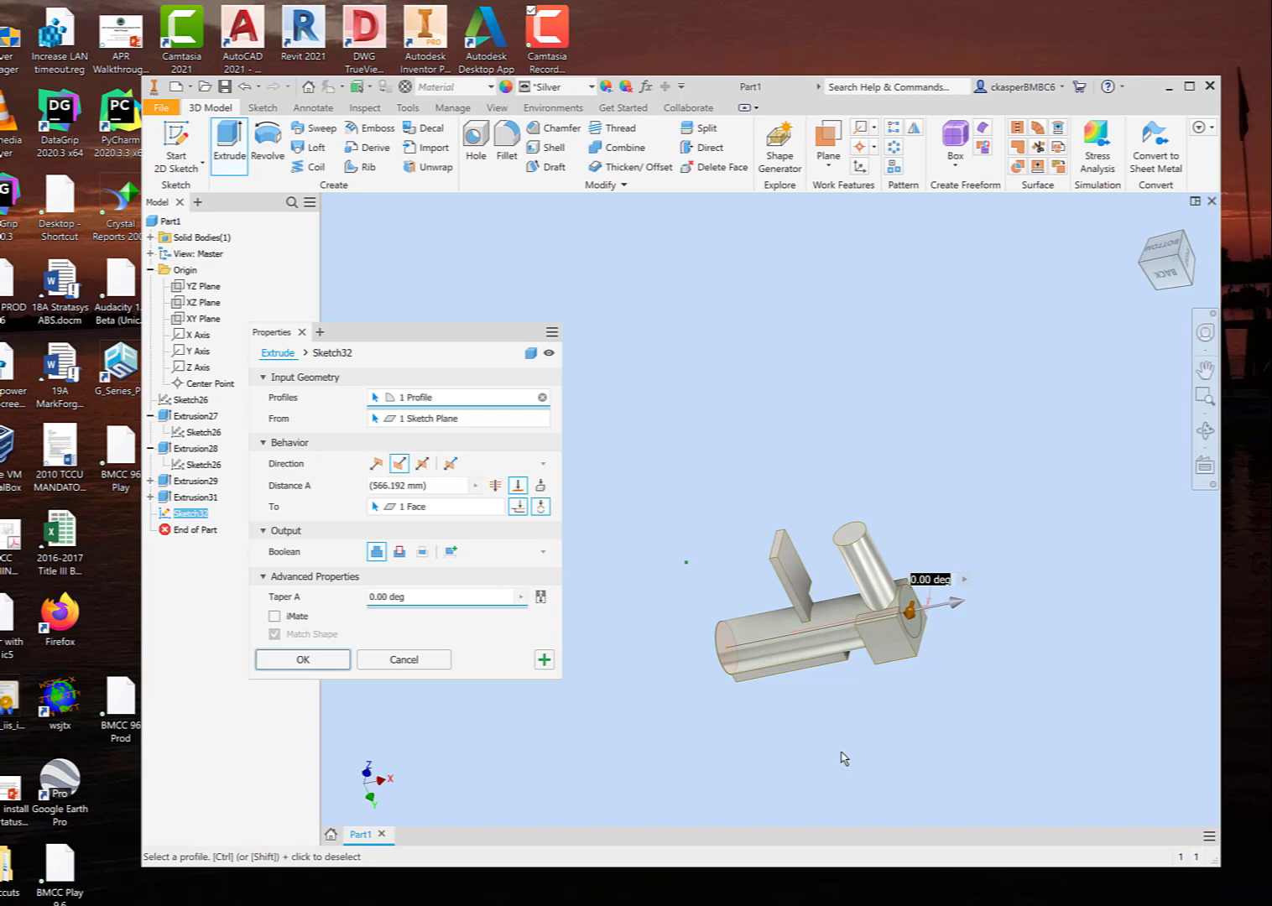
Step: Try the Cut operation for the extrusion that ends at the block's far face, and return it to Join
{"action": "middle_click_drag", "start_coordinate": [835, 747], "coordinate": [820, 691], "text": "shift"}
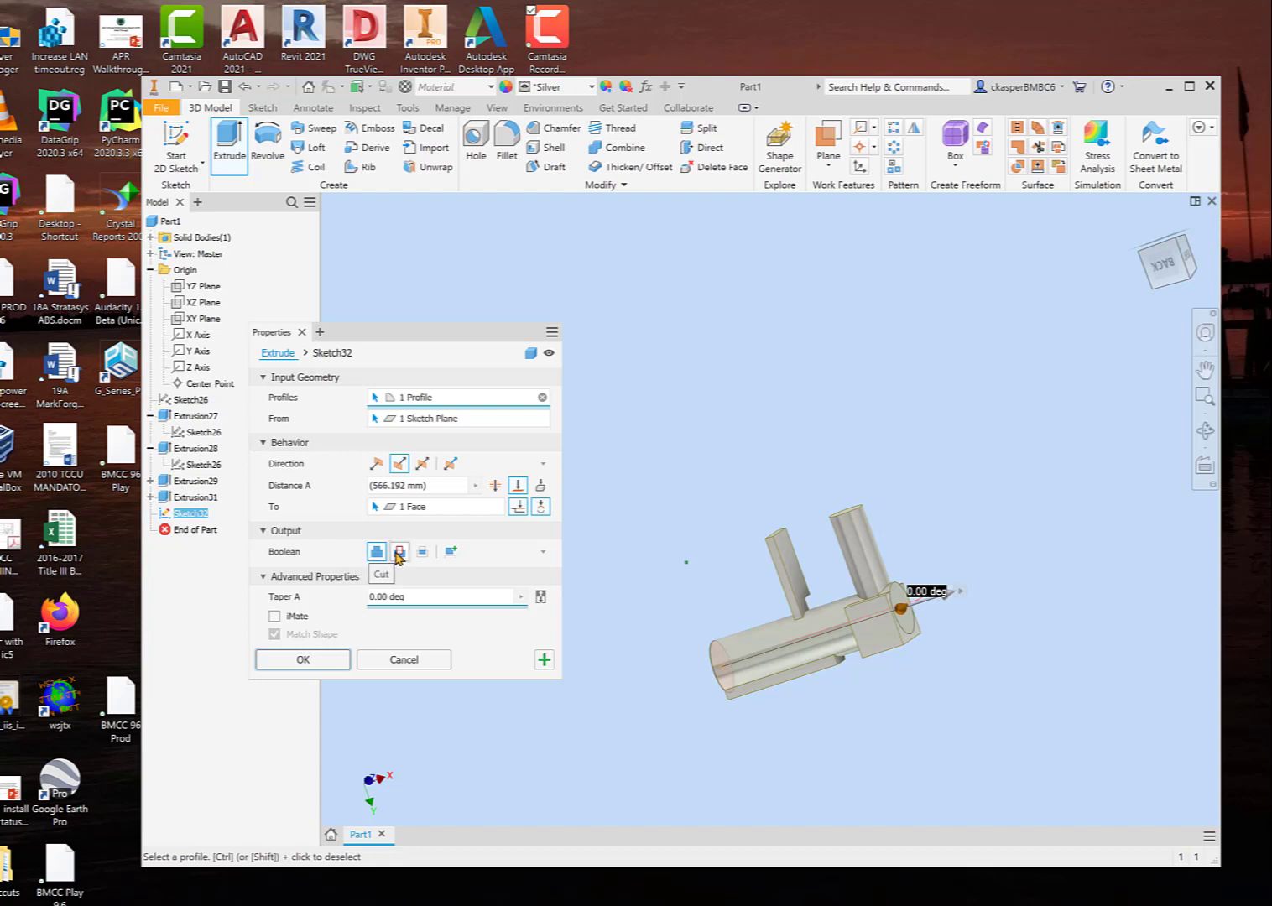
{"action": "left_click", "coordinate": [399, 552]}
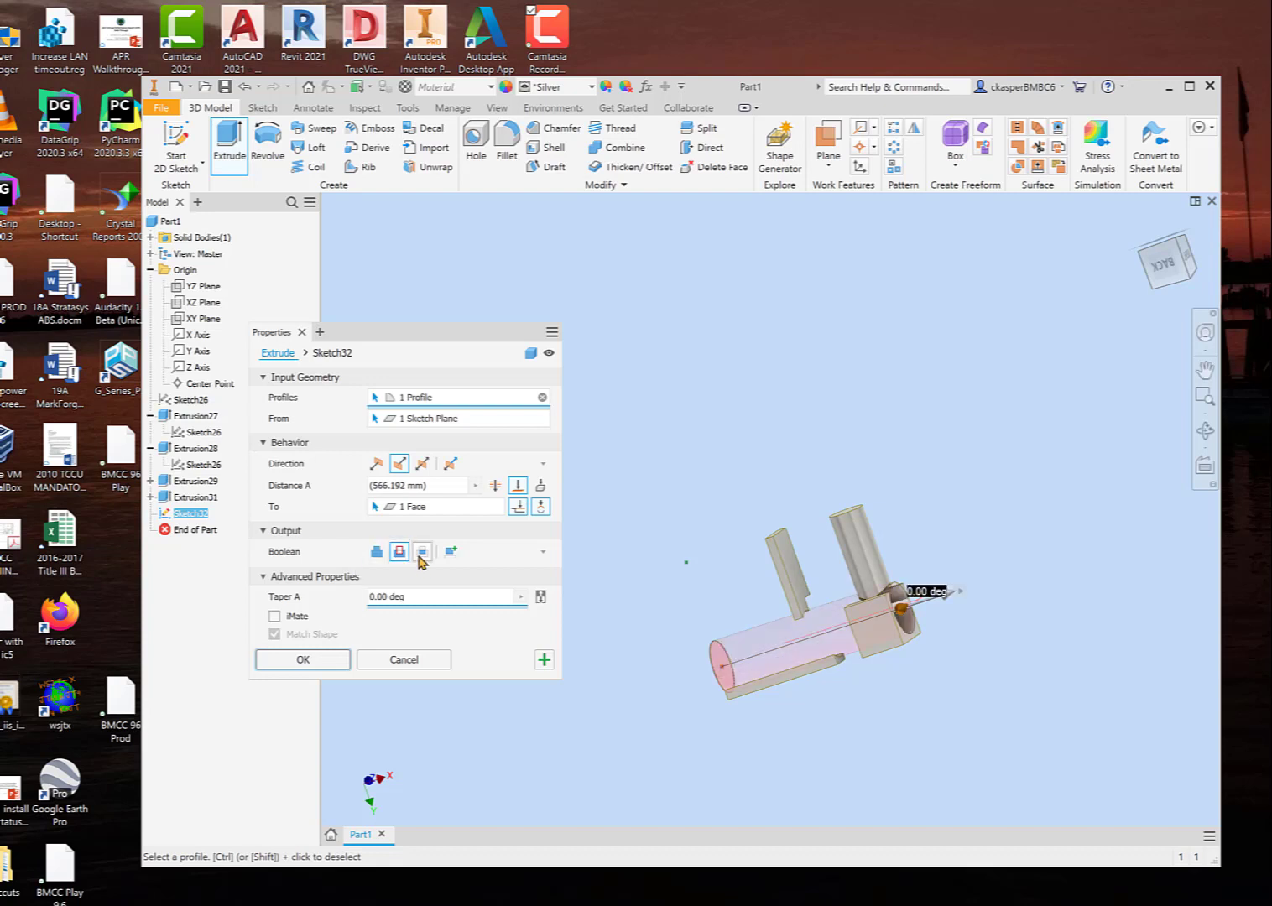
{"action": "left_click", "coordinate": [375, 551]}
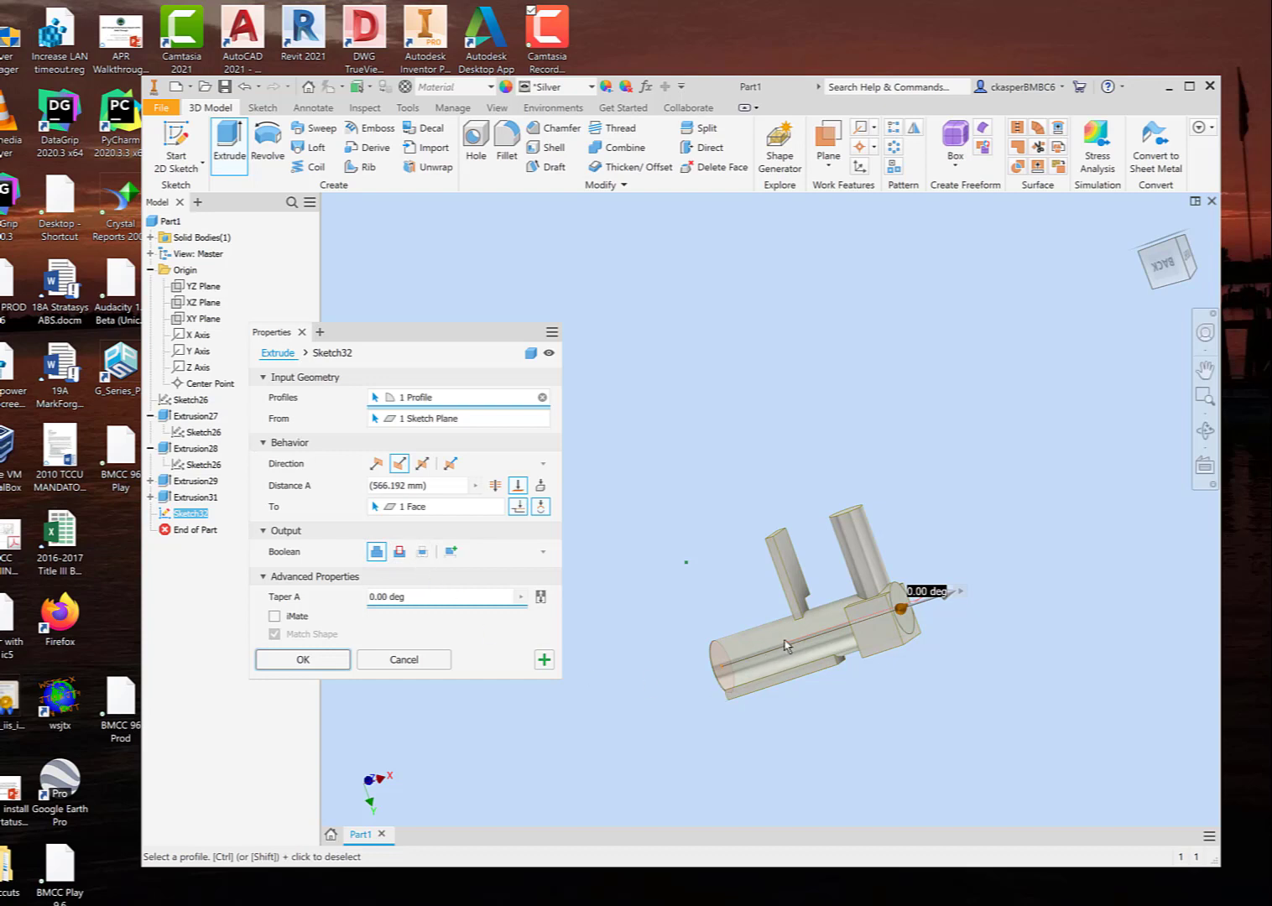
Step: Change the extrusion's Boolean operation to Intersect and view the common volume from several angles
{"action": "middle_click_drag", "start_coordinate": [686, 709], "coordinate": [756, 708], "text": "shift"}
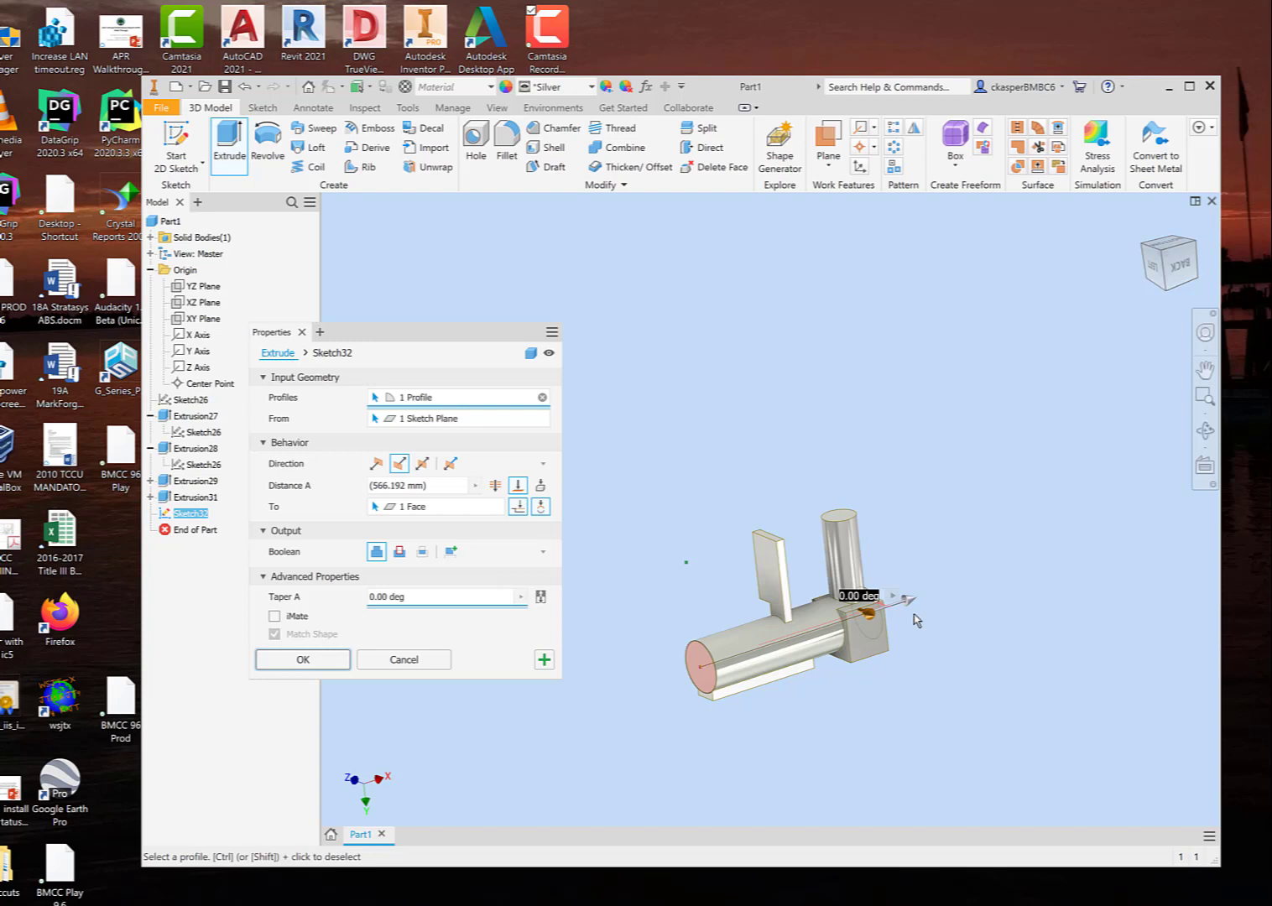
{"action": "left_click", "coordinate": [423, 558]}
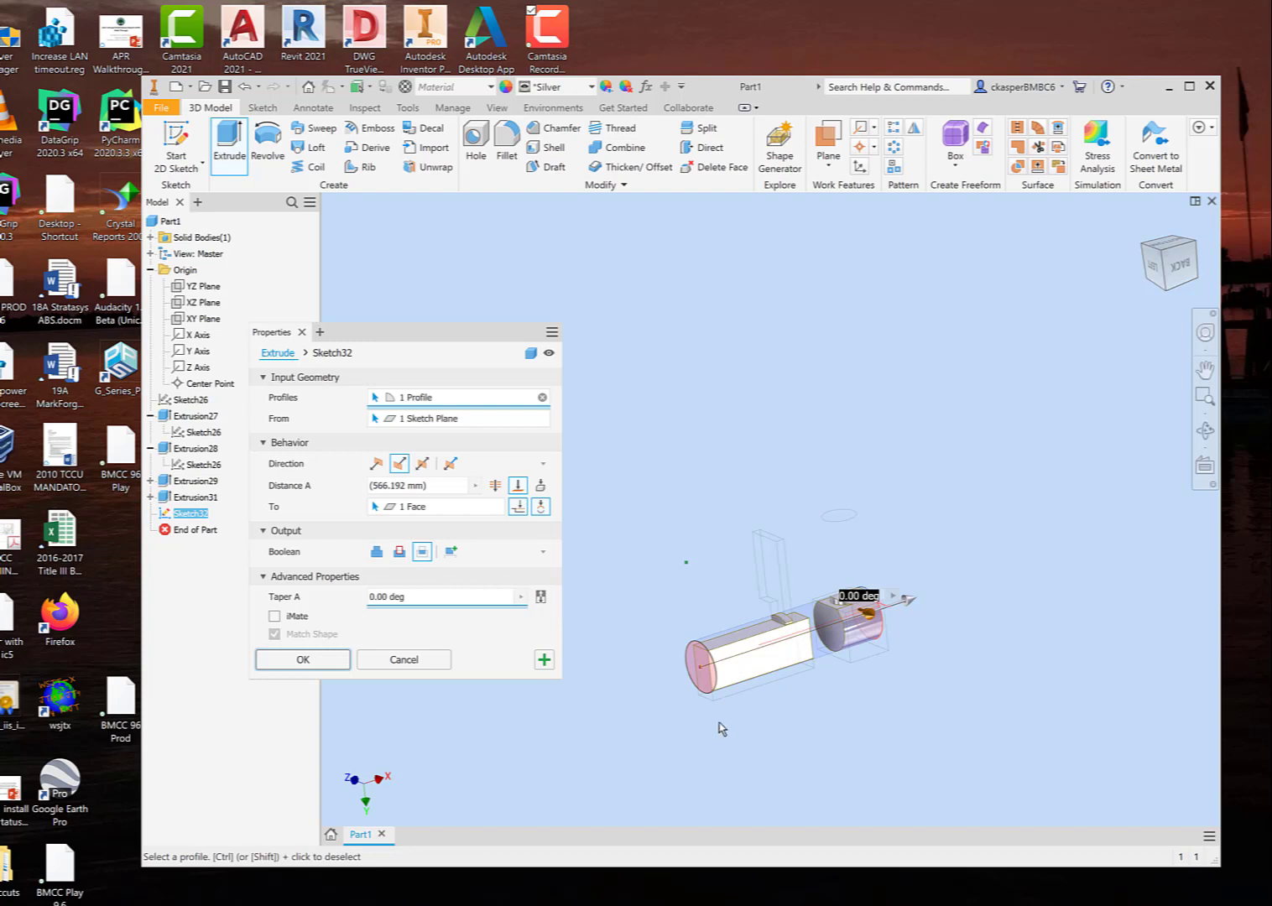
{"action": "middle_click_drag", "start_coordinate": [761, 730], "coordinate": [711, 713], "text": "shift"}
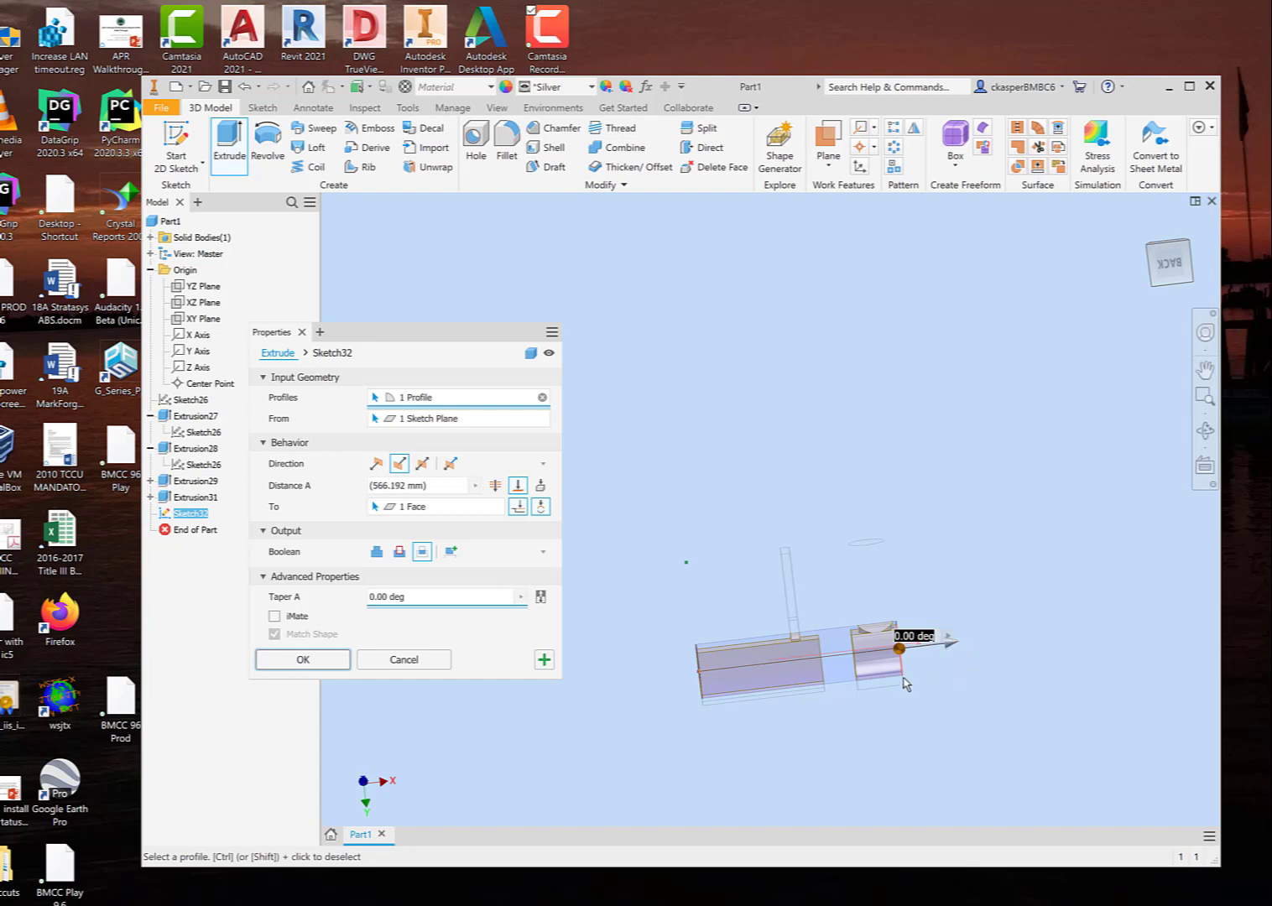
{"action": "middle_click_drag", "start_coordinate": [854, 709], "coordinate": [720, 671], "text": "shift"}
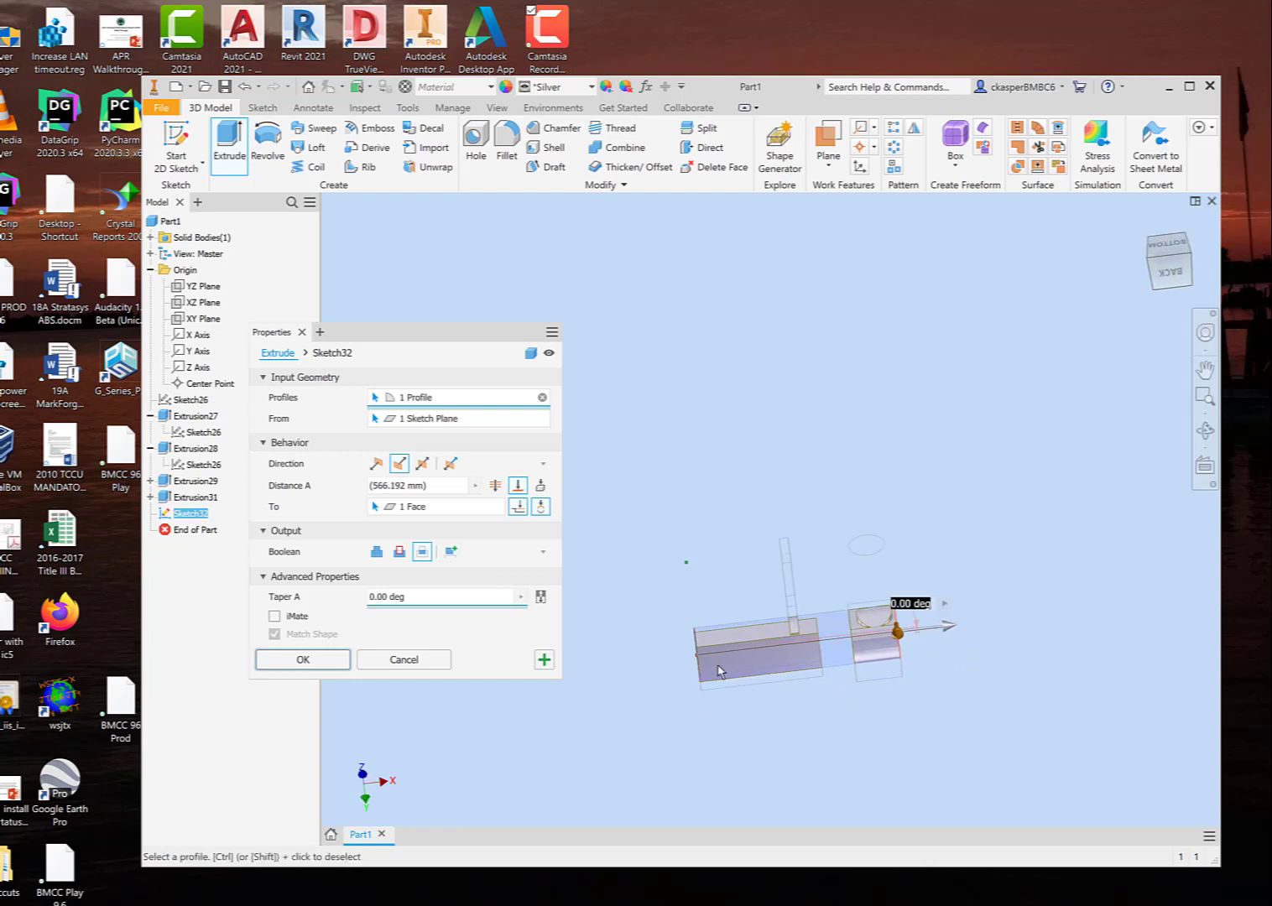
Step: Replace the To extent with a distance of about 720 mm, past the block, and create the intersect extrusion
{"action": "left_click", "coordinate": [517, 485]}
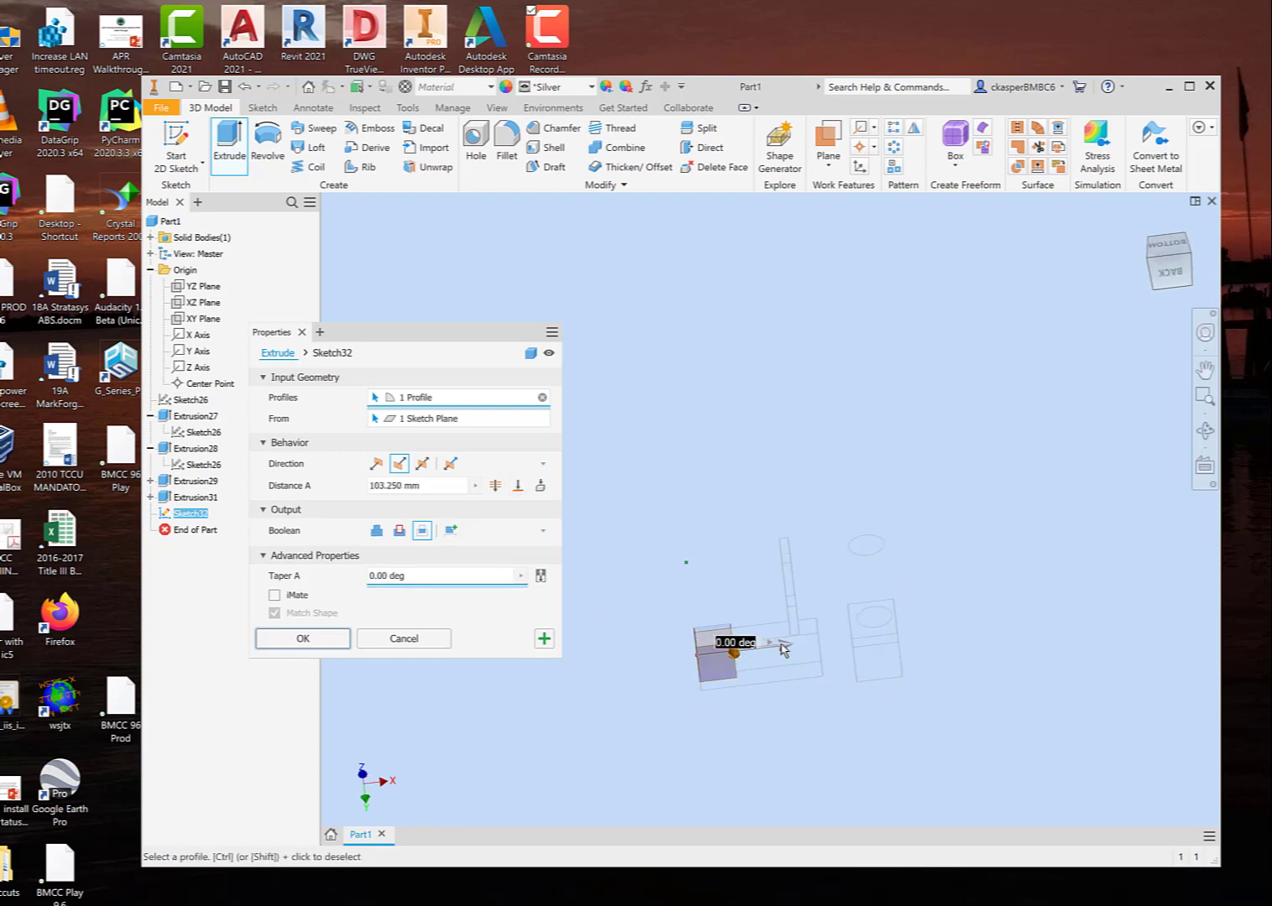
{"action": "left_click_drag", "start_coordinate": [782, 649], "coordinate": [869, 635]}
{"action": "middle_click_drag", "start_coordinate": [722, 738], "coordinate": [766, 757], "text": "shift"}
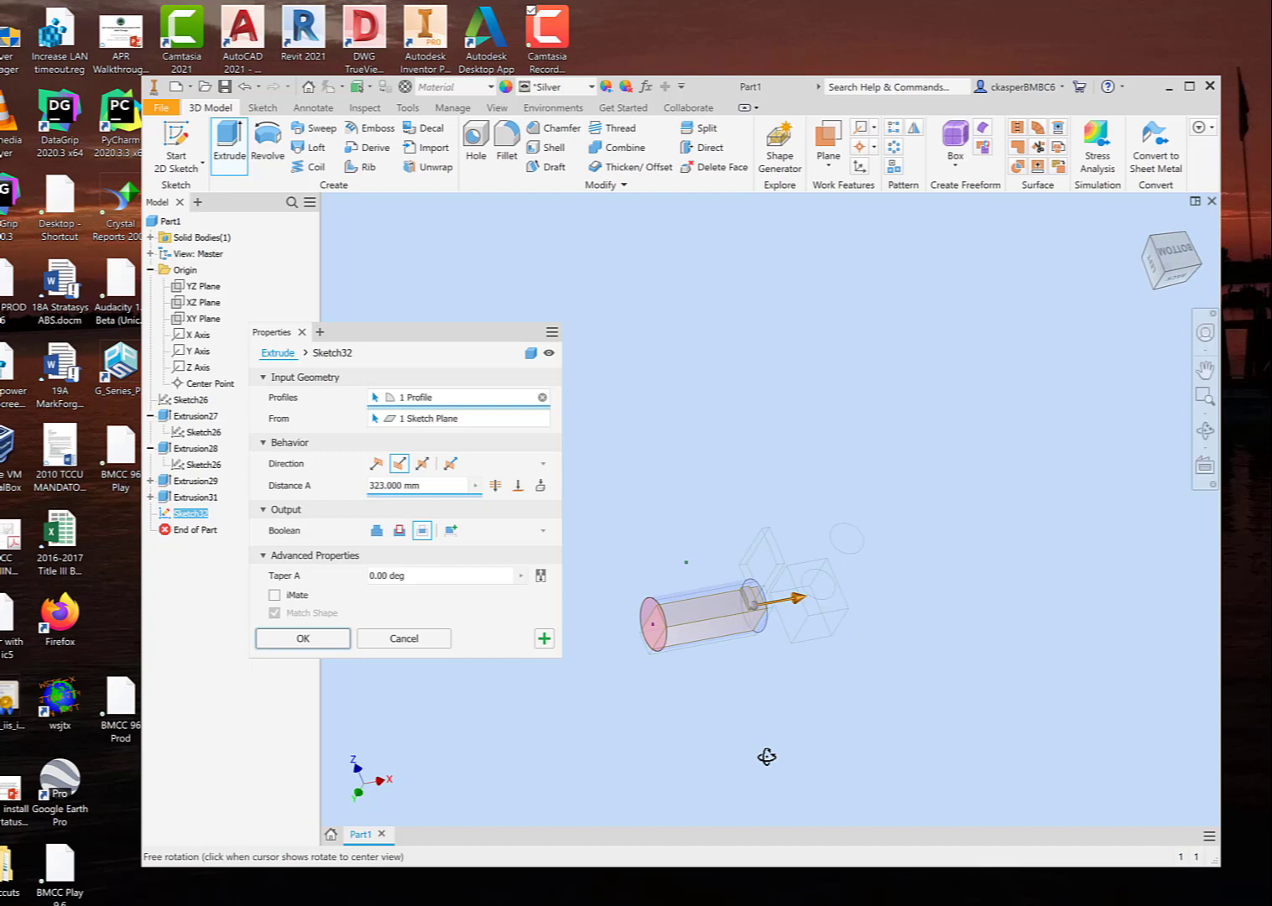
{"action": "scroll", "coordinate": [766, 625], "scroll_direction": "up", "scroll_amount": 3}
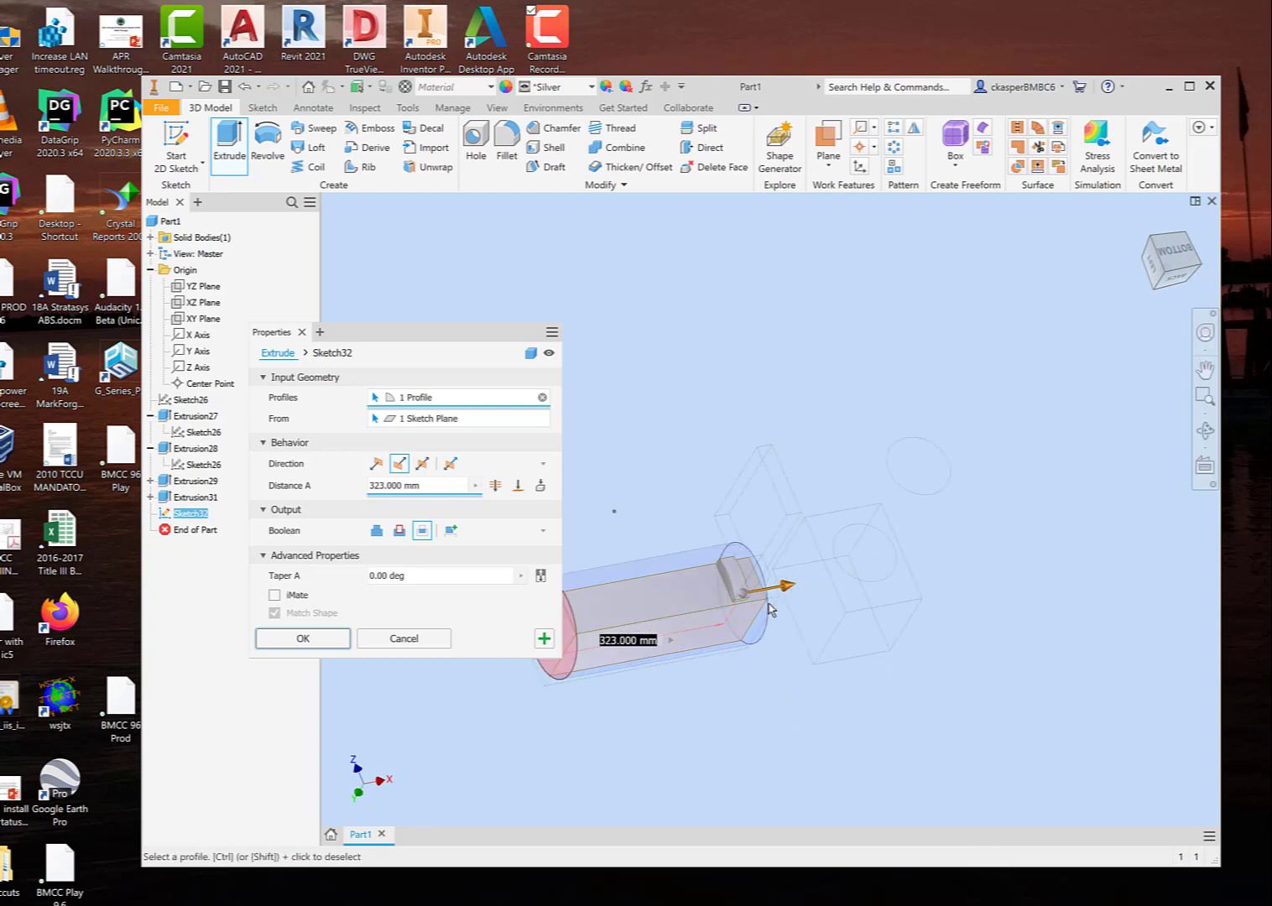
{"action": "left_click_drag", "start_coordinate": [787, 589], "coordinate": [1000, 574]}
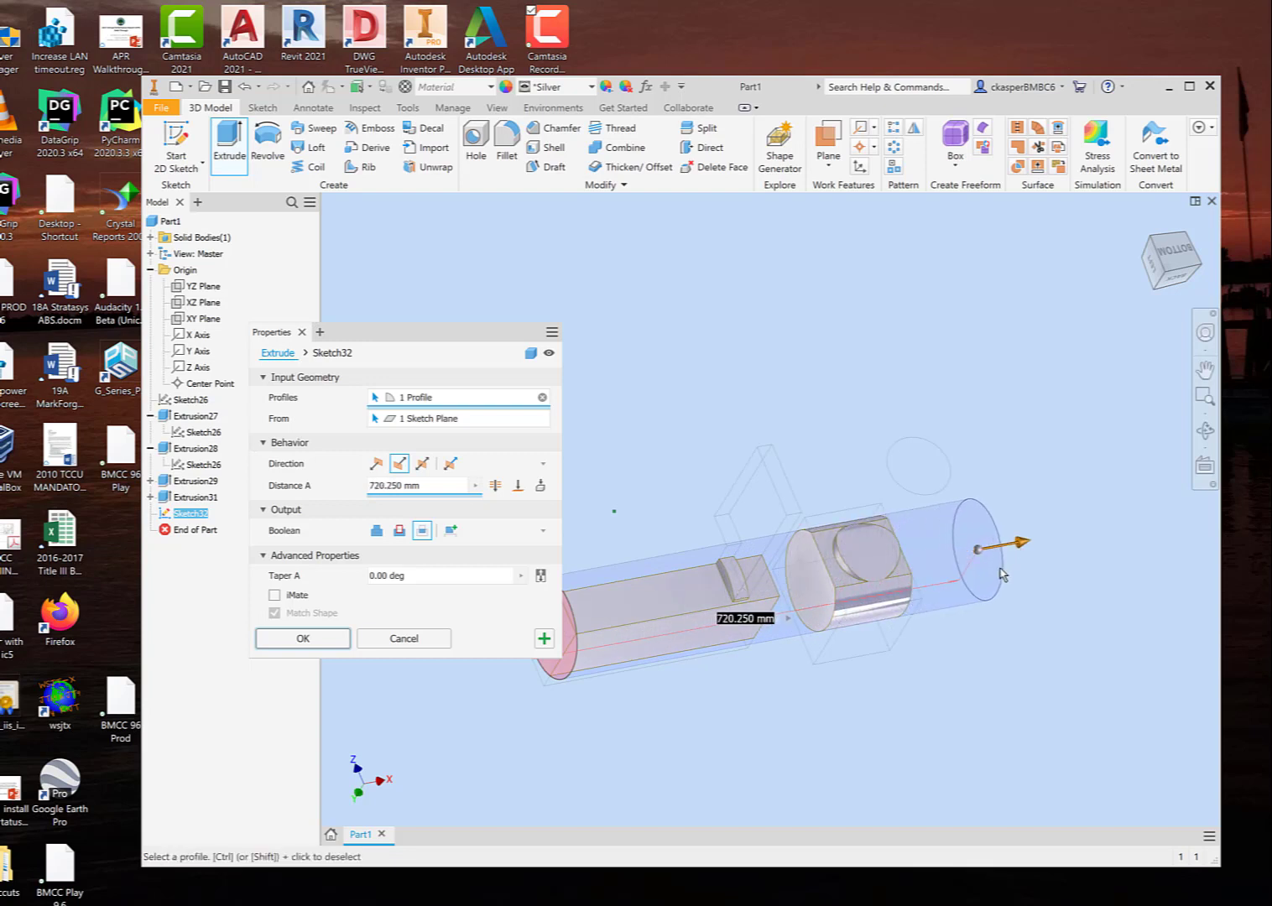
{"action": "middle_click_drag", "start_coordinate": [936, 665], "coordinate": [932, 644], "text": "shift"}
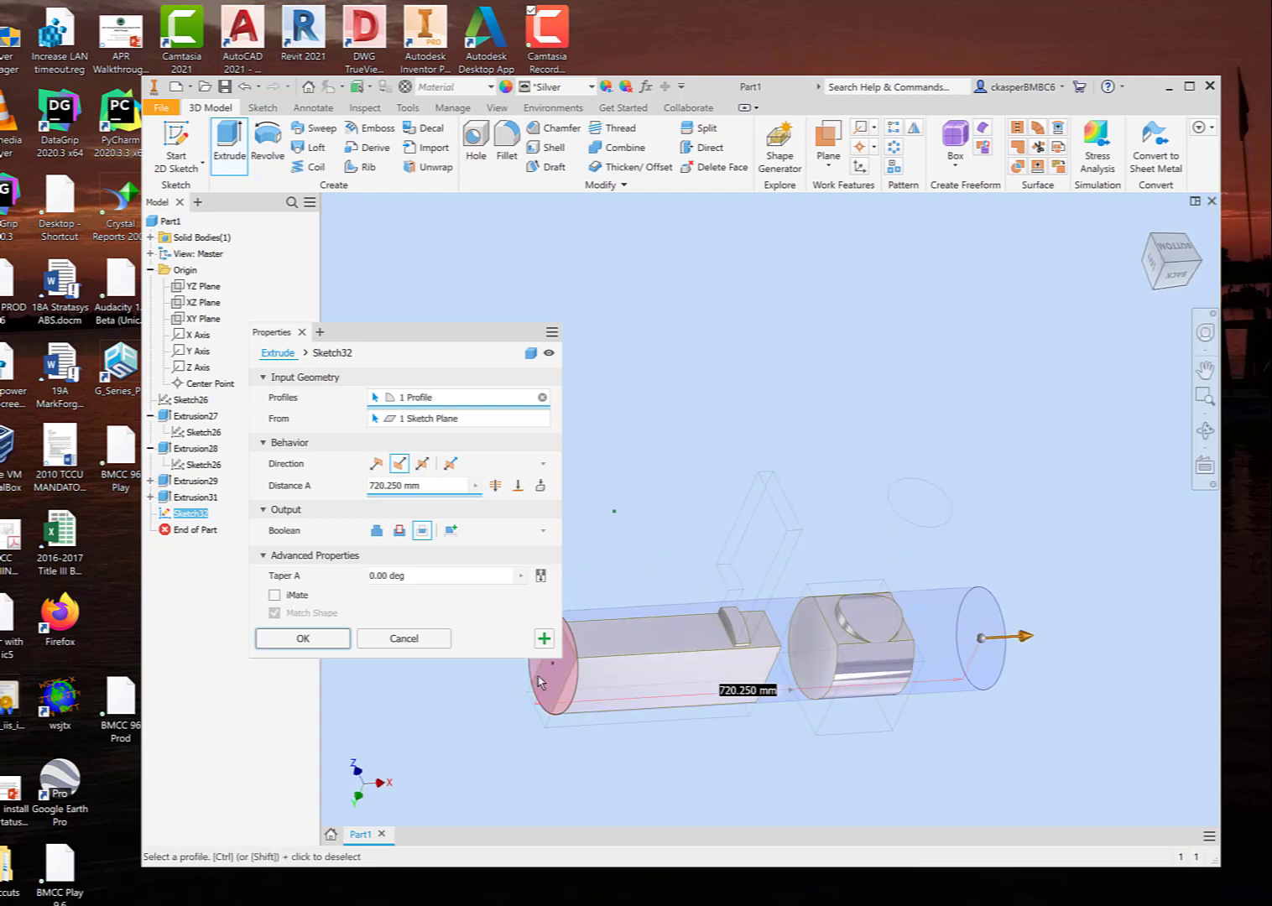
{"action": "left_click", "coordinate": [331, 647]}
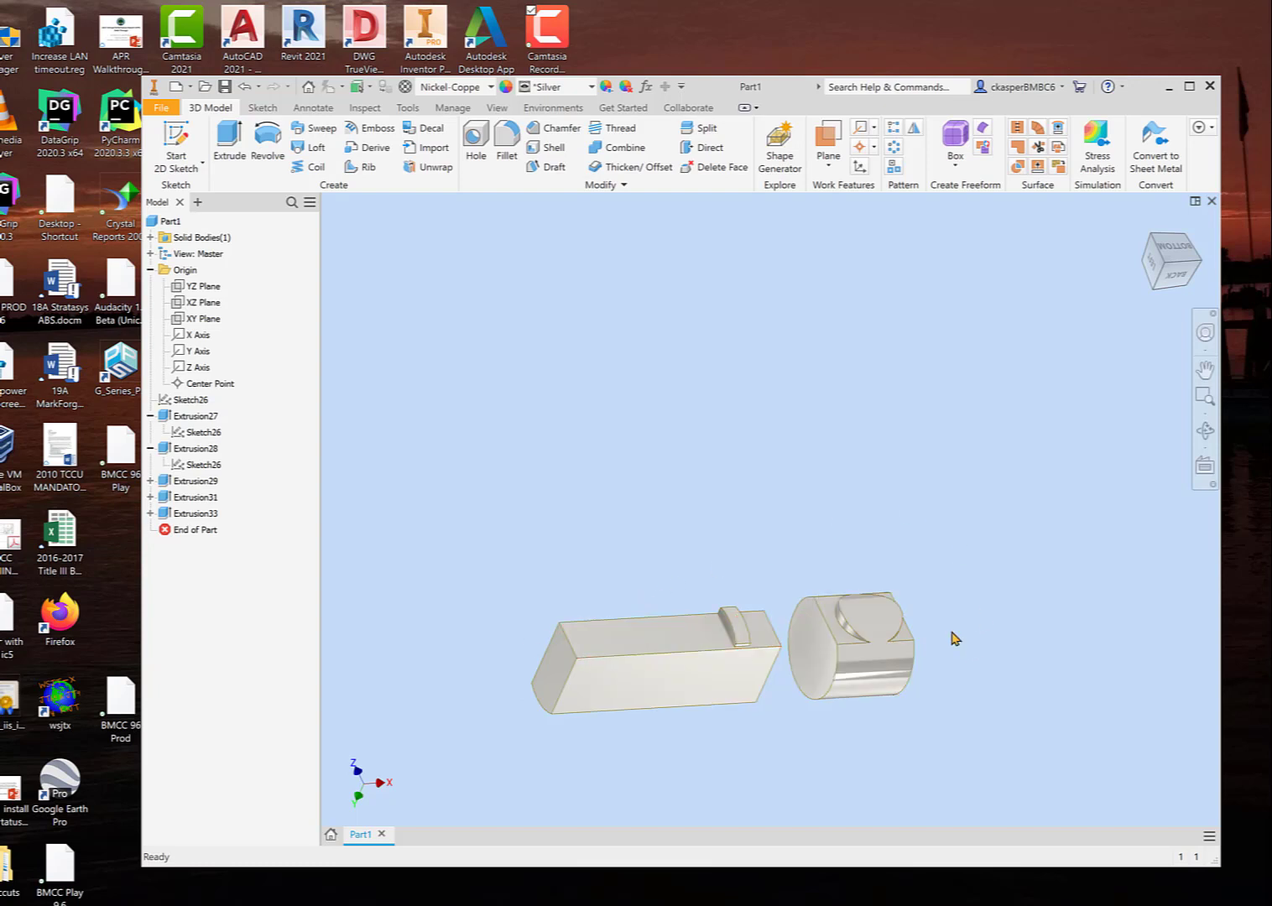
Step: Edit the intersect extrusion and shorten its distance to about 492 mm, so that it ends inside the block
{"action": "right_click", "coordinate": [202, 514]}
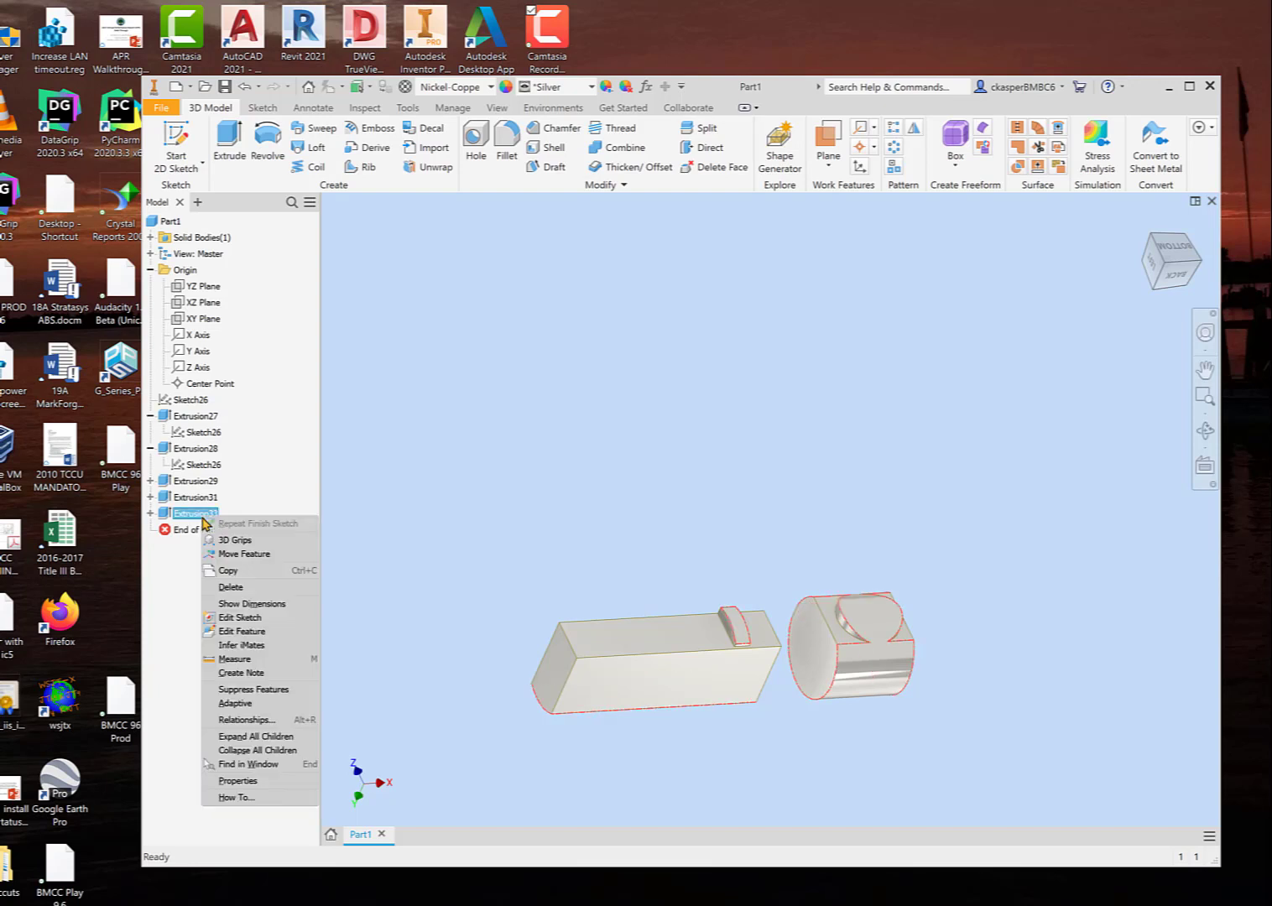
{"action": "left_click", "coordinate": [251, 631]}
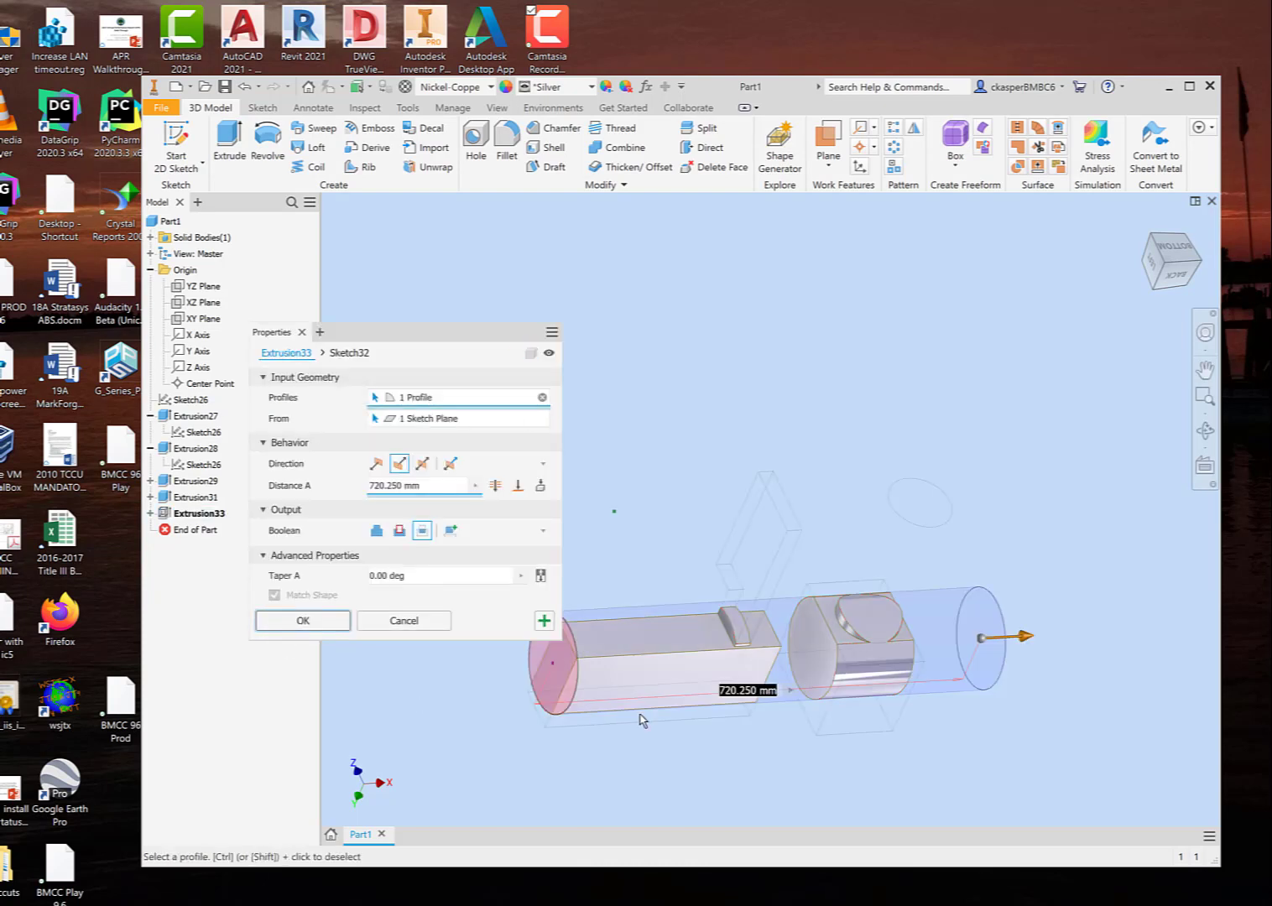
{"action": "left_click_drag", "start_coordinate": [1026, 637], "coordinate": [904, 648]}
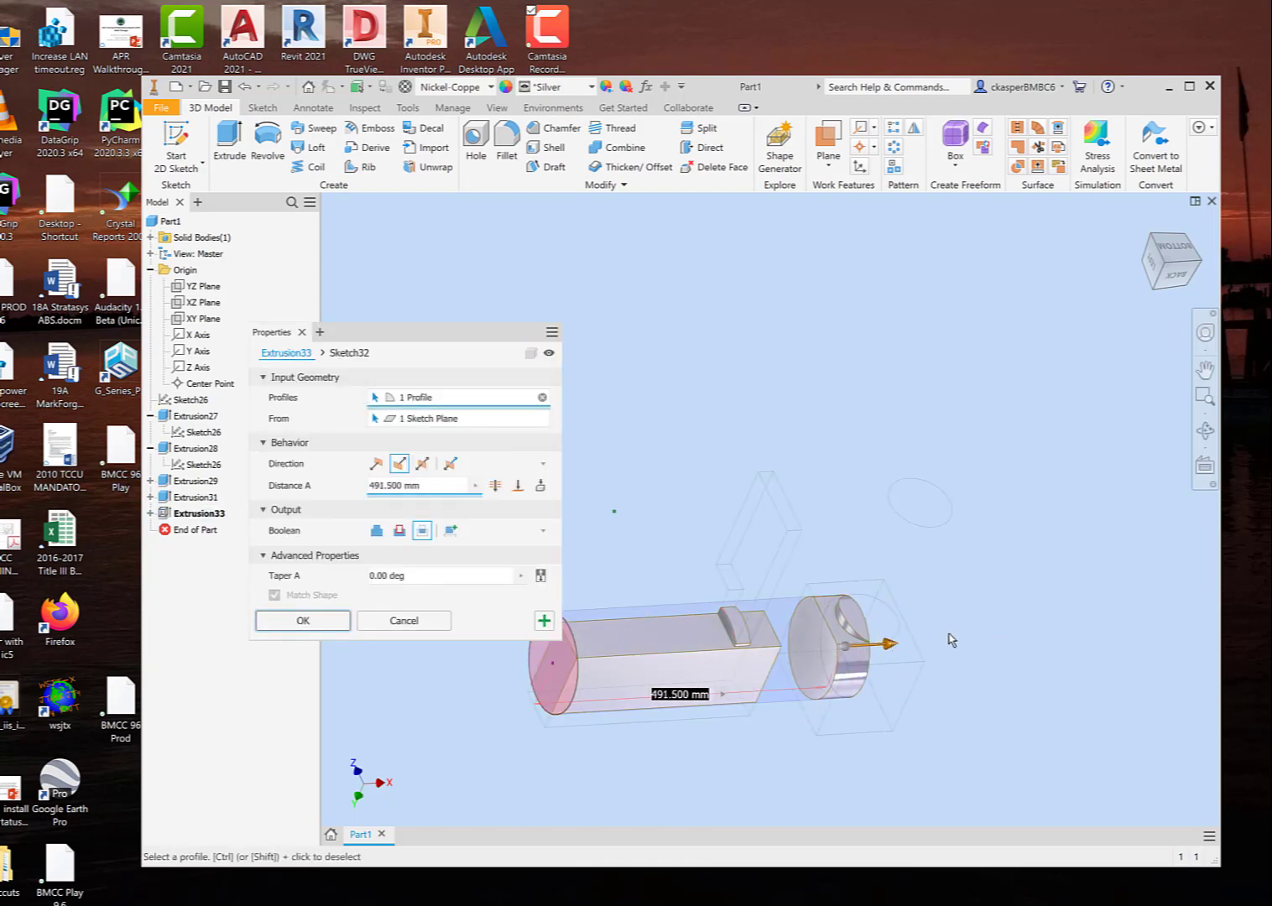
{"action": "middle_click_drag", "start_coordinate": [964, 641], "coordinate": [929, 645], "text": "shift"}
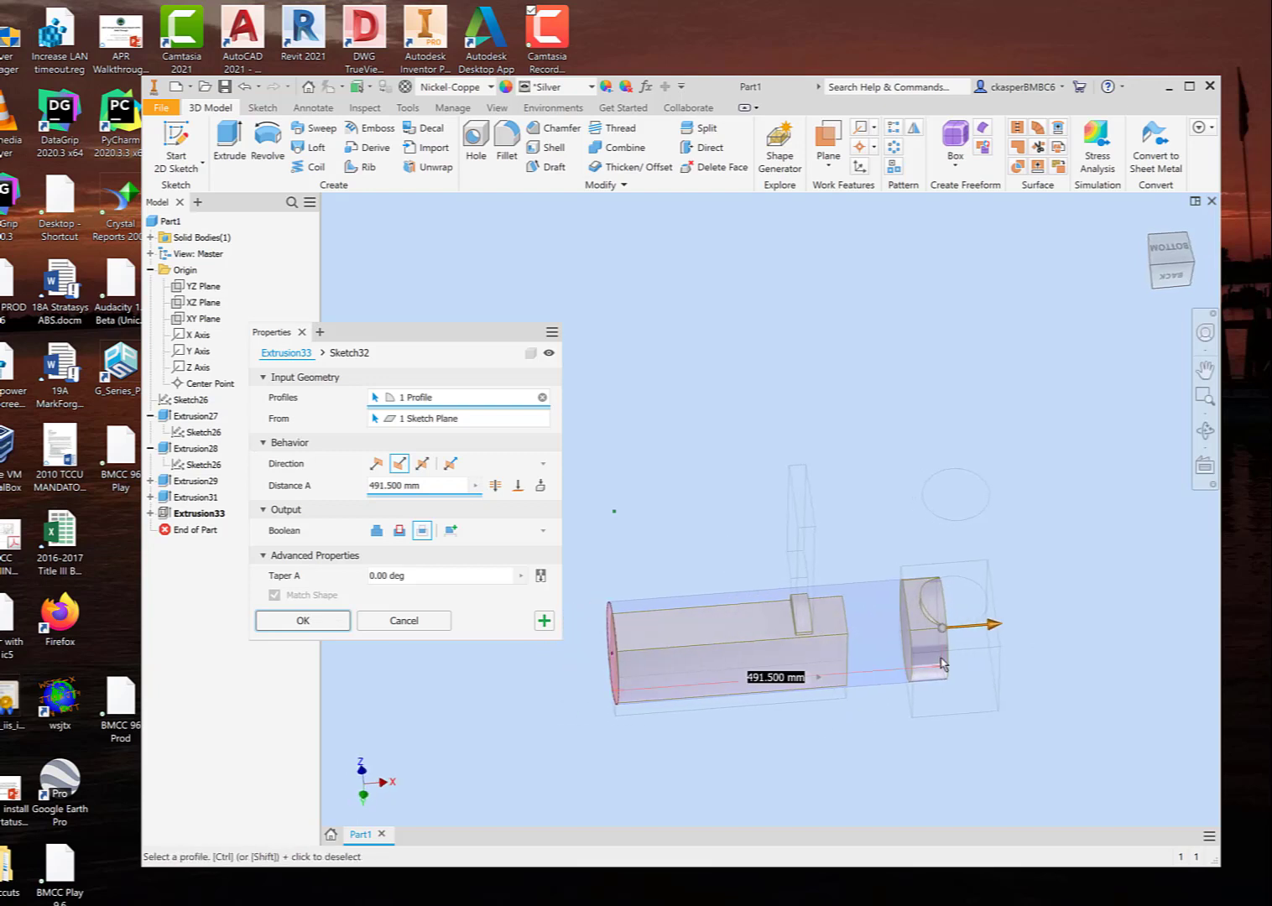
{"action": "left_click", "coordinate": [327, 622]}
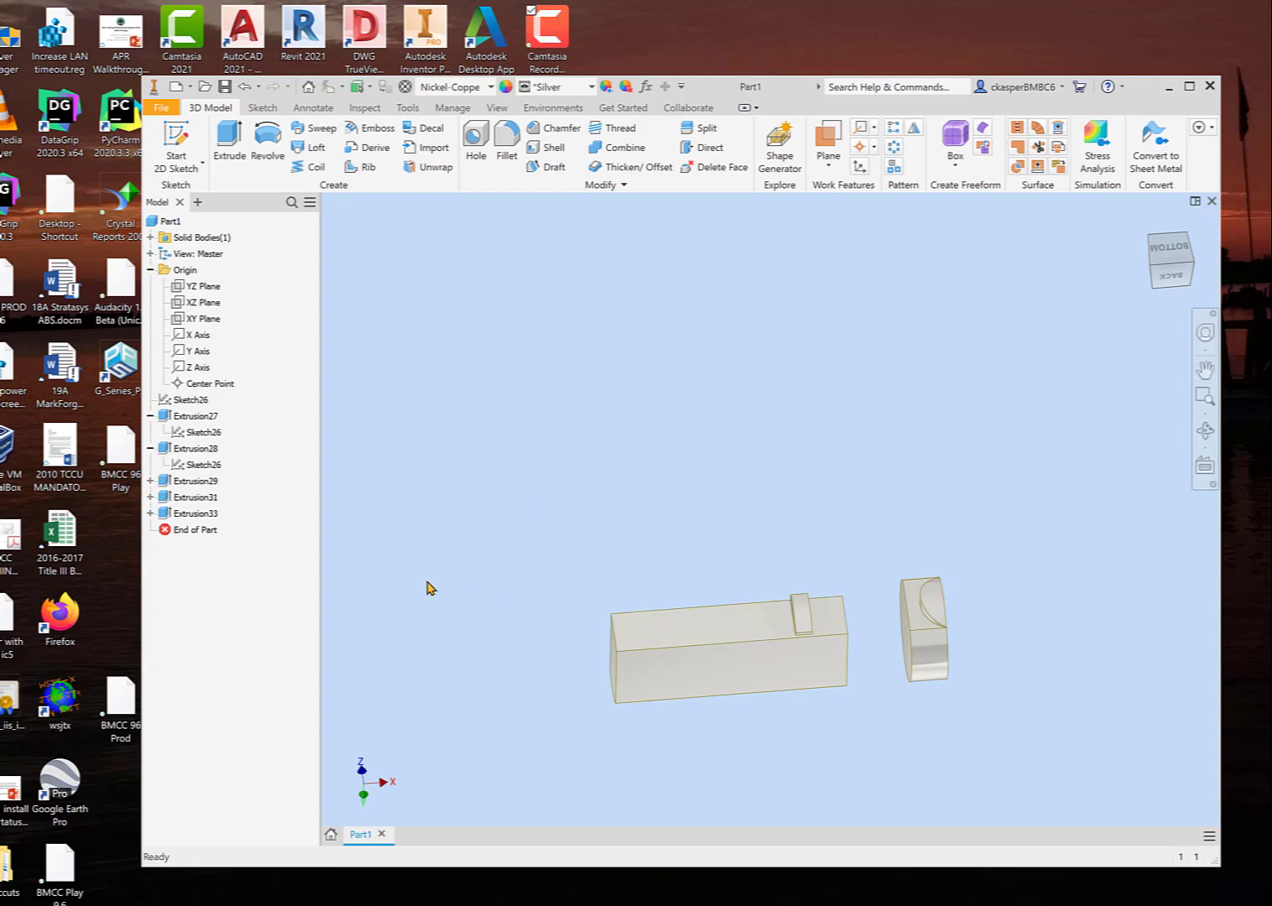
Step: Edit the intersect extrusion again, making it a New Solid with a distance of 604 mm
{"action": "right_click", "coordinate": [202, 514]}
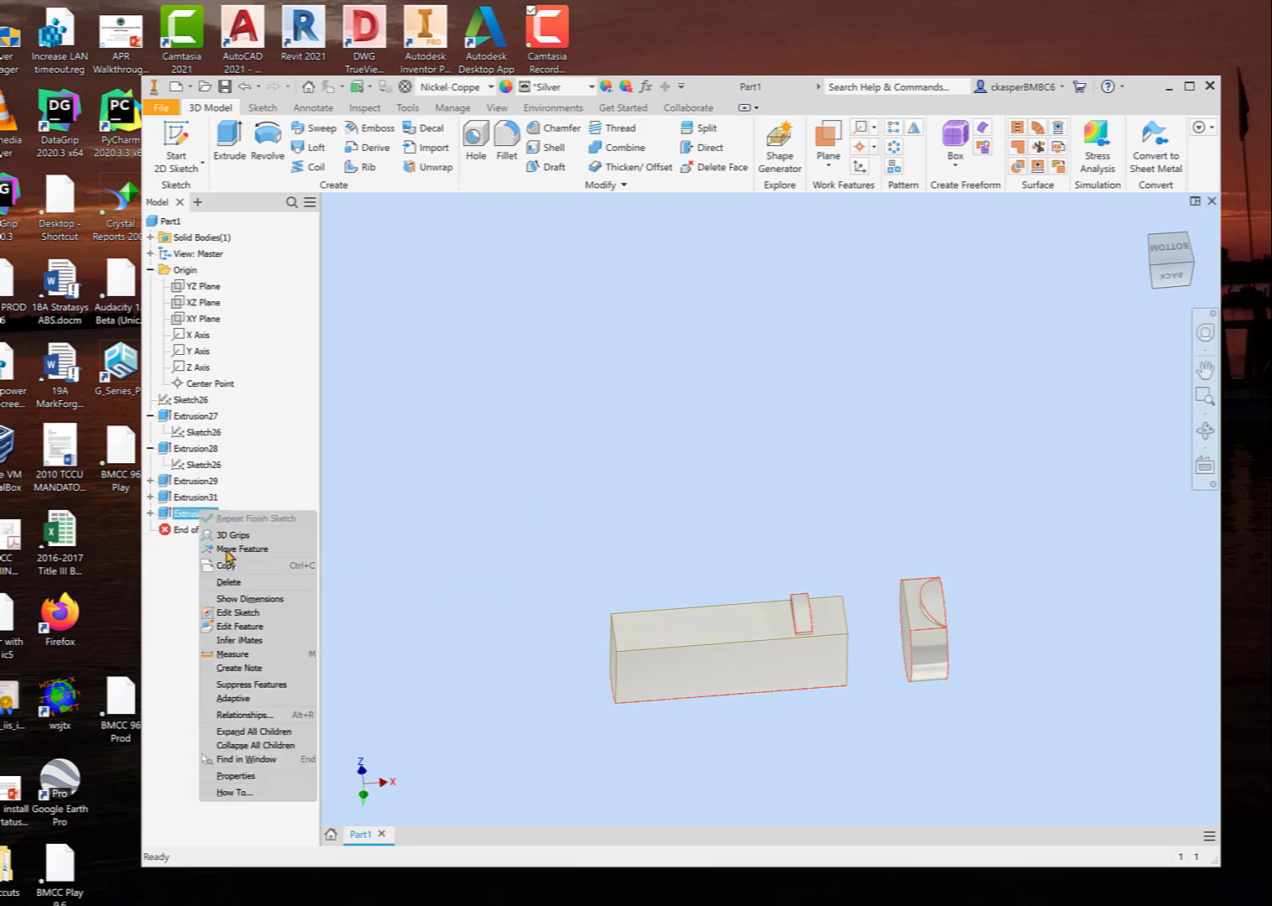
{"action": "left_click", "coordinate": [240, 627]}
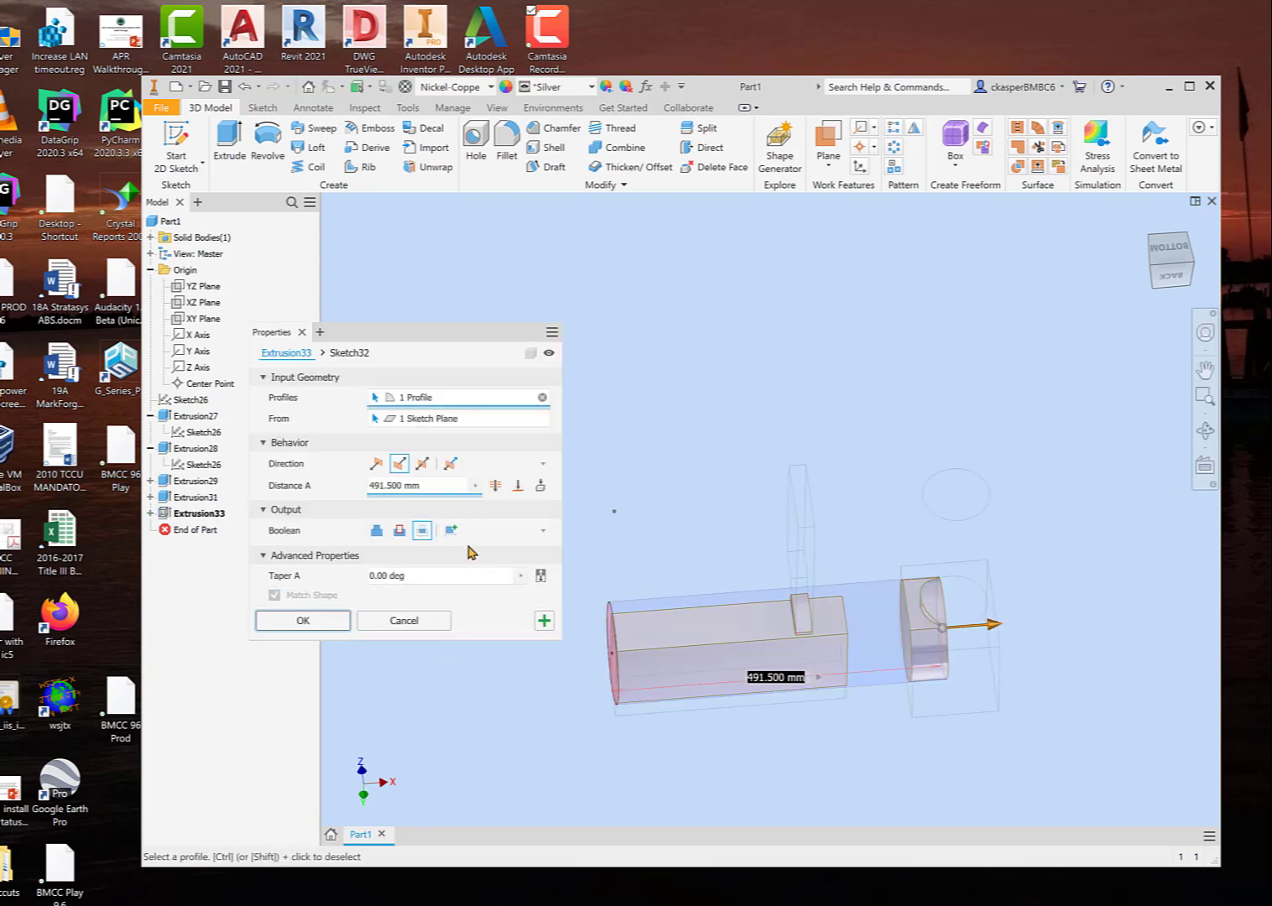
{"action": "left_click", "coordinate": [451, 532]}
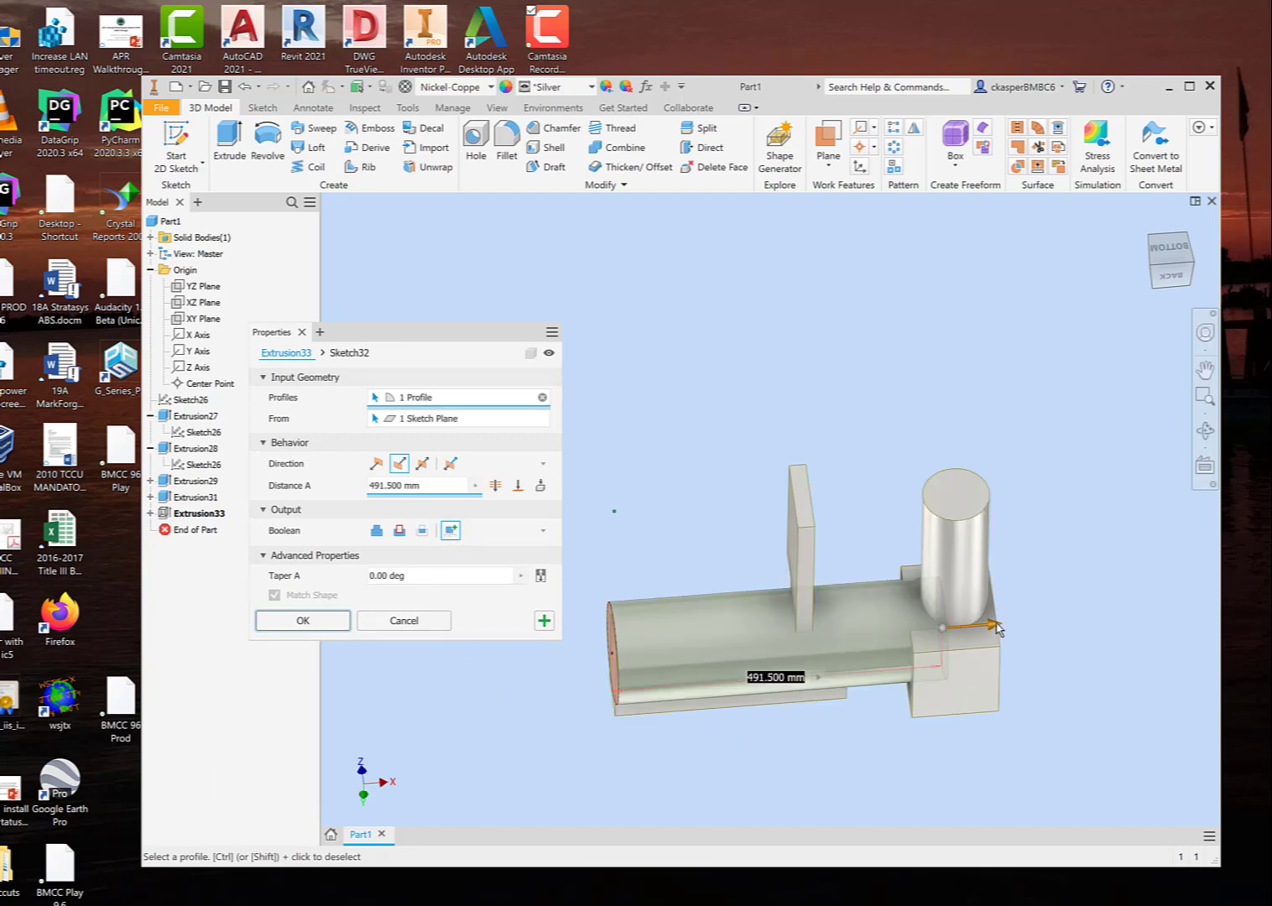
{"action": "left_click_drag", "start_coordinate": [998, 627], "coordinate": [1091, 636]}
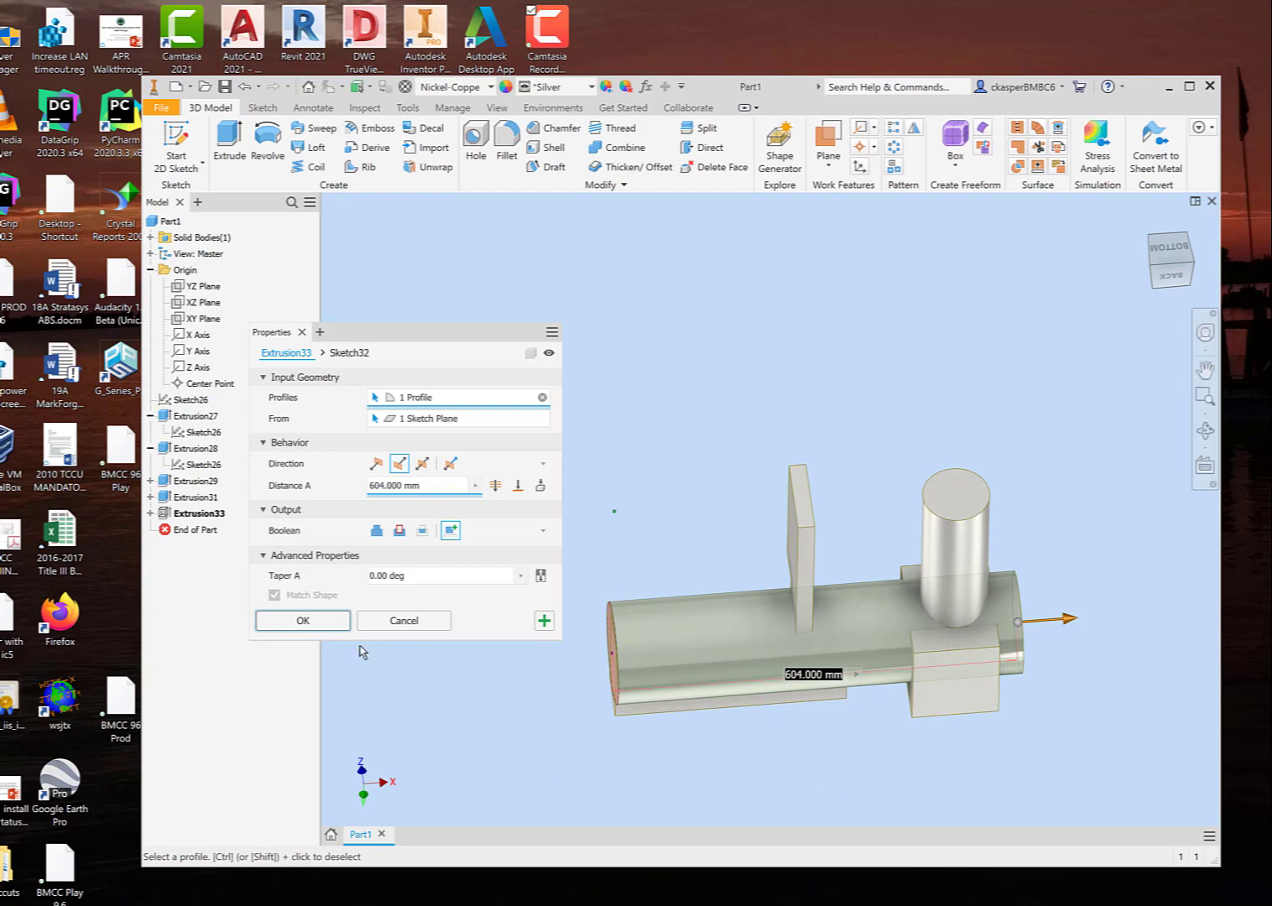
{"action": "left_click", "coordinate": [302, 621]}
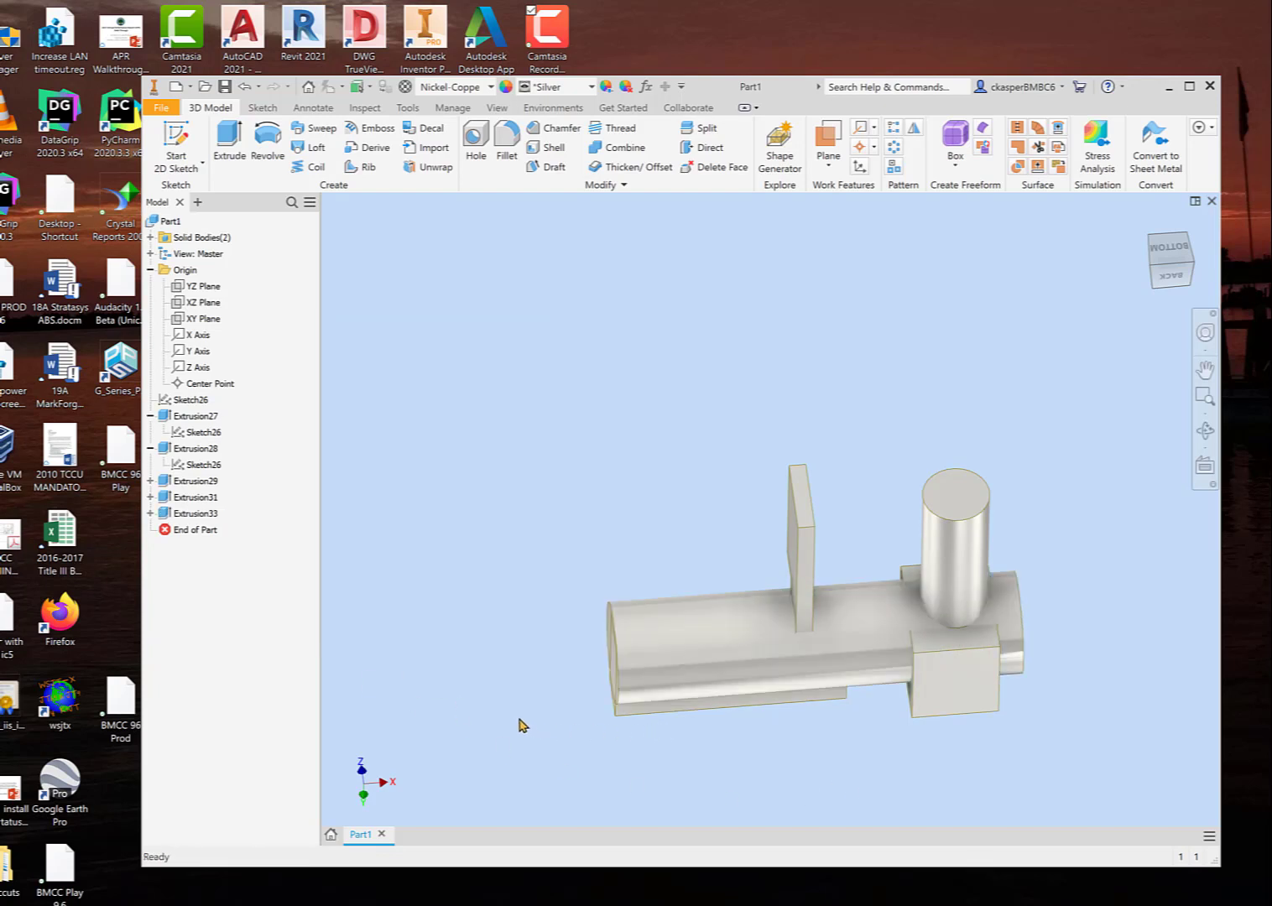
Step: Examine the end faces of the bar and the new cylinder from both ends to tell the two solid bodies apart
{"action": "middle_click_drag", "start_coordinate": [502, 711], "coordinate": [684, 722], "text": "shift"}
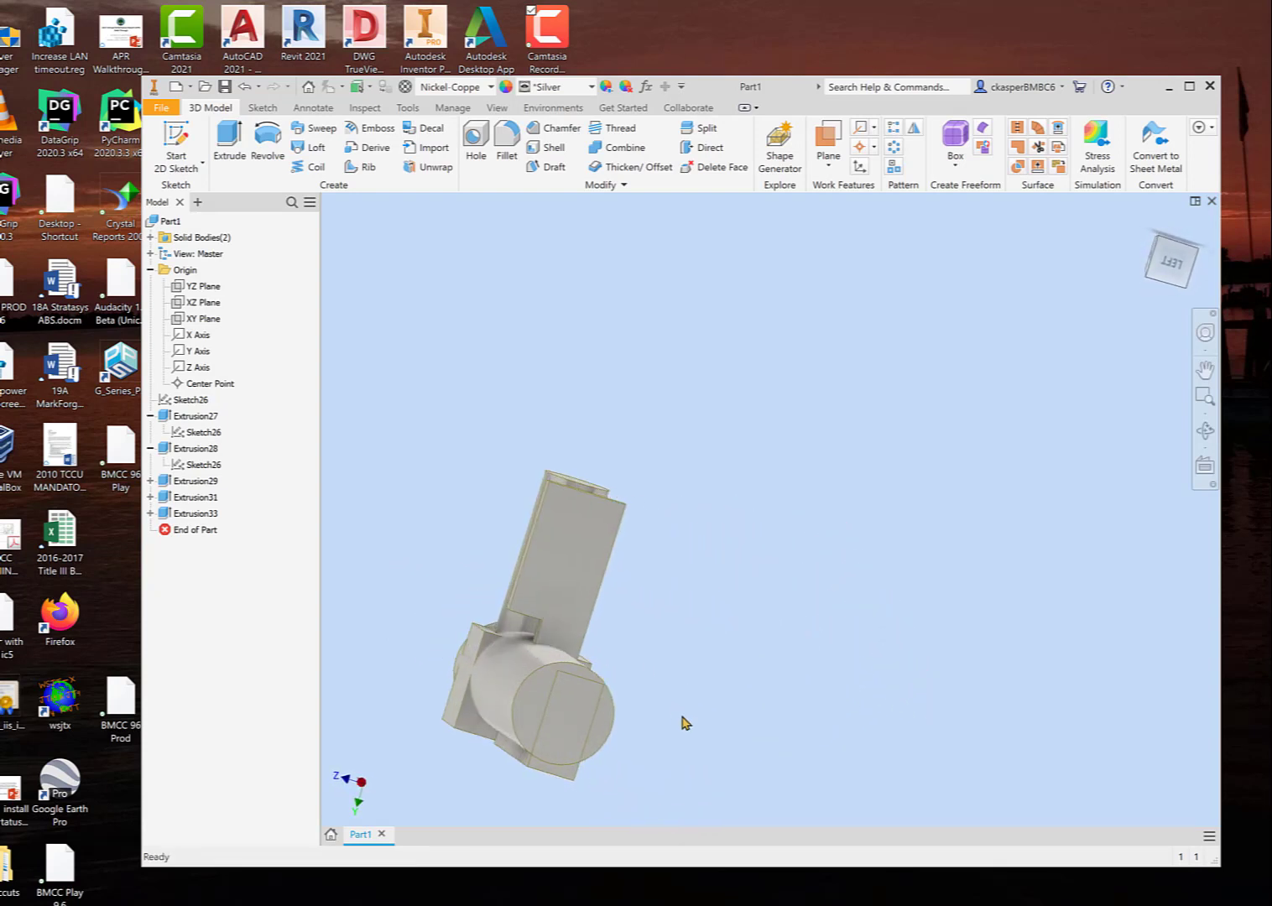
{"action": "left_click", "coordinate": [540, 695]}
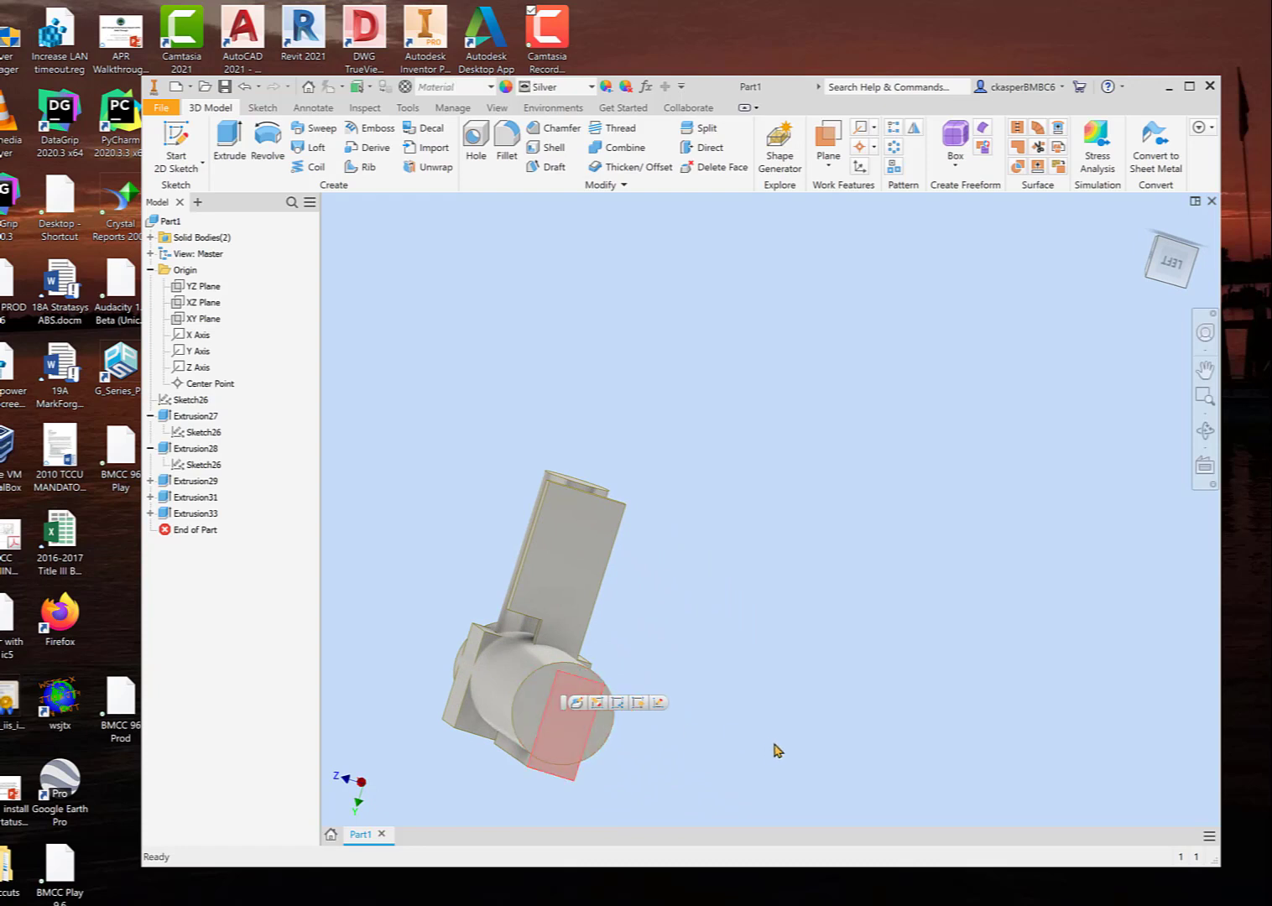
{"action": "middle_click_drag", "start_coordinate": [778, 749], "coordinate": [631, 727], "text": "shift"}
{"action": "left_click", "coordinate": [533, 696]}
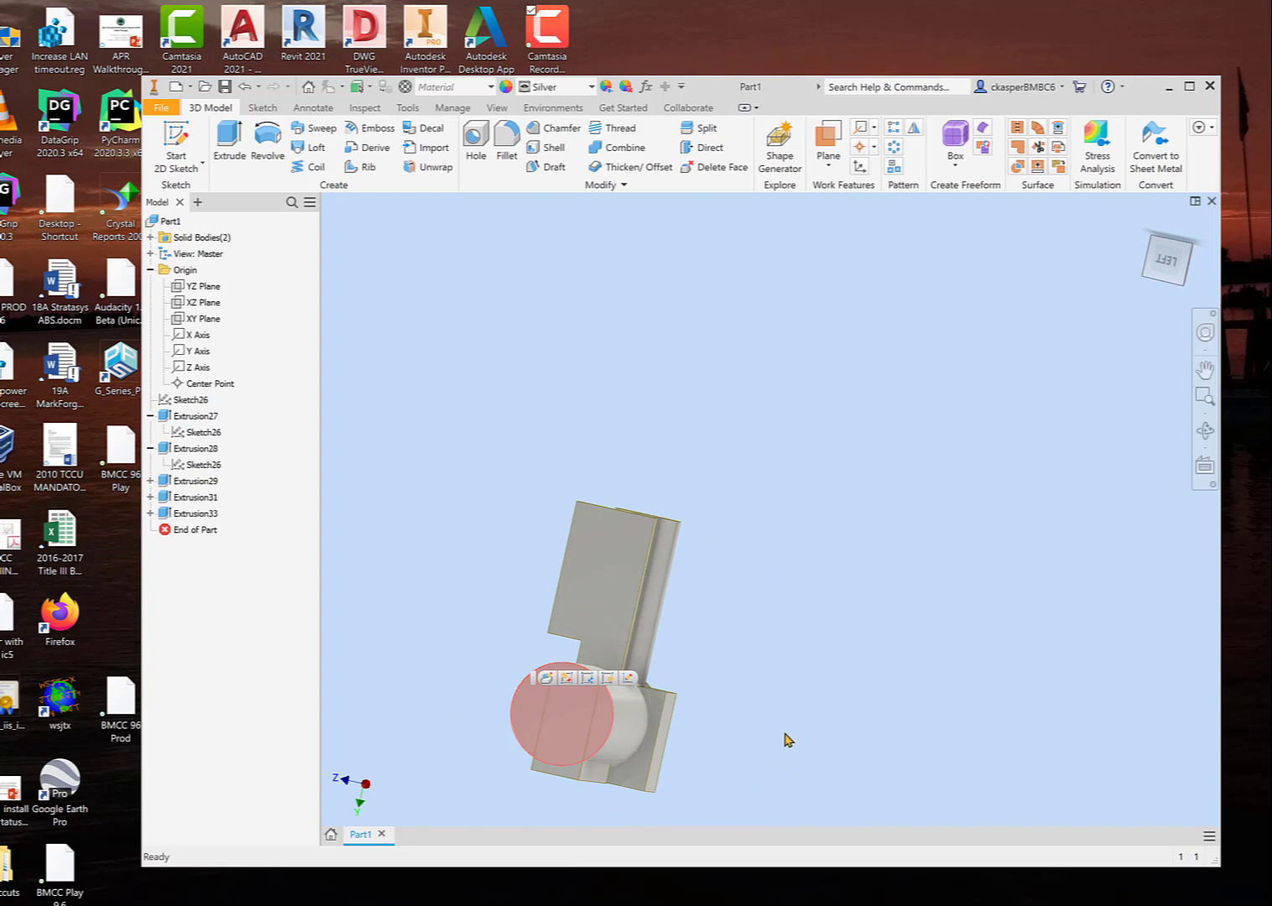
{"action": "middle_click_drag", "start_coordinate": [786, 741], "coordinate": [743, 729], "text": "shift"}
{"action": "left_click", "coordinate": [742, 728]}
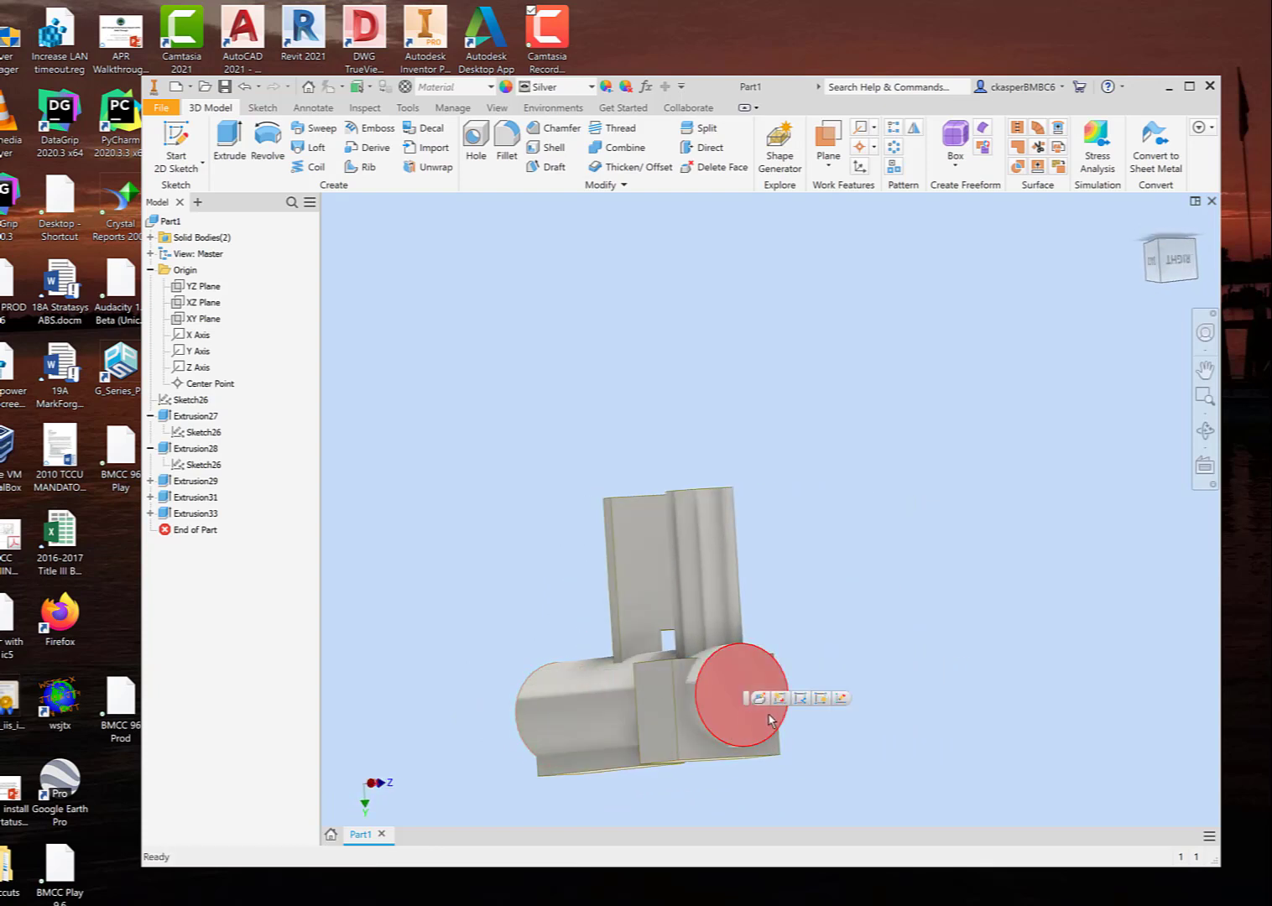
{"action": "middle_click_drag", "start_coordinate": [889, 719], "coordinate": [954, 719], "text": "shift"}
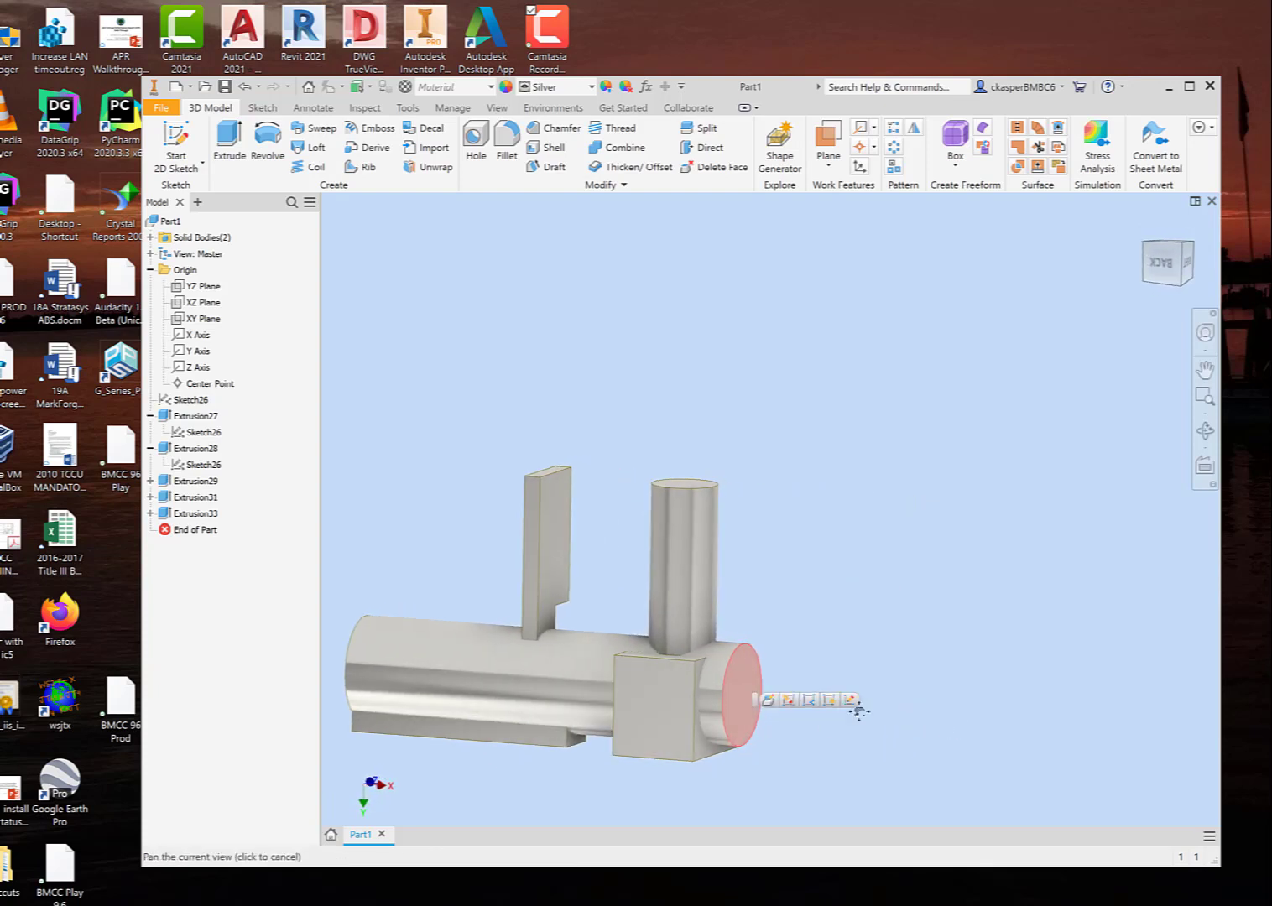
{"action": "middle_click_drag", "start_coordinate": [857, 709], "coordinate": [983, 671], "text": "shift"}
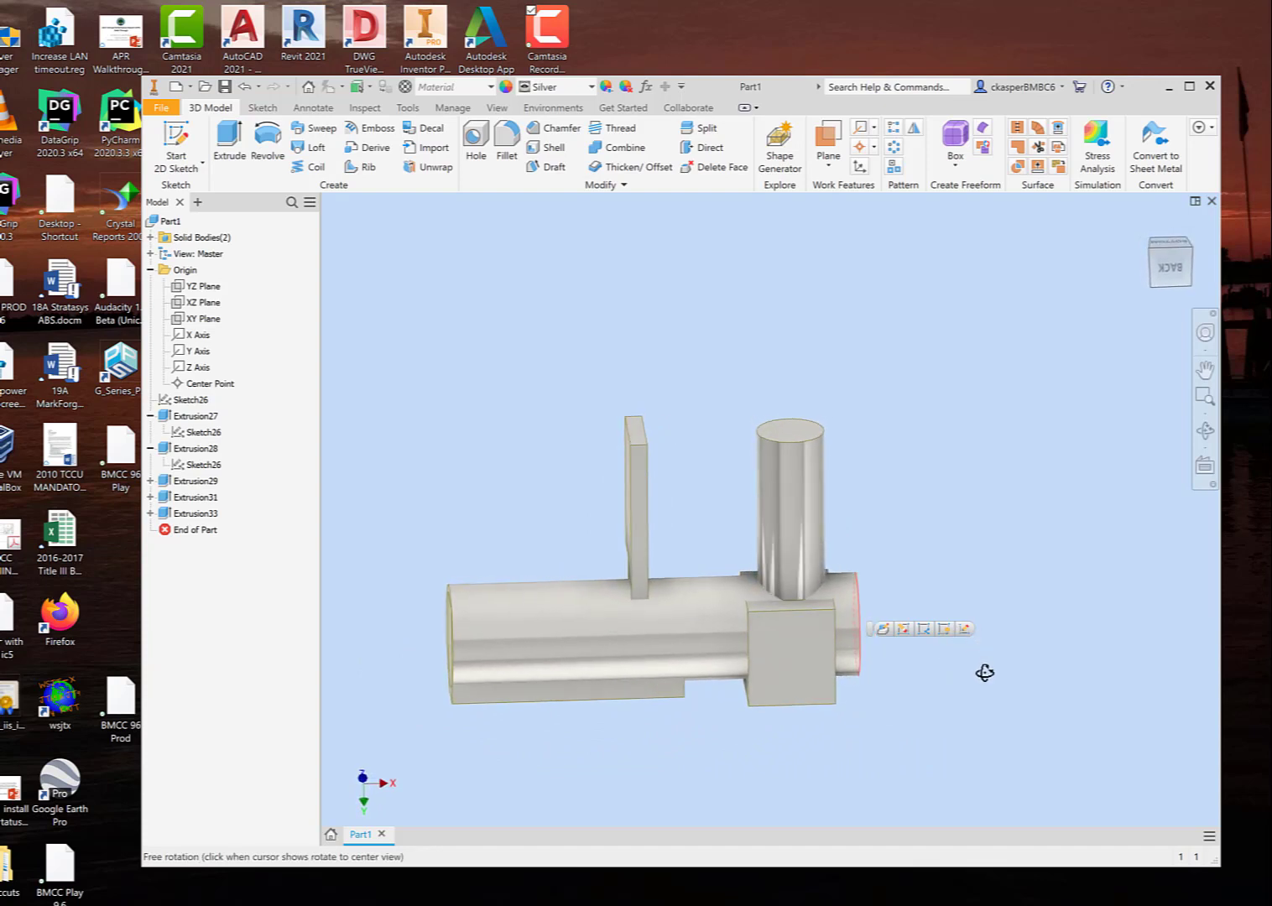
Step: Reopen the new-solid extrusion for editing, compare the Join and New Solid operations, and set it to Join
{"action": "right_click", "coordinate": [182, 517]}
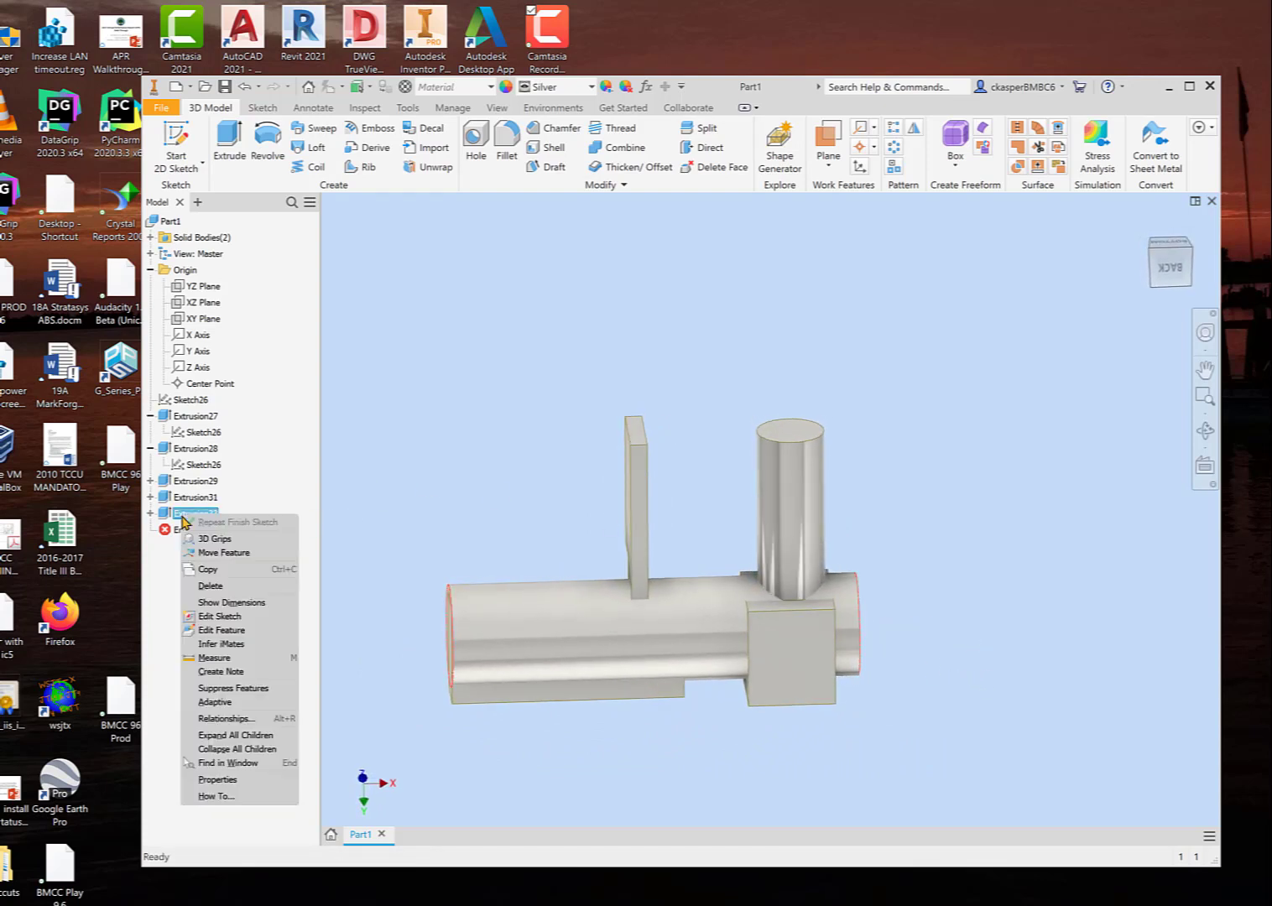
{"action": "left_click", "coordinate": [237, 630]}
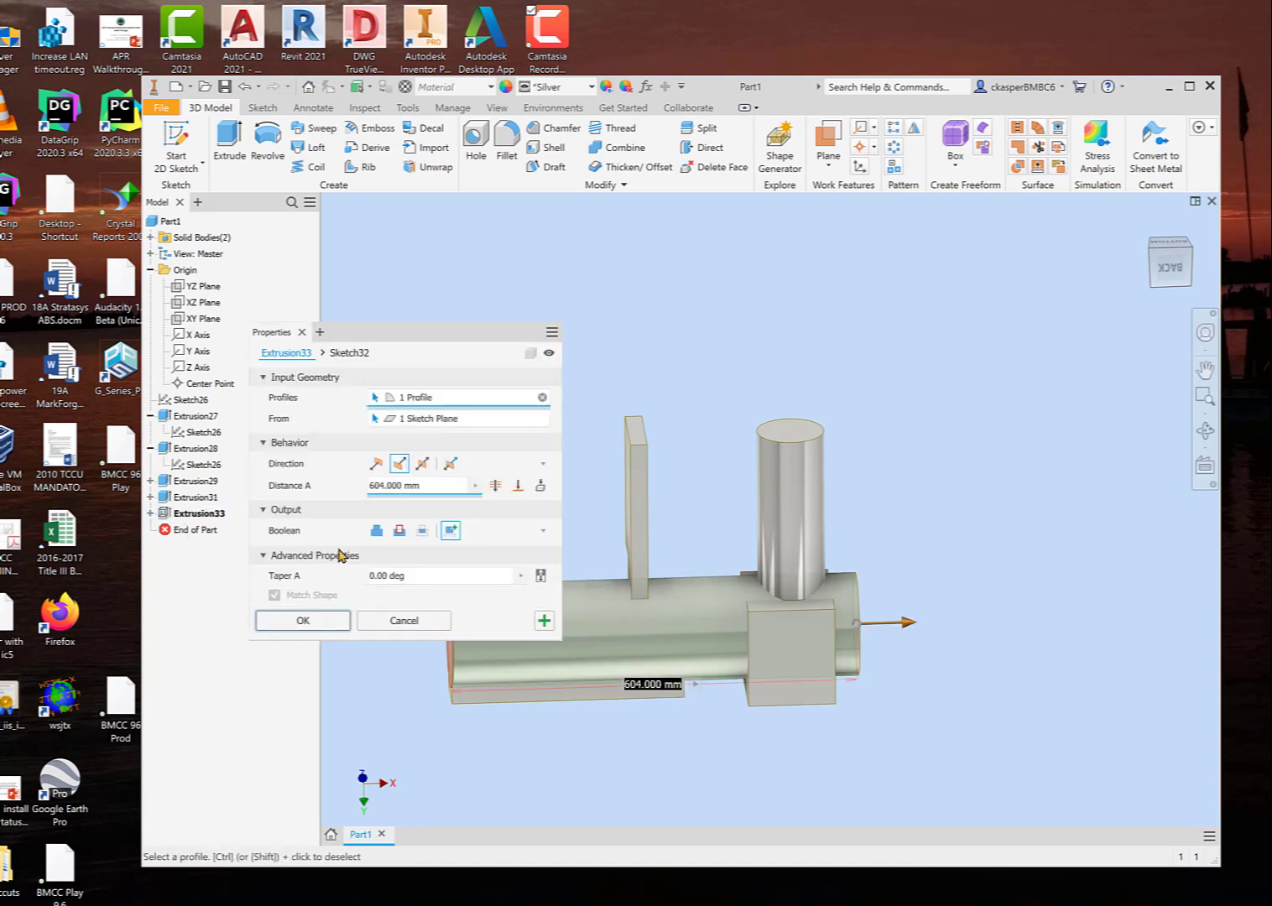
{"action": "left_click", "coordinate": [375, 534]}
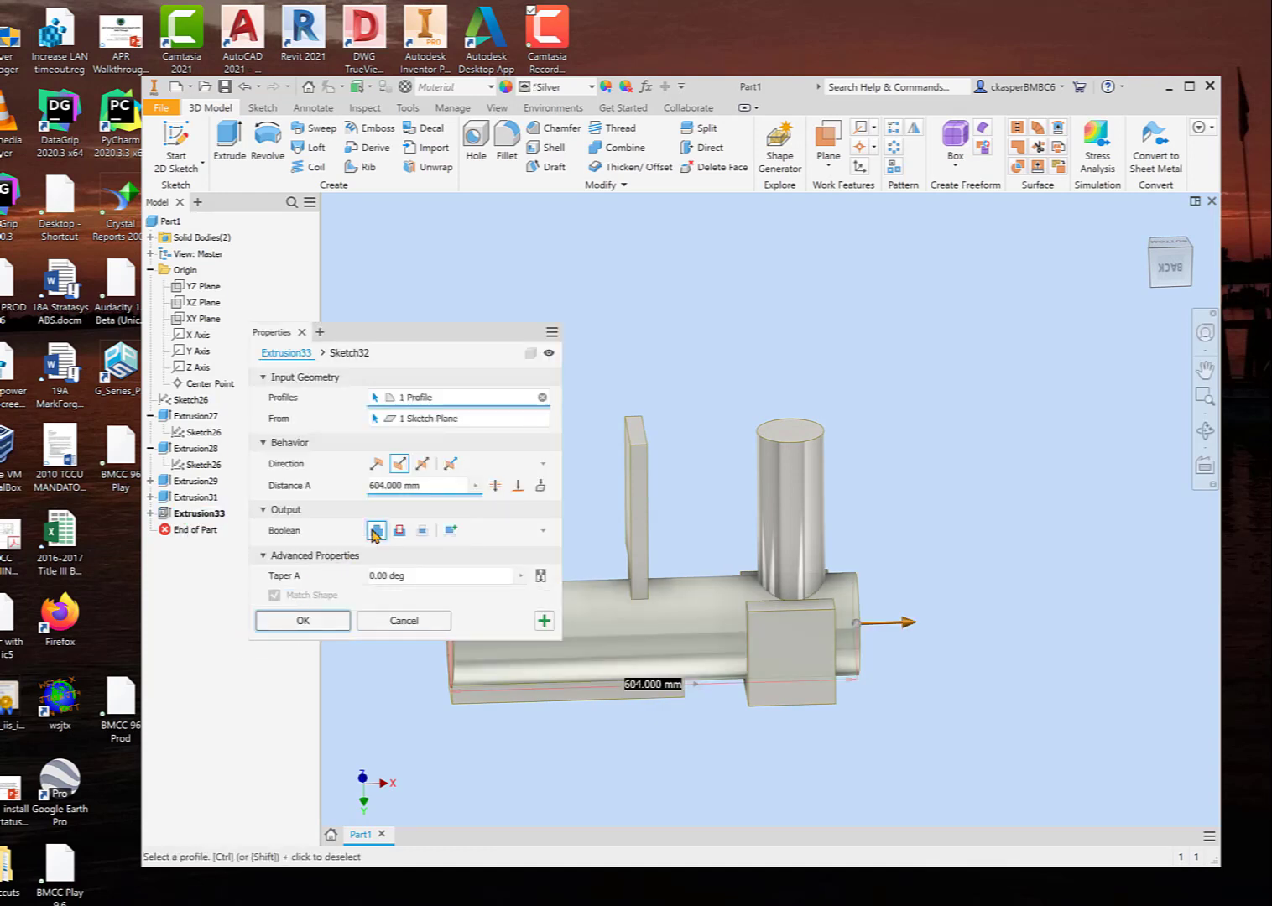
{"action": "left_click", "coordinate": [448, 534]}
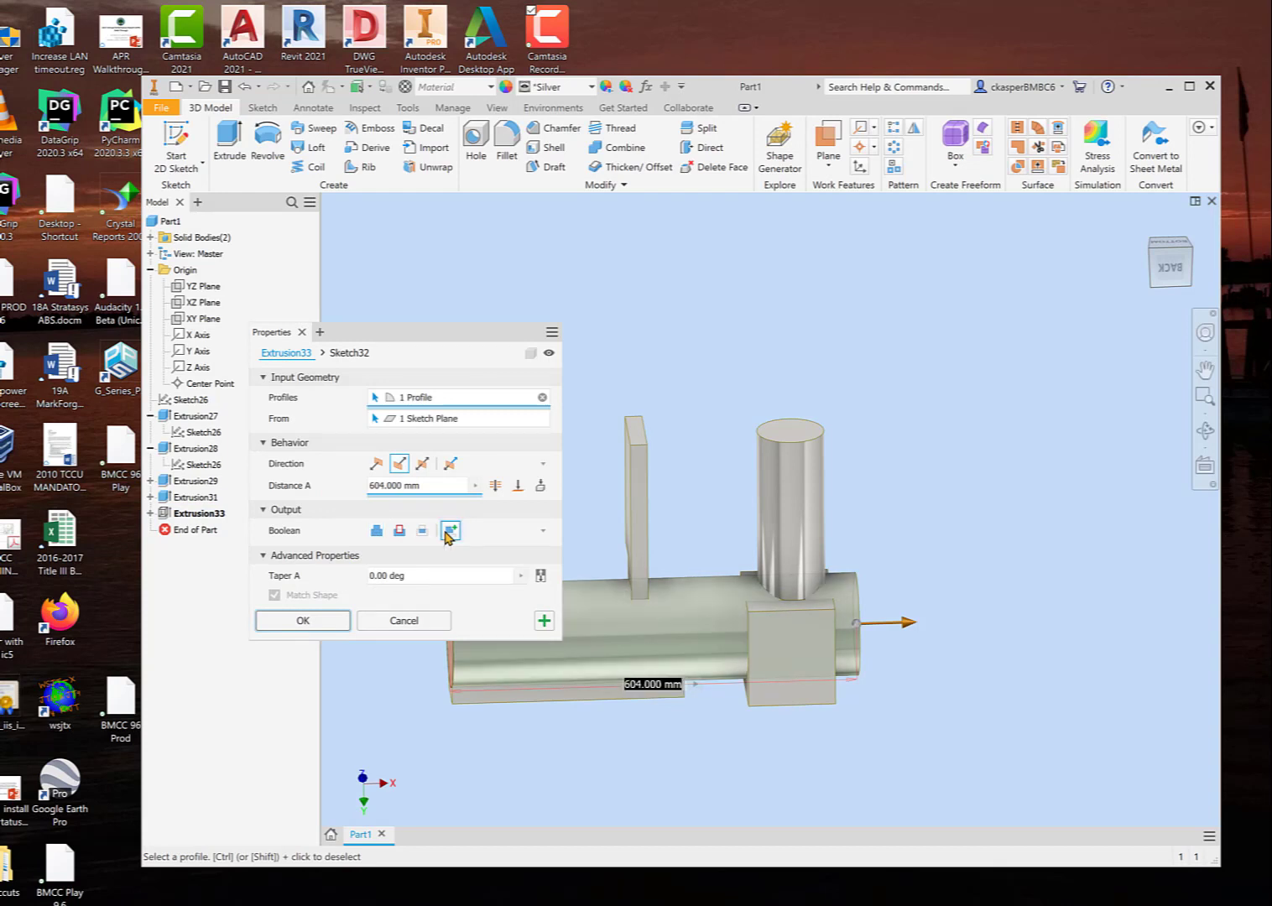
{"action": "left_click", "coordinate": [375, 532]}
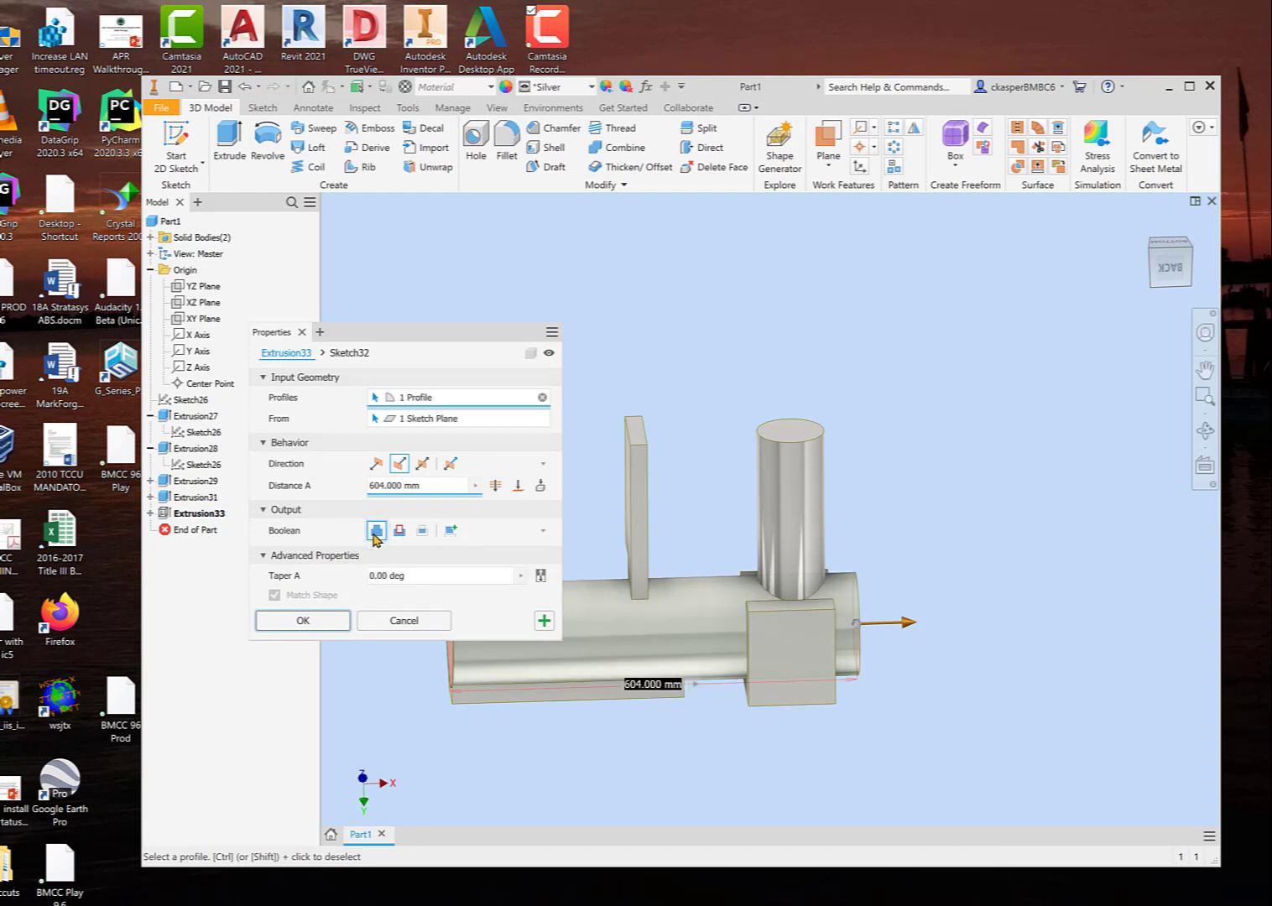
{"action": "left_click", "coordinate": [449, 531]}
{"action": "left_click", "coordinate": [543, 531]}
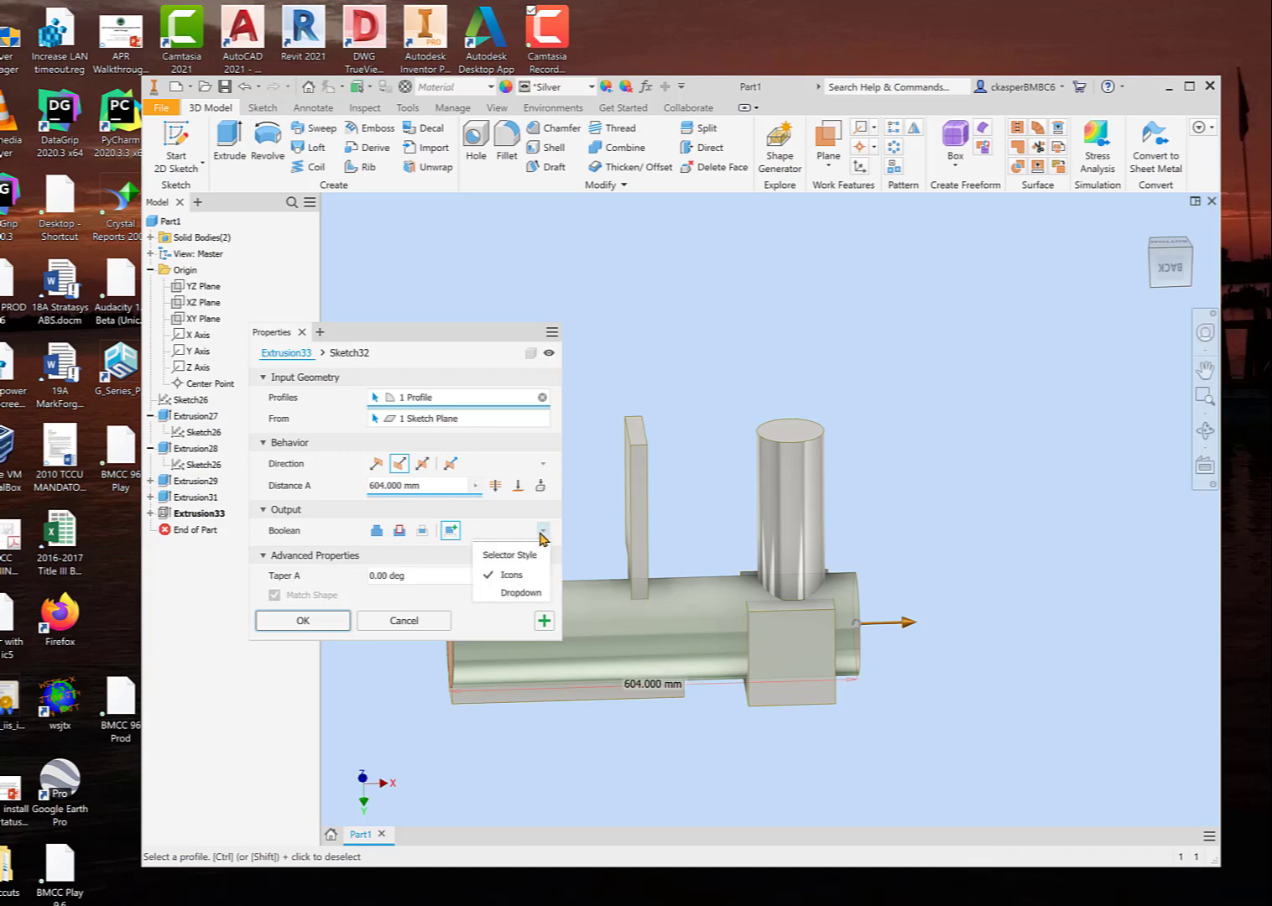
{"action": "left_click", "coordinate": [543, 531]}
{"action": "left_click", "coordinate": [375, 530]}
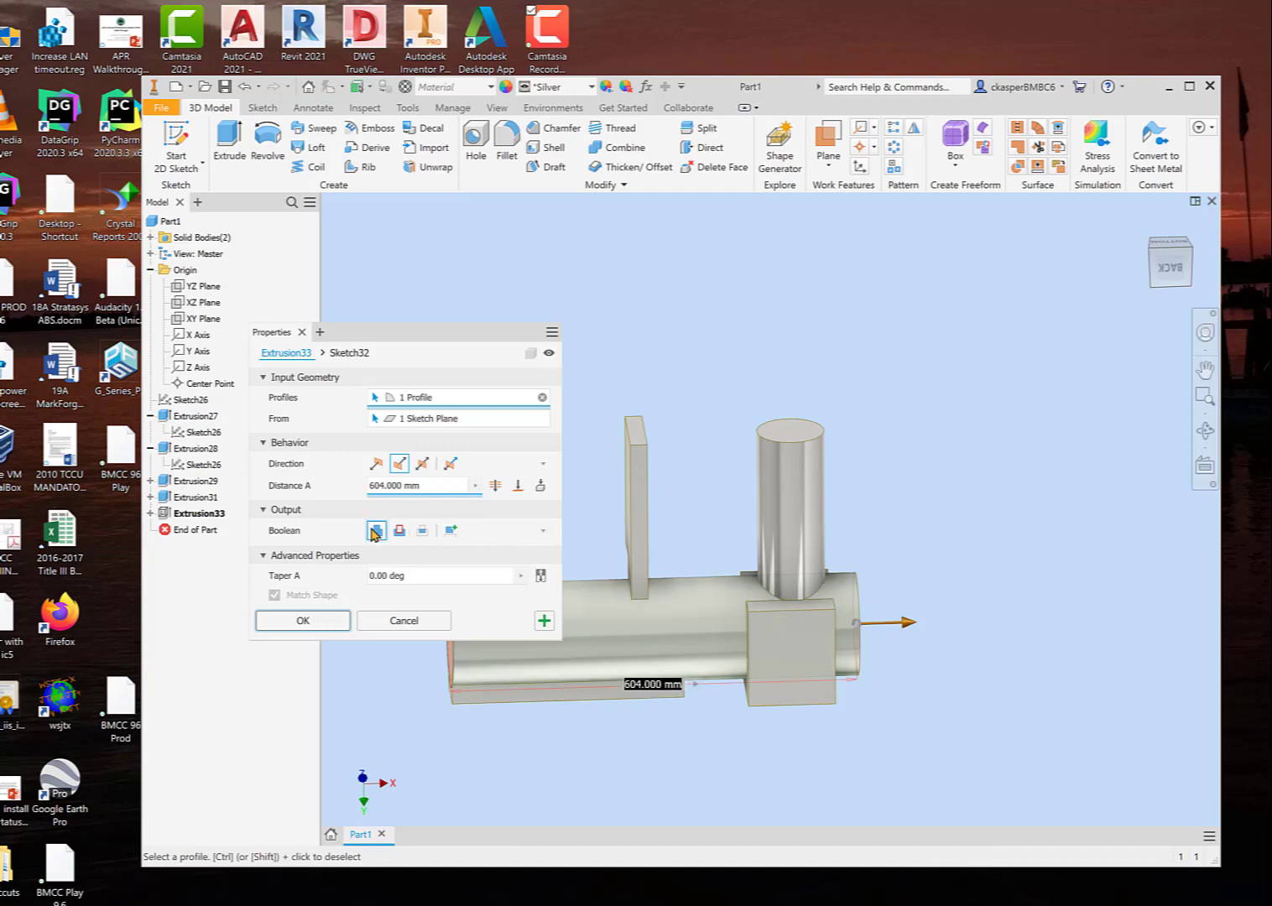
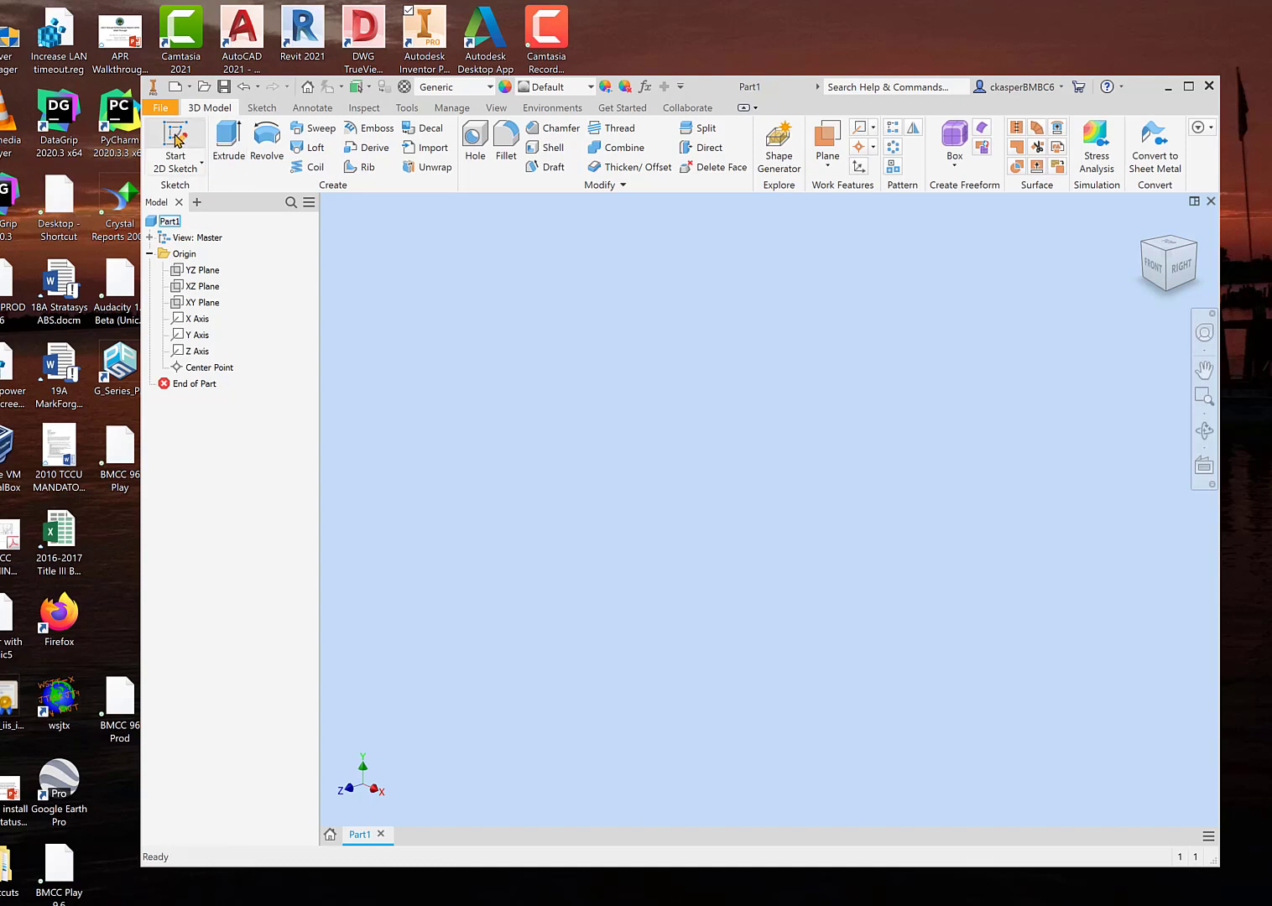
Step: Start a sketch on the XZ plane and draw a six-sided polygon centred on the origin with vertices about 94 mm from the centre
{"action": "left_click", "coordinate": [176, 140]}
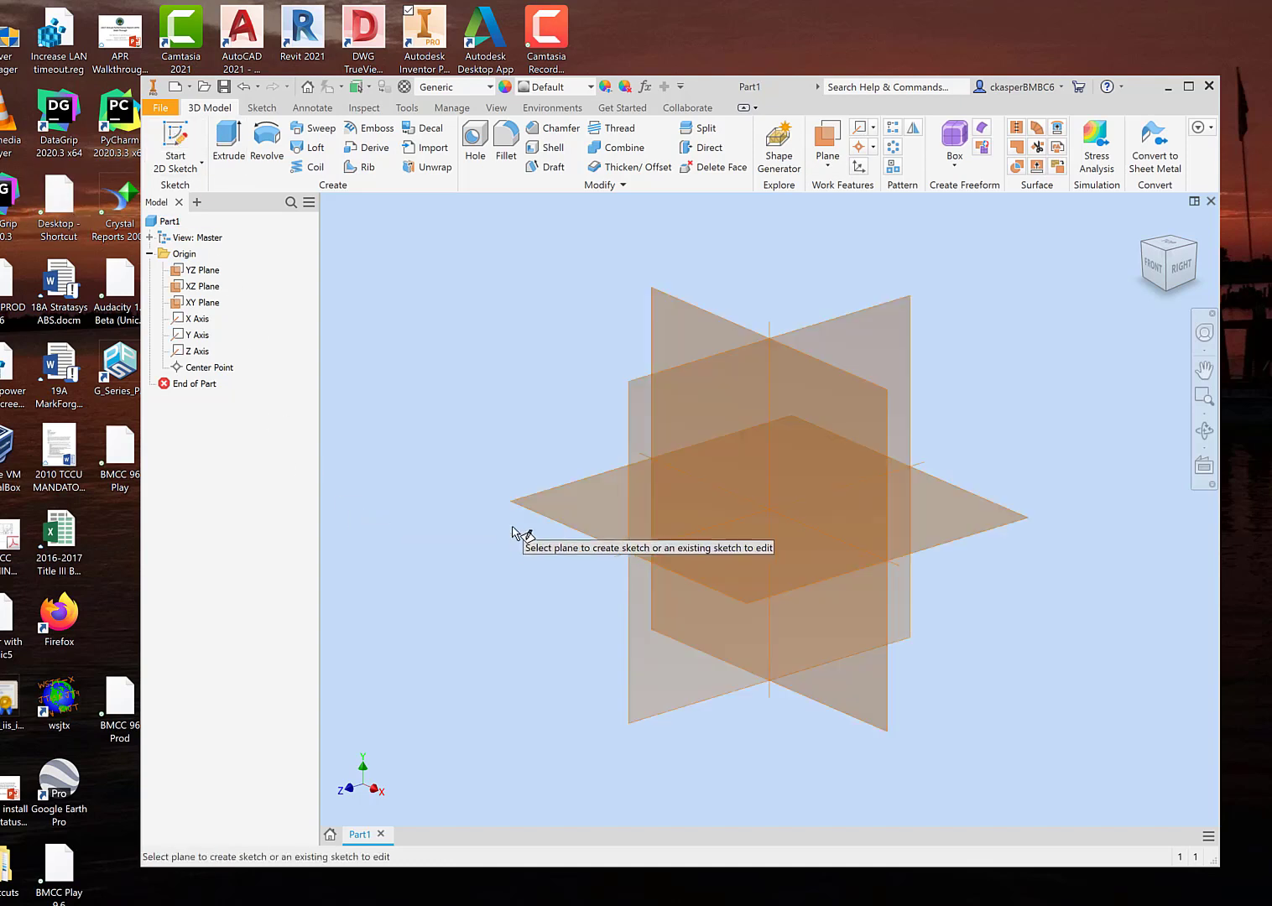
{"action": "left_click", "coordinate": [550, 497]}
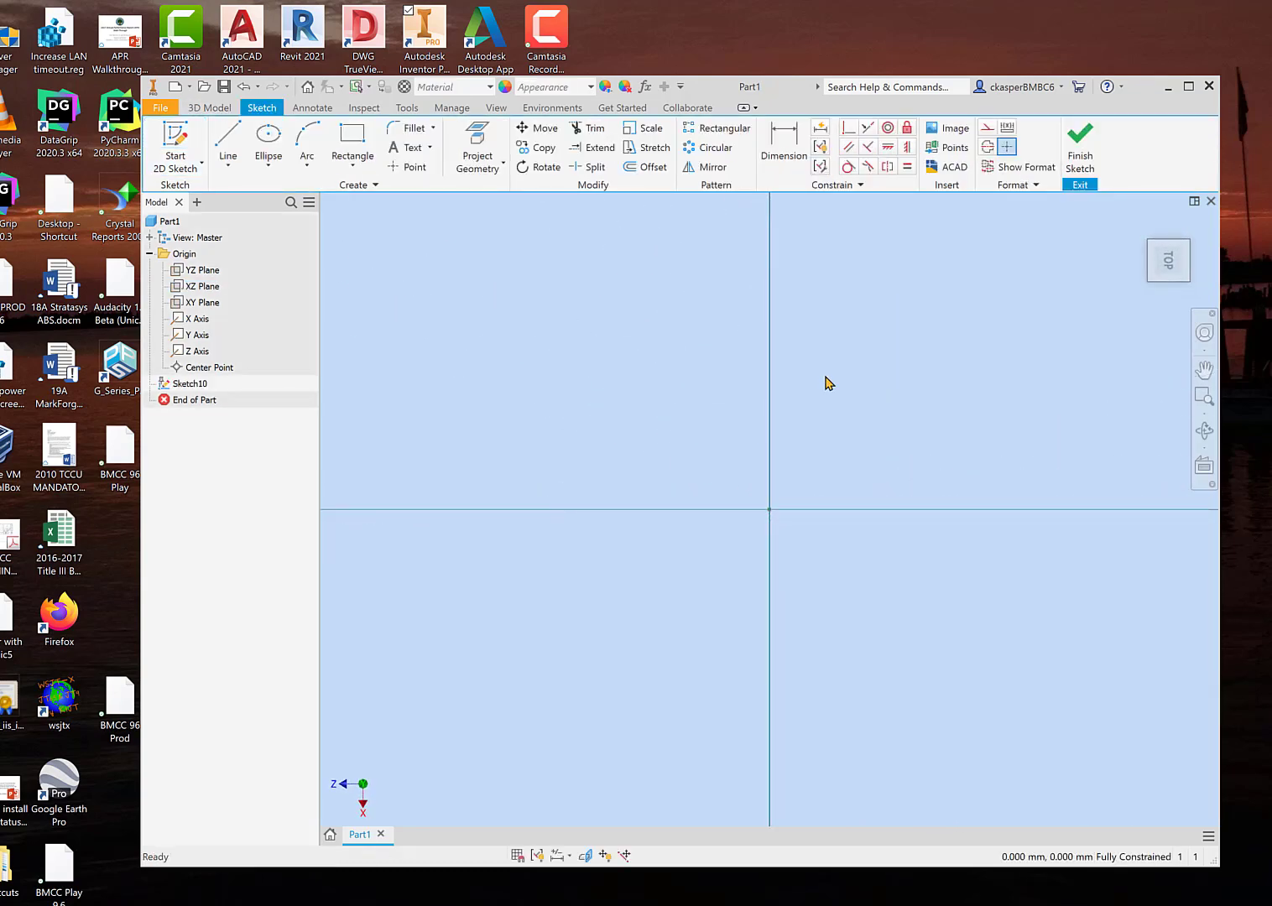
{"action": "left_click", "coordinate": [1200, 232]}
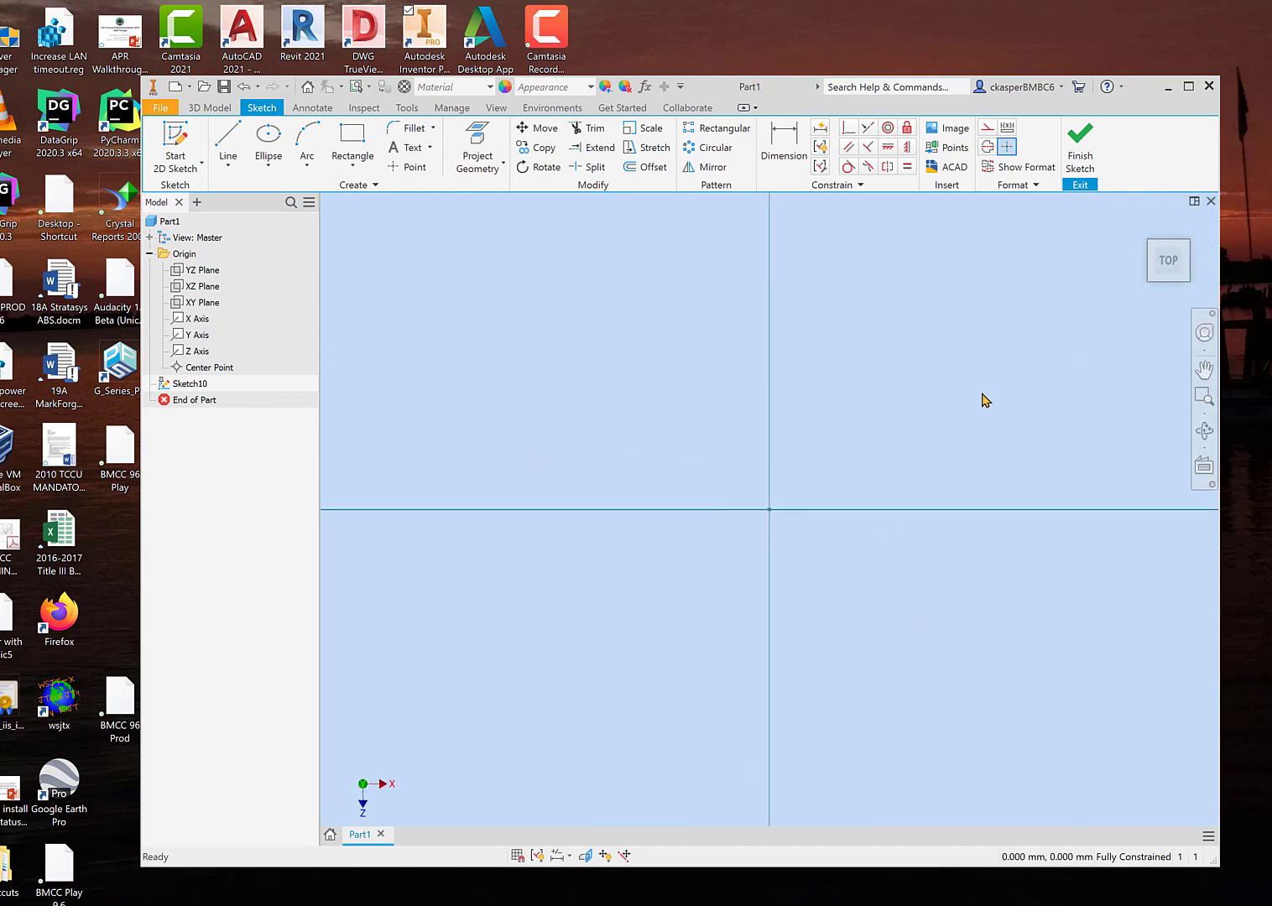
{"action": "left_click", "coordinate": [352, 171]}
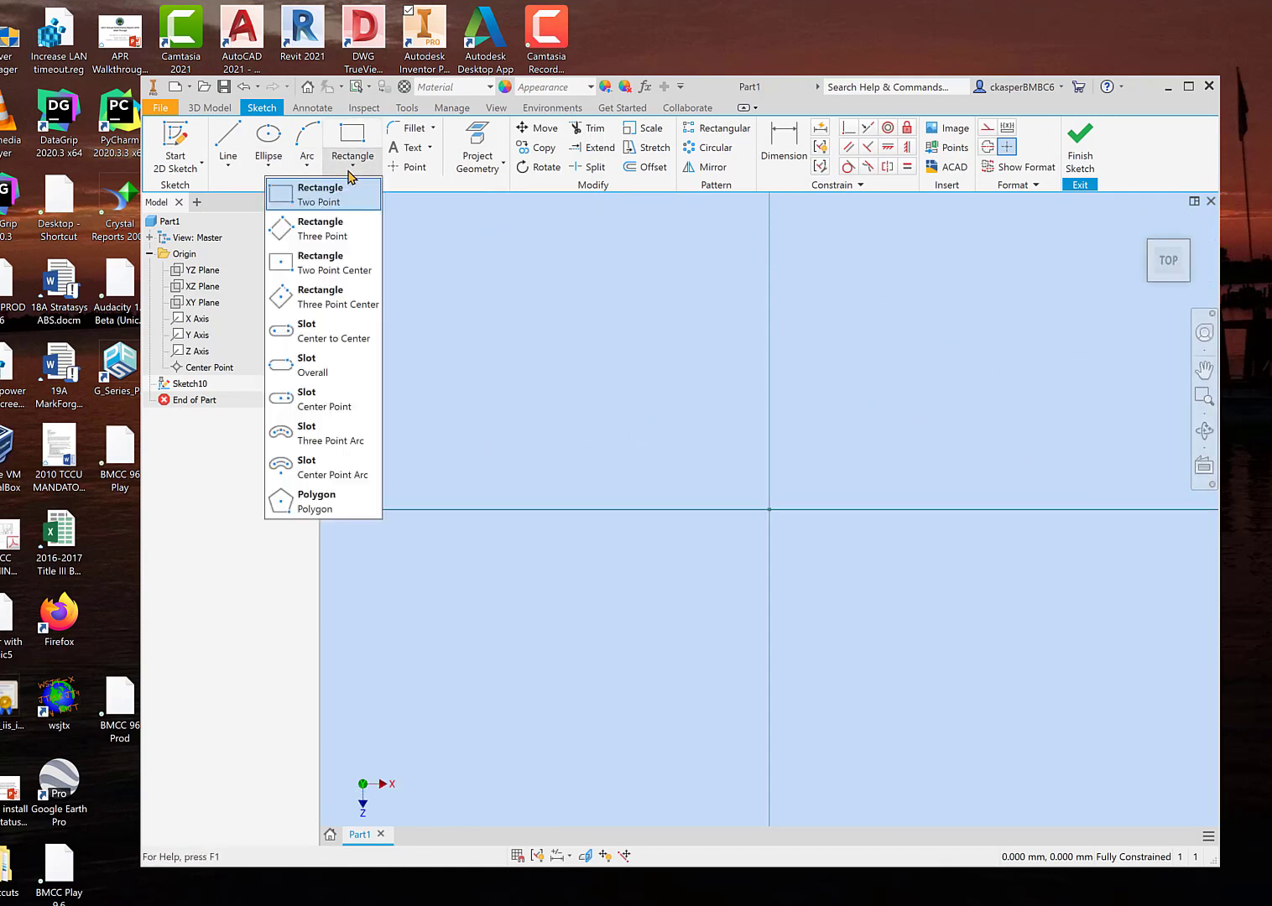
{"action": "left_click", "coordinate": [329, 503]}
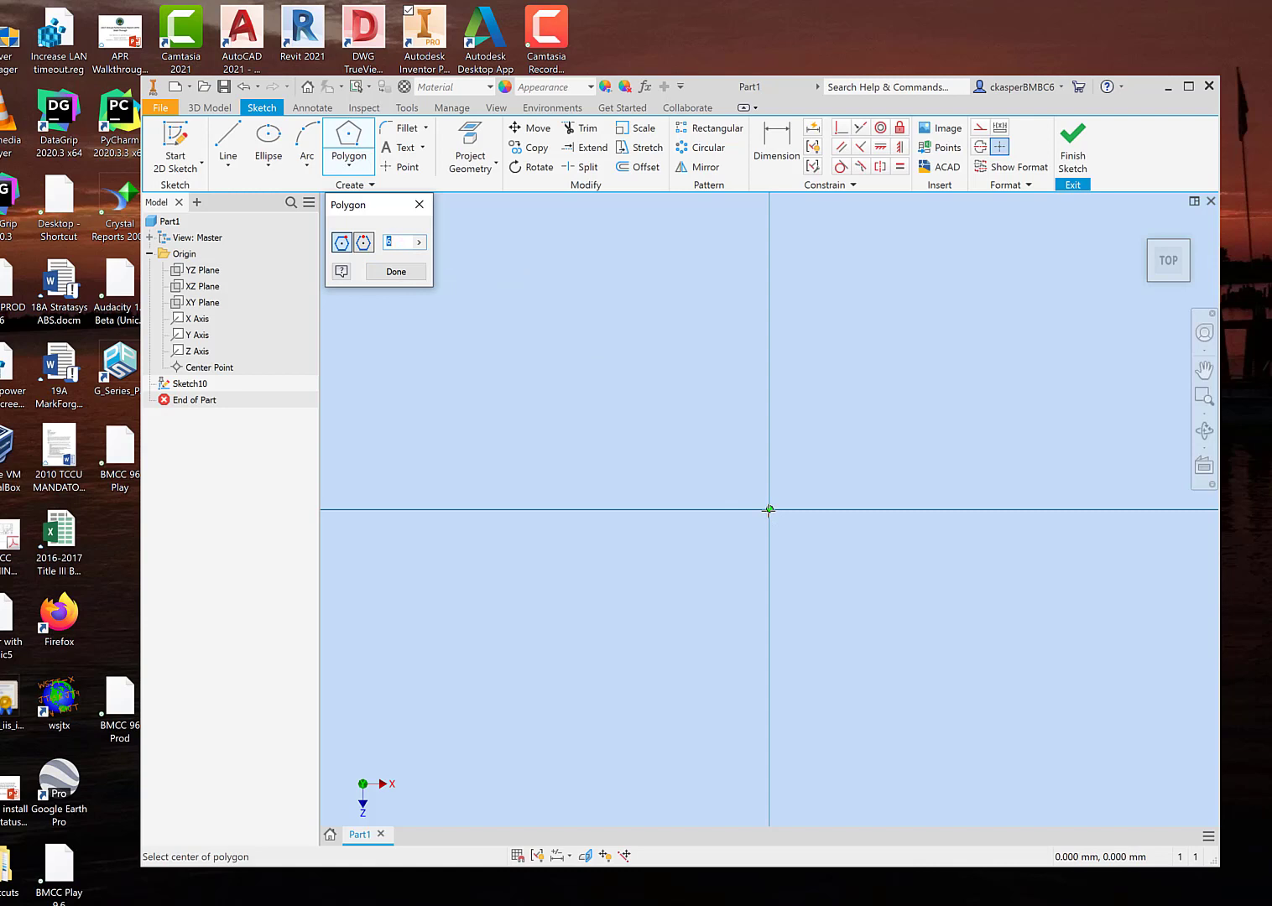
{"action": "left_click", "coordinate": [769, 511]}
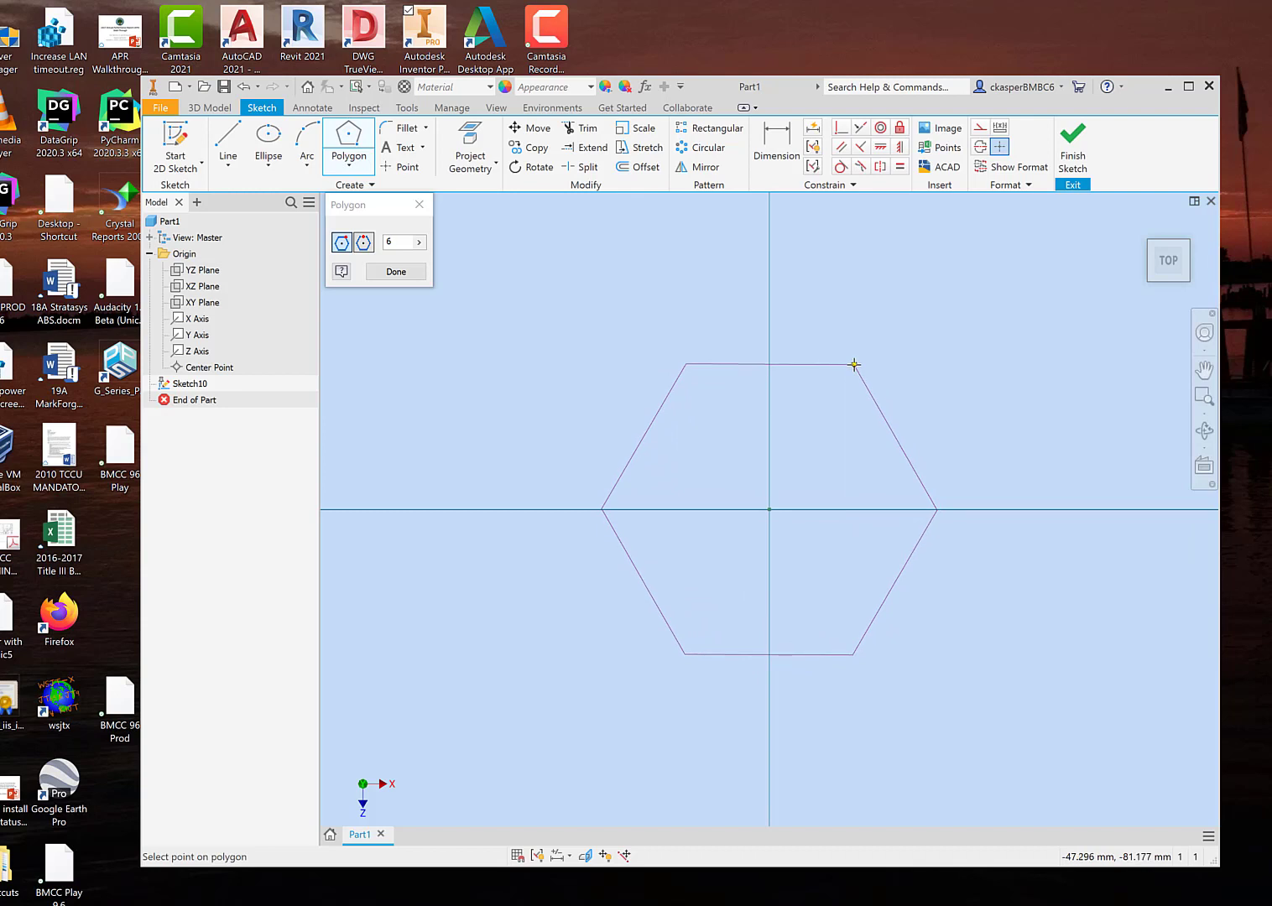
{"action": "left_click", "coordinate": [854, 364]}
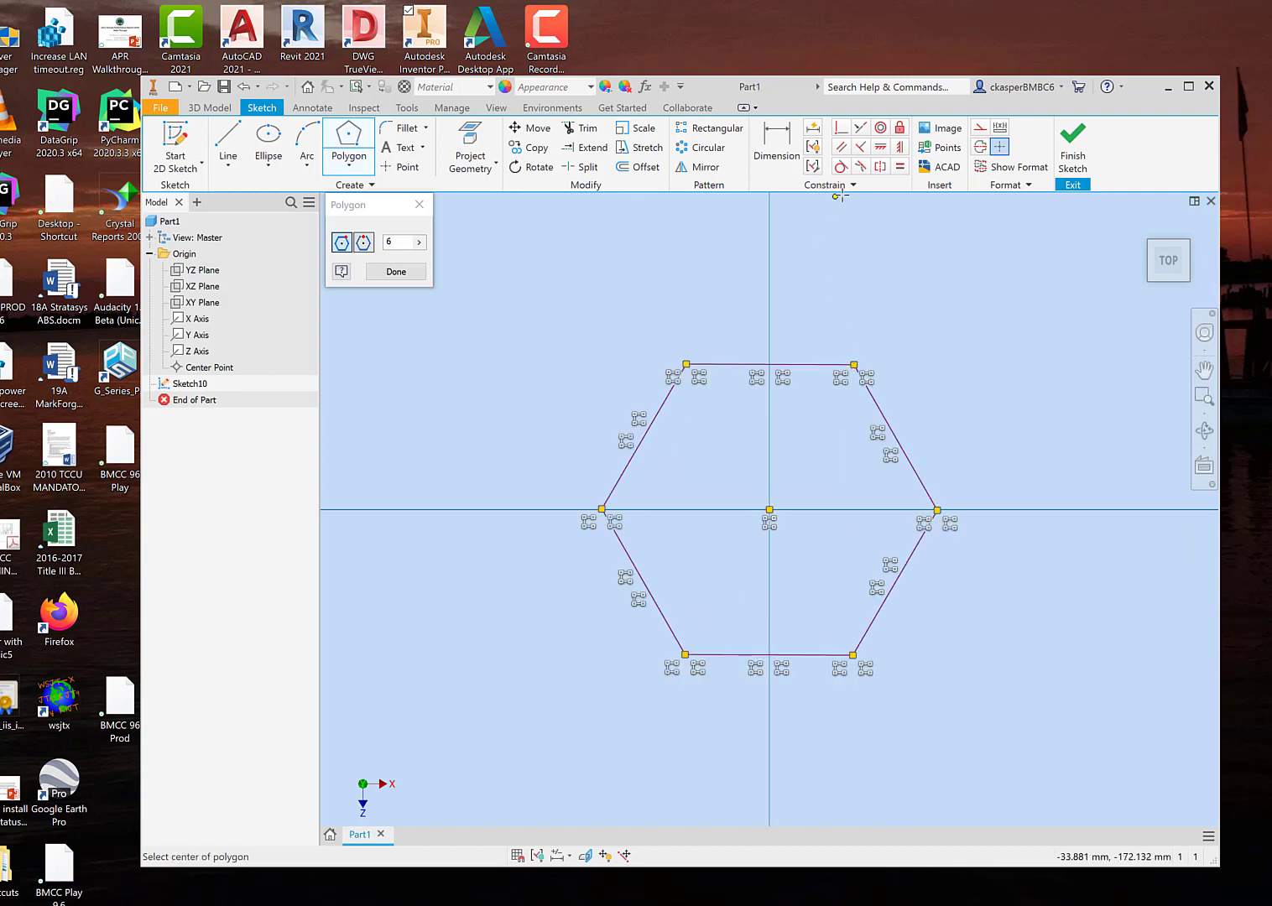
Step: Constrain the hexagon's upper edge horizontally and finish the sketch
{"action": "left_click", "coordinate": [880, 148]}
{"action": "left_click", "coordinate": [799, 365]}
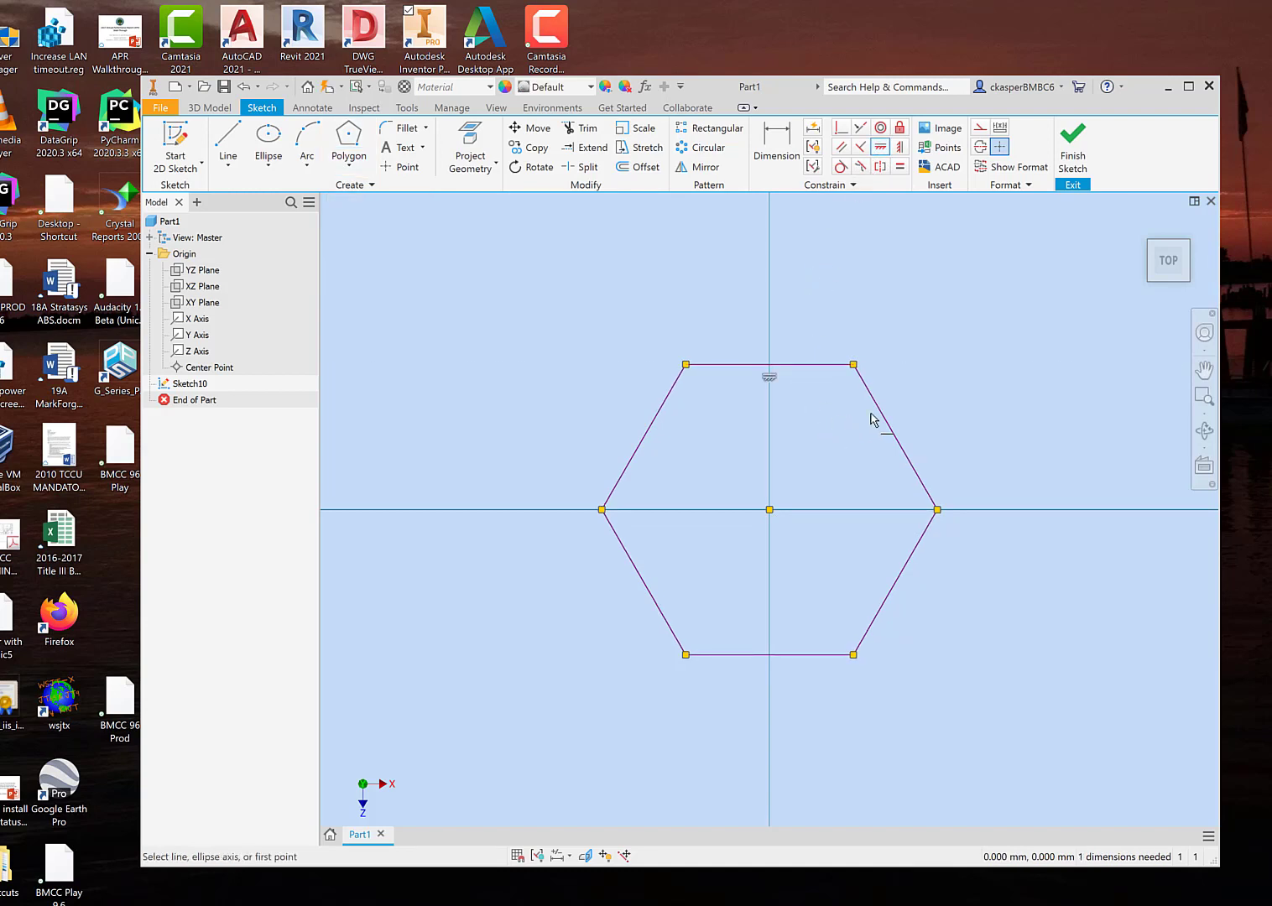
{"action": "left_click", "coordinate": [1072, 148]}
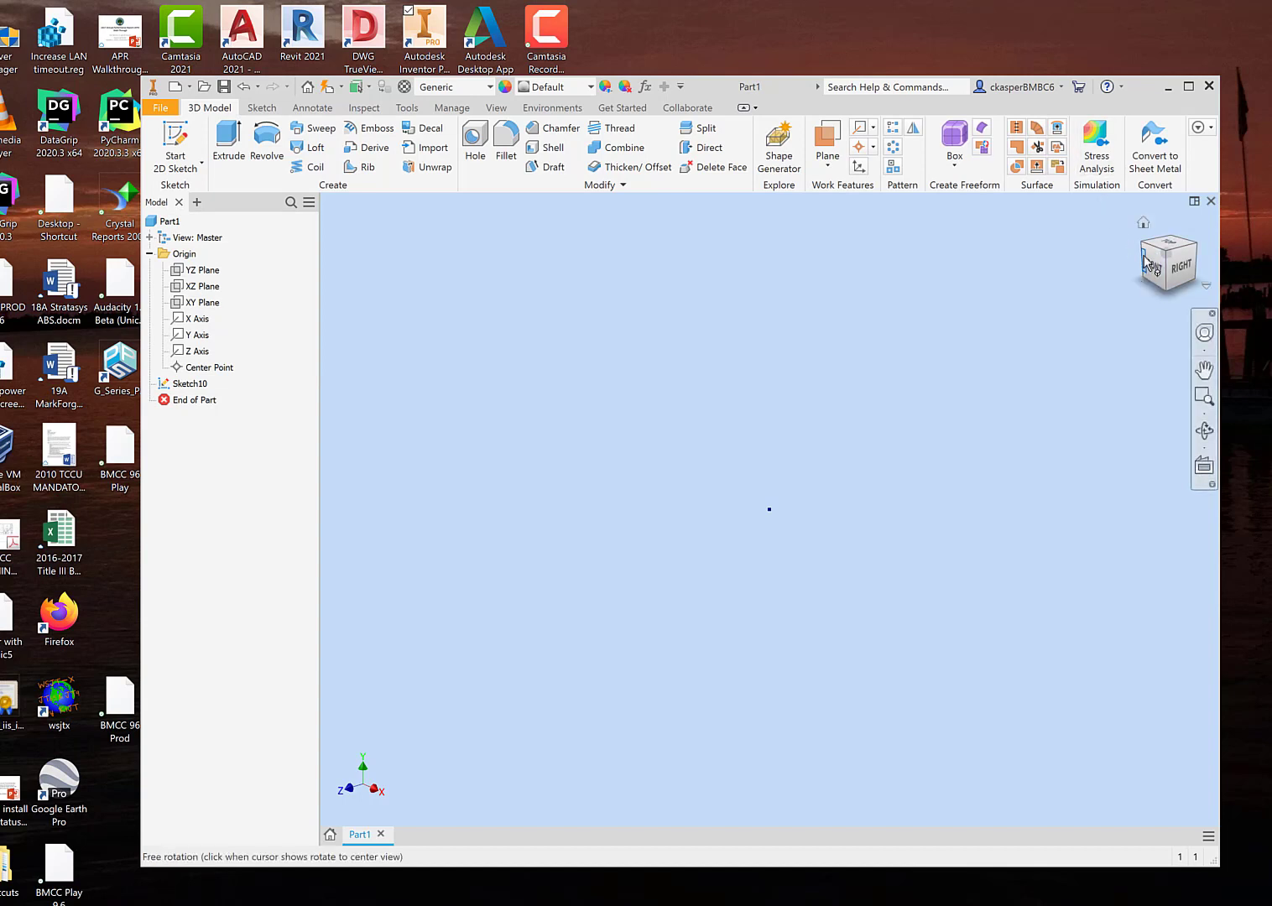
Step: Extrude the hexagon upward by 72 mm to form a solid block
{"action": "left_click", "coordinate": [1144, 225]}
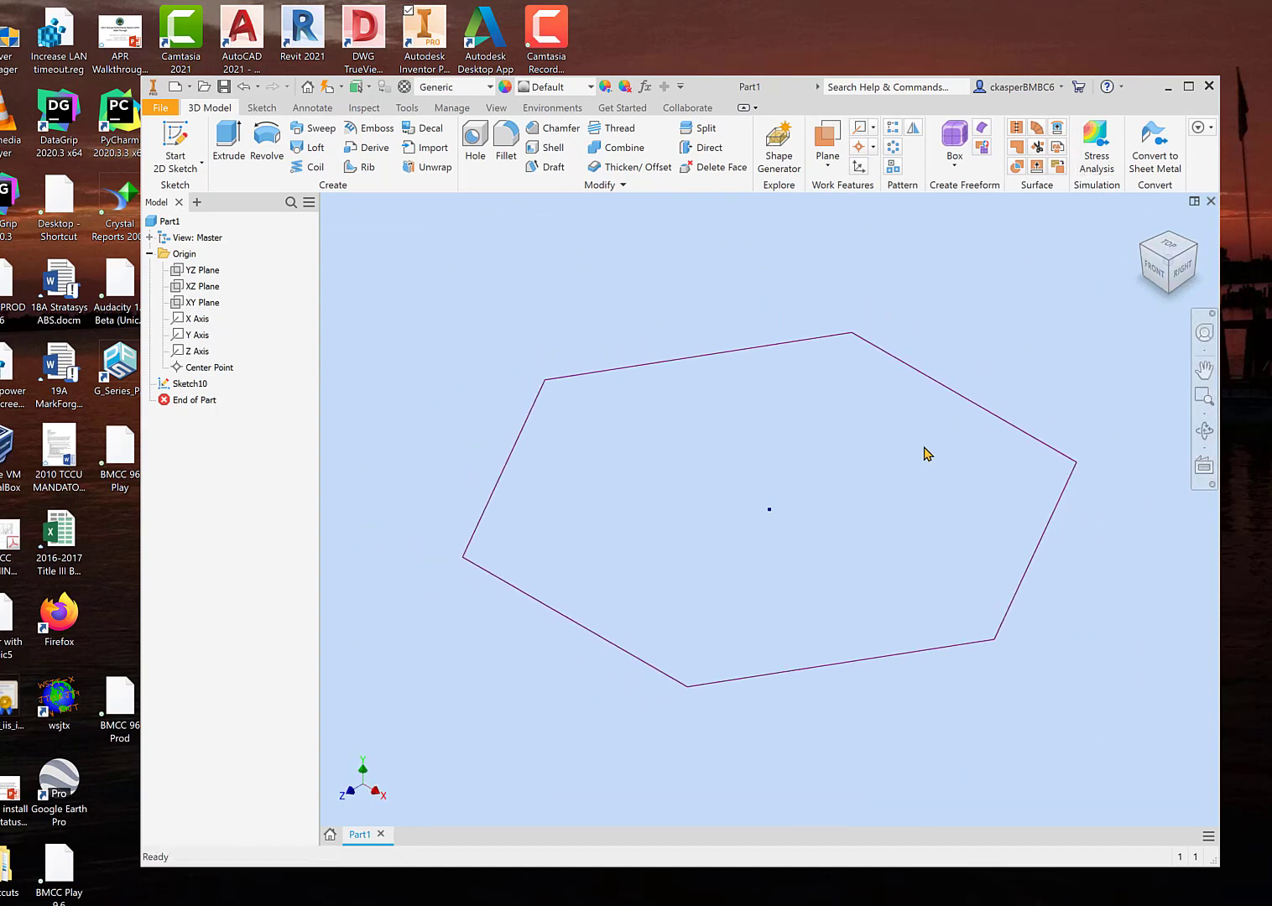
{"action": "scroll", "coordinate": [671, 793], "scroll_direction": "down", "scroll_amount": 3}
{"action": "scroll", "coordinate": [671, 789], "scroll_direction": "up", "scroll_amount": 5}
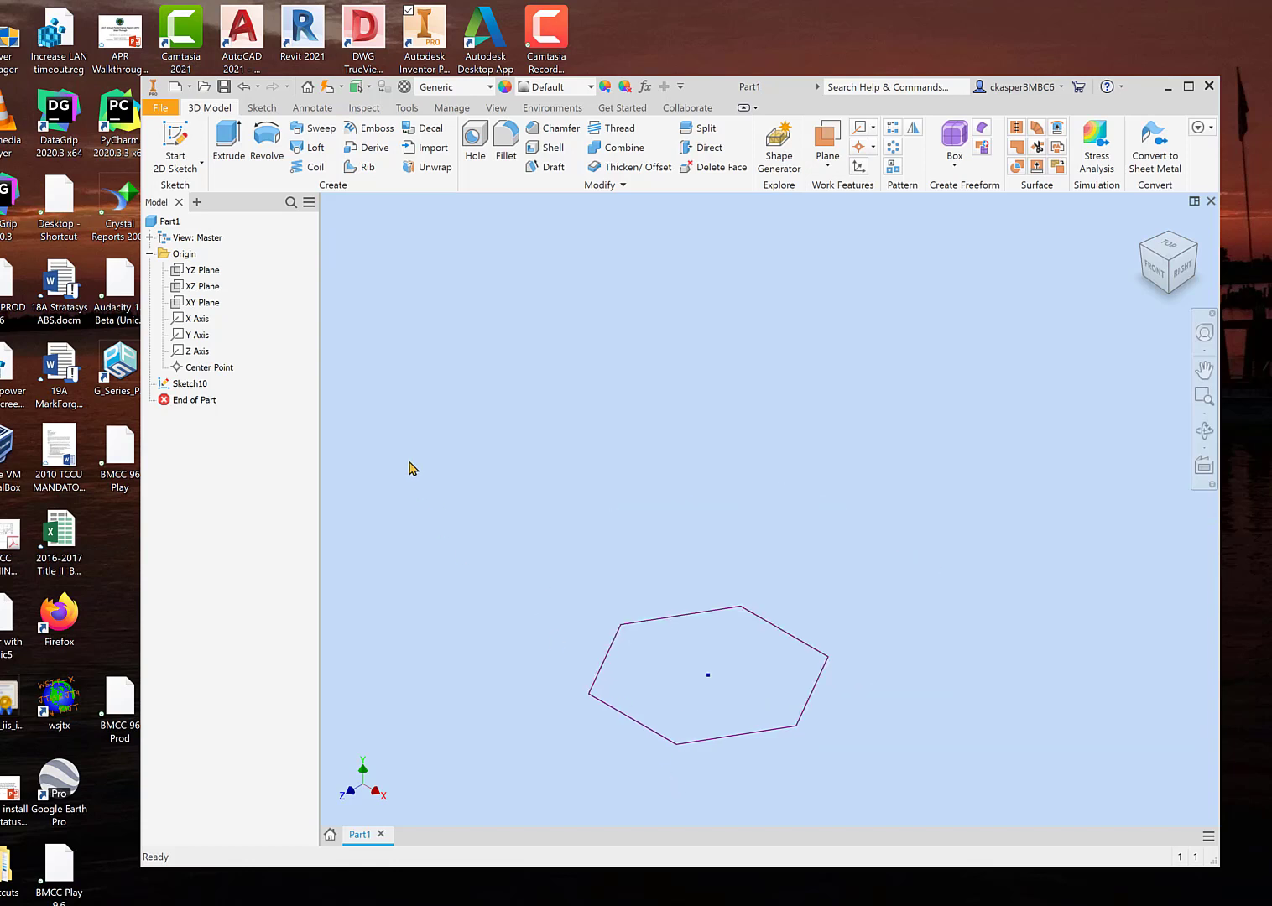
{"action": "left_click", "coordinate": [229, 144]}
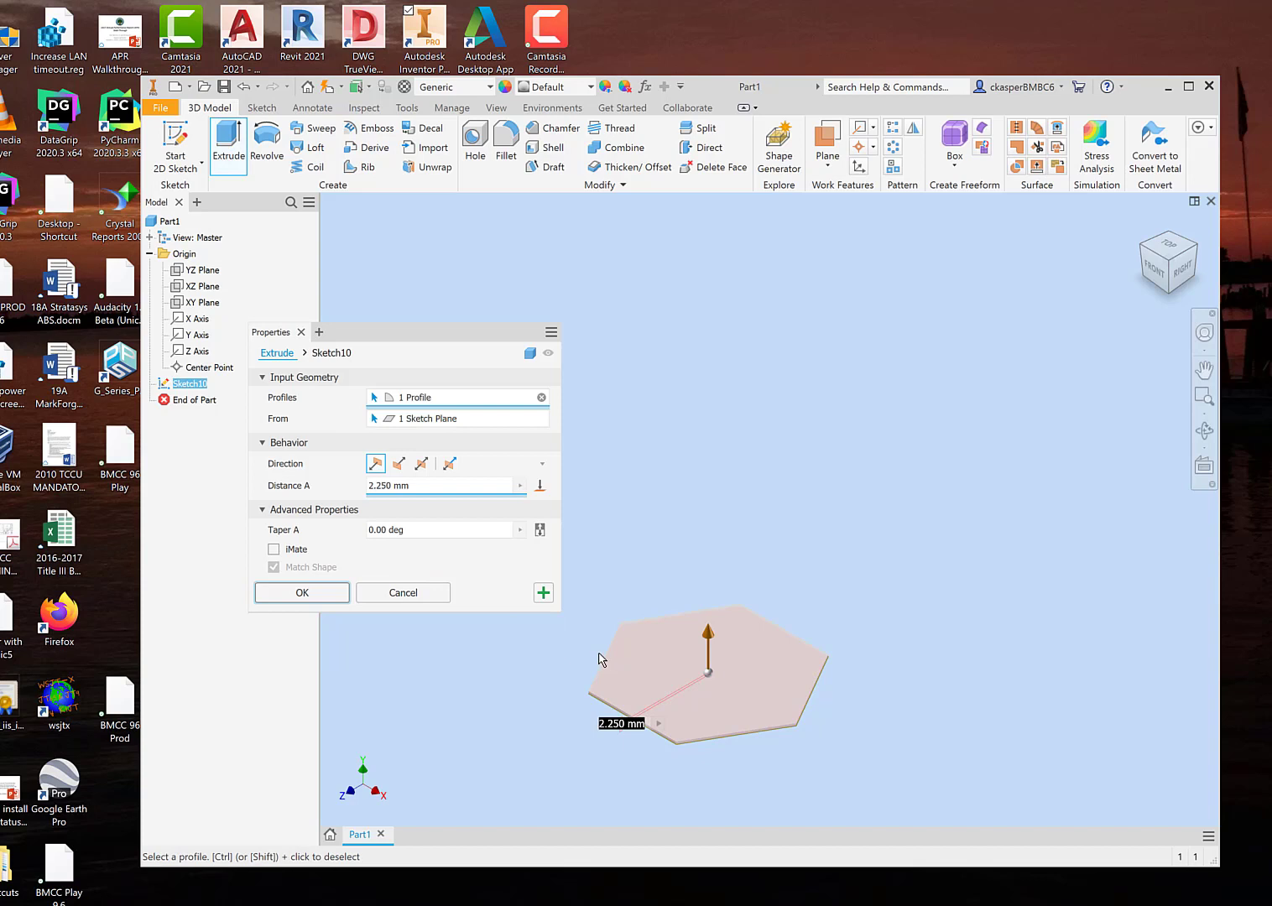
{"action": "left_click_drag", "start_coordinate": [706, 638], "coordinate": [693, 562]}
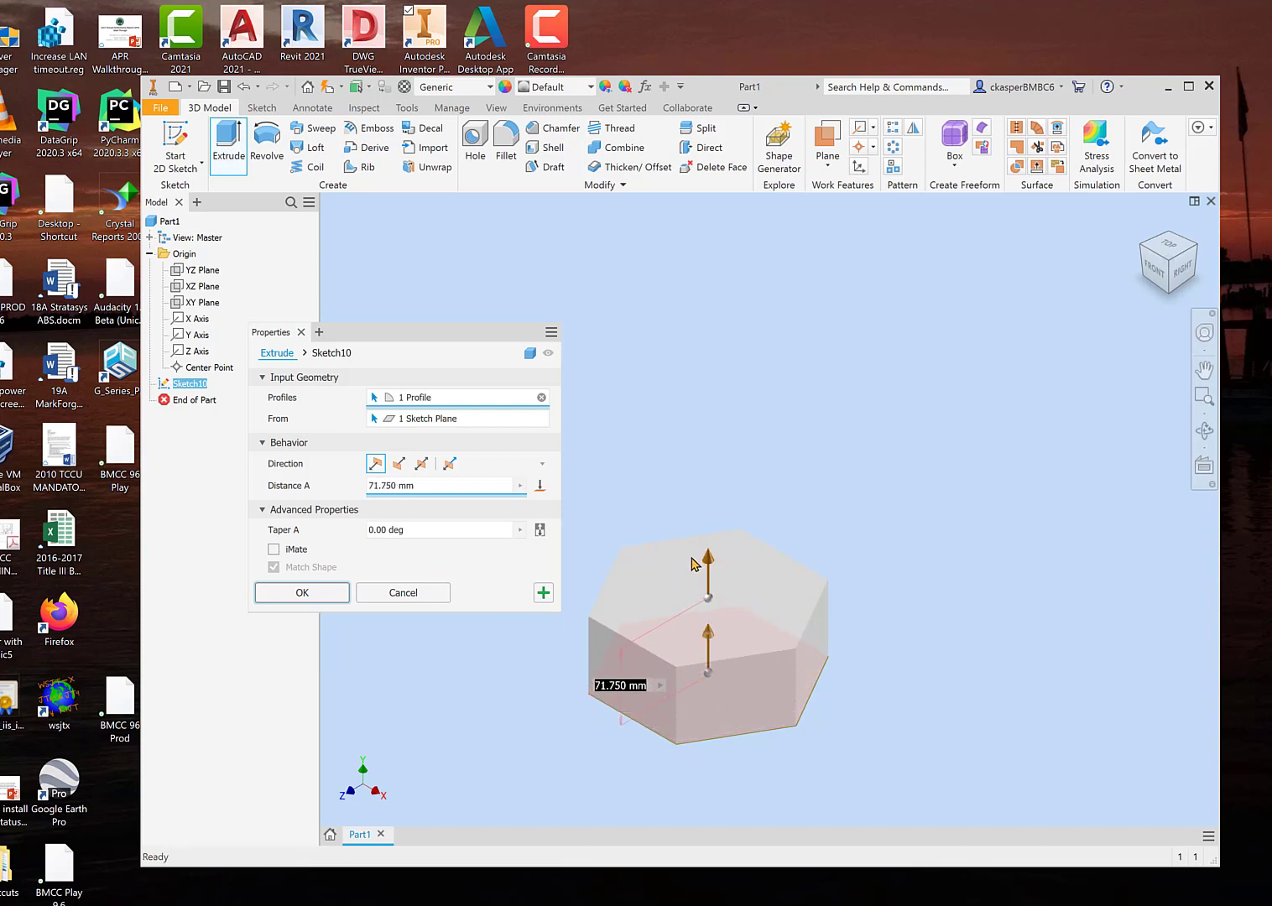
{"action": "middle_click_drag", "start_coordinate": [814, 641], "coordinate": [831, 605], "text": "shift"}
{"action": "left_click_drag", "start_coordinate": [712, 534], "coordinate": [713, 534]}
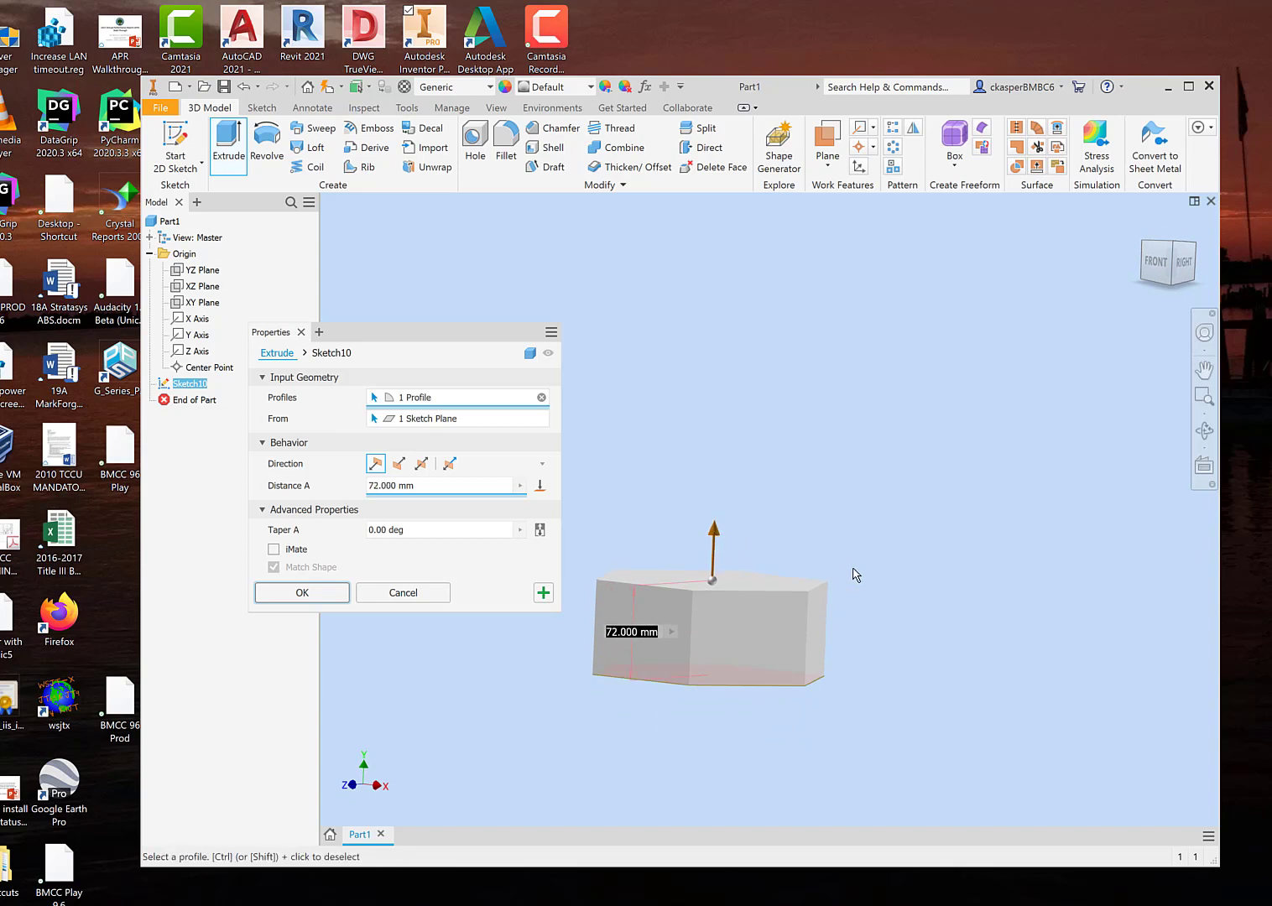
{"action": "left_click", "coordinate": [304, 593]}
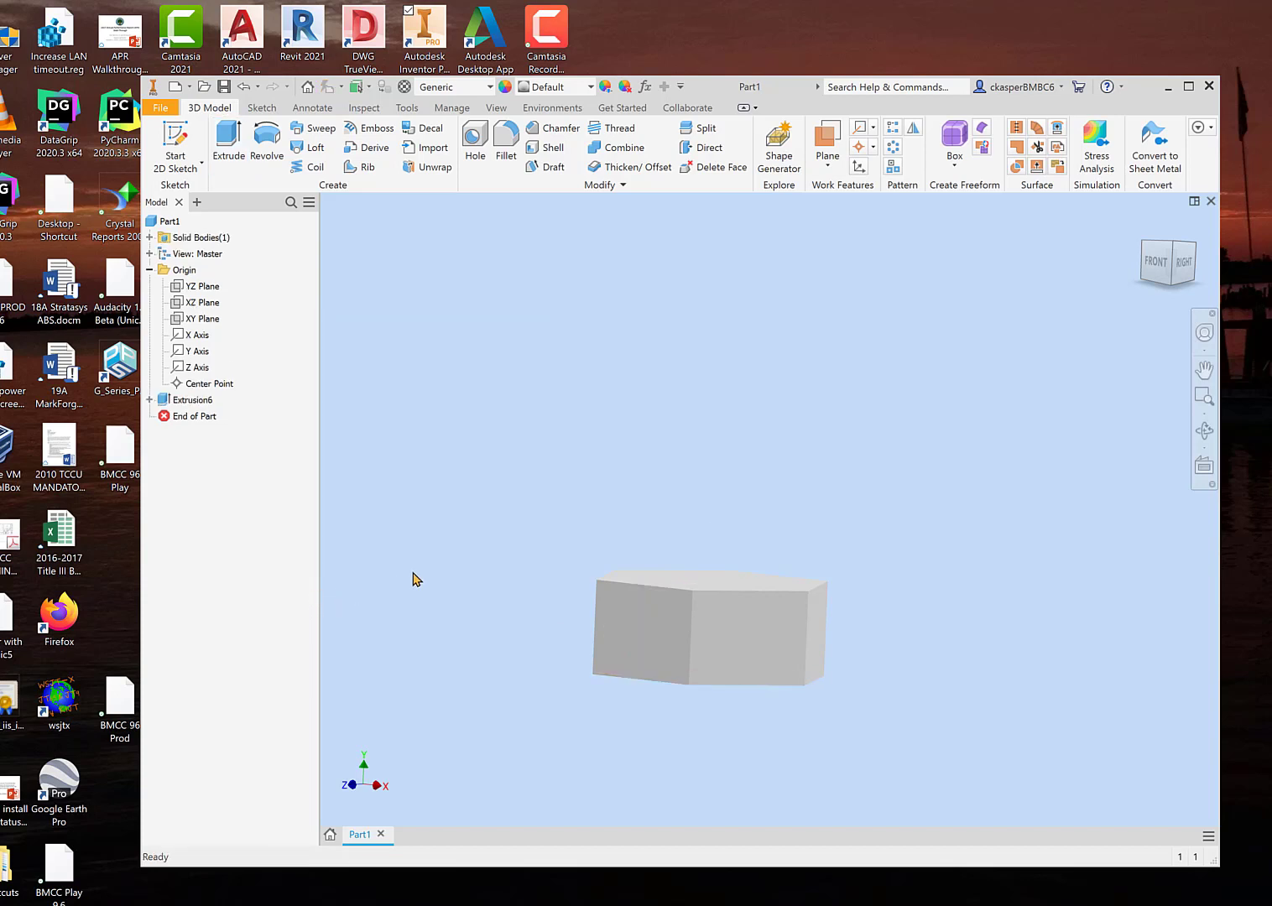
Step: Start a sketch on the hexagonal block's top face and project one of its edges into it
{"action": "middle_click_drag", "start_coordinate": [412, 579], "coordinate": [405, 618], "text": "shift"}
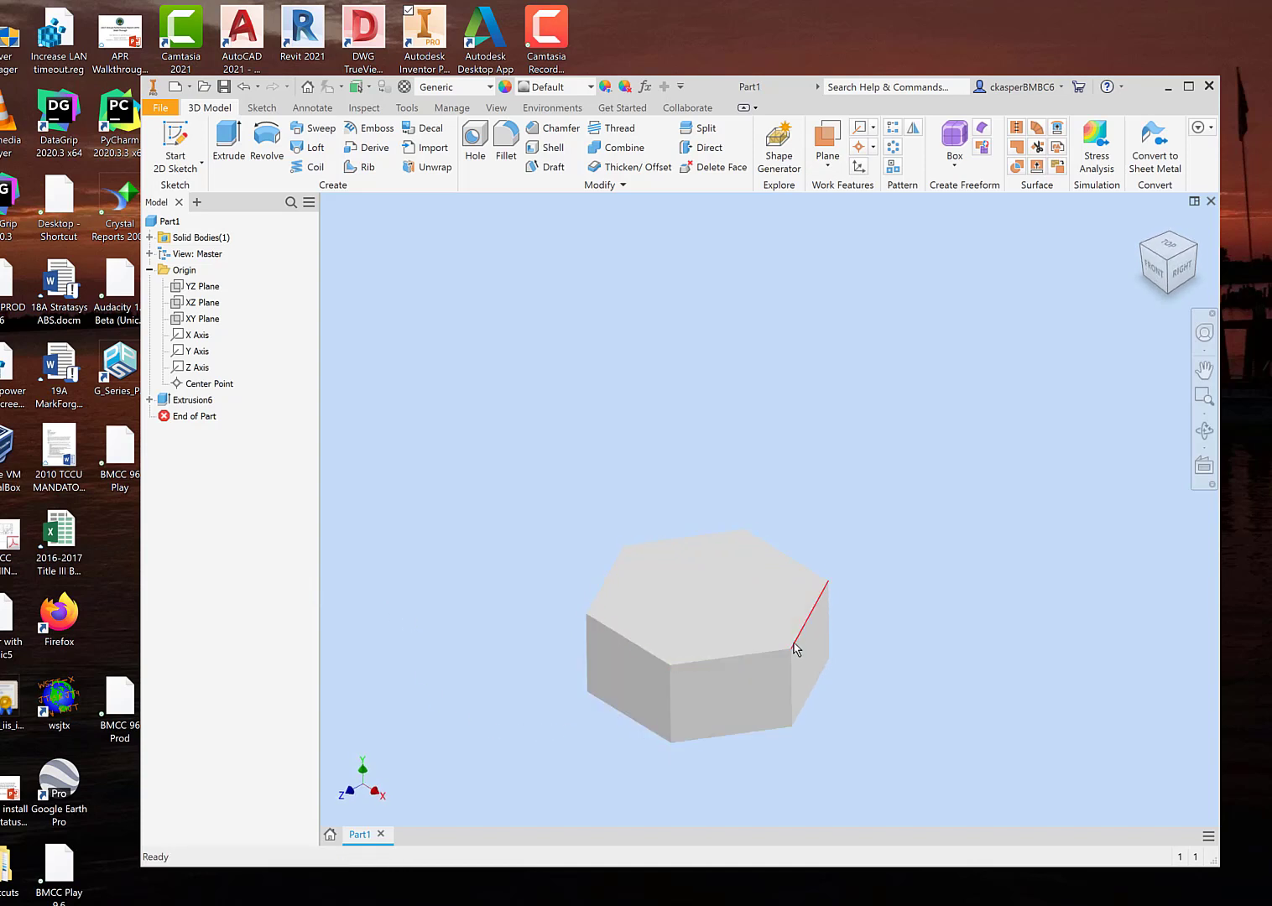
{"action": "middle_click_drag", "start_coordinate": [852, 554], "coordinate": [861, 509], "text": "shift"}
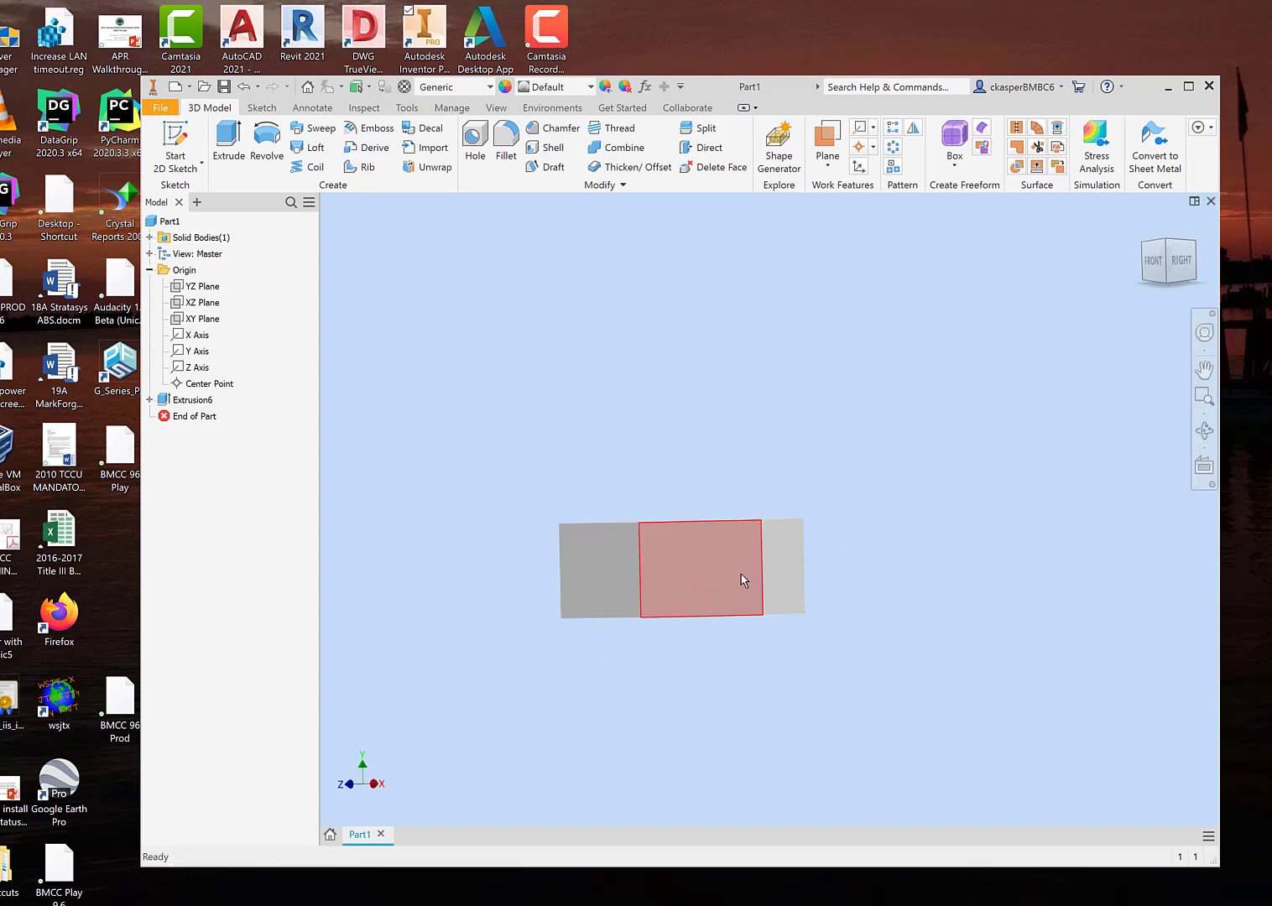
{"action": "middle_click_drag", "start_coordinate": [905, 537], "coordinate": [863, 596], "text": "shift"}
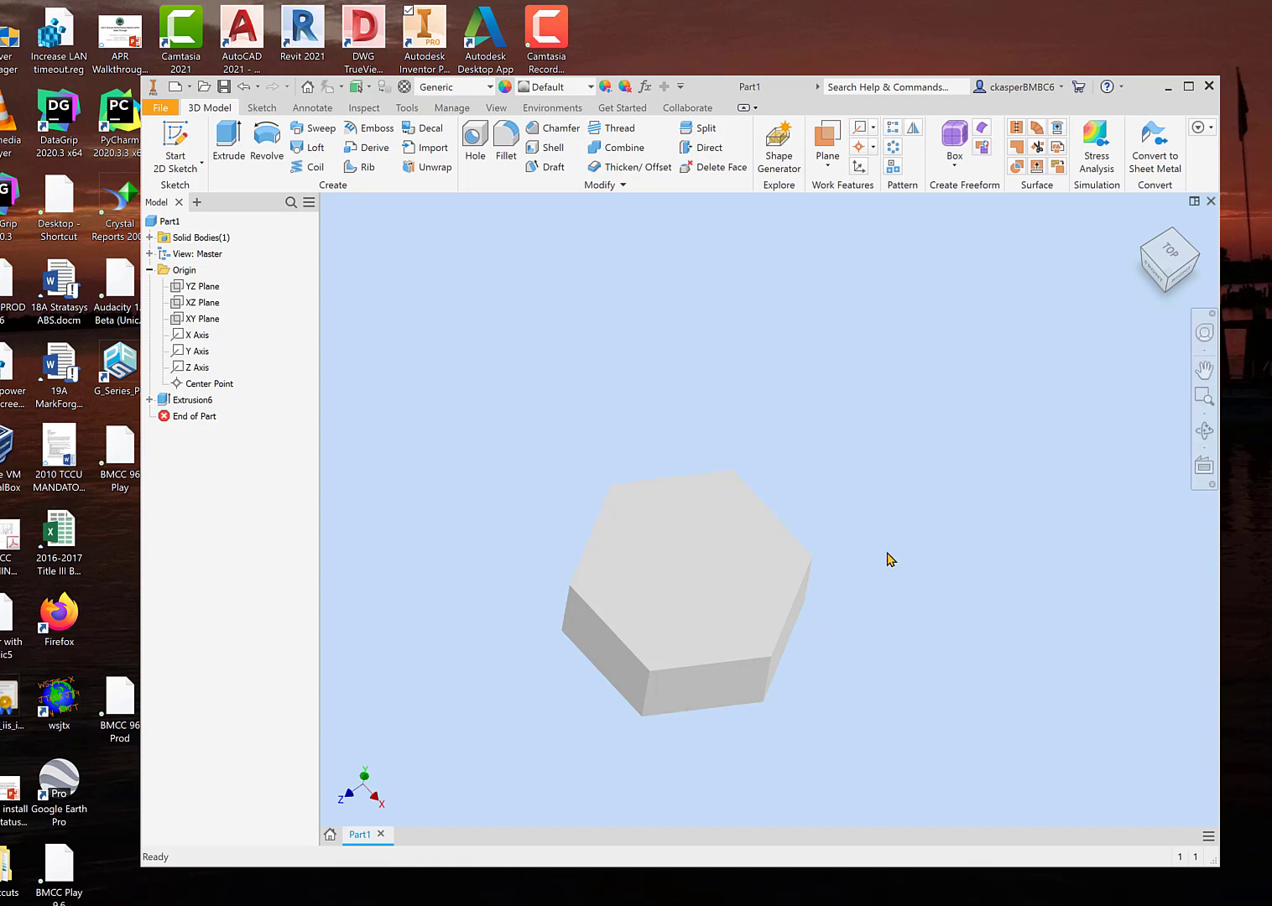
{"action": "left_click", "coordinate": [691, 577]}
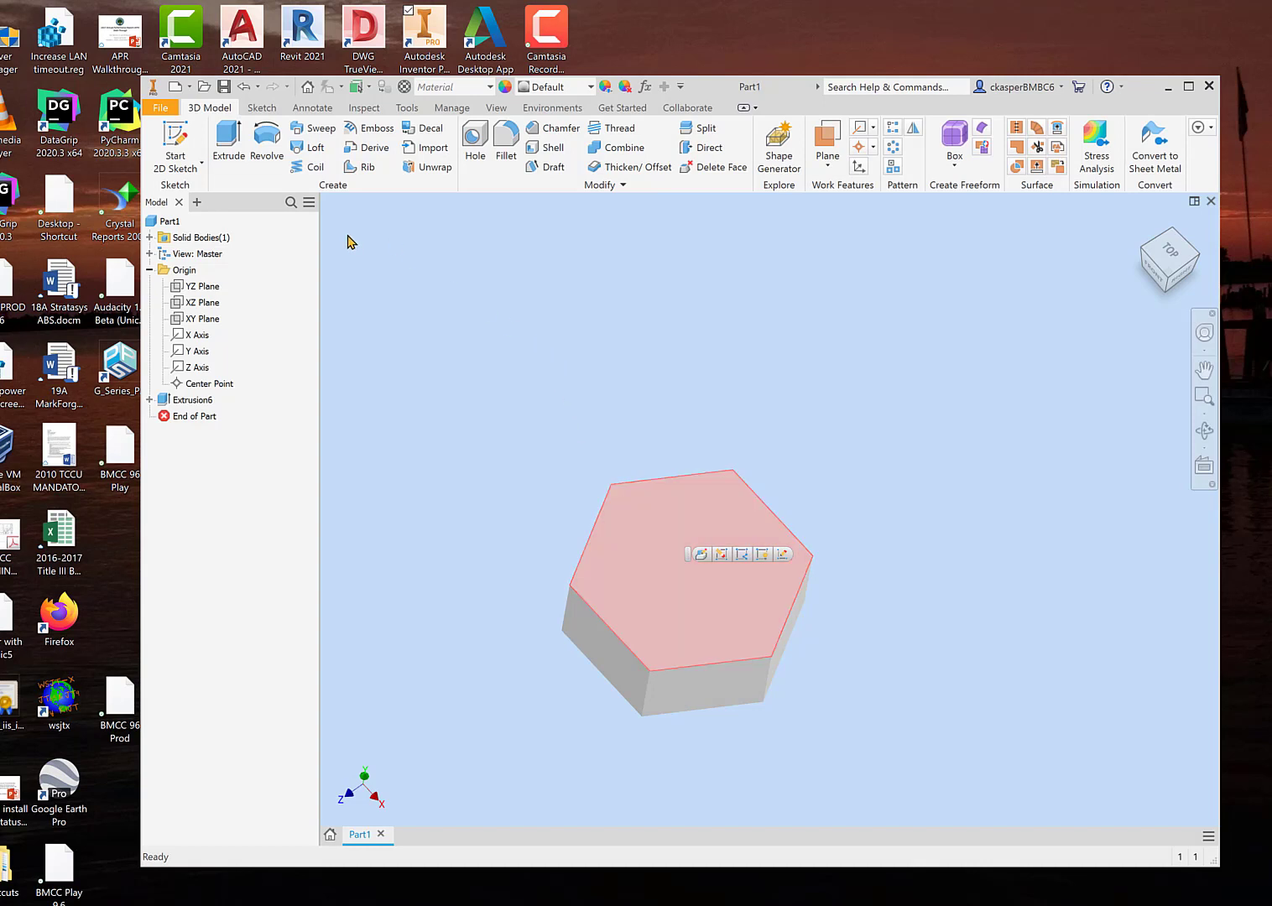
{"action": "left_click", "coordinate": [176, 138]}
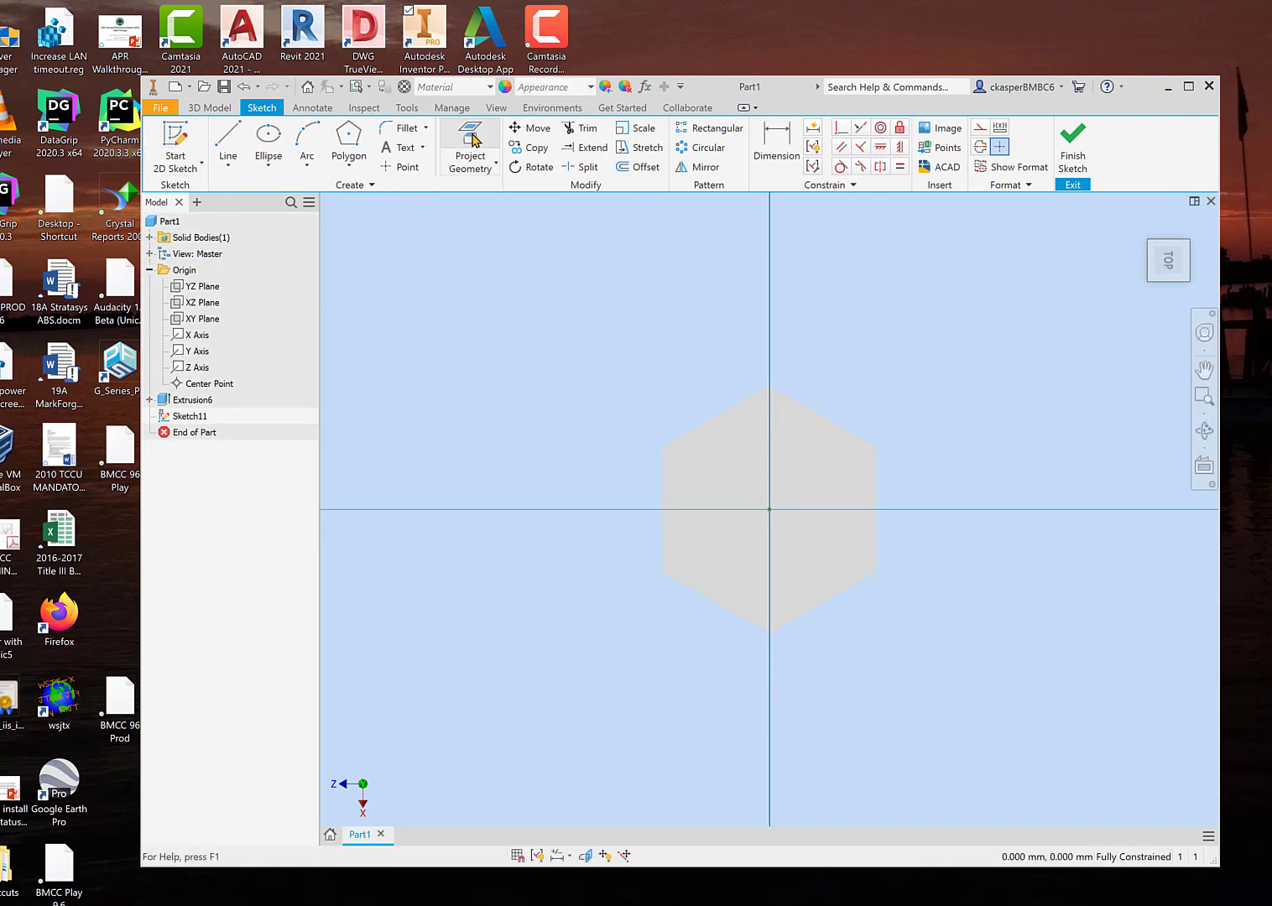
{"action": "left_click", "coordinate": [474, 141]}
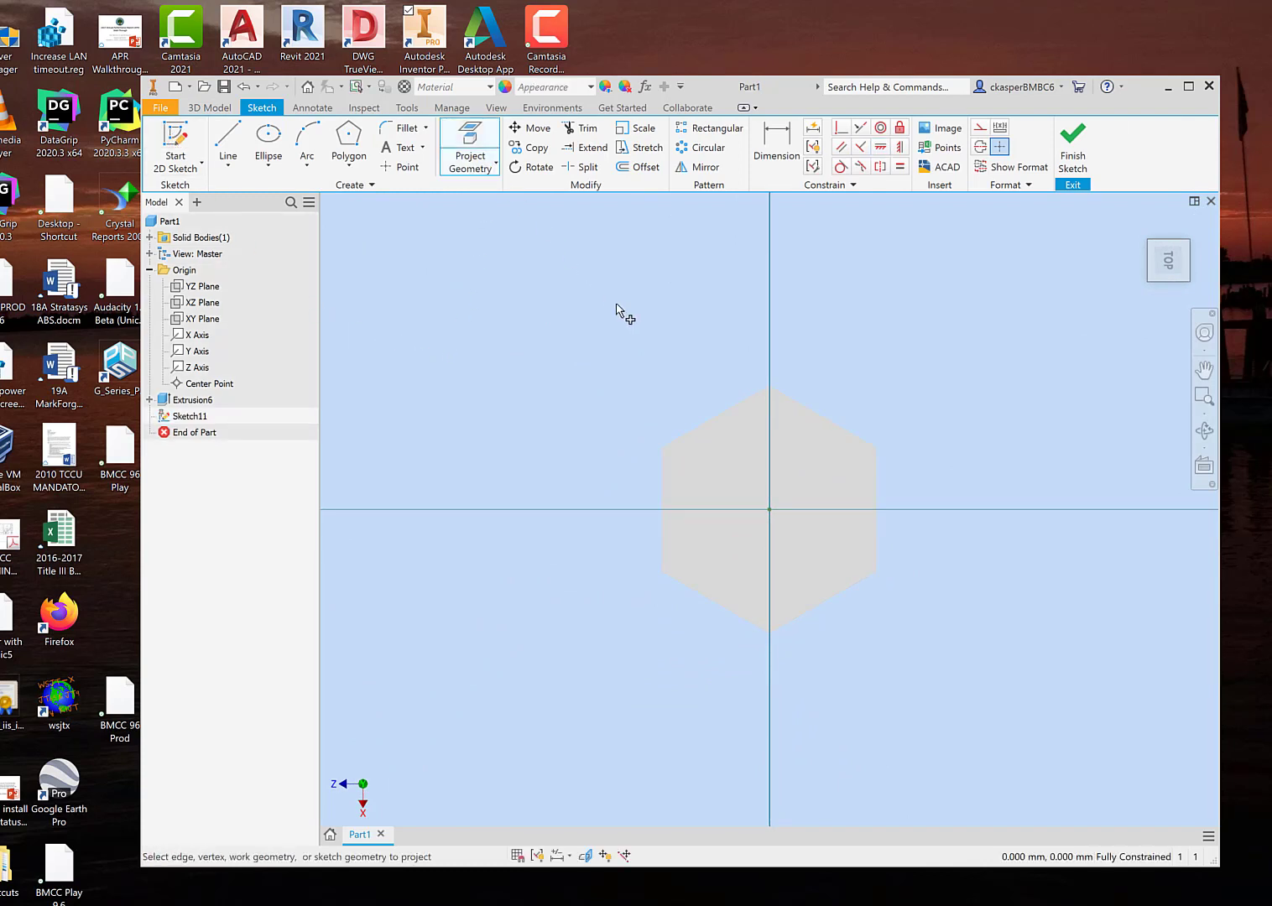
{"action": "left_click", "coordinate": [717, 420]}
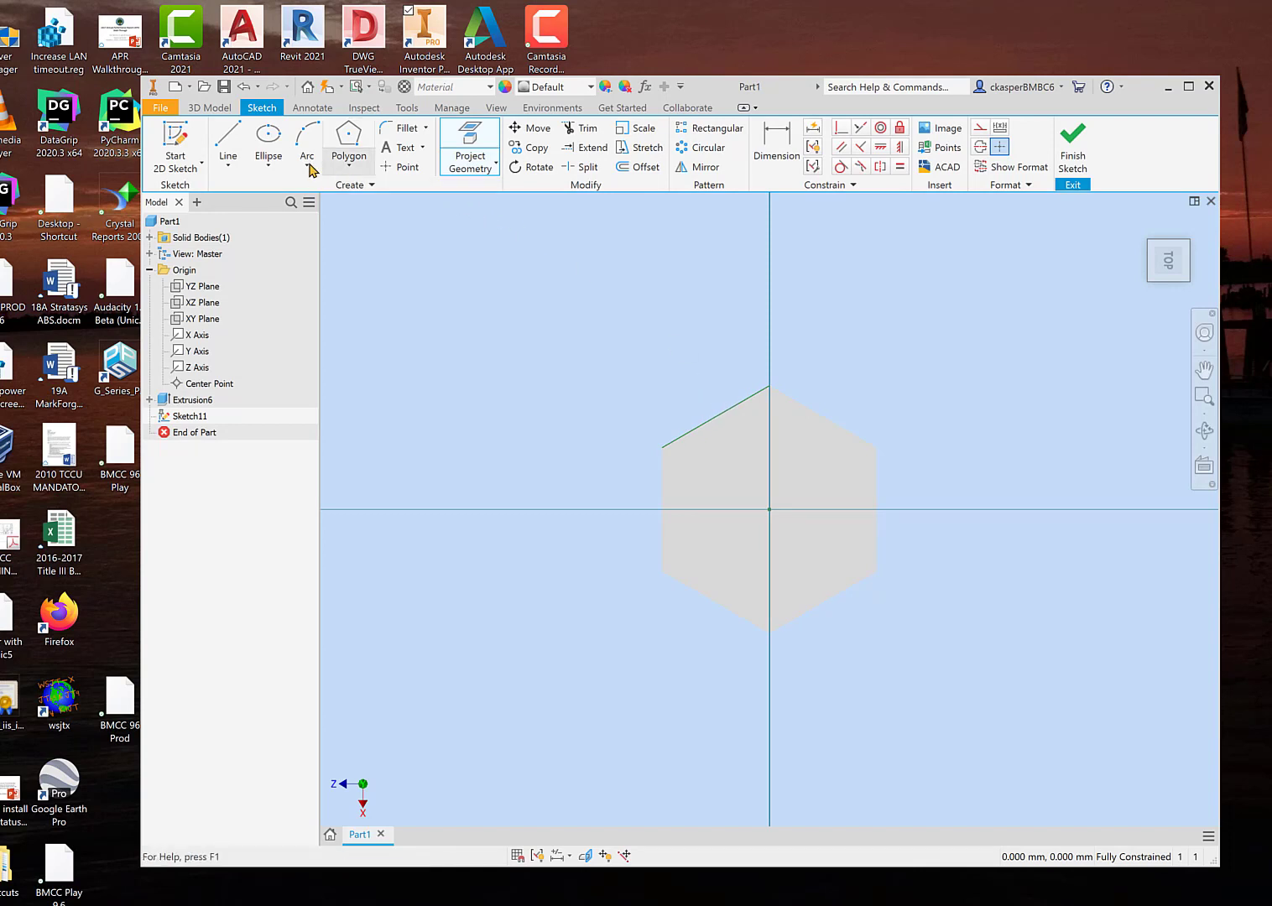
Step: Draw a centre-point circle from the origin, tangent to the projected edge, and finish the sketch
{"action": "left_click", "coordinate": [268, 164]}
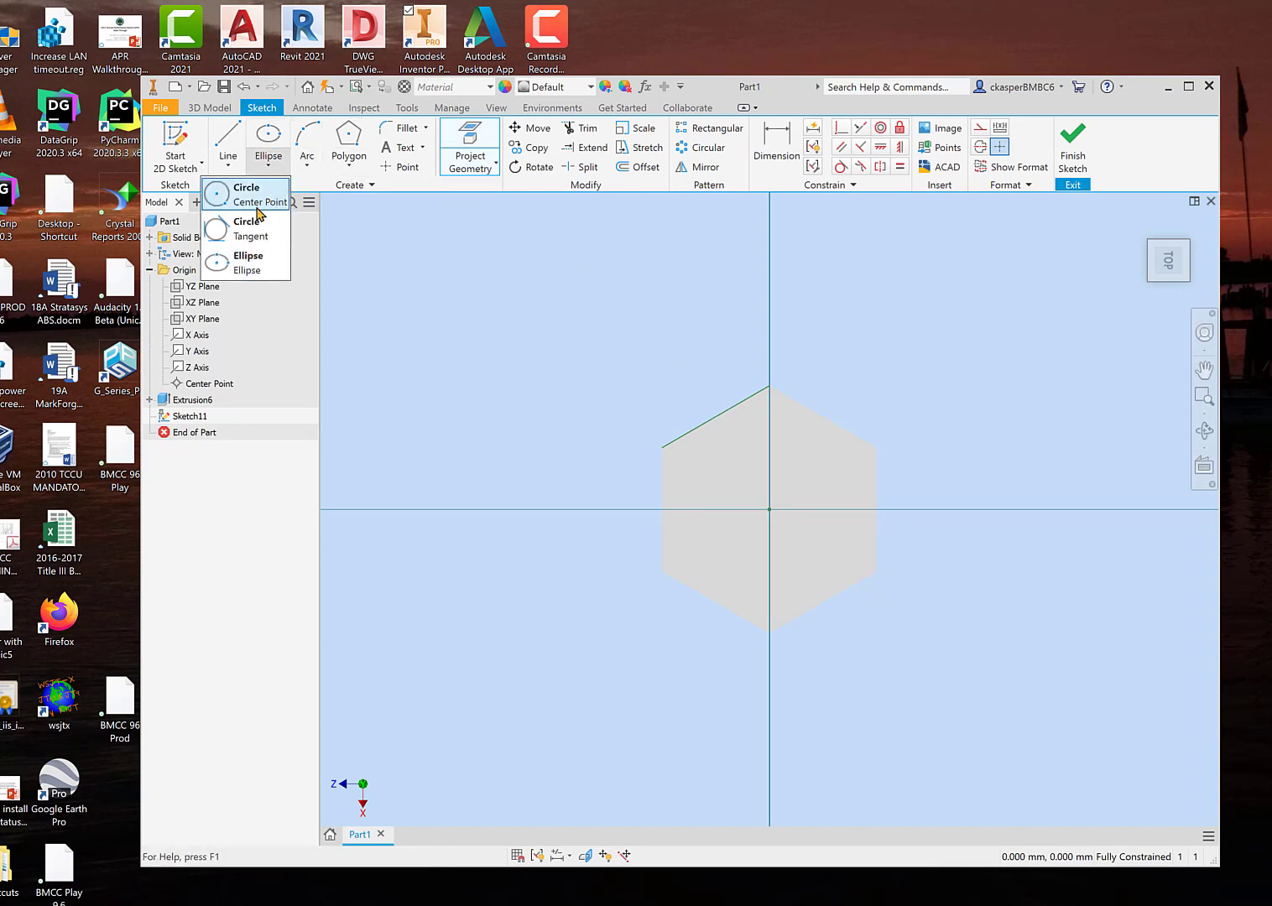
{"action": "left_click", "coordinate": [257, 207]}
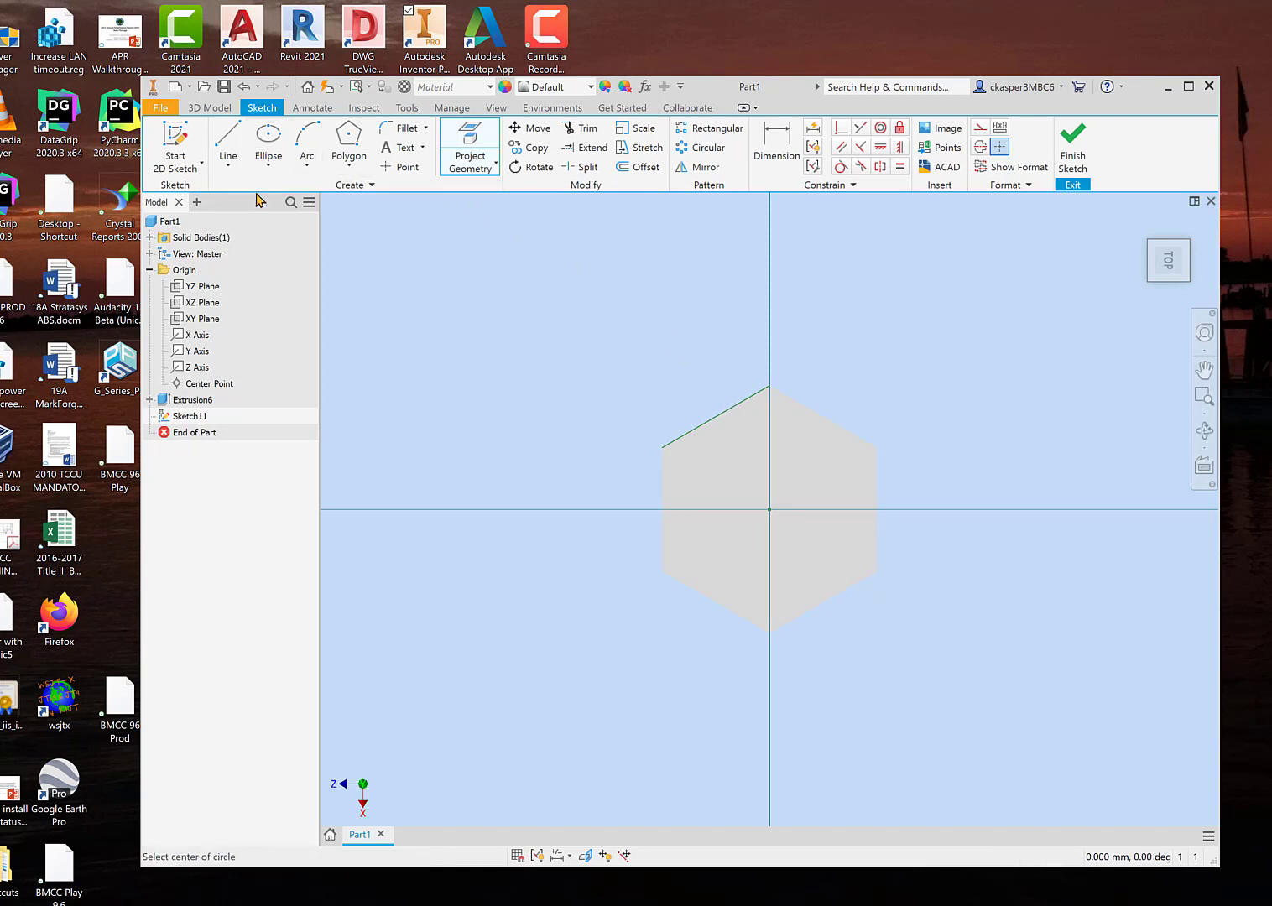
{"action": "left_click", "coordinate": [769, 510]}
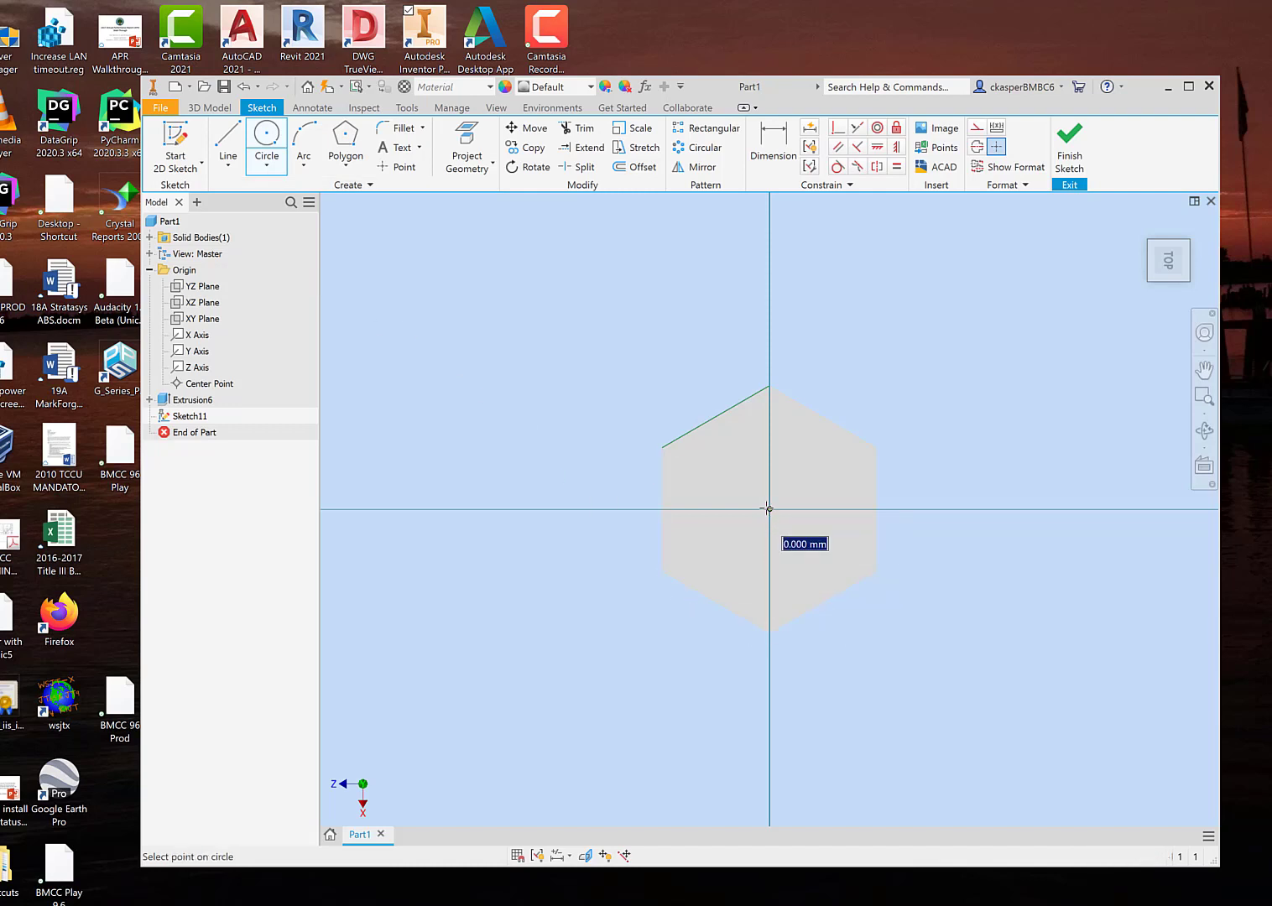
{"action": "left_click", "coordinate": [715, 417]}
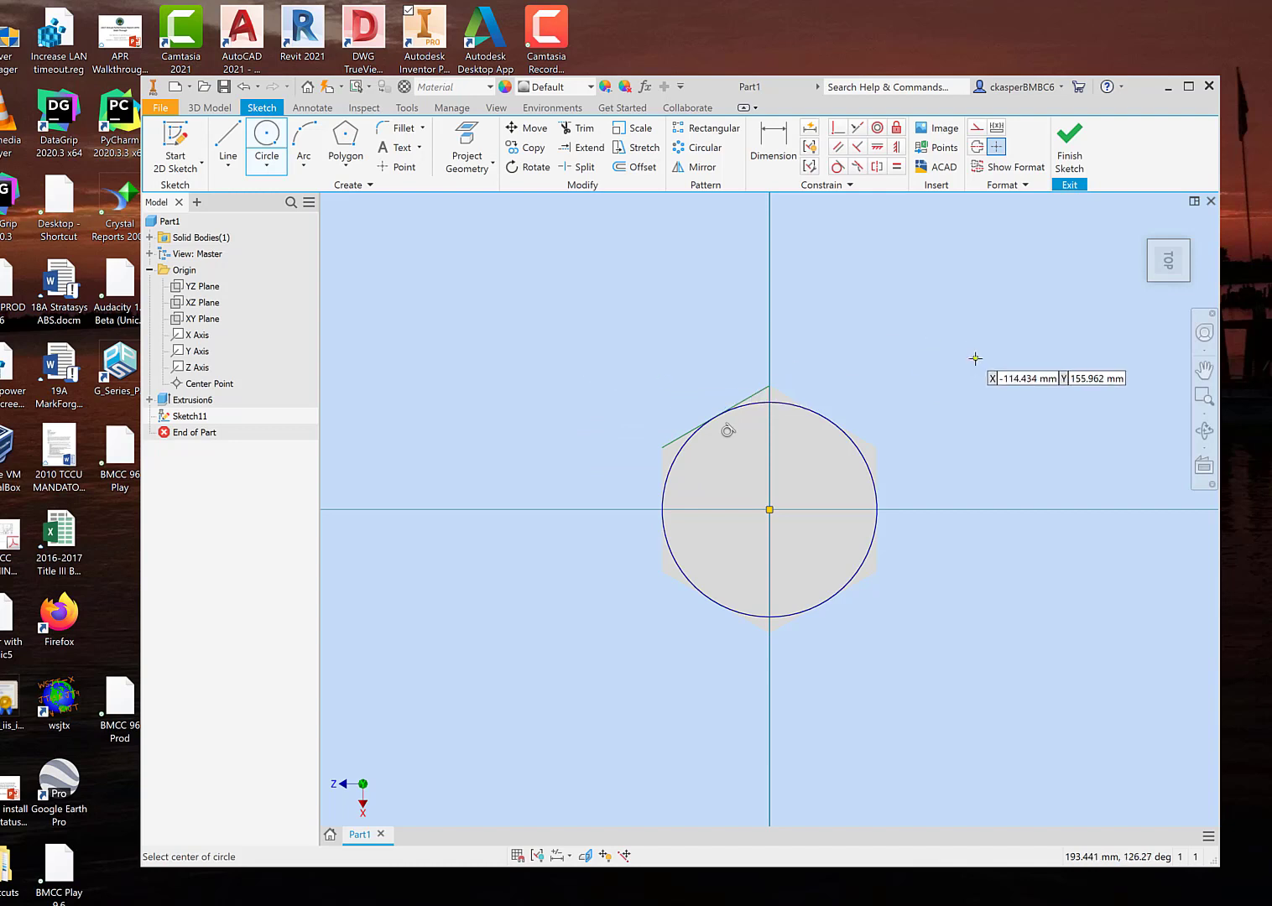
{"action": "left_click", "coordinate": [1069, 150]}
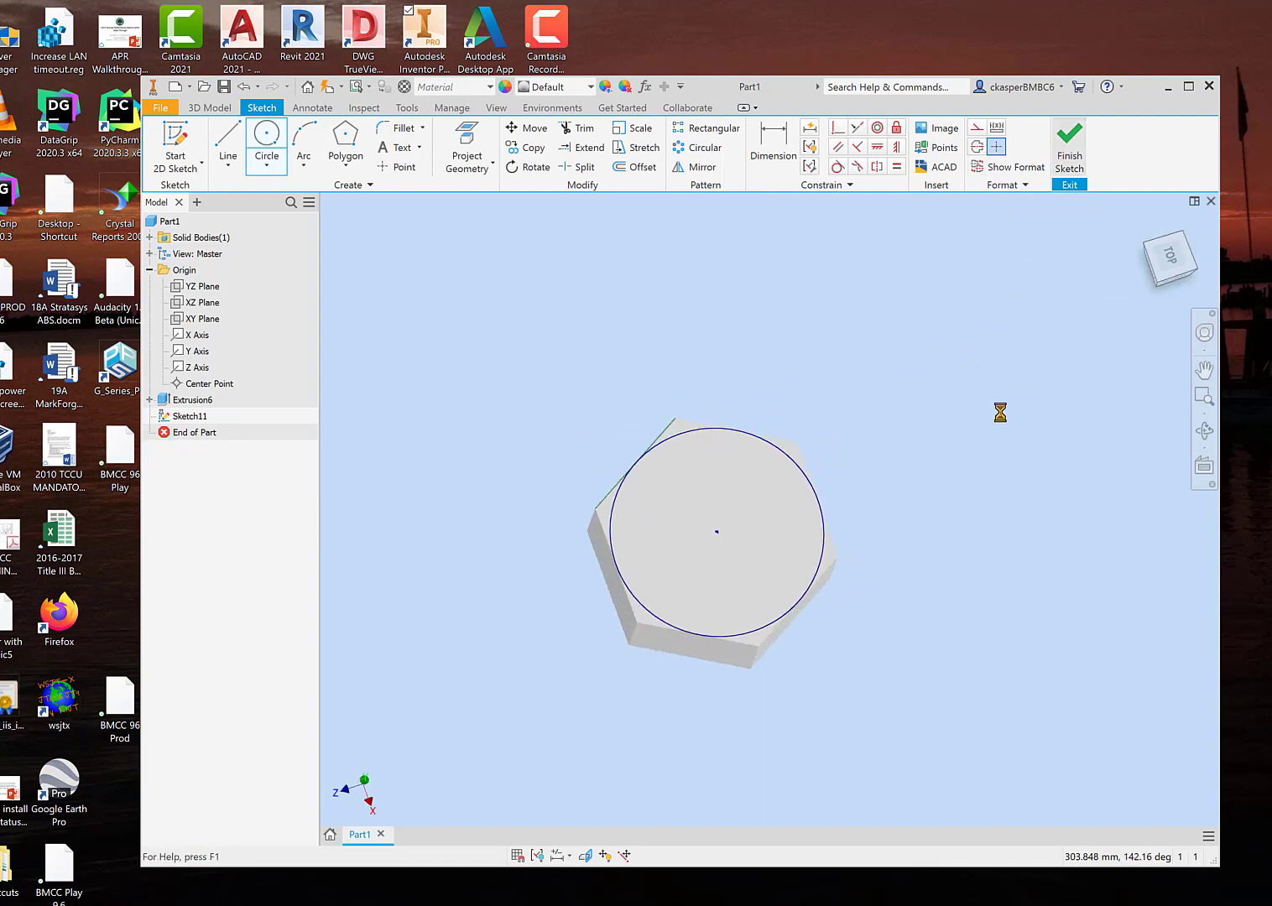
Step: Set up an extrusion of the circle 72 mm down into the hexagonal block, using the Intersect operation
{"action": "mouse_move", "coordinate": [941, 520]}
{"action": "middle_mouse_down", "text": "shift"}
{"action": "mouse_move", "coordinate": [948, 485]}
{"action": "mouse_move", "coordinate": [931, 508]}
{"action": "middle_mouse_up", "text": "shift"}
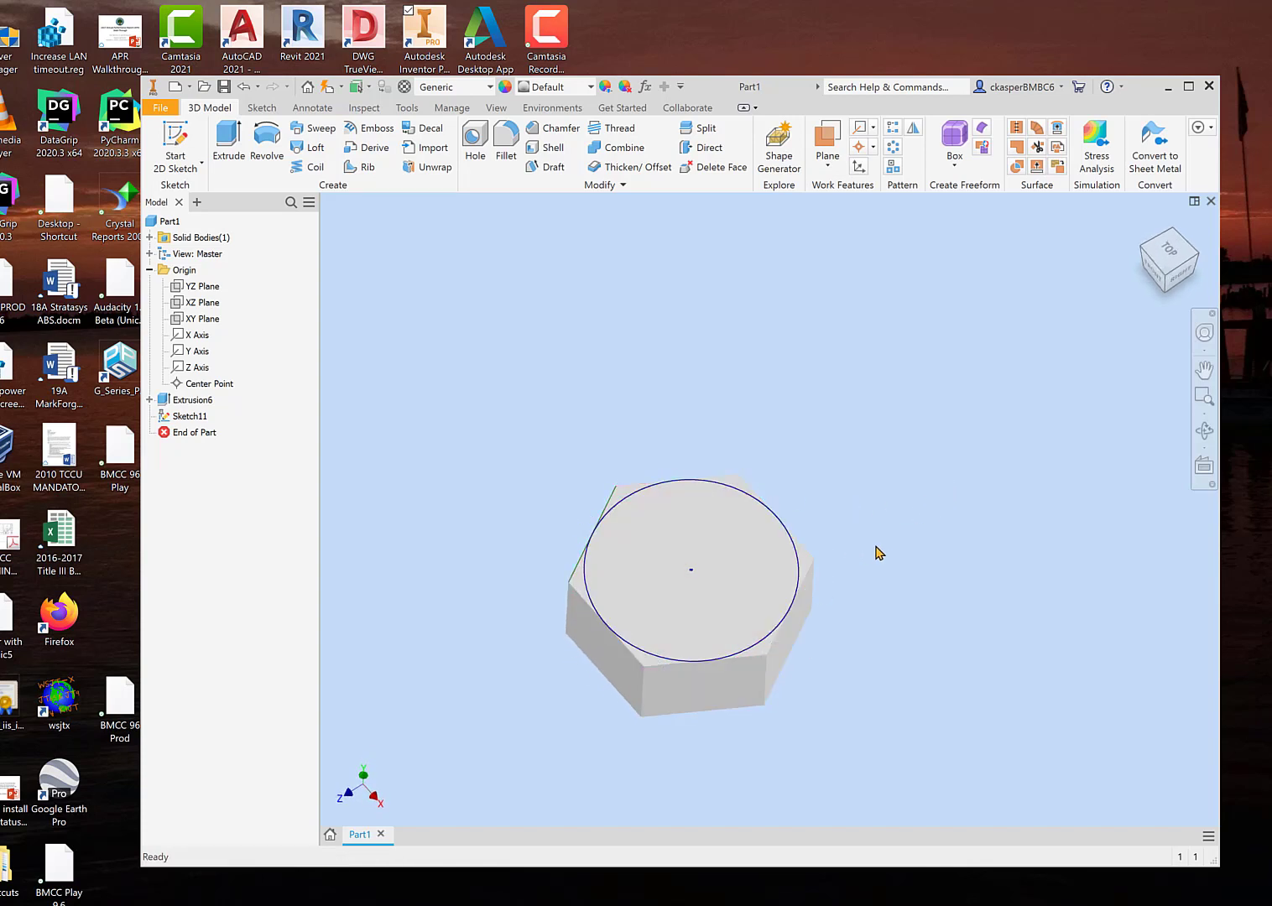
{"action": "middle_click_drag", "start_coordinate": [878, 551], "coordinate": [880, 508], "text": "shift"}
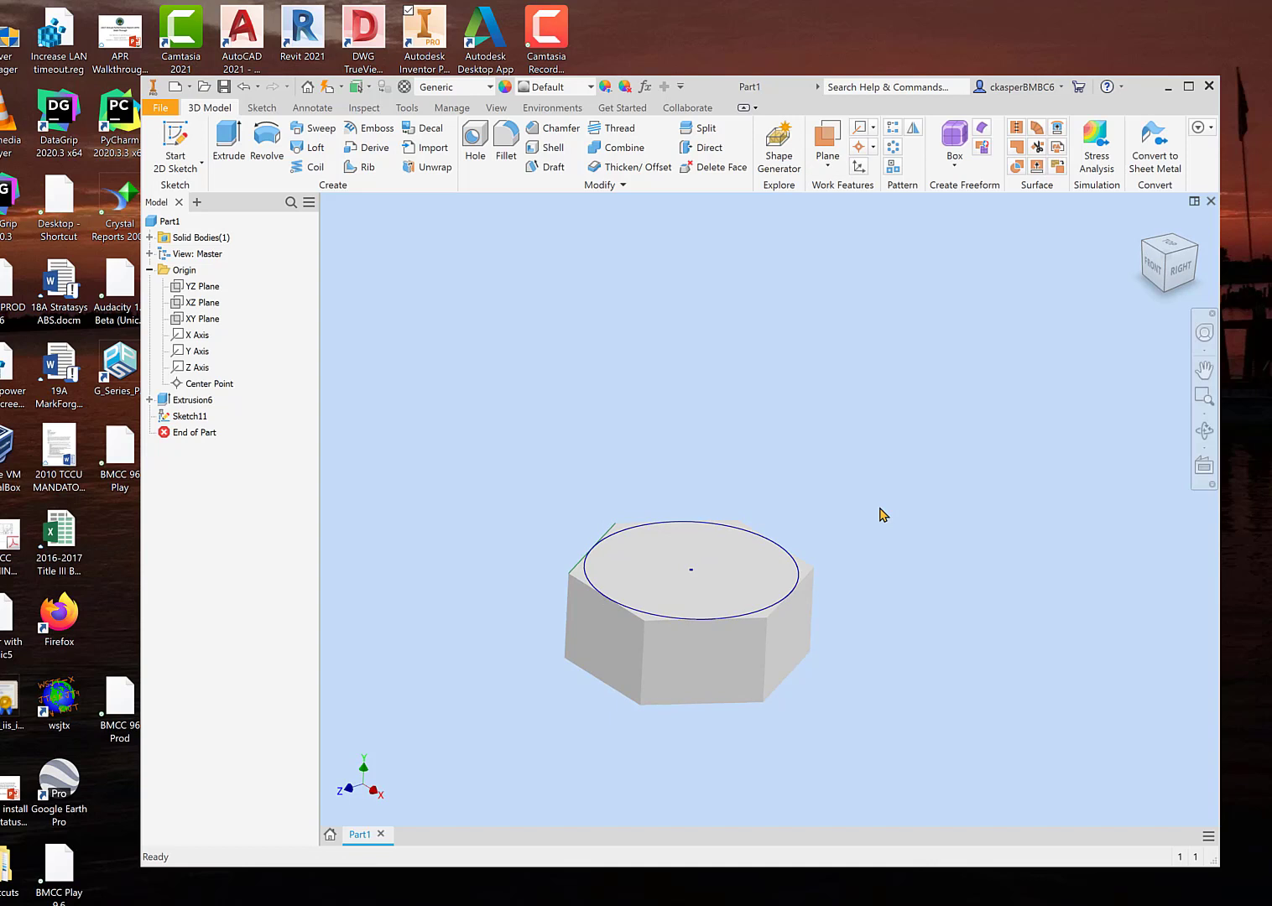
{"action": "middle_click_drag", "start_coordinate": [880, 509], "coordinate": [928, 461], "text": "shift"}
{"action": "left_click", "coordinate": [231, 151]}
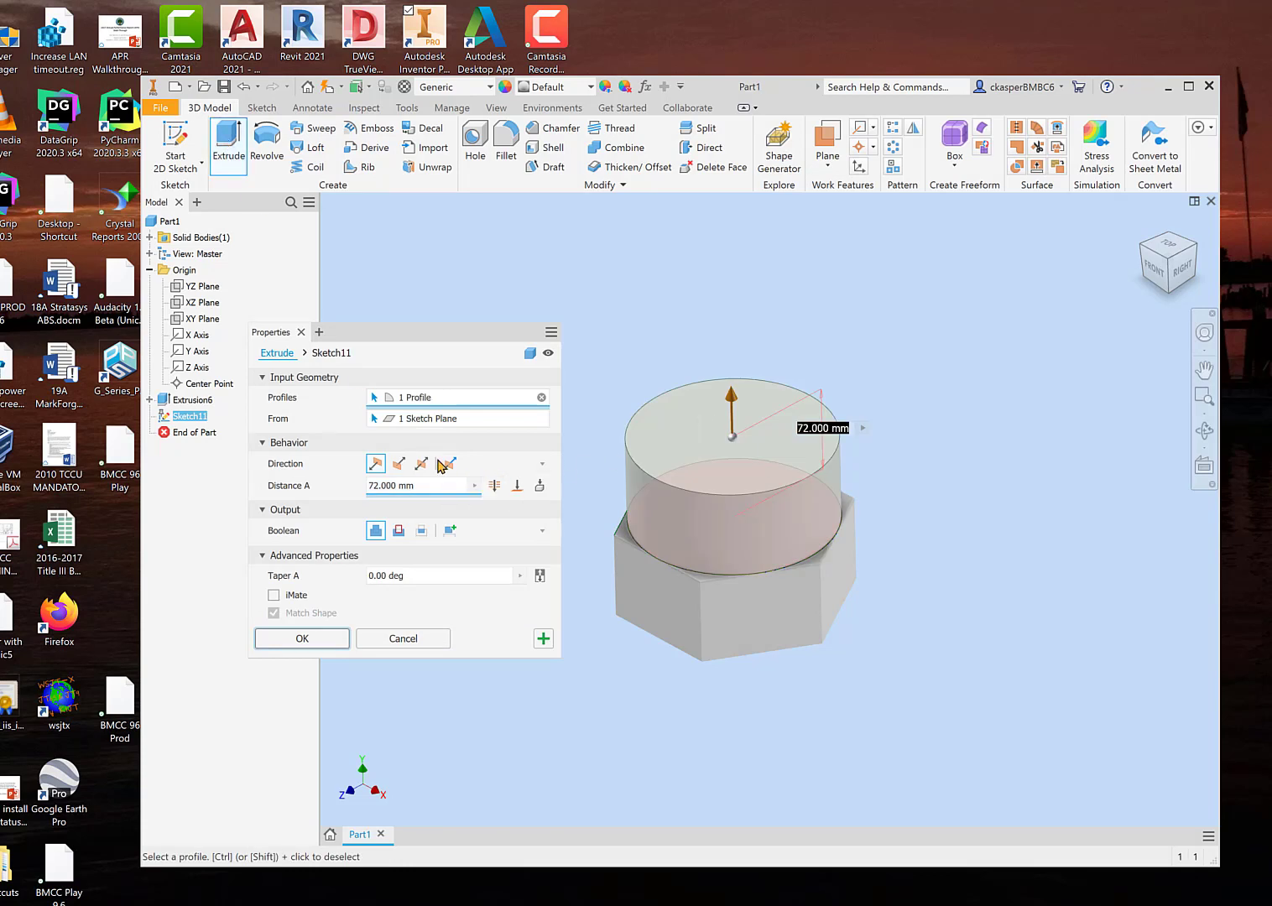
{"action": "left_click", "coordinate": [398, 464]}
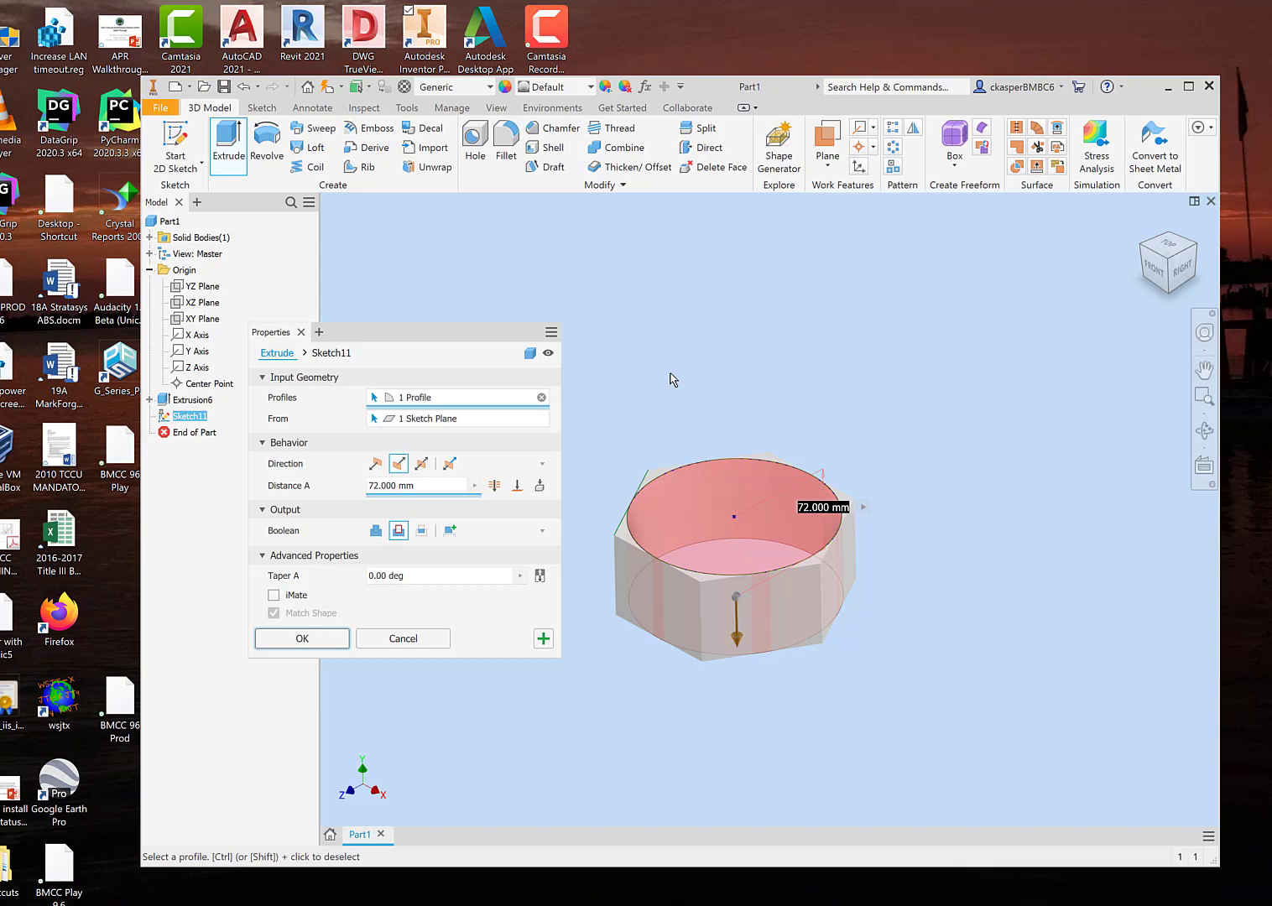
{"action": "left_click", "coordinate": [423, 533]}
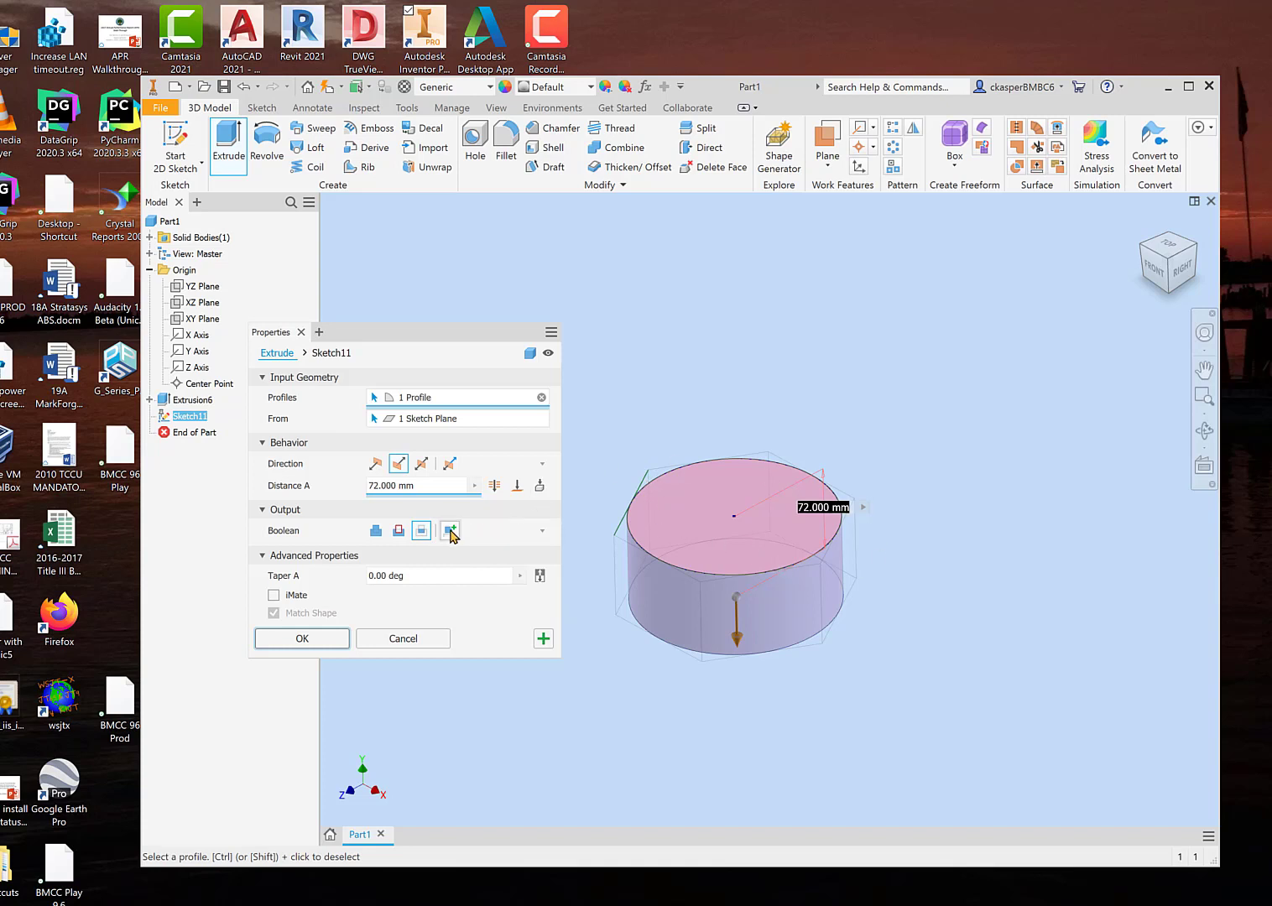
Step: Try depths of 58.5 mm, 88.5 mm and 27 mm for the circle's intersecting extrusion
{"action": "mouse_move", "coordinate": [736, 640]}
{"action": "left_mouse_down"}
{"action": "mouse_move", "coordinate": [735, 601]}
{"action": "mouse_move", "coordinate": [733, 638]}
{"action": "mouse_move", "coordinate": [729, 625]}
{"action": "left_mouse_up"}
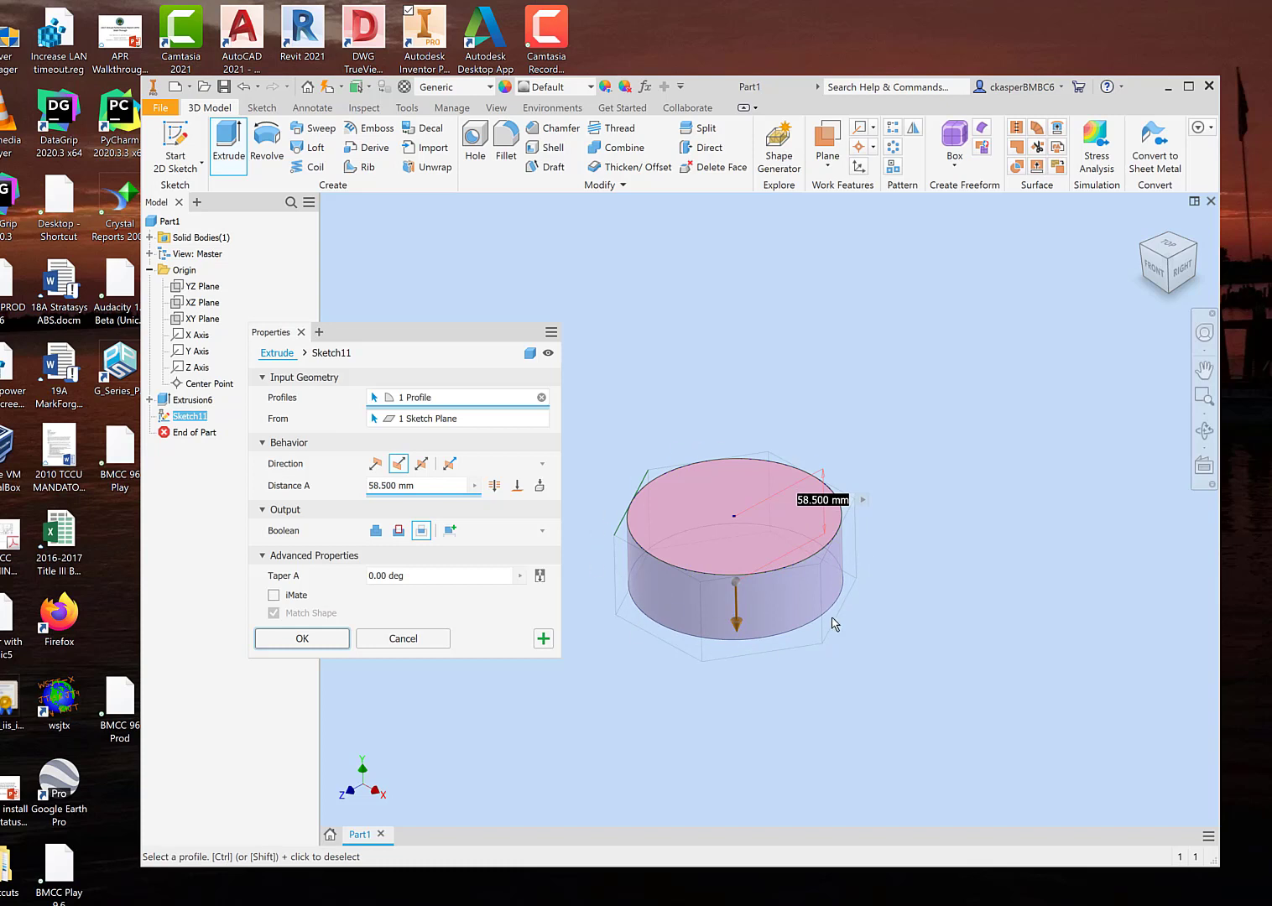
{"action": "left_click_drag", "start_coordinate": [737, 625], "coordinate": [741, 652]}
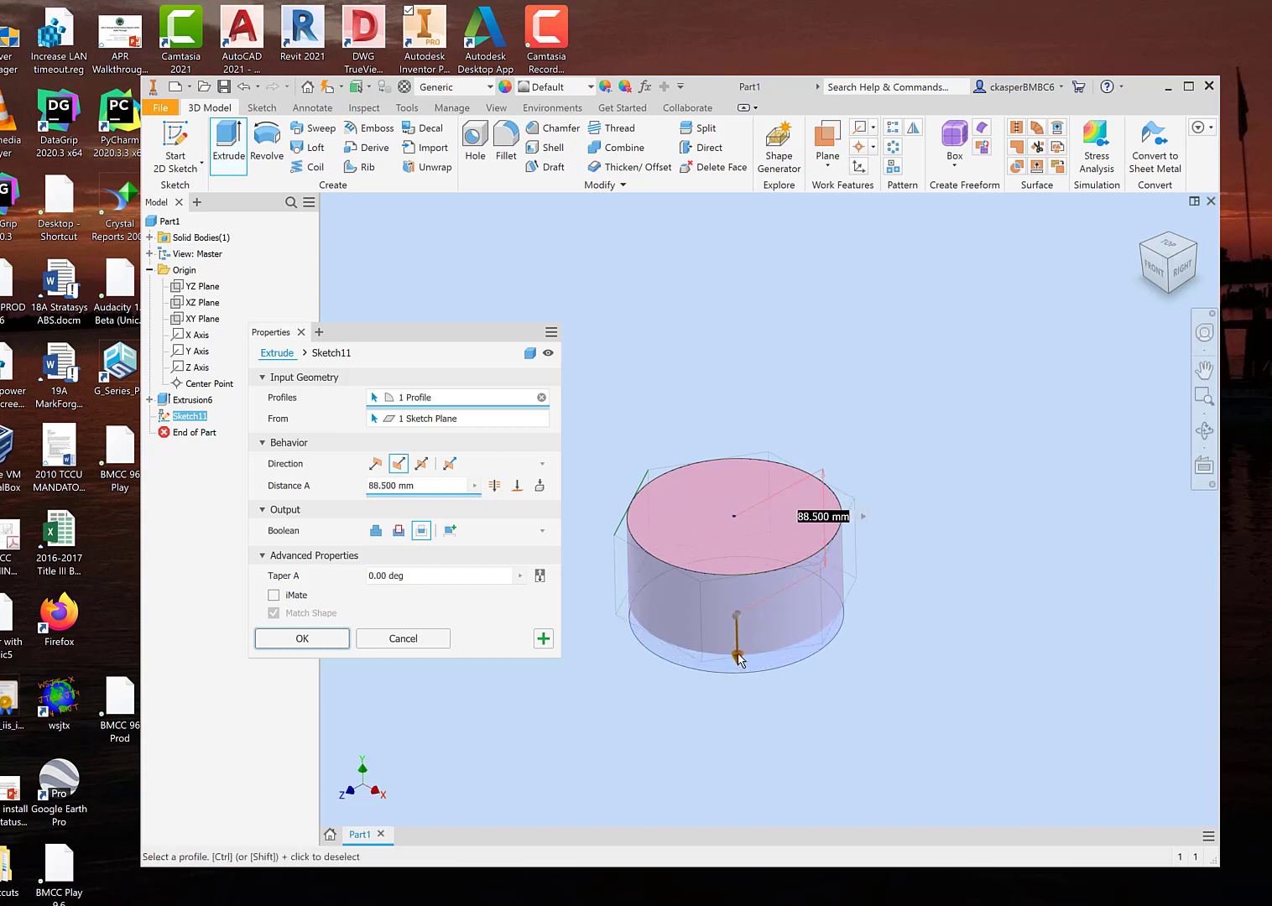
{"action": "left_click_drag", "start_coordinate": [737, 659], "coordinate": [736, 602]}
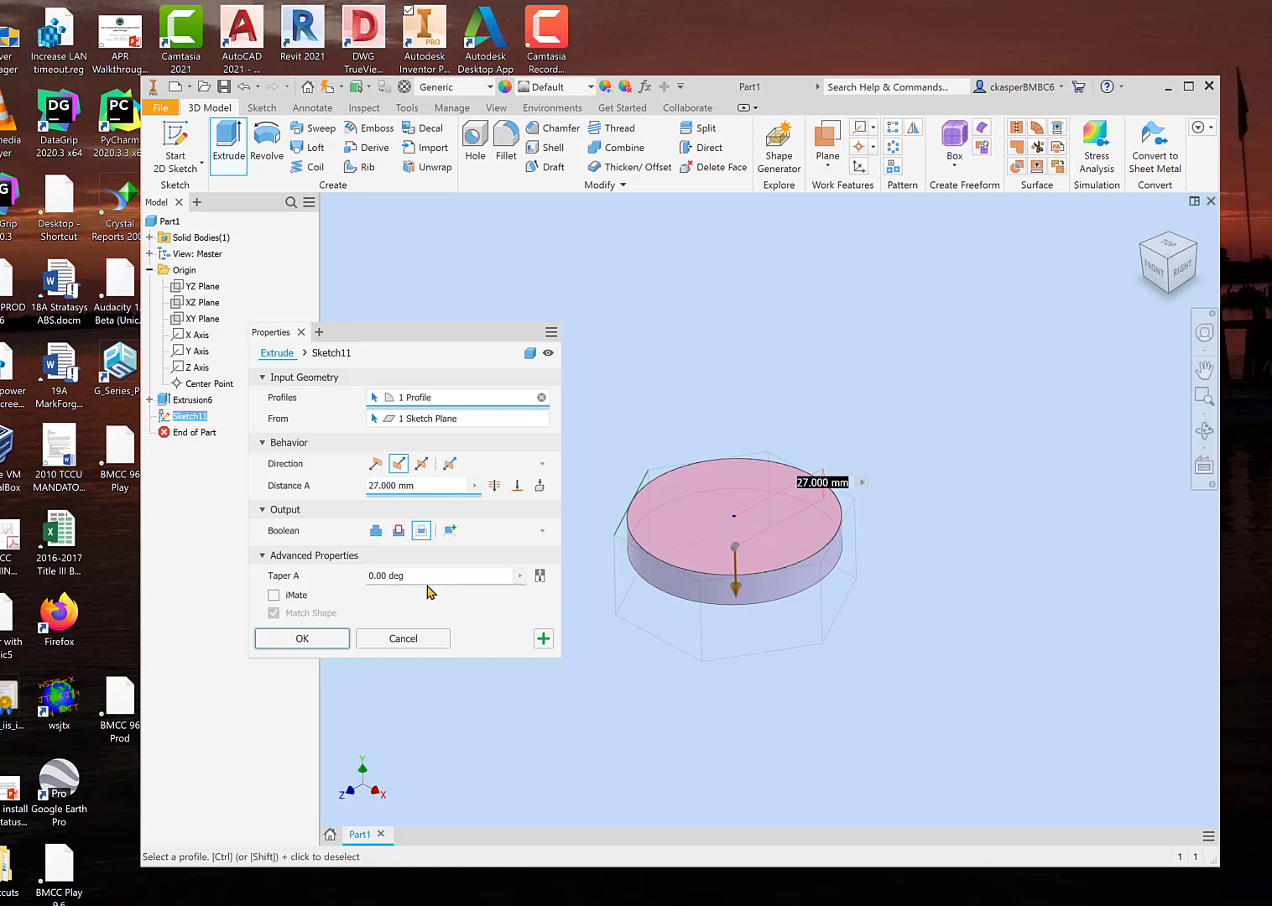
Step: Set the intersecting extrusion's taper to 30 degrees and deepen it to 76.25 mm
{"action": "left_click", "coordinate": [370, 574]}
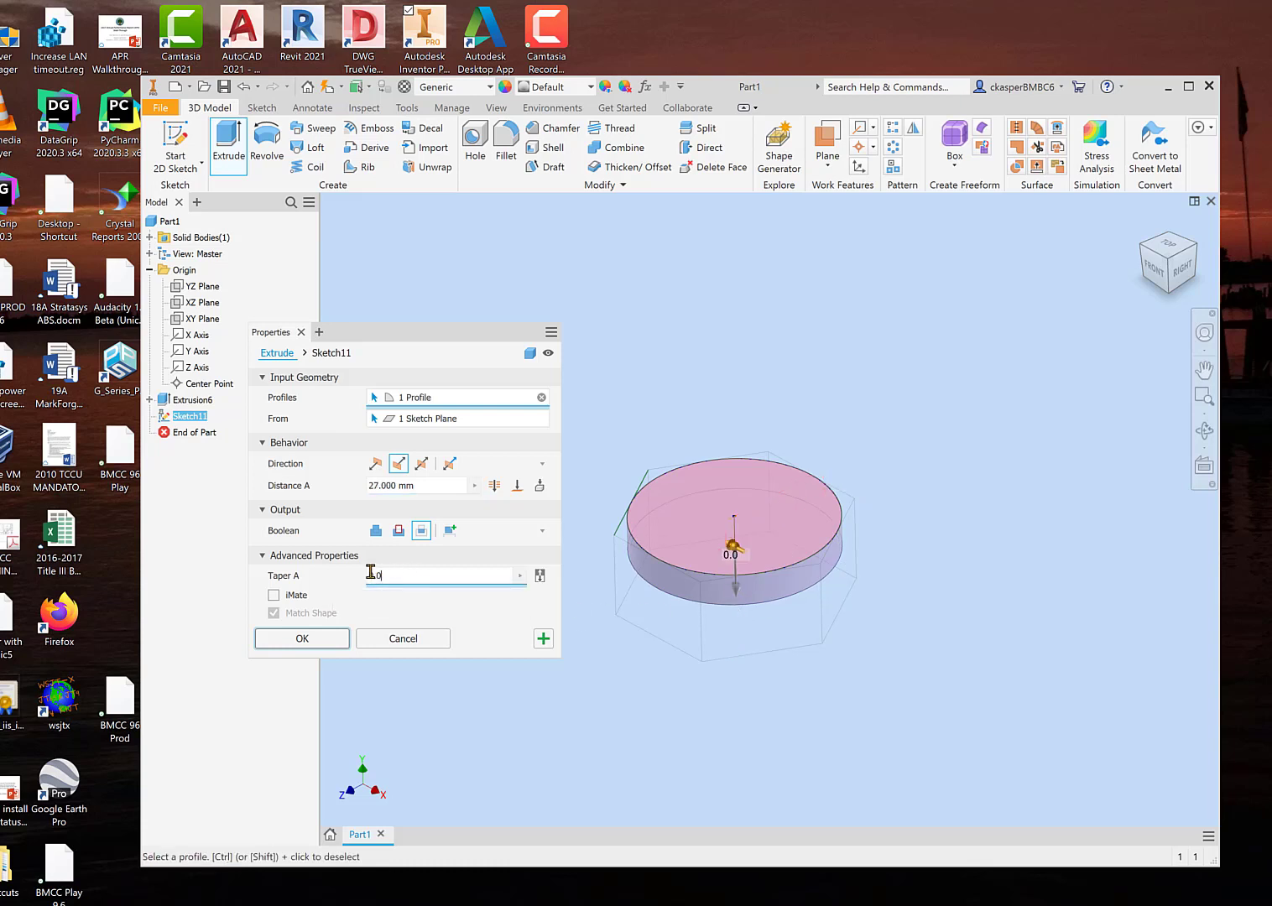
{"action": "left_click_drag", "start_coordinate": [370, 572], "coordinate": [349, 573]}
{"action": "type", "text": "30"}
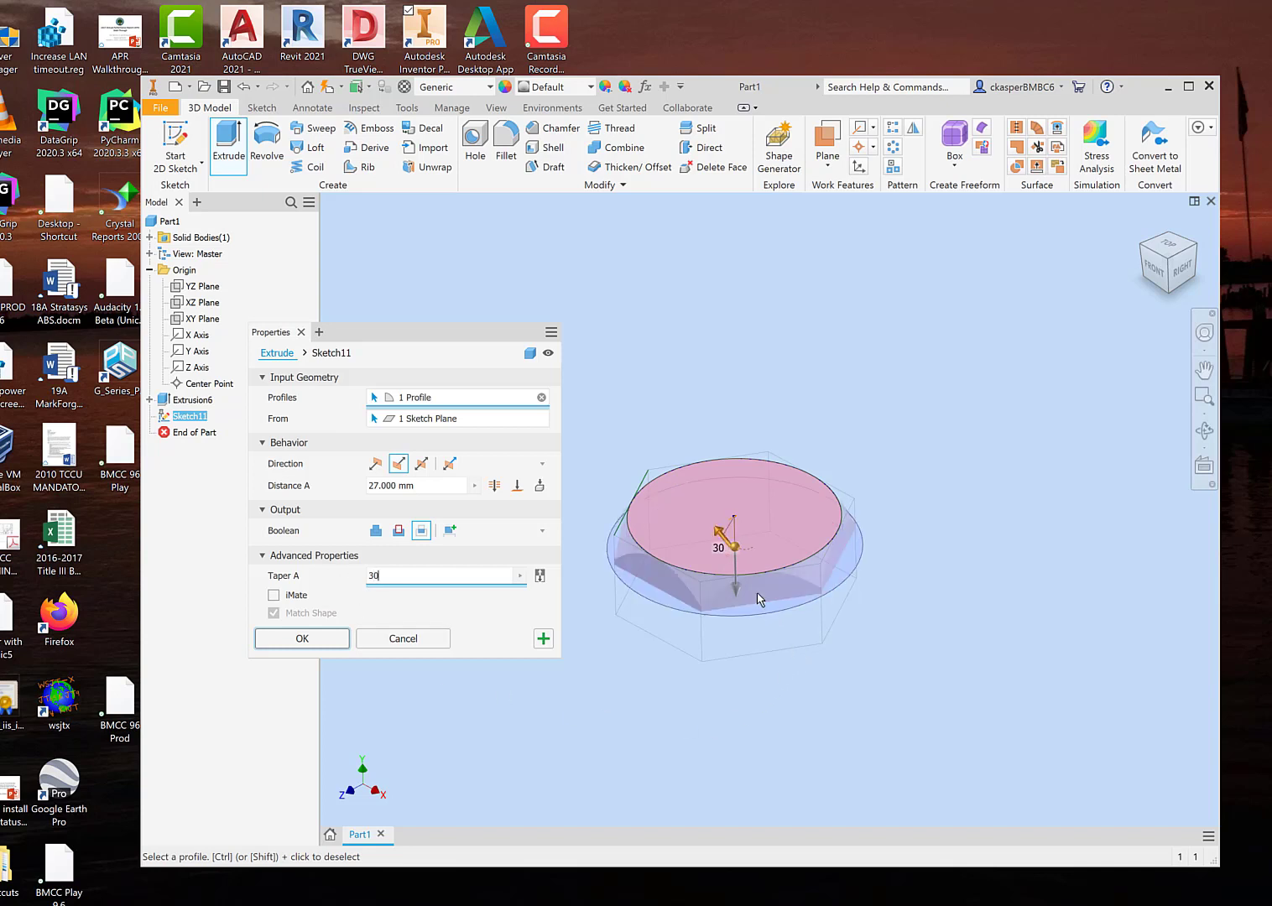
{"action": "left_click_drag", "start_coordinate": [735, 594], "coordinate": [749, 649]}
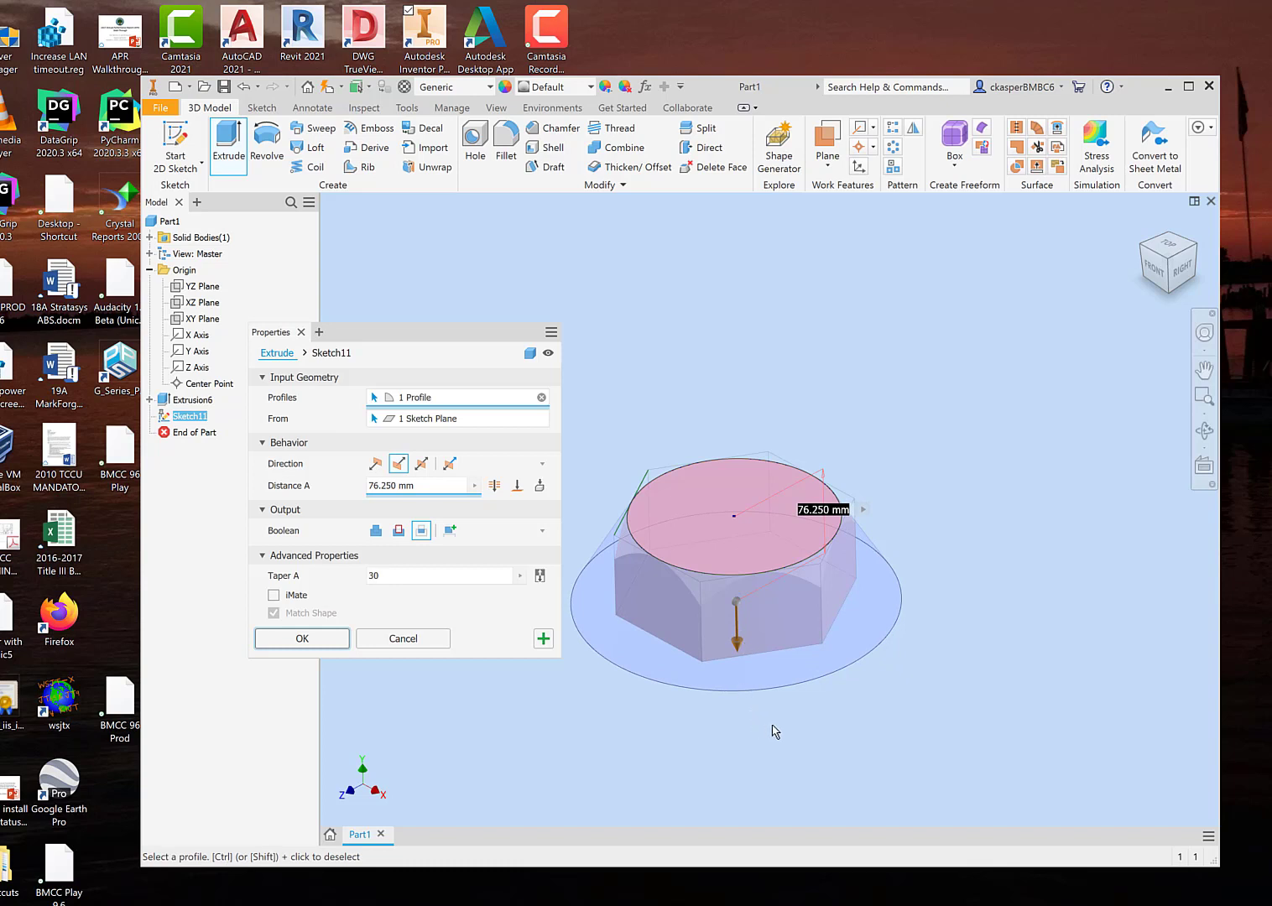
Step: Examine the tapered intersection preview from the side, including where the taper trims the hexagon's upper corners
{"action": "middle_click_drag", "start_coordinate": [772, 726], "coordinate": [824, 709], "text": "shift"}
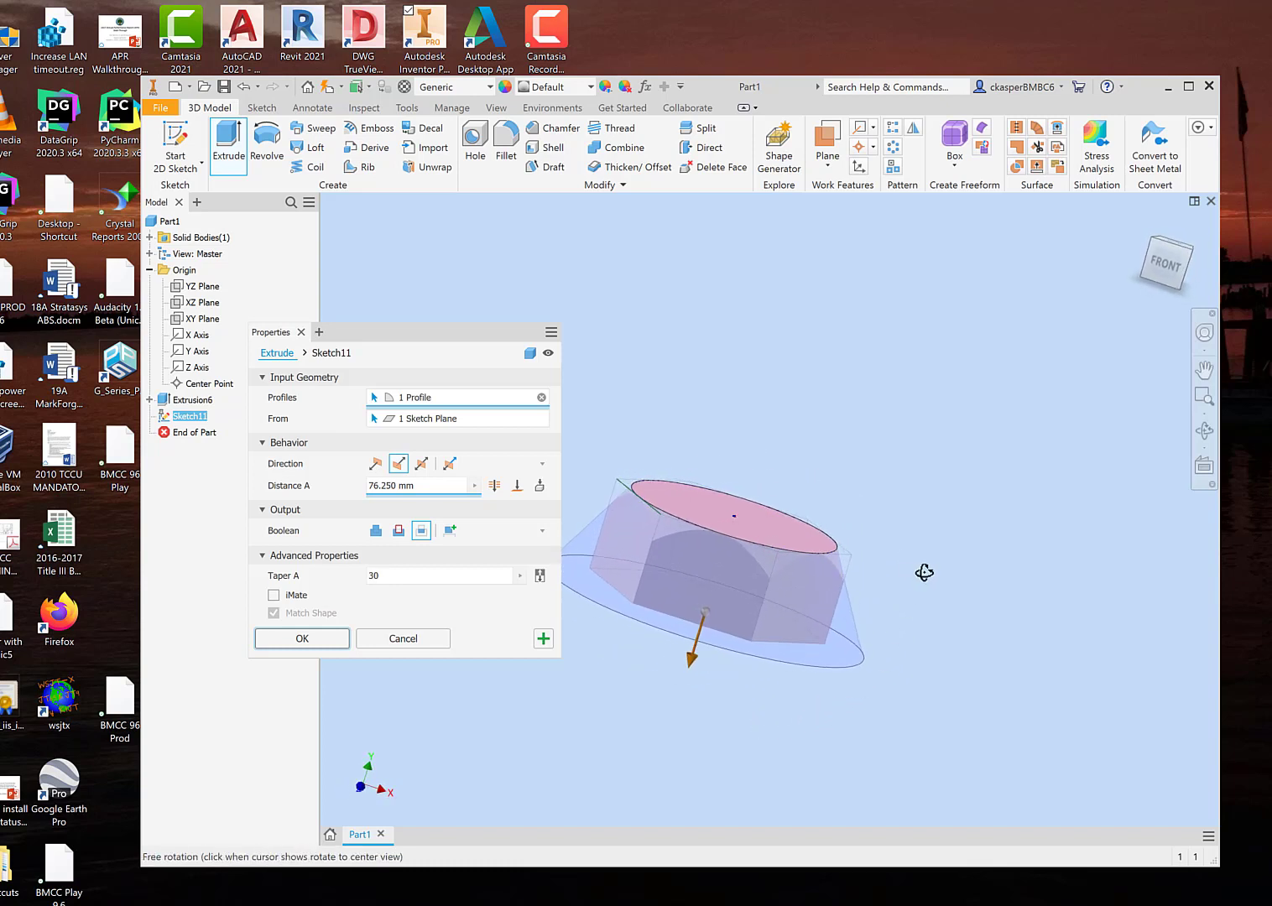
{"action": "scroll", "coordinate": [851, 565], "scroll_direction": "up", "scroll_amount": 2}
{"action": "mouse_move", "coordinate": [851, 573]}
{"action": "middle_mouse_down", "text": "shift"}
{"action": "mouse_move", "coordinate": [897, 607]}
{"action": "mouse_move", "coordinate": [914, 605]}
{"action": "middle_mouse_up", "text": "shift"}
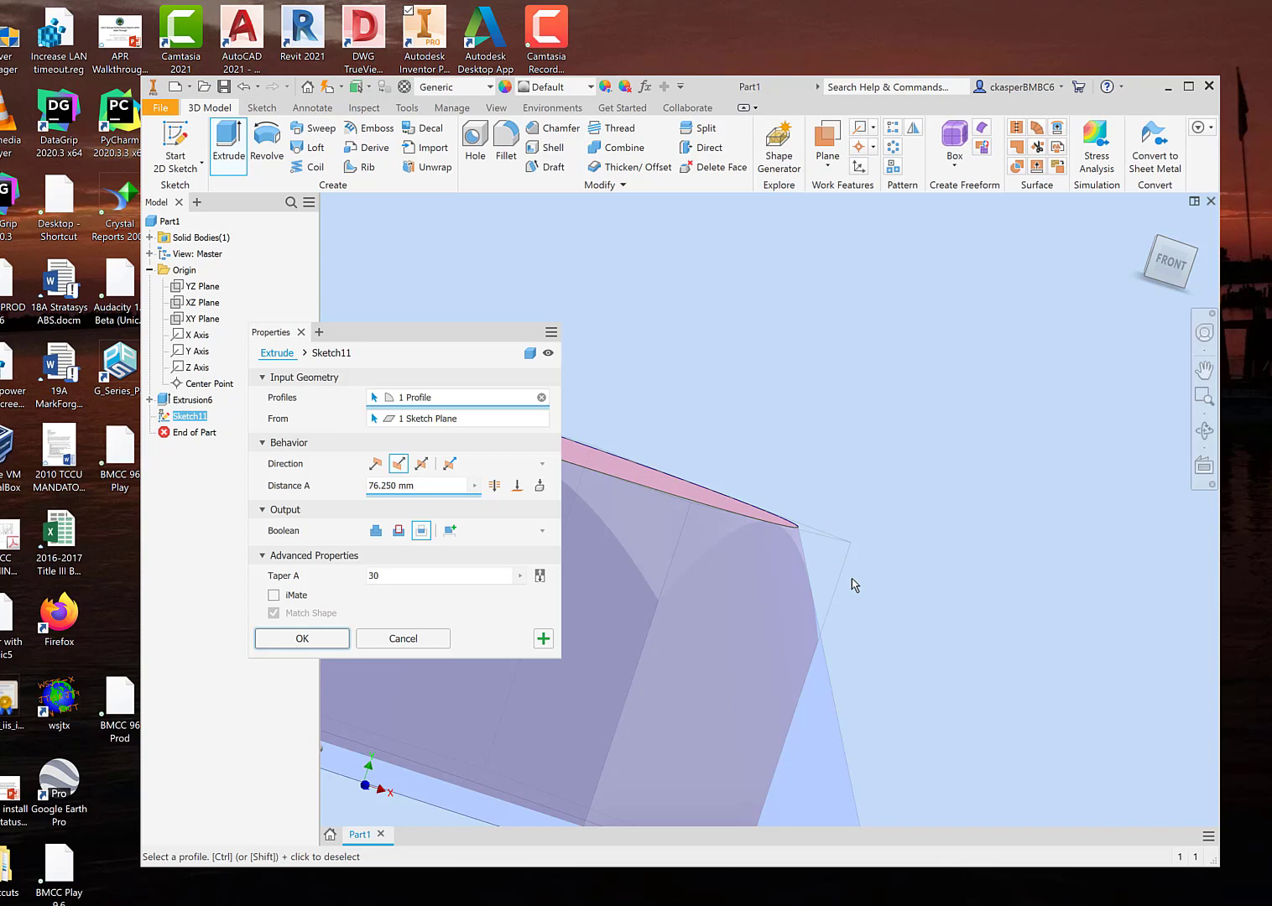
{"action": "middle_click_drag", "start_coordinate": [862, 611], "coordinate": [833, 590], "text": "shift"}
{"action": "middle_click_drag", "start_coordinate": [741, 426], "coordinate": [889, 414]}
{"action": "scroll", "coordinate": [906, 458], "scroll_direction": "down", "scroll_amount": 2}
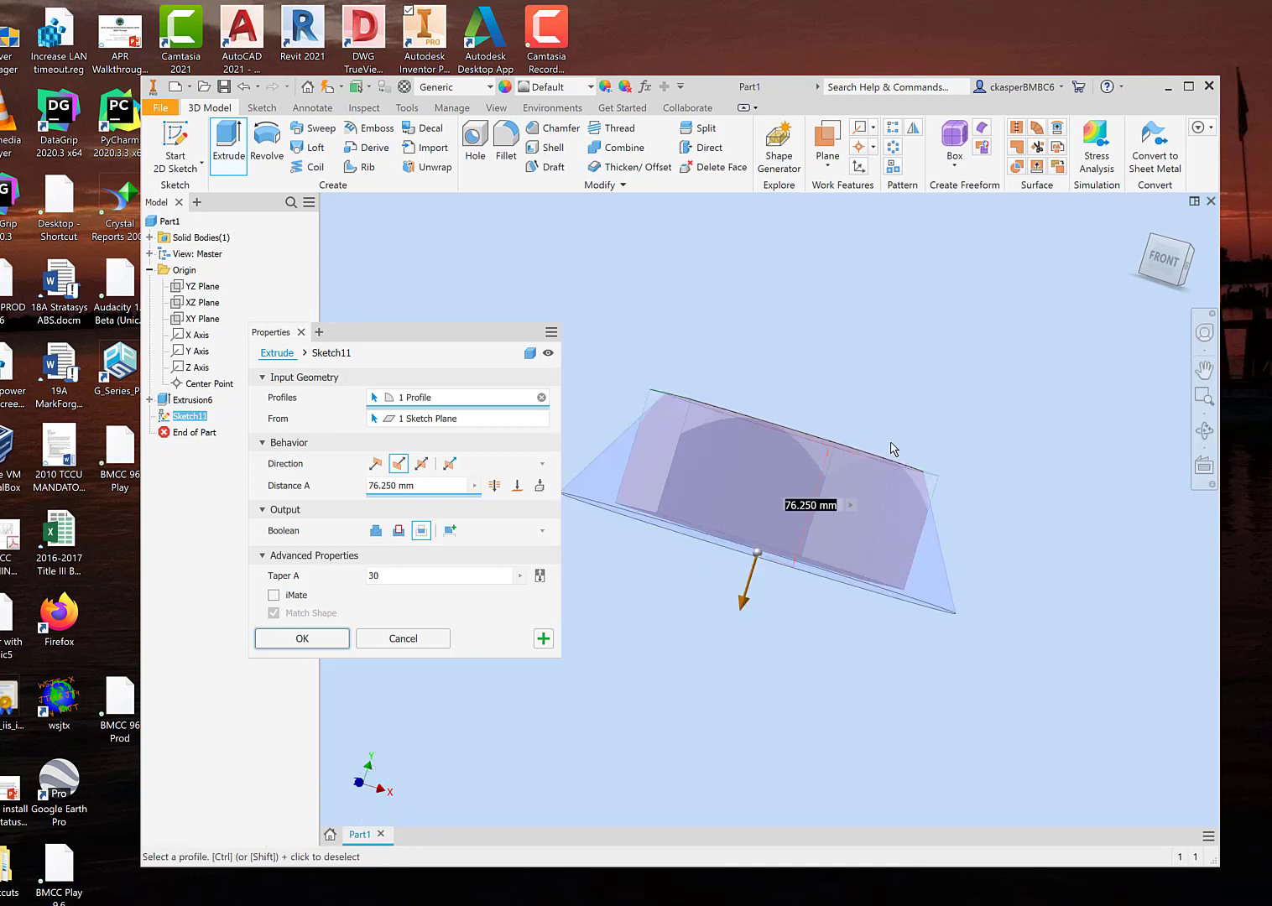
{"action": "middle_click_drag", "start_coordinate": [845, 394], "coordinate": [833, 397], "text": "shift"}
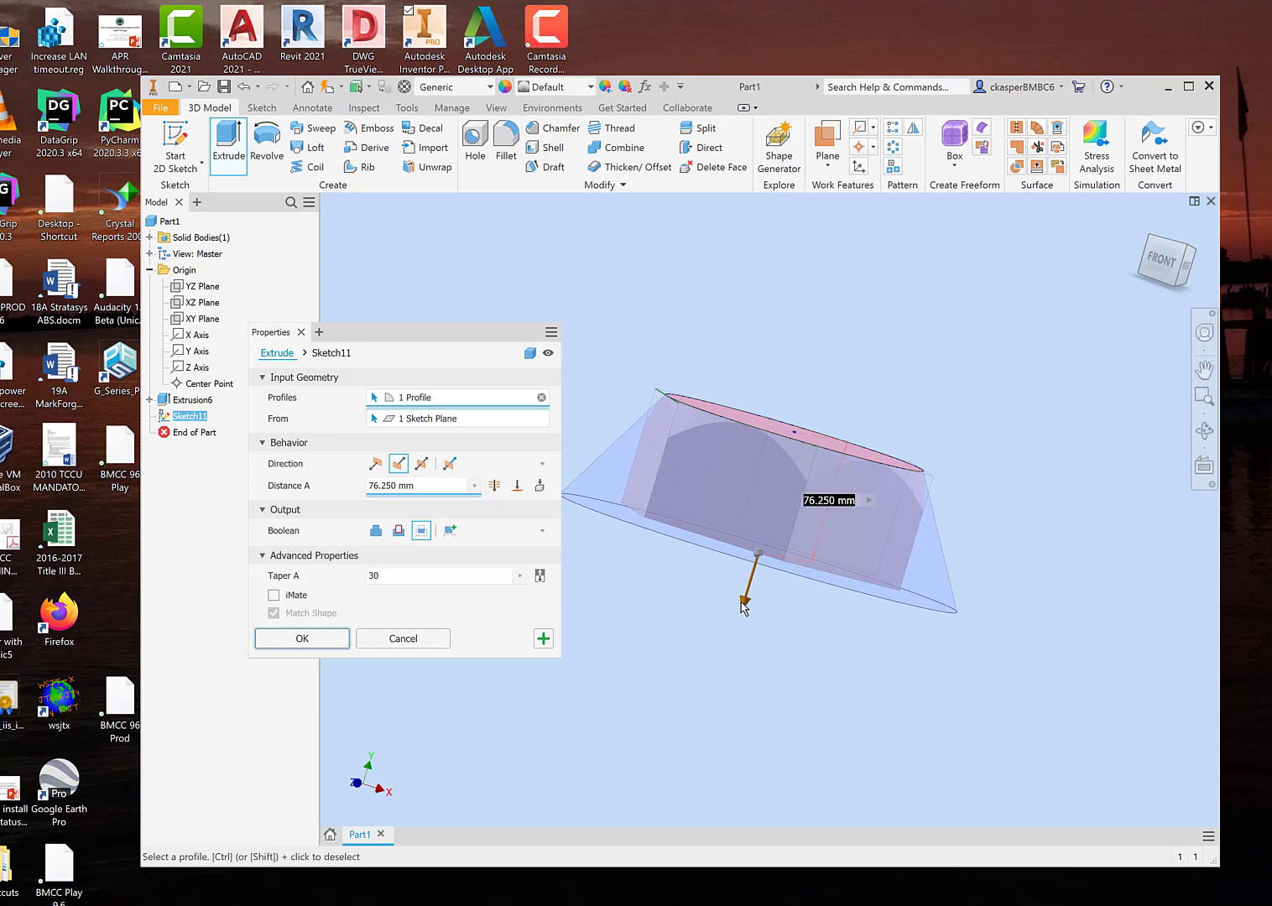
Step: End the tapered intersecting extrusion at the block's bottom hexagonal face and apply it
{"action": "left_click_drag", "start_coordinate": [744, 602], "coordinate": [715, 668]}
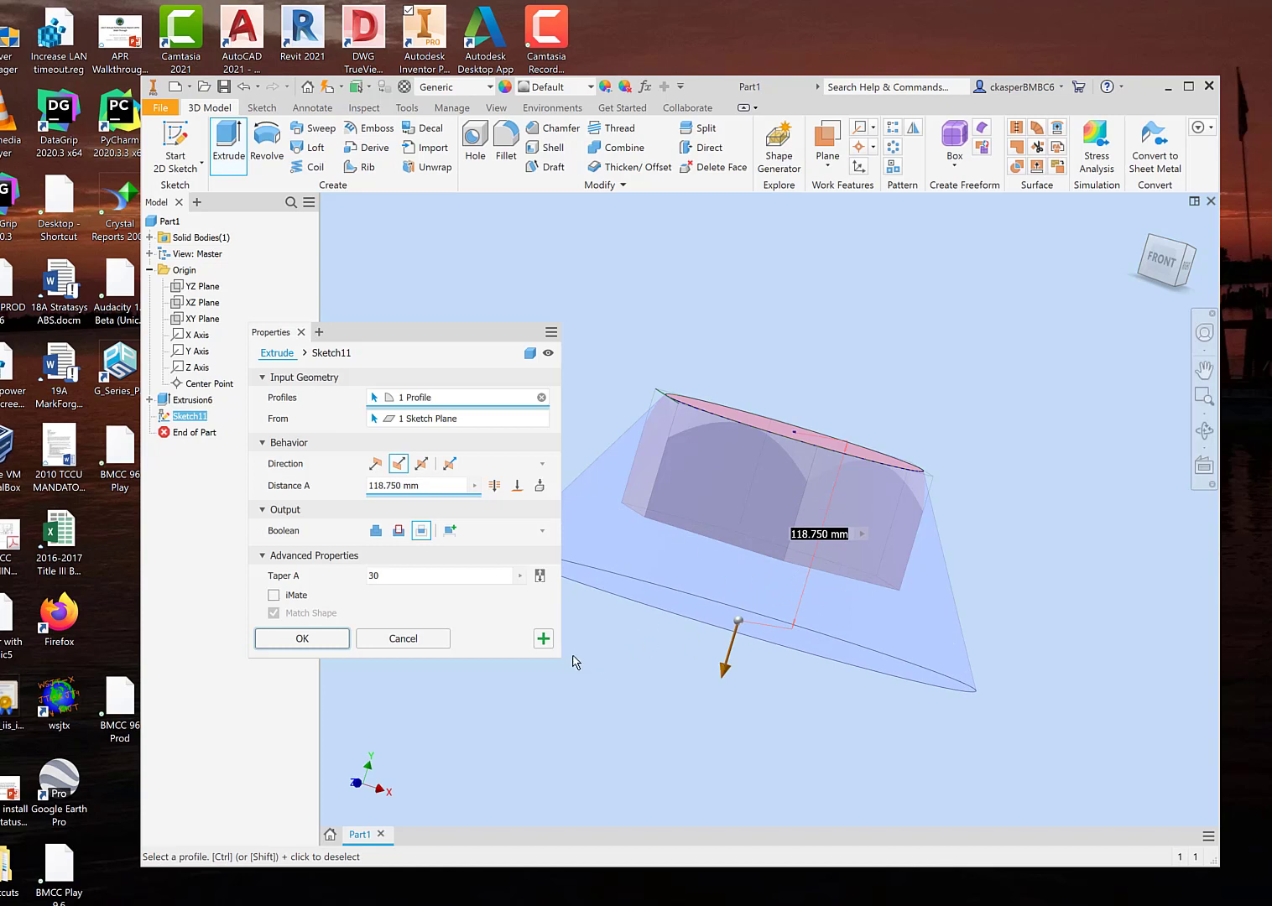
{"action": "left_click", "coordinate": [518, 488]}
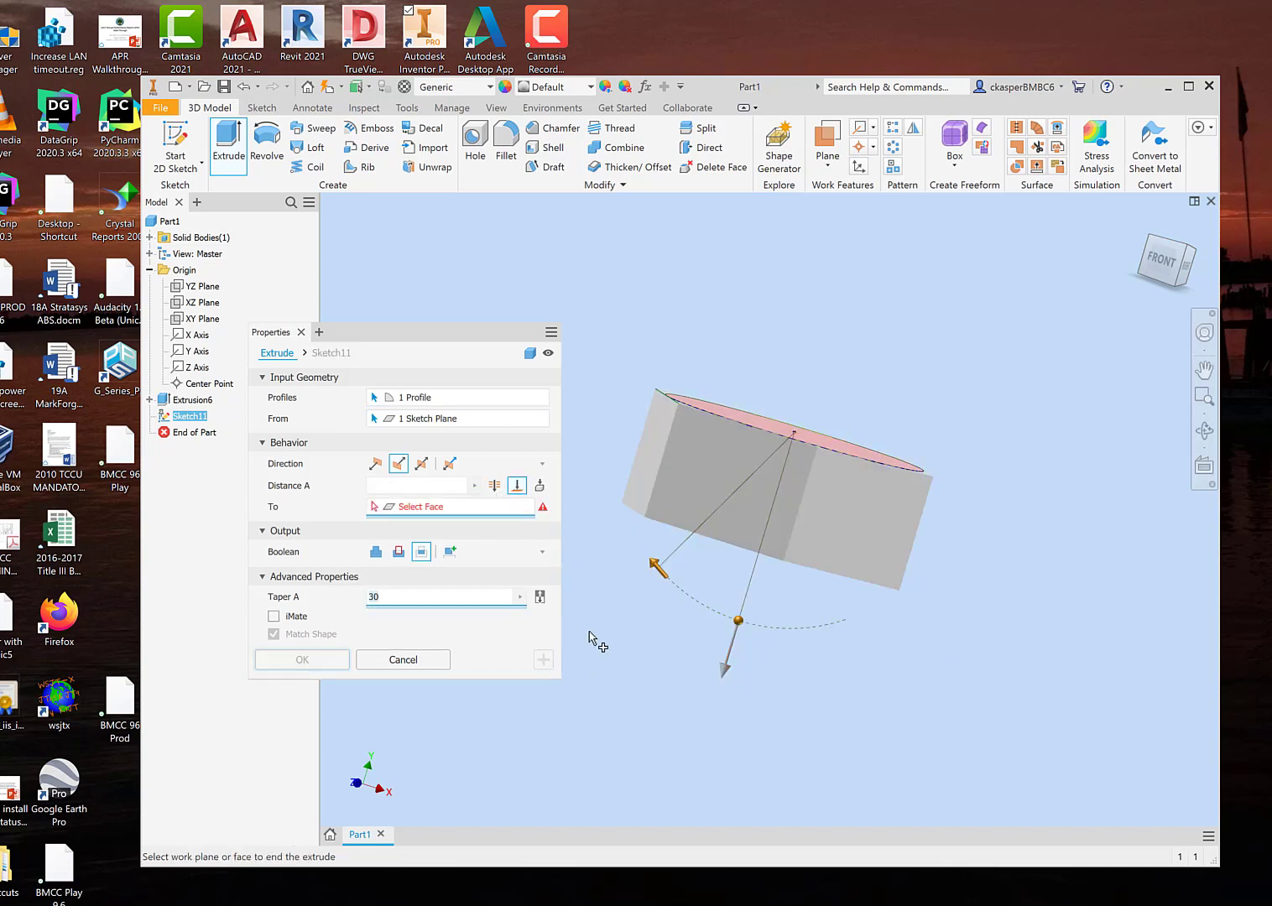
{"action": "middle_click_drag", "start_coordinate": [613, 676], "coordinate": [619, 616], "text": "shift"}
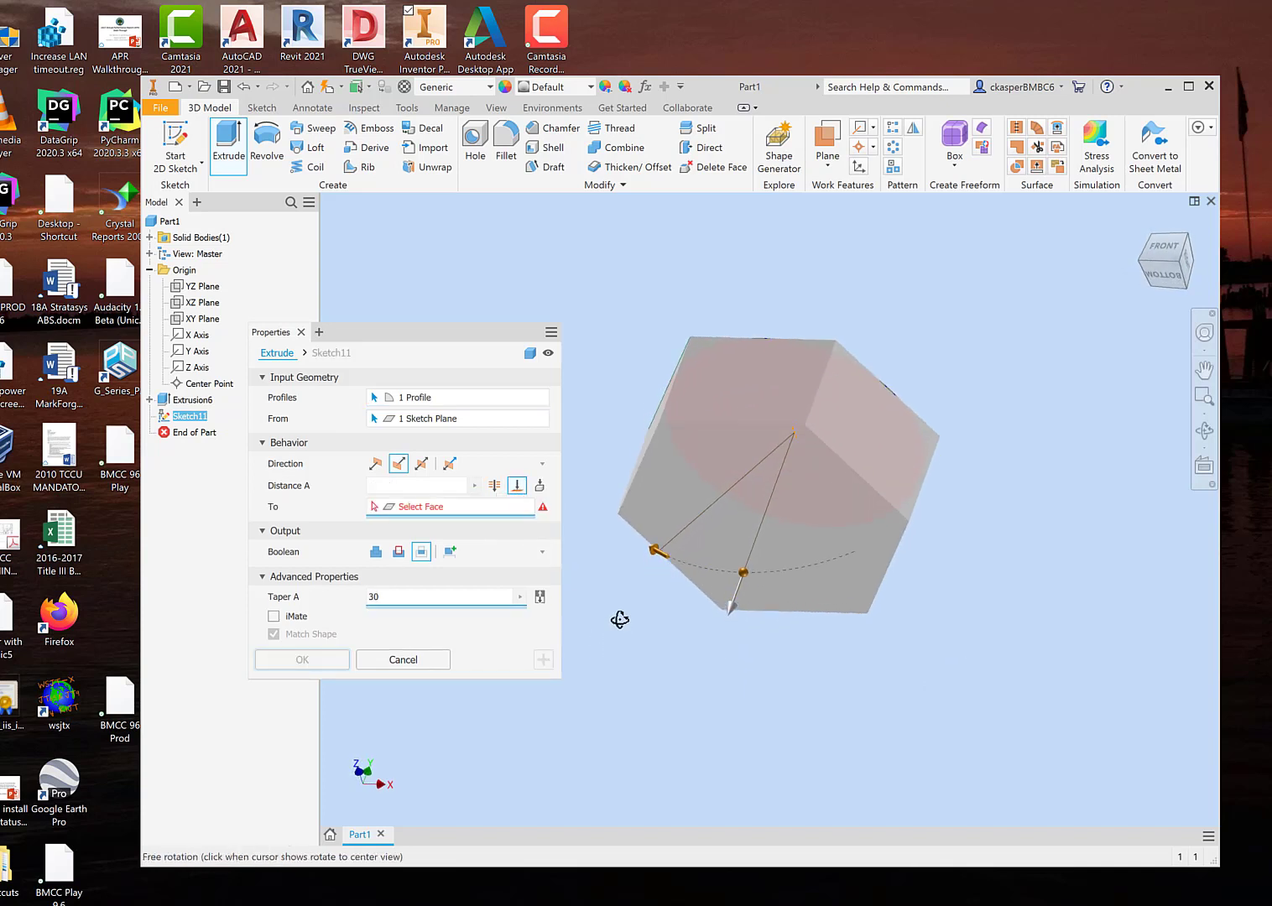
{"action": "left_click", "coordinate": [821, 517]}
{"action": "middle_click_drag", "start_coordinate": [1010, 461], "coordinate": [998, 501], "text": "shift"}
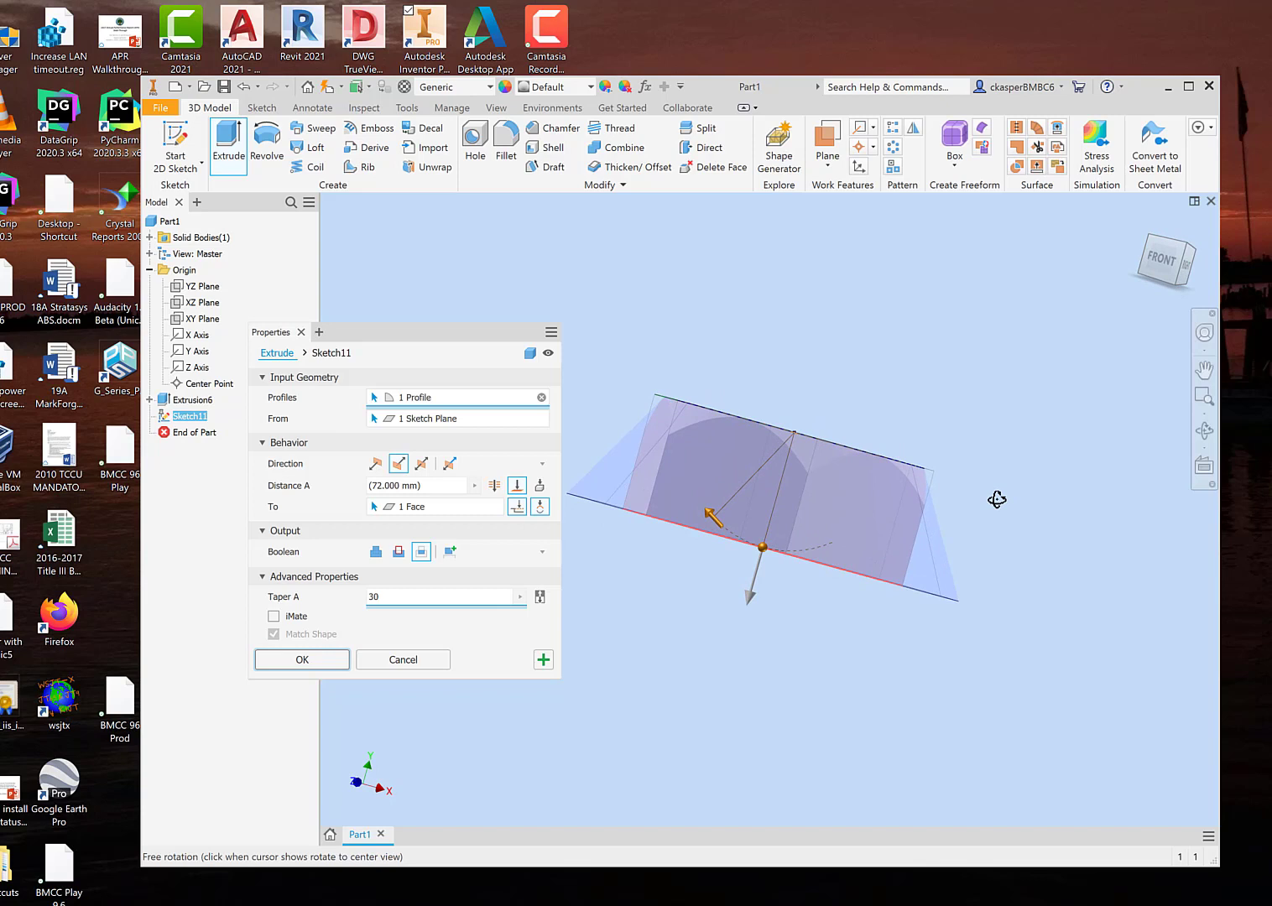
{"action": "middle_click_drag", "start_coordinate": [993, 502], "coordinate": [991, 513], "text": "shift"}
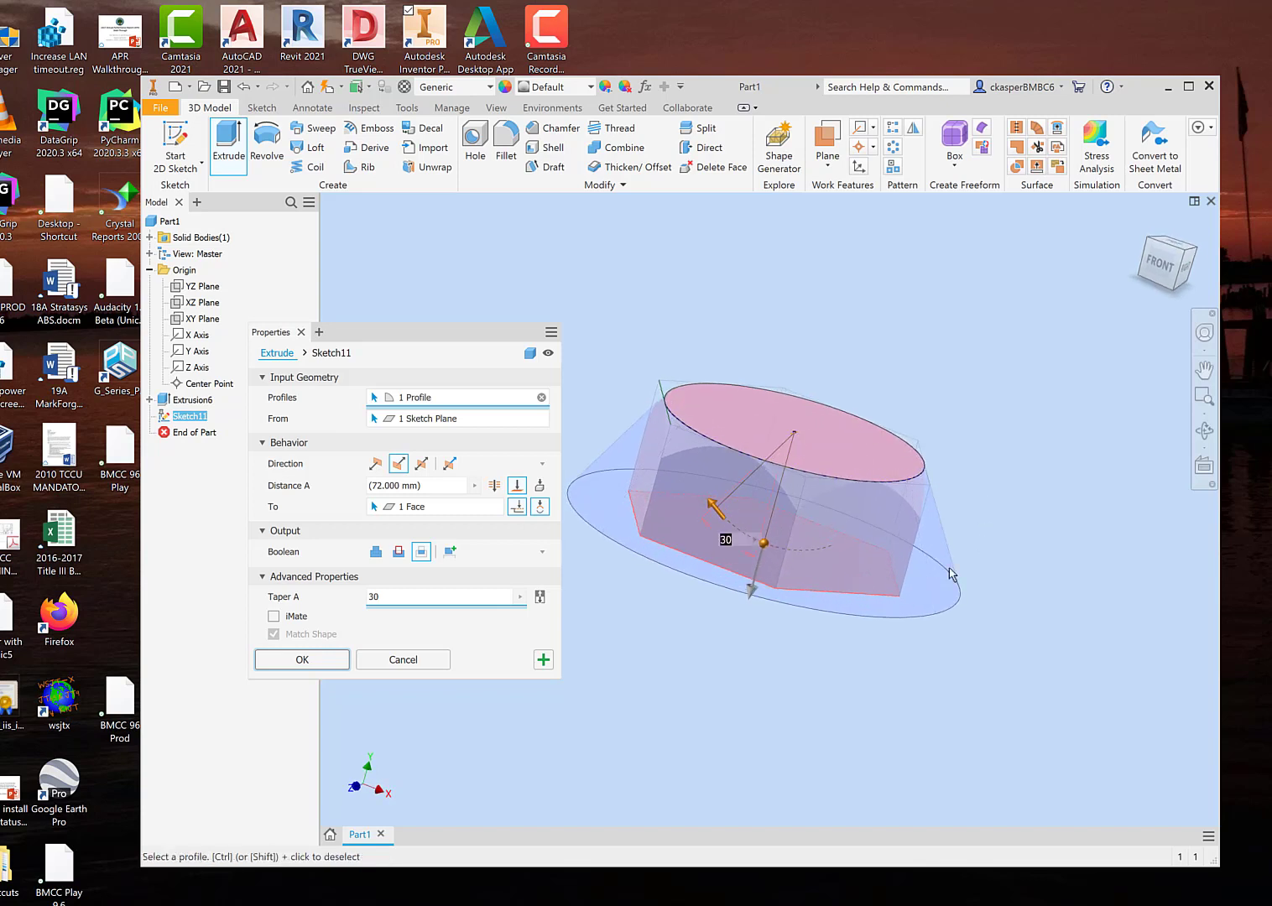
{"action": "left_click", "coordinate": [302, 659]}
Step: Start a sketch on the block's bottom hexagonal face and project one of its slanted edges into it
{"action": "middle_click_drag", "start_coordinate": [594, 674], "coordinate": [710, 682], "text": "shift"}
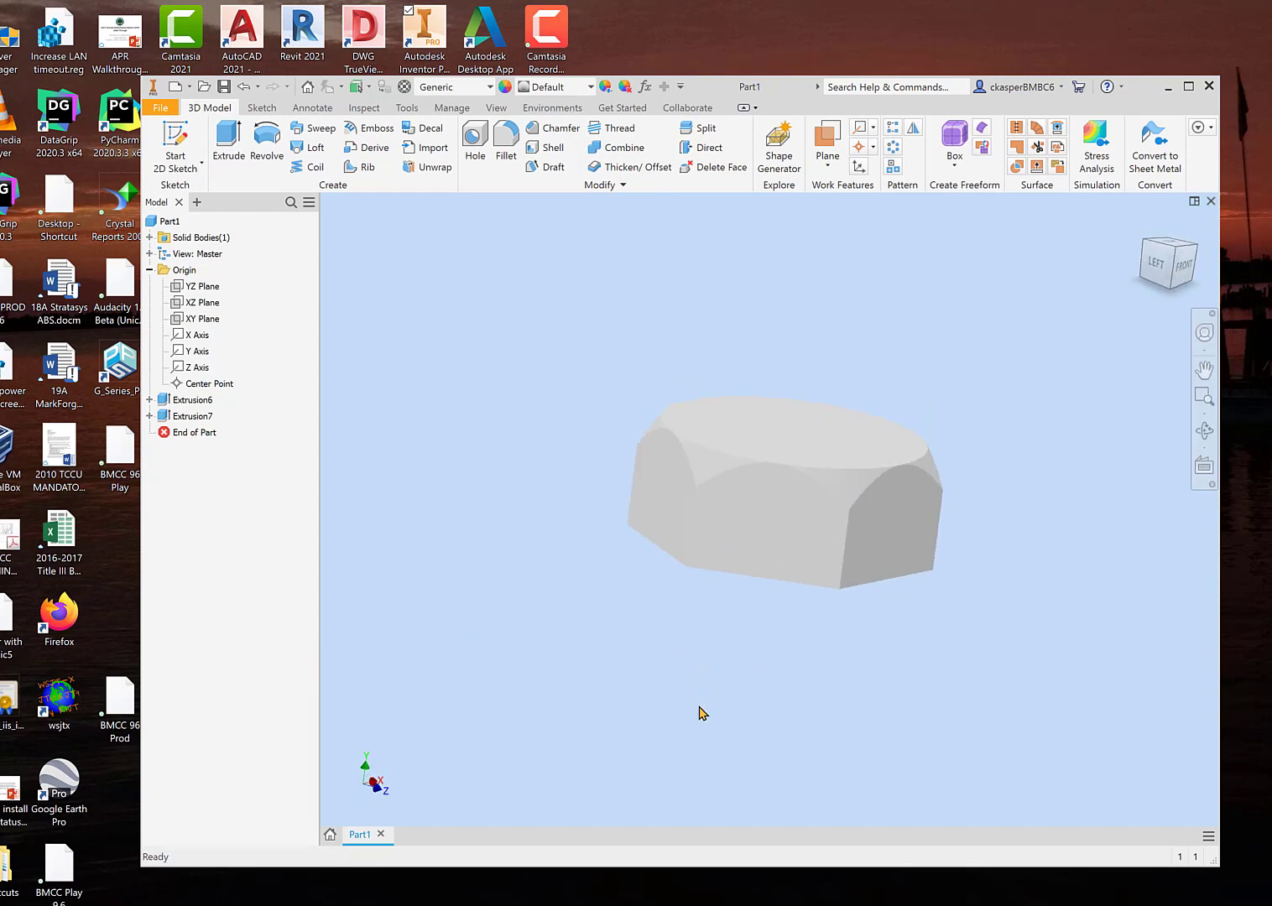
{"action": "middle_click_drag", "start_coordinate": [723, 738], "coordinate": [735, 571], "text": "shift"}
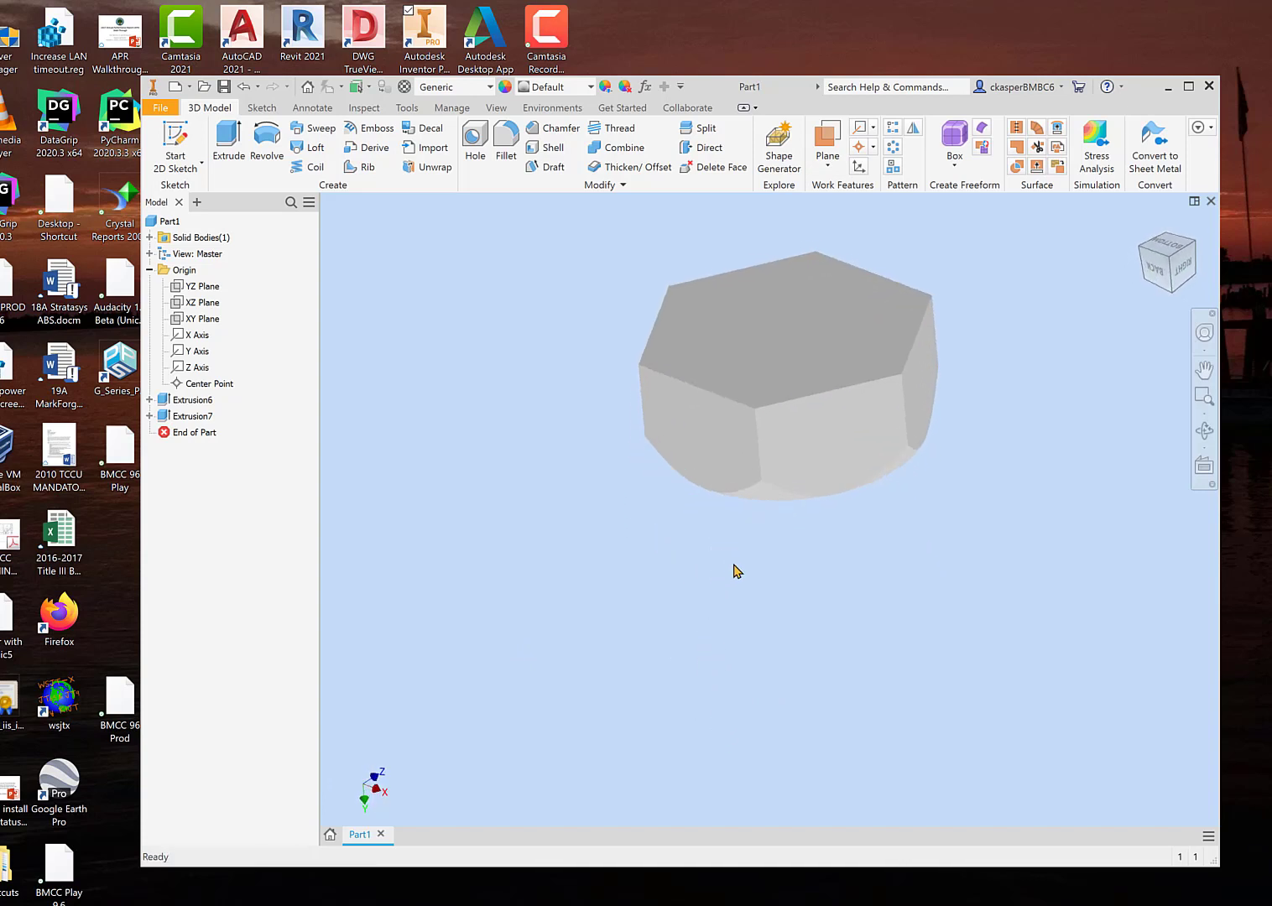
{"action": "middle_click_drag", "start_coordinate": [653, 546], "coordinate": [703, 488], "text": "shift"}
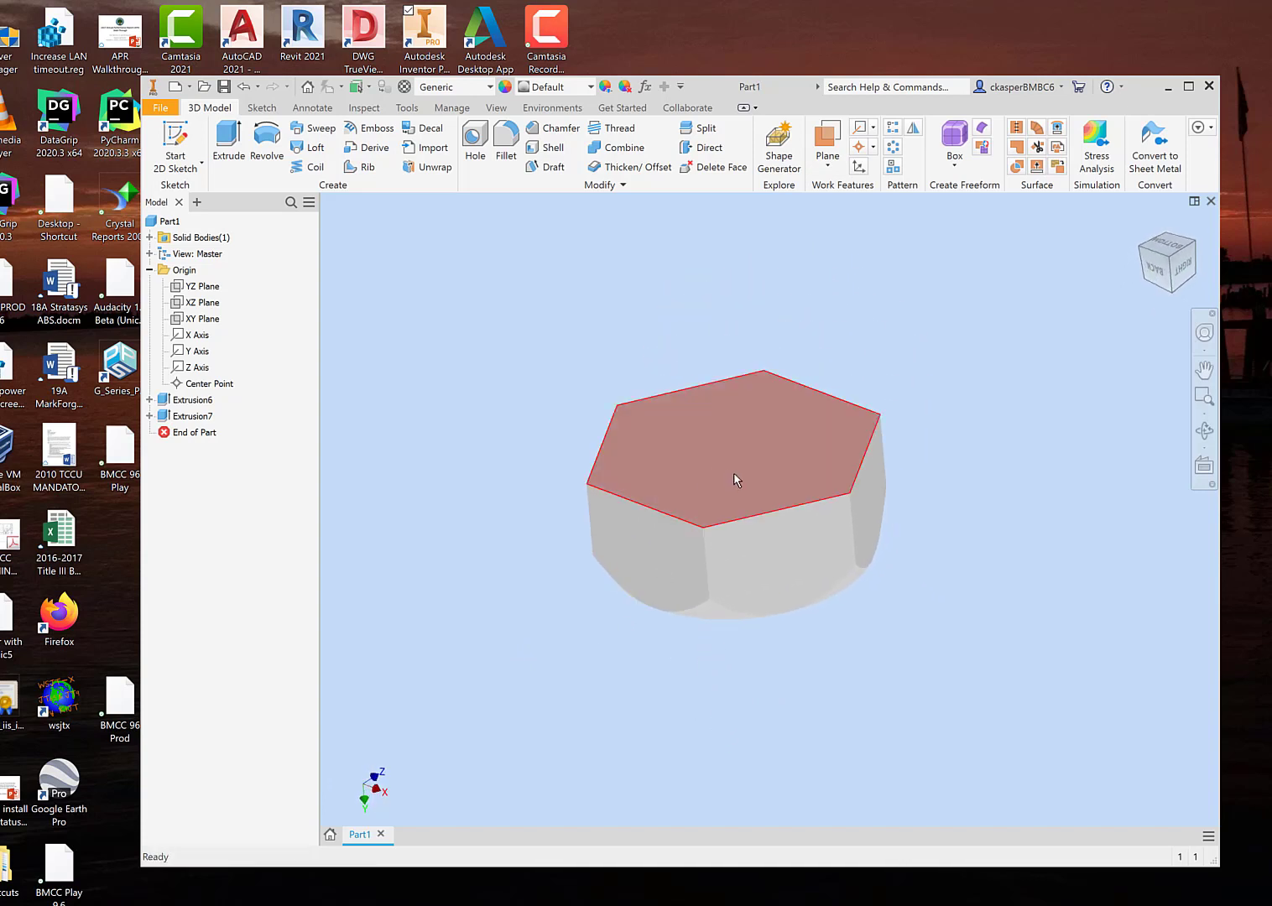
{"action": "left_click", "coordinate": [733, 473]}
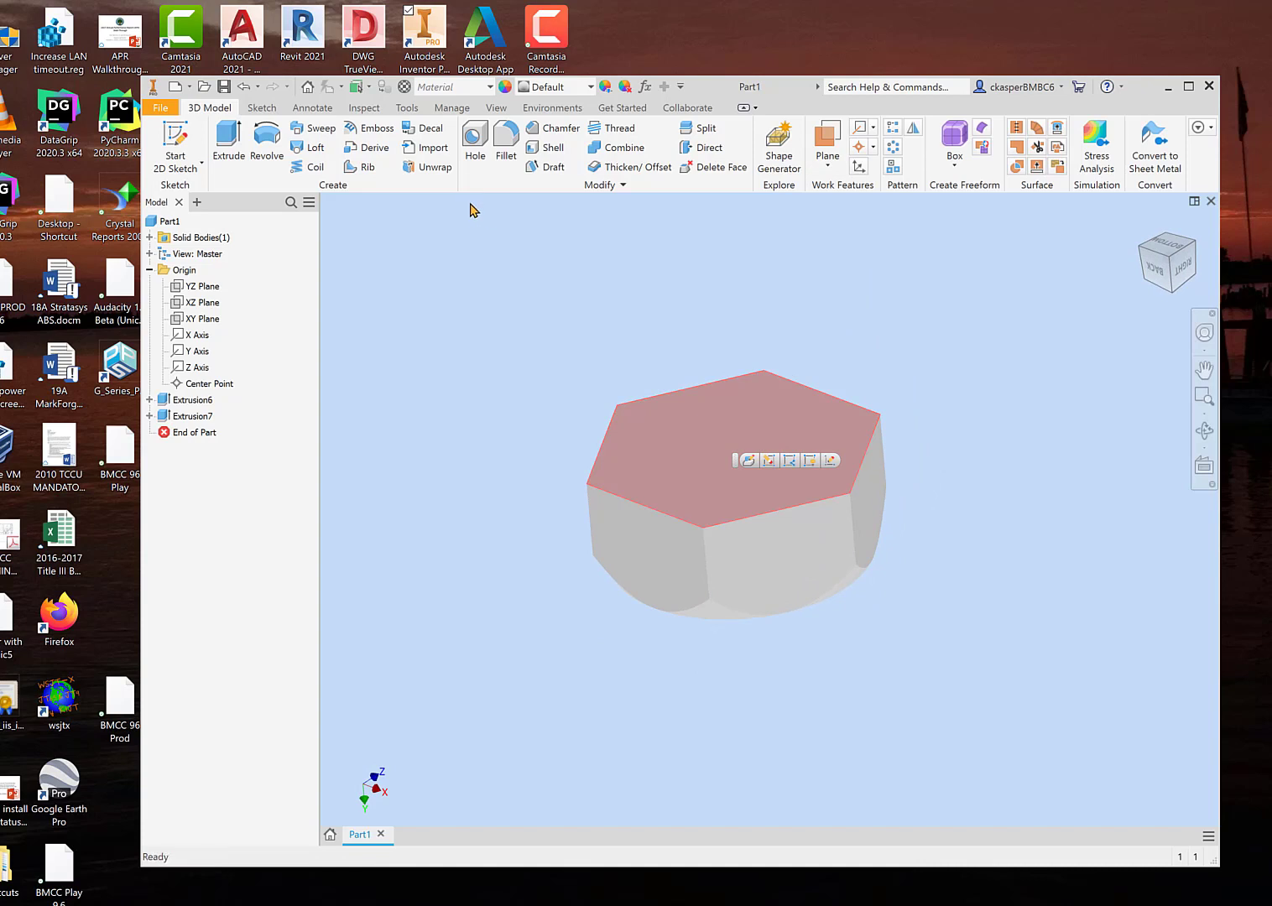
{"action": "left_click", "coordinate": [176, 136]}
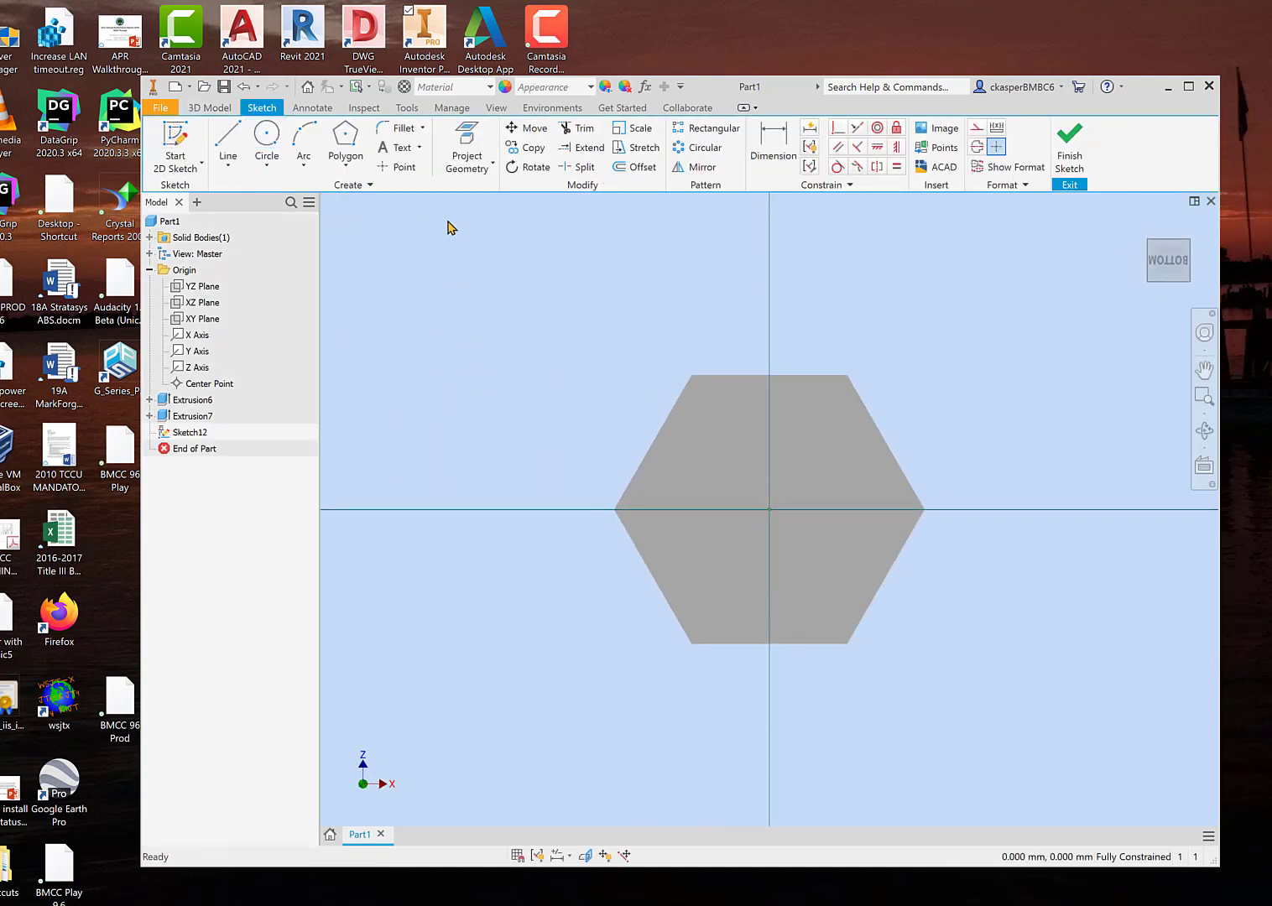
{"action": "left_click", "coordinate": [466, 143]}
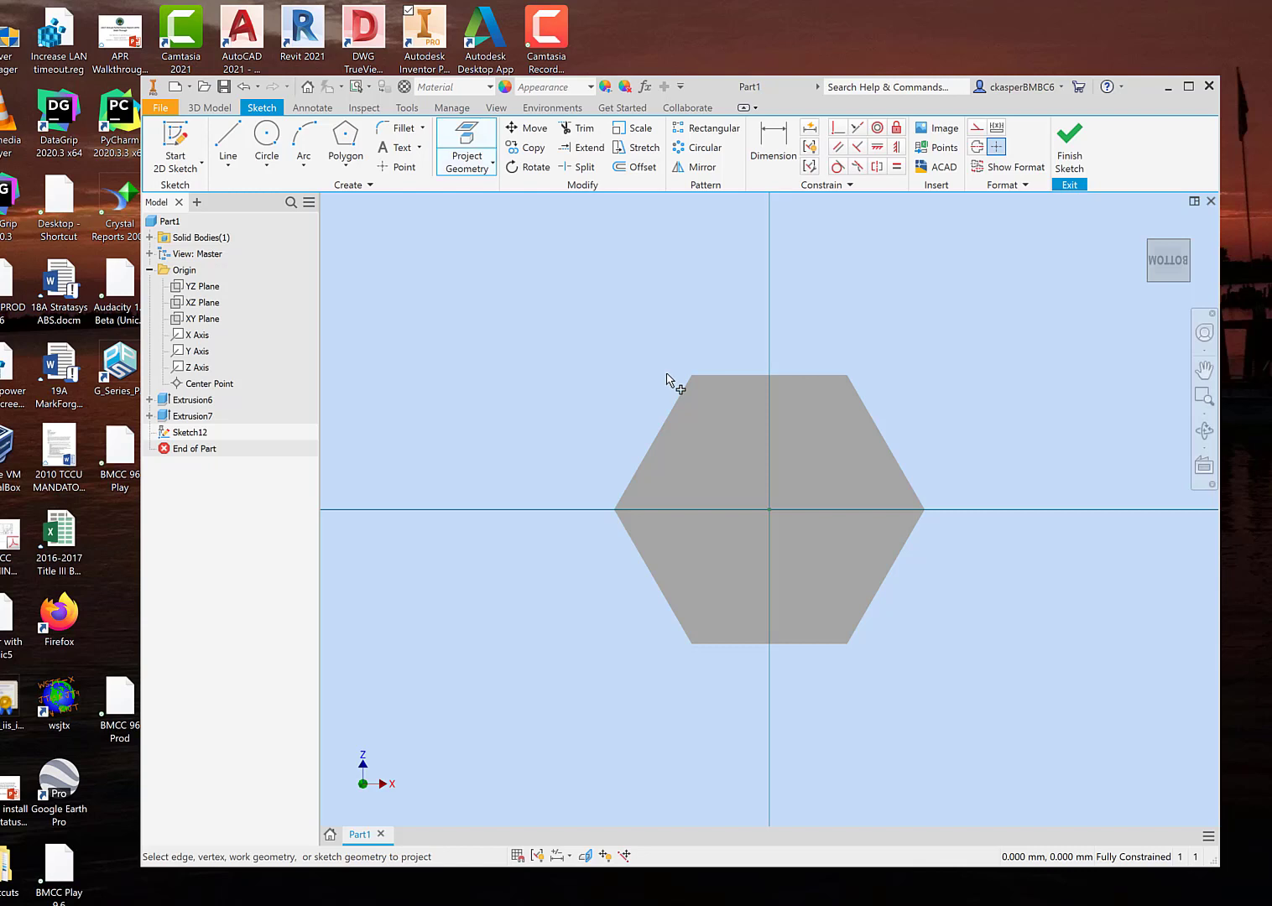
{"action": "left_click", "coordinate": [667, 426]}
Step: Draw a centre-point circle from the origin, tangent to the projected bottom edge, and finish the sketch
{"action": "left_click", "coordinate": [267, 136]}
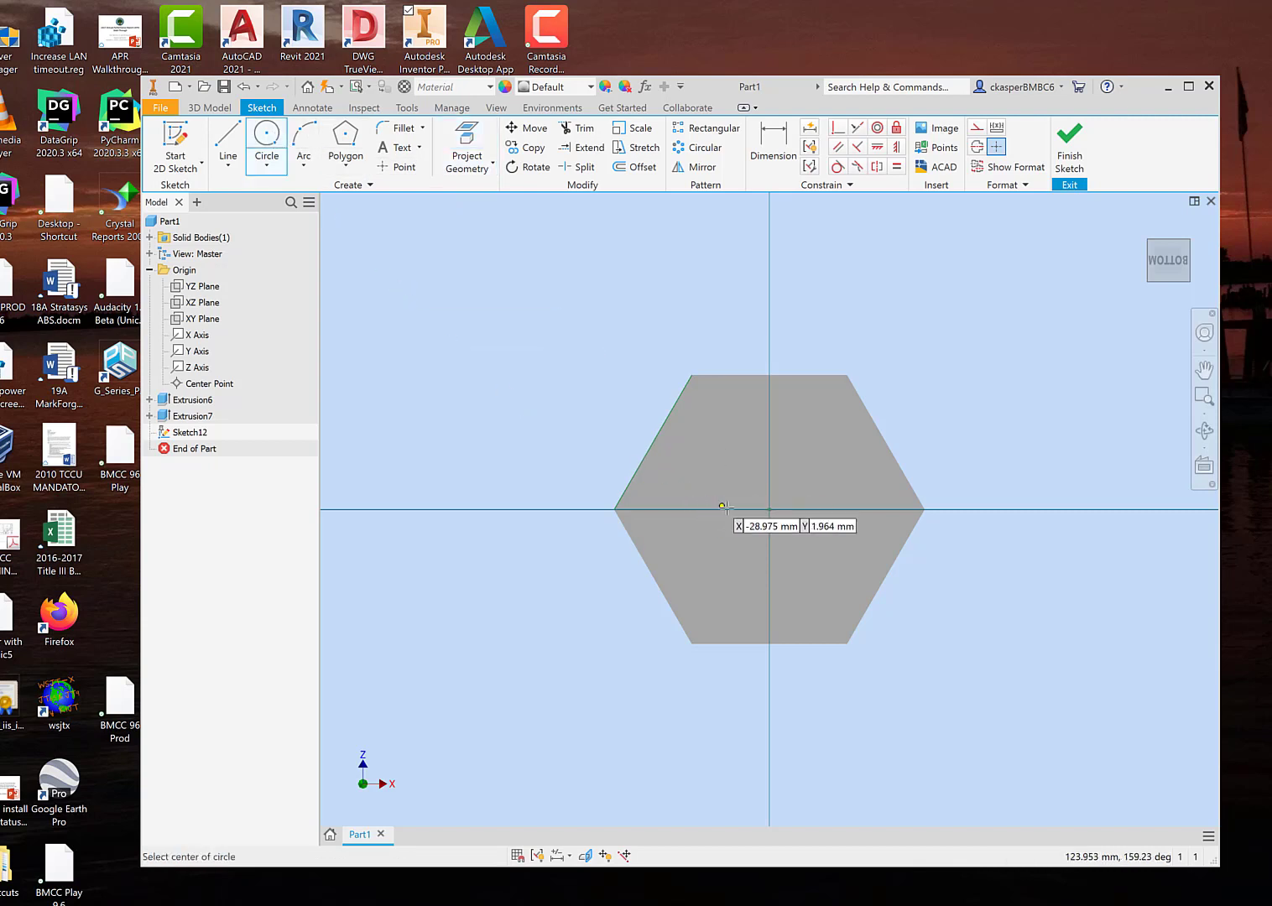
{"action": "left_click", "coordinate": [770, 509]}
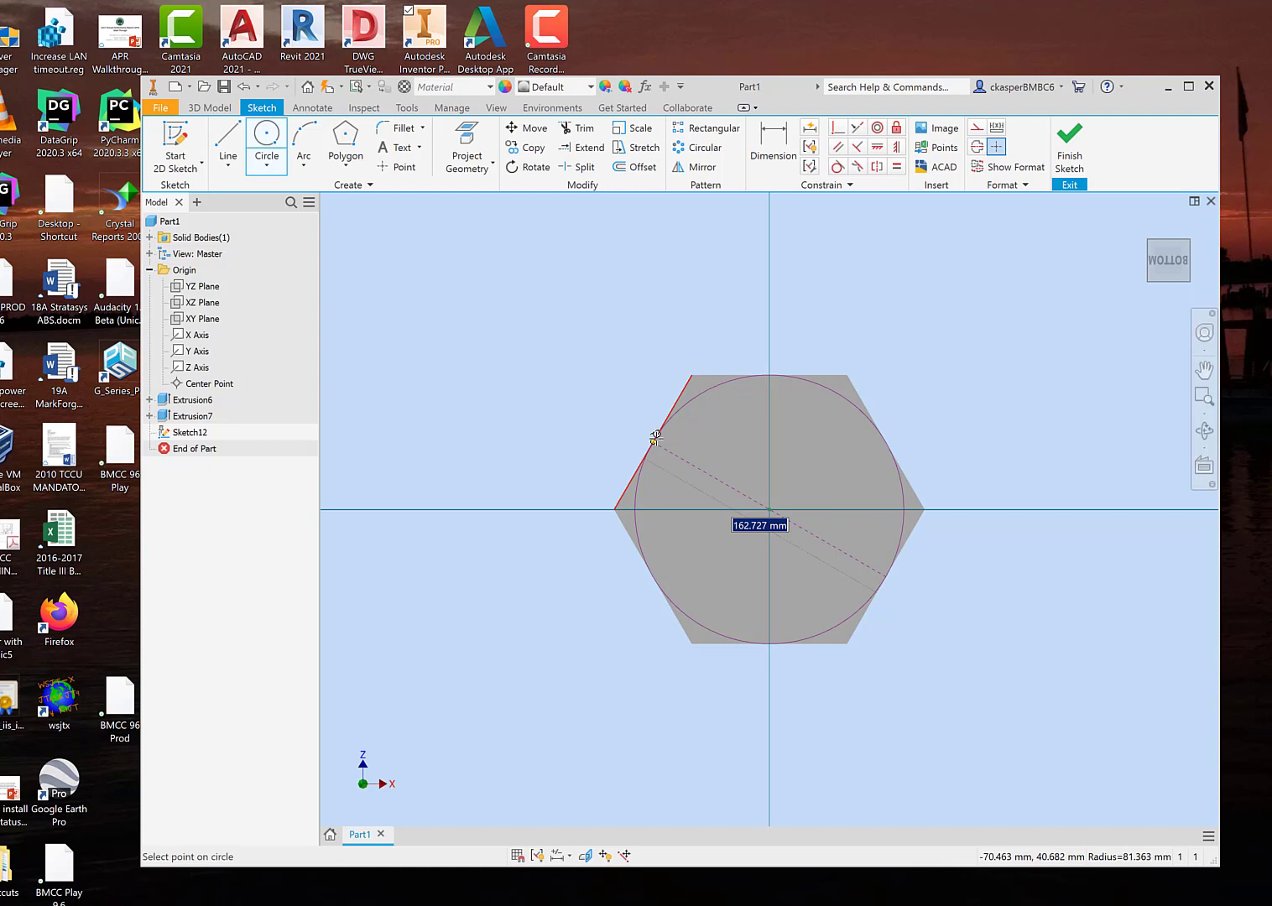
{"action": "left_click", "coordinate": [656, 436]}
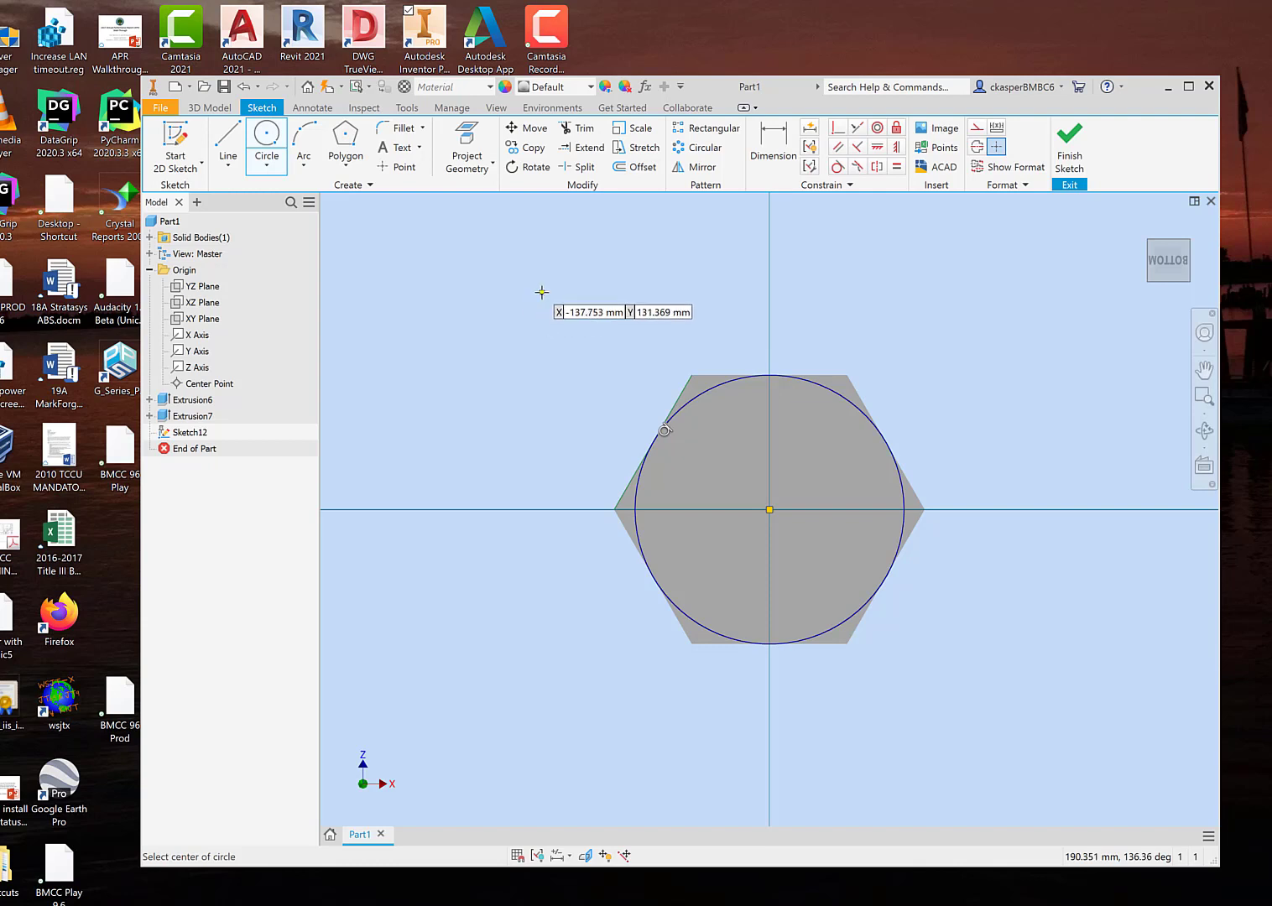
{"action": "left_click", "coordinate": [1070, 144]}
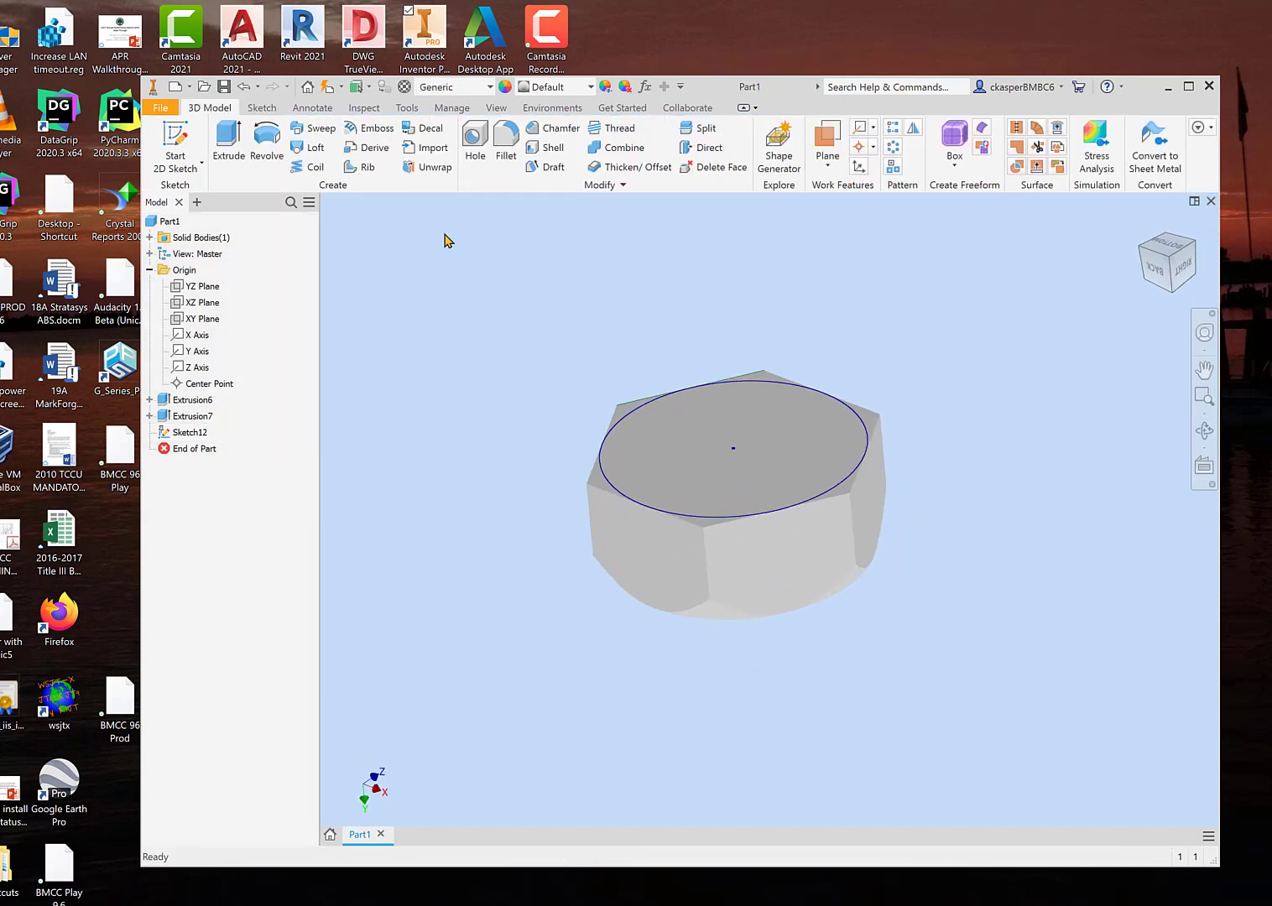
Step: Set up an extrusion of the bottom circle into the block, using the Intersect operation and a 30-degree taper
{"action": "left_click", "coordinate": [229, 144]}
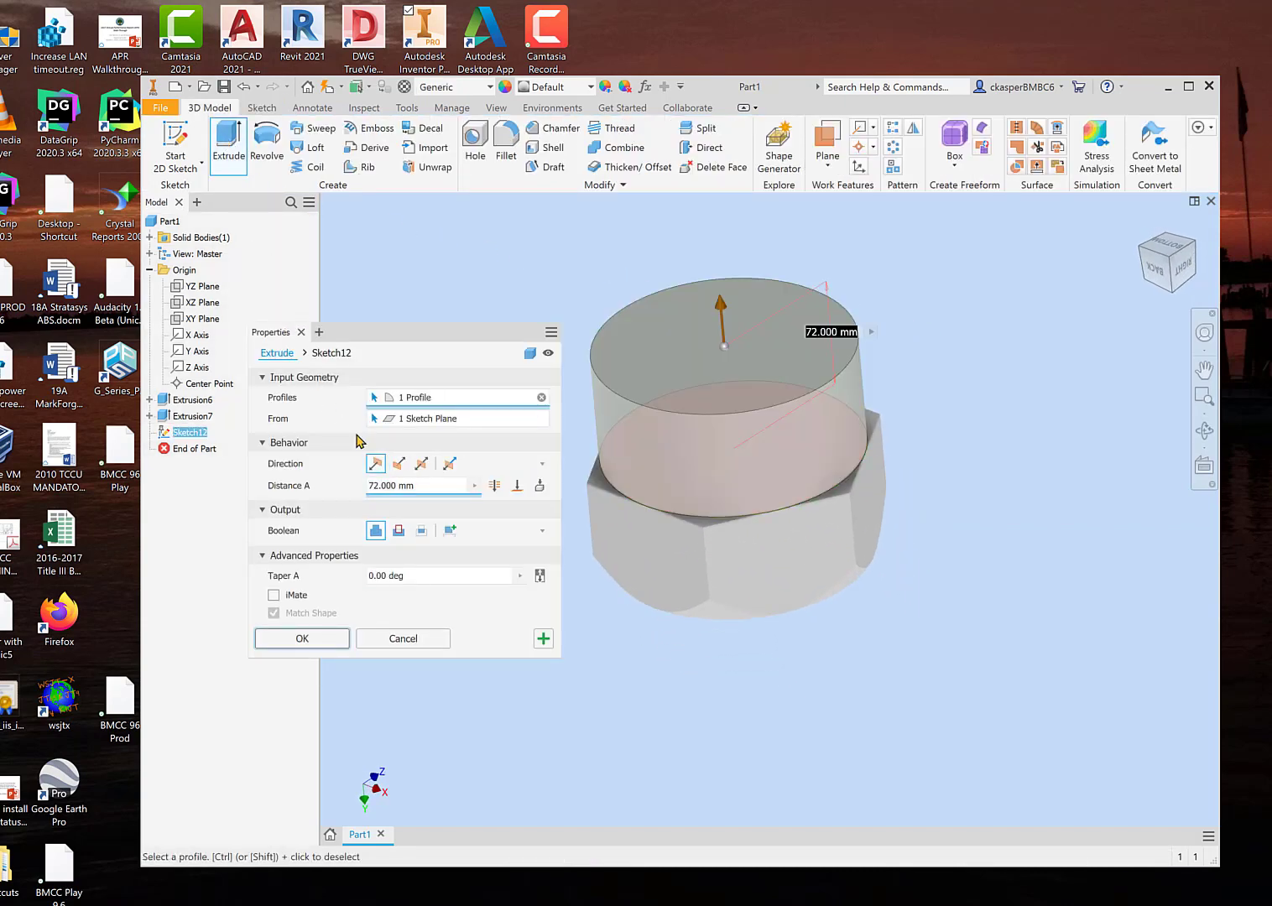
{"action": "left_click", "coordinate": [398, 463]}
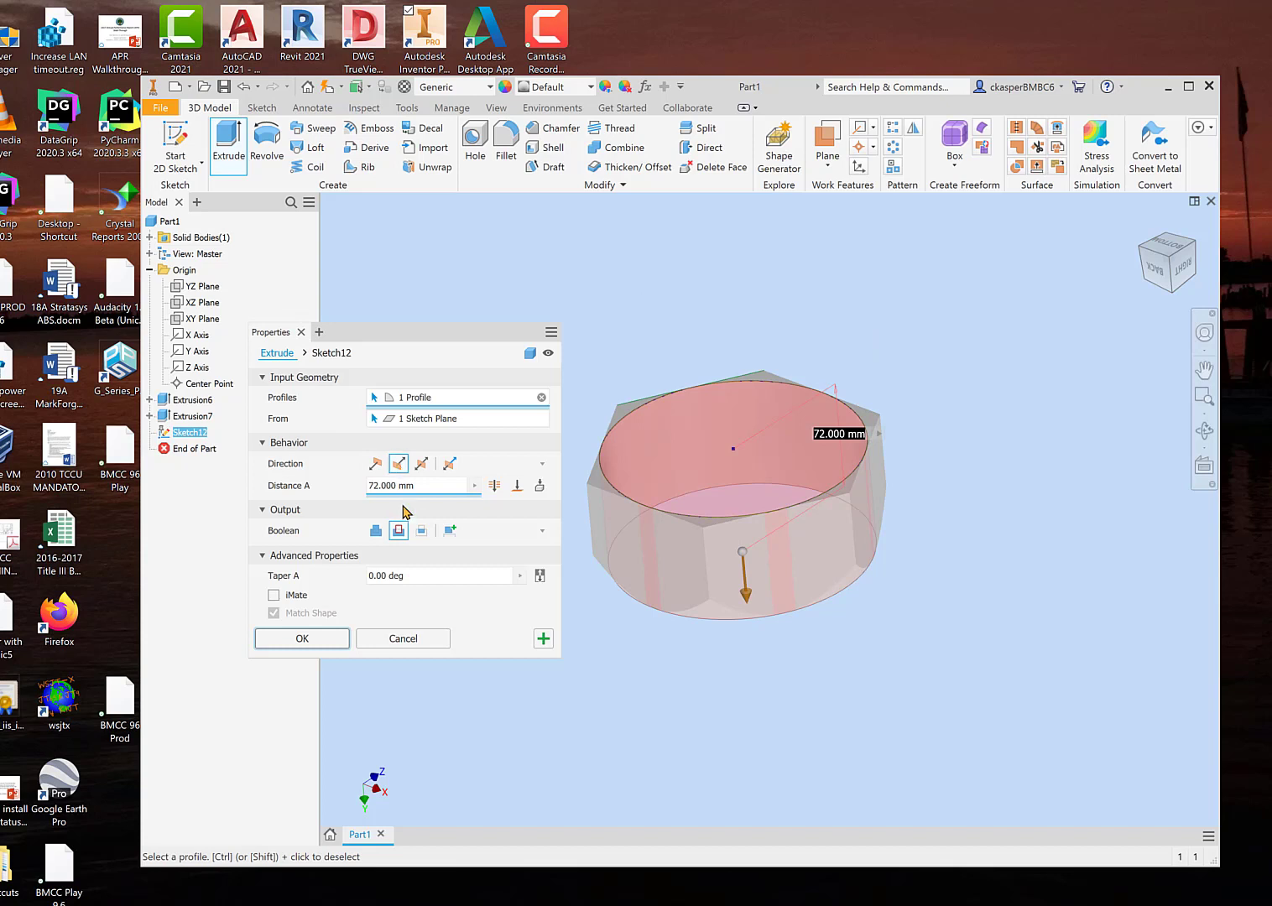
{"action": "left_click", "coordinate": [421, 530]}
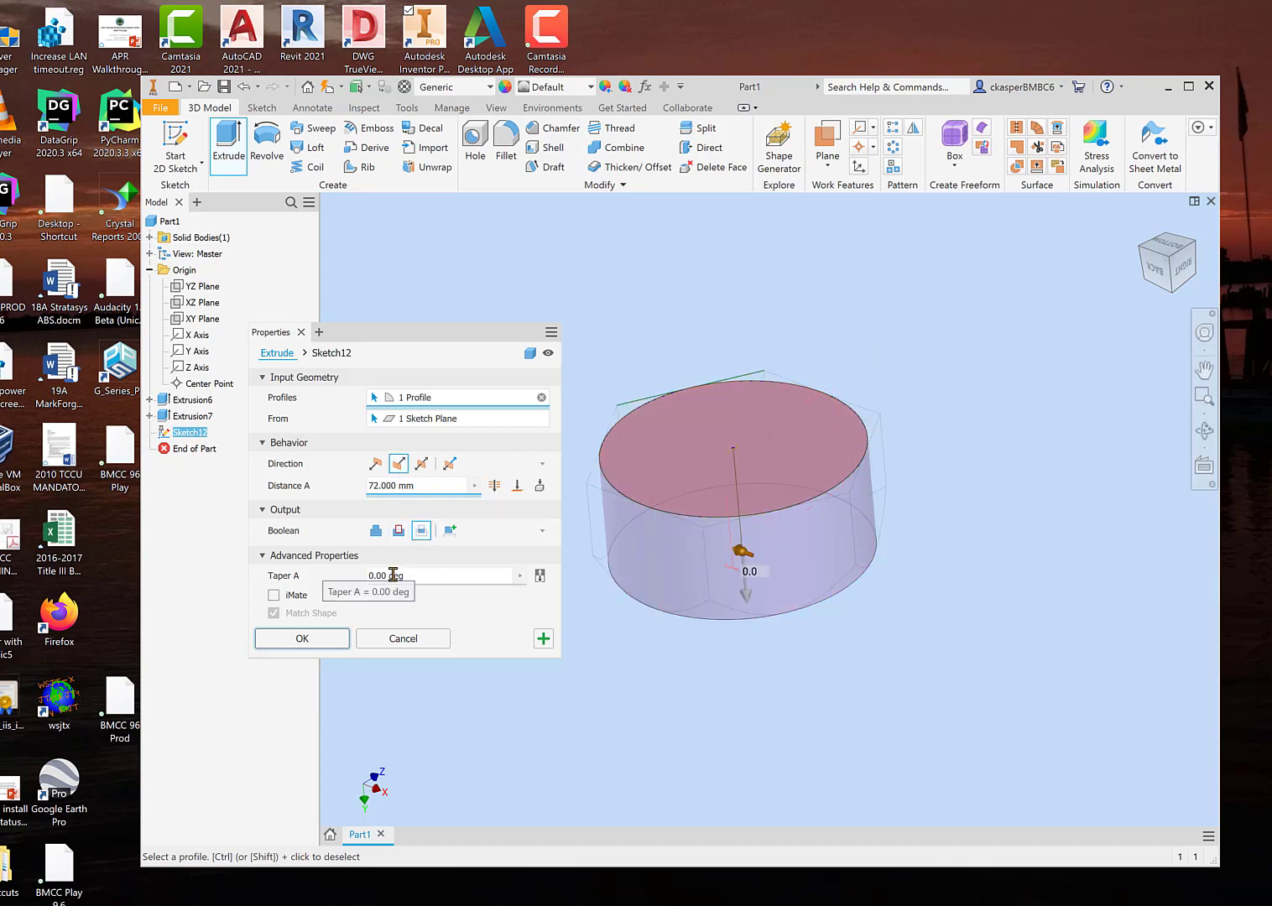
{"action": "left_click", "coordinate": [366, 577]}
{"action": "type", "text": "3"}
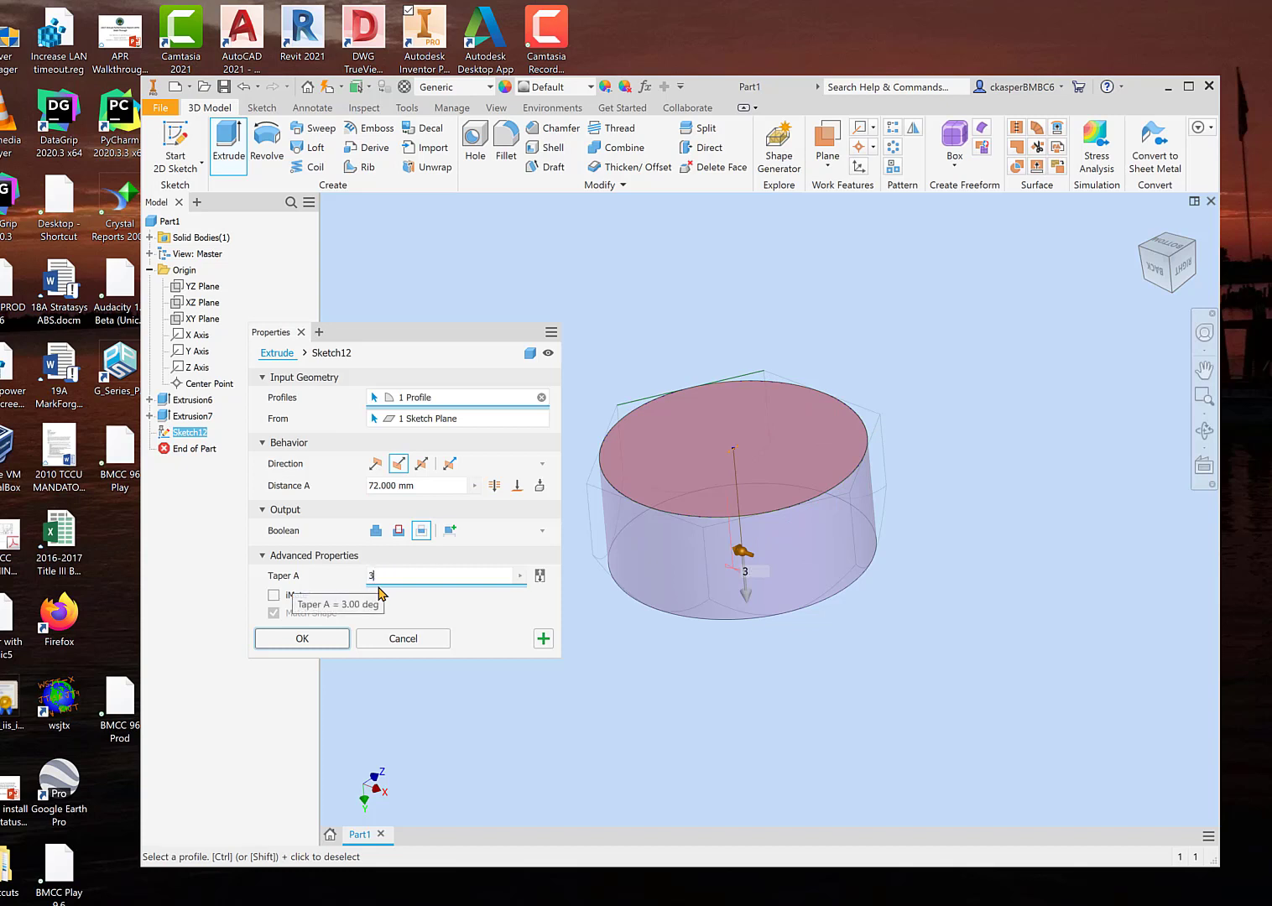
{"action": "type", "text": "0"}
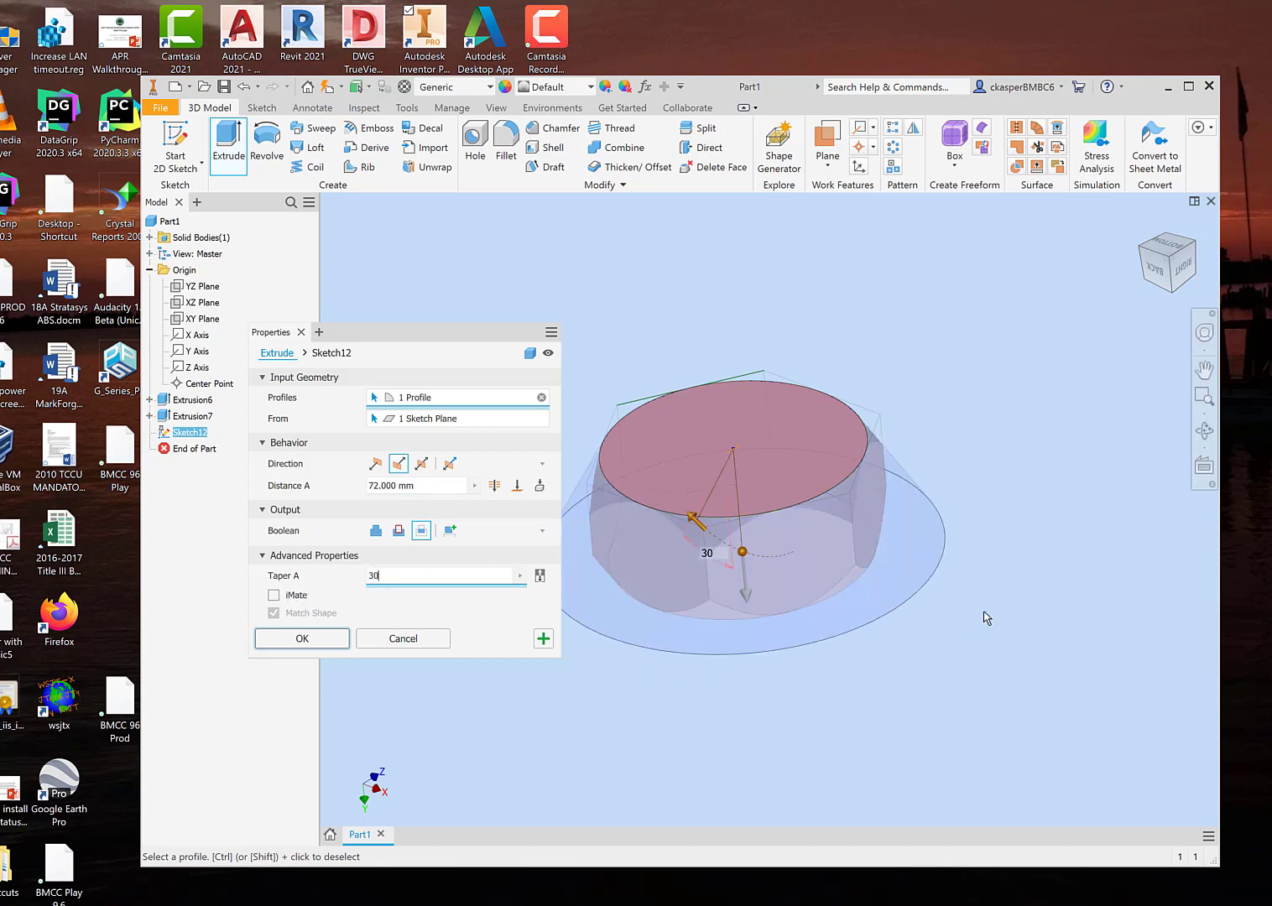
Step: End the bottom circle's tapered extrusion at the opposite circular face and apply it
{"action": "left_click", "coordinate": [517, 485]}
{"action": "middle_click_drag", "start_coordinate": [675, 711], "coordinate": [727, 639], "text": "shift"}
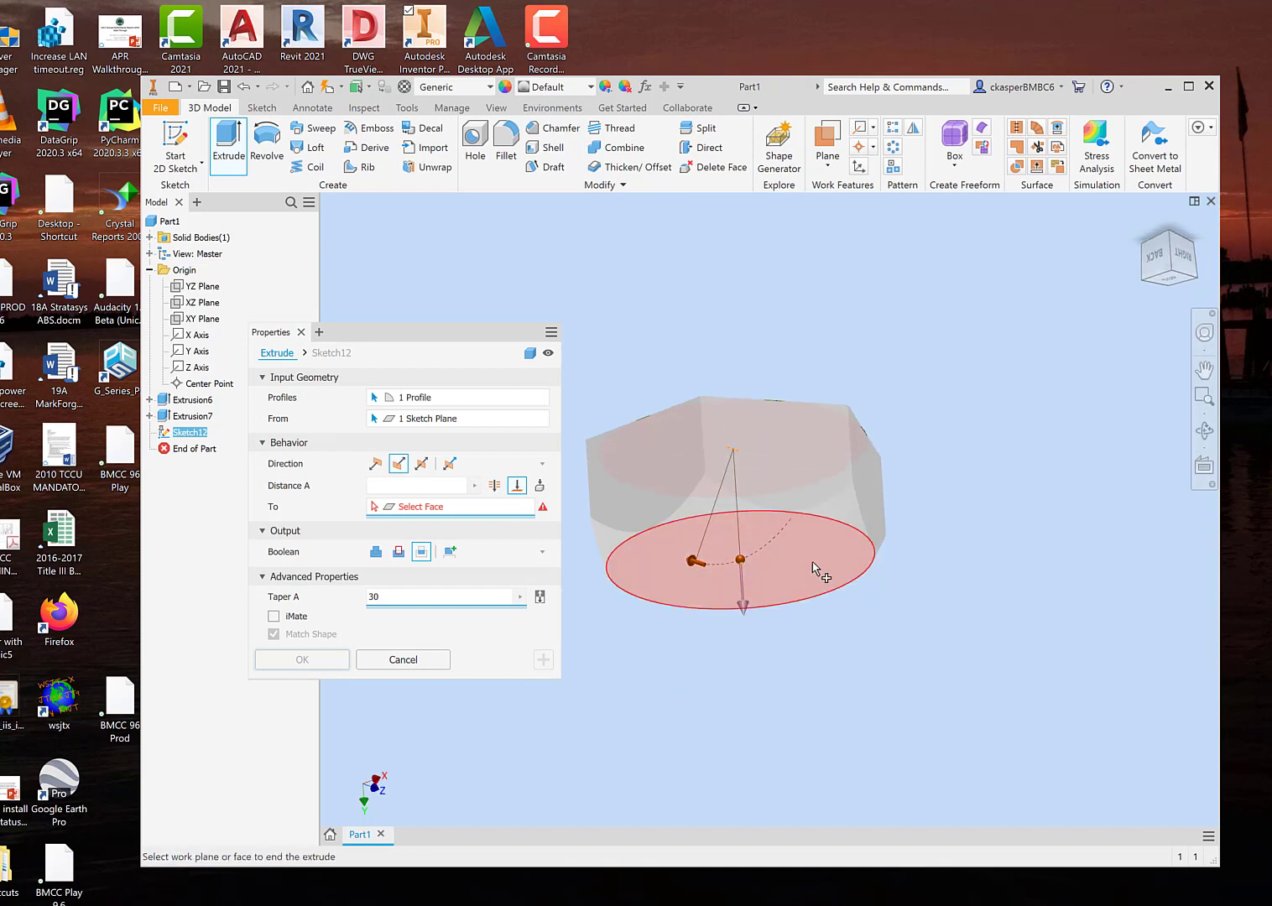
{"action": "left_click", "coordinate": [813, 567]}
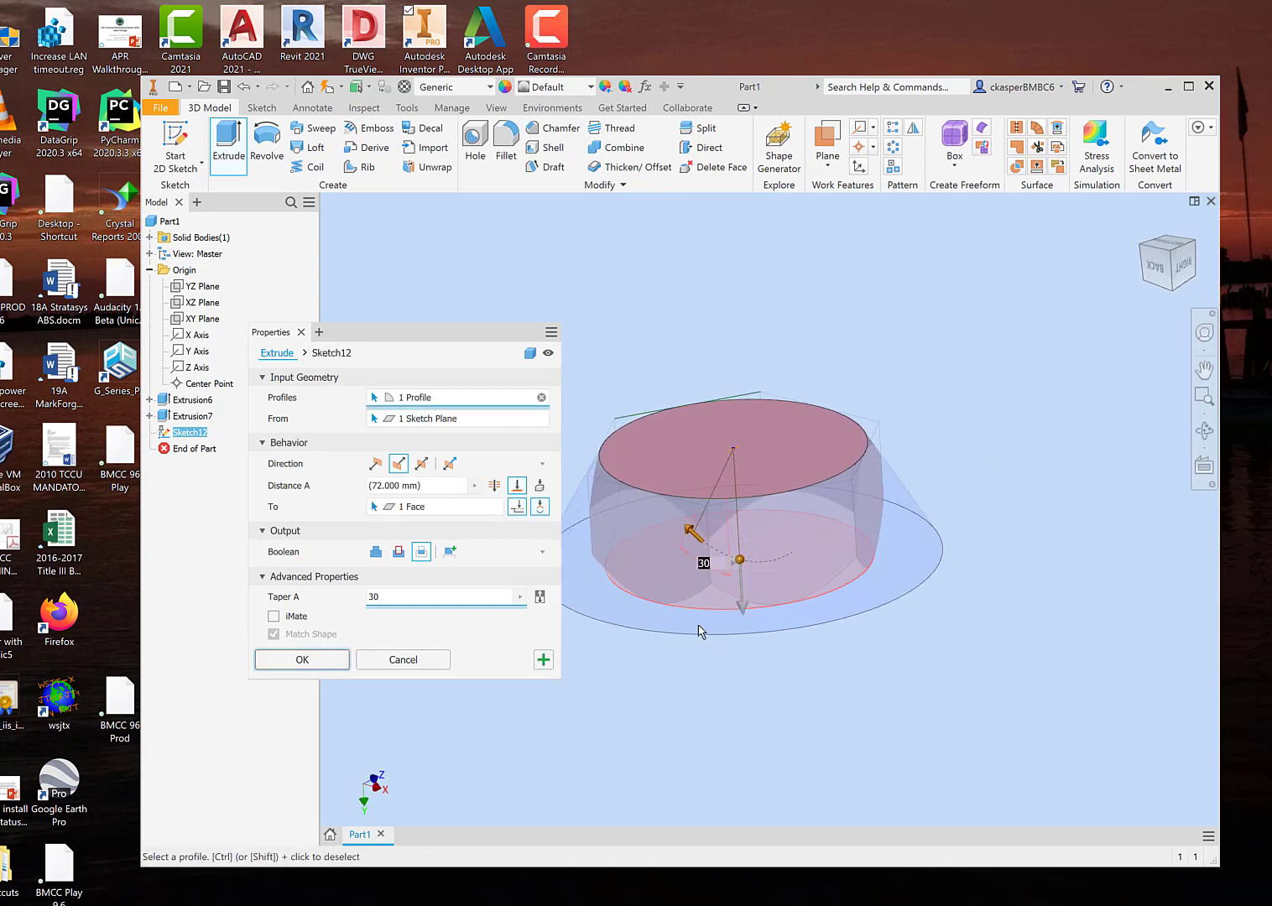
{"action": "left_click", "coordinate": [325, 663]}
Step: Sketch a centre-point circle about 161 mm in diameter on the block's circular end face, from the origin to the face's edge, and finish the sketch
{"action": "middle_click_drag", "start_coordinate": [641, 692], "coordinate": [627, 545], "text": "shift"}
{"action": "left_click", "coordinate": [727, 431]}
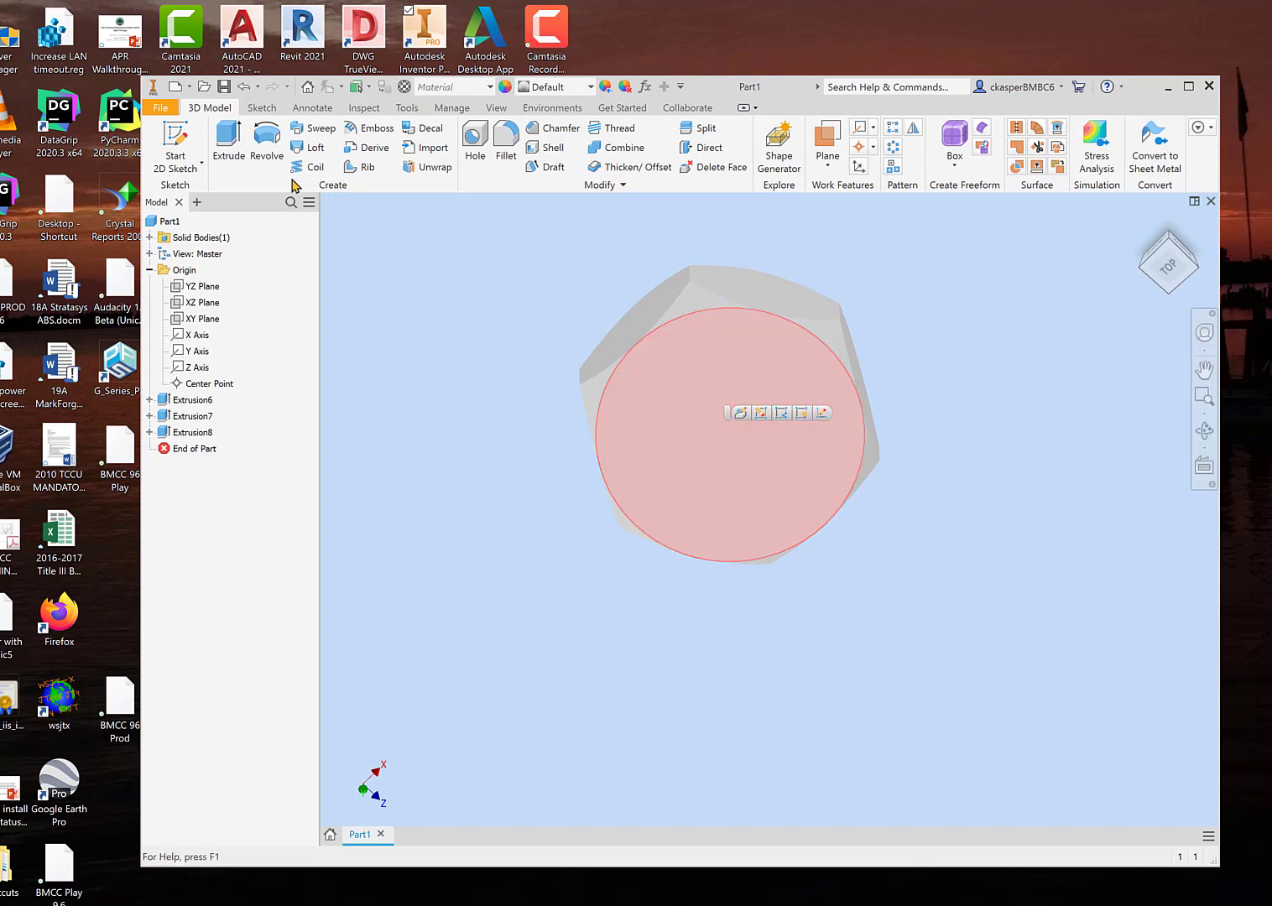
{"action": "left_click", "coordinate": [175, 139]}
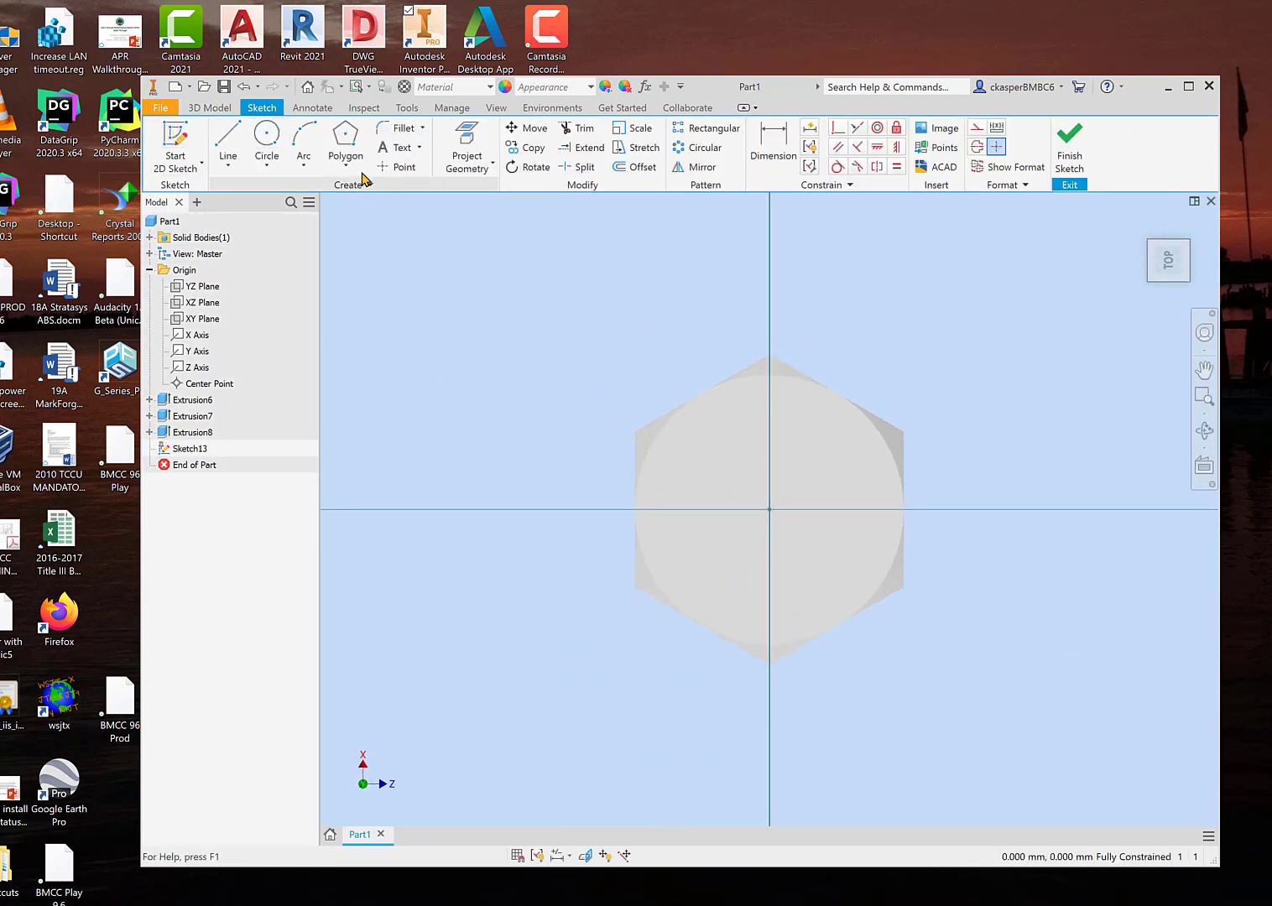
{"action": "left_click", "coordinate": [267, 138]}
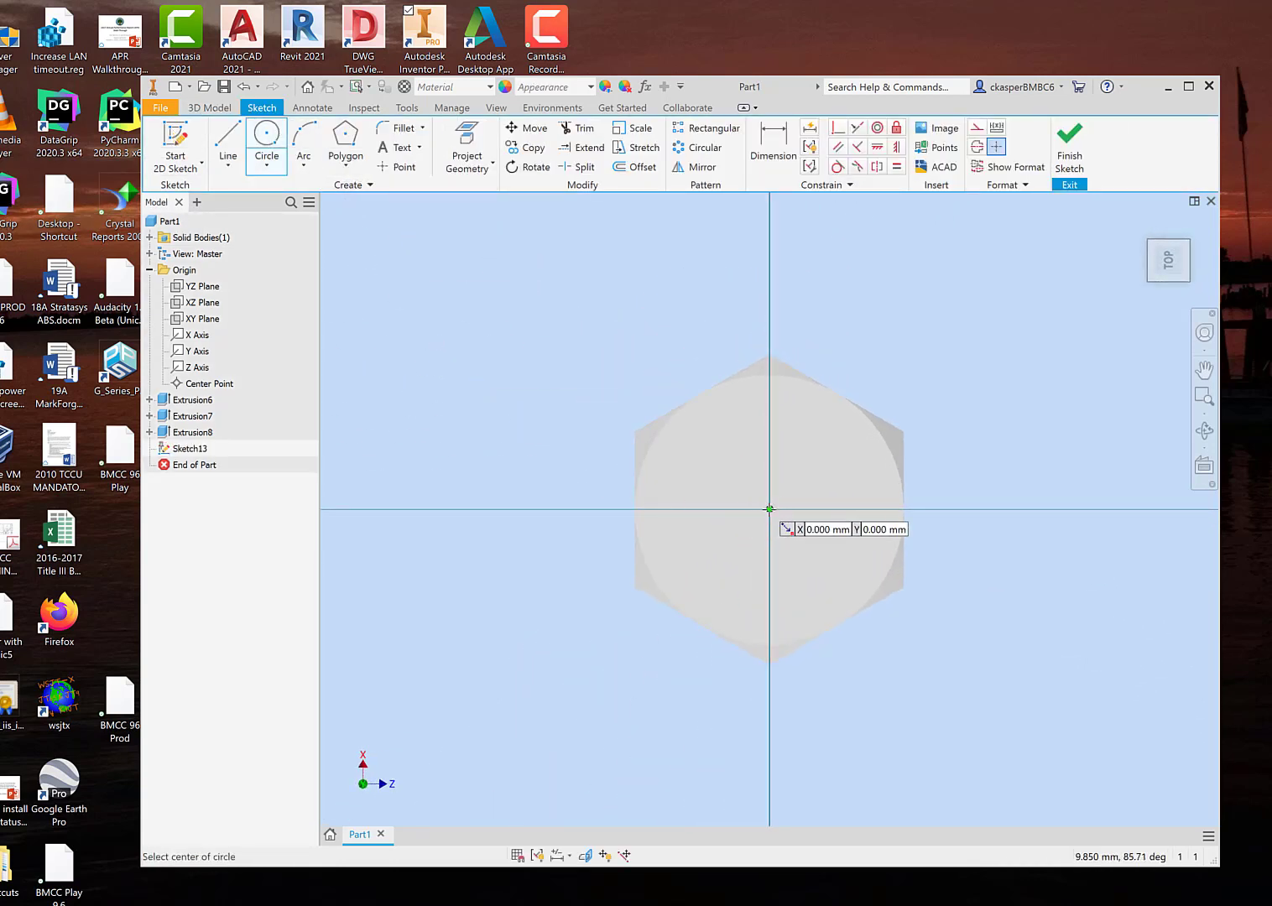
{"action": "left_click", "coordinate": [770, 509]}
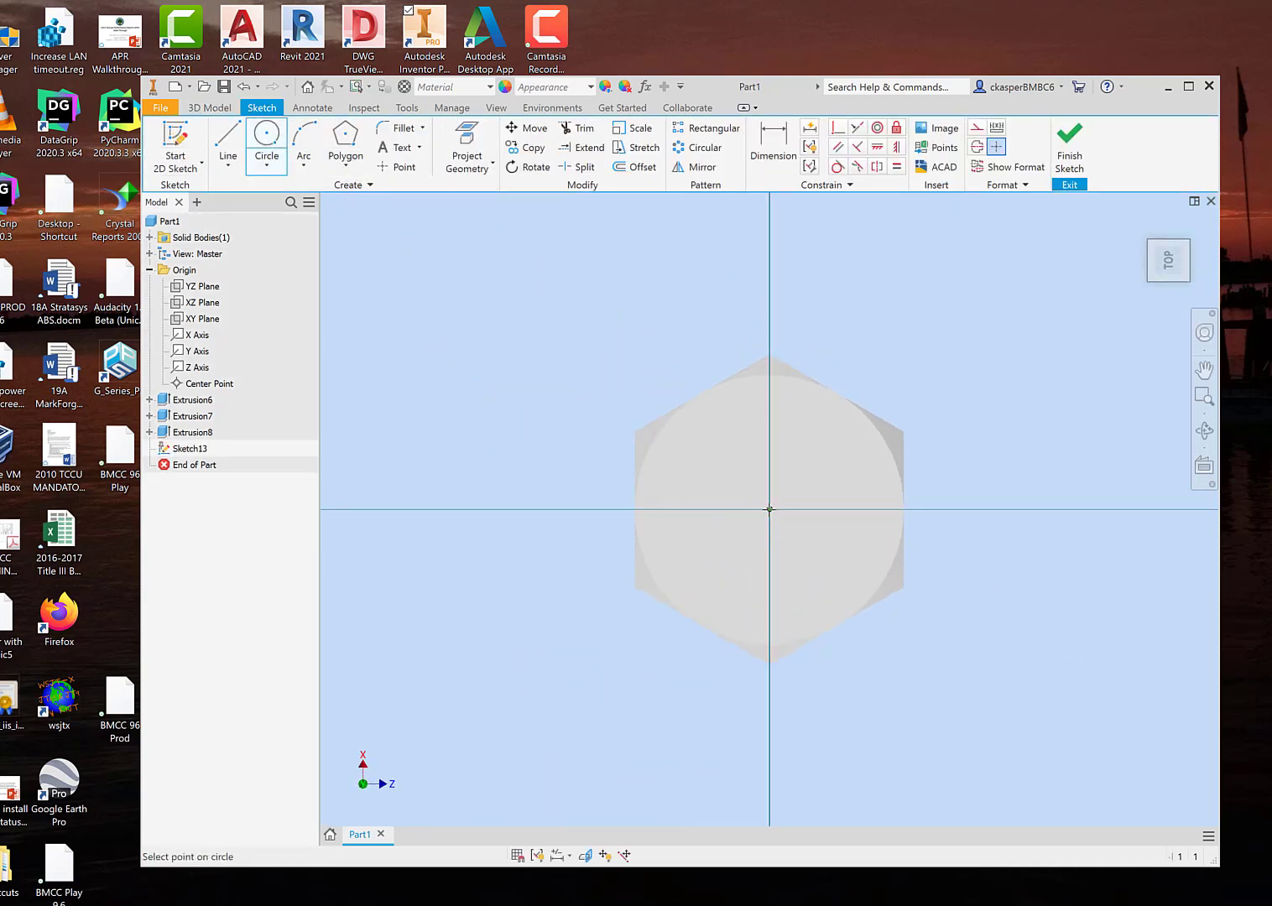
{"action": "left_click", "coordinate": [701, 392]}
{"action": "left_click", "coordinate": [1069, 143]}
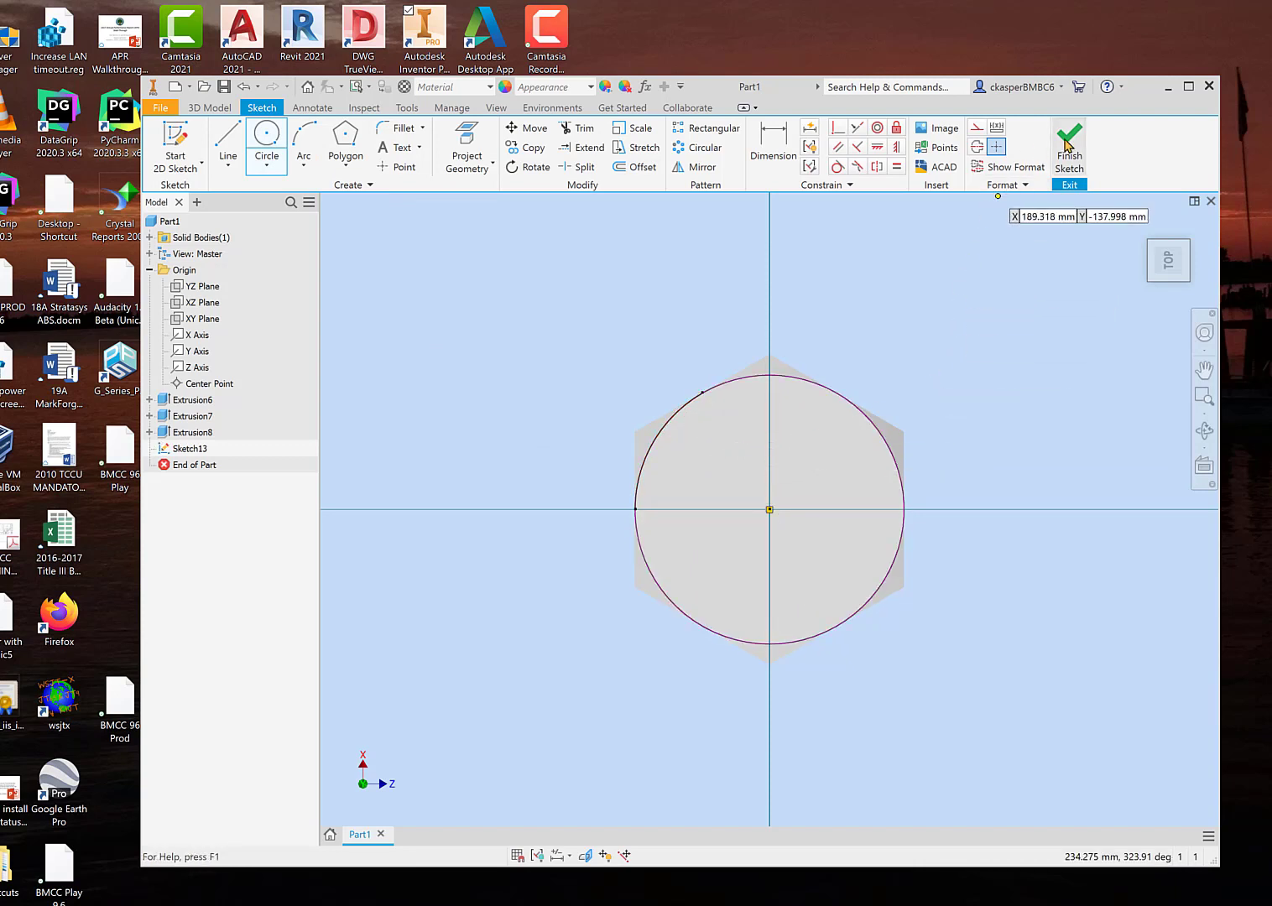
{"action": "middle_click_drag", "start_coordinate": [948, 361], "coordinate": [940, 426], "text": "shift"}
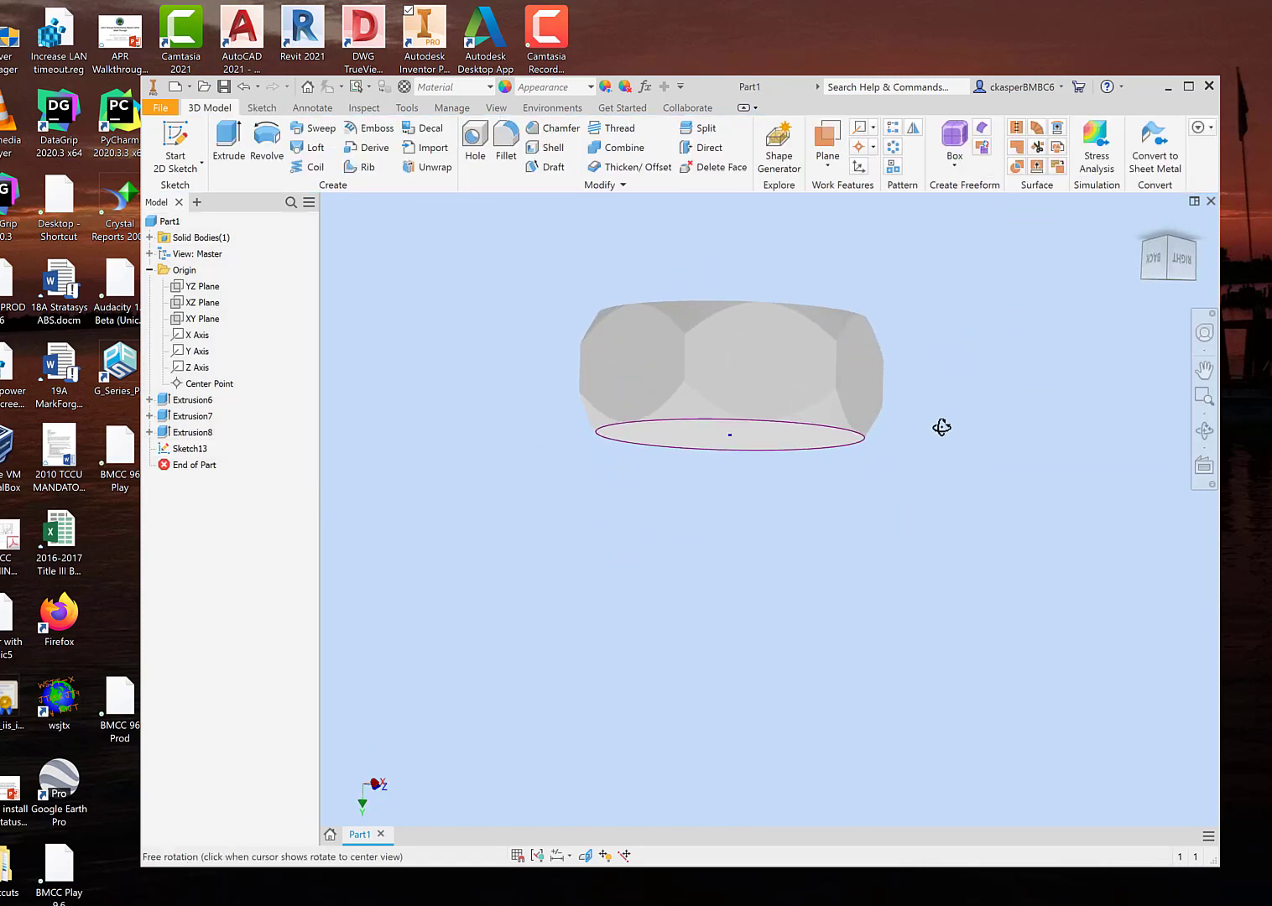
{"action": "left_click", "coordinate": [228, 138]}
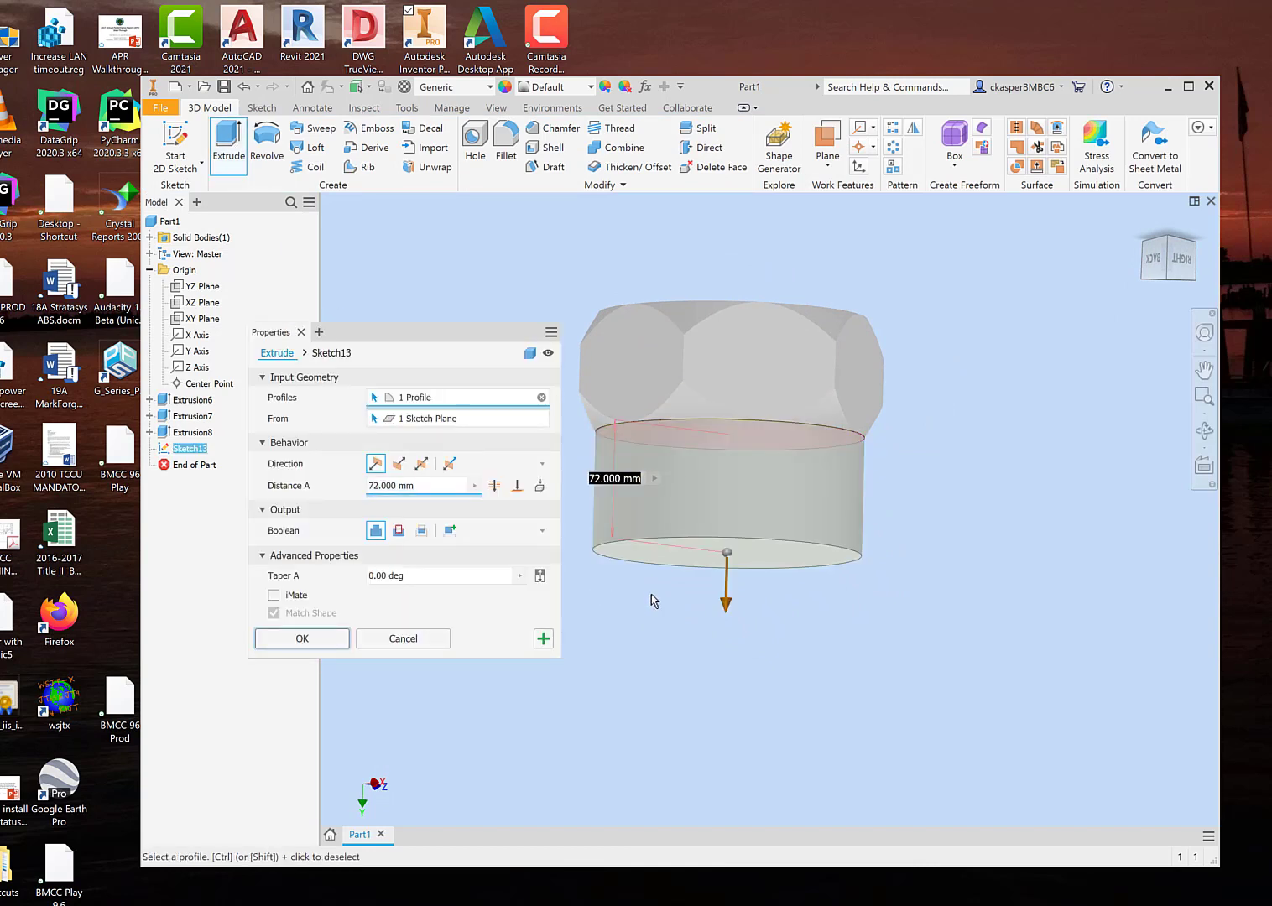
{"action": "scroll", "coordinate": [812, 656], "scroll_direction": "down", "scroll_amount": 4}
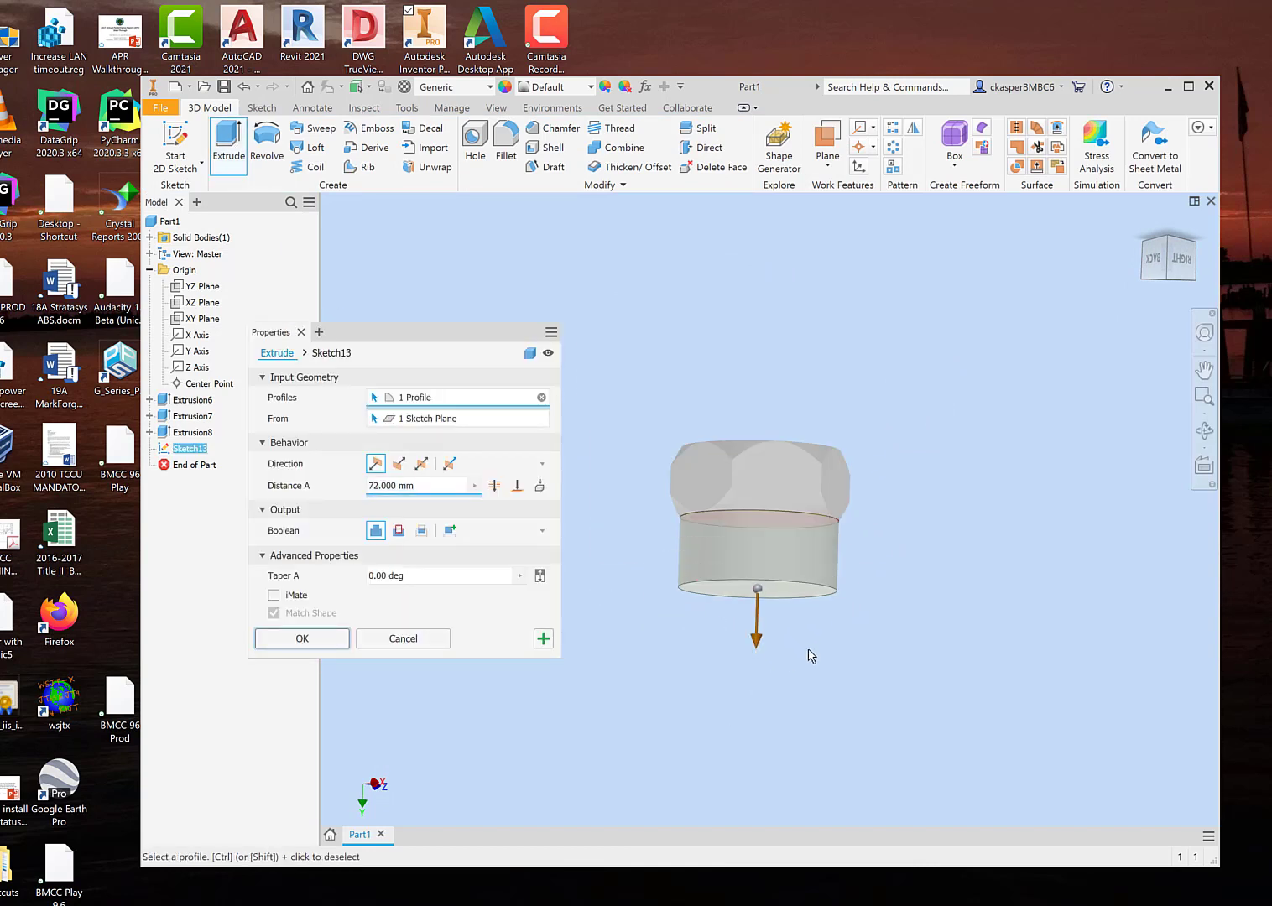
{"action": "scroll", "coordinate": [809, 650], "scroll_direction": "down", "scroll_amount": 2}
{"action": "left_click_drag", "start_coordinate": [789, 683], "coordinate": [844, 719]}
{"action": "scroll", "coordinate": [837, 682], "scroll_direction": "up", "scroll_amount": 3}
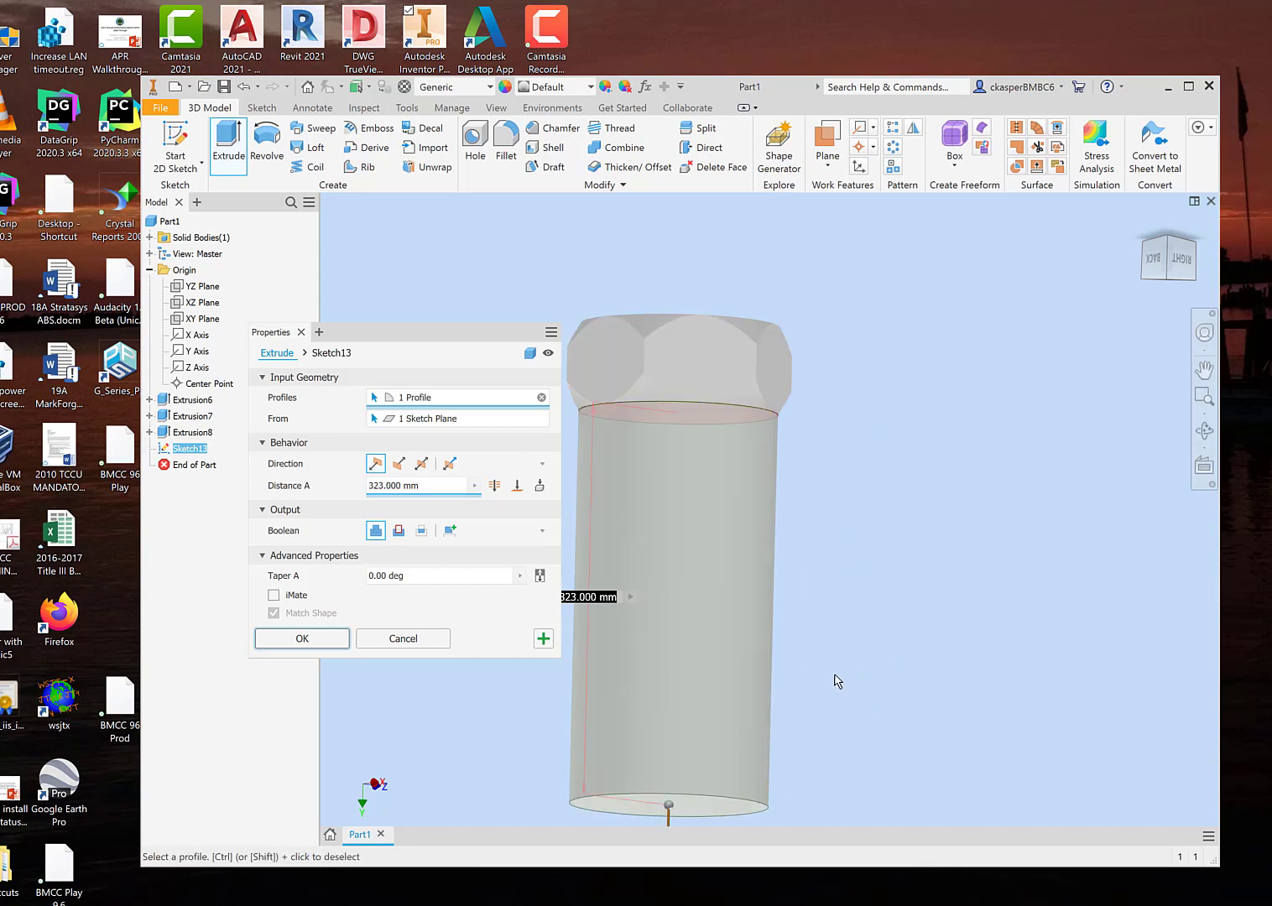
{"action": "scroll", "coordinate": [837, 682], "scroll_direction": "down", "scroll_amount": 2}
{"action": "left_click", "coordinate": [403, 639]}
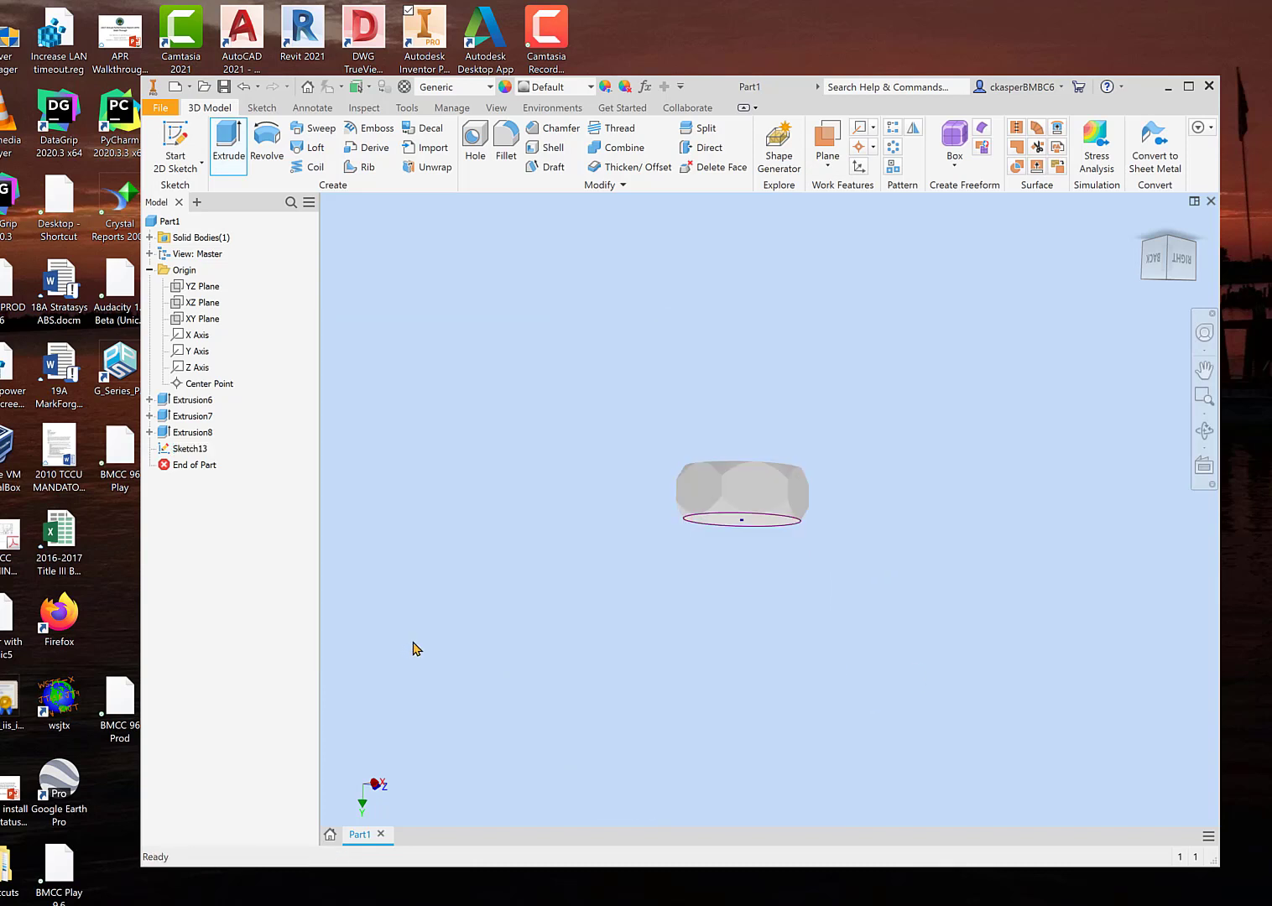
Step: Delete the unused sketch containing the face-sized circle
{"action": "middle_click_drag", "start_coordinate": [608, 650], "coordinate": [597, 551], "text": "shift"}
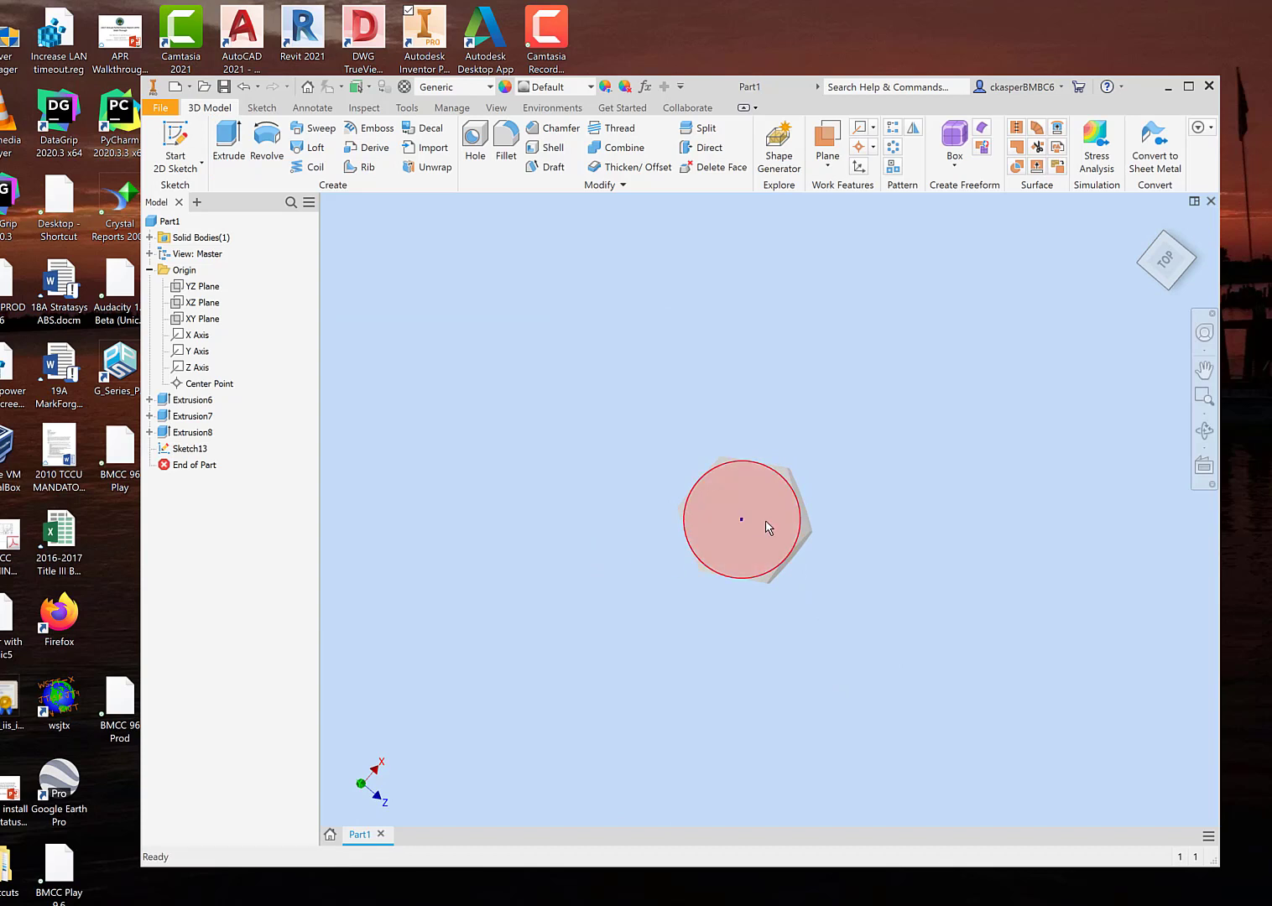
{"action": "left_click", "coordinate": [190, 448]}
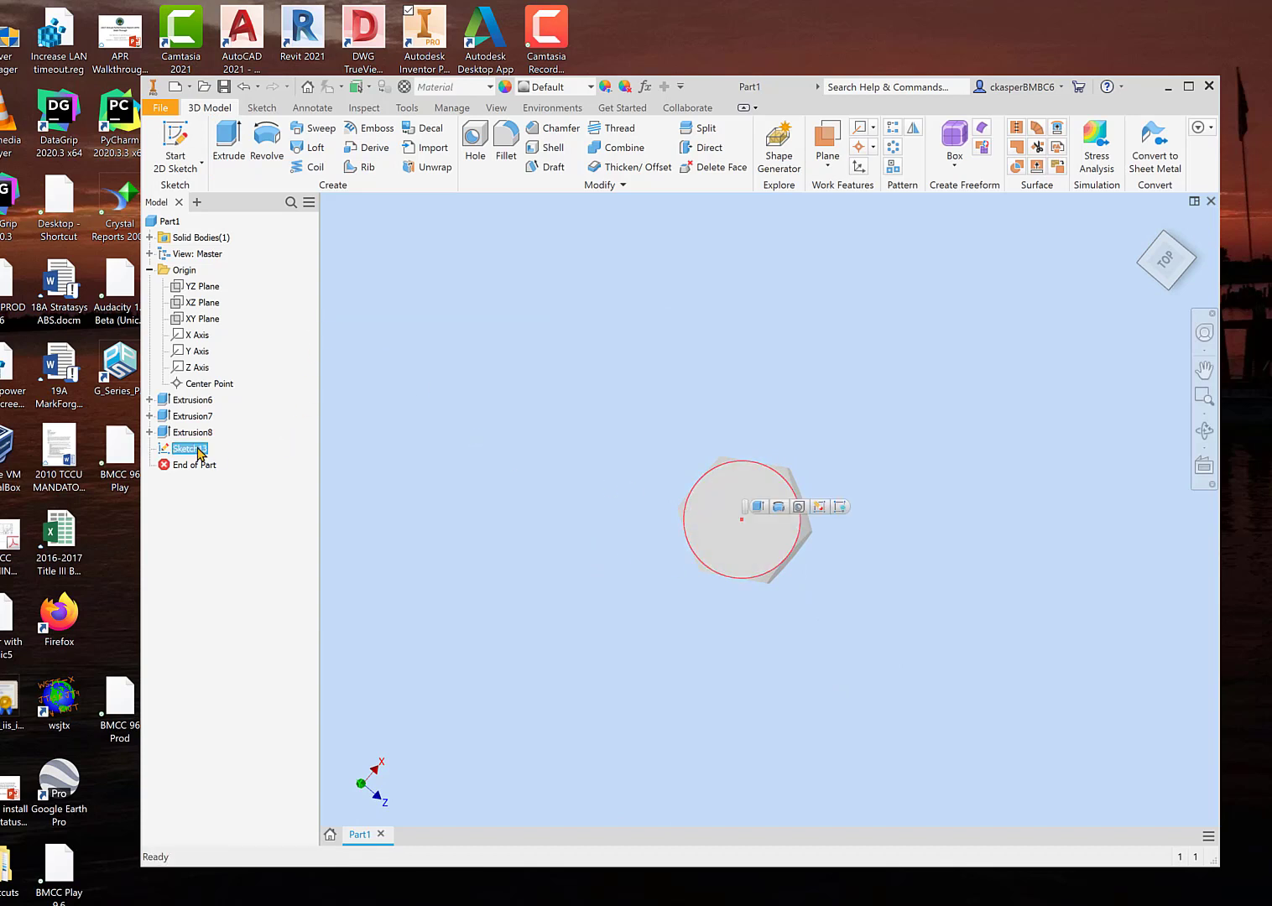
{"action": "right_click", "coordinate": [196, 447]}
{"action": "left_click", "coordinate": [239, 487]}
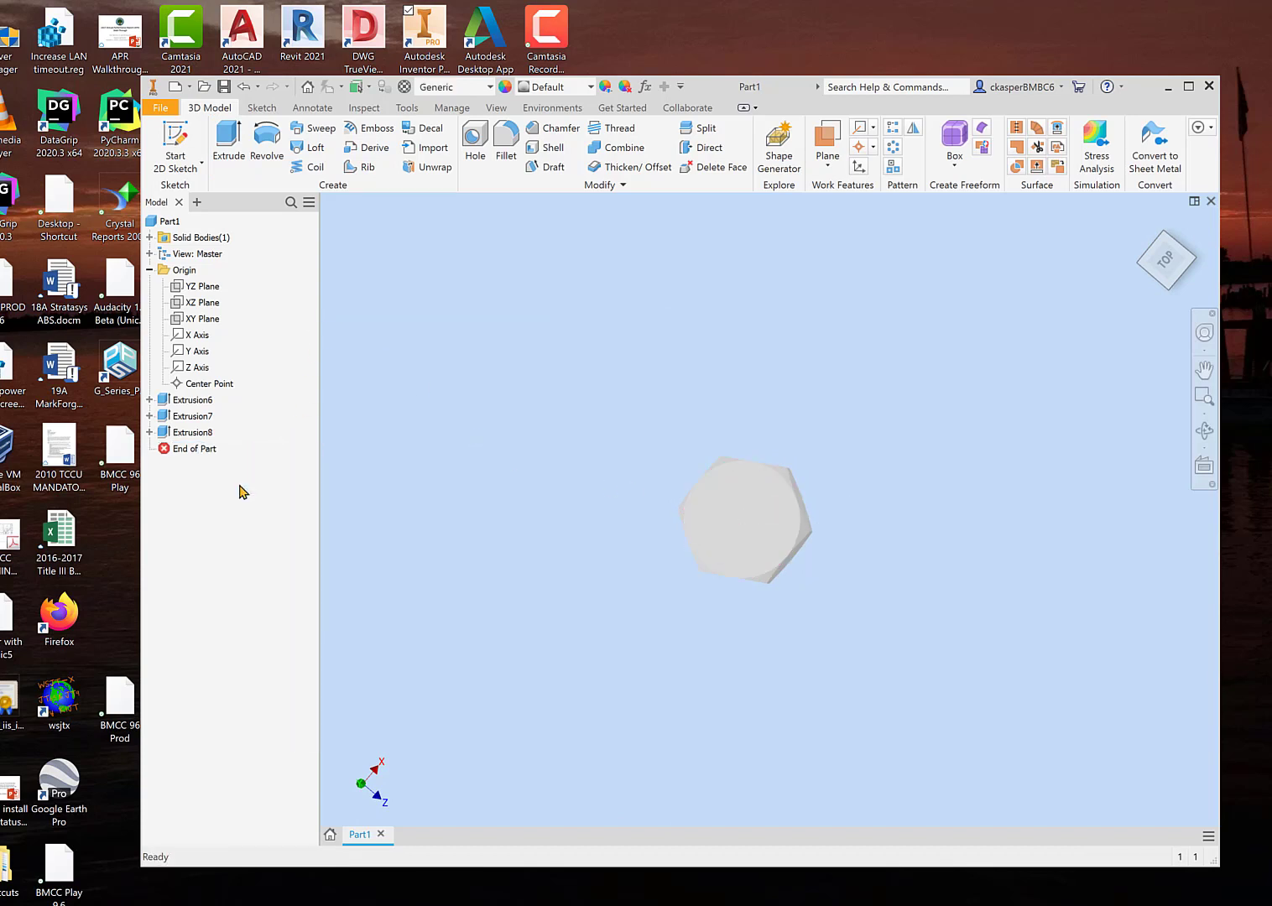
Step: Sketch a circle about 79 mm in diameter, centred on the origin, on the block's circular end face, and finish the sketch
{"action": "left_click", "coordinate": [742, 533]}
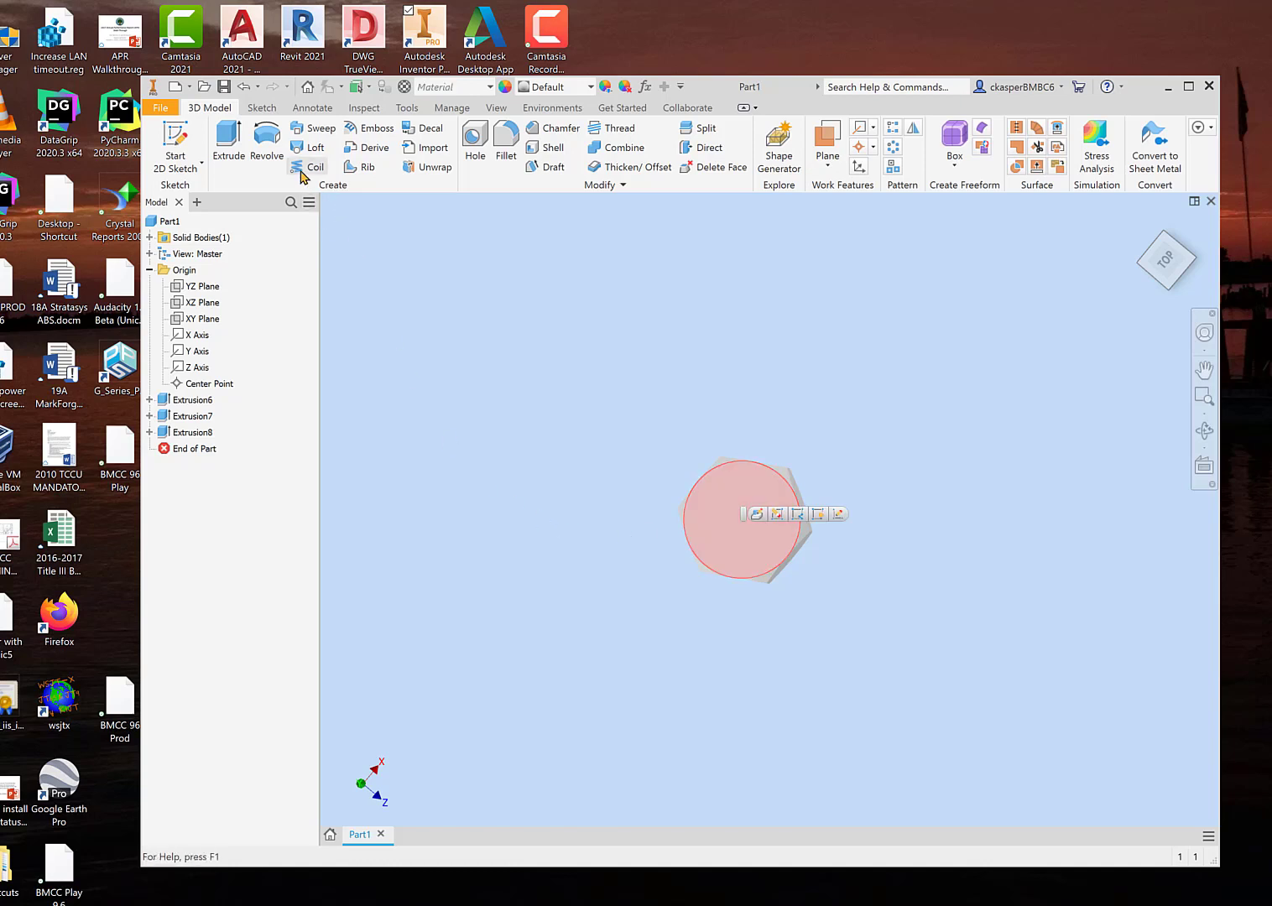
{"action": "left_click", "coordinate": [175, 139]}
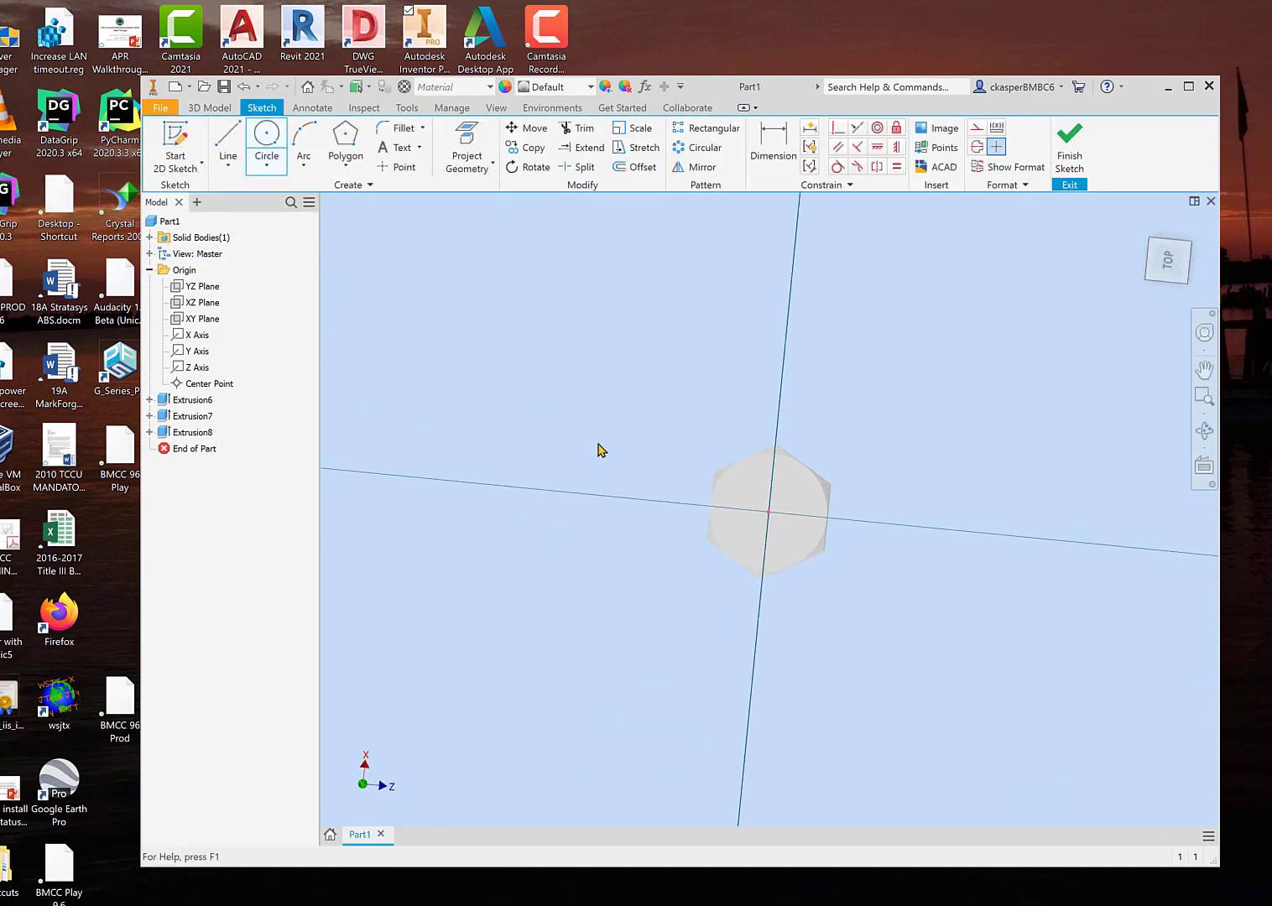
{"action": "left_click", "coordinate": [267, 139]}
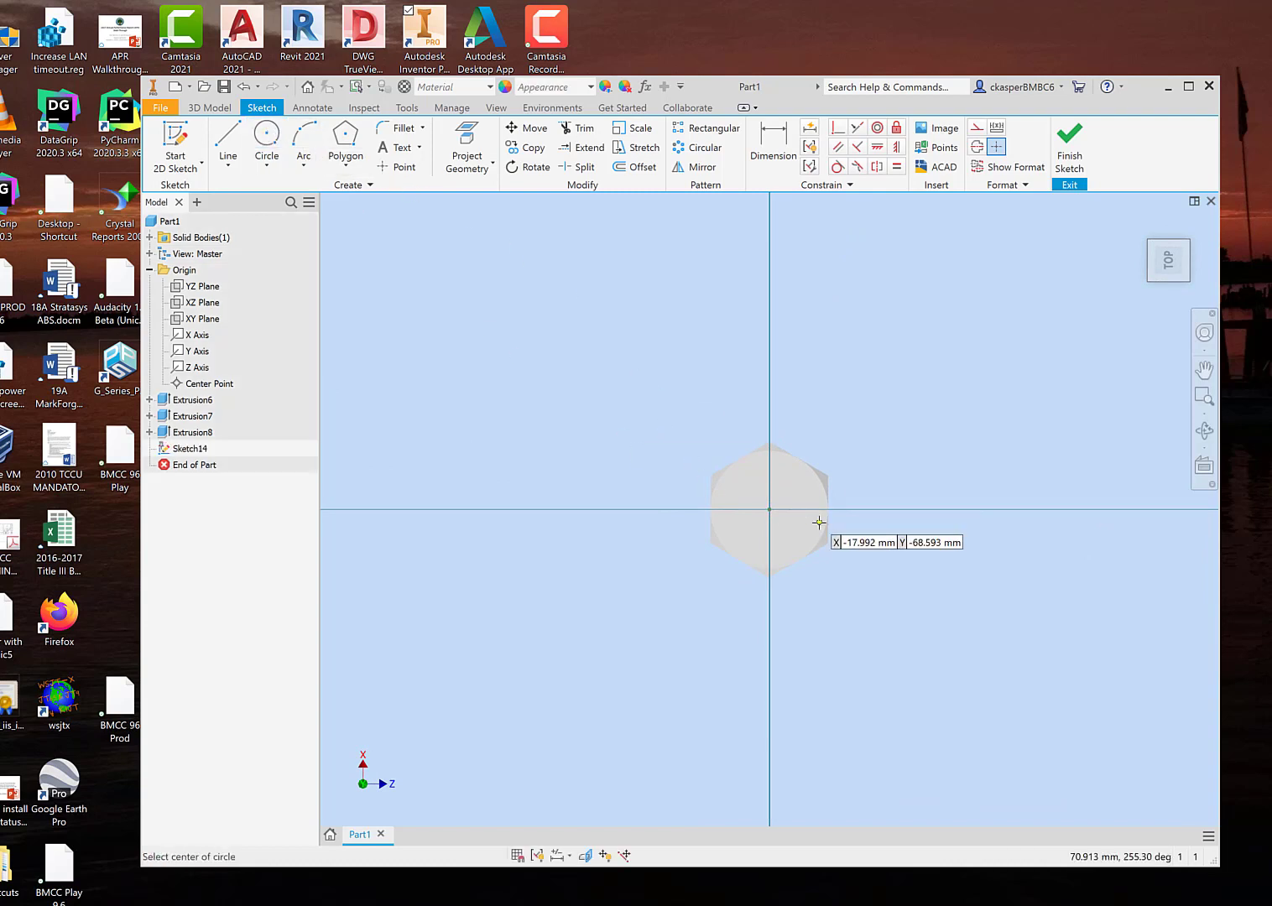
{"action": "left_click", "coordinate": [770, 508]}
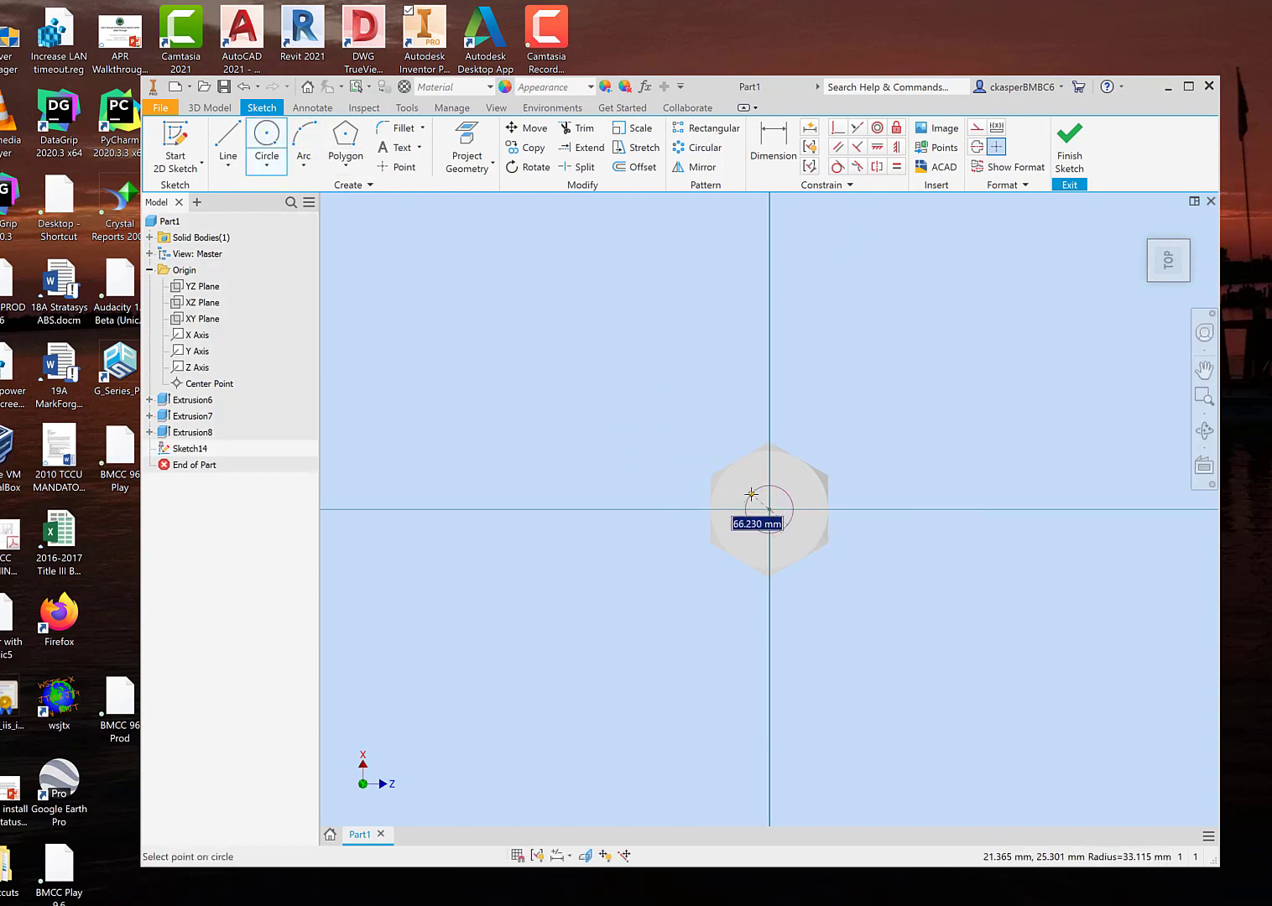
{"action": "left_click", "coordinate": [747, 491]}
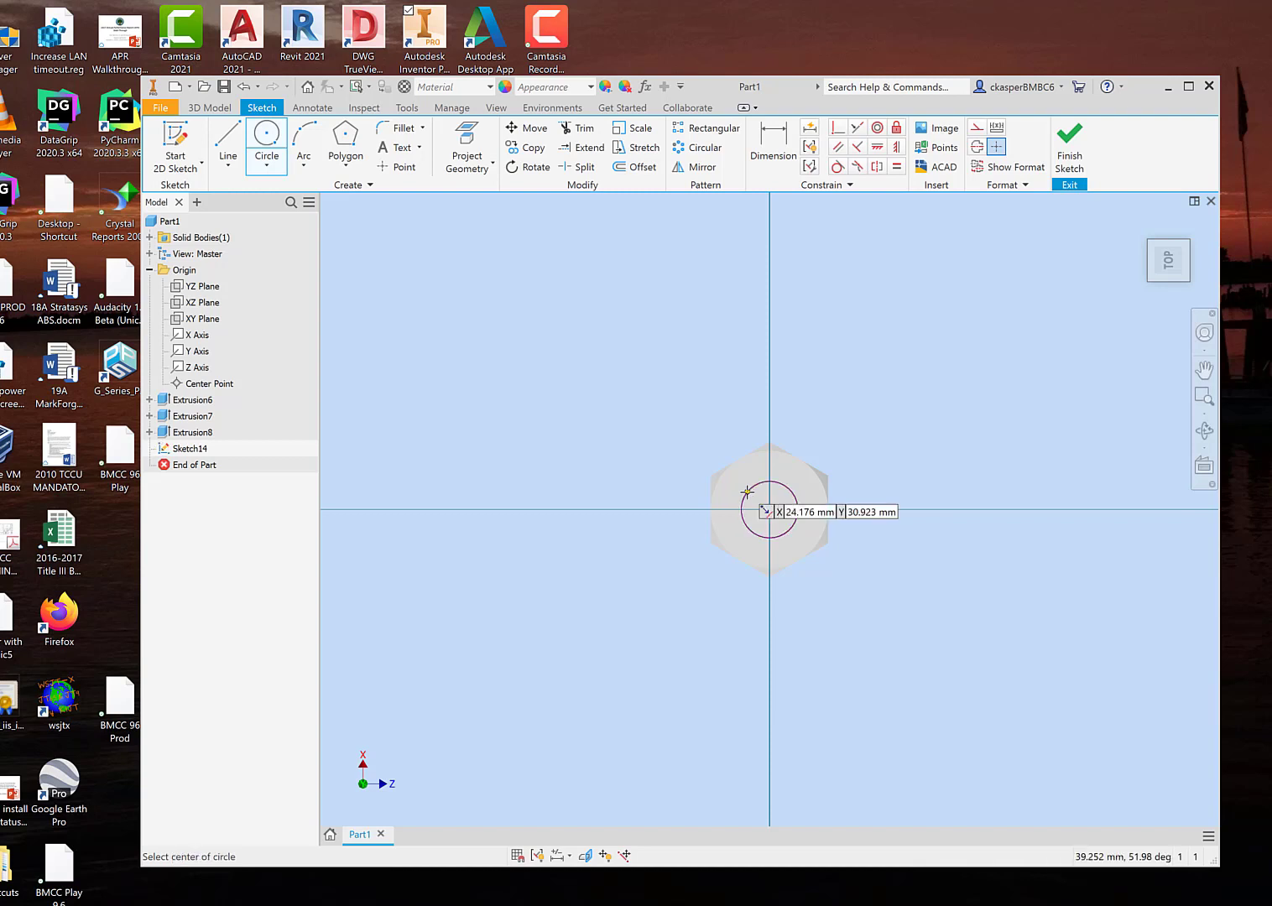
{"action": "left_click", "coordinate": [1069, 138]}
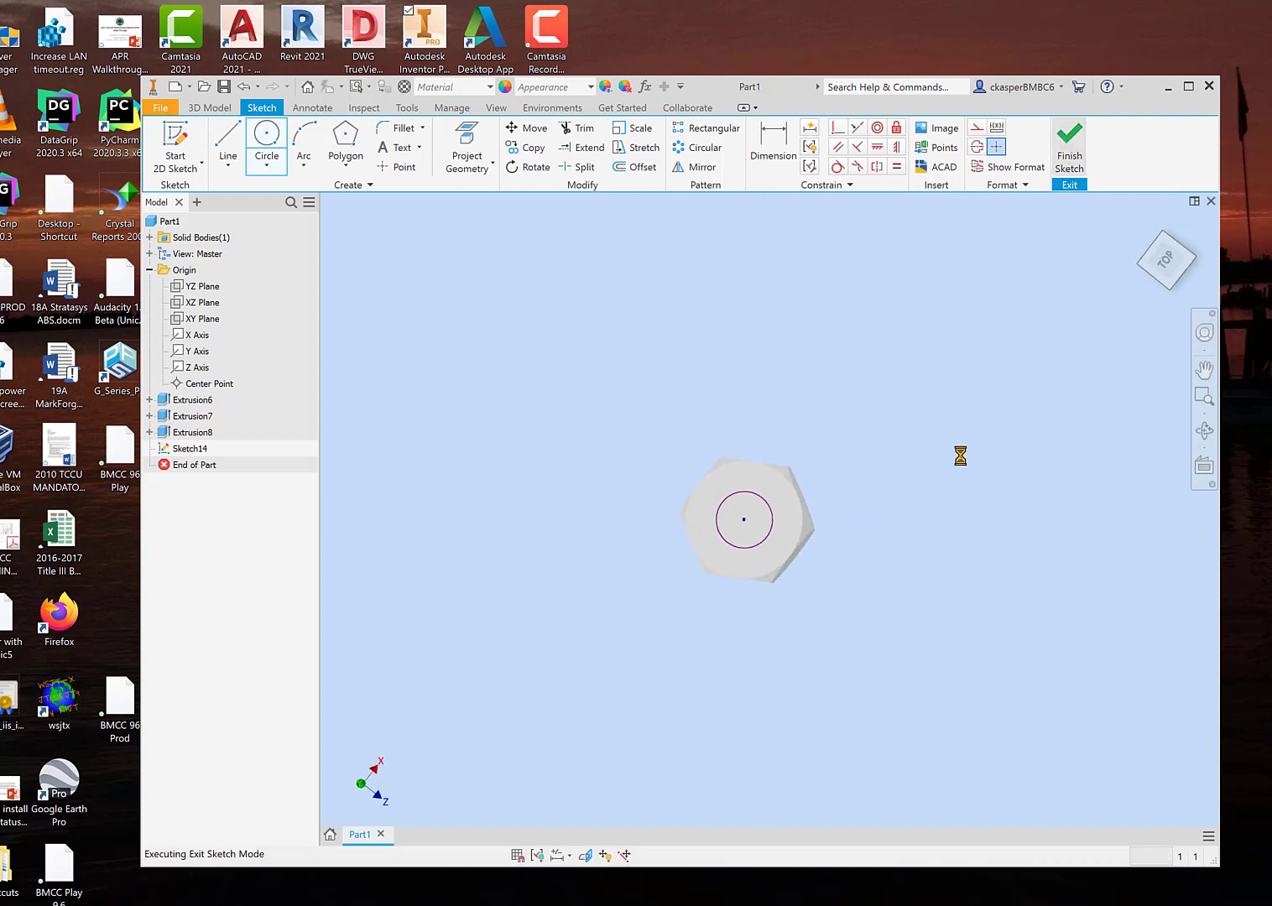
Step: Extrude the small circle 350 mm outward from the hexagonal head with the Join operation to form the bolt shank
{"action": "middle_click_drag", "start_coordinate": [812, 359], "coordinate": [821, 445], "text": "shift"}
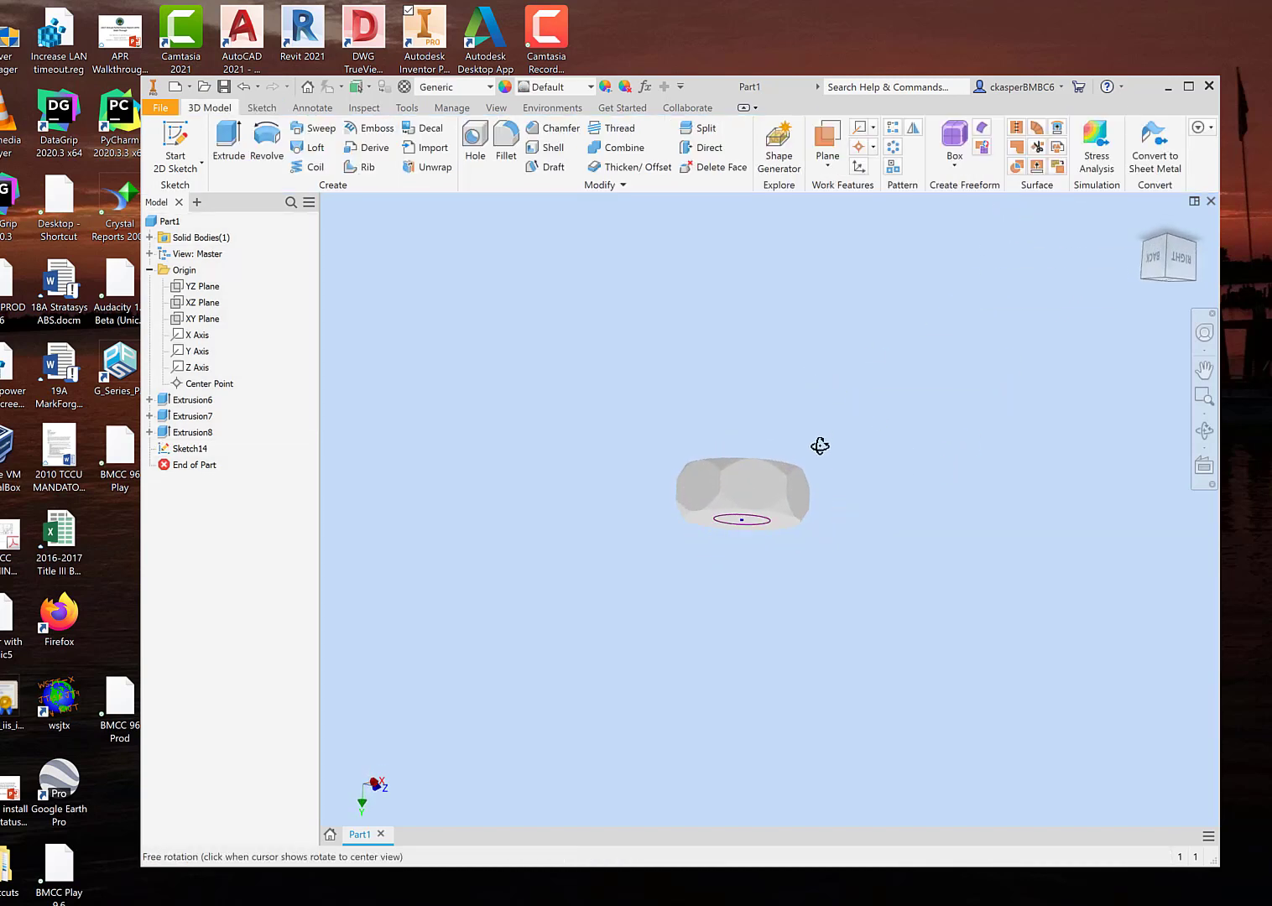
{"action": "left_click", "coordinate": [228, 141]}
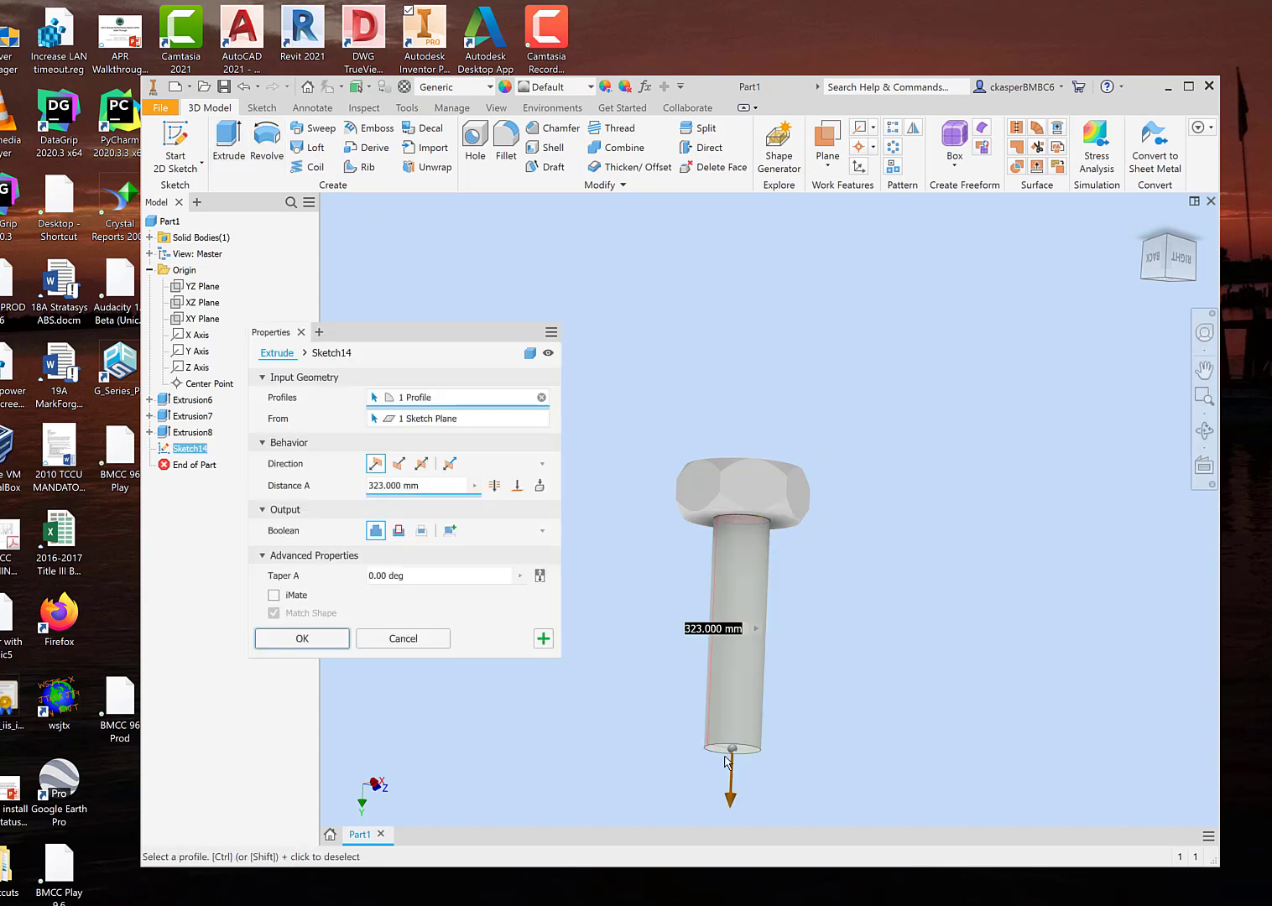
{"action": "left_click_drag", "start_coordinate": [732, 802], "coordinate": [729, 822]}
{"action": "scroll", "coordinate": [916, 537], "scroll_direction": "down", "scroll_amount": 2}
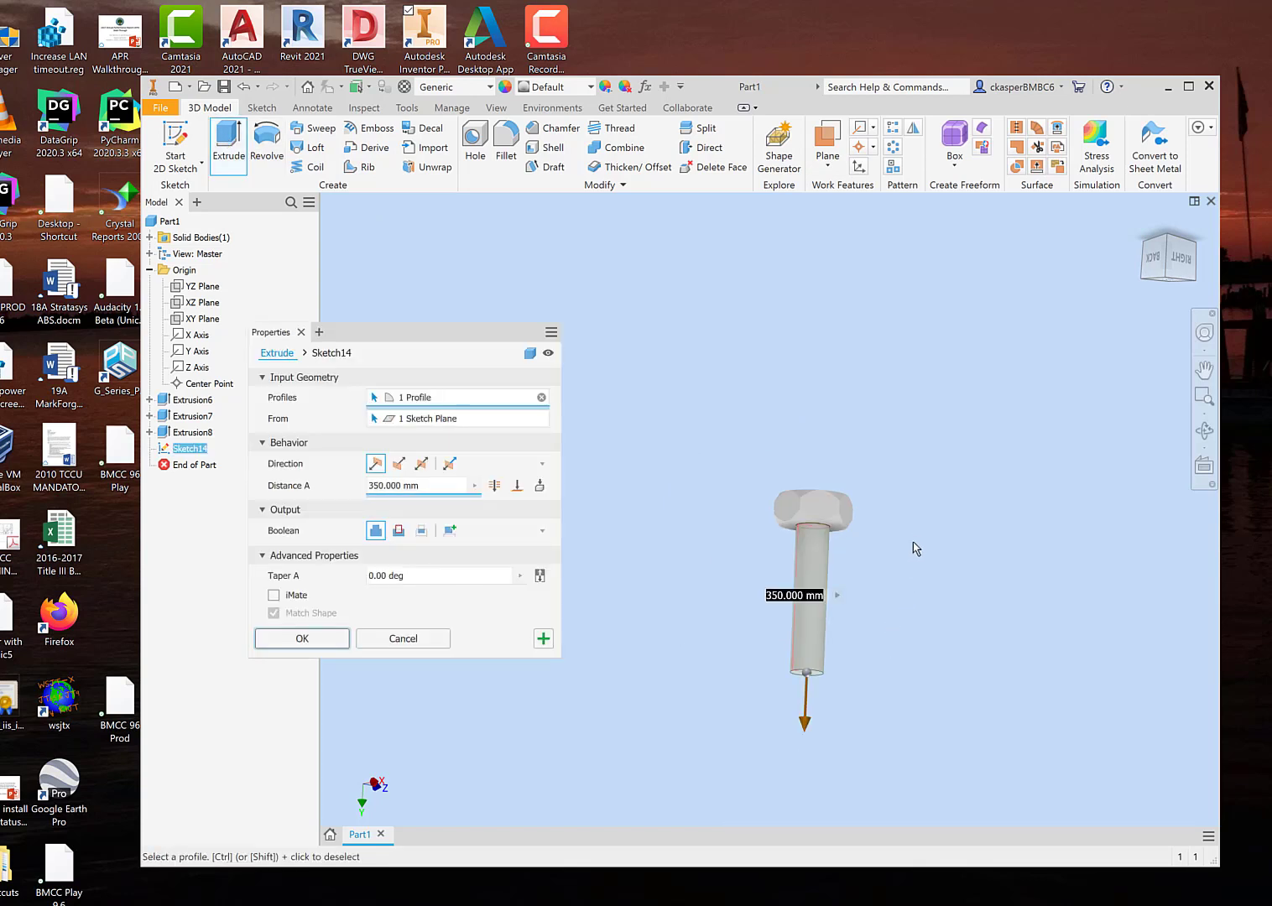
{"action": "left_click", "coordinate": [321, 642]}
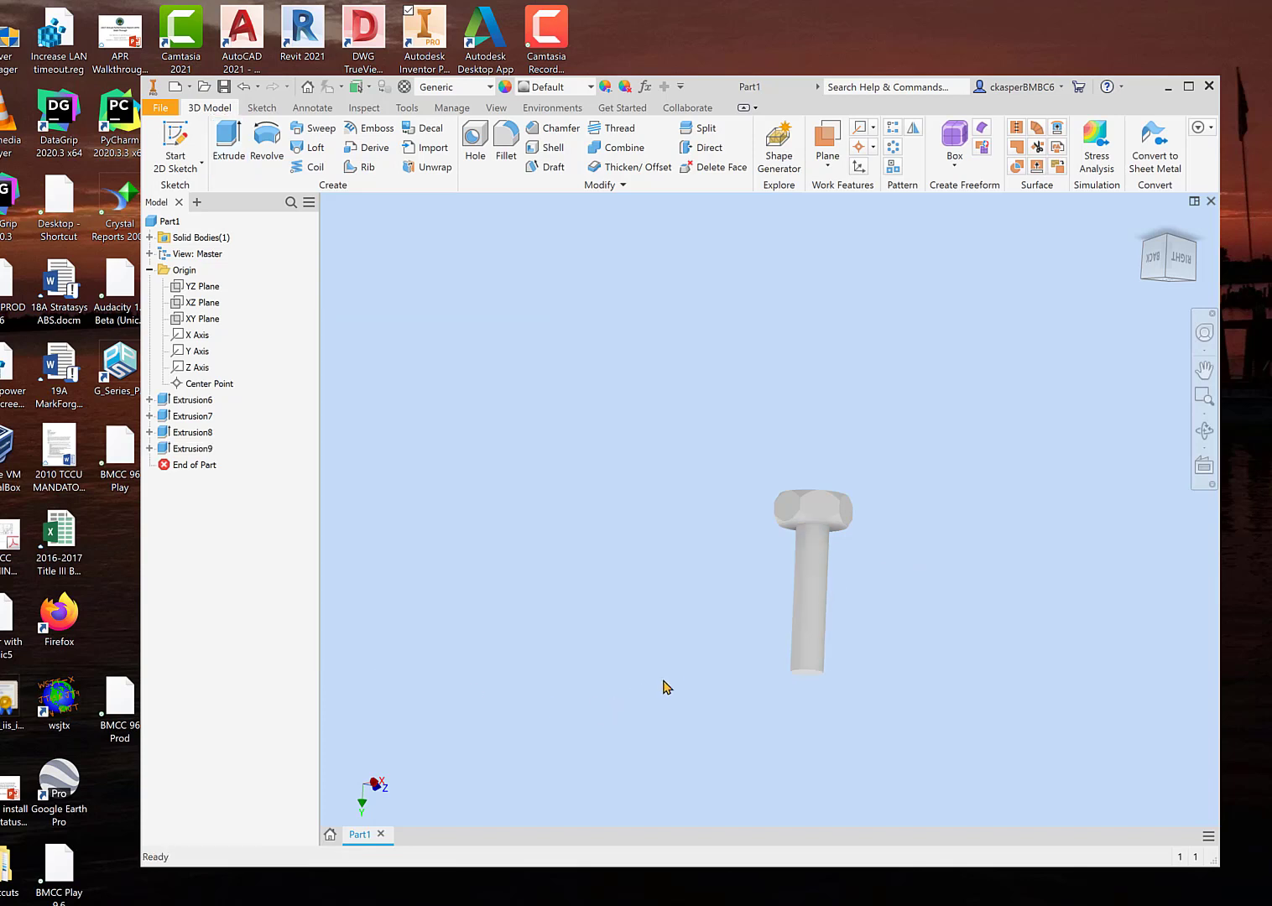
{"action": "middle_click_drag", "start_coordinate": [703, 650], "coordinate": [658, 650], "text": "shift"}
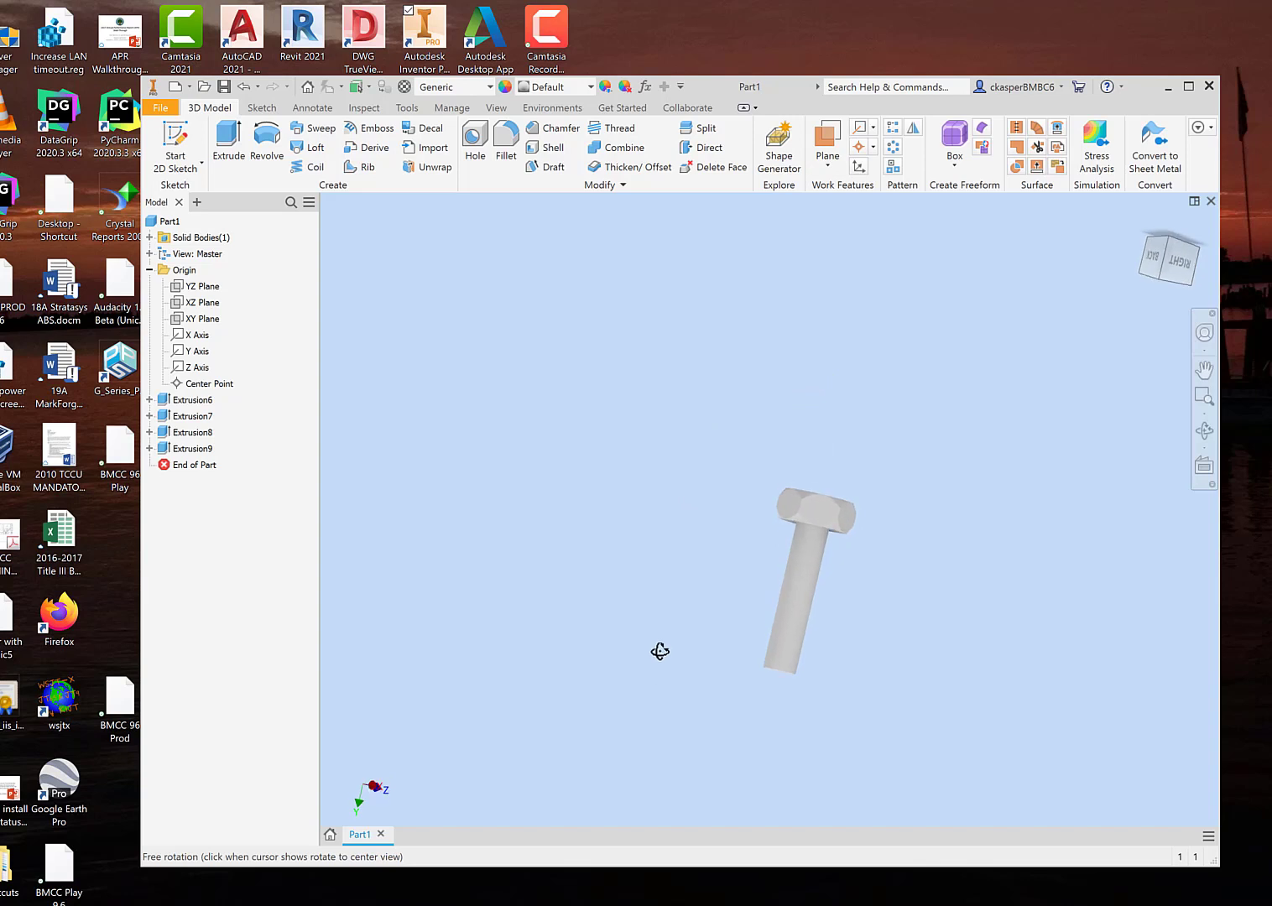
{"action": "scroll", "coordinate": [839, 526], "scroll_direction": "up", "scroll_amount": 3}
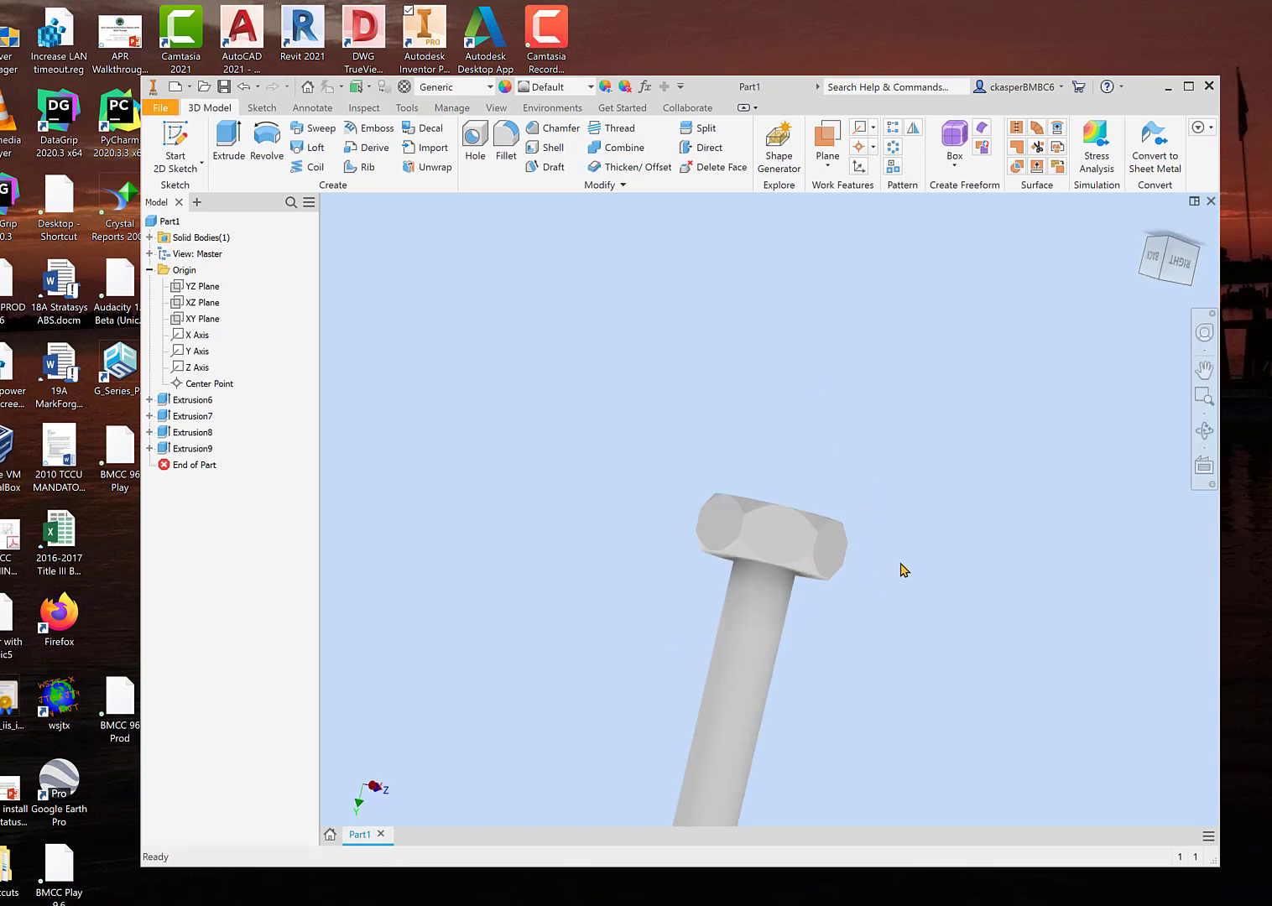
{"action": "middle_click_drag", "start_coordinate": [903, 570], "coordinate": [852, 574], "text": "shift"}
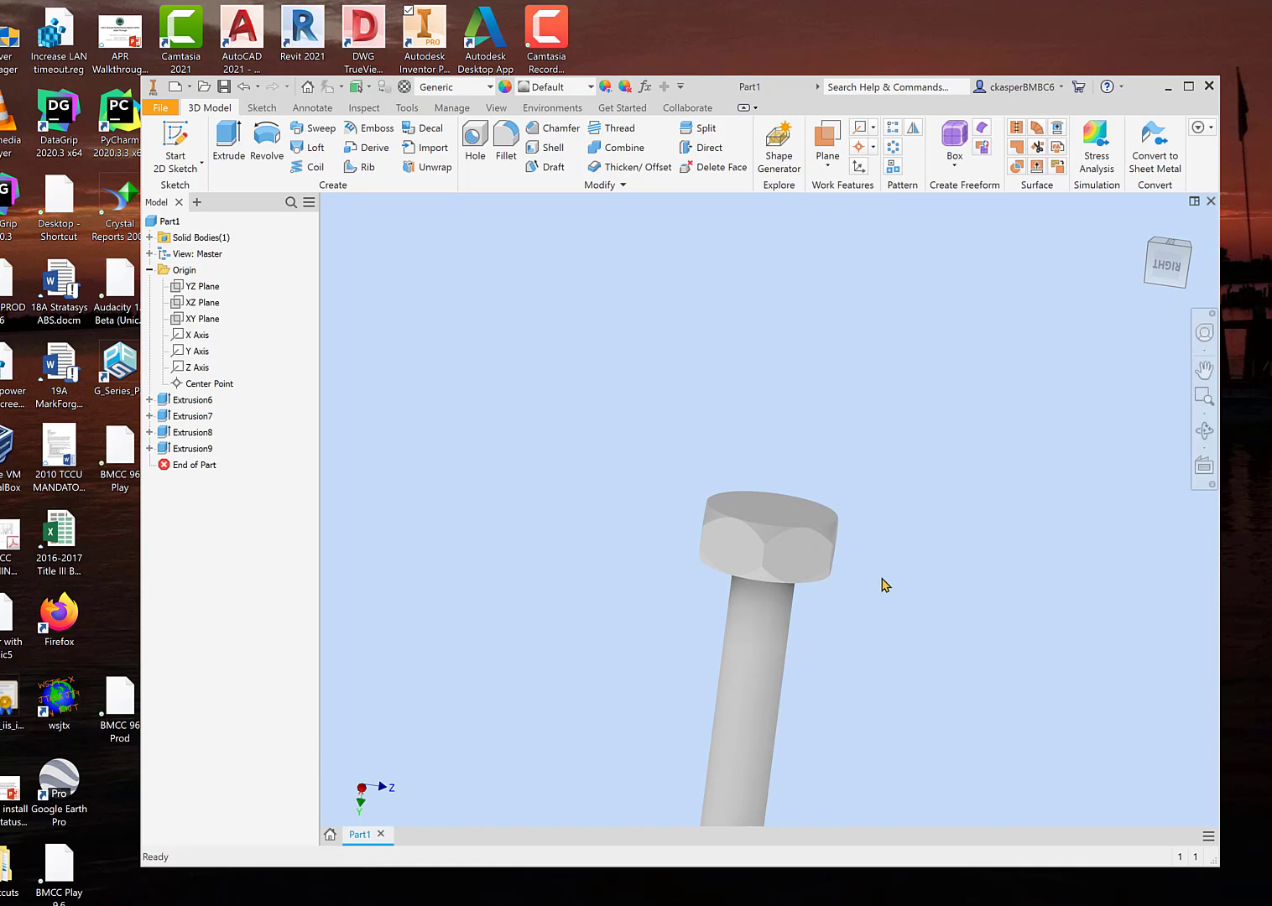